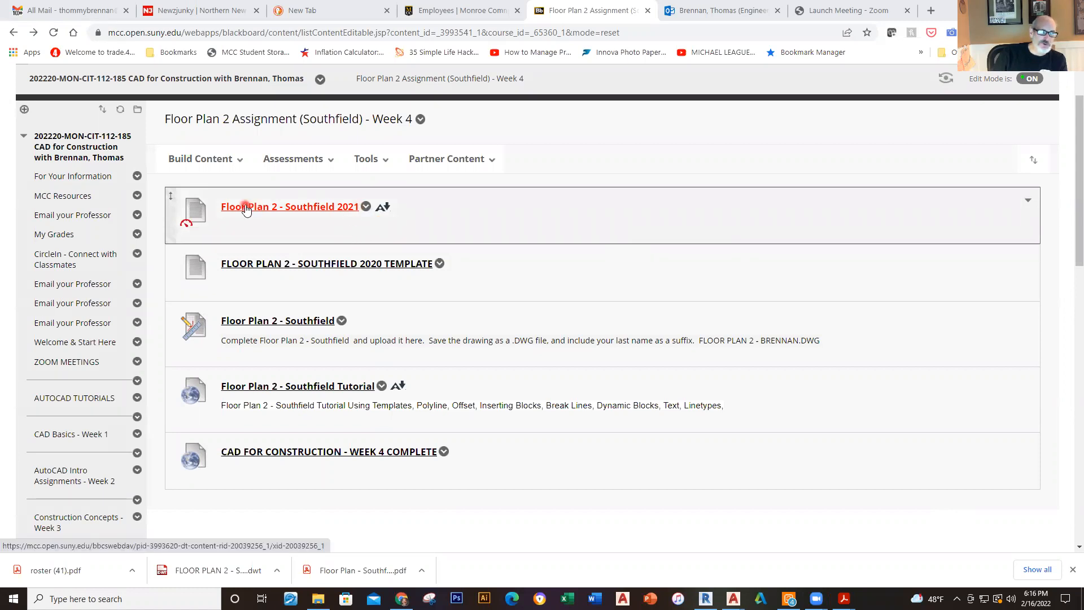
Step: Open the Floor Plan 2 - Southfield 2021 item and view the full plan layout
click(320, 208)
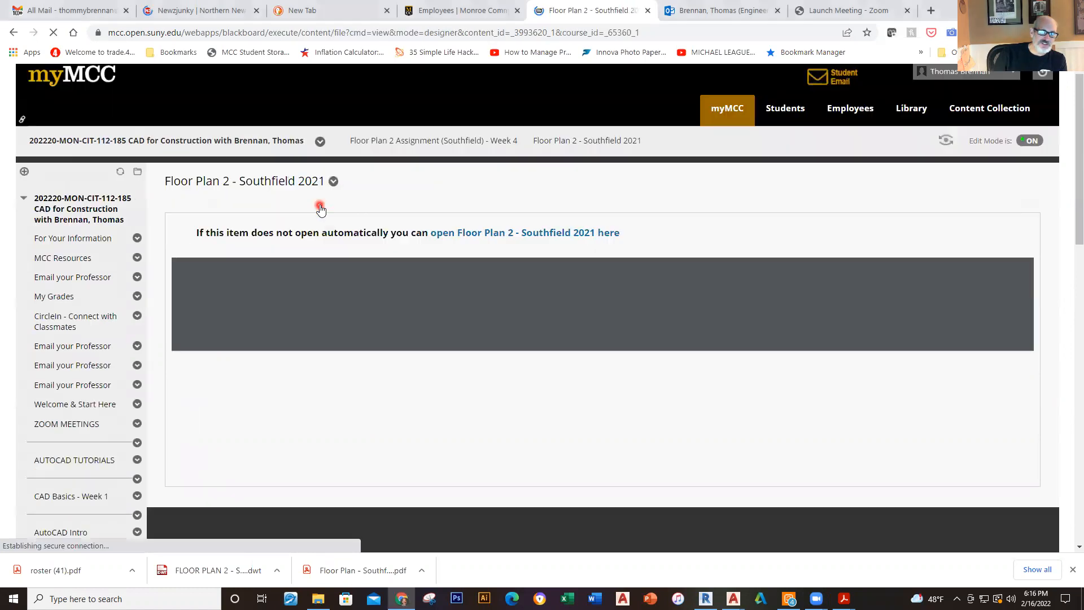
scroll(517, 357, down, 1)
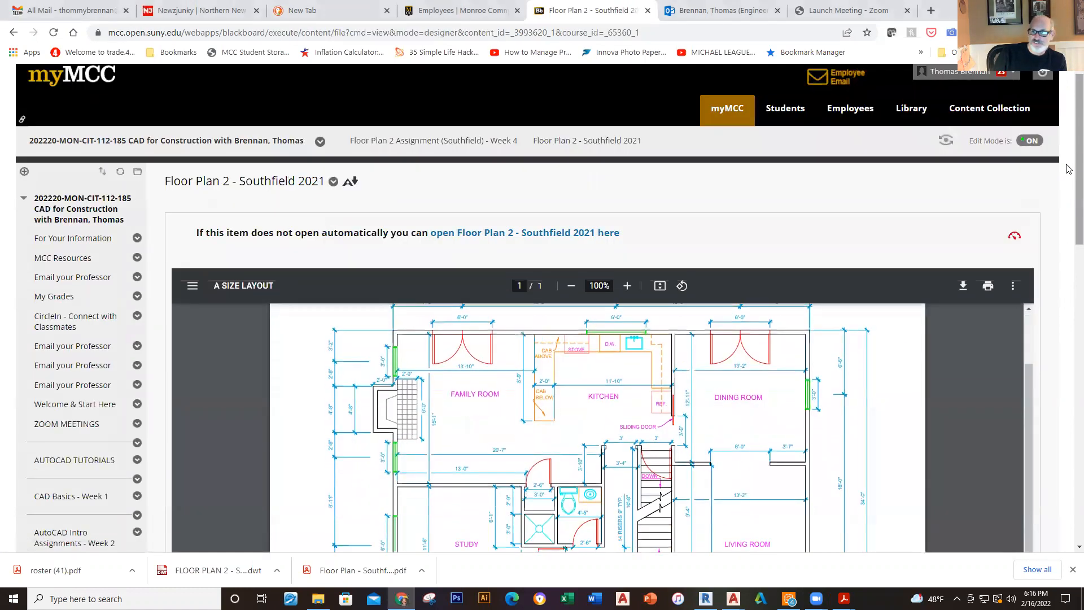
scroll(1069, 188, down, 4)
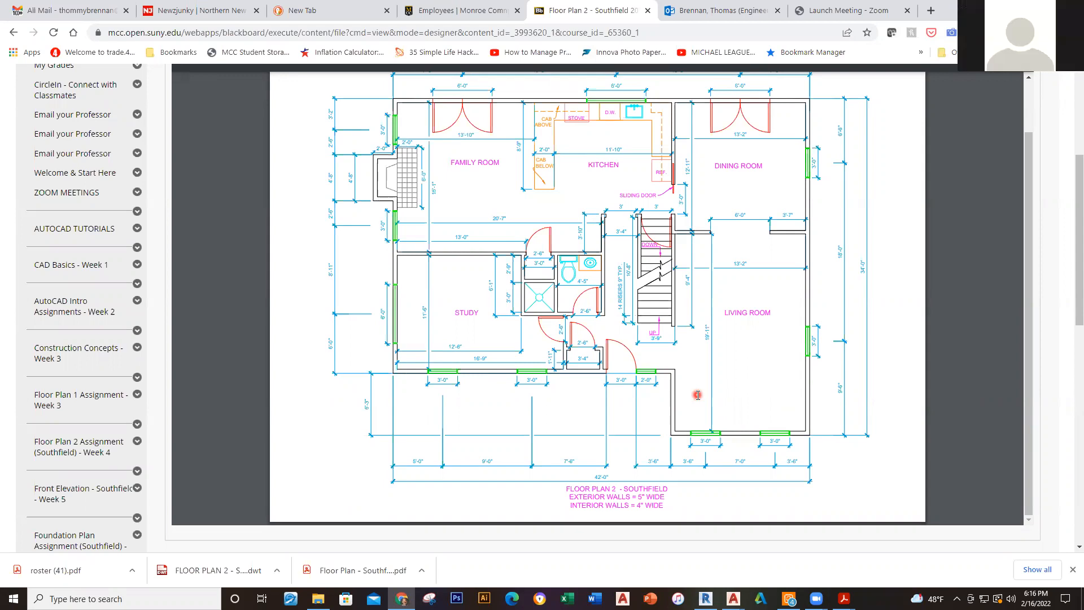
scroll(698, 396, up, 5)
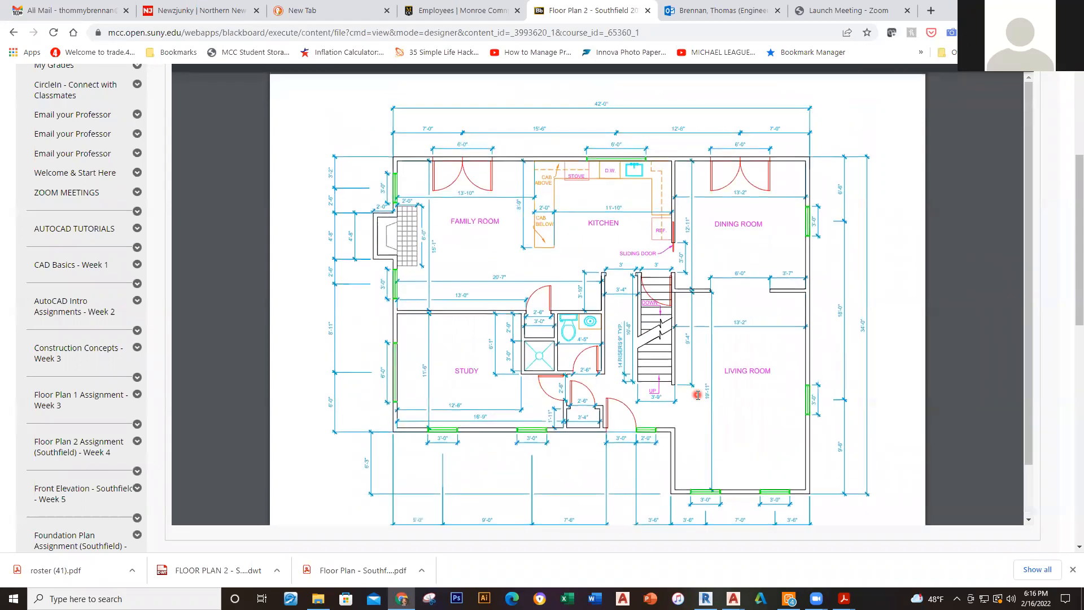
Step: Enlarge the floor plan to 175% and examine the family room, kitchen and study dimensions
click(628, 119)
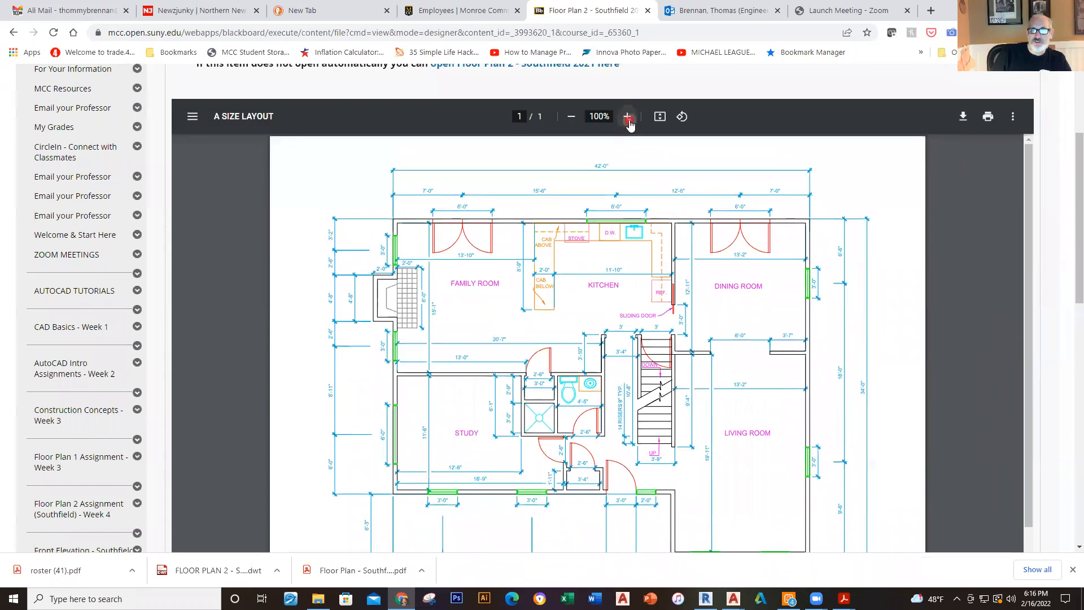
click(628, 117)
click(627, 117)
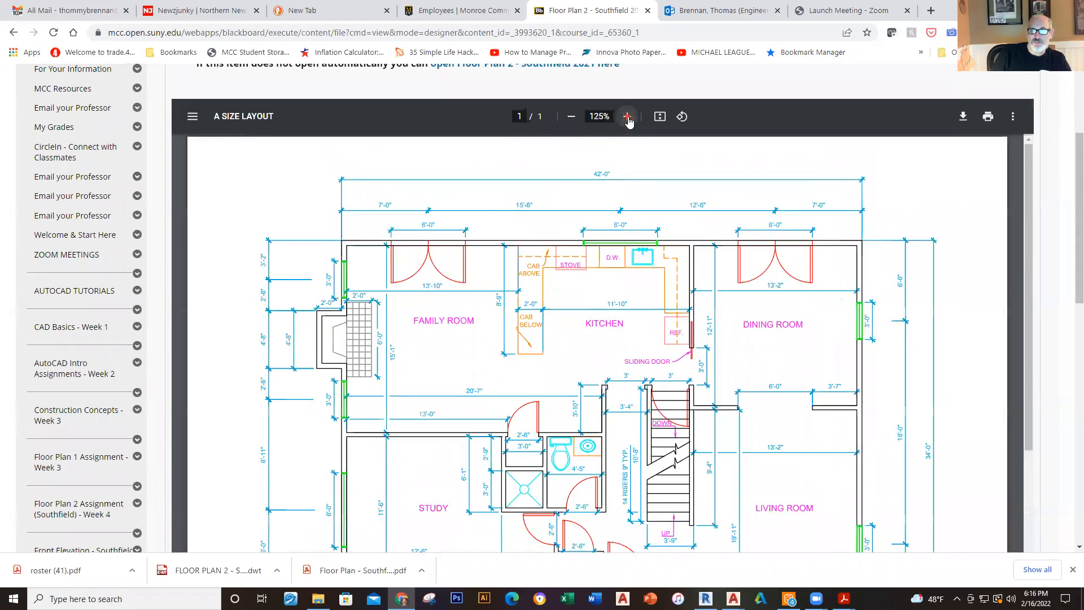
click(628, 117)
click(627, 117)
scroll(808, 272, down, 3)
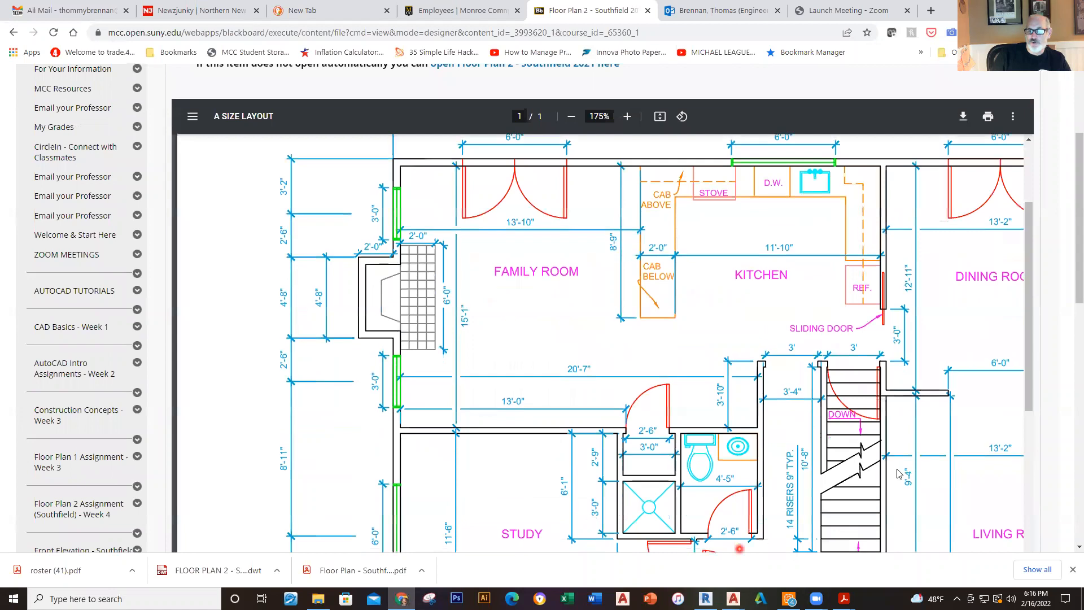
scroll(854, 219, up, 3)
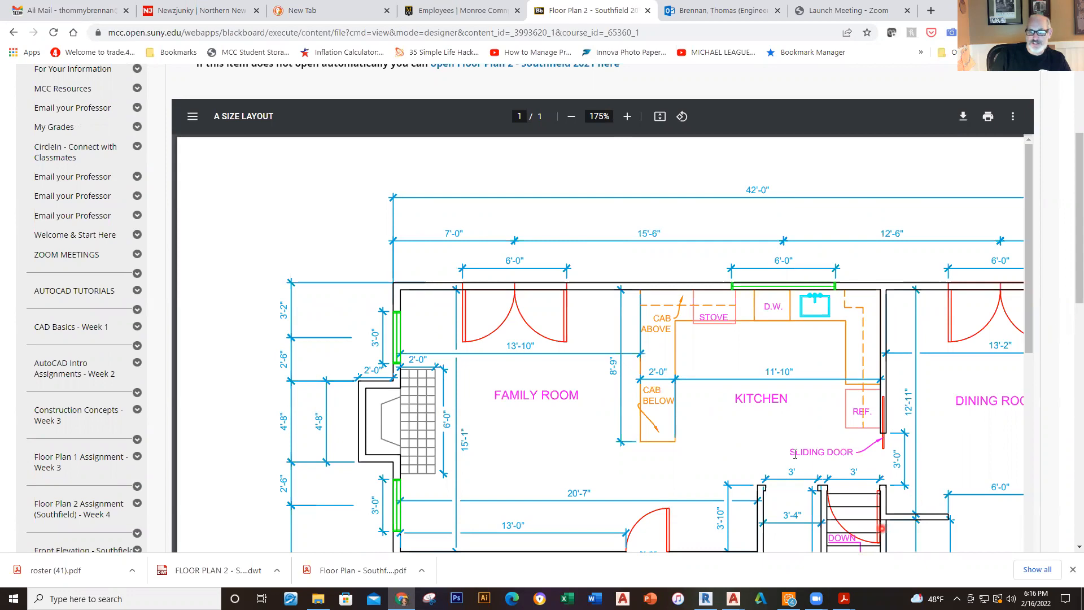
scroll(783, 452, down, 2)
scroll(1065, 450, up, 1)
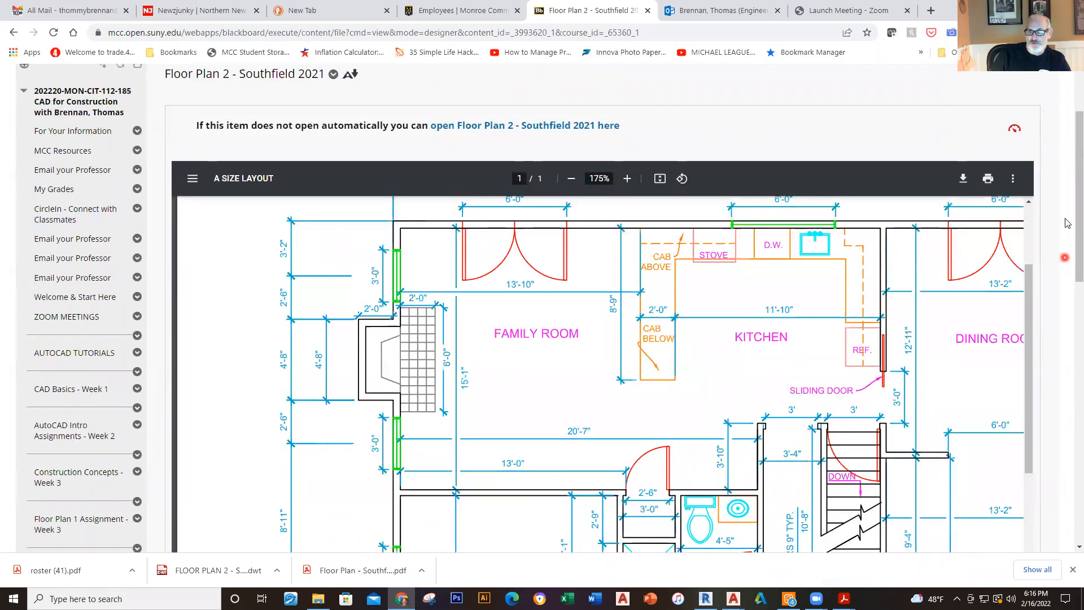
scroll(1068, 223, down, 8)
scroll(1065, 338, up, 3)
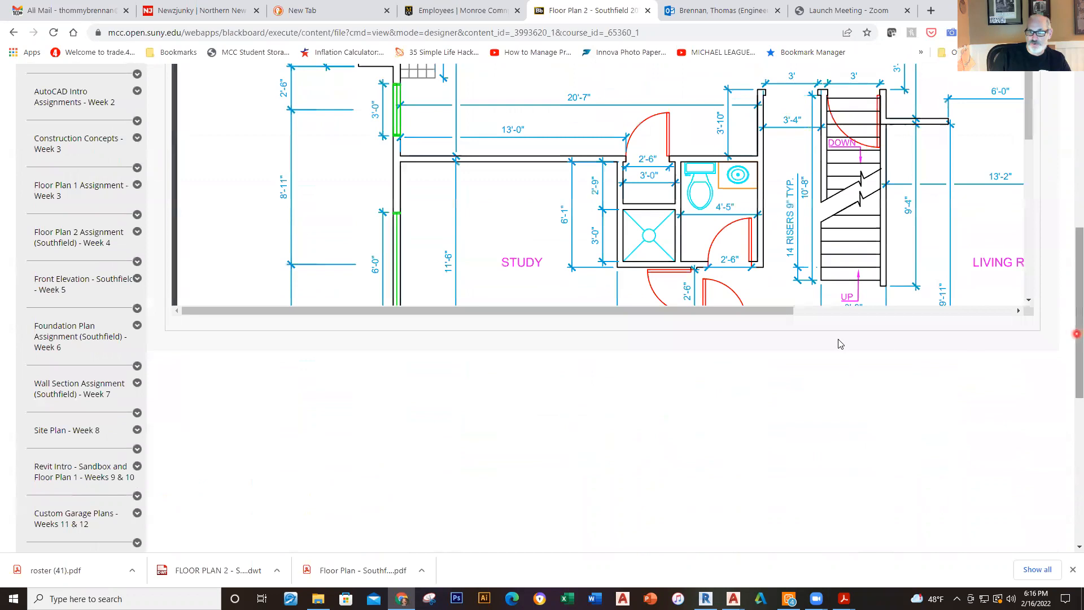
Step: Examine the dining room and living room side of the plan, then reduce the plan to 110%
drag(782, 317, 993, 317)
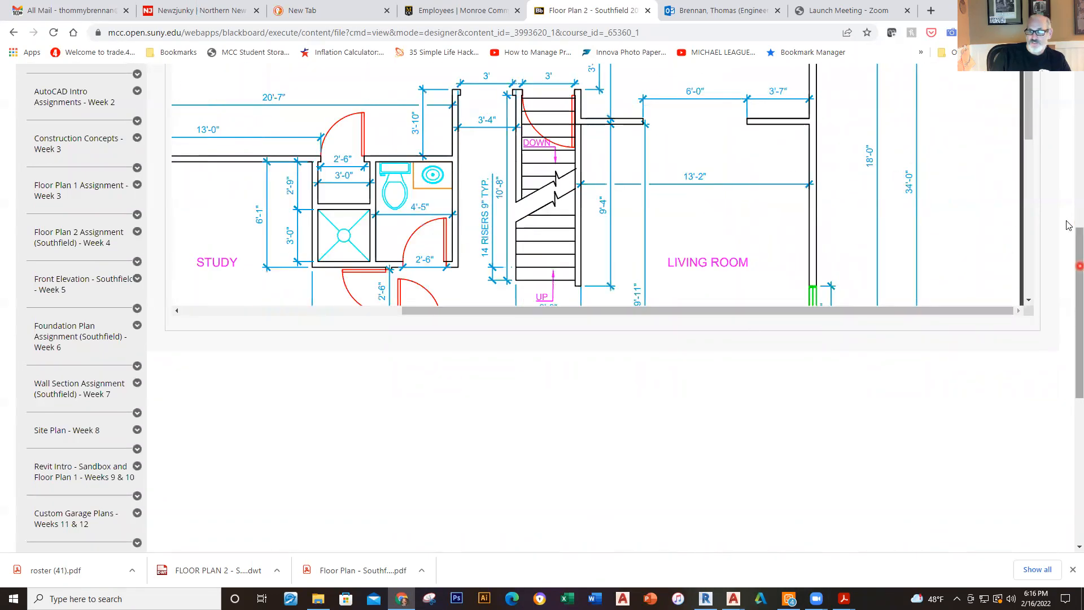
scroll(1068, 226, up, 5)
scroll(610, 106, down, 1)
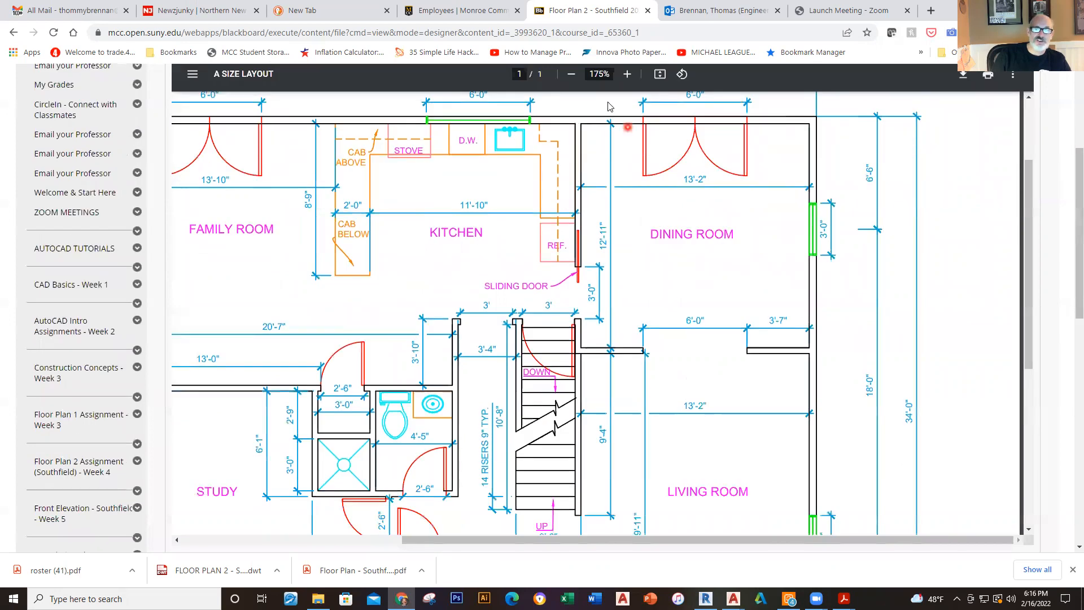
scroll(1027, 144, up, 2)
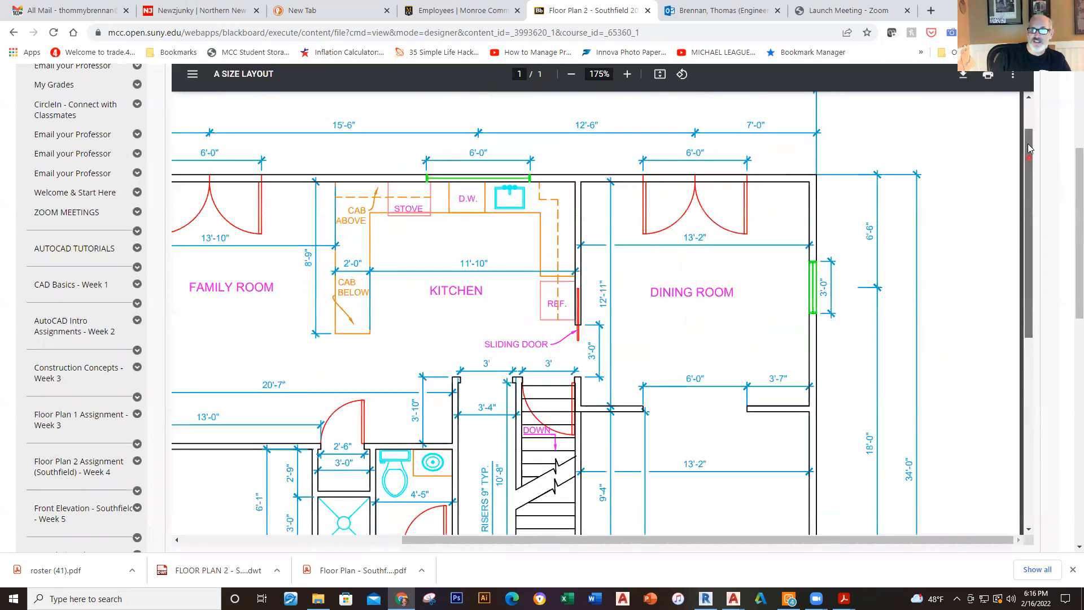
scroll(1068, 192, up, 2)
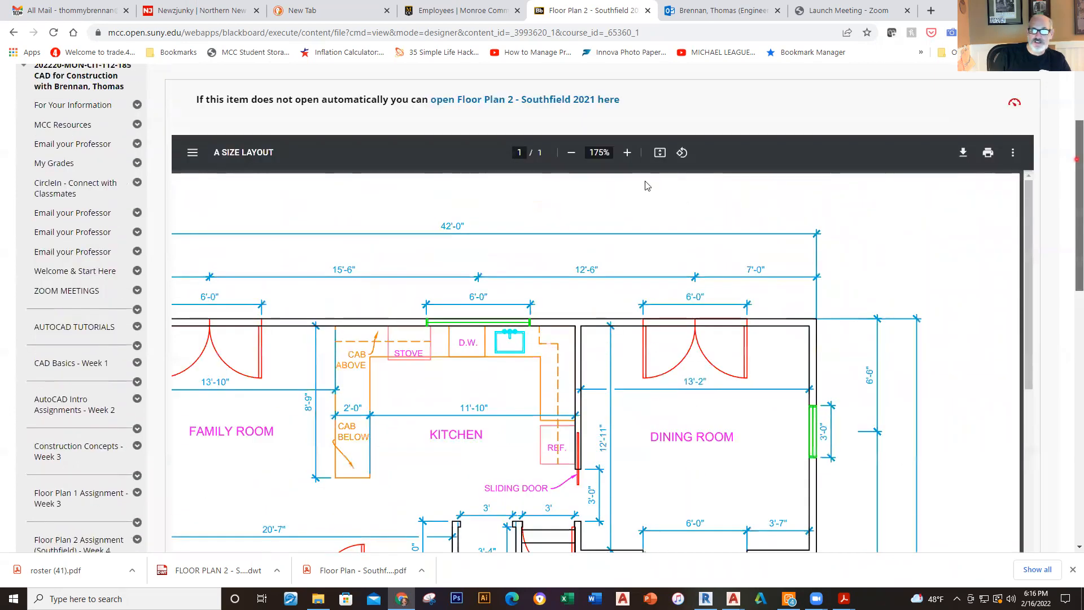
click(573, 153)
click(573, 153)
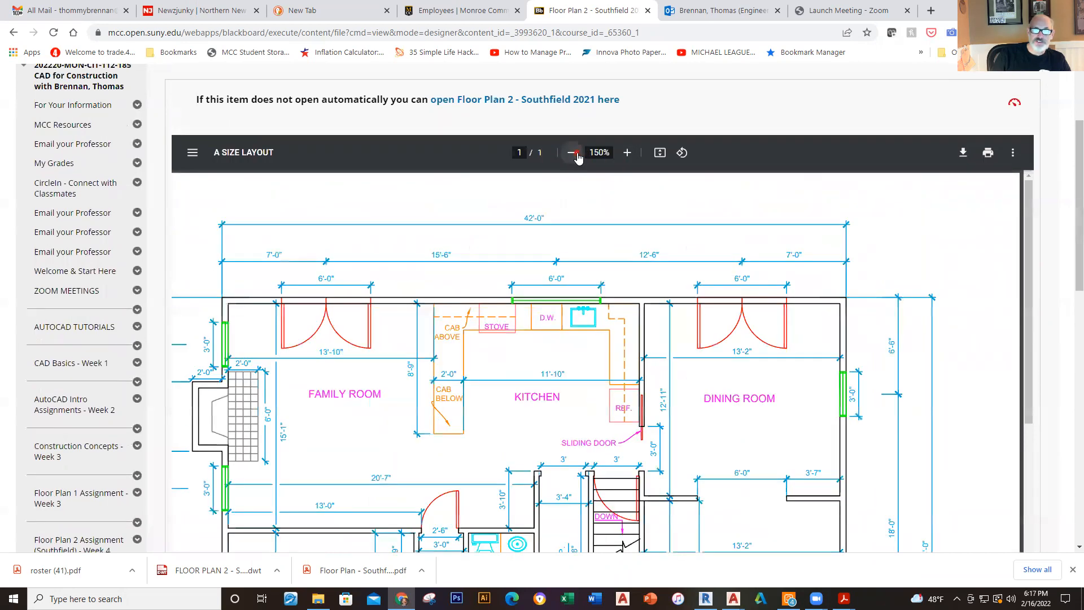
click(573, 153)
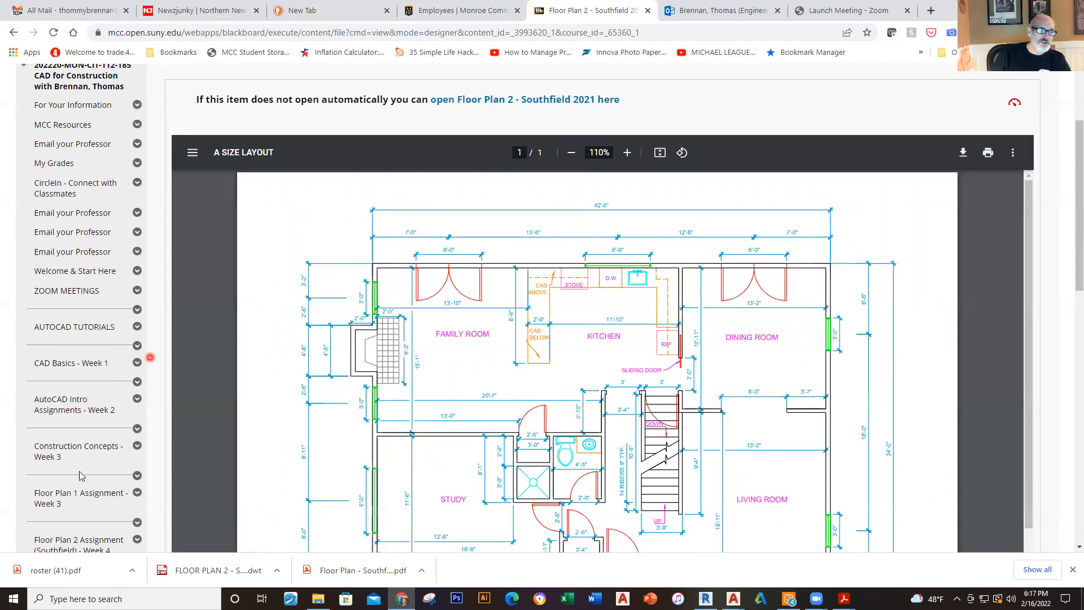
Step: Return to the Floor Plan 2 Assignment (Southfield) - Week 4 page and download the FLOOR PLAN 2 - SOUTHFIELD 2020 TEMPLATE
click(77, 494)
scroll(79, 497, down, 1)
click(85, 493)
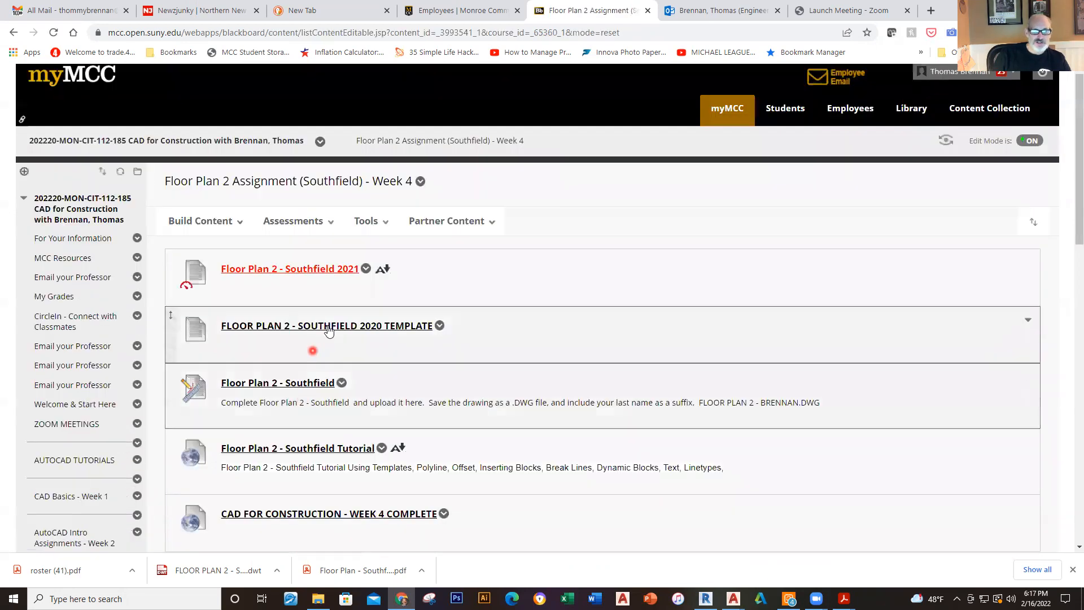
click(328, 327)
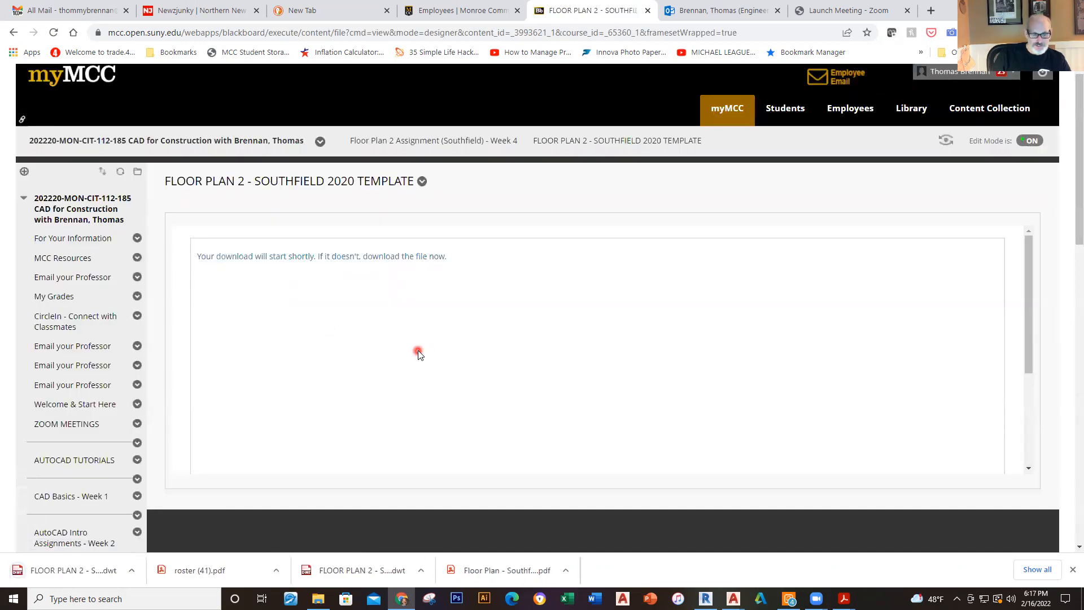
Step: Switch to AutoCAD and close the empty Drawing1
mouse_move(734, 600)
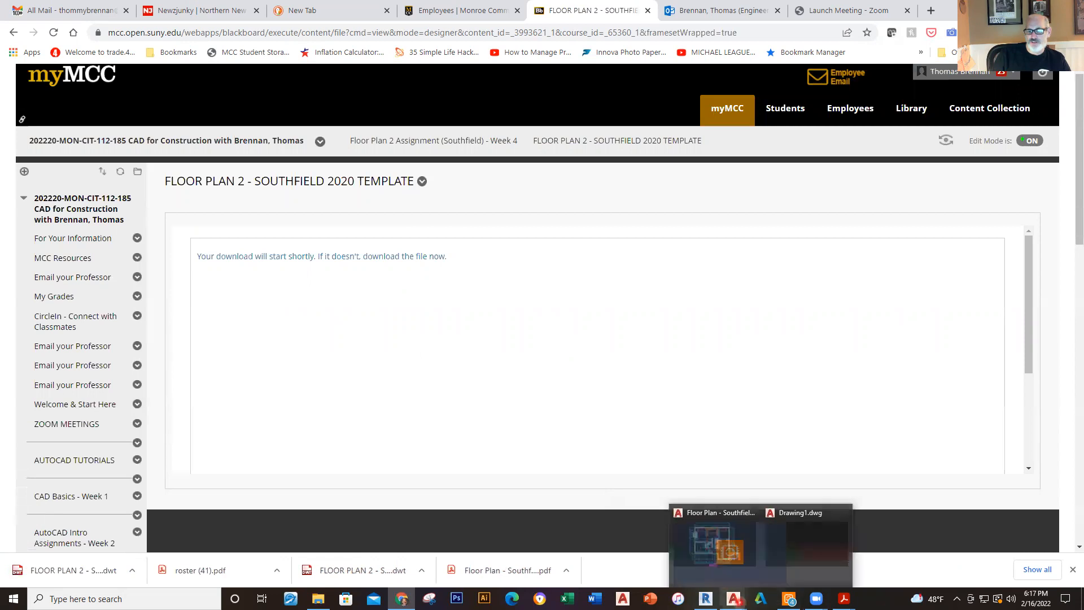
click(783, 539)
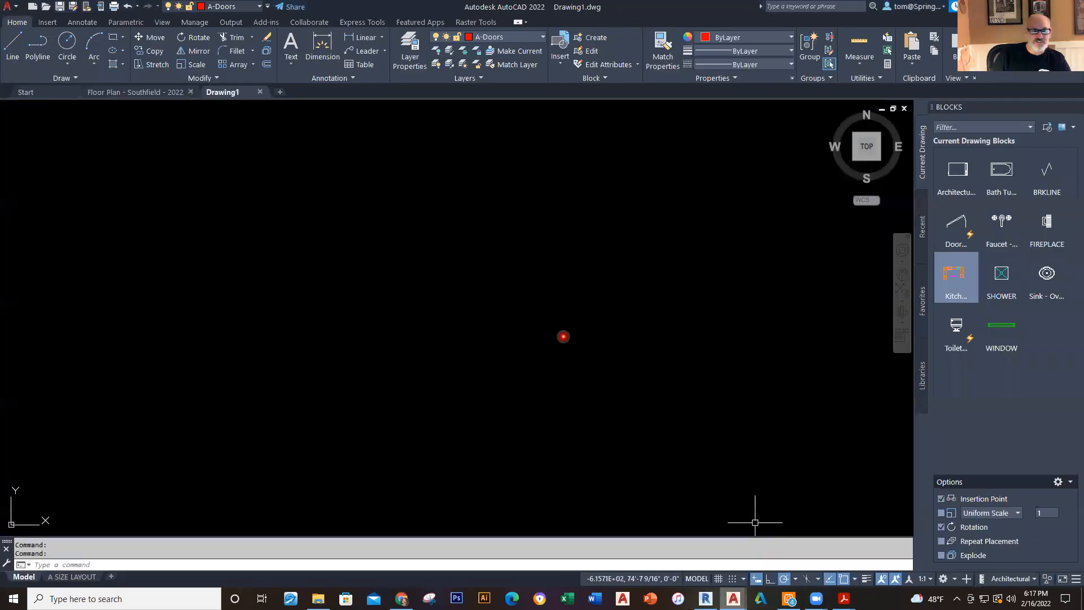
click(260, 92)
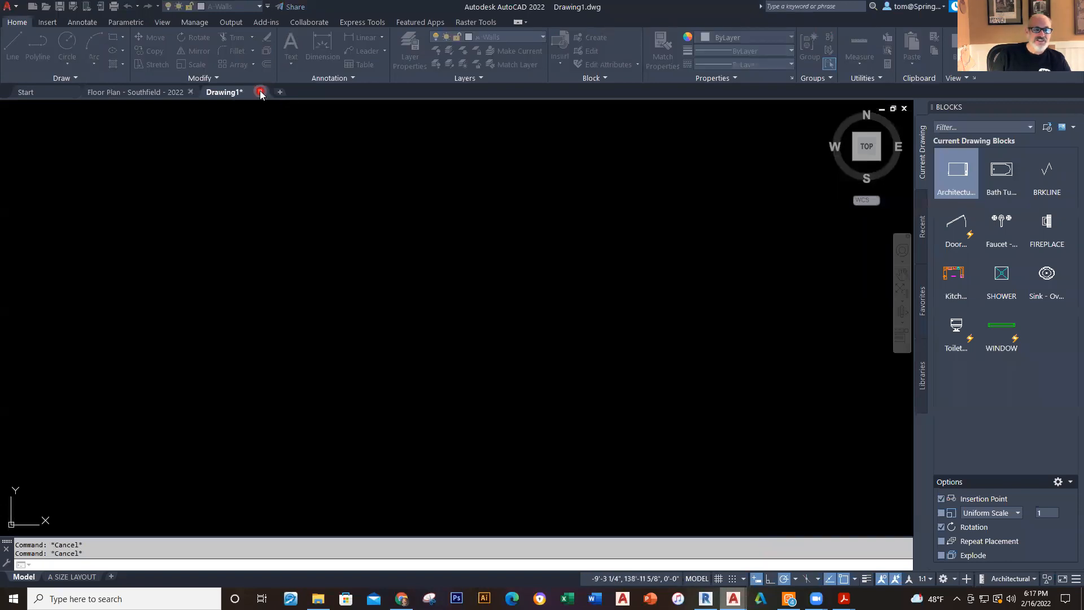
click(533, 323)
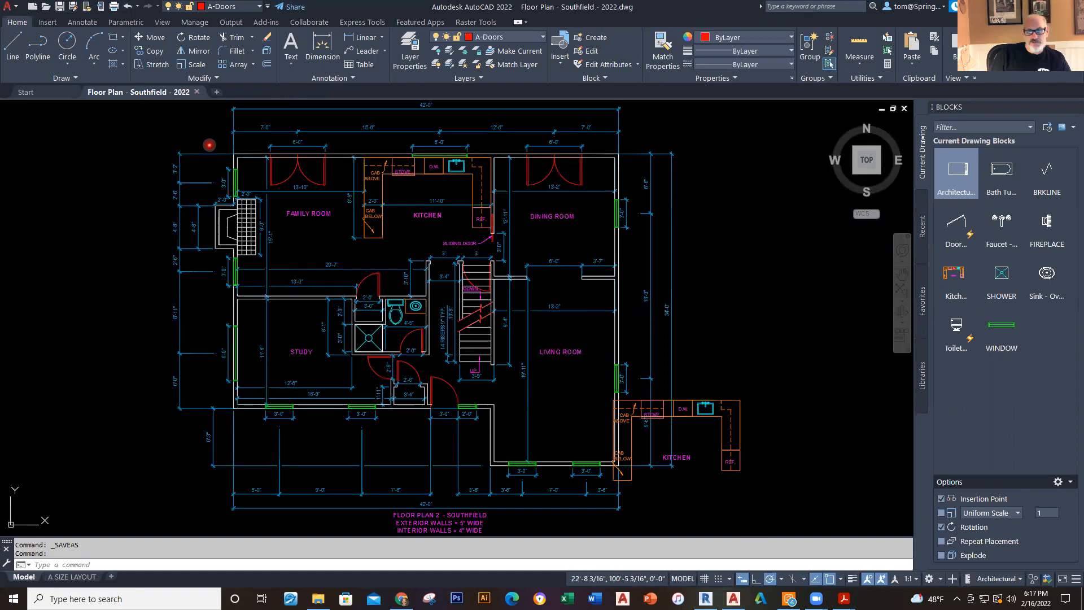
Step: Delete the stray kitchen block outside the house beside the living room
click(731, 427)
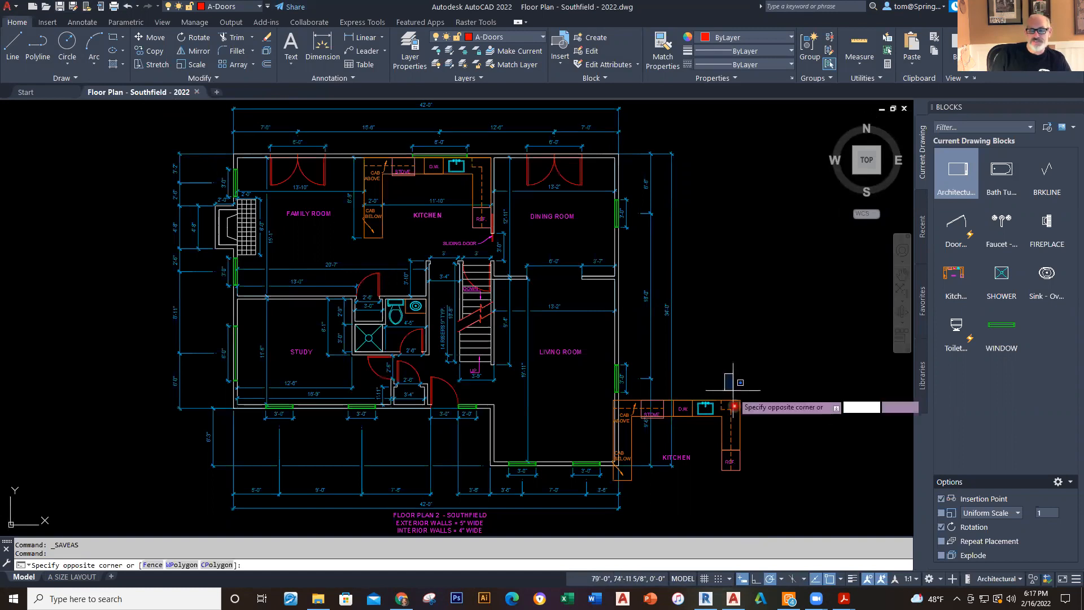
click(723, 431)
key(Delete)
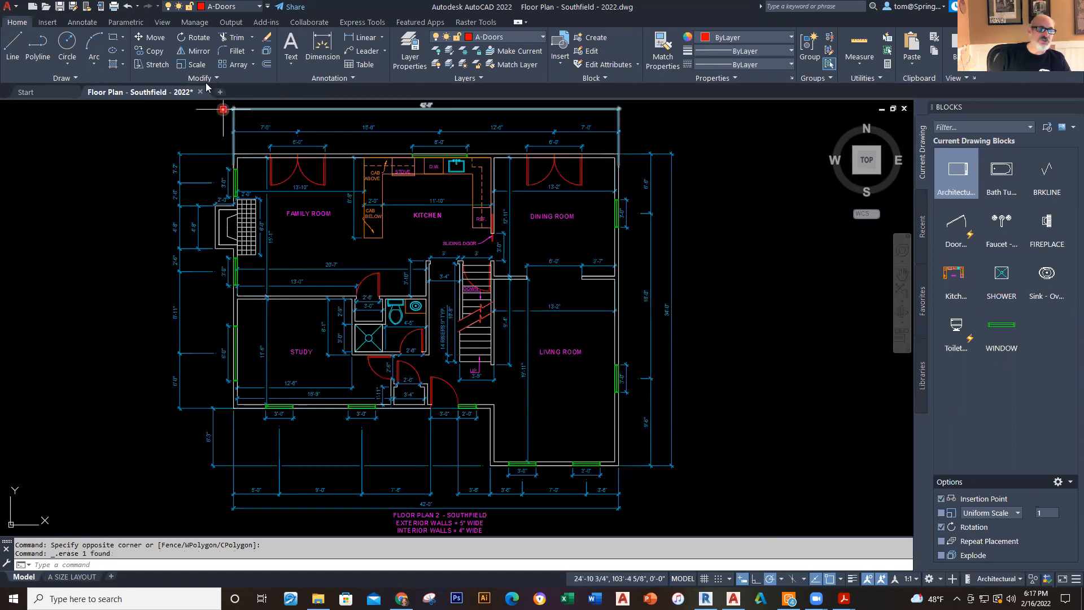
Step: Start a new drawing from the template FLOOR PLAN 2 - SOUTHFIELD(1)(2) (4).dwt in the Downloads folder
click(34, 7)
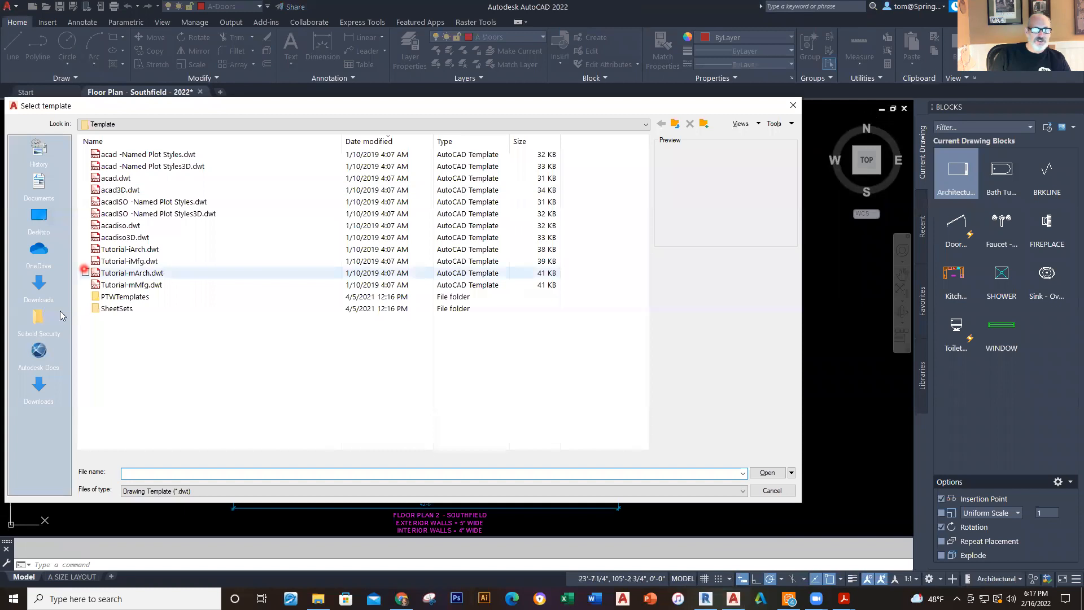
click(39, 387)
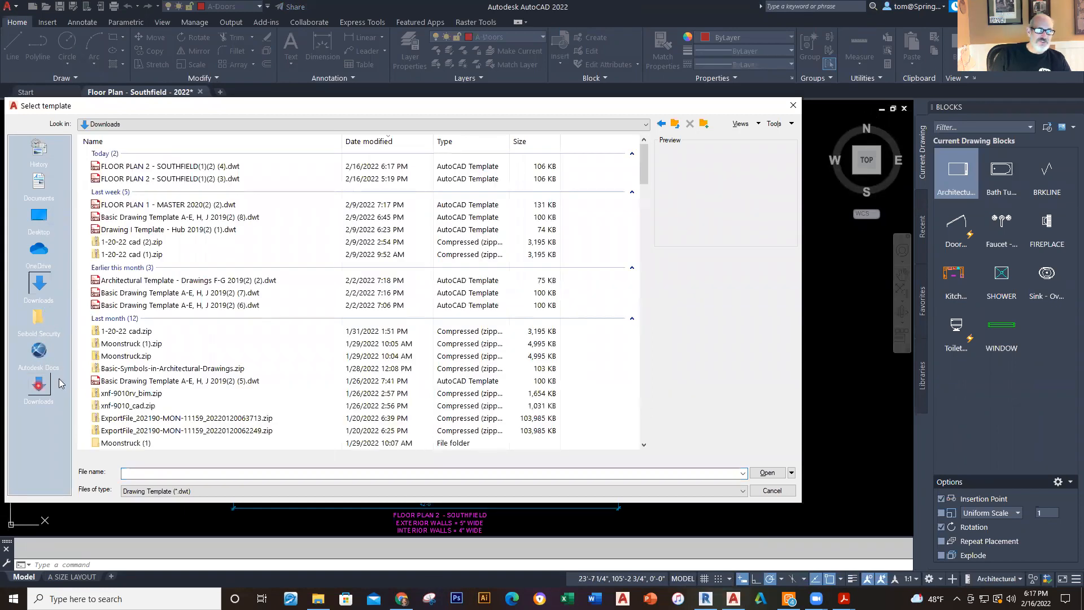
click(159, 167)
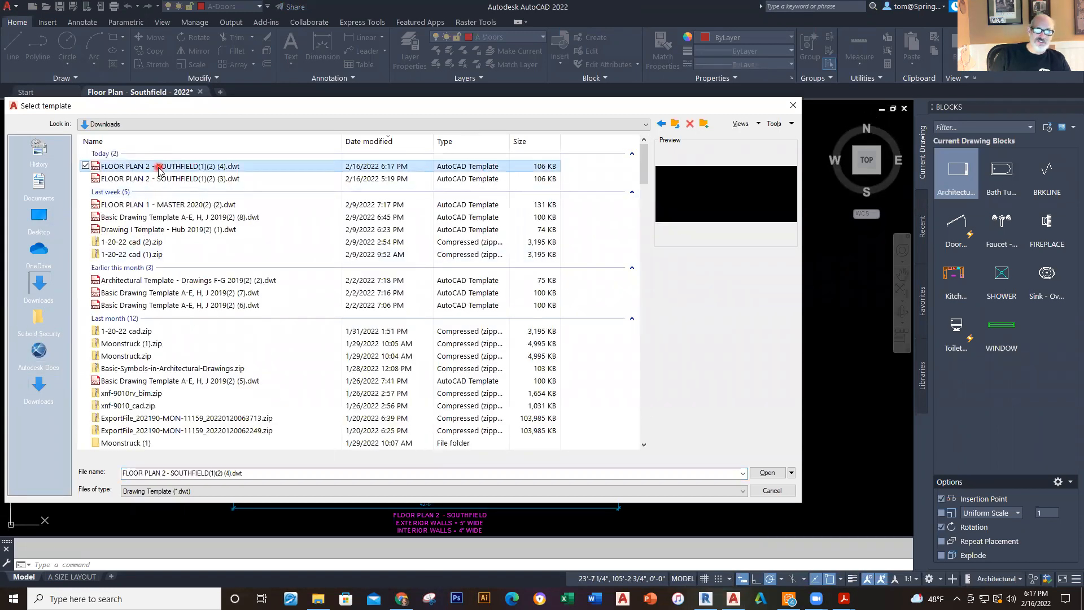
click(767, 472)
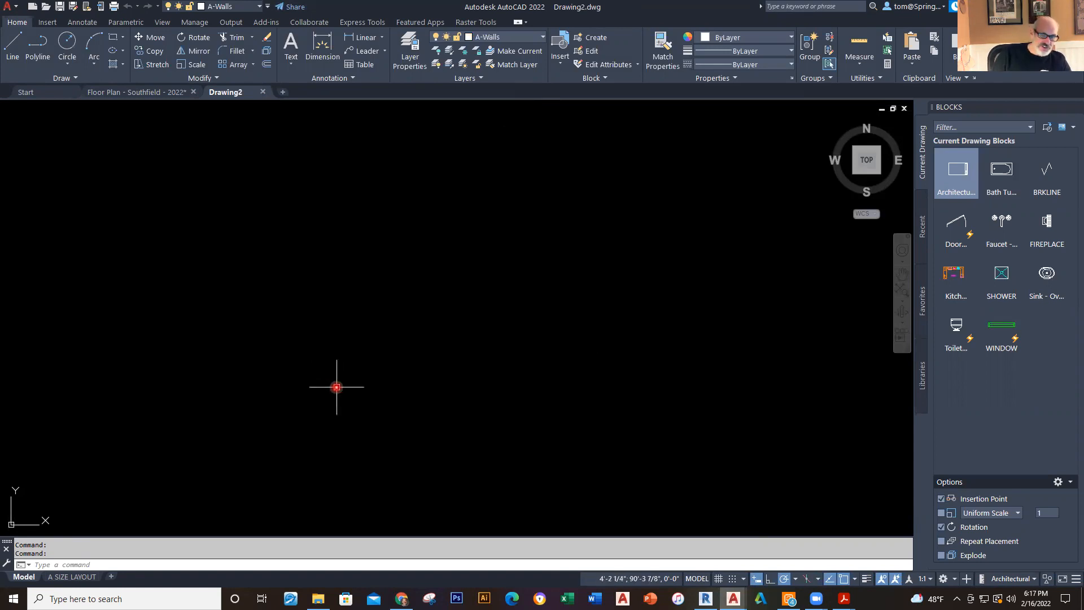
Step: Consult the finished Southfield plan, then start the exterior wall polyline in Drawing2 with a 42' top wall and a 34' wall running down from its right end
click(144, 92)
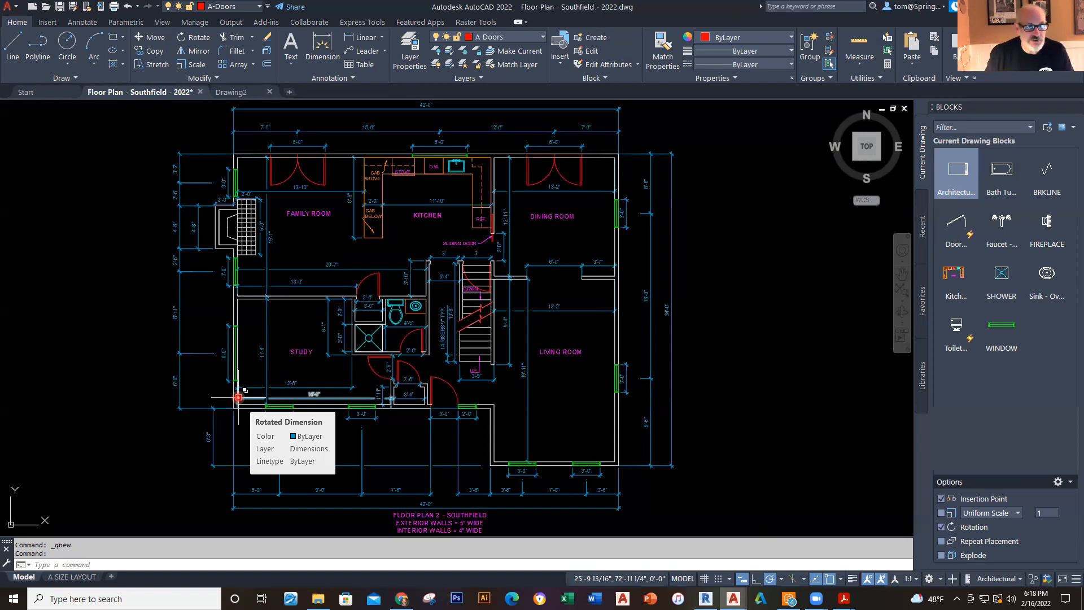
click(234, 93)
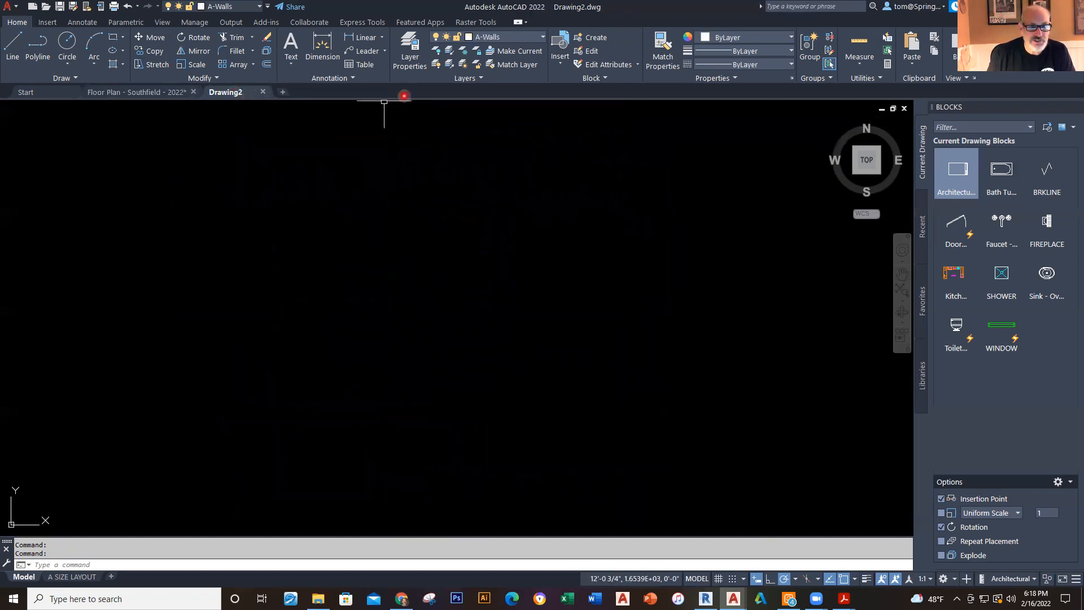
click(43, 52)
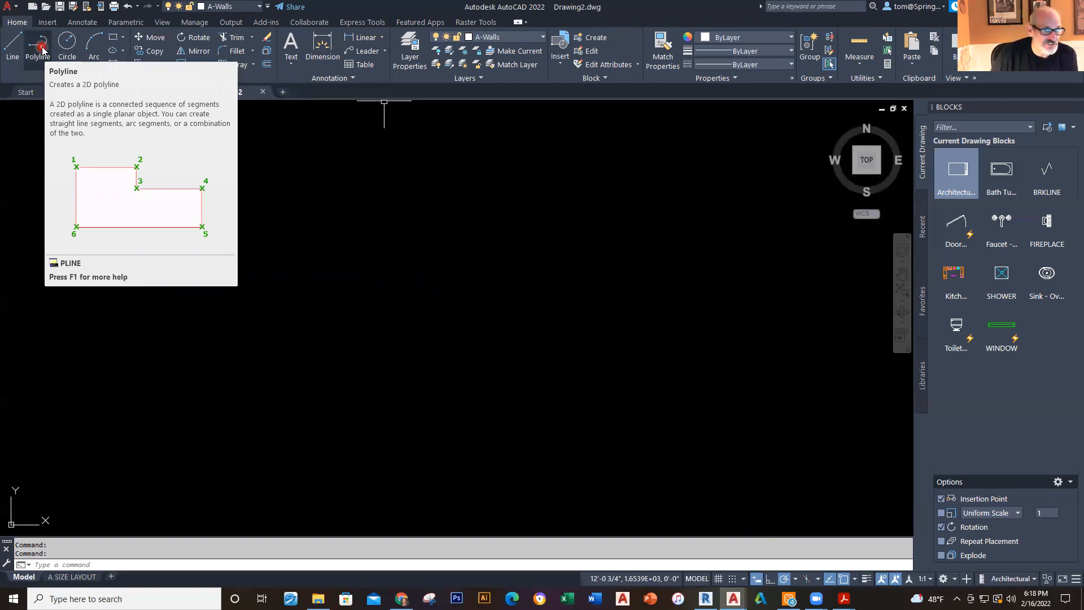
click(38, 48)
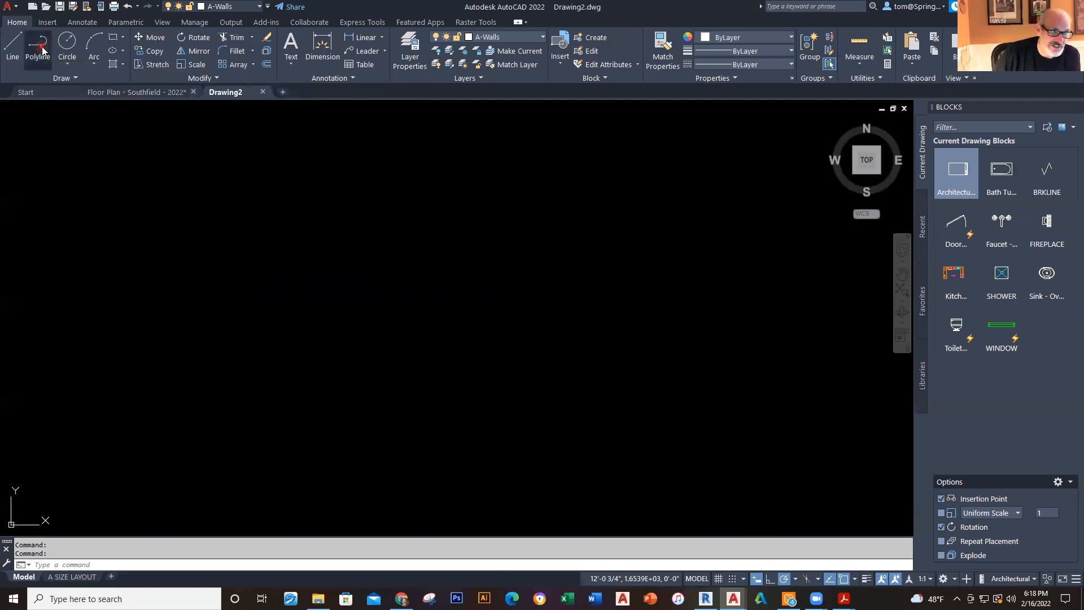
click(220, 223)
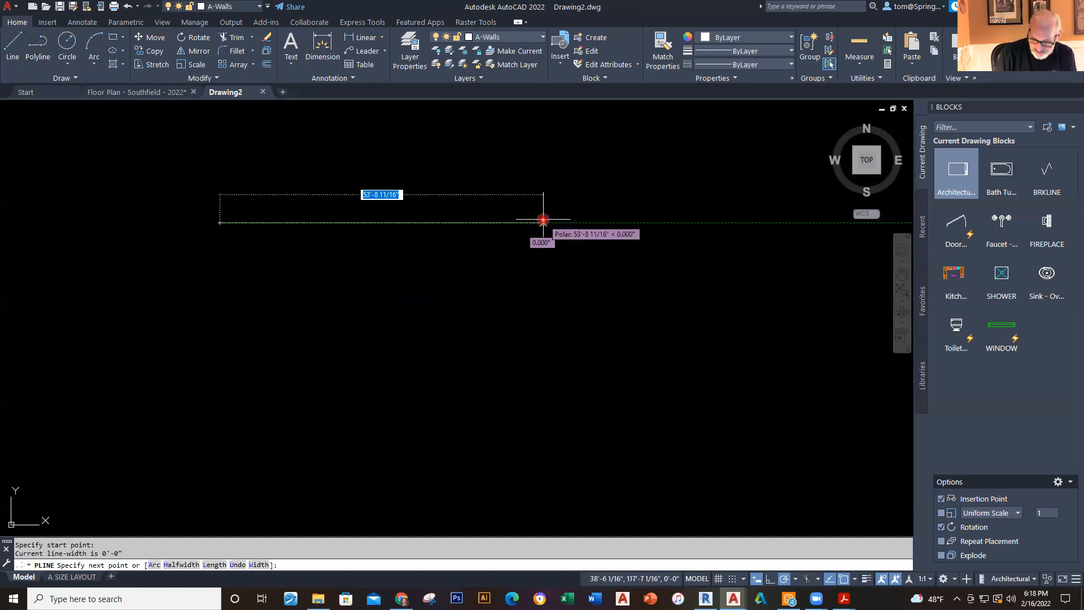
text(42)
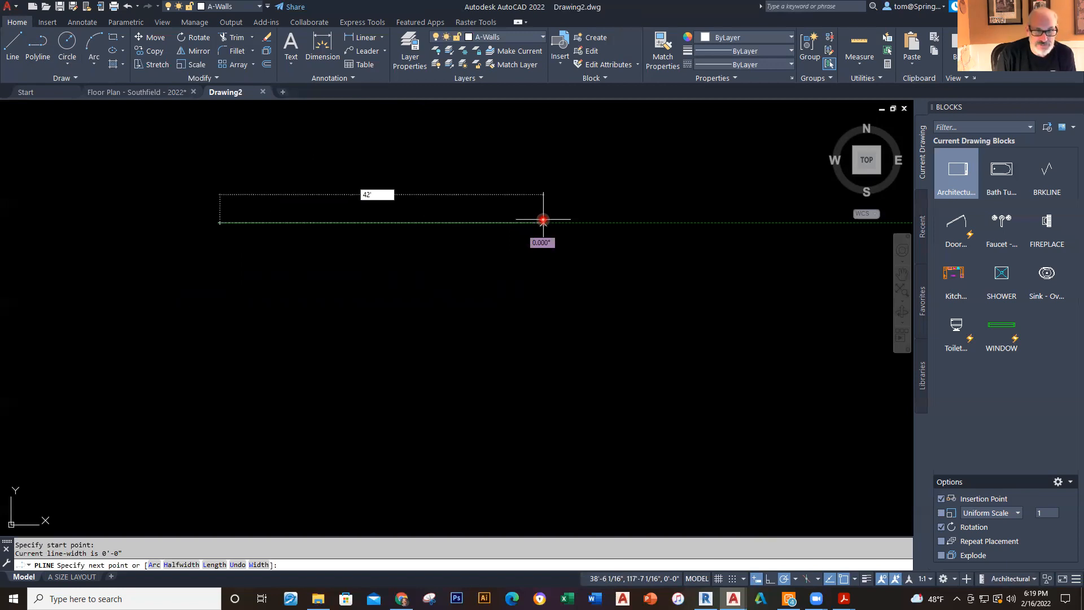
key(Return)
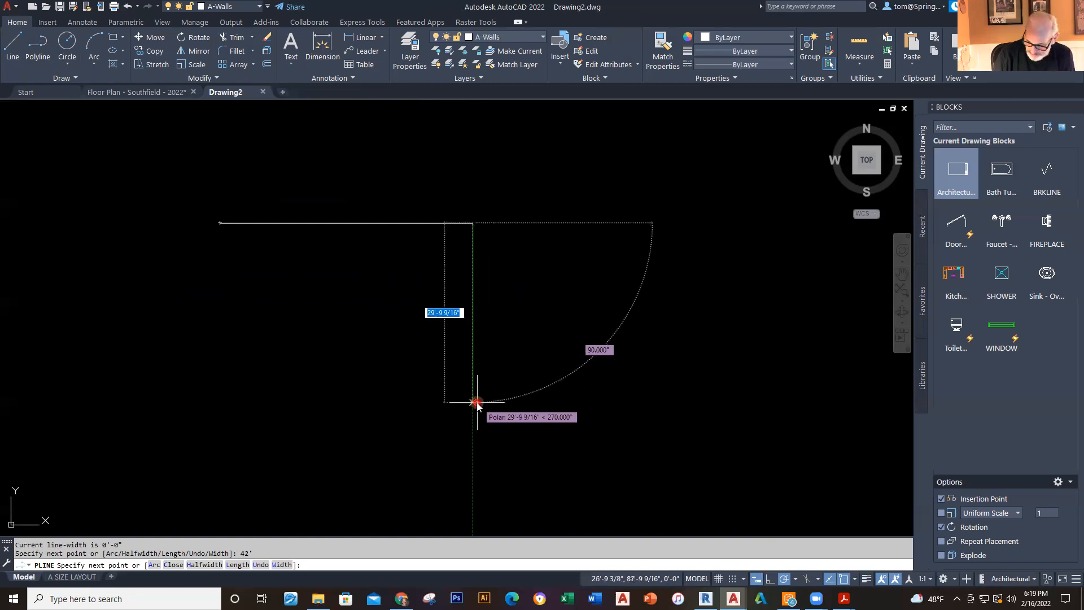
text(34')
key(Return)
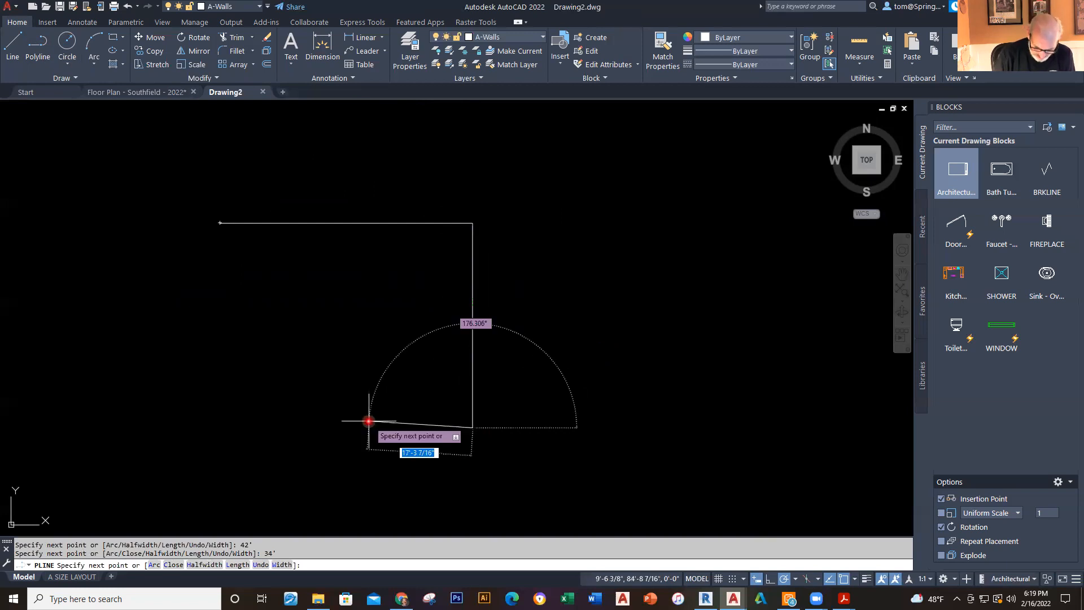
text(14)
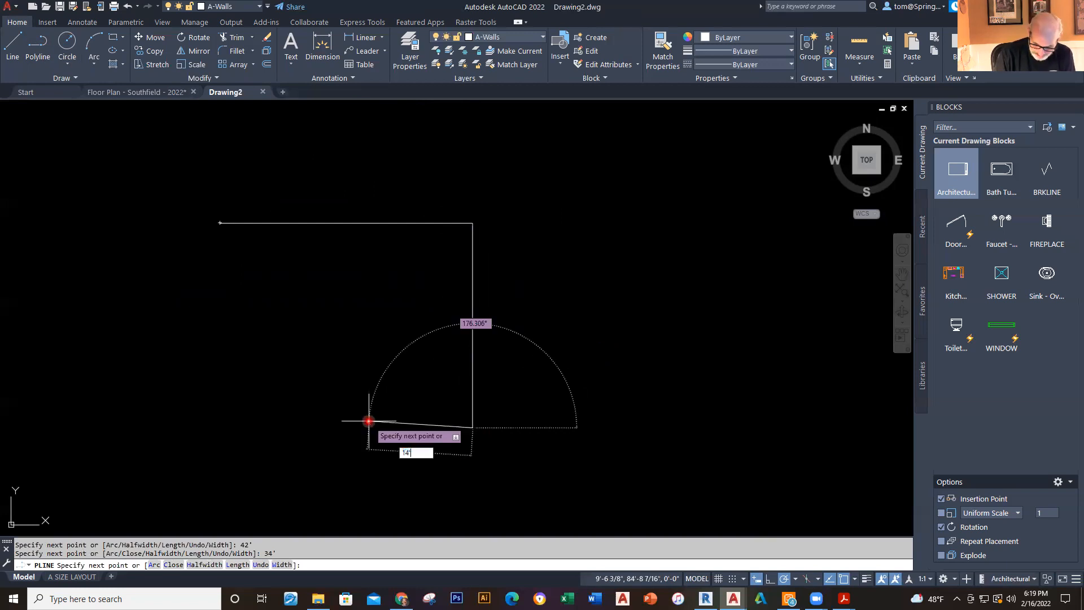
key(Return)
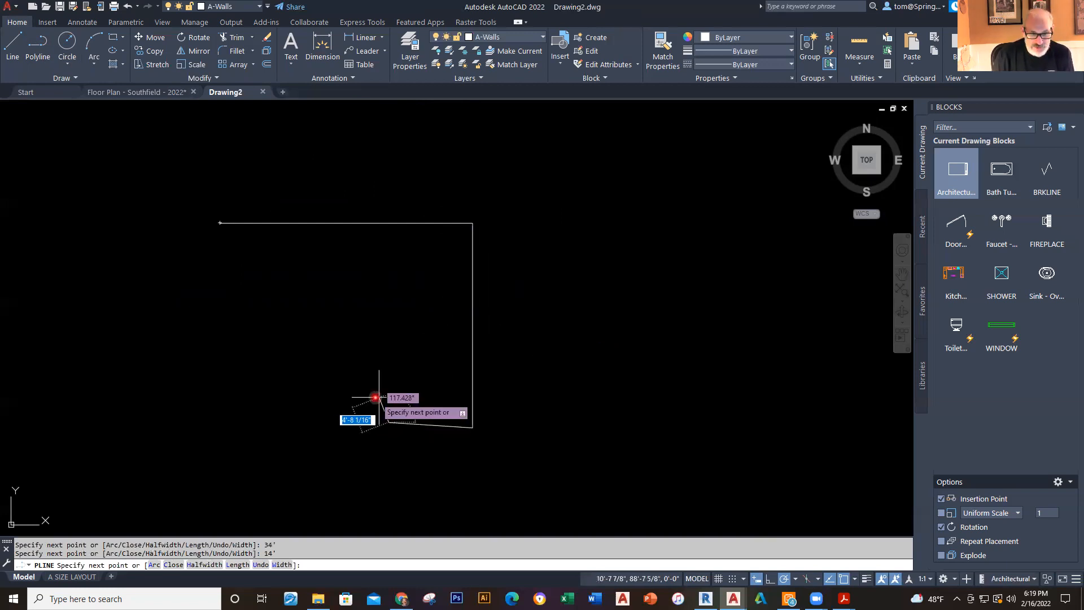
right_click(406, 391)
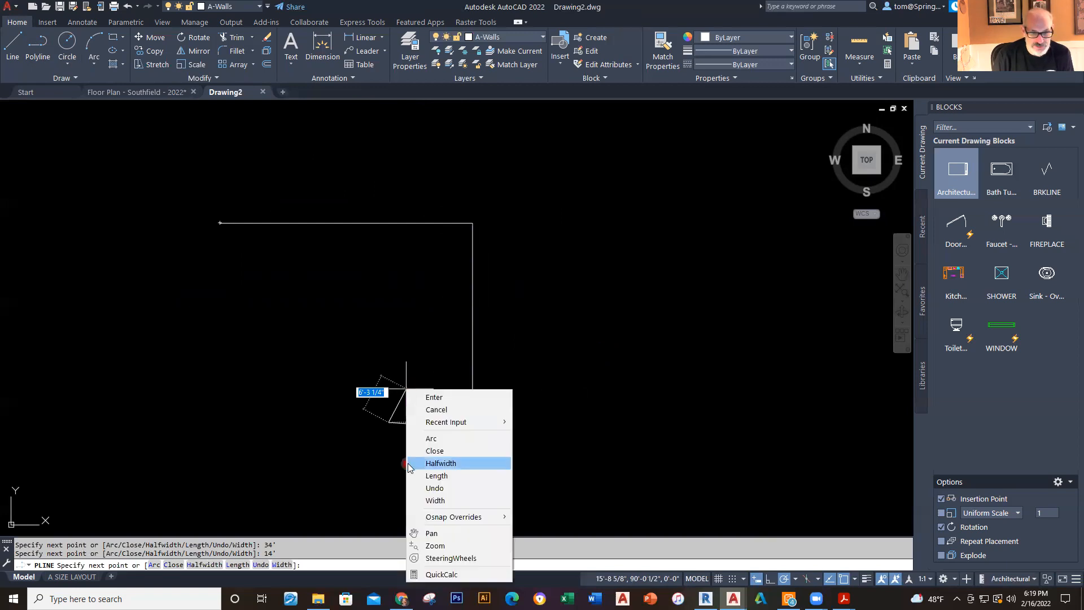
click(450, 488)
scroll(397, 445, up, 2)
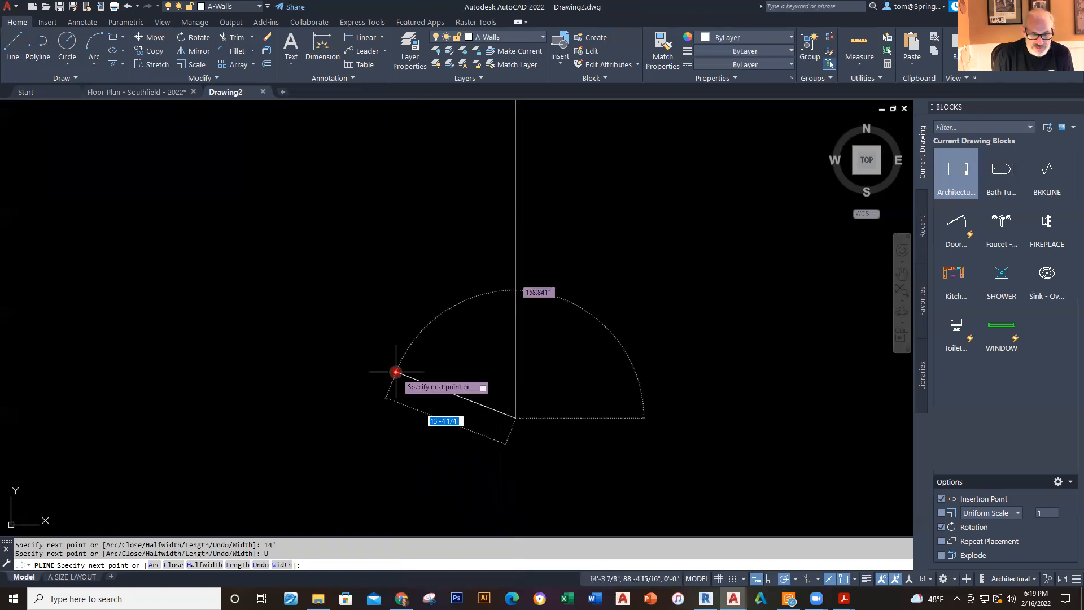
click(368, 368)
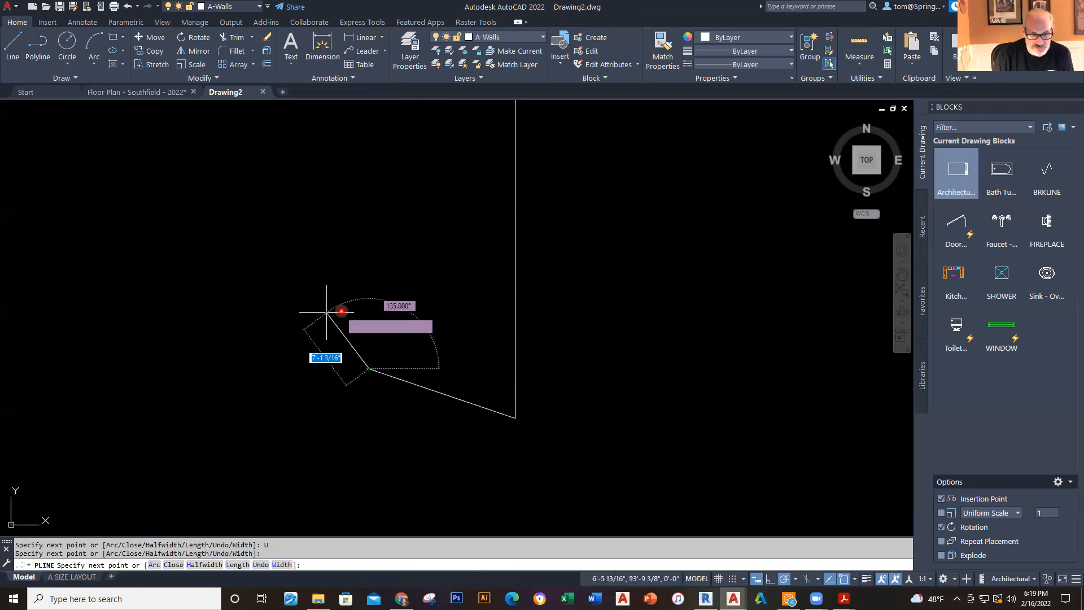
right_click(303, 318)
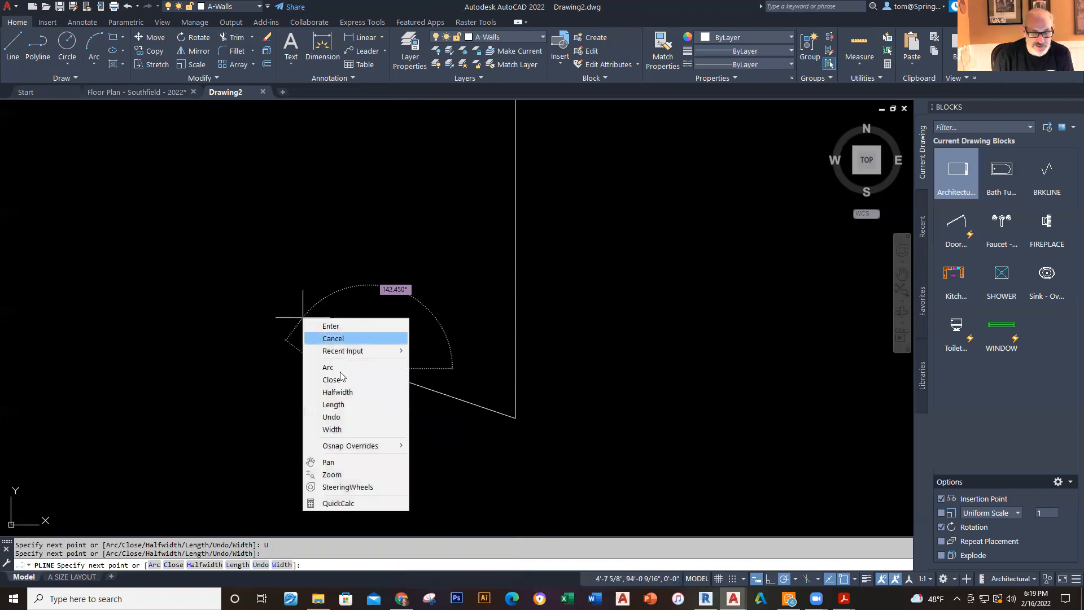
click(334, 416)
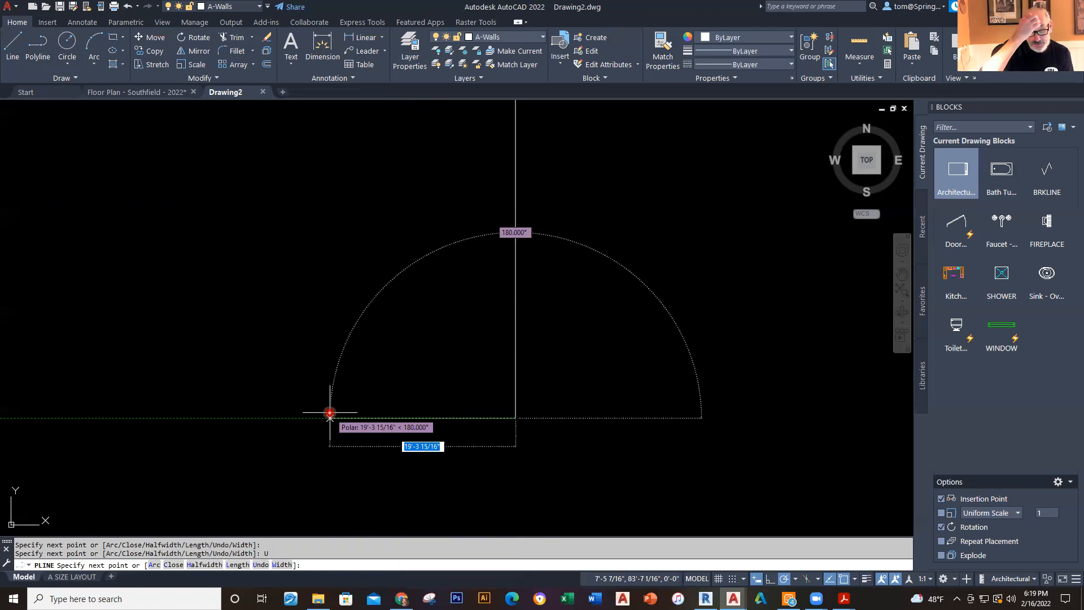
Step: Continue the outline 14' left and 6'3" up, and extend it horizontally left until it aligns with the polyline's start point
text(14)
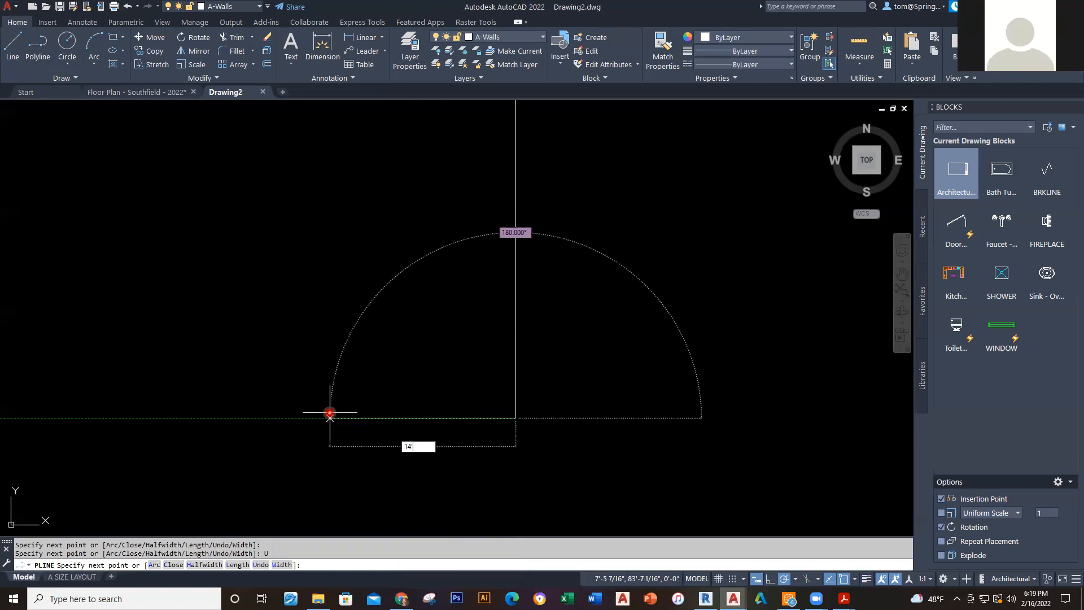
text(')
key(Return)
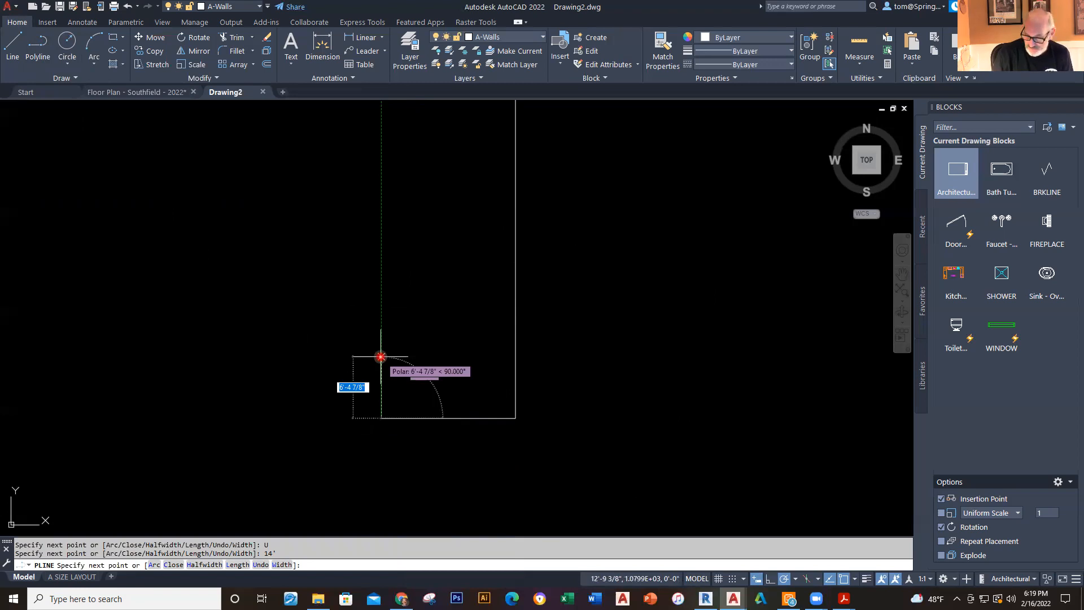
text(6'3)
key(Return)
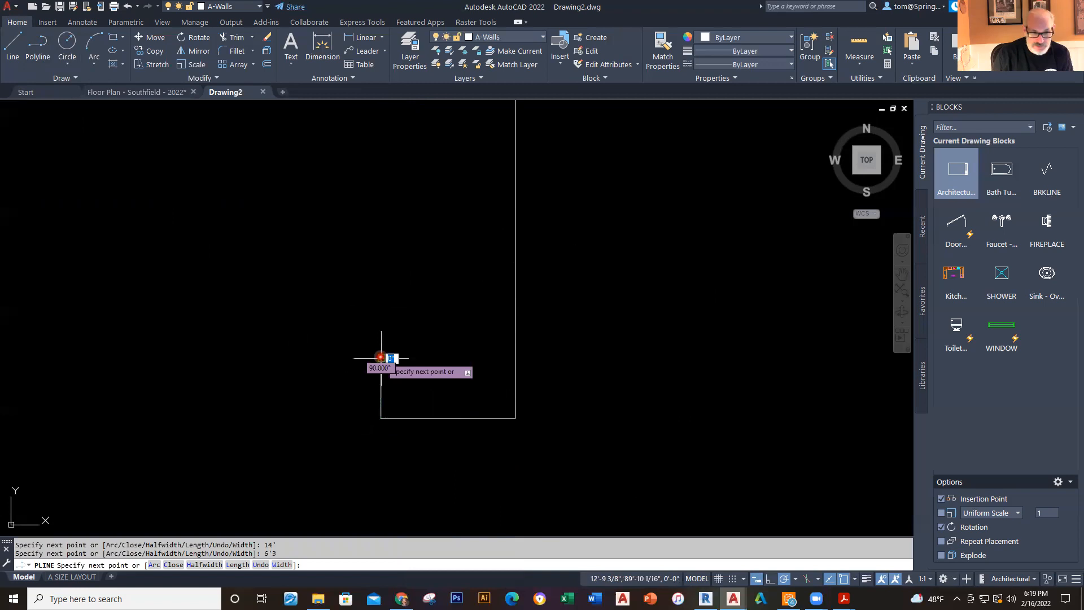
scroll(262, 355, down, 2)
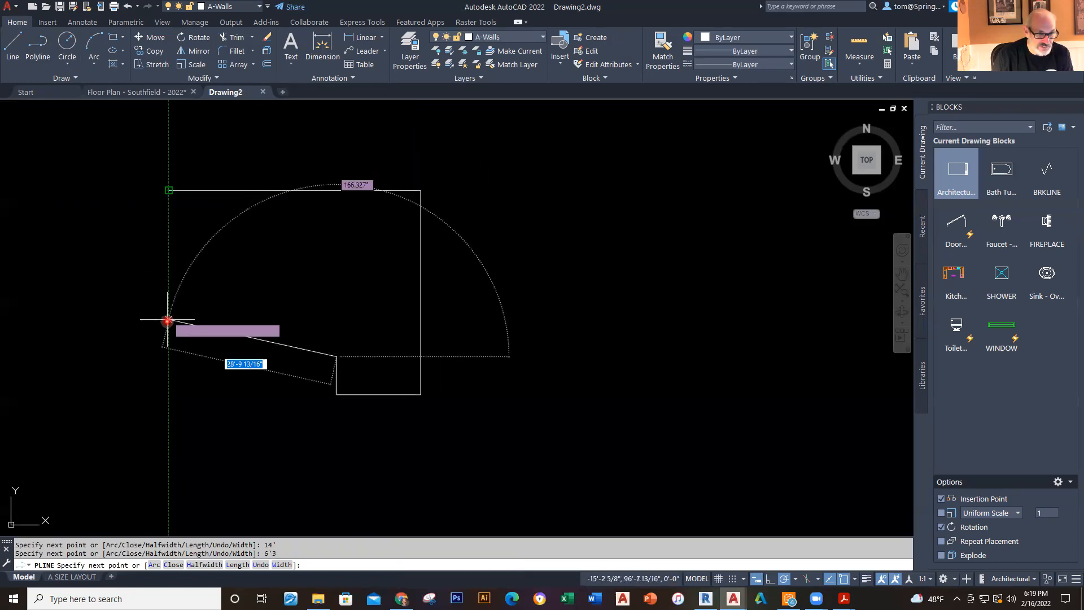
click(168, 357)
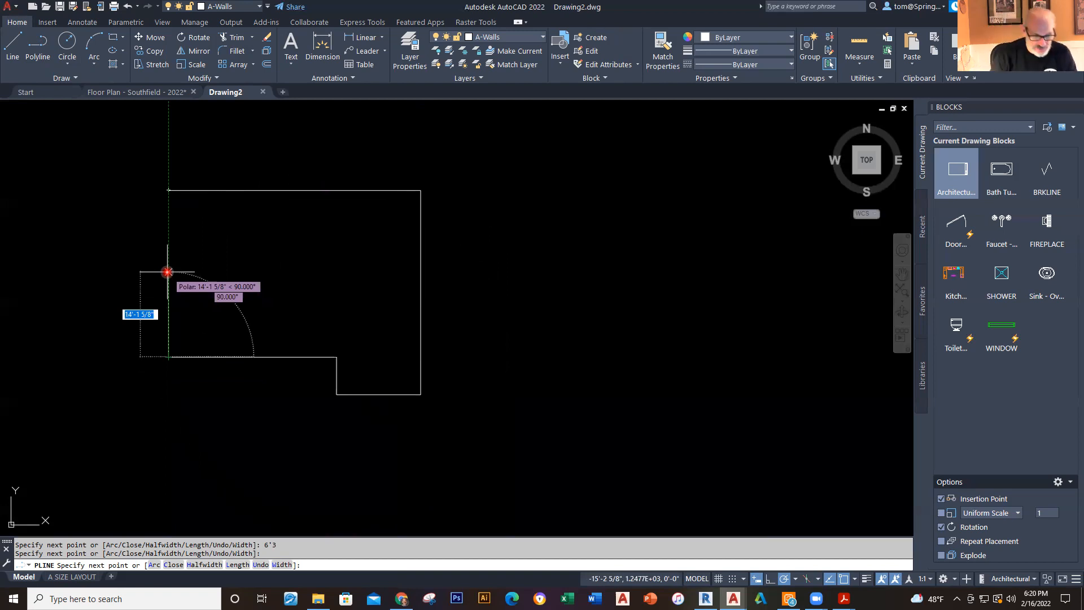
Step: Draw the left exterior wall 16'5" upward and step the outline 24" outward to the left for the fireplace bump-out
text(16')
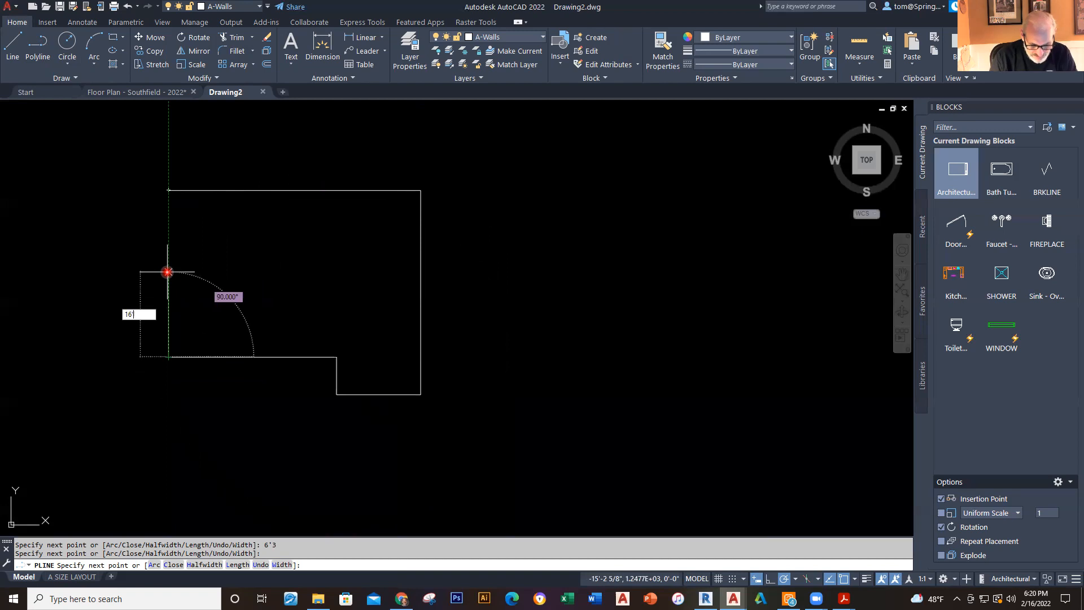
text(5)
key(Return)
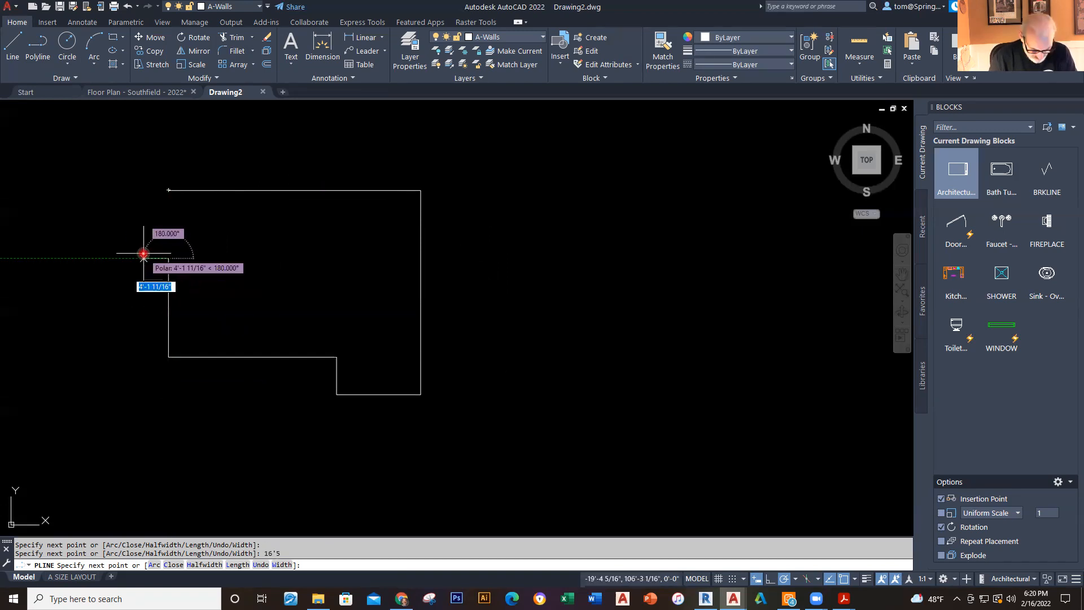
text(24)
key(Return)
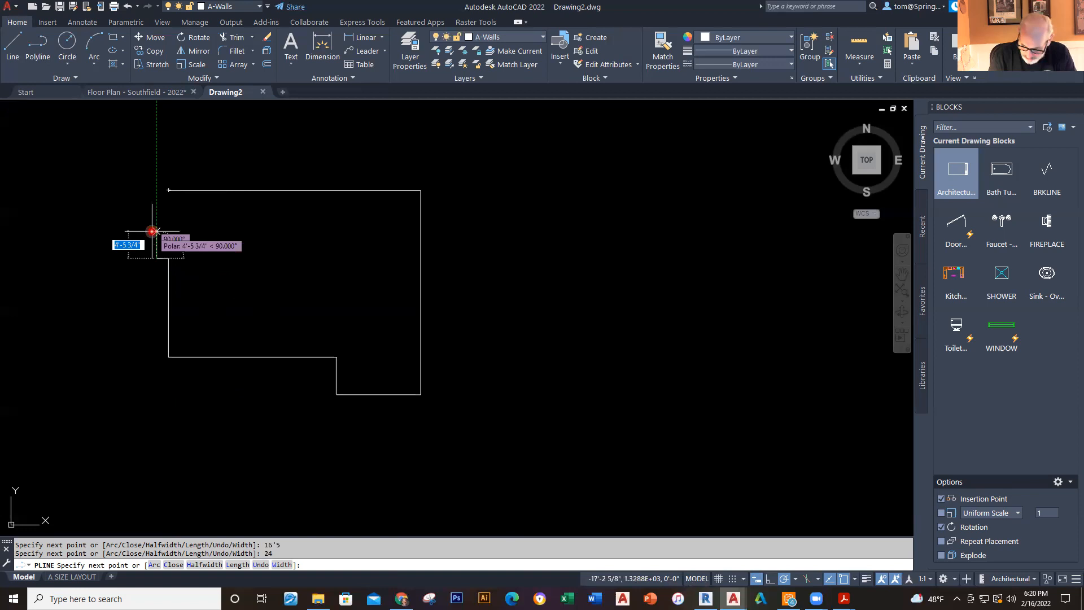
Step: Complete the fireplace bump-out with 7'8" up and 24" back to the right, and finish the outline at its start point
text(7'8)
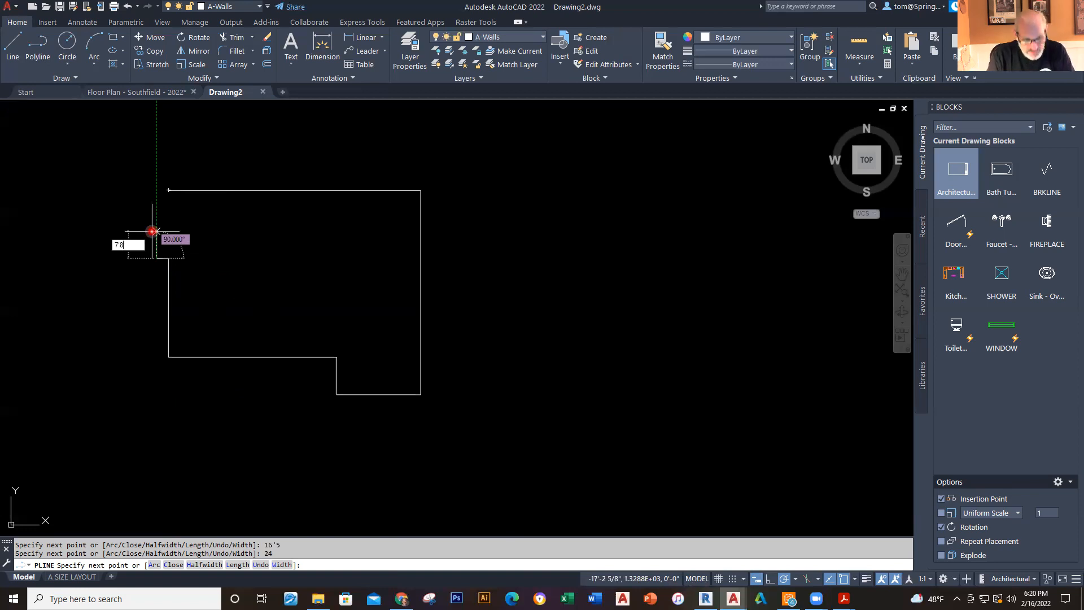
key(Return)
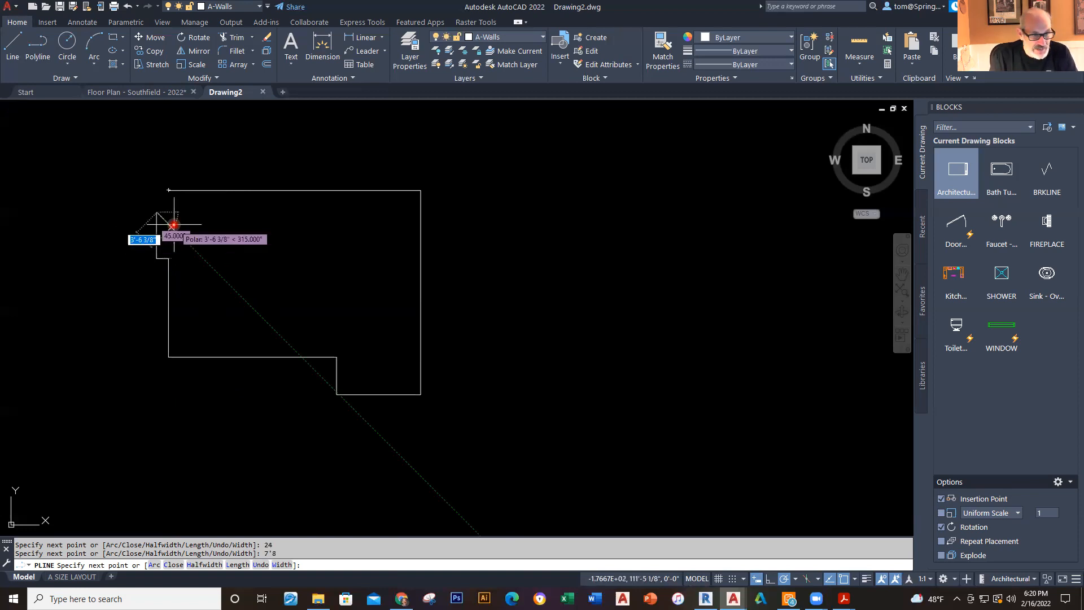
text(24)
key(Return)
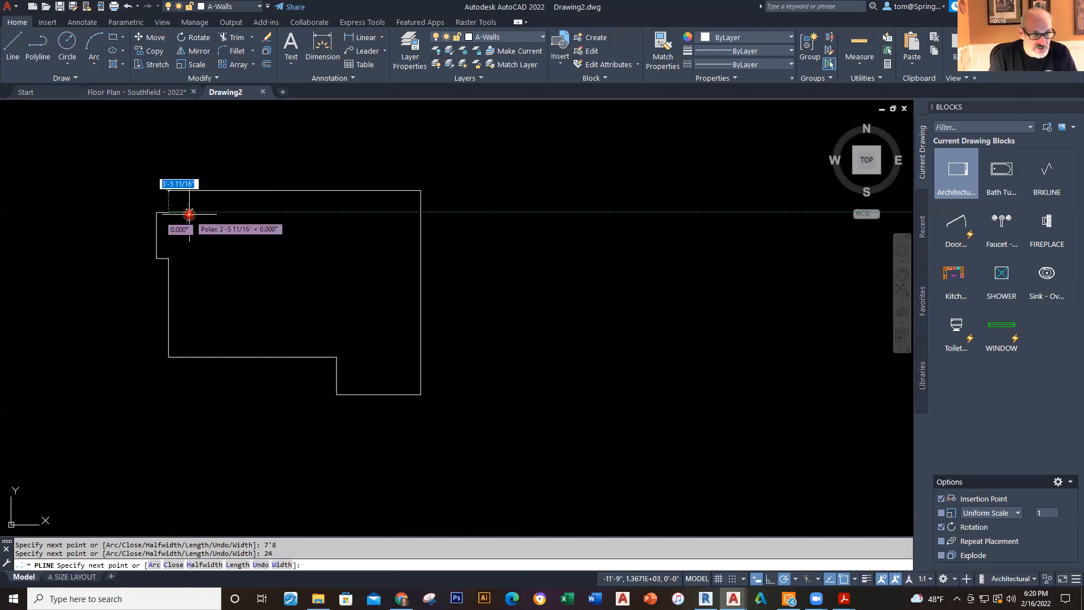
click(168, 190)
key(Escape)
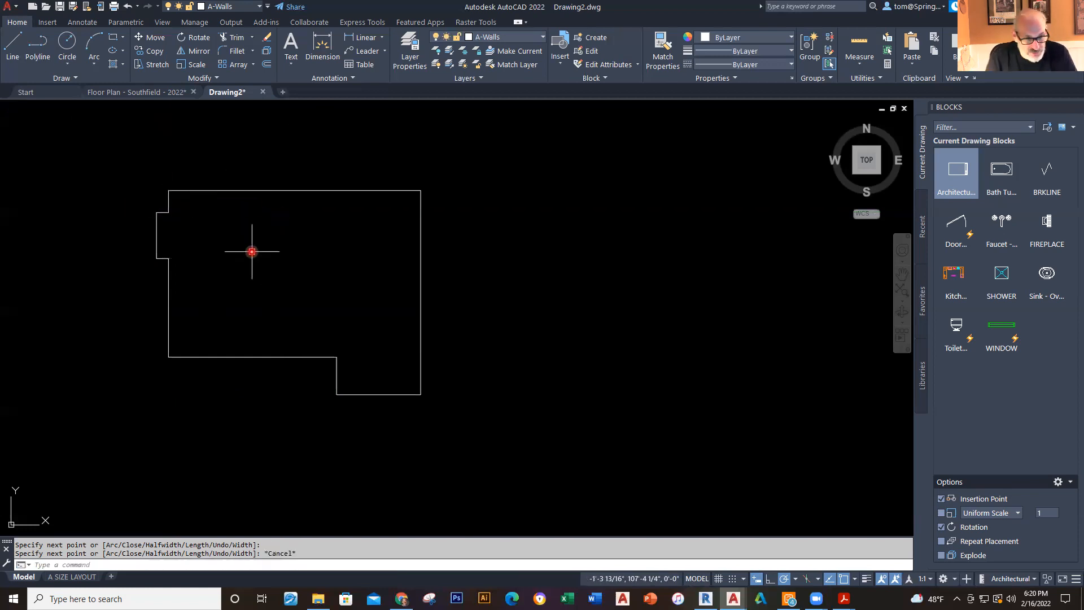
click(280, 192)
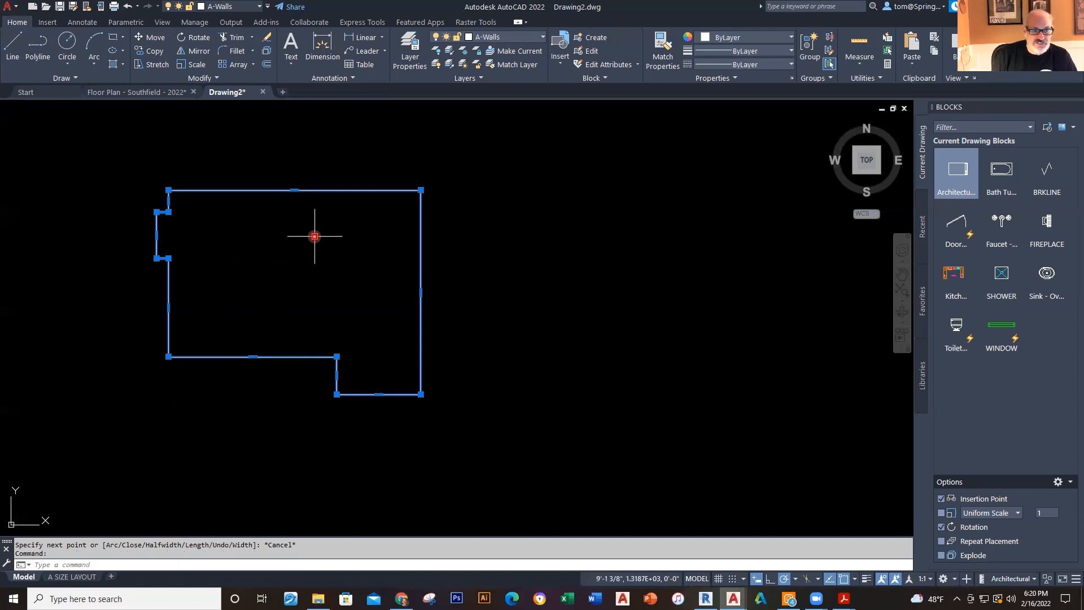
key(Escape)
Step: Make the Dimensions layer current and place a linear dimension above the top wall, spanning its full width
mouse_move(314, 236)
middle_down()
mouse_move(370, 247)
mouse_move(419, 235)
middle_up()
scroll(395, 242, up, 2)
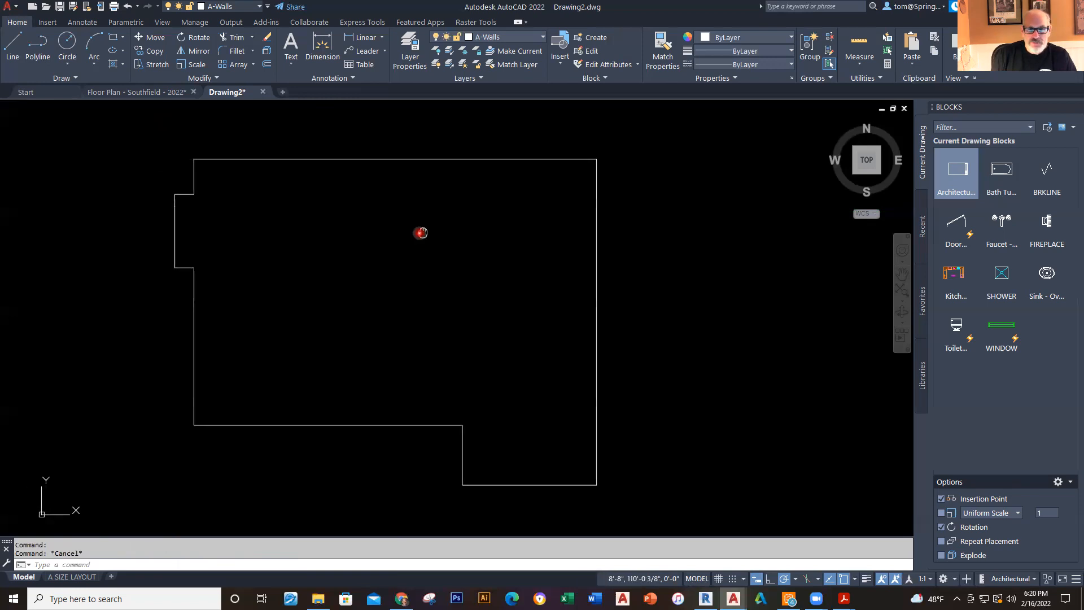
click(542, 37)
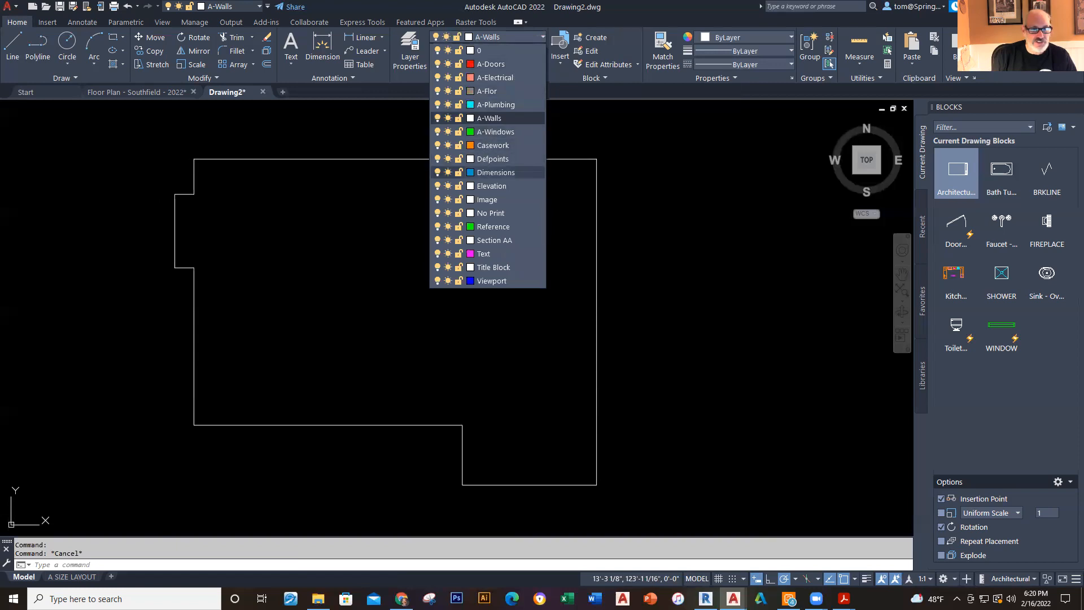
click(491, 172)
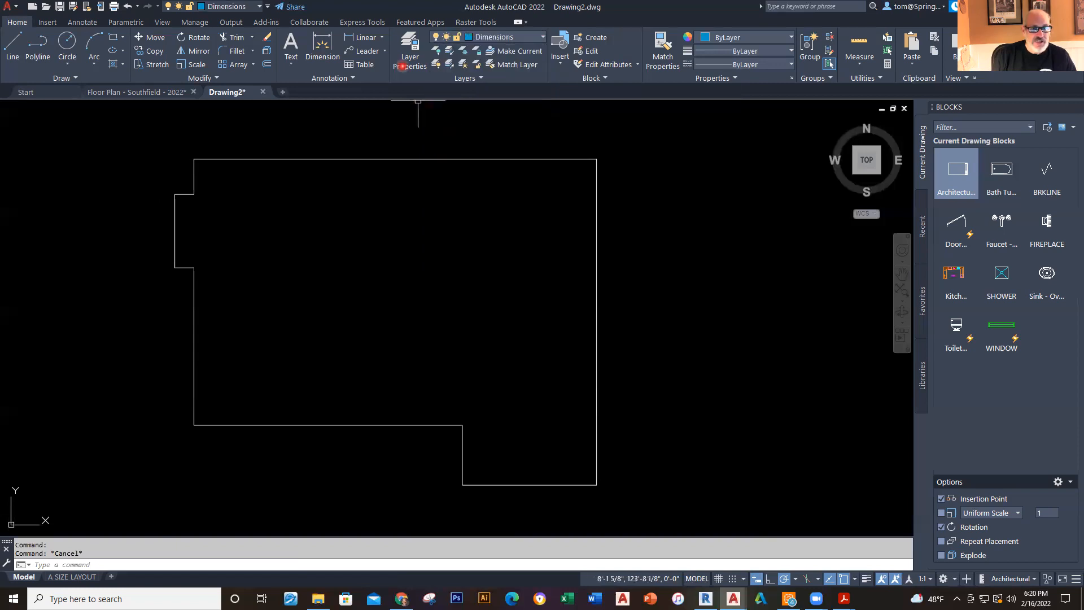
click(365, 38)
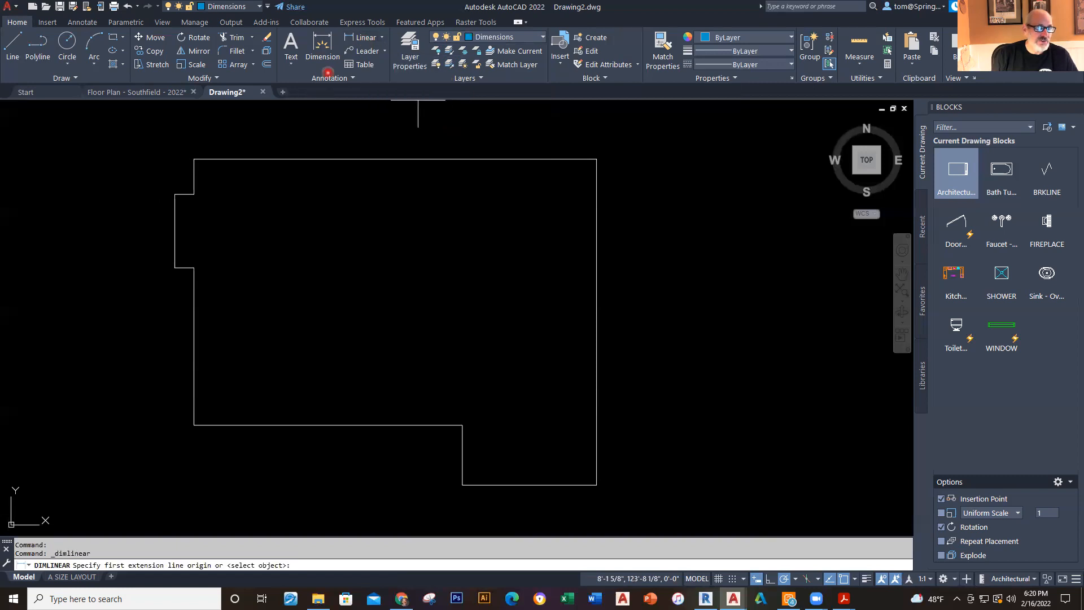
click(193, 159)
click(597, 159)
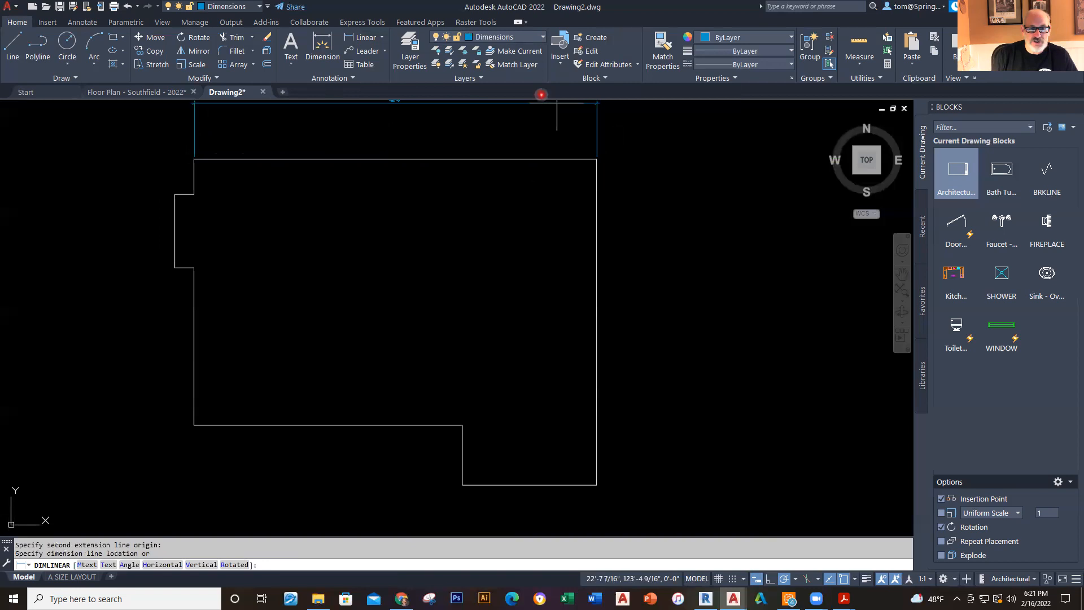
click(533, 129)
Step: Place a vertical linear dimension to the right of the plan, spanning the full height of the right exterior wall
right_click(636, 192)
click(649, 196)
click(596, 158)
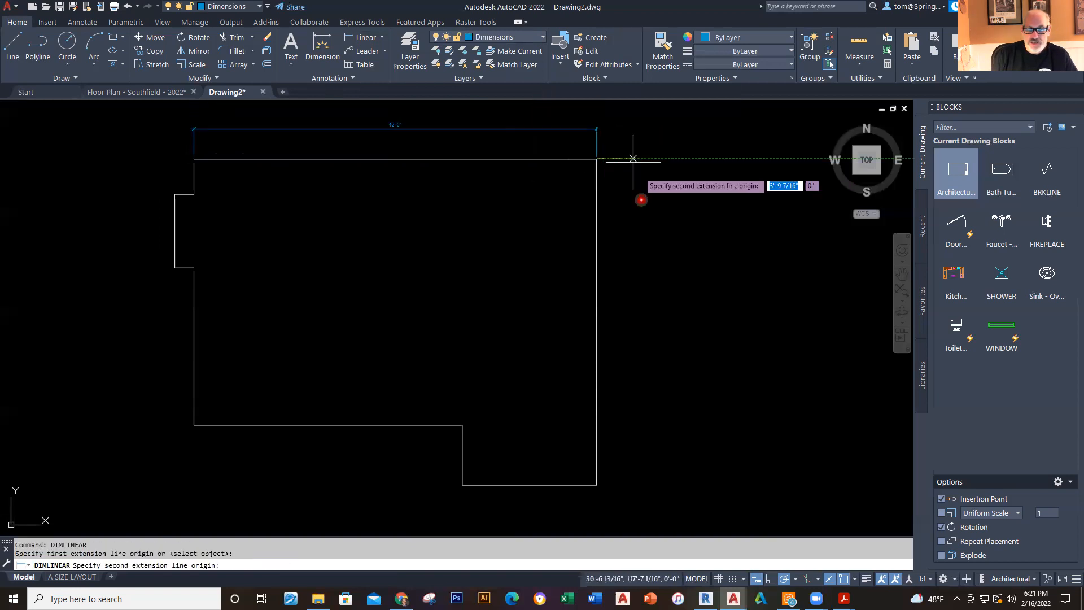
click(594, 486)
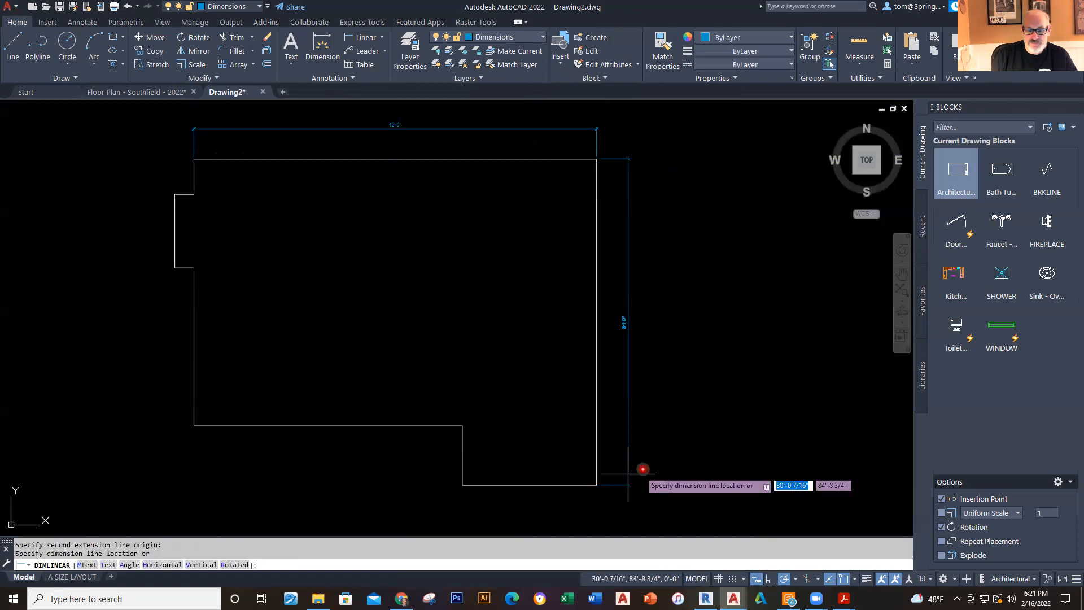
click(652, 446)
Step: Place a horizontal linear dimension below the bottom wall of the lower-right projection, from corner to corner
middle_drag(688, 438, 699, 318)
middle_drag(306, 246, 307, 254)
right_click(344, 255)
click(388, 262)
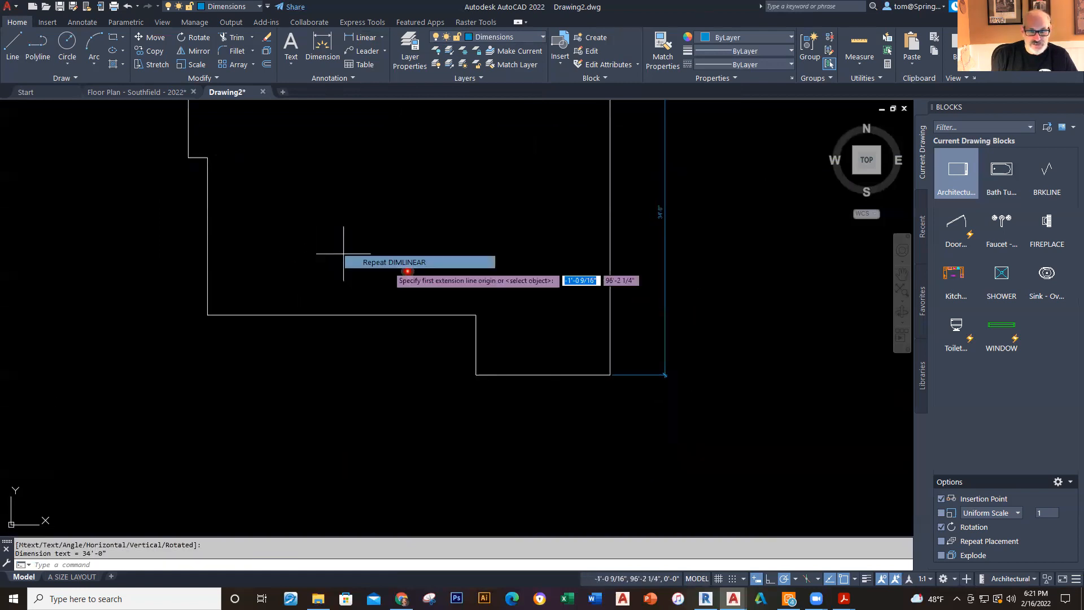
click(475, 374)
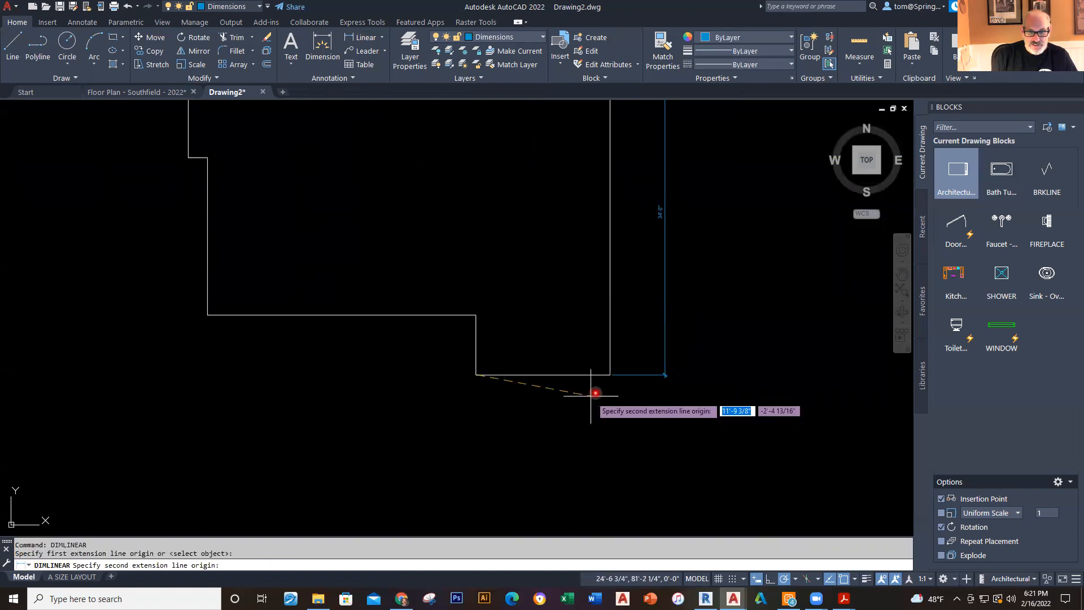
click(610, 375)
click(614, 409)
Step: Dimension the left wall vertically from the upper-left corner to the top of the fireplace bump-out, placing it left of the plan
scroll(456, 219, down, 2)
middle_drag(455, 218, 469, 338)
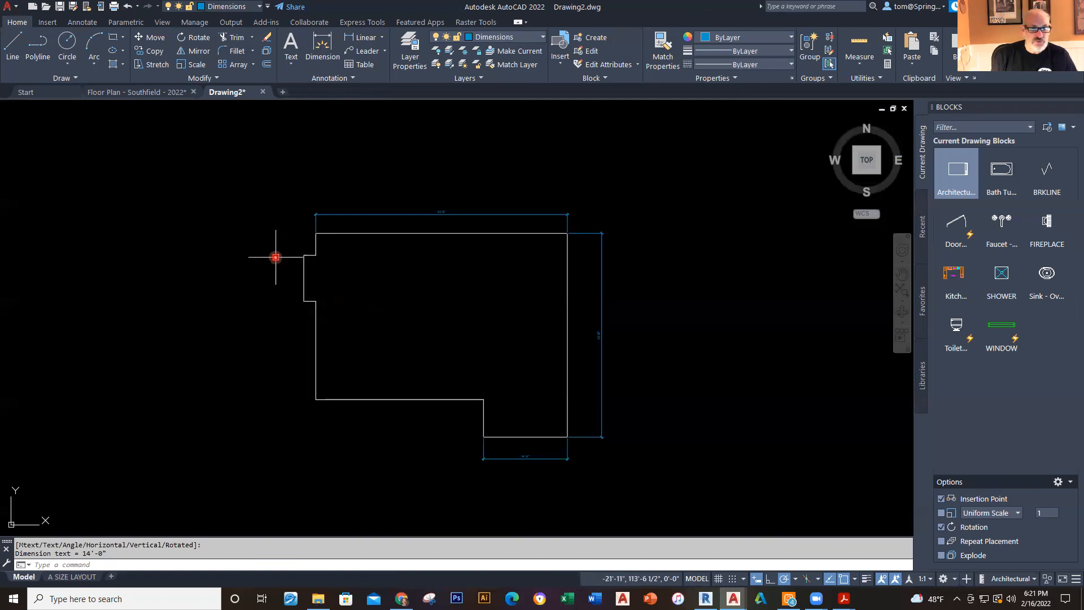
right_click(246, 234)
click(284, 244)
scroll(311, 248, up, 4)
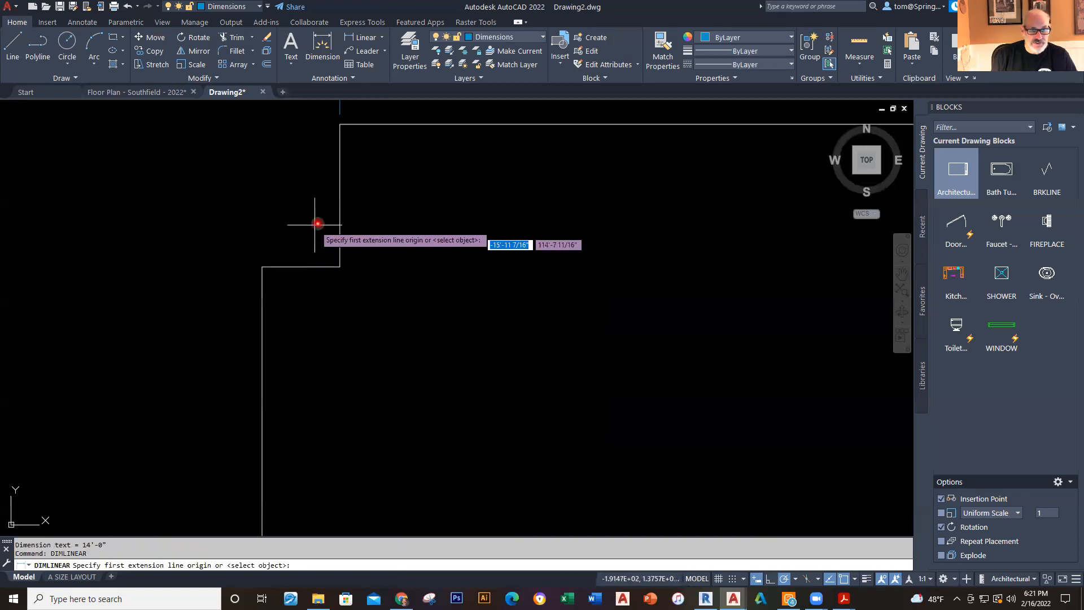
click(339, 127)
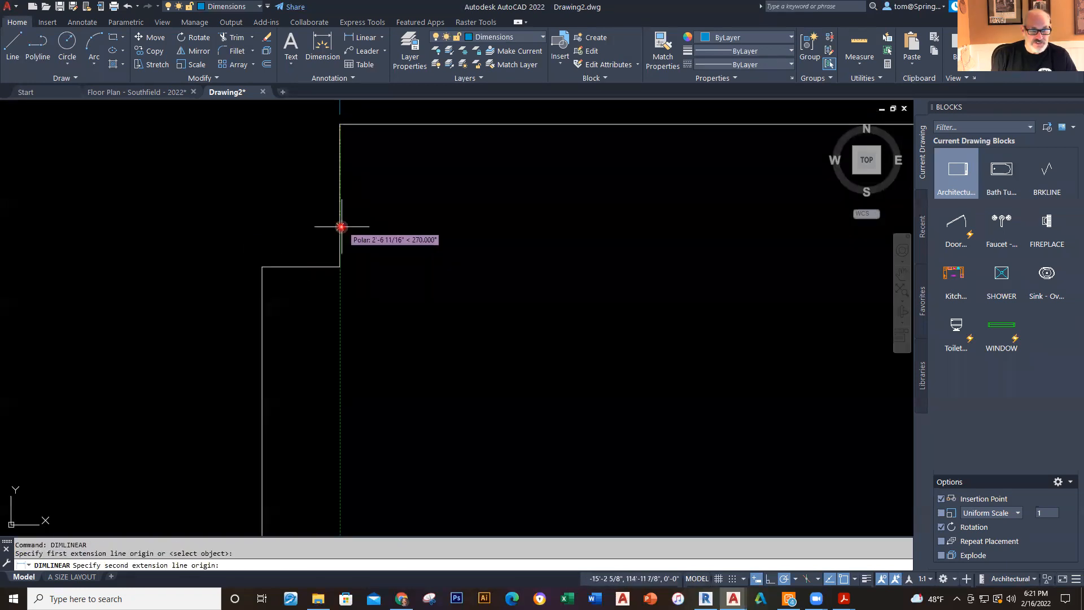
click(261, 266)
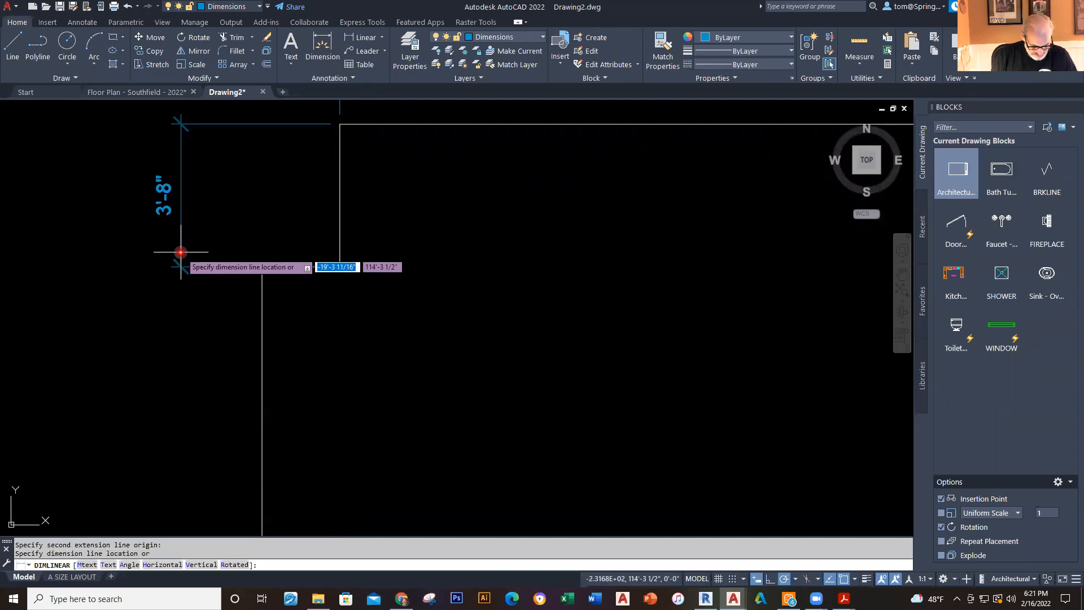
click(181, 250)
click(188, 244)
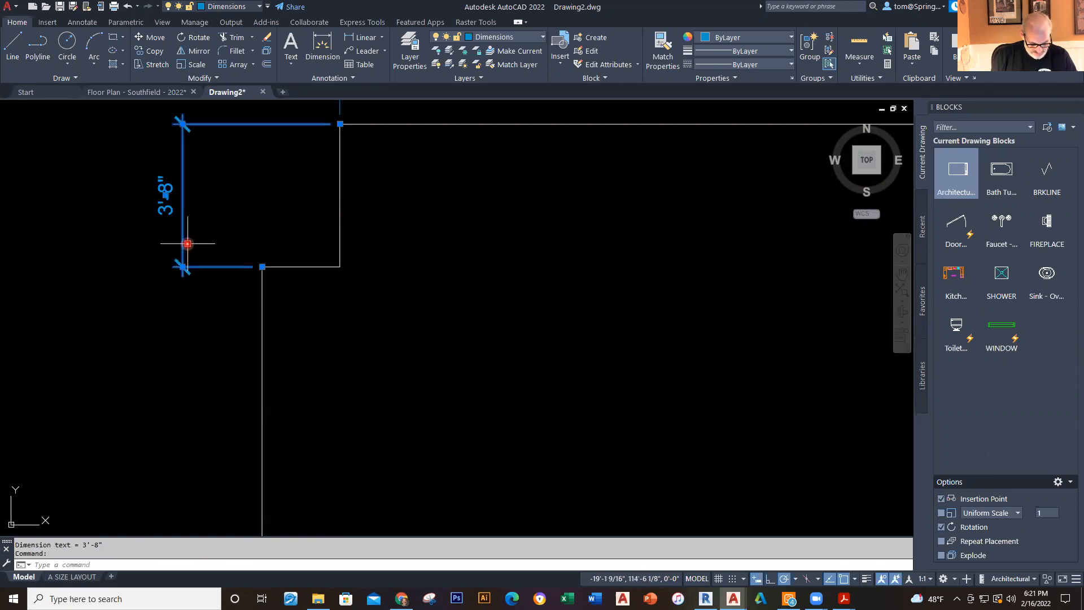
click(187, 243)
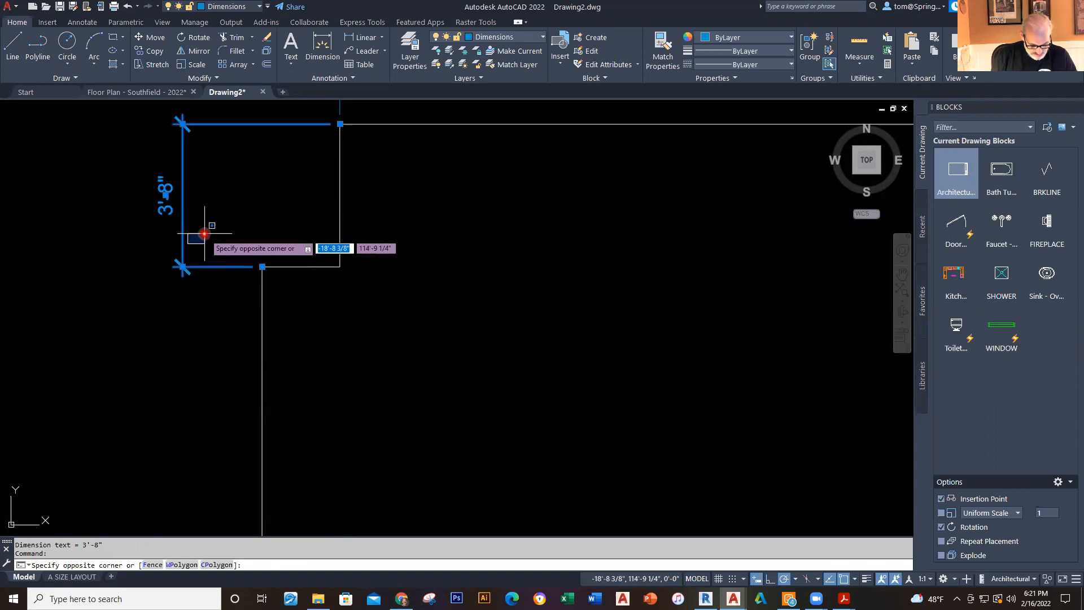
key(Escape)
scroll(532, 406, down, 5)
middle_drag(500, 404, 460, 309)
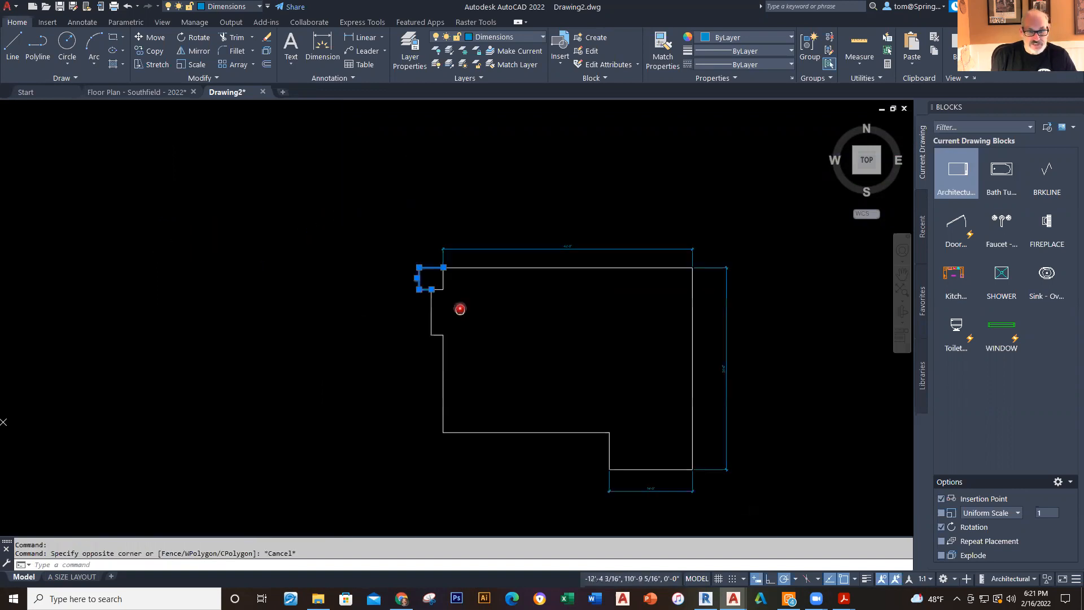
key(Escape)
Step: Stretch the whole fireplace bump-out 24" straight down along the left wall, together with its dimension
middle_drag(506, 342, 411, 319)
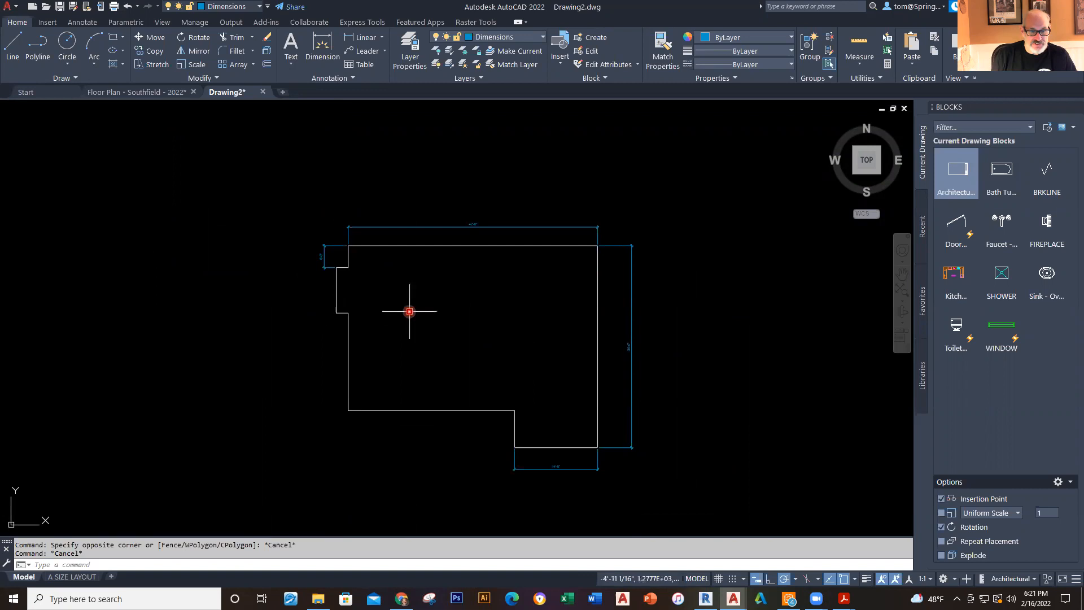
scroll(404, 304, up, 2)
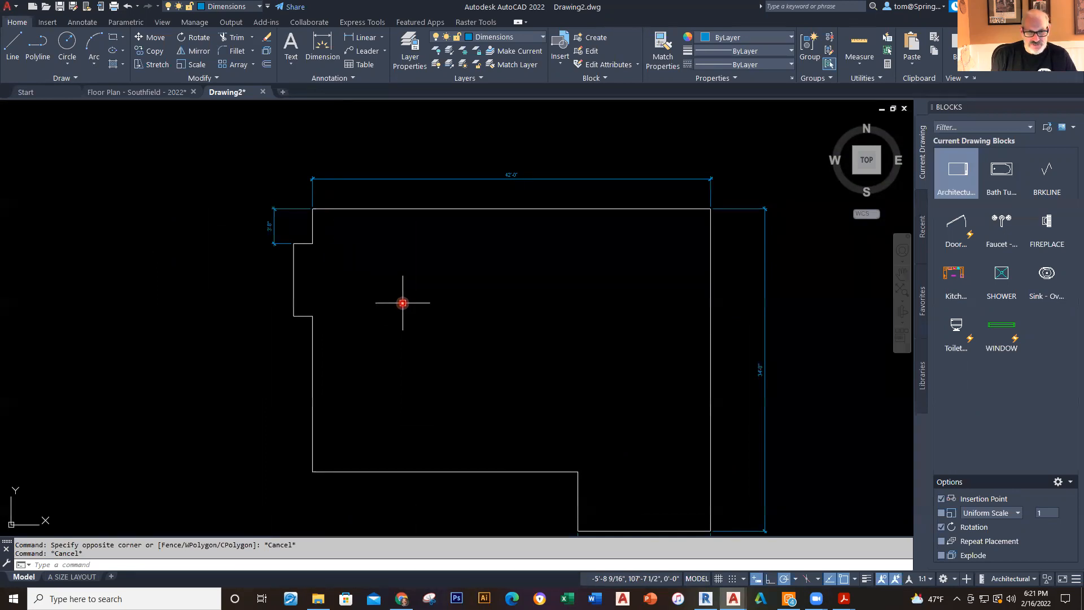
text(s)
key(Return)
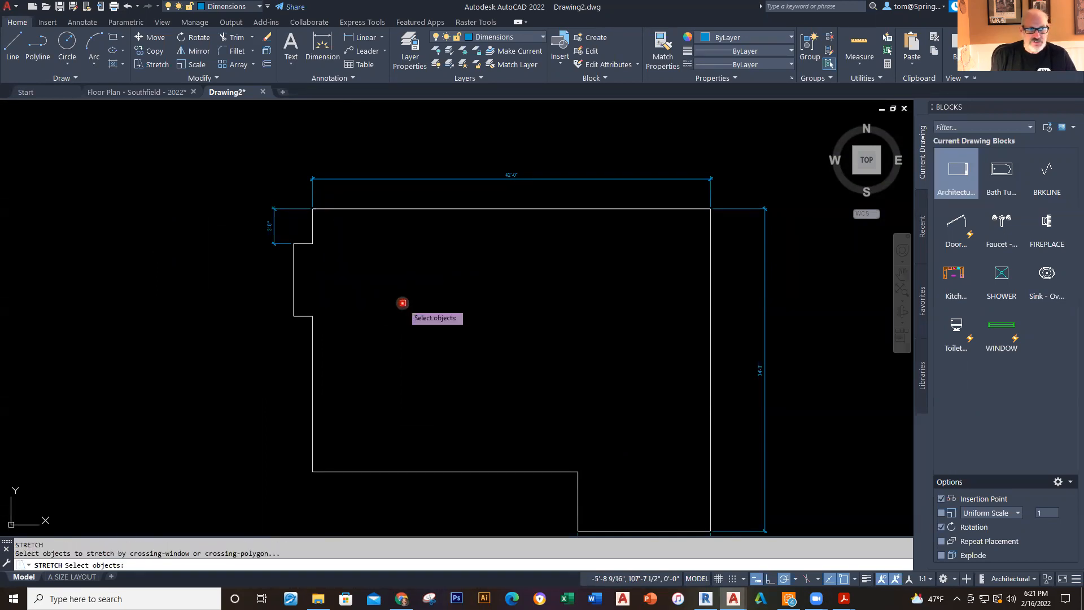
click(372, 230)
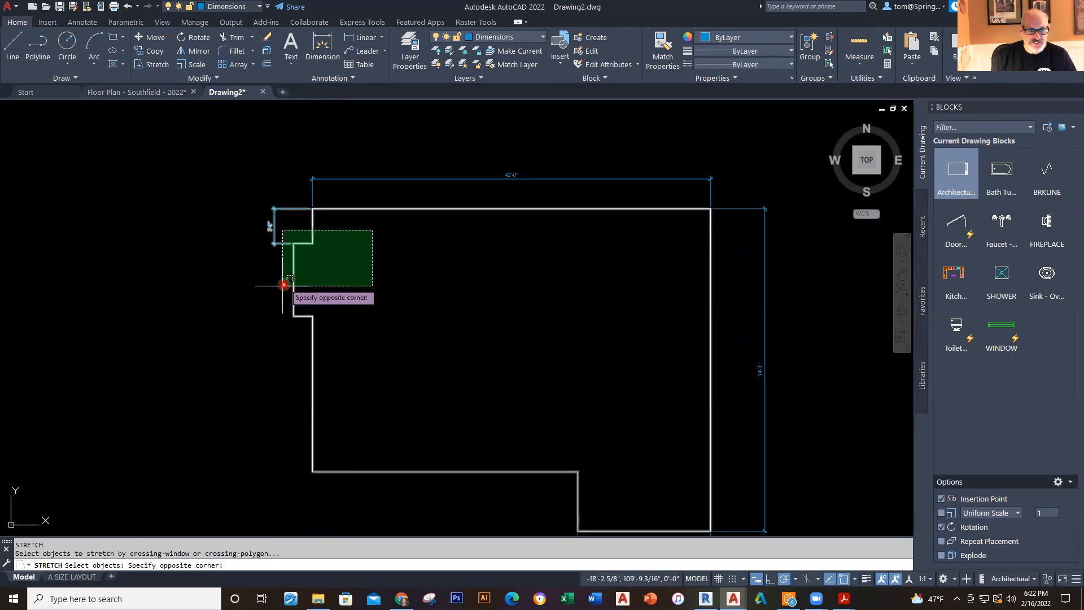
click(279, 378)
key(Return)
click(354, 315)
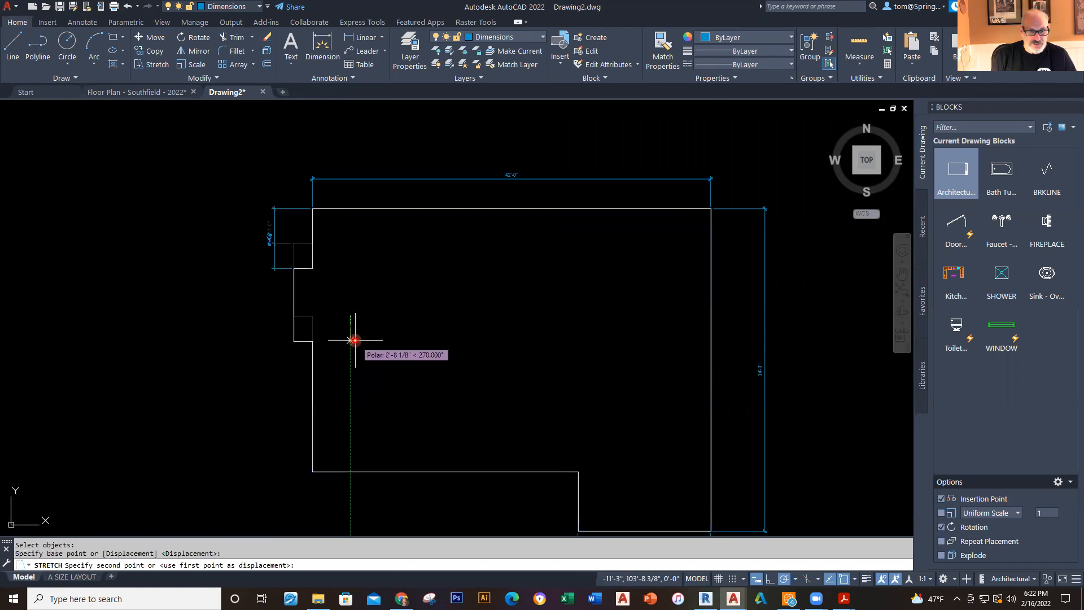
text(24)
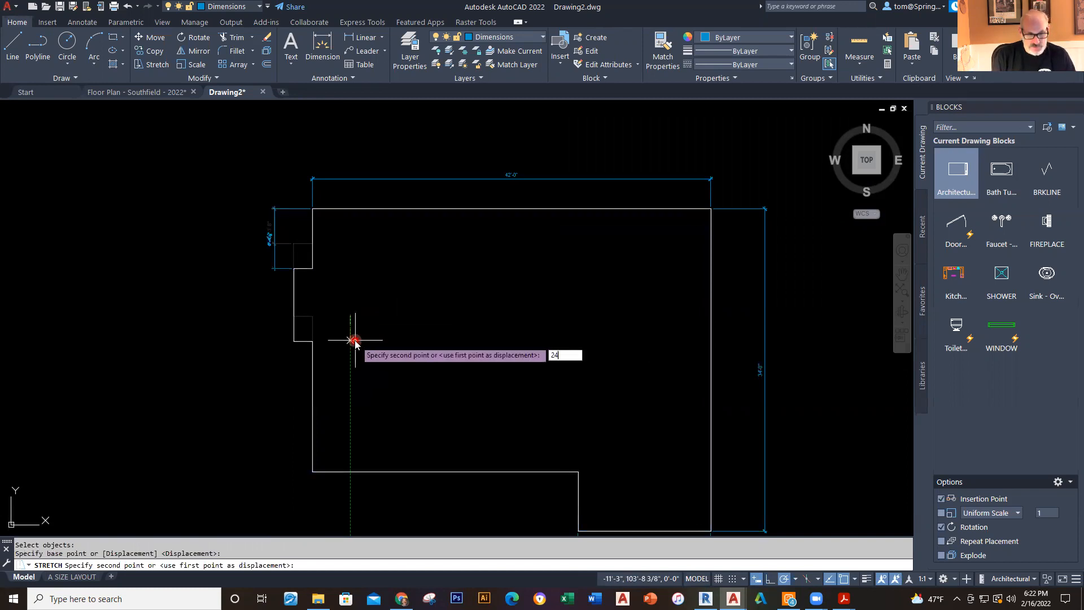
key(Return)
key(Escape)
scroll(339, 289, up, 4)
scroll(342, 290, down, 2)
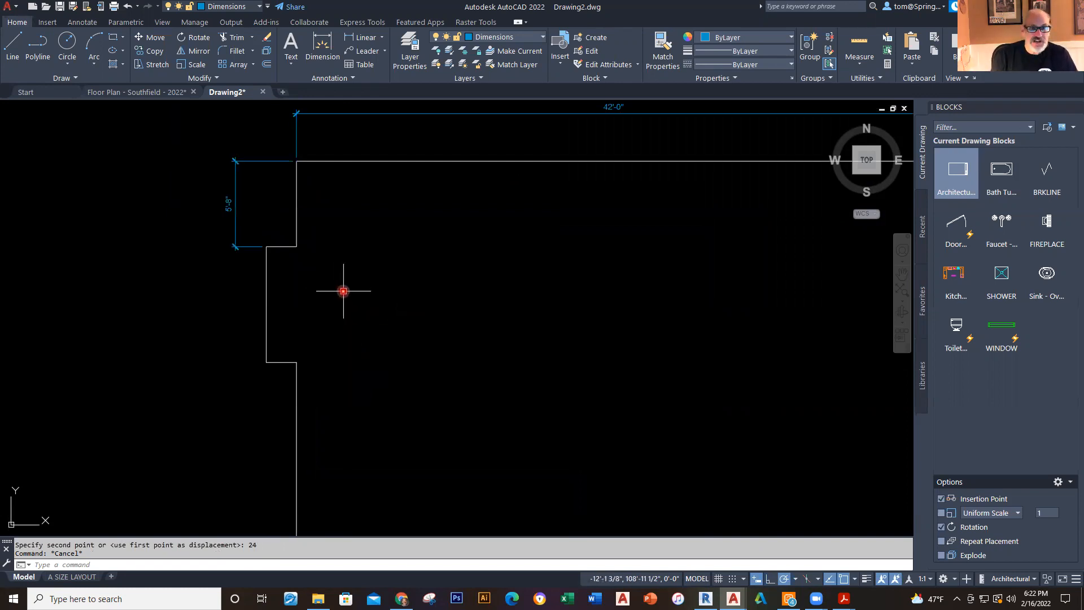
Step: Check the fireplace bump-out's height with a temporary linear dimension, without placing it
scroll(372, 290, down, 2)
middle_drag(387, 290, 390, 270)
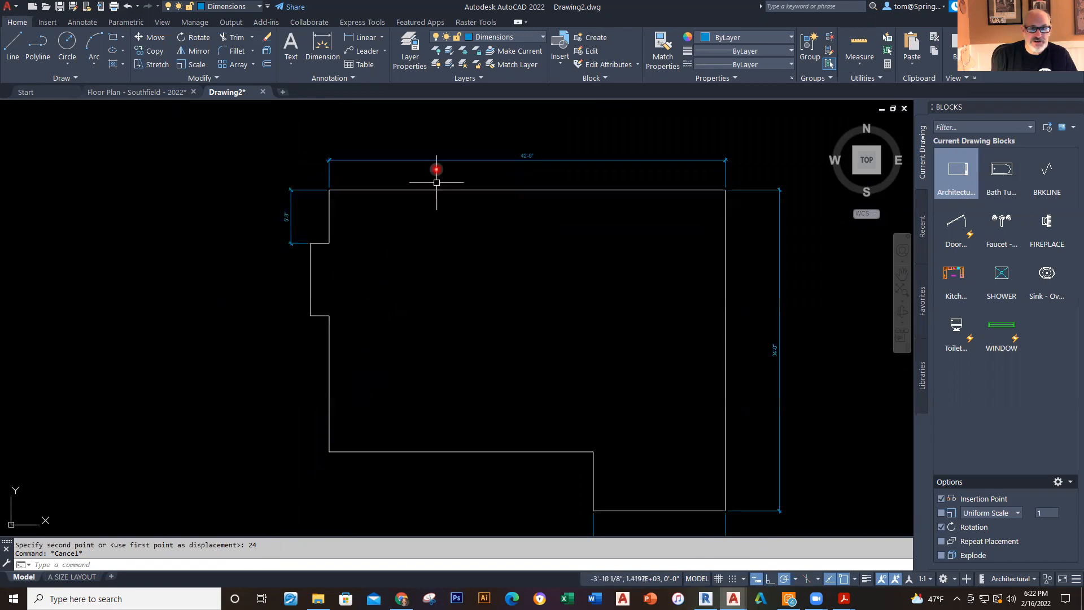
click(361, 37)
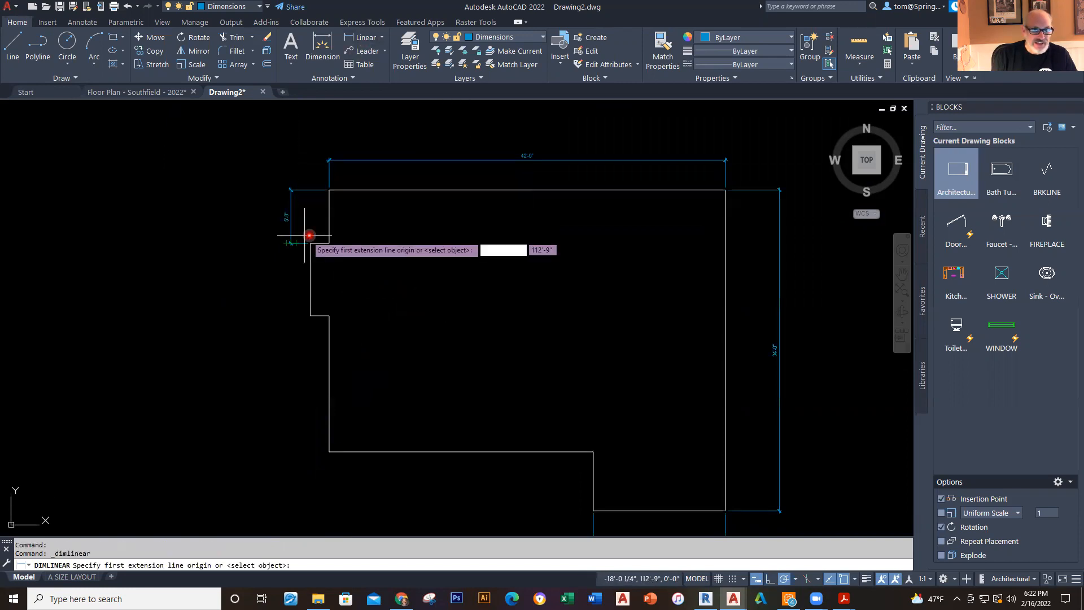
click(310, 243)
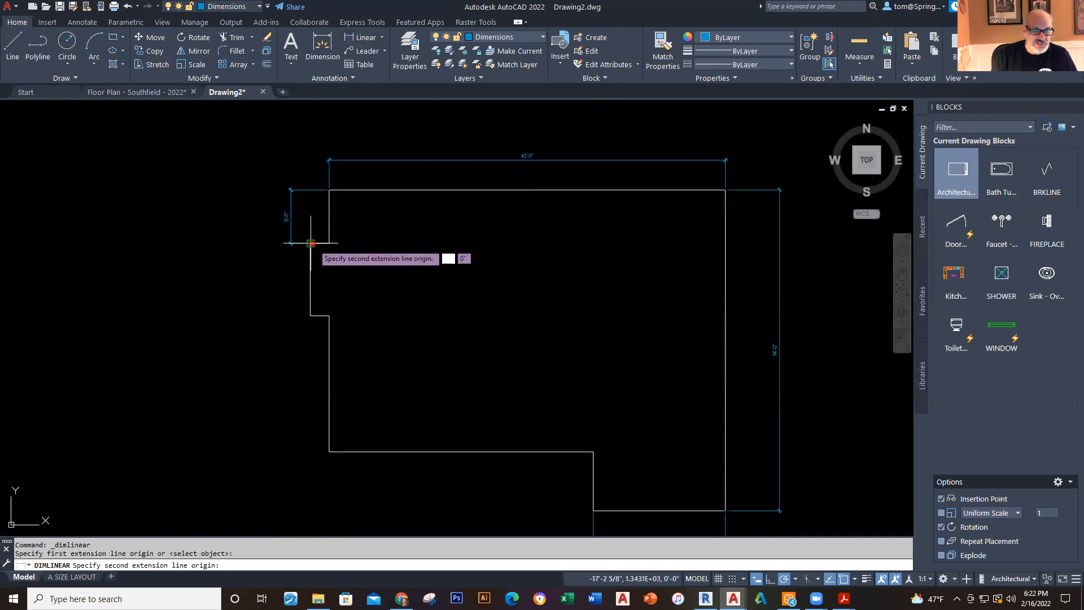
click(310, 315)
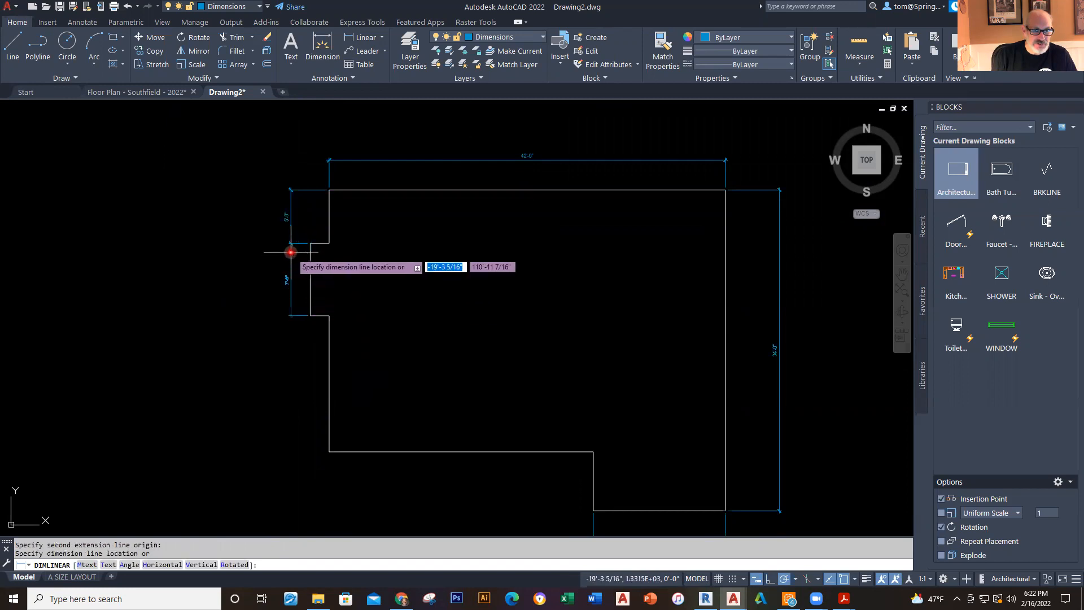
scroll(290, 252, up, 6)
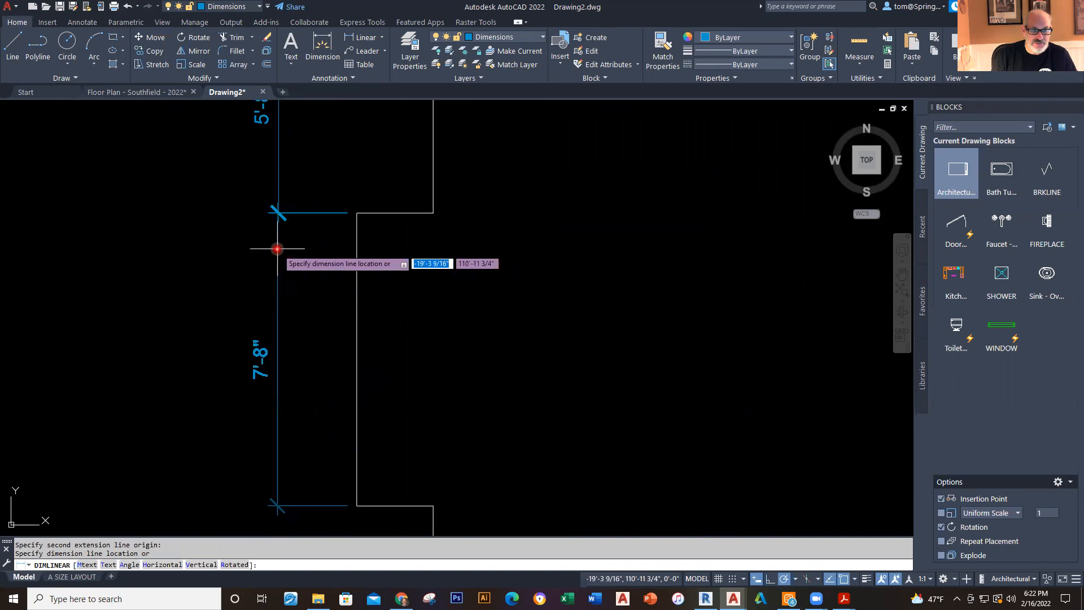
key(Escape)
Step: Stretch the lower edge of the fireplace bump-out 3' straight up to shorten it
scroll(404, 337, down, 5)
scroll(431, 273, up, 1)
scroll(435, 296, down, 2)
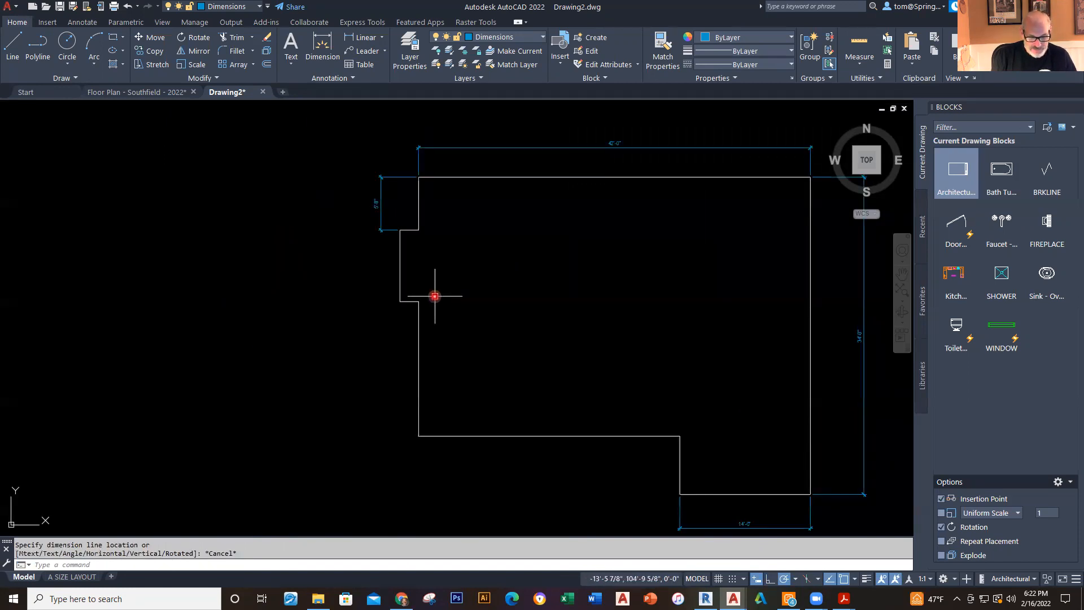
text(s)
key(Return)
click(460, 268)
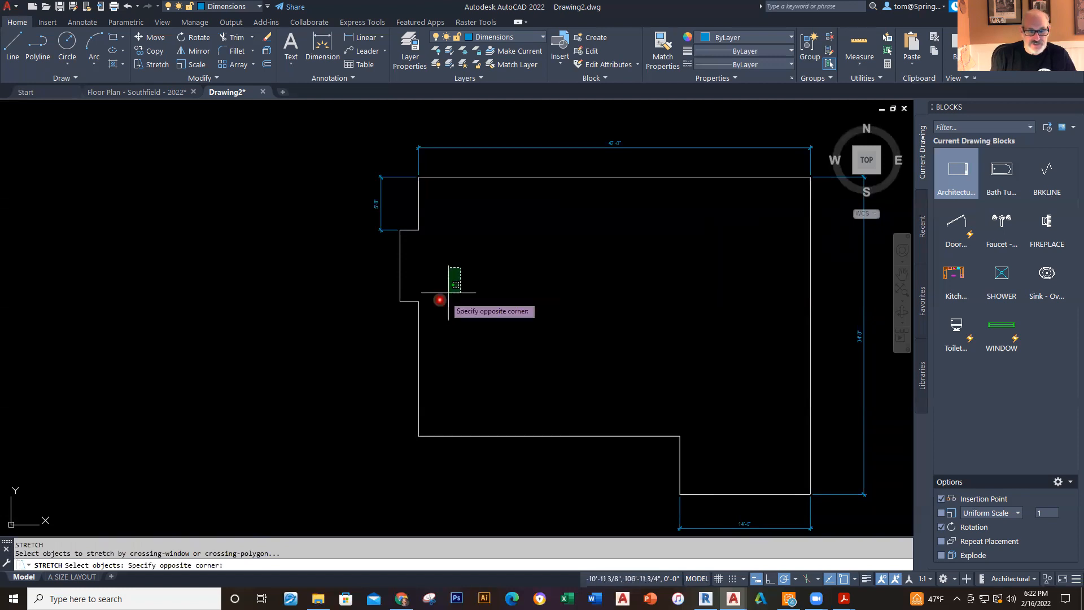
click(394, 337)
key(Return)
click(458, 356)
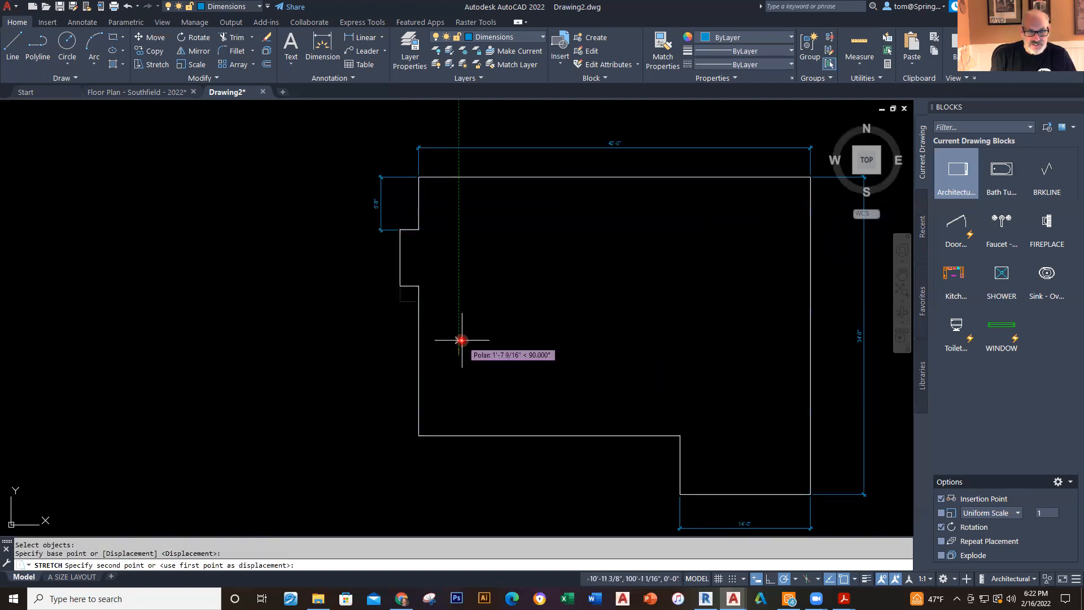
text(3')
key(Return)
key(Escape)
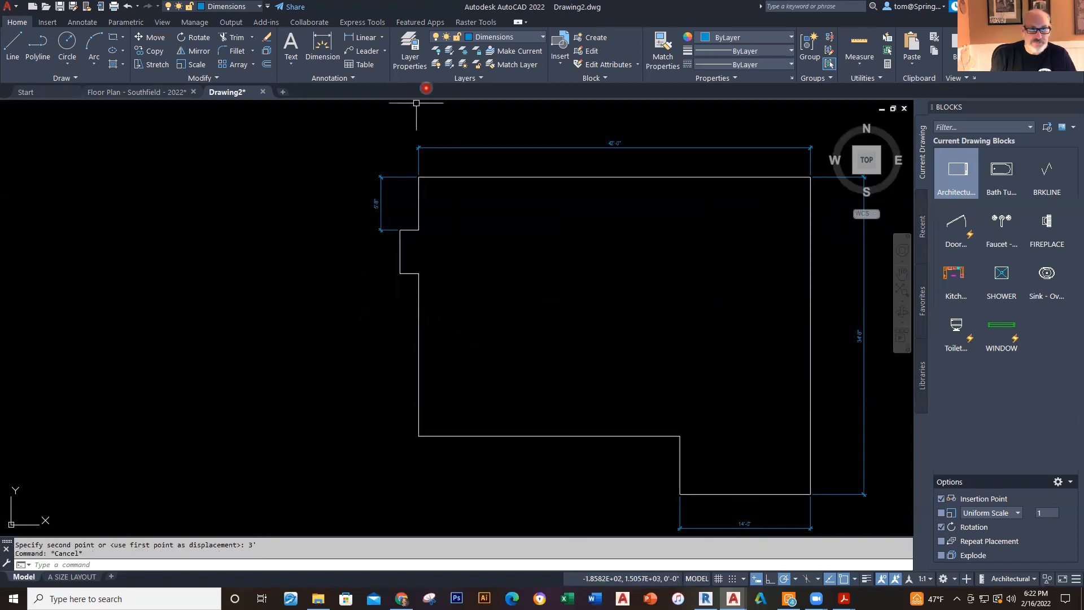
Step: Dimension the height of the fireplace bump-out, aligning the dimension line with the one above it
scroll(368, 257, up, 4)
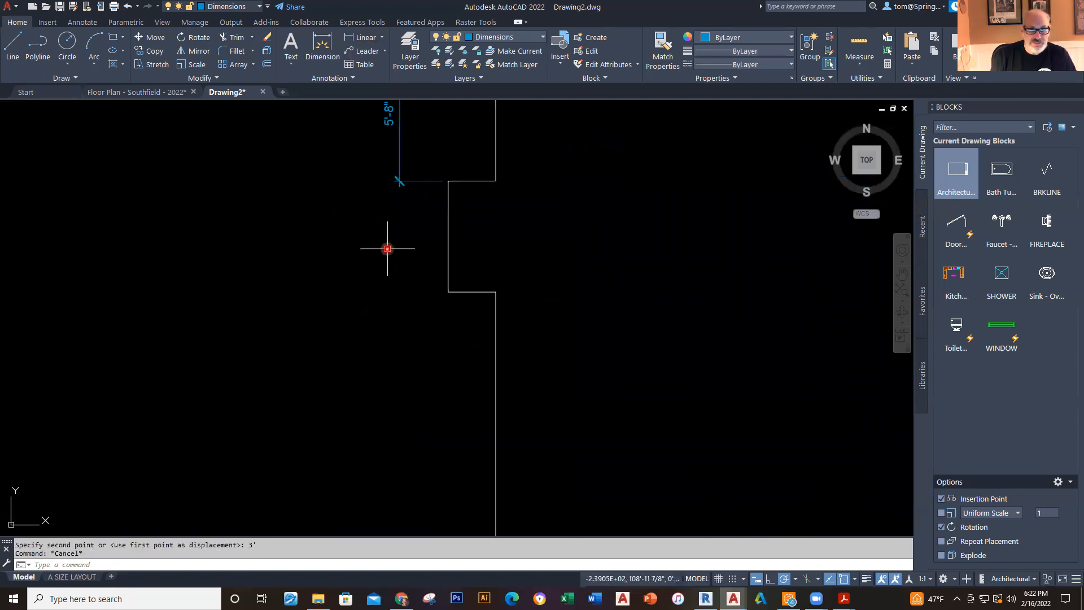
click(361, 38)
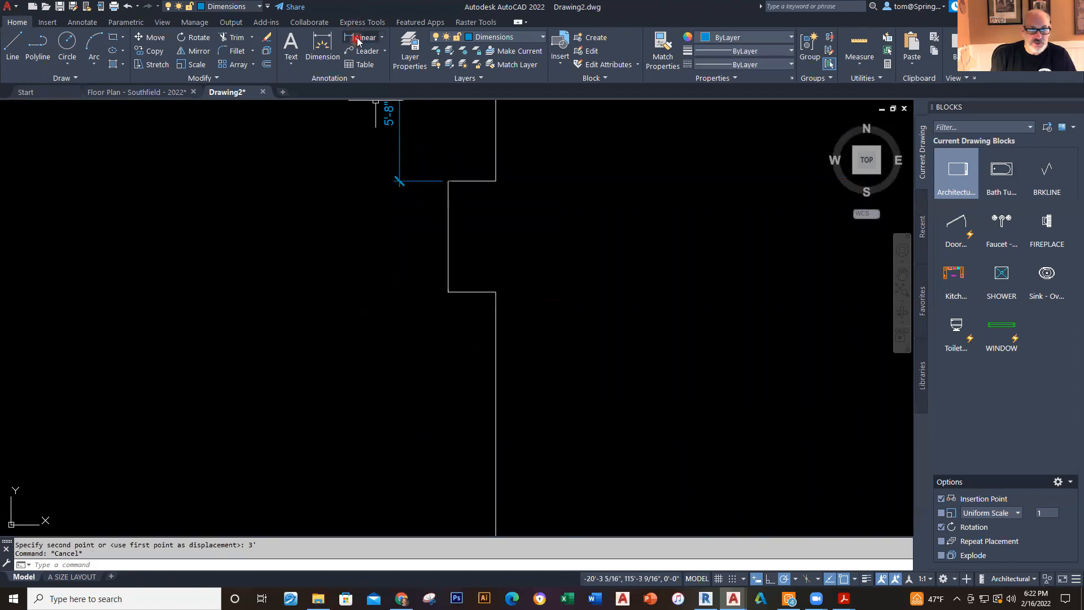
click(448, 181)
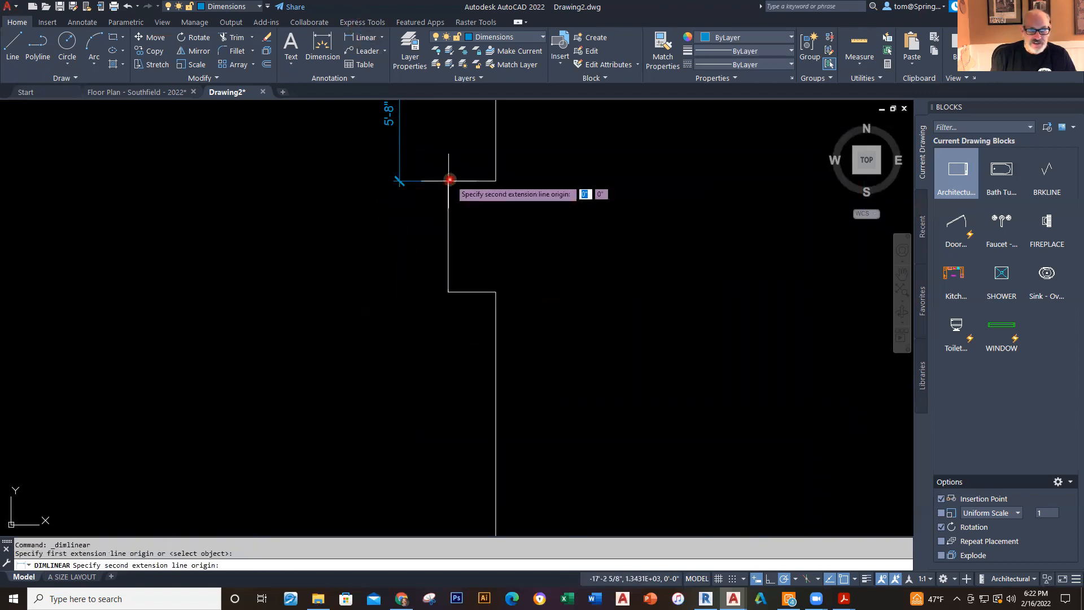
click(448, 292)
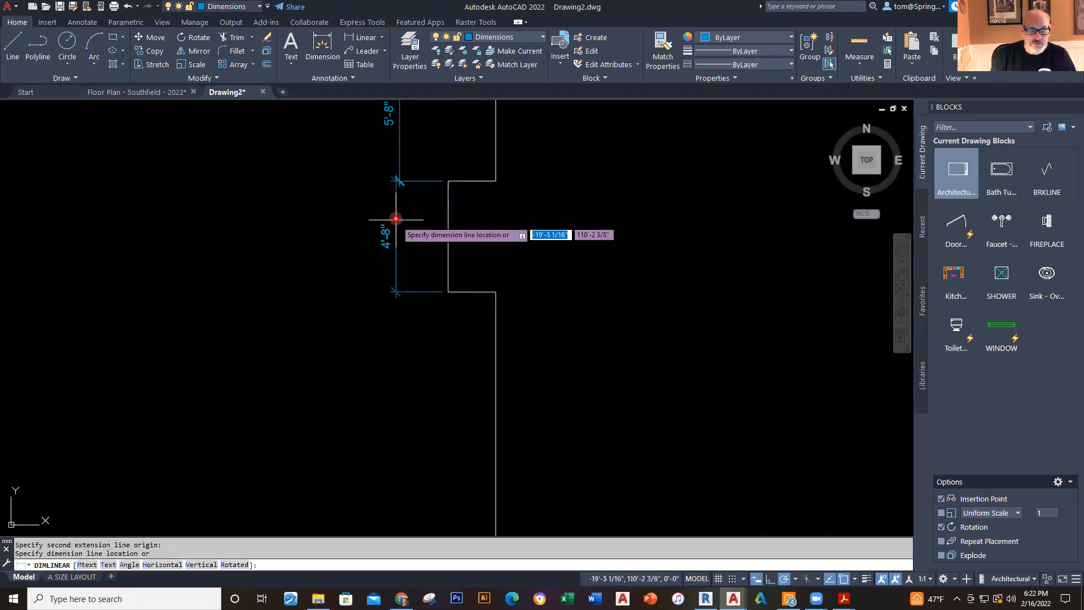
click(398, 179)
Step: Offset the exterior wall outline 5" toward the inside to give the walls thickness
scroll(523, 215, down, 4)
middle_drag(554, 235, 359, 219)
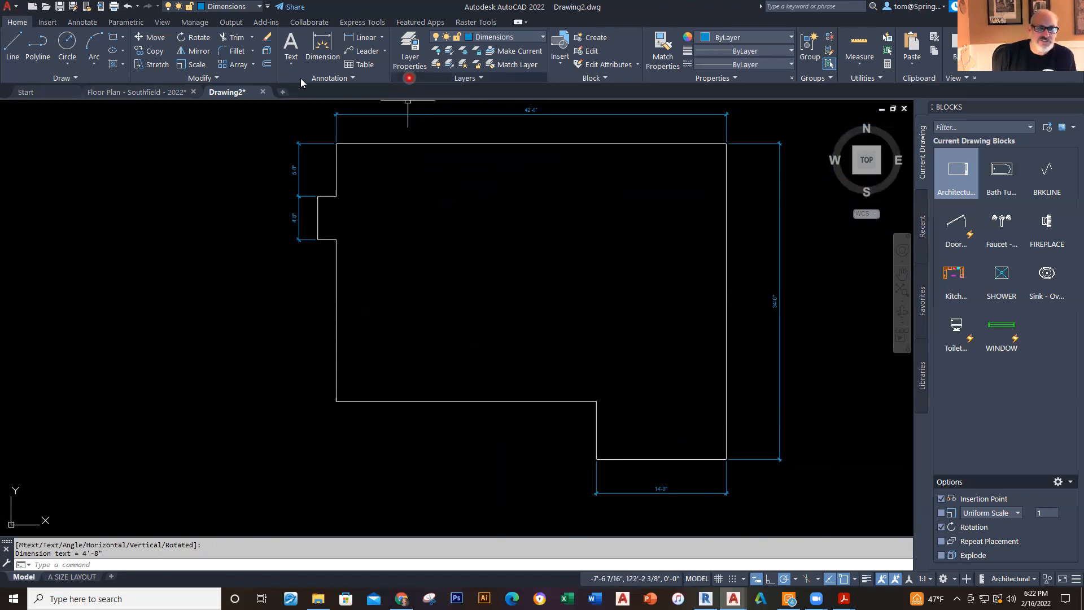
click(267, 65)
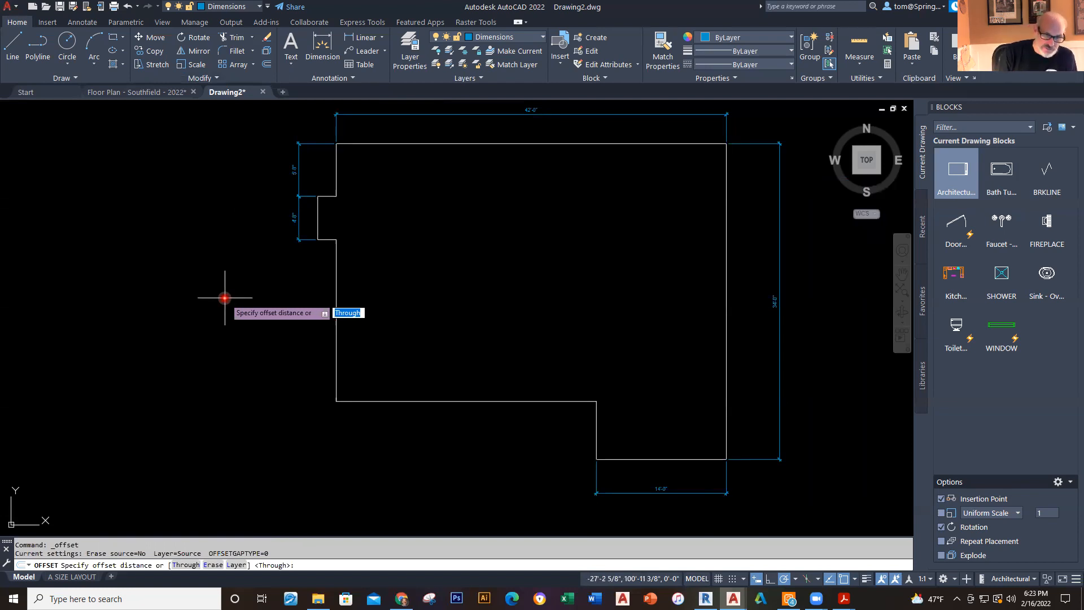
text(5)
key(Return)
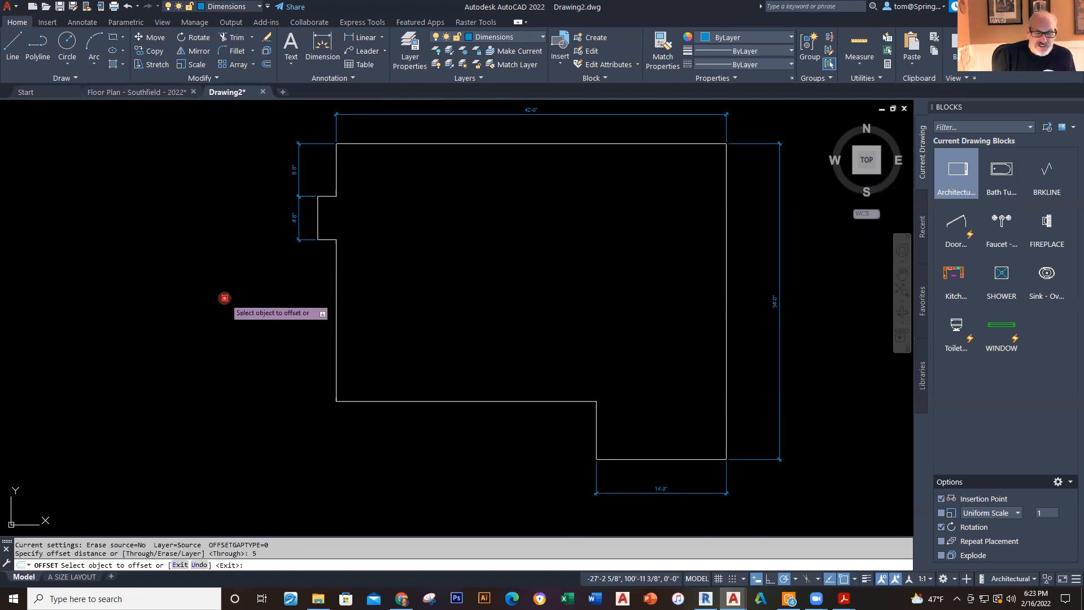
click(334, 328)
click(421, 316)
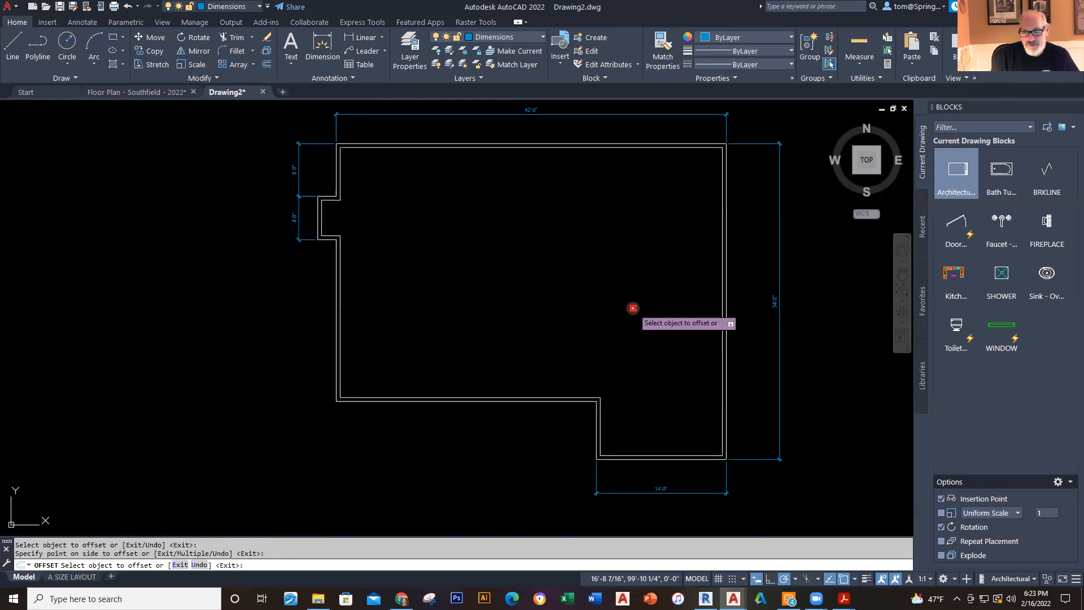
Step: Check the family room's interior wall dimensions in the Floor Plan - Southfield - 2022 drawing, then return to Drawing2
key(Escape)
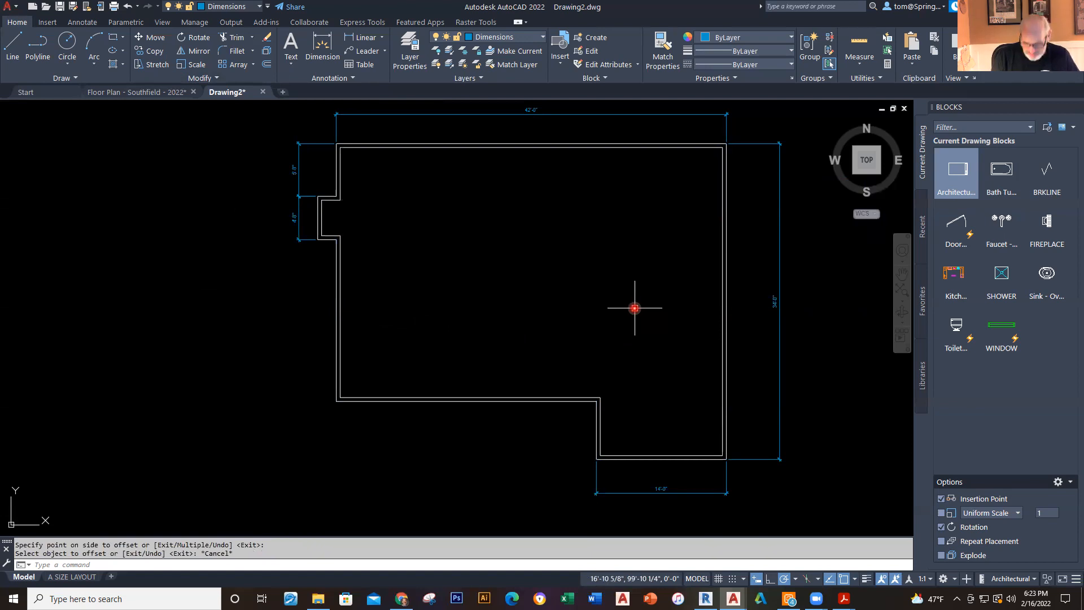
middle_drag(636, 307, 594, 319)
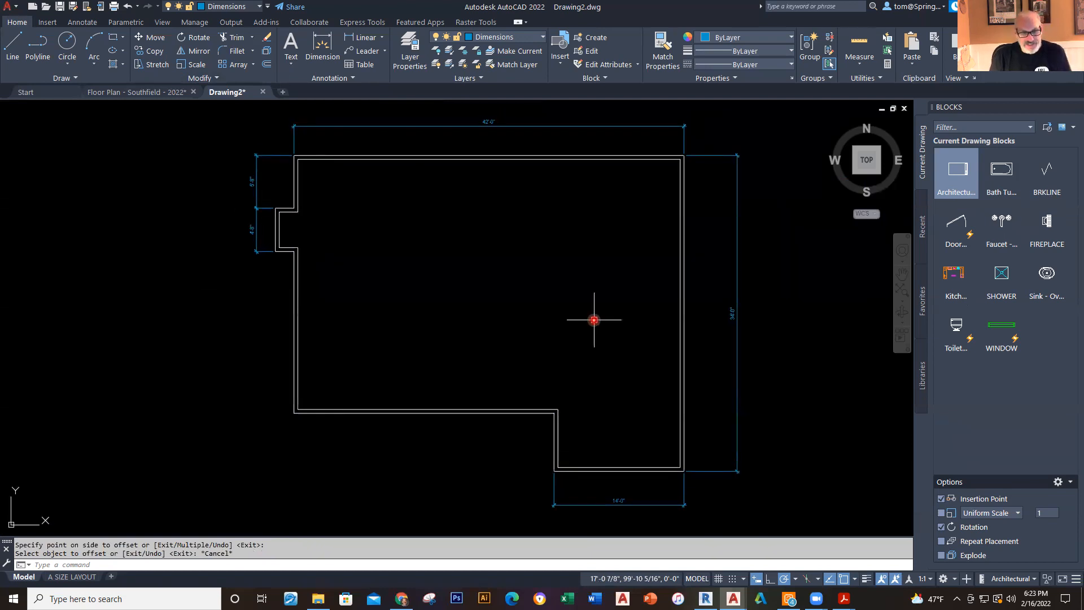
click(174, 94)
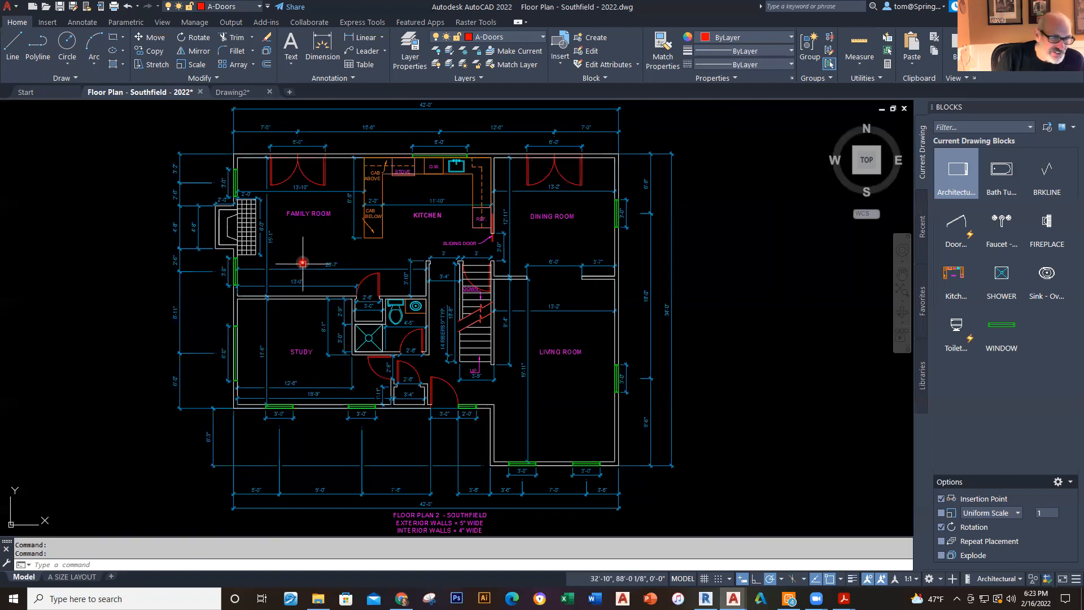
scroll(303, 254, up, 2)
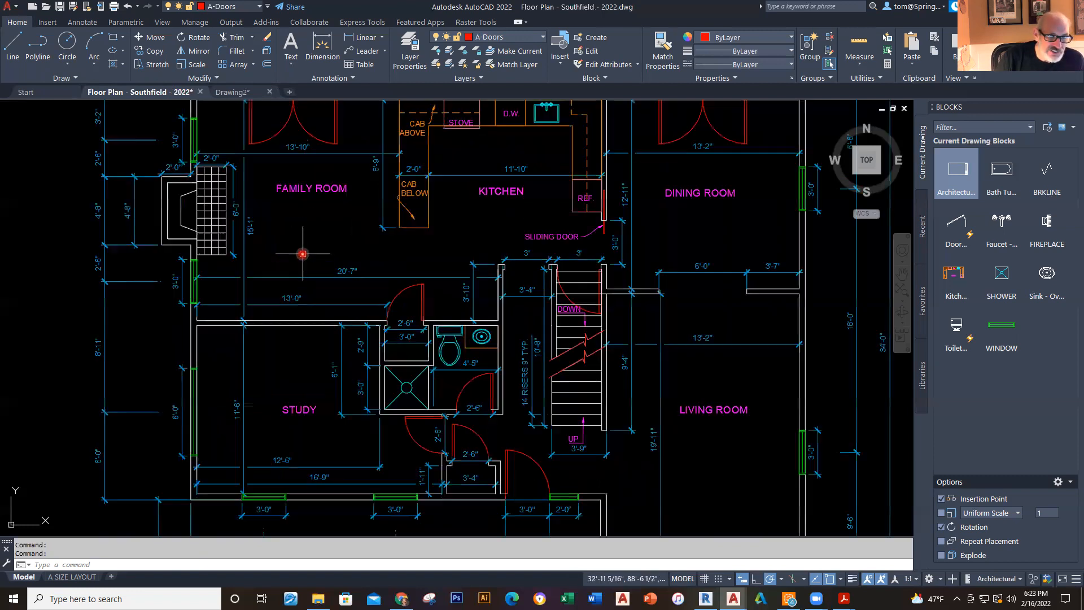
middle_drag(303, 254, 307, 293)
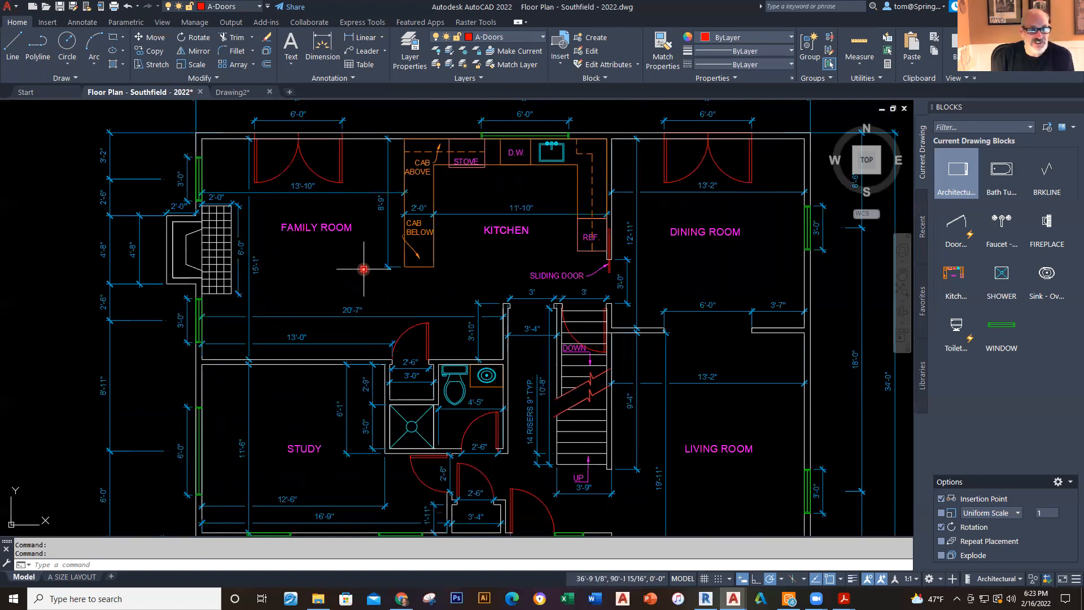
click(254, 92)
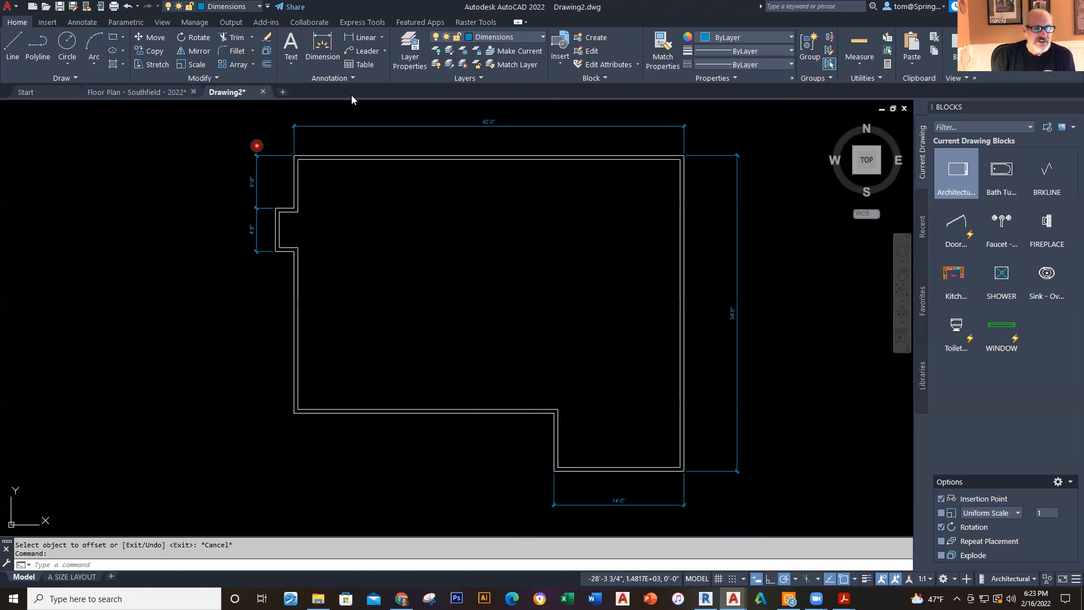
Step: On layer A-Walls, draw an interior wall polyline starting 15'1" below the upper-left inner corner: 20'7" right, 3'10" up, across to the right exterior wall
click(543, 37)
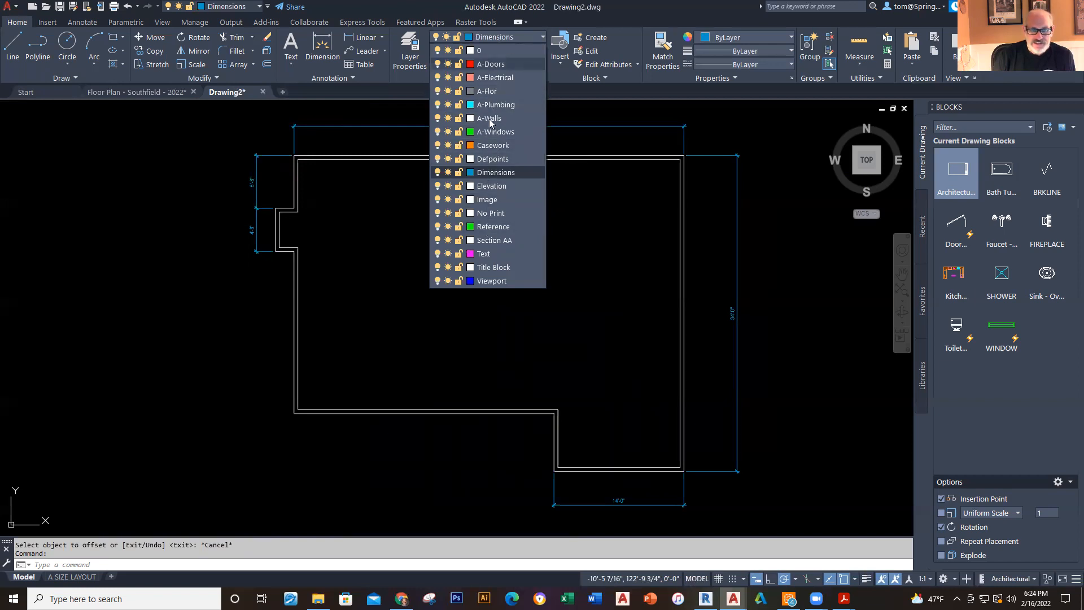
click(489, 119)
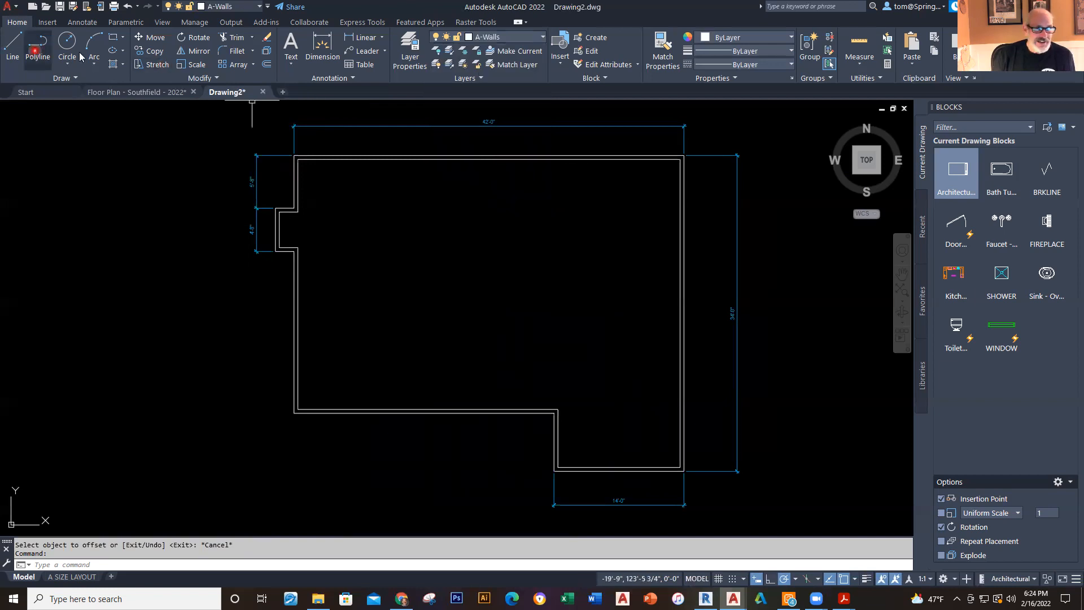
click(37, 50)
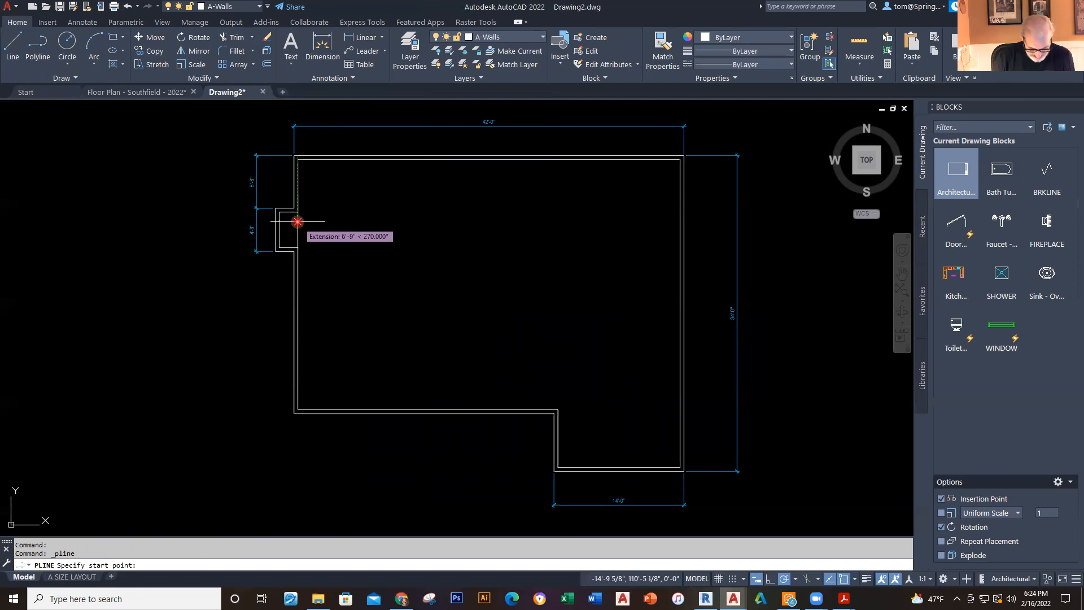
text(15'1)
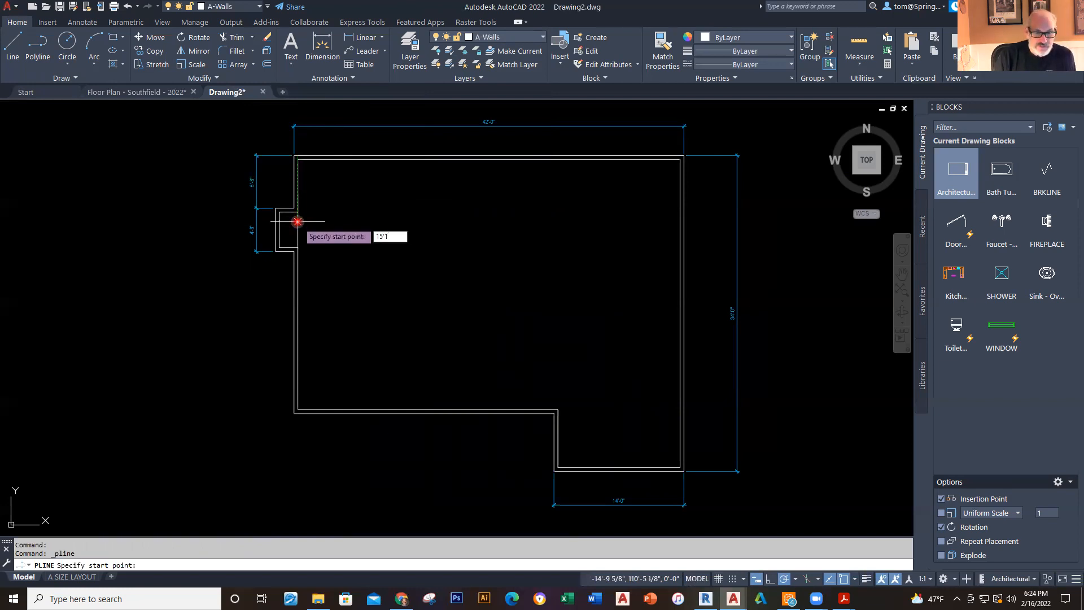
key(Return)
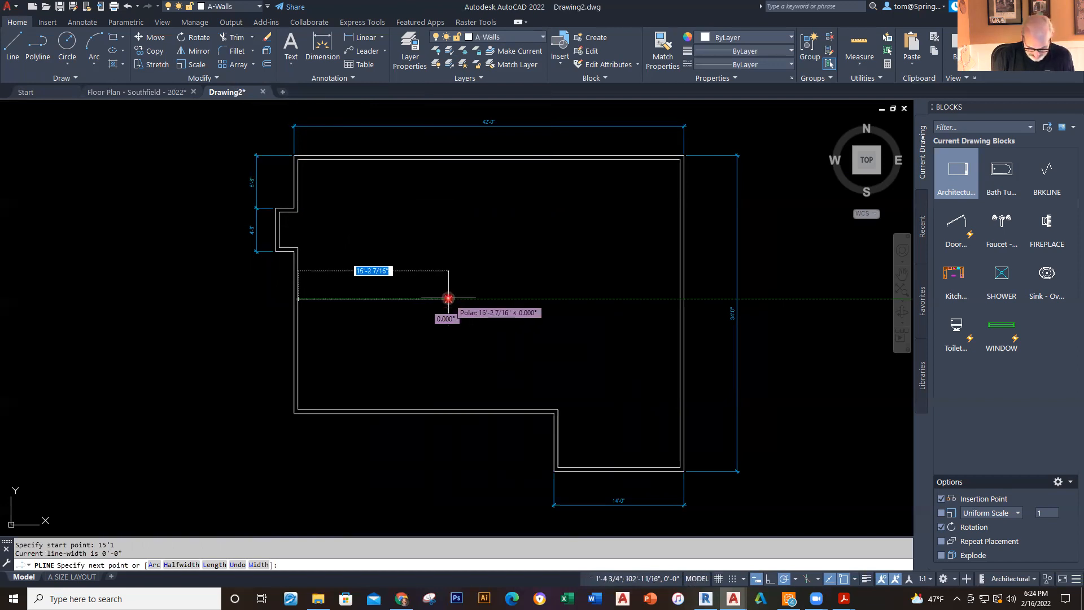
text(20'7)
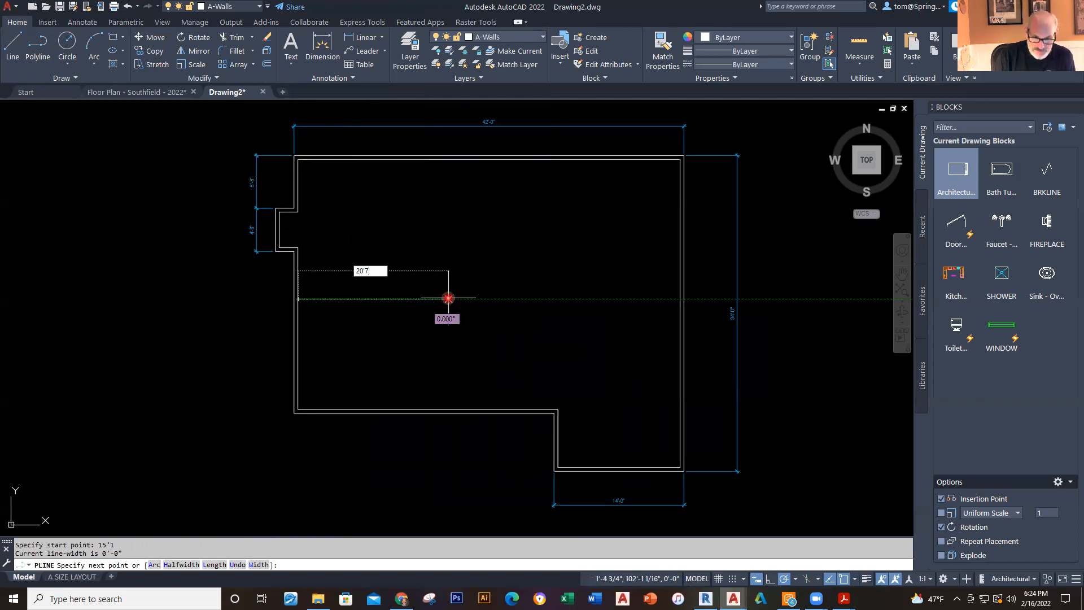
key(Return)
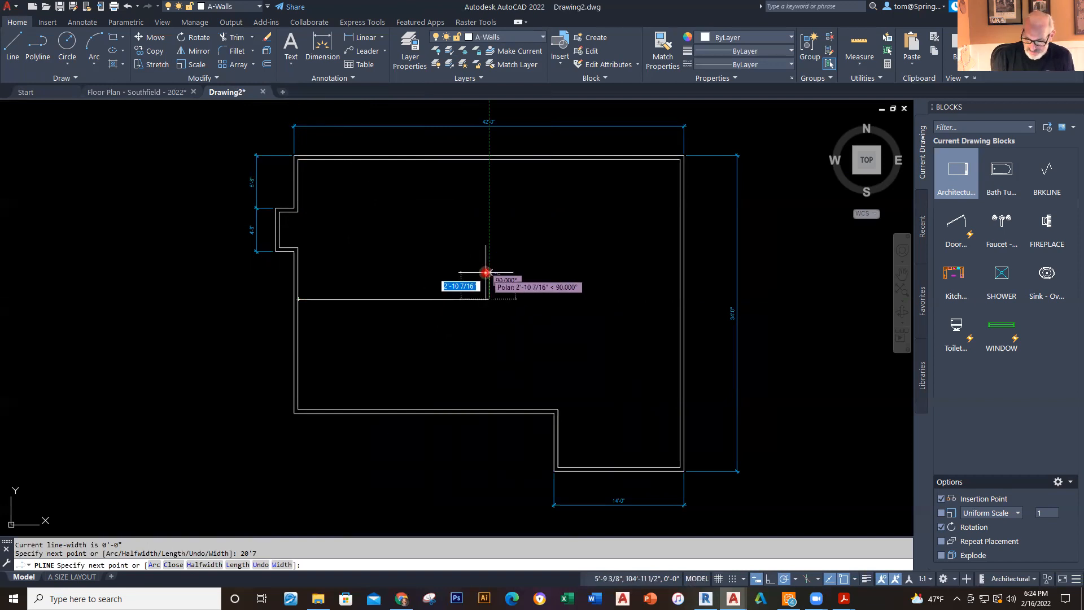
text(3'10)
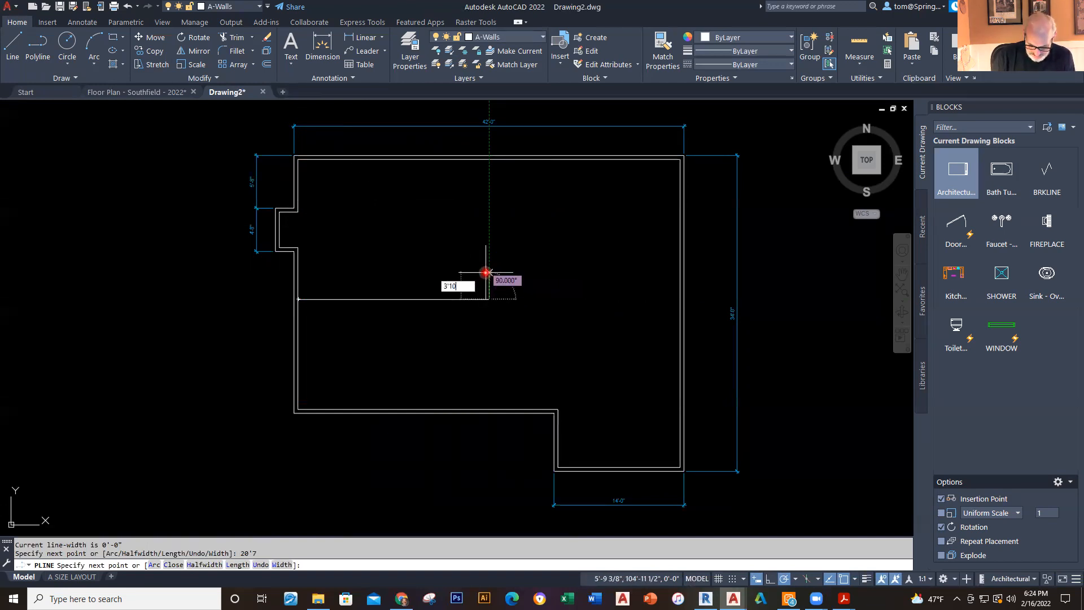
key(Return)
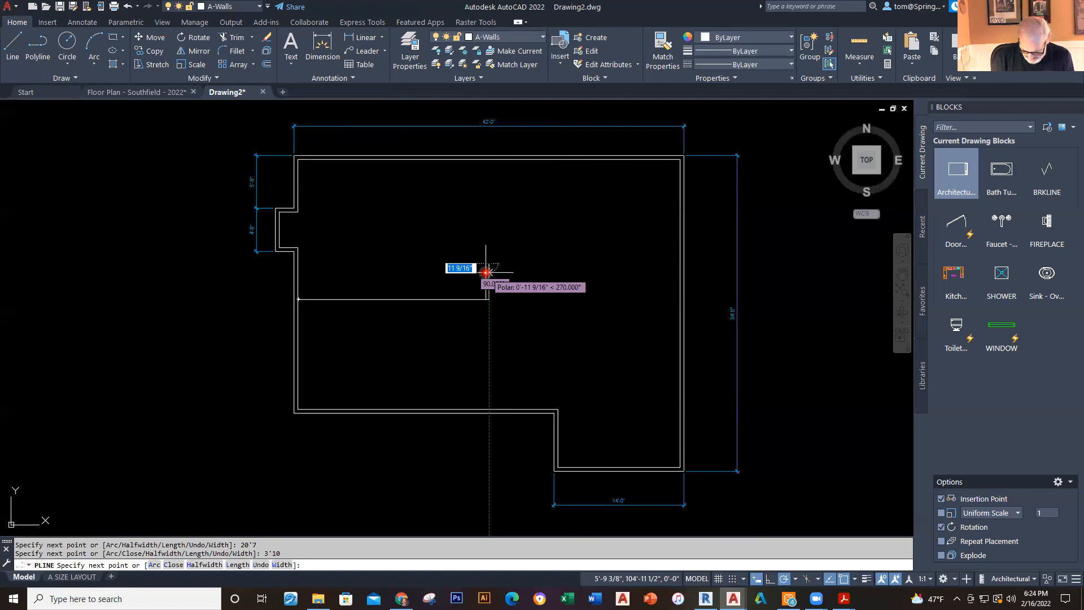
click(679, 261)
key(Escape)
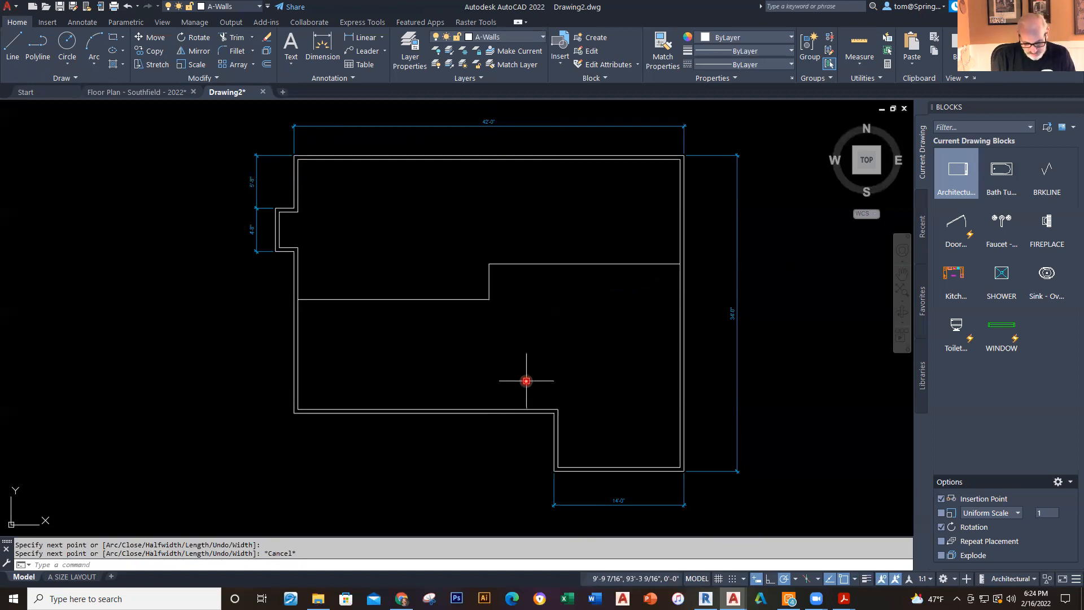
Step: Offset the stepped interior wall polyline 4" toward its lower side to give the wall thickness
text(o)
key(Return)
text(4)
key(Return)
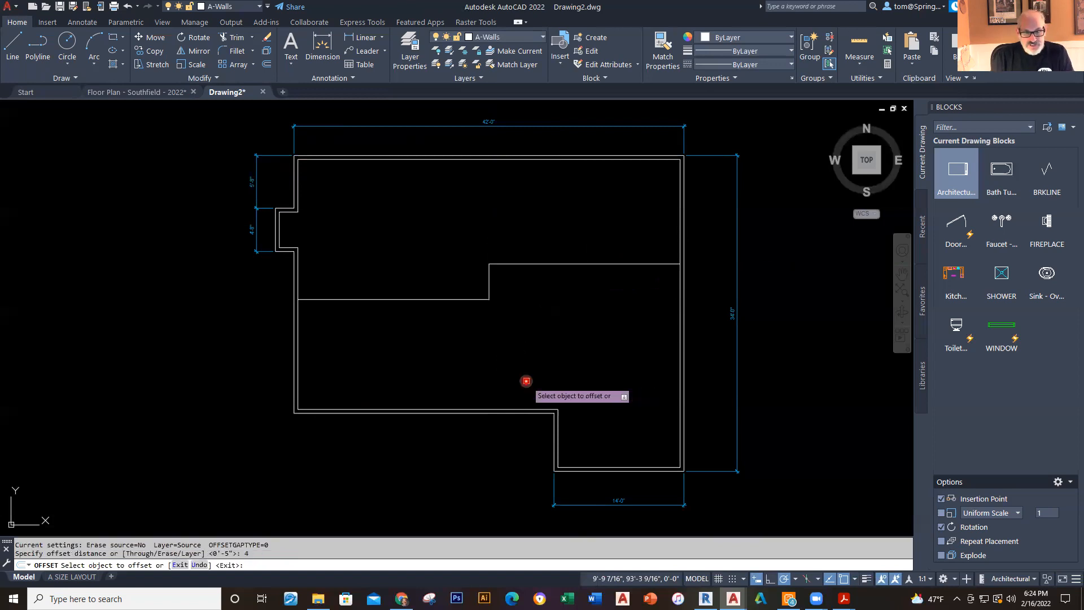
click(445, 299)
click(542, 327)
key(Escape)
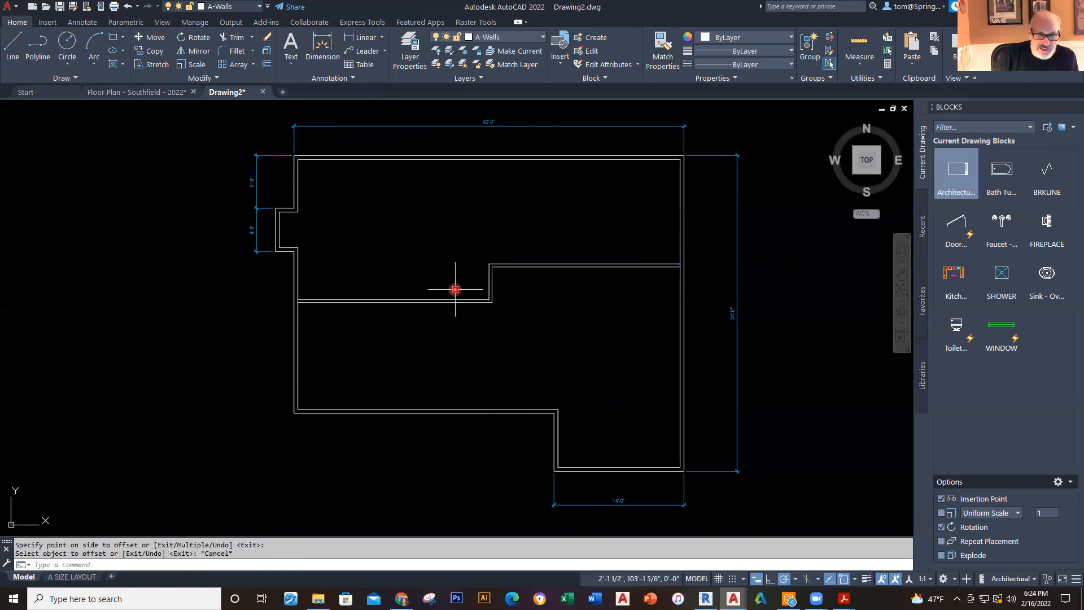
Step: On the Dimensions layer, add a vertical linear dimension from the upper-left inner corner down to the interior wall
click(541, 37)
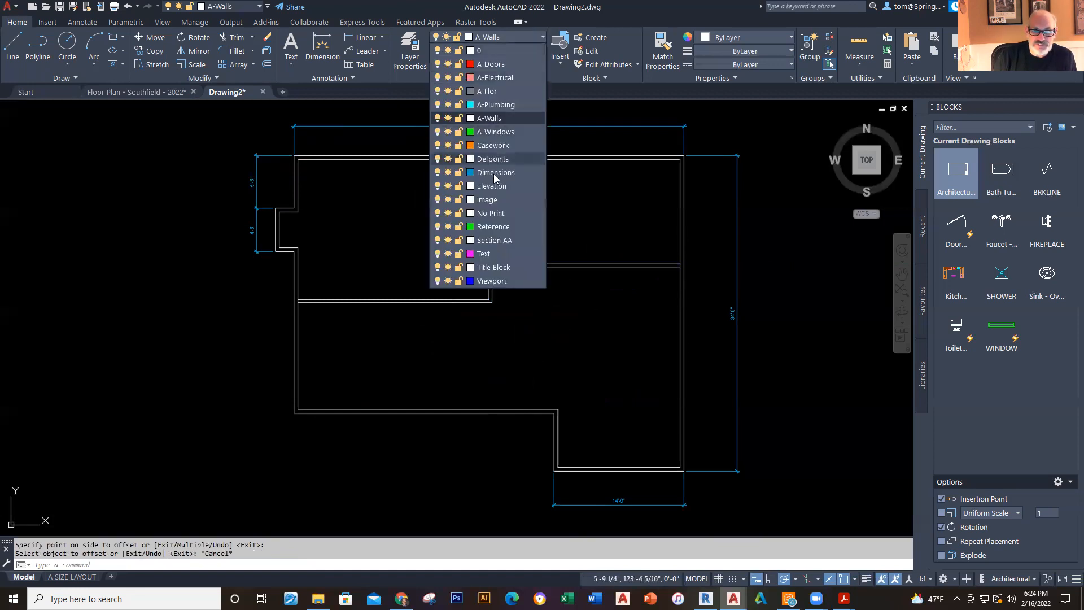
click(495, 172)
click(363, 37)
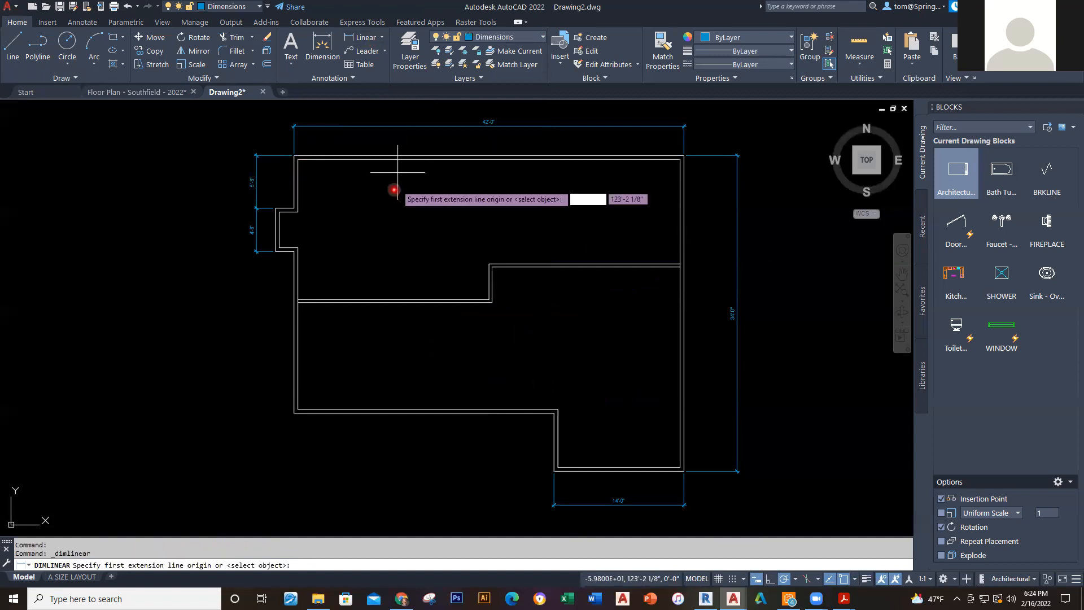
click(298, 160)
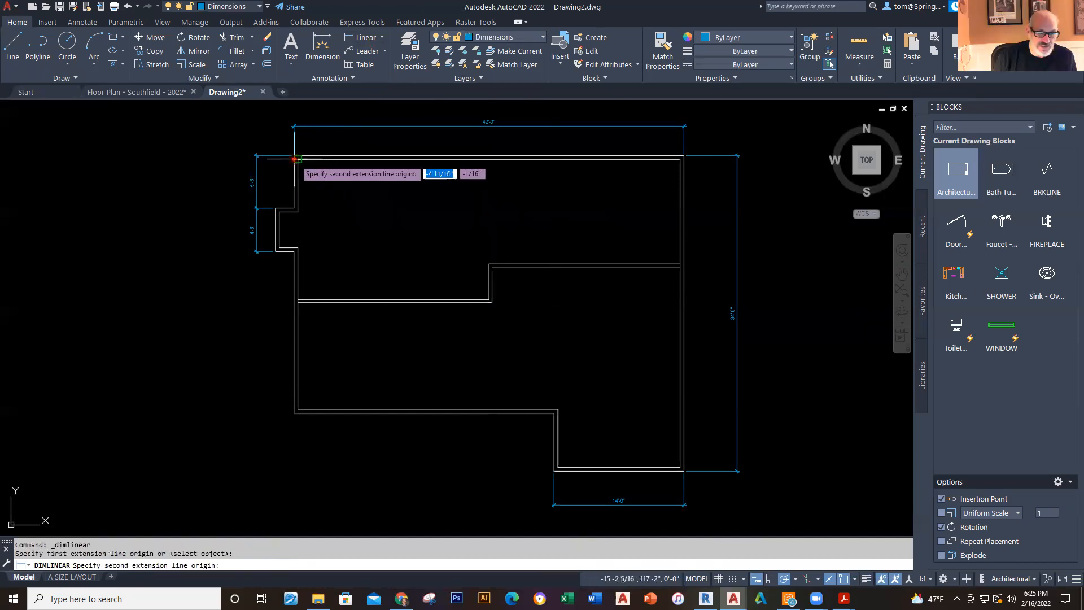
click(299, 300)
click(353, 277)
Step: Dimension the interior wall's horizontal length from the left exterior wall to its step, placing the dimension line above the wall
scroll(359, 257, up, 4)
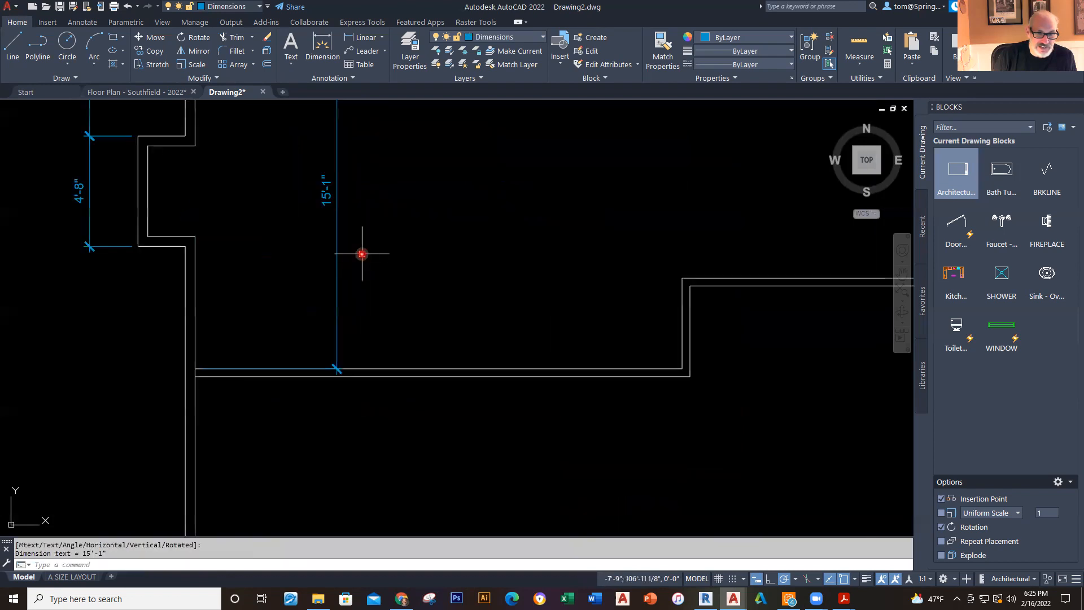
right_click(414, 225)
click(446, 230)
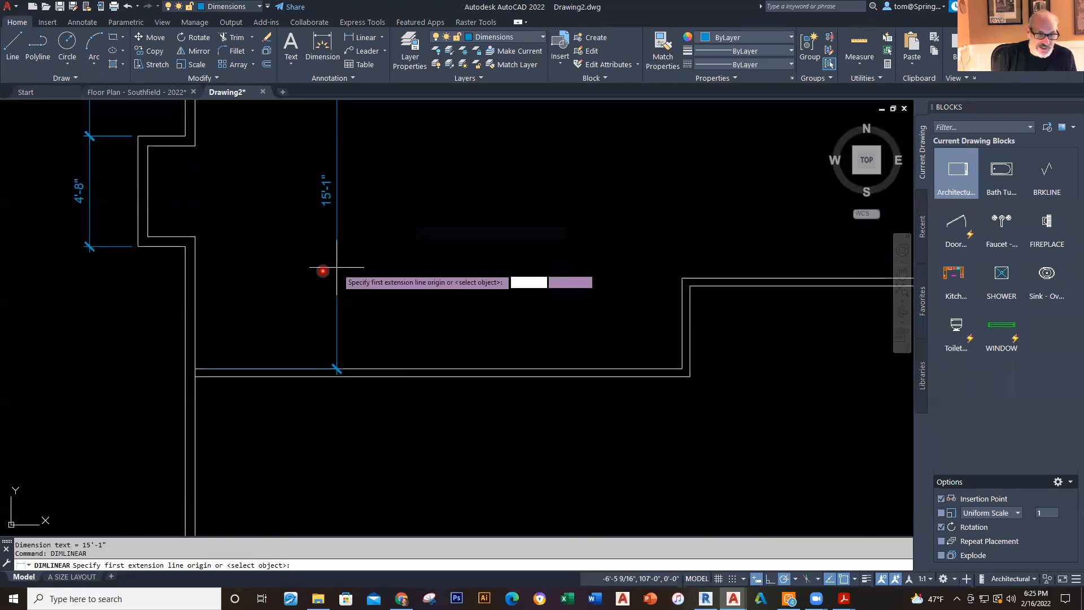
click(194, 368)
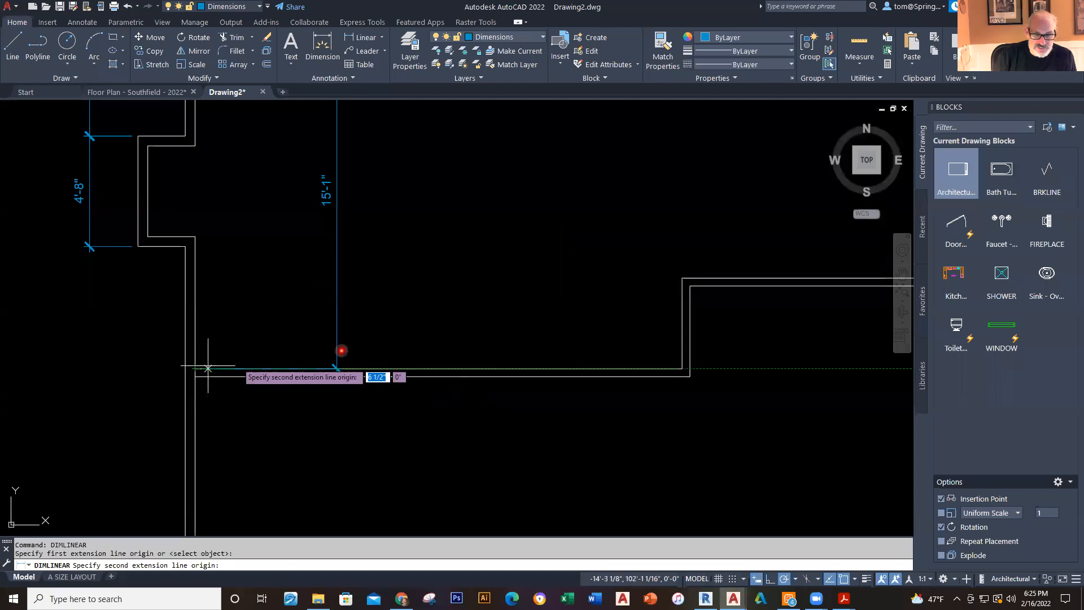
click(681, 369)
click(556, 243)
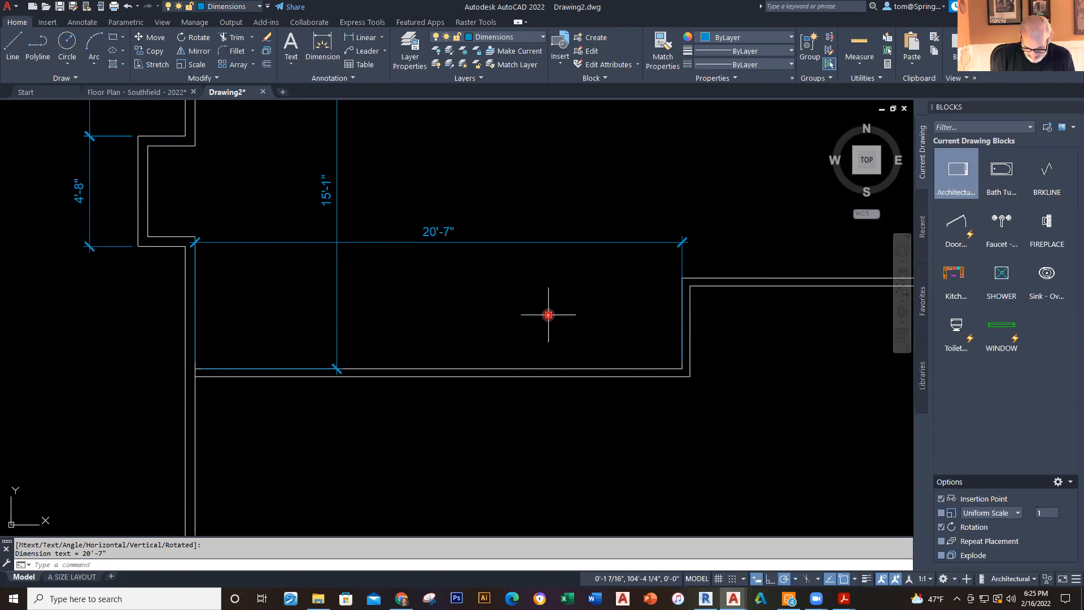
Step: Save the drawing to the Desktop, naming it FLOOR PLAN 2 followed by a hyphen and the author's surname
scroll(705, 390, down, 4)
middle_drag(753, 394, 500, 355)
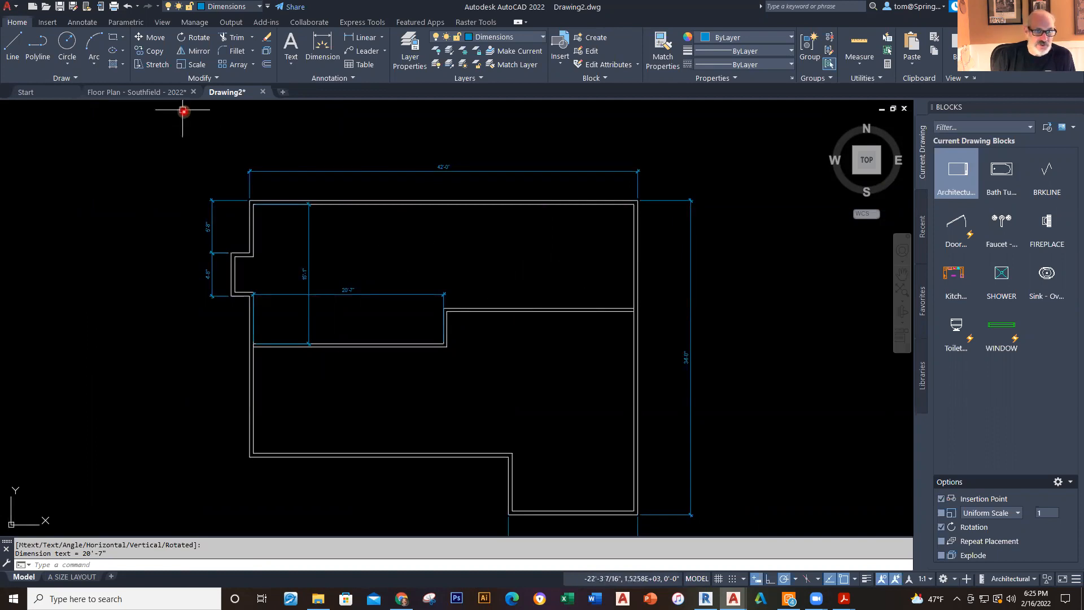
click(71, 8)
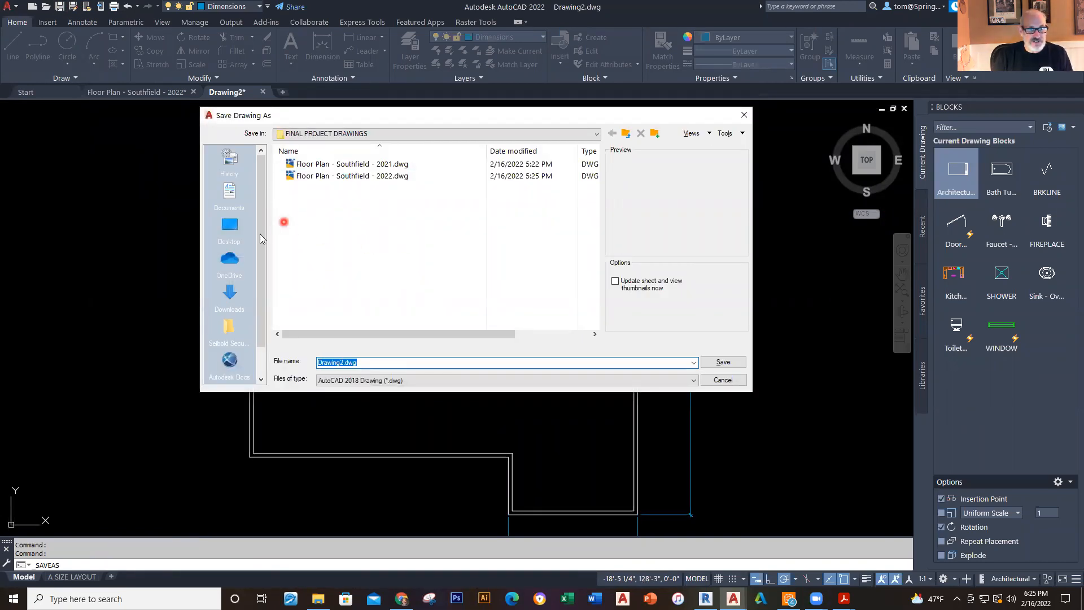
click(230, 229)
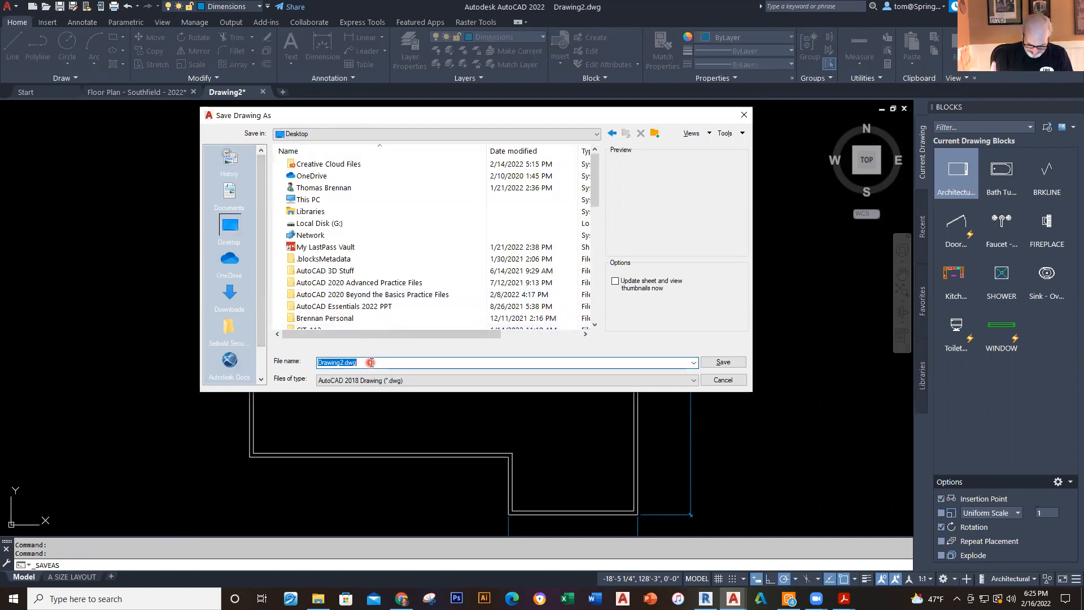
text(floo)
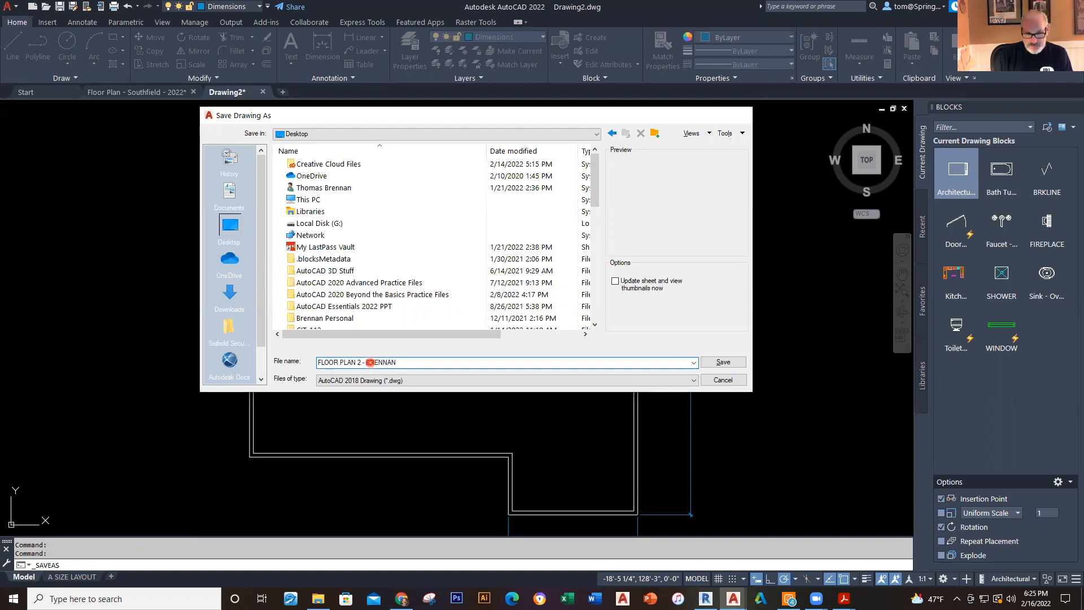
key(Return)
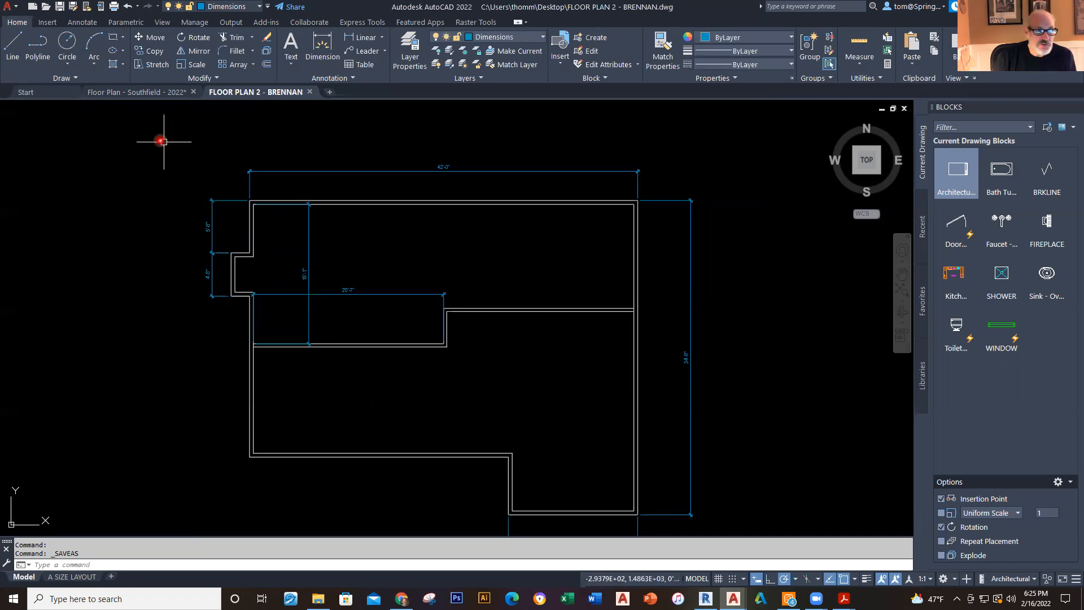
Step: Using the Southfield reference plan, draw the dining room polyline from 12'11" below the upper-right inner corner, 13'2" left and up to the top wall
click(145, 95)
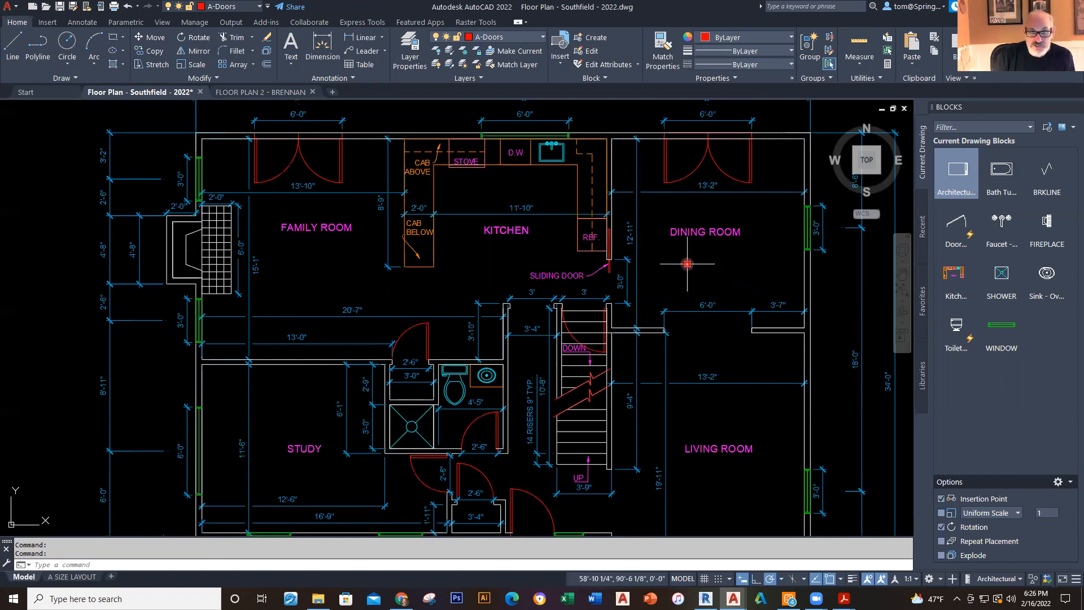
click(276, 96)
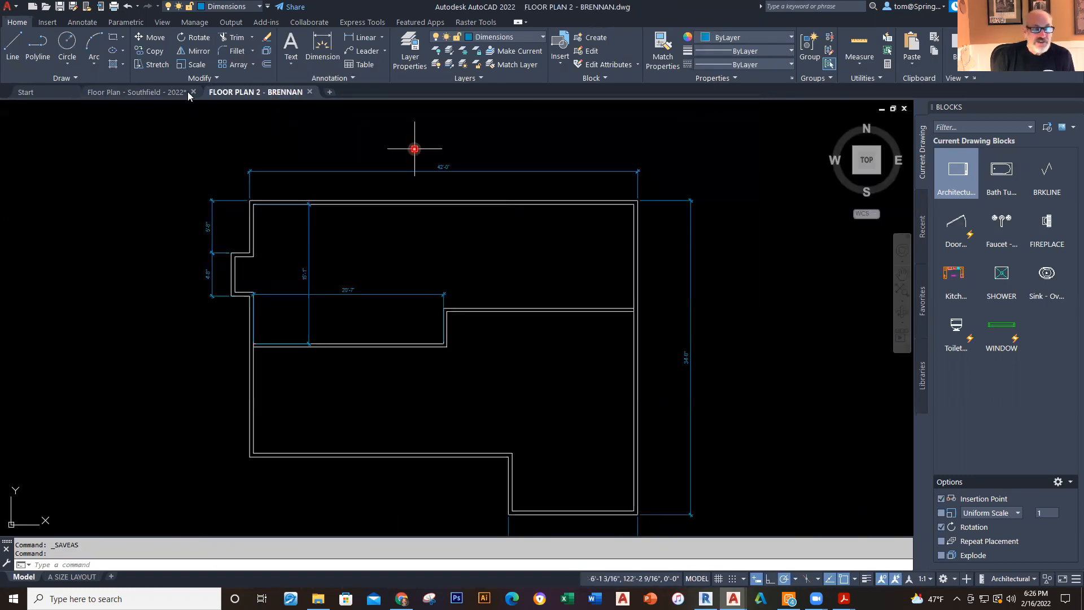
click(38, 46)
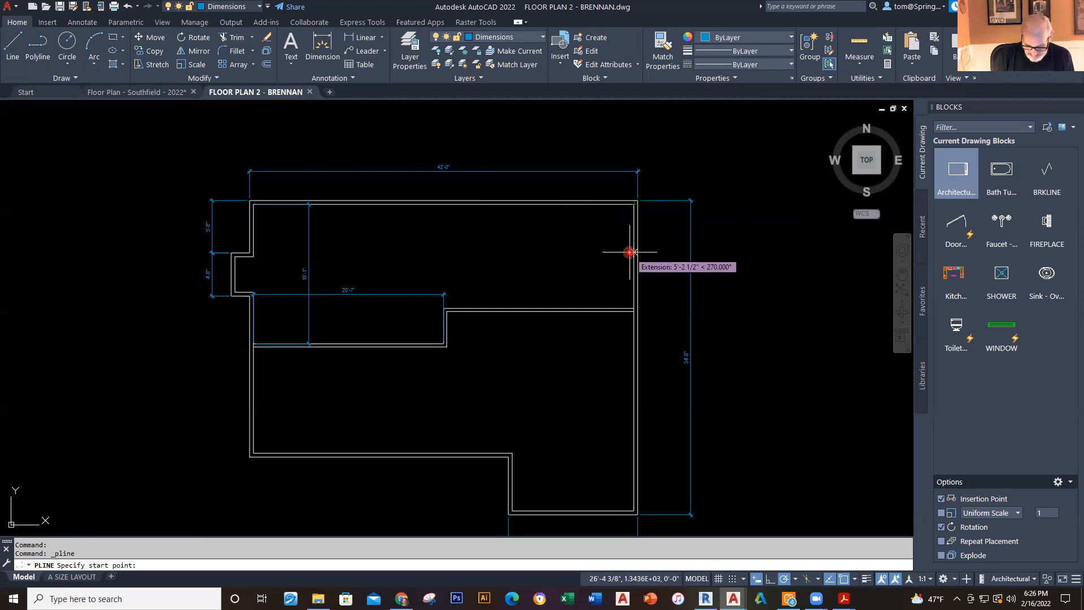
text(12)
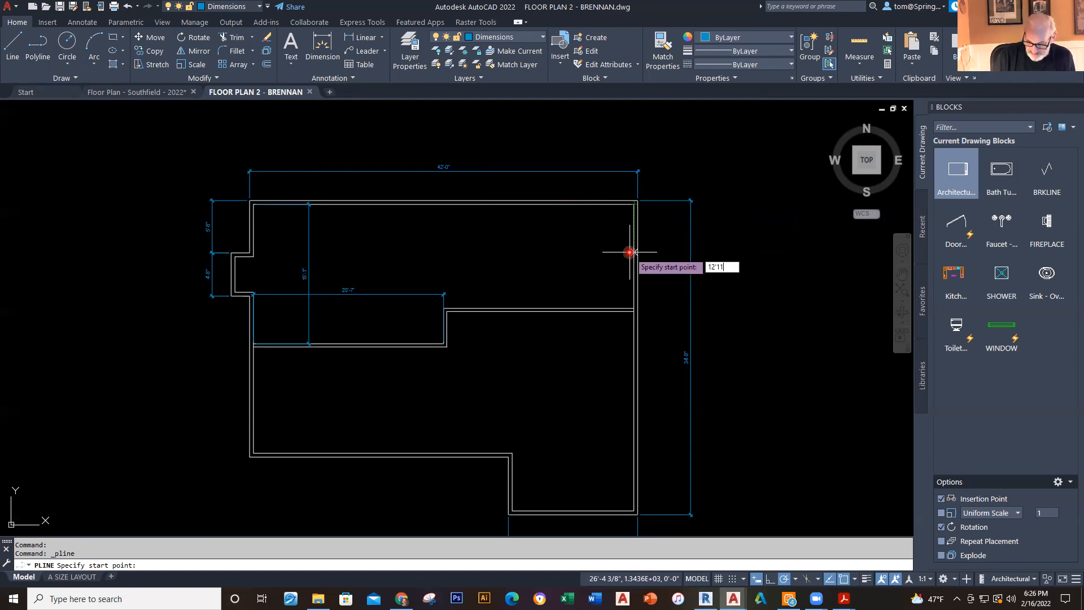
text('11)
key(Return)
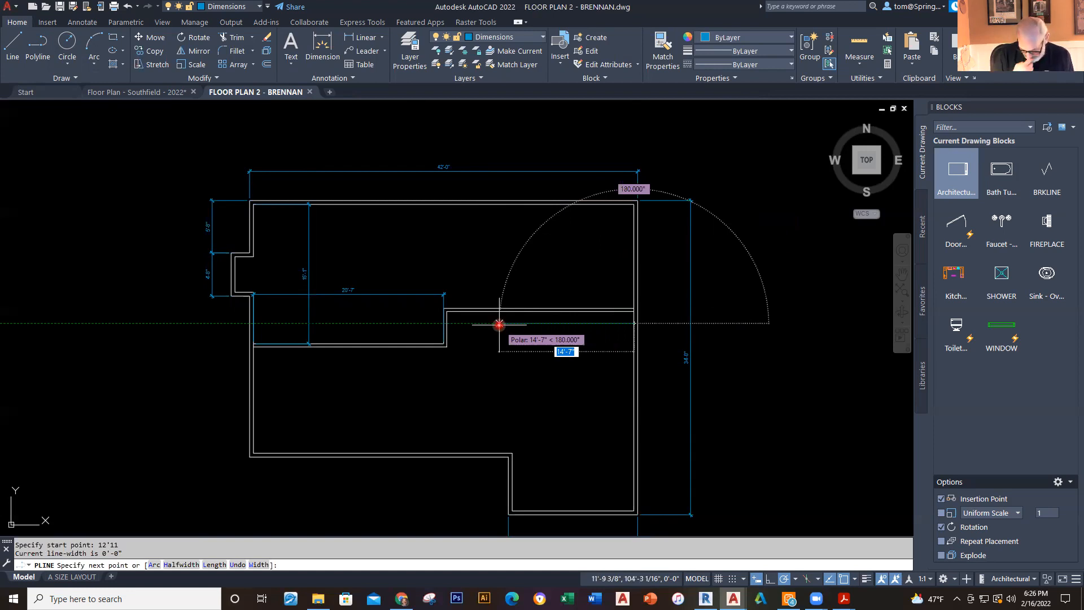
text(13'2)
key(Return)
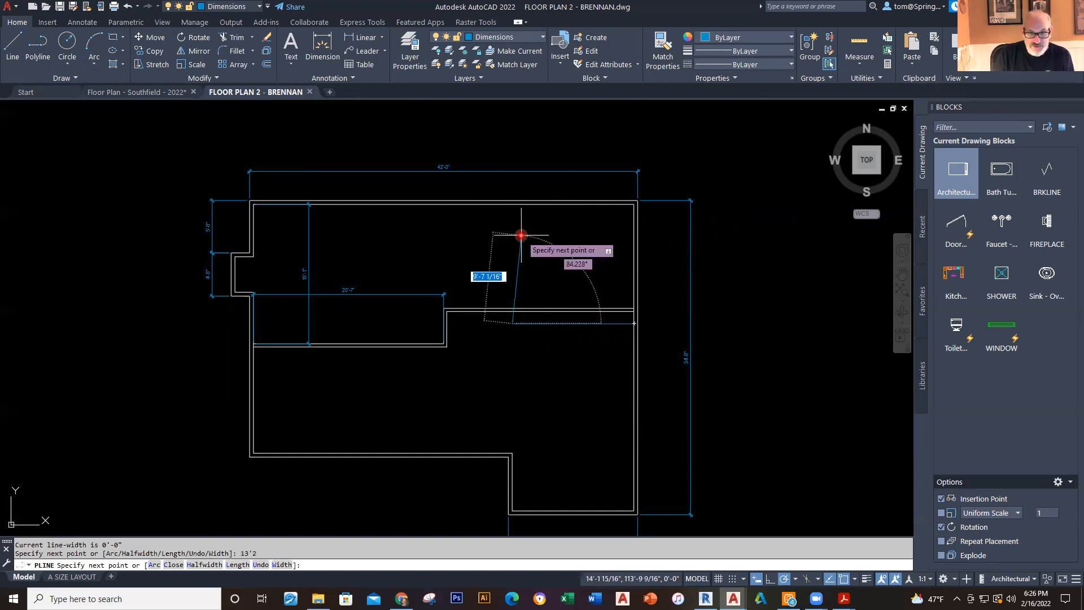
click(512, 205)
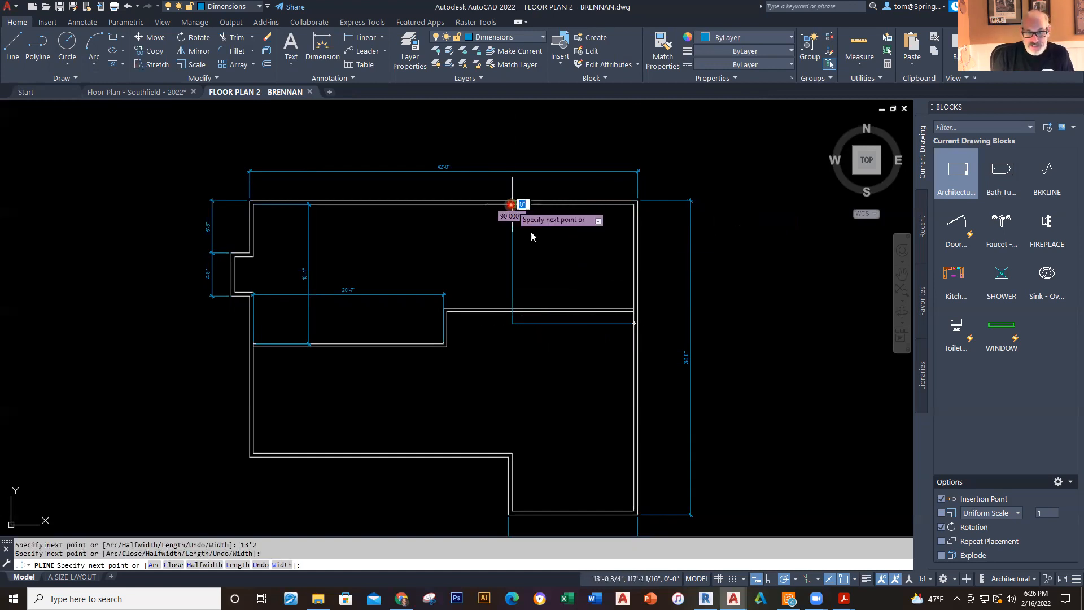
key(Escape)
Step: Try moving the new dining room polyline to the A-Walls layer and undo the layer change
click(527, 240)
click(511, 260)
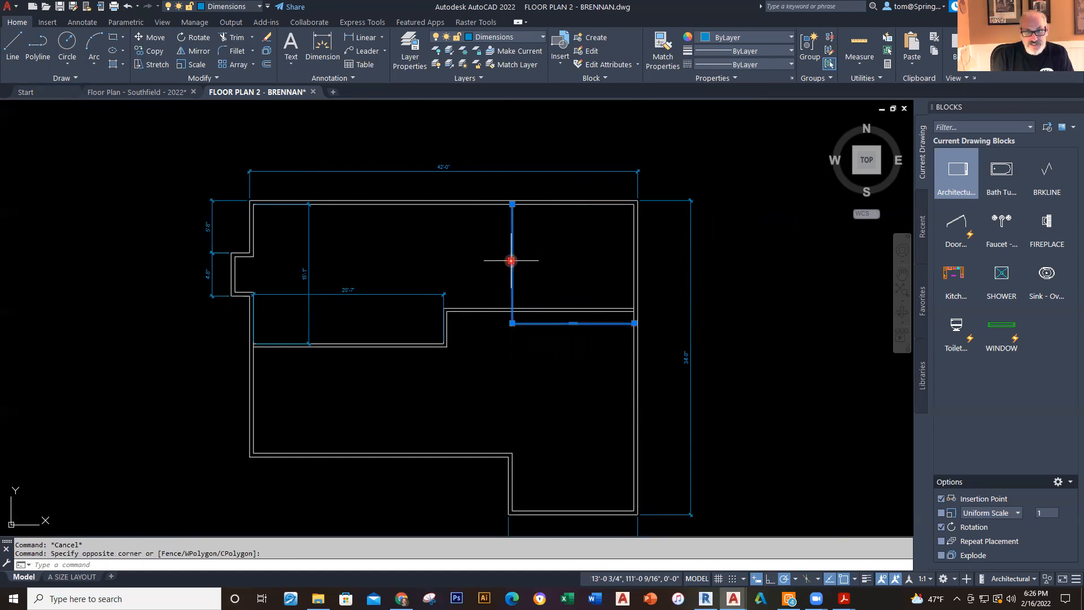
click(543, 37)
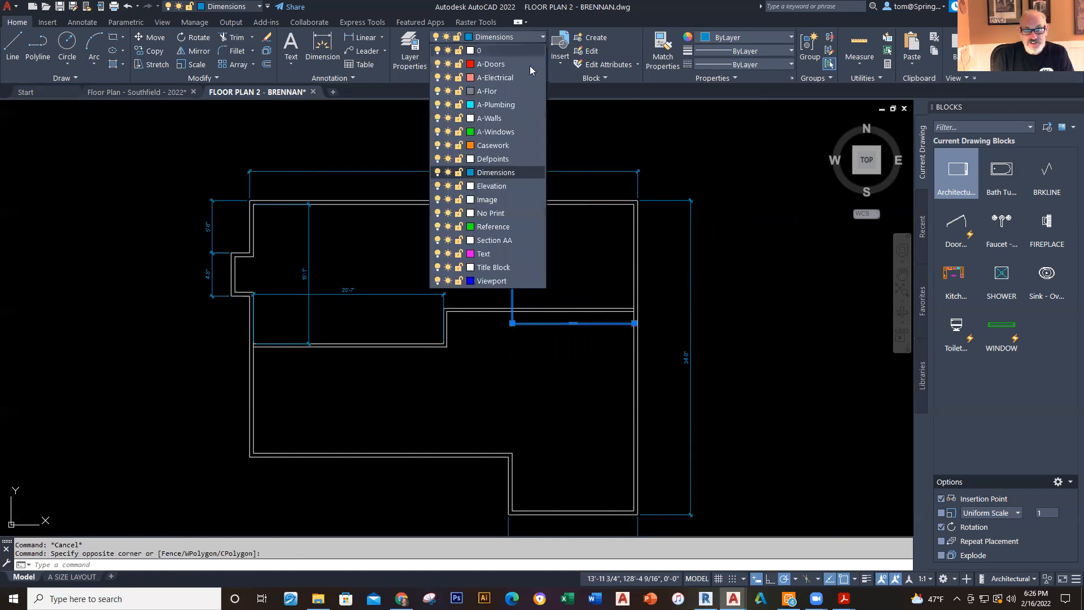
click(510, 118)
key(Escape)
key(ctrl+z)
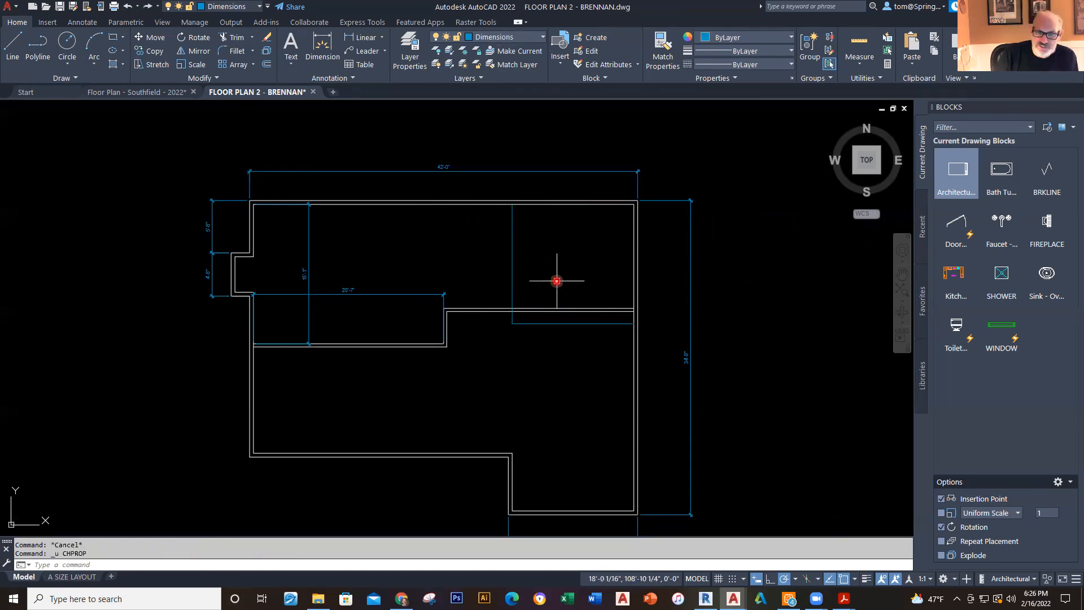
Step: Reassign the L-shaped dining room polyline from the Dimensions layer to A-Walls
click(514, 260)
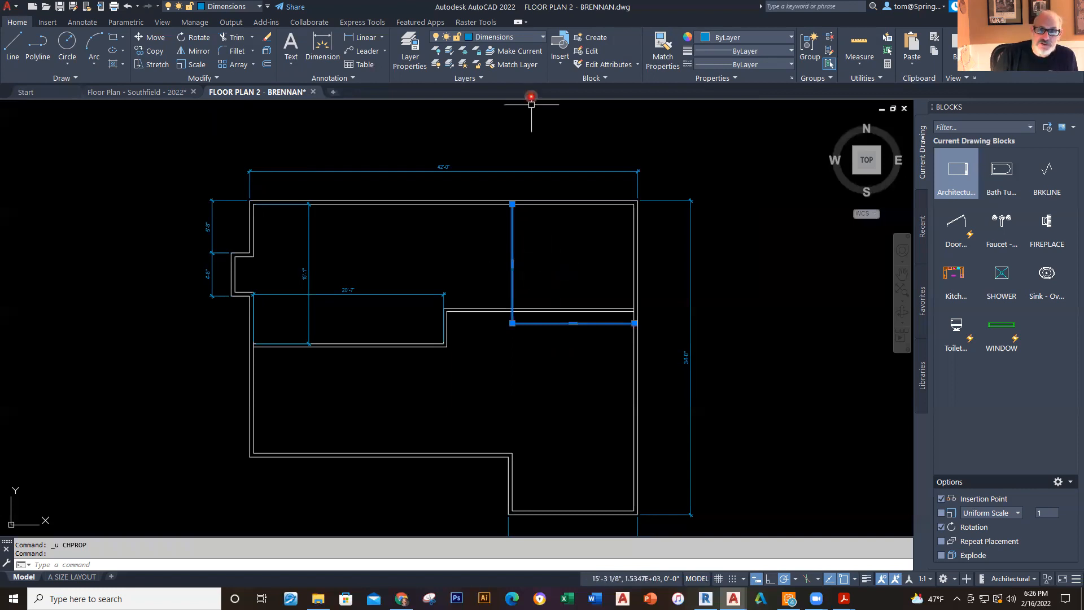
click(540, 37)
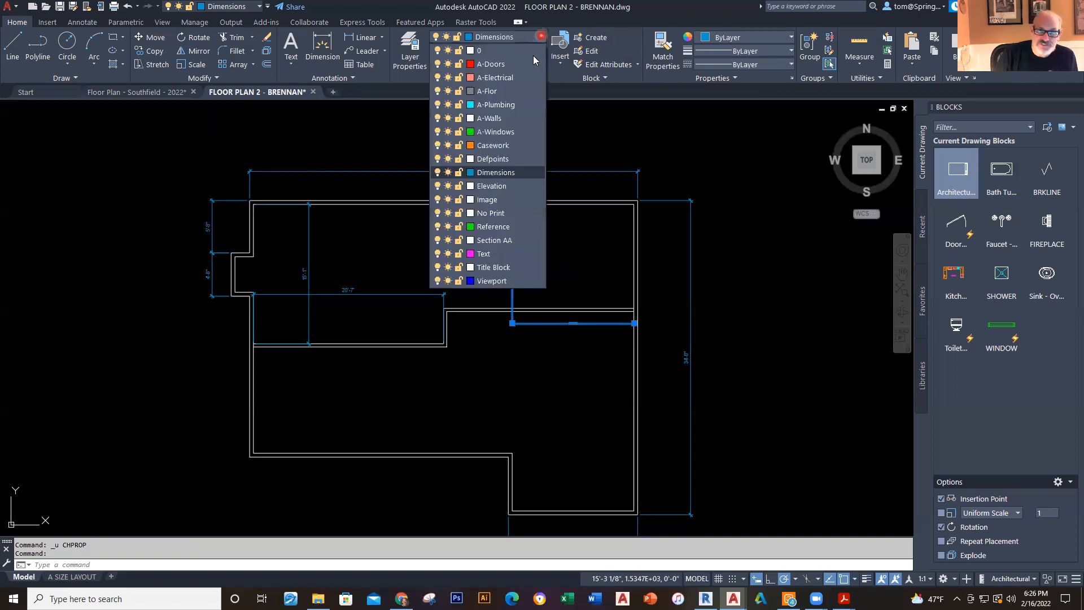
click(506, 118)
key(Escape)
key(Escape)
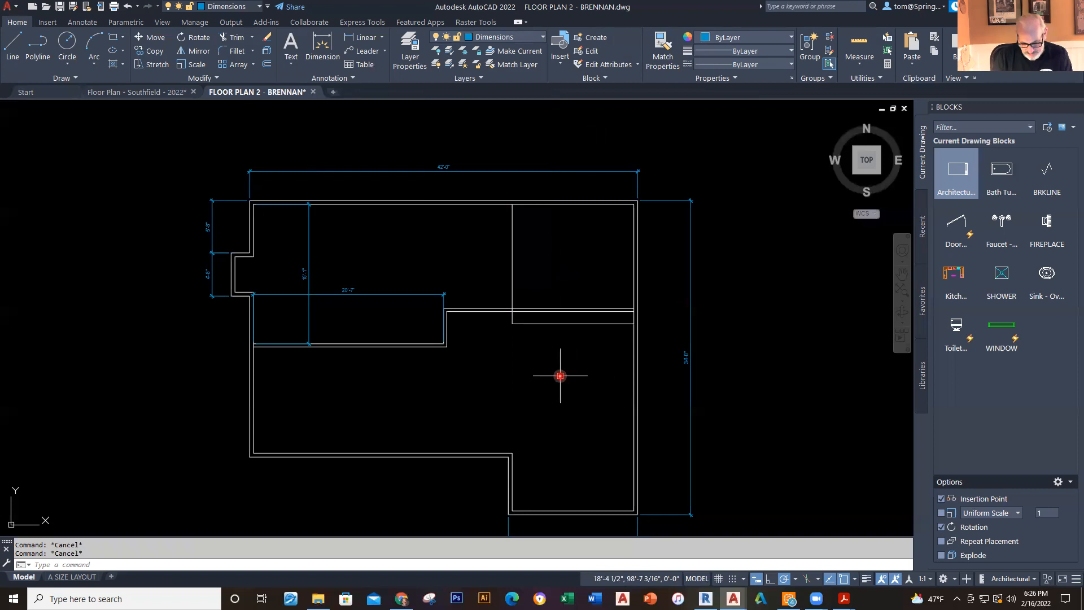
Step: Offset the dining room polyline 4" outward, toward its lower-left side, to give the wall thickness
text(o)
key(Return)
key(Return)
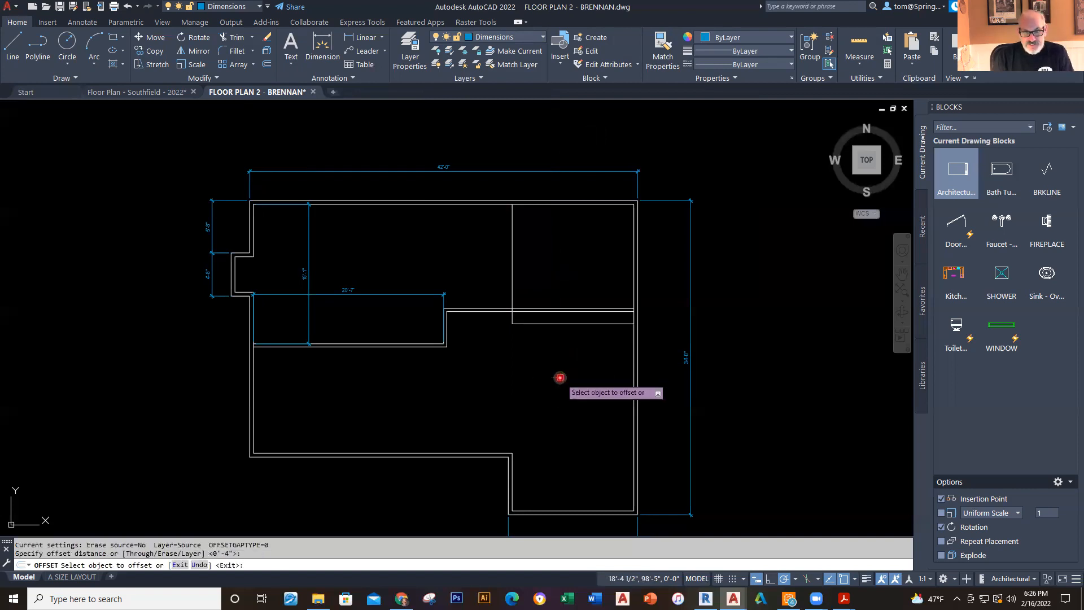
click(563, 324)
click(557, 417)
key(Escape)
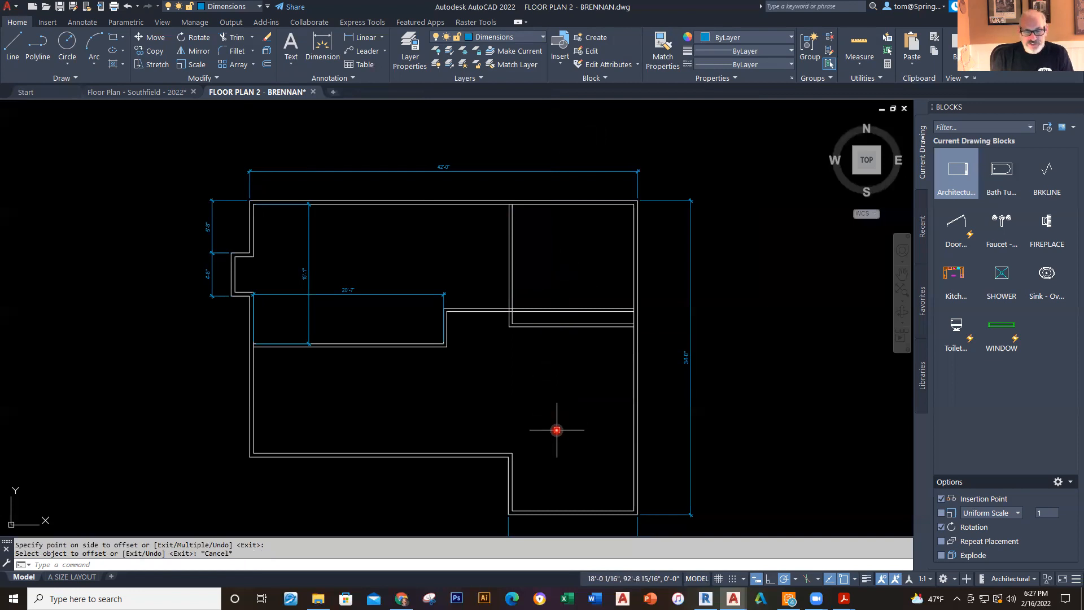
Step: Trim the stepped interior wall's lines inside the dining room and clean up their junction with the dining room wall
click(239, 43)
drag(584, 295, 569, 322)
scroll(513, 311, up, 8)
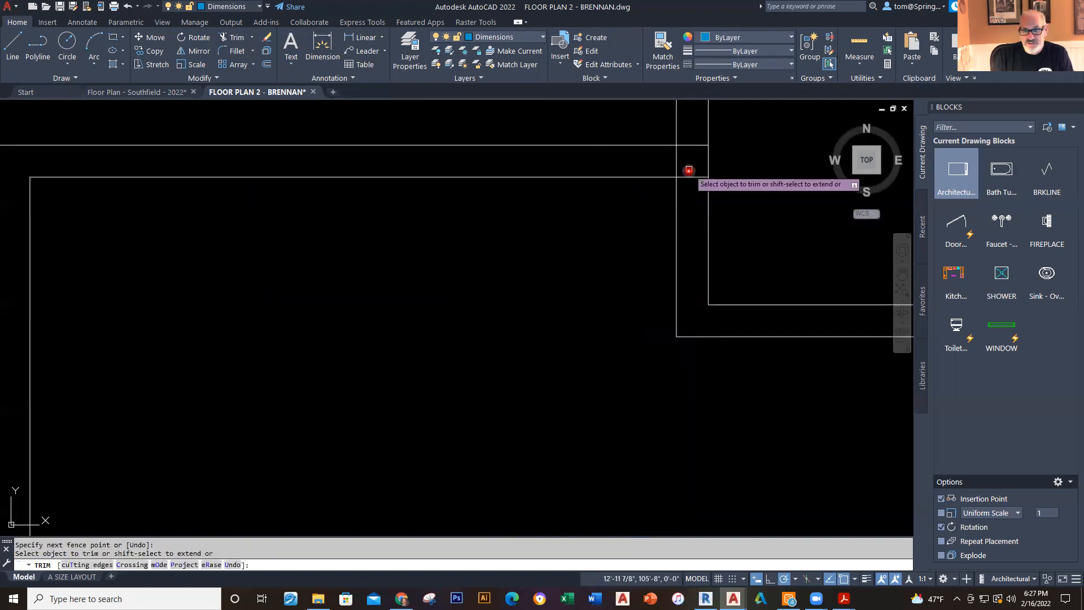
mouse_move(690, 204)
mouse_down()
mouse_move(690, 126)
mouse_move(666, 163)
mouse_up()
scroll(495, 261, down, 2)
key(Escape)
scroll(716, 423, down, 5)
middle_drag(692, 416, 566, 292)
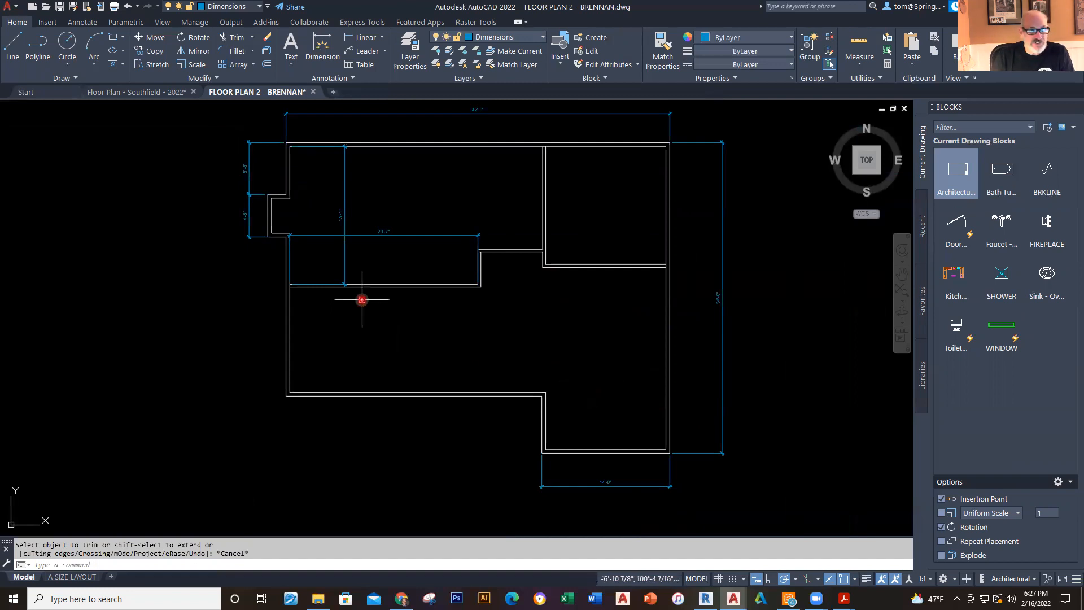
Step: Check the stair and living room walls in the Southfield reference plan, and make A-Walls the current layer in FLOOR PLAN 2
click(177, 98)
middle_drag(680, 449, 610, 356)
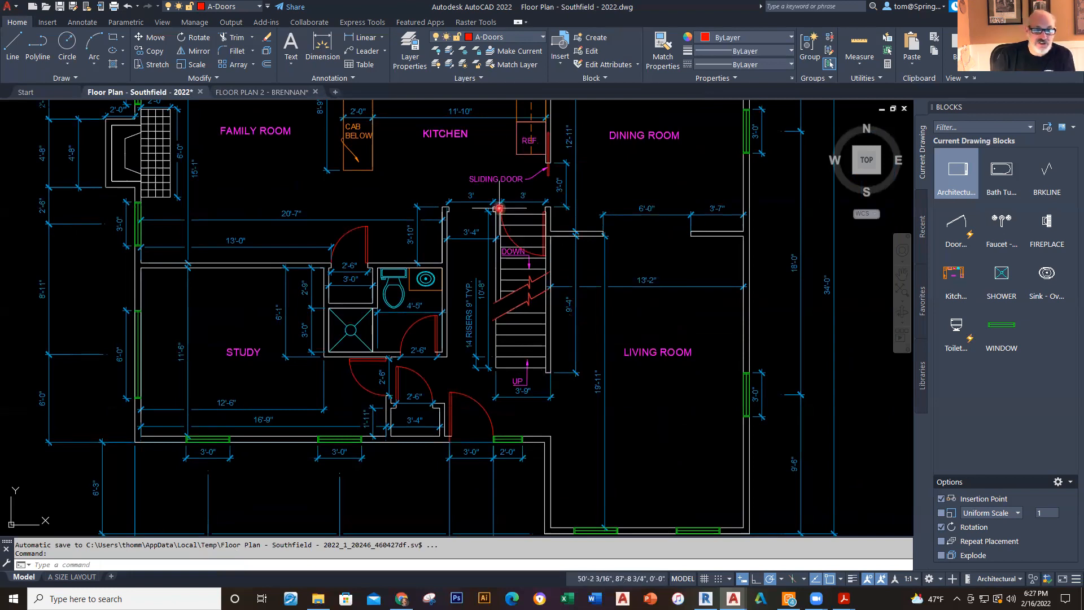
click(270, 94)
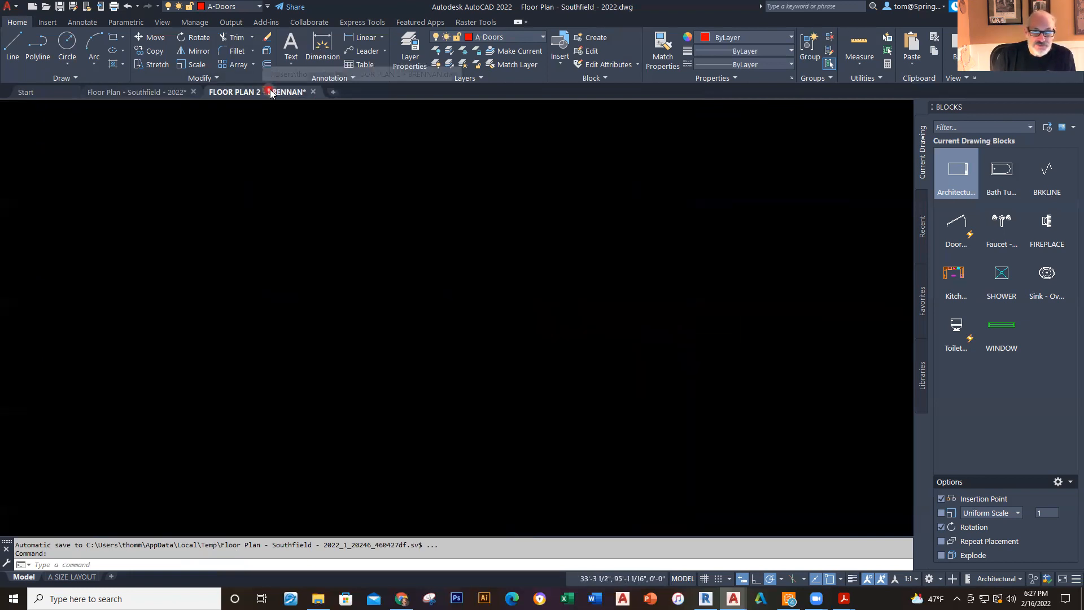
scroll(538, 276, up, 3)
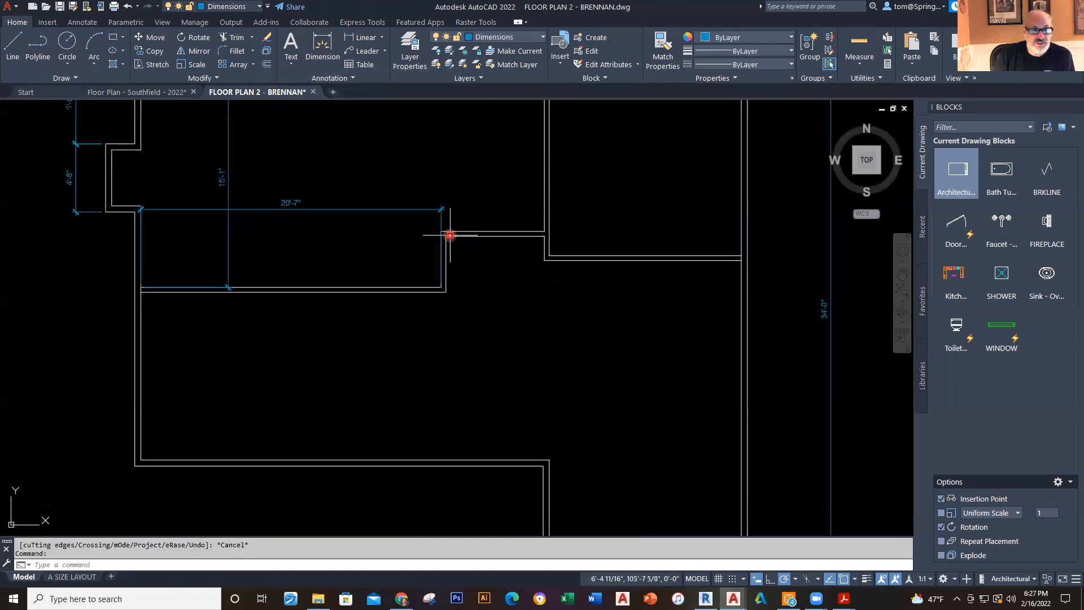
click(538, 38)
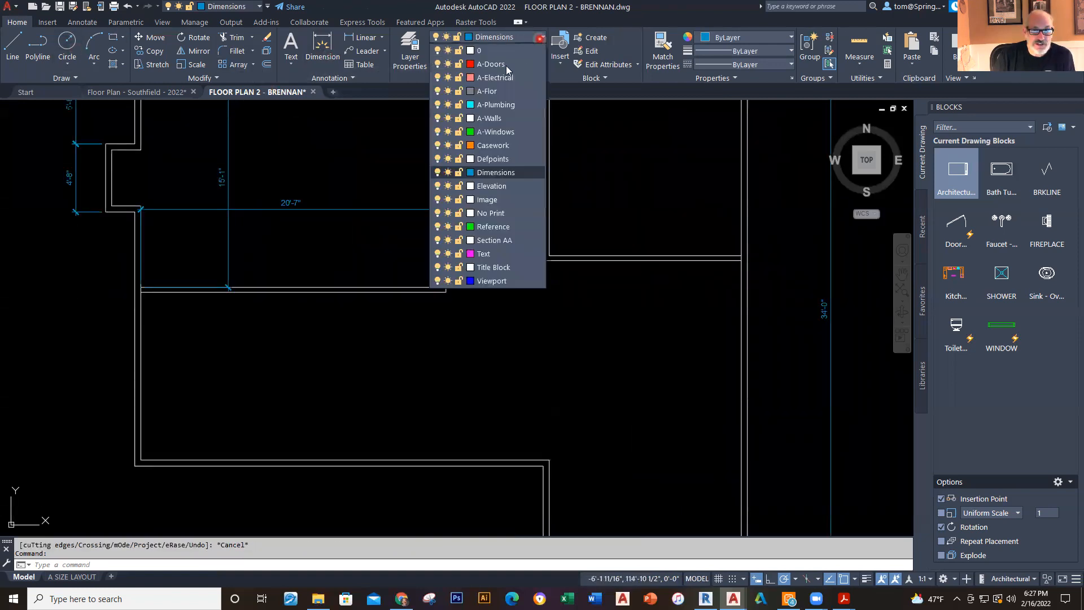
click(504, 119)
Step: Draw a wall stub polyline from the dining room's lower-left corner, 9'4" down, 4" left and back up to the wall
click(38, 51)
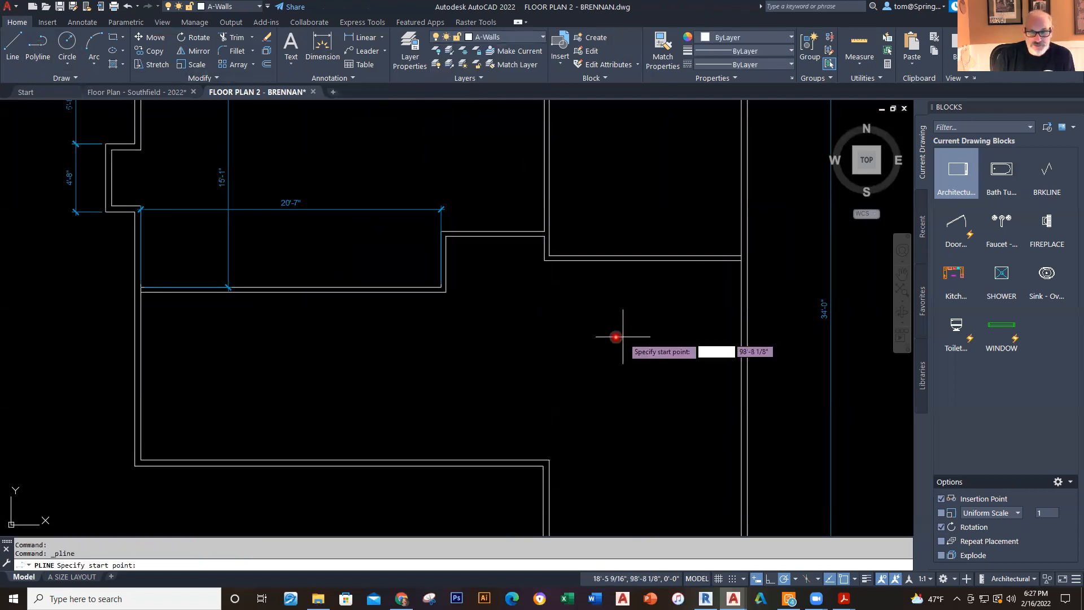
click(550, 263)
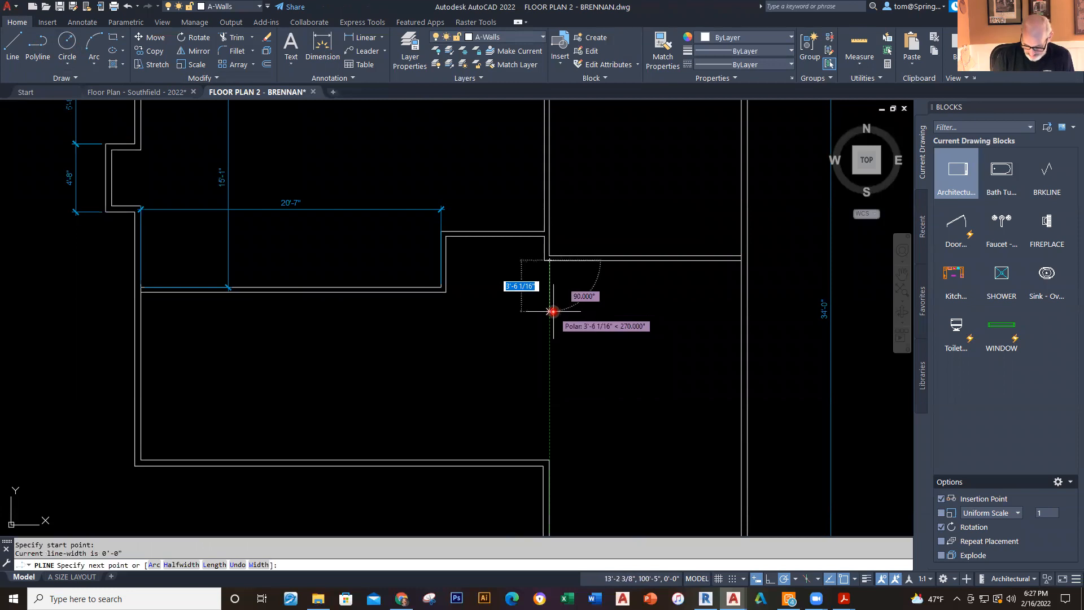
text(9)
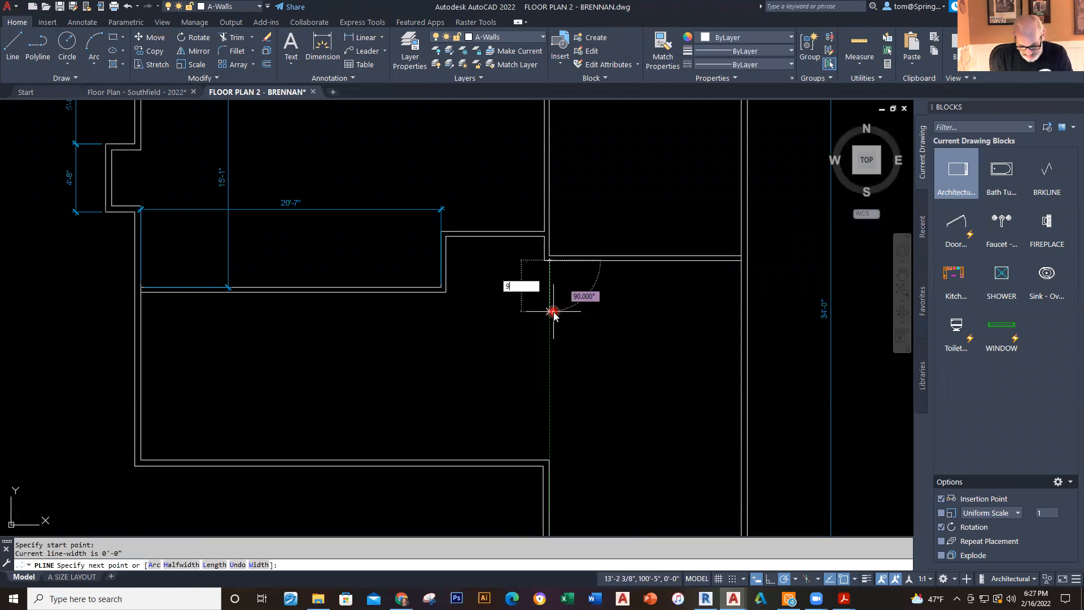
text('4)
key(Return)
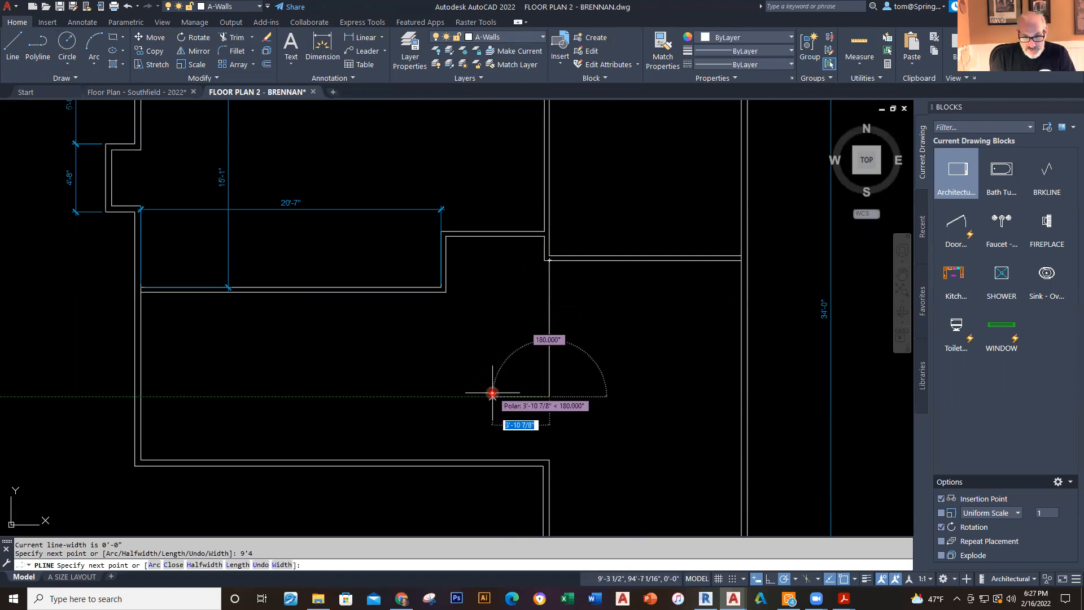
text(4)
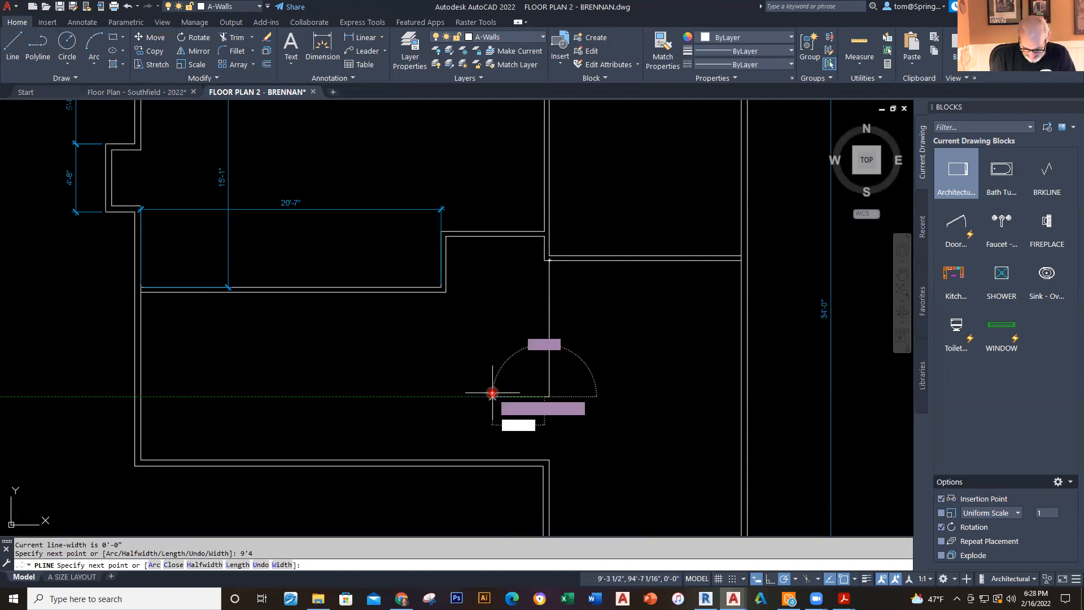
key(Return)
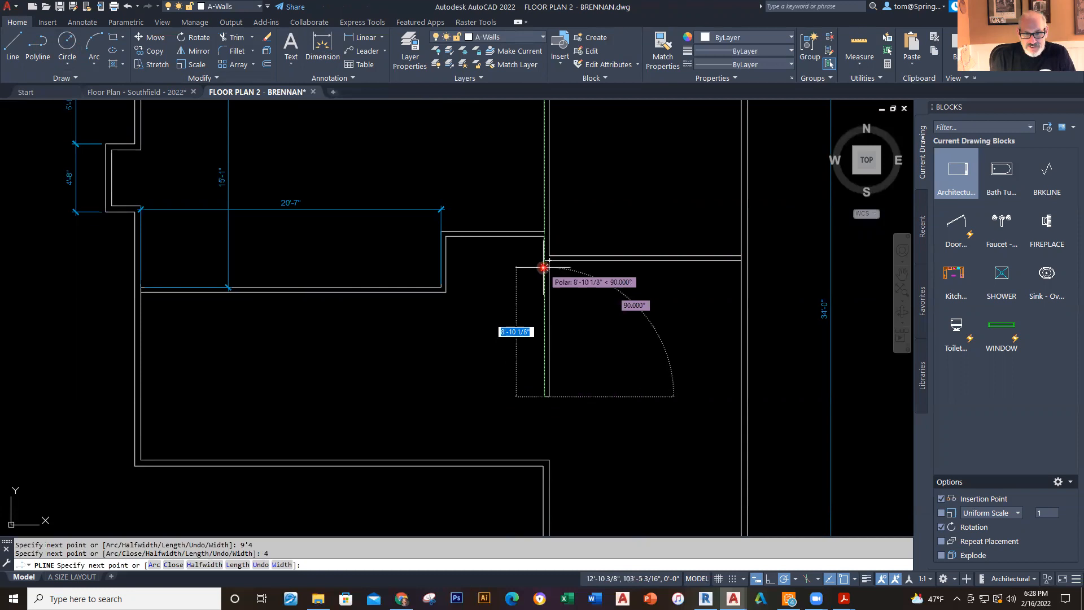
scroll(533, 220, down, 3)
middle_drag(538, 225, 536, 332)
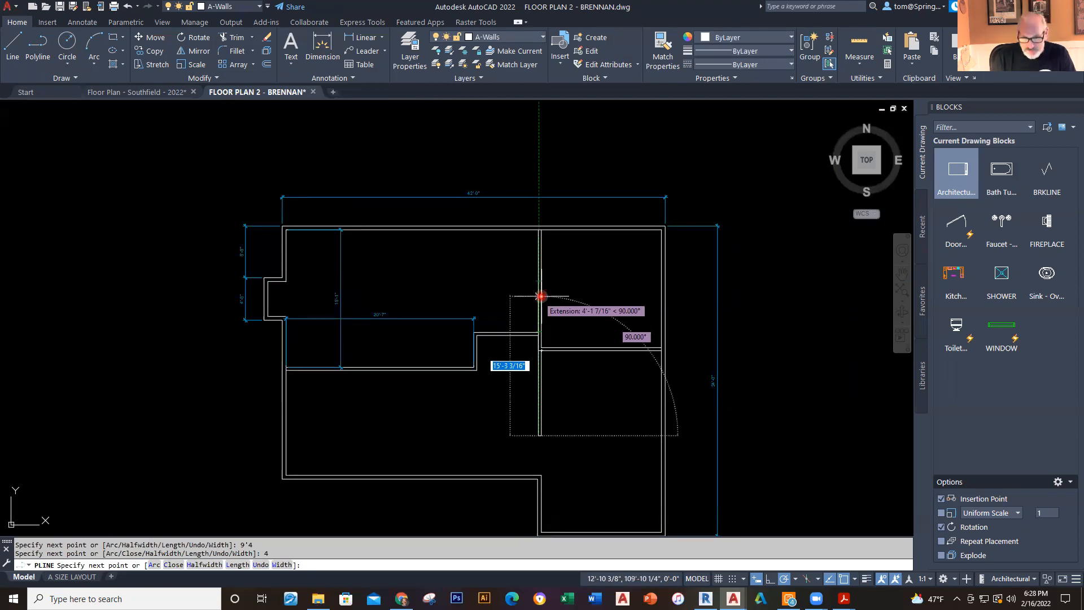
scroll(535, 360, up, 4)
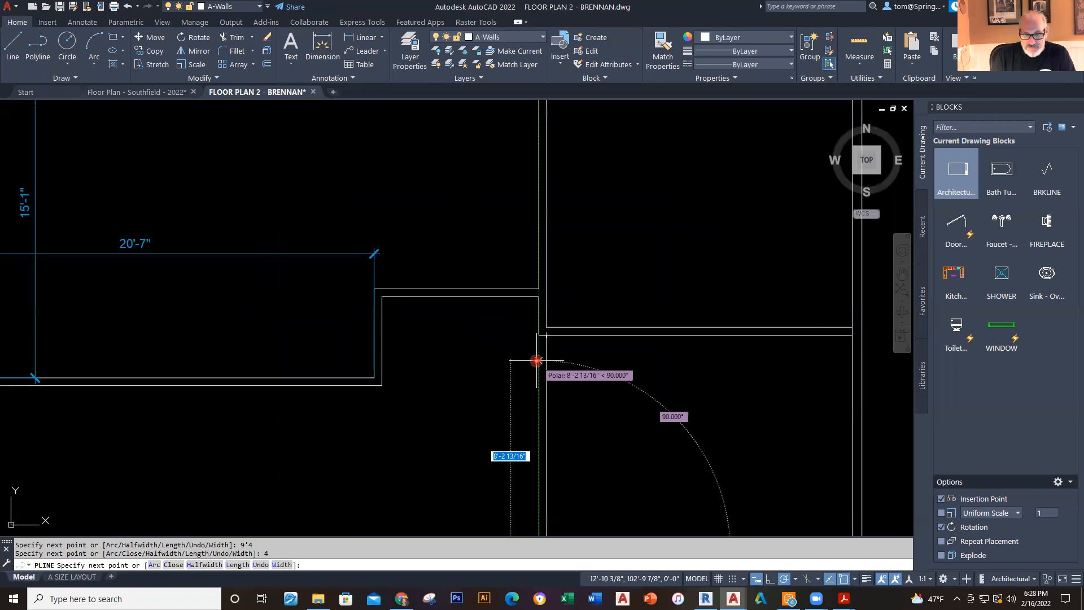
key(Escape)
Step: Trim the leftover line where the new wall stub joins the dining room's lower-left corner
scroll(564, 339, up, 5)
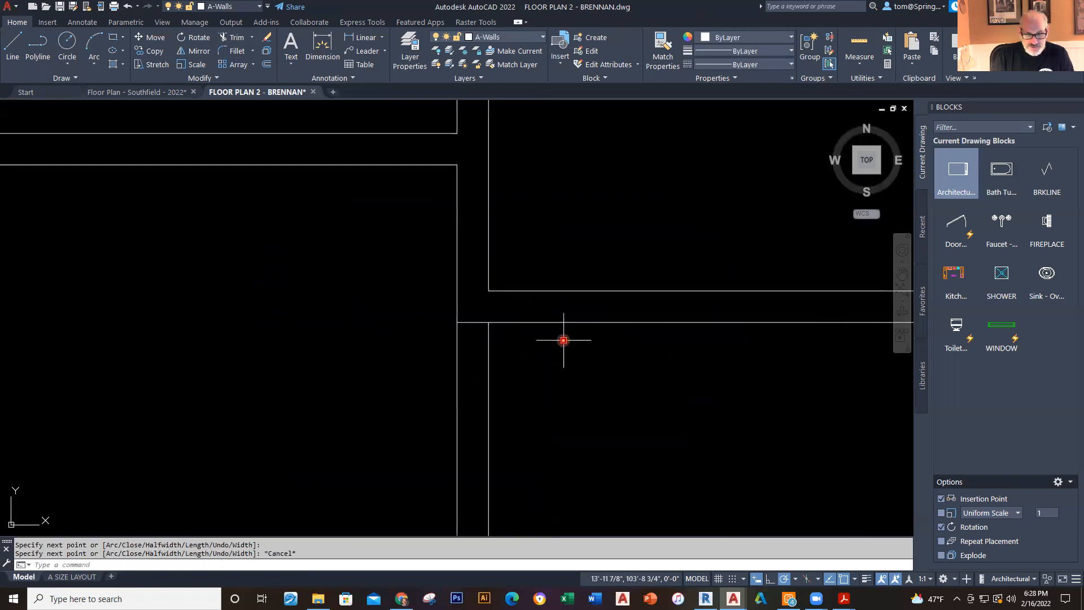
text(tr)
key(Return)
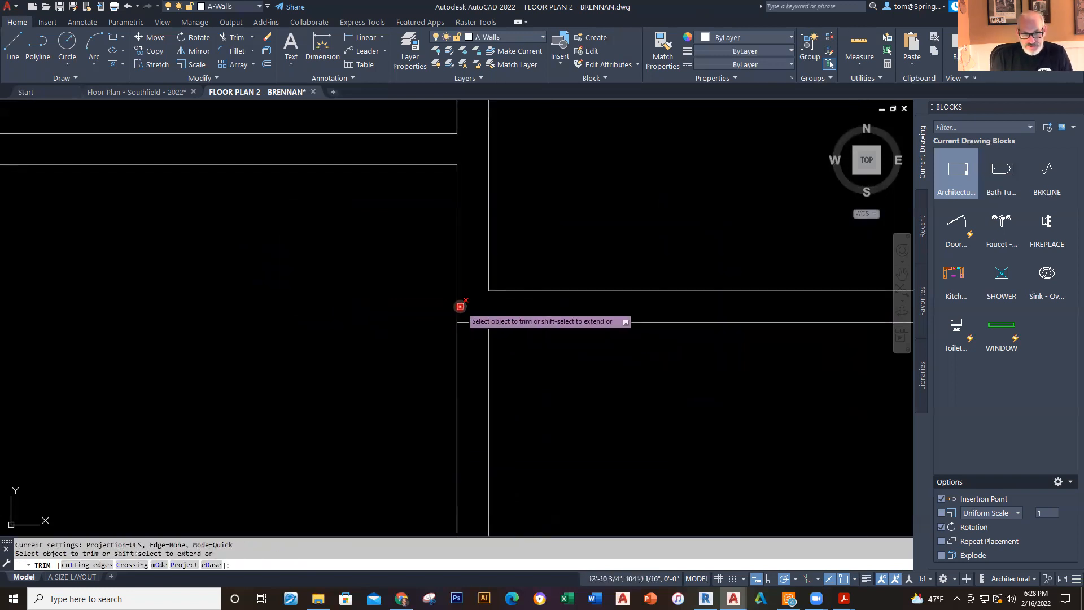
key(Escape)
scroll(670, 494, down, 5)
scroll(670, 494, down, 2)
middle_drag(670, 494, 583, 334)
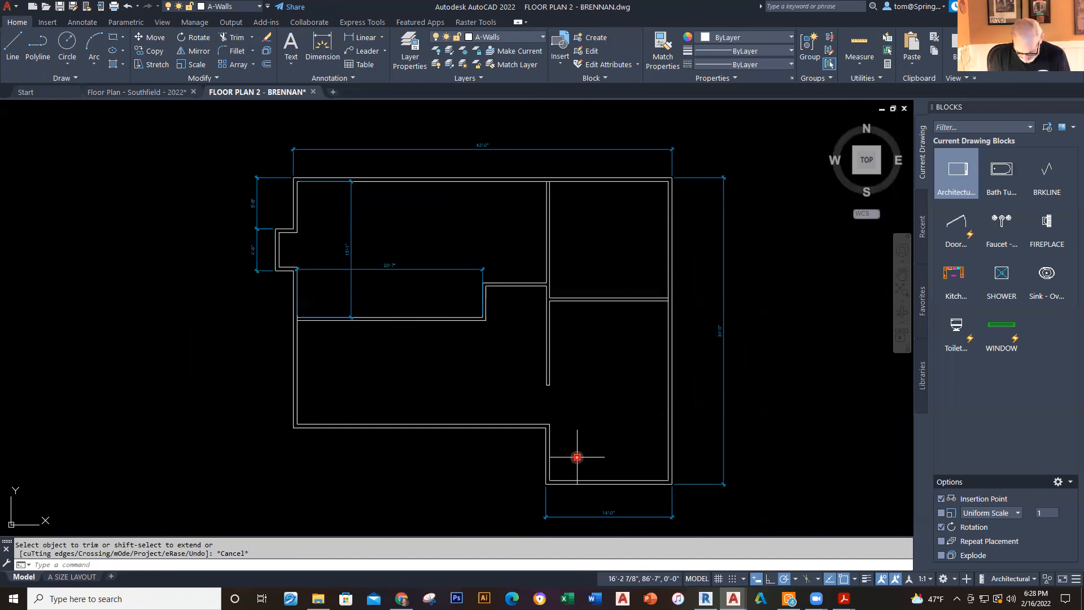
Step: Check the stair width and the walls on both sides of the stairs in the Southfield reference plan, and return to FLOOR PLAN 2
click(165, 93)
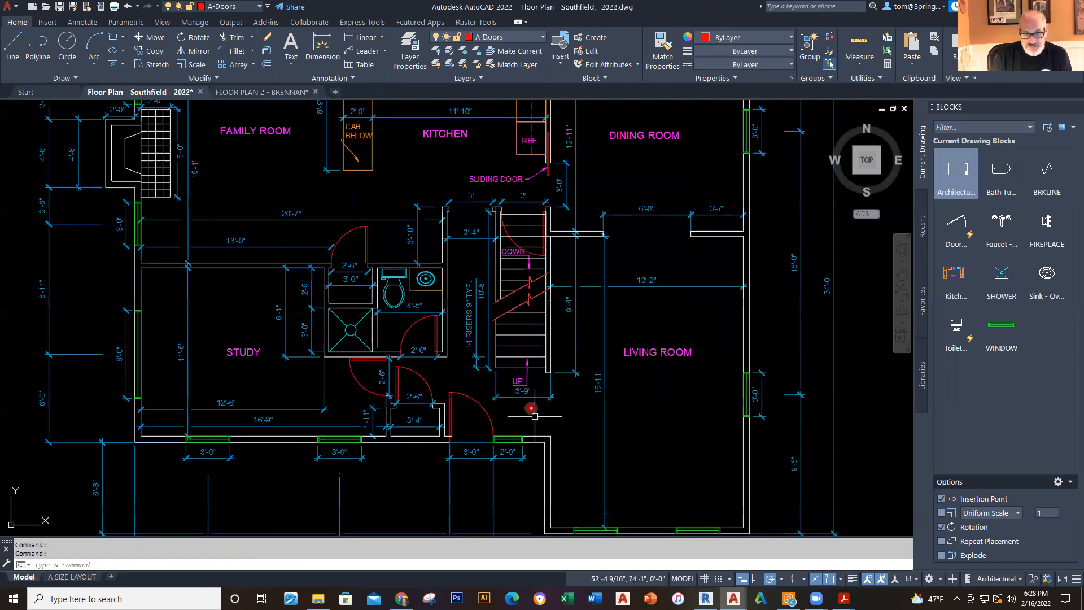
middle_drag(583, 419, 572, 417)
scroll(546, 416, up, 2)
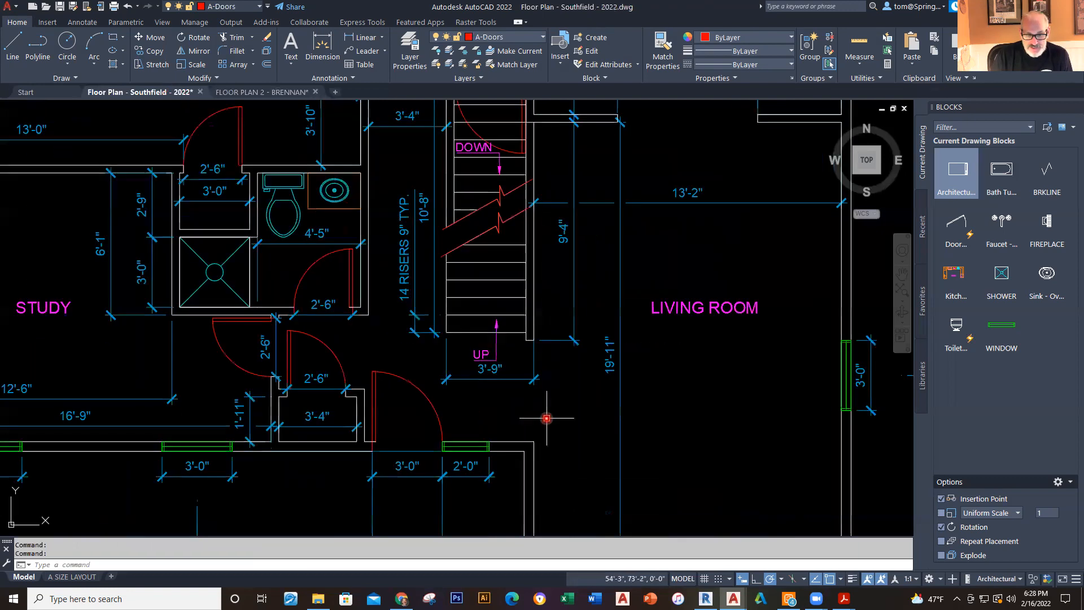
click(446, 322)
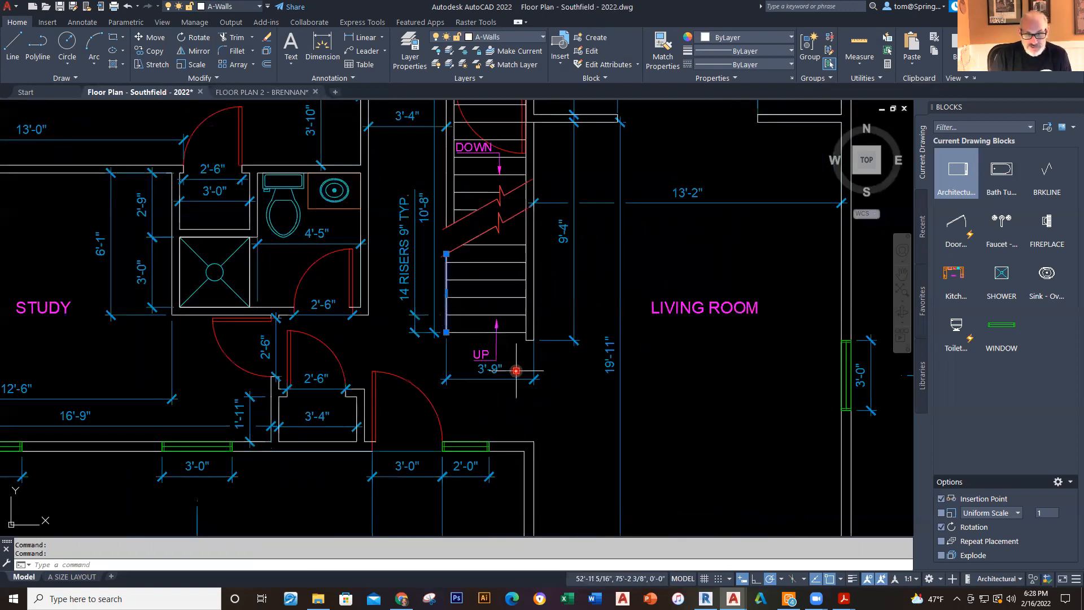
key(Escape)
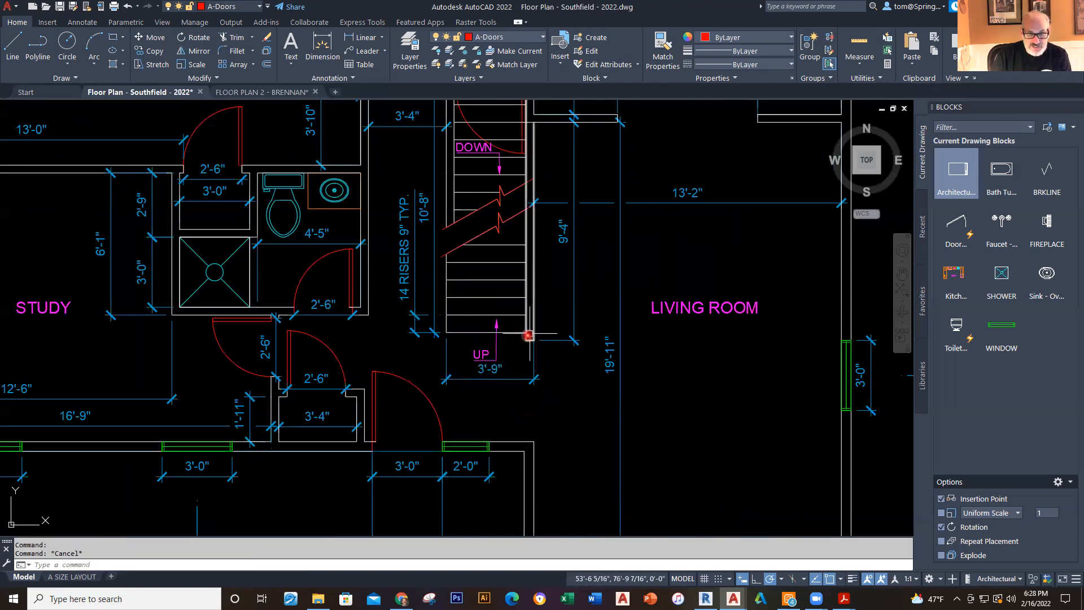
middle_drag(477, 328, 482, 396)
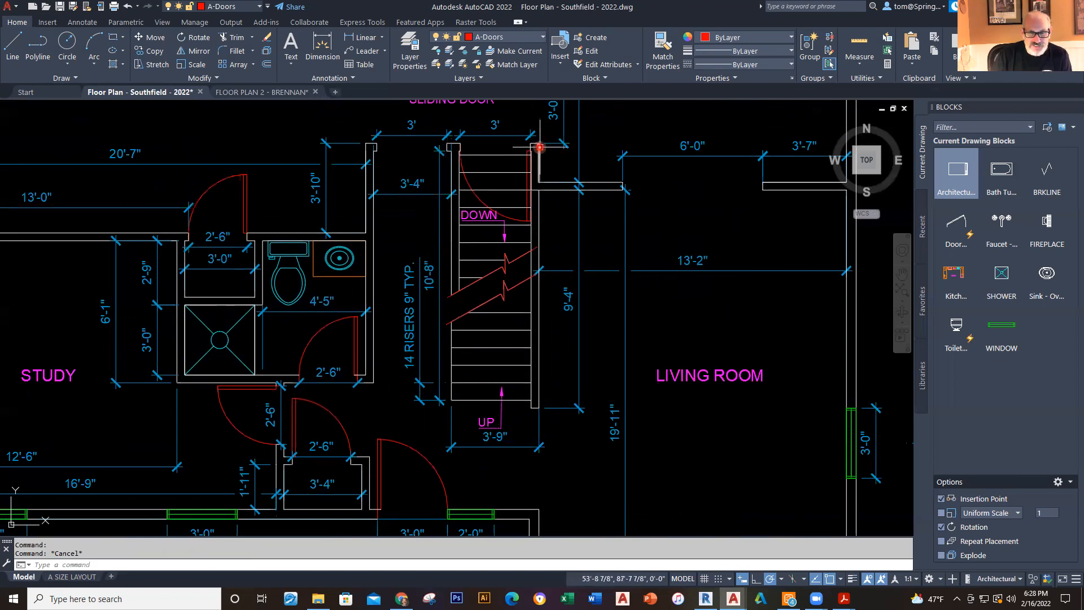
scroll(535, 154, up, 4)
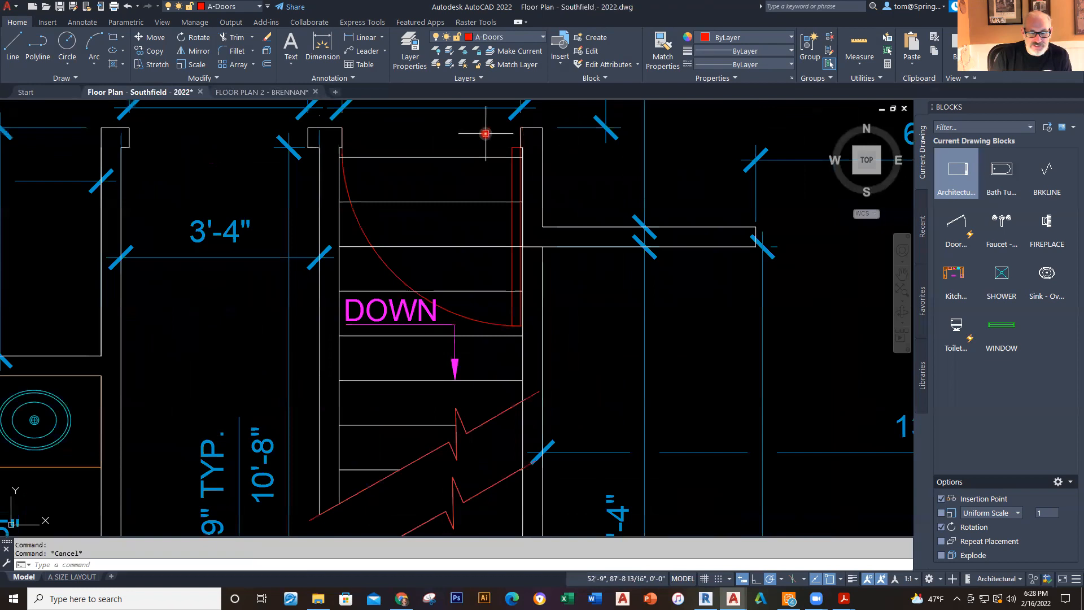
scroll(482, 136, down, 4)
middle_drag(469, 158, 462, 196)
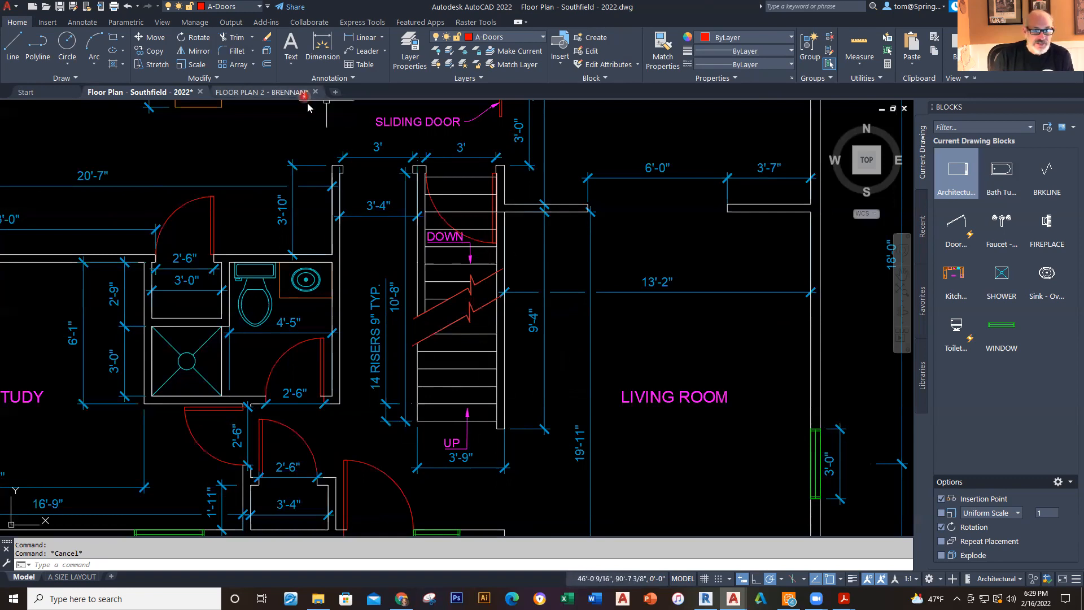
click(294, 93)
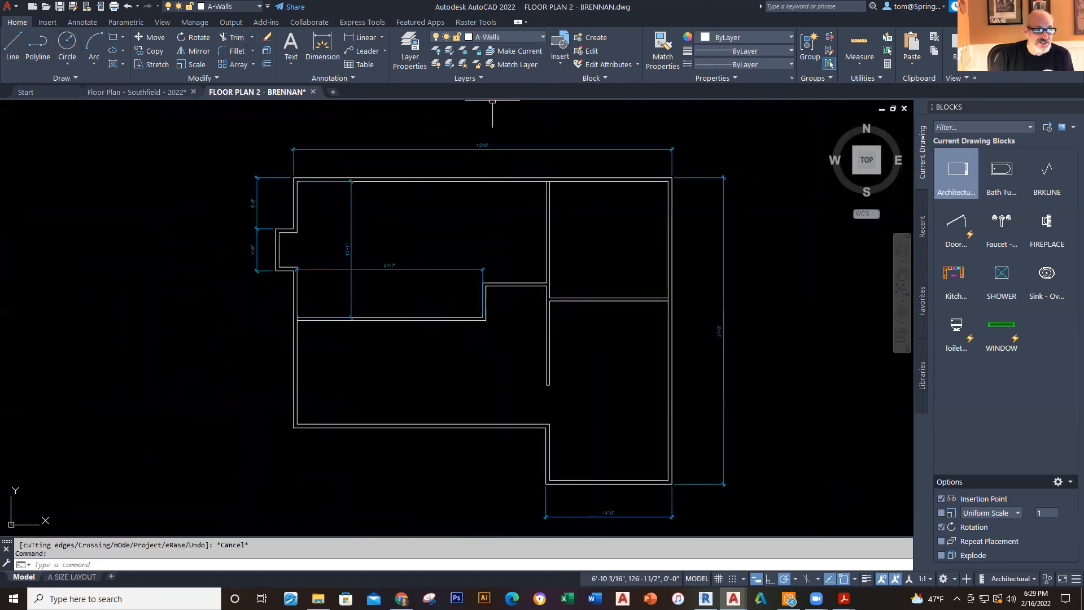
Step: Draw a line starting 3'9" left of the wall stub's lower-right corner, up to the midpoint of the short horizontal wall above
click(23, 50)
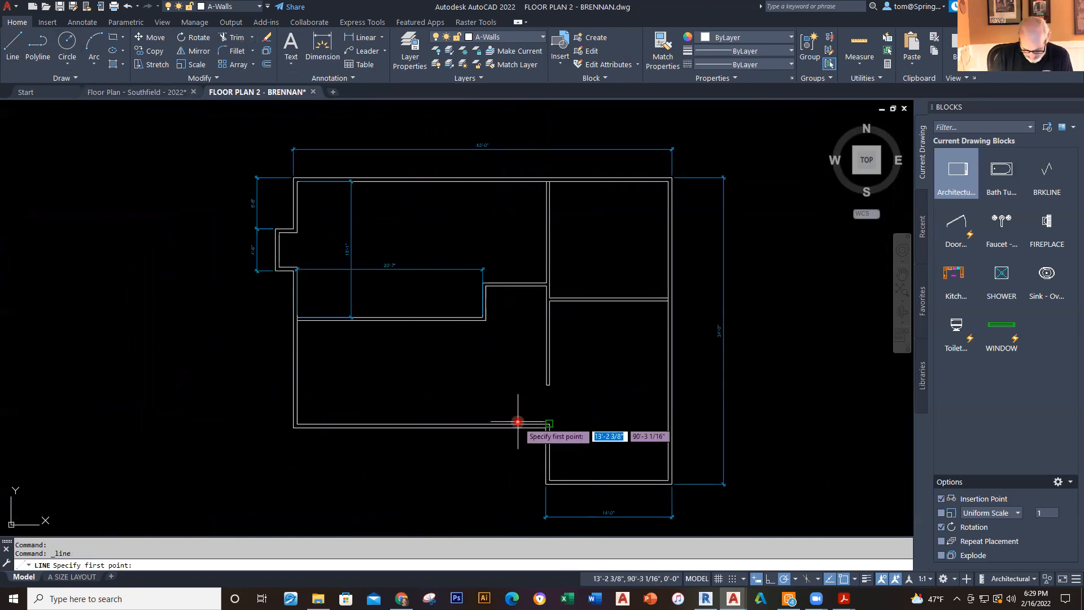
scroll(517, 421, up, 4)
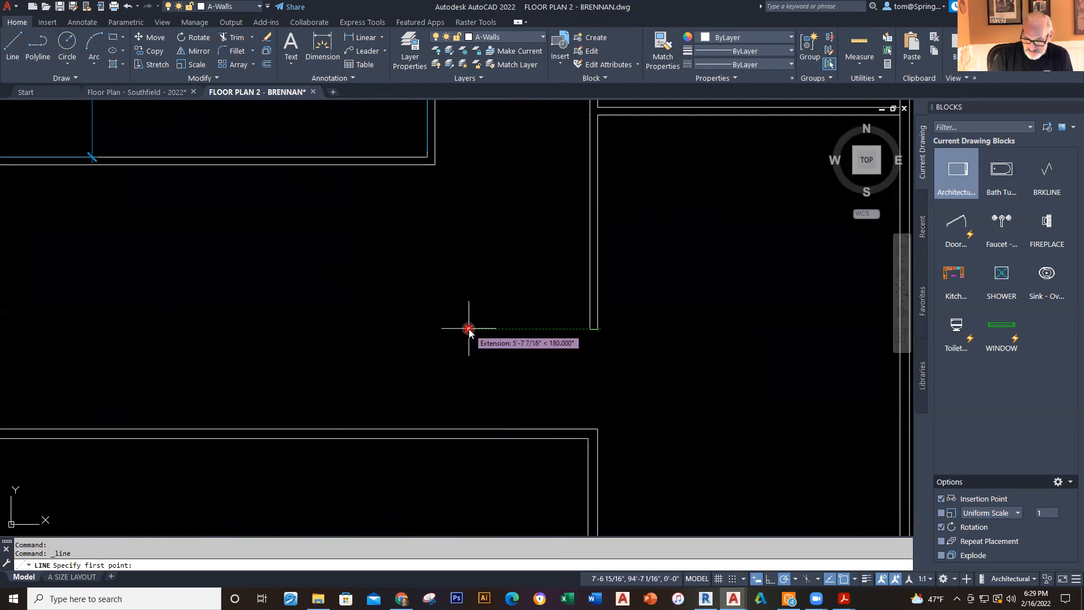
text(3'9)
key(Return)
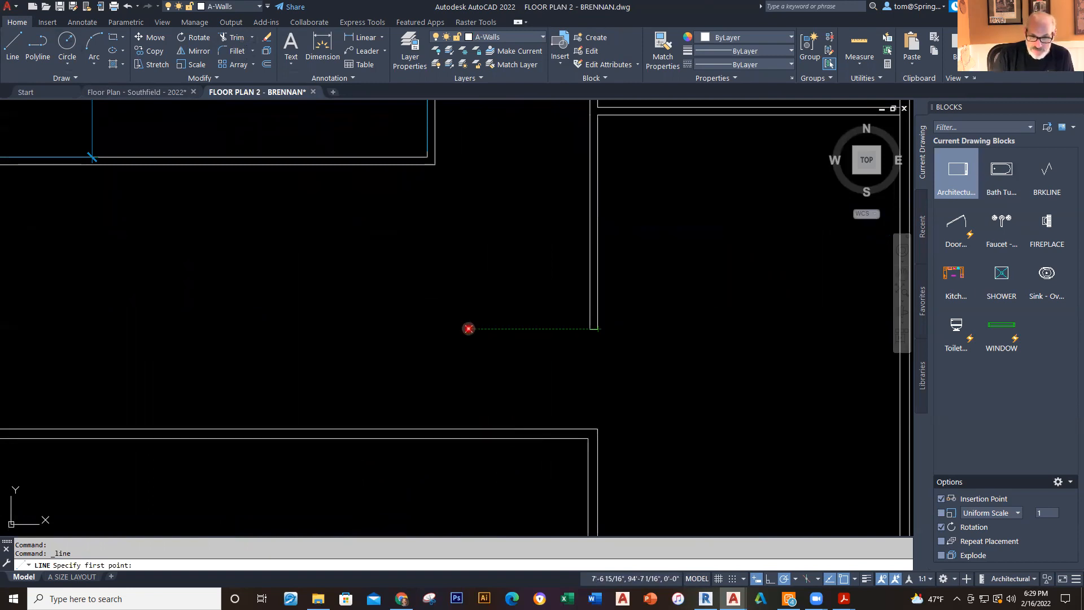
scroll(525, 203, down, 4)
scroll(526, 197, down, 3)
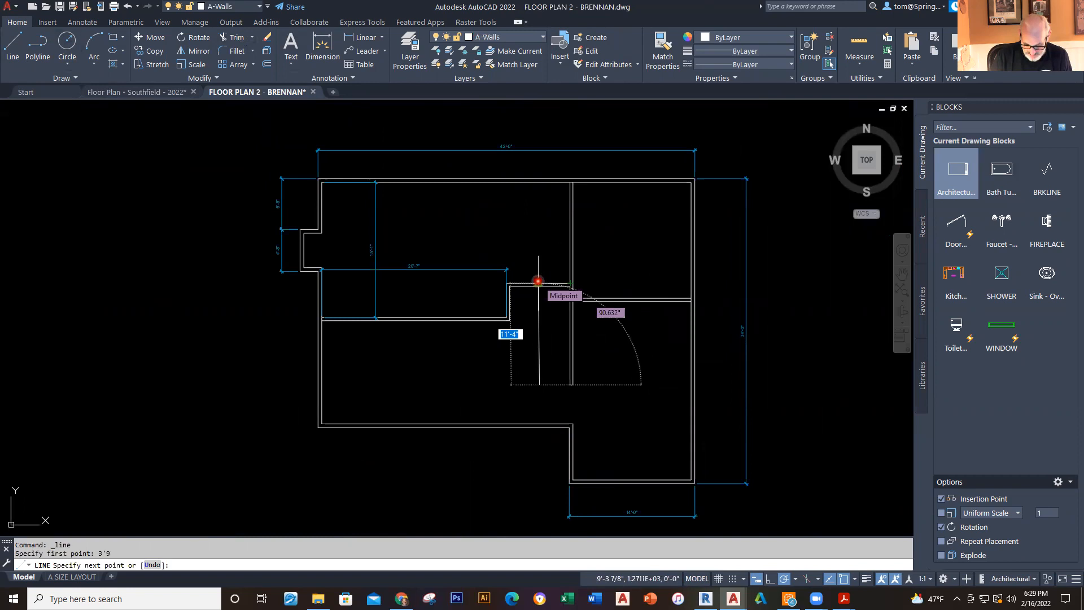
click(538, 281)
key(Escape)
key(Escape)
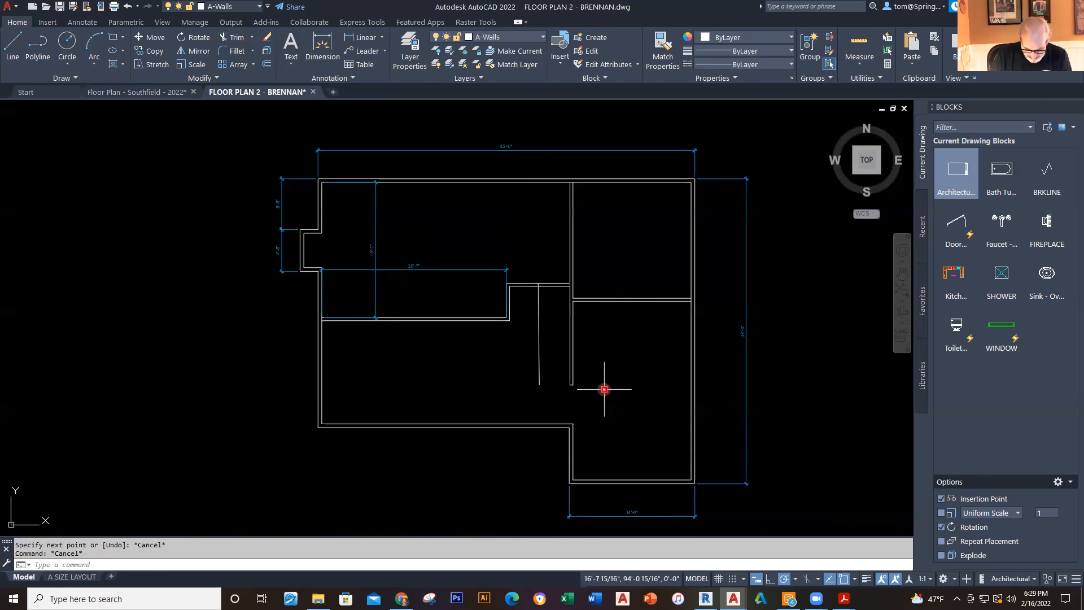
Step: On the Dimensions layer, add a horizontal linear dimension below the stairs from the stair line's lower end to the wall stub's lower-right corner
scroll(572, 323, up, 2)
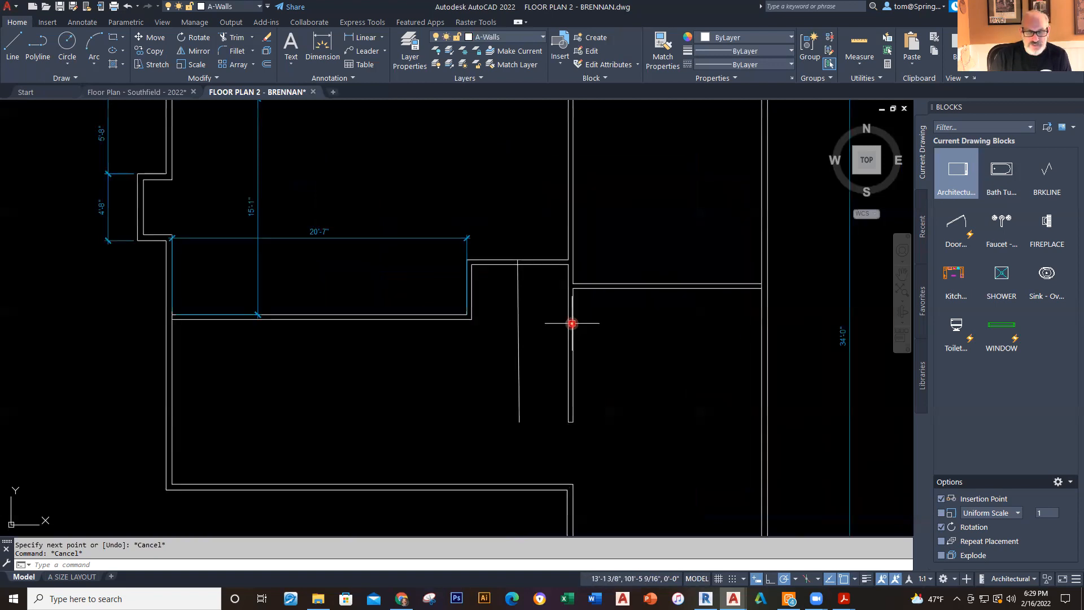
click(540, 38)
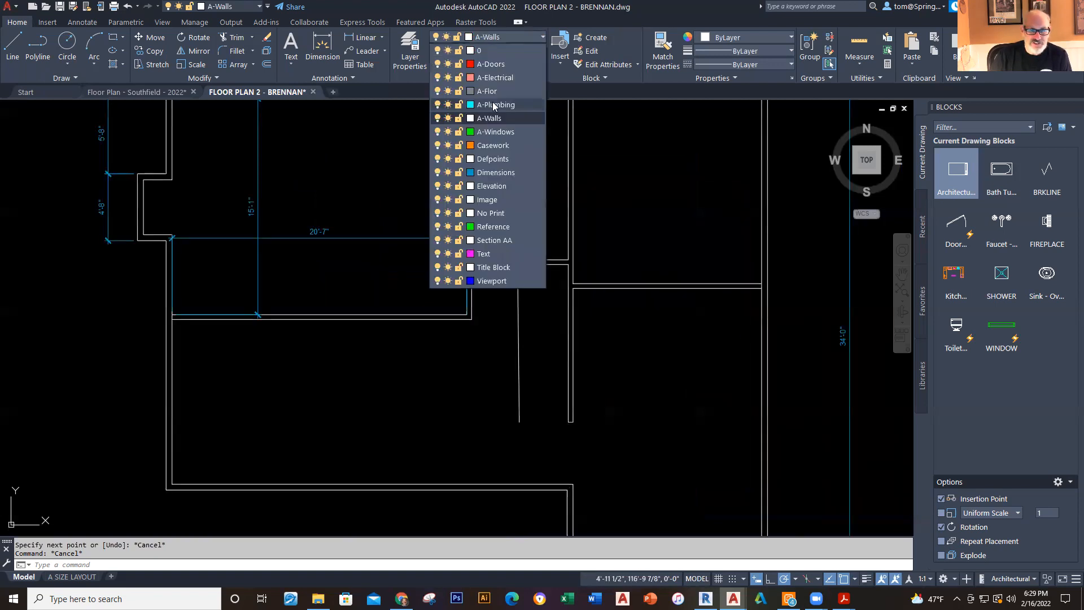
click(495, 172)
click(361, 37)
scroll(587, 452, up, 2)
scroll(587, 452, up, 3)
click(316, 334)
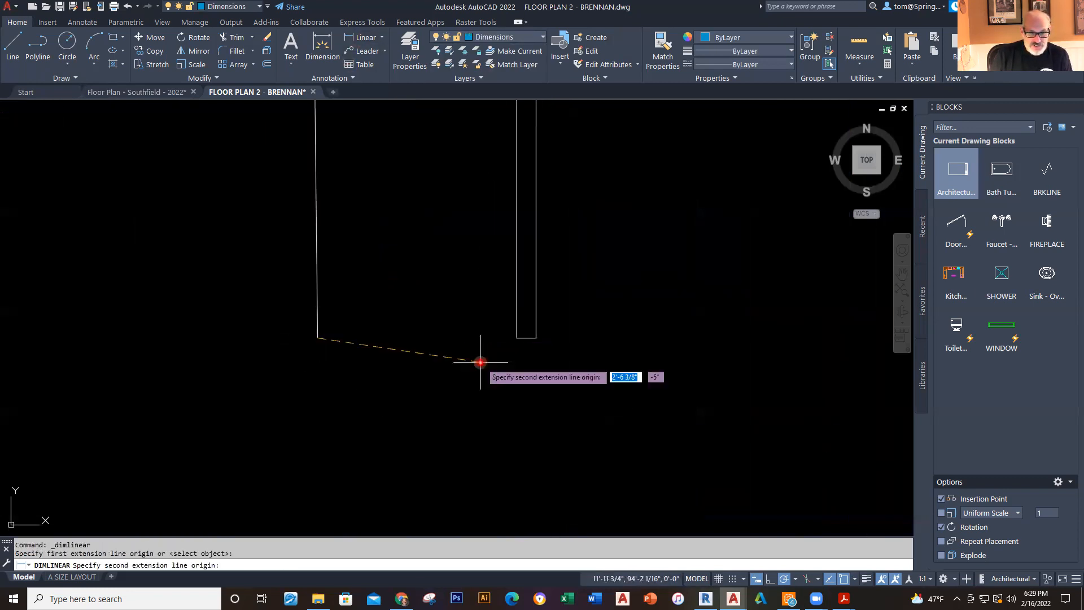
click(528, 335)
click(537, 432)
scroll(618, 261, down, 5)
scroll(618, 261, up, 3)
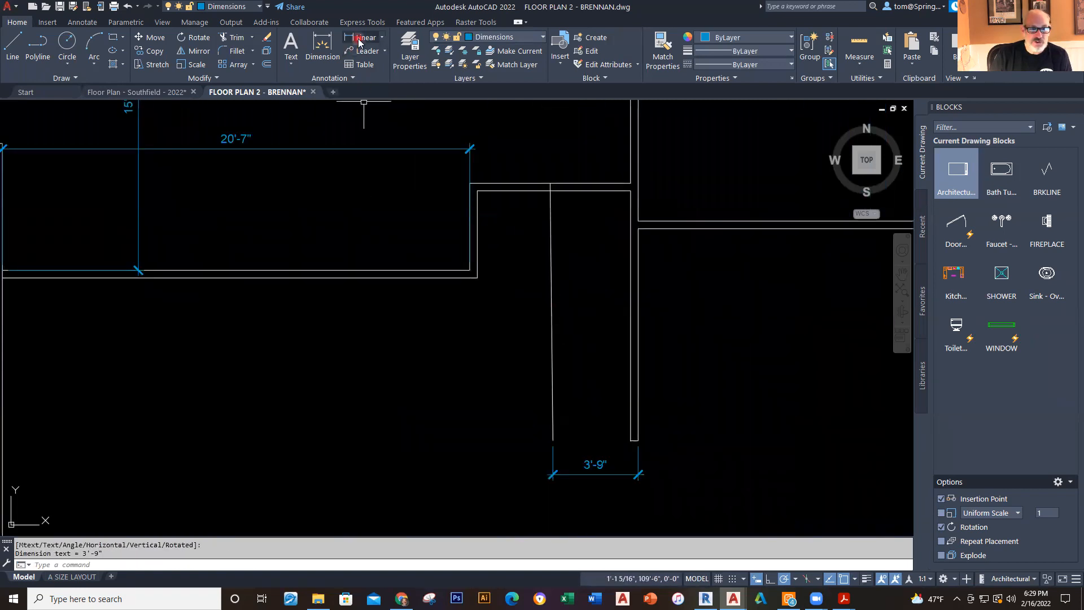
Step: Add a linear dimension between the stepped wall's inside corner and the stair line's upper end, placed inside the passage
click(358, 42)
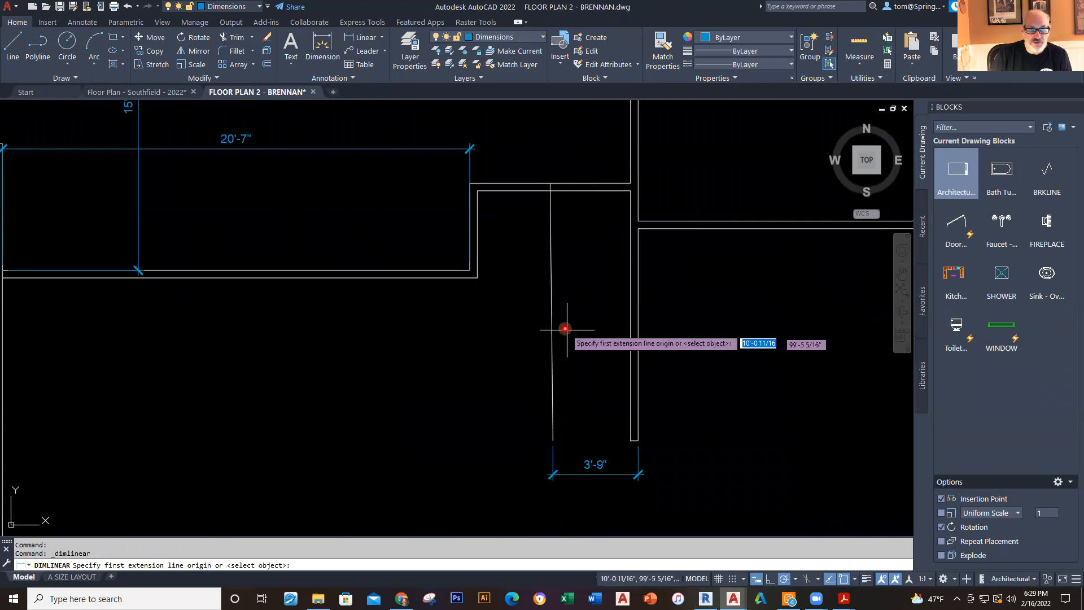
click(477, 193)
click(550, 186)
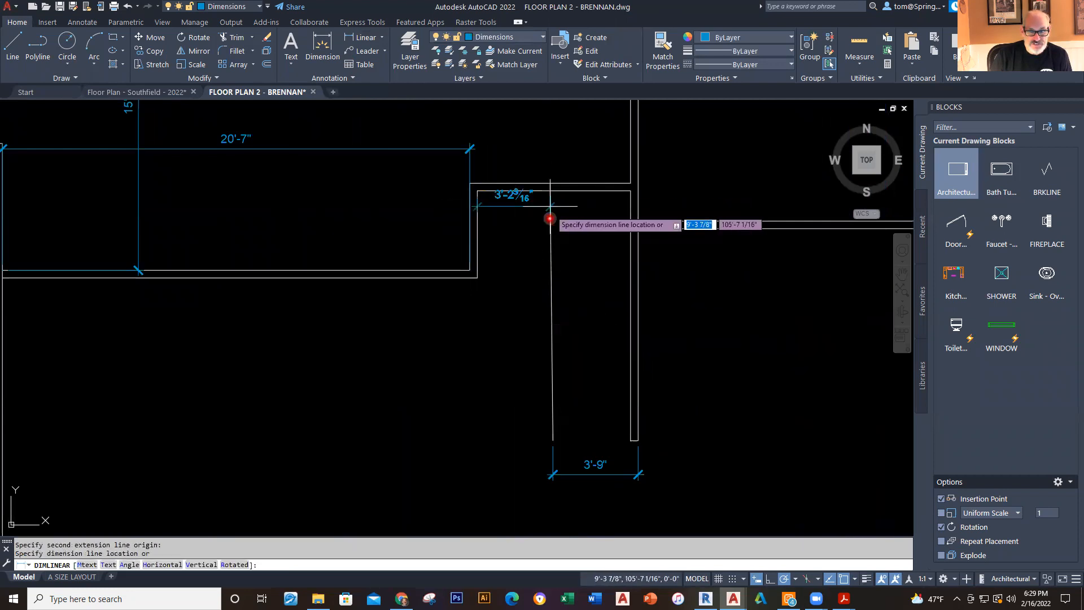
click(551, 321)
scroll(570, 249, up, 2)
scroll(631, 417, down, 2)
scroll(598, 409, up, 2)
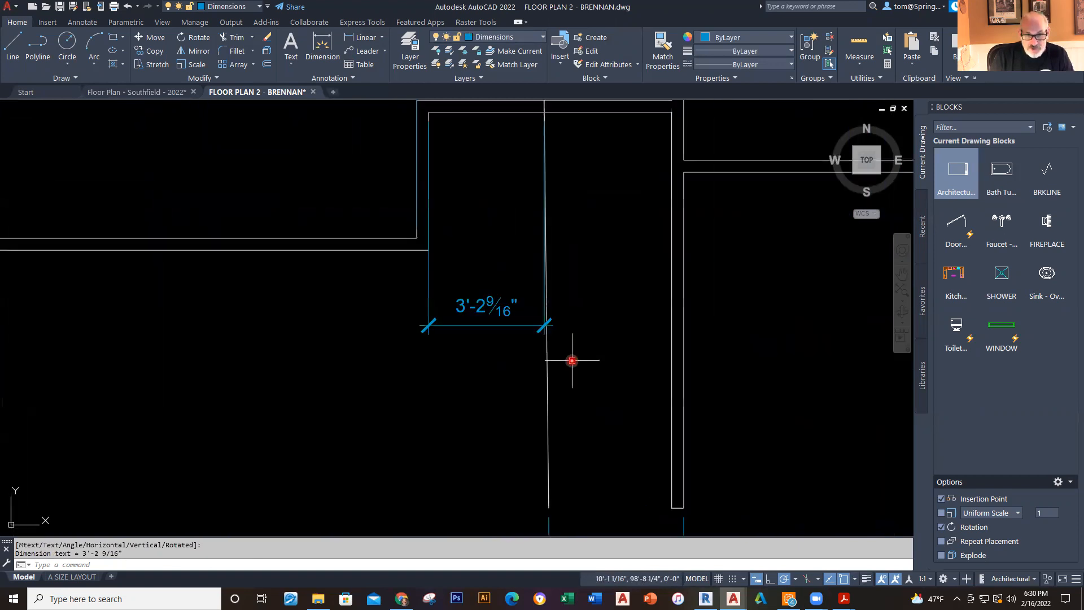
scroll(572, 360, down, 4)
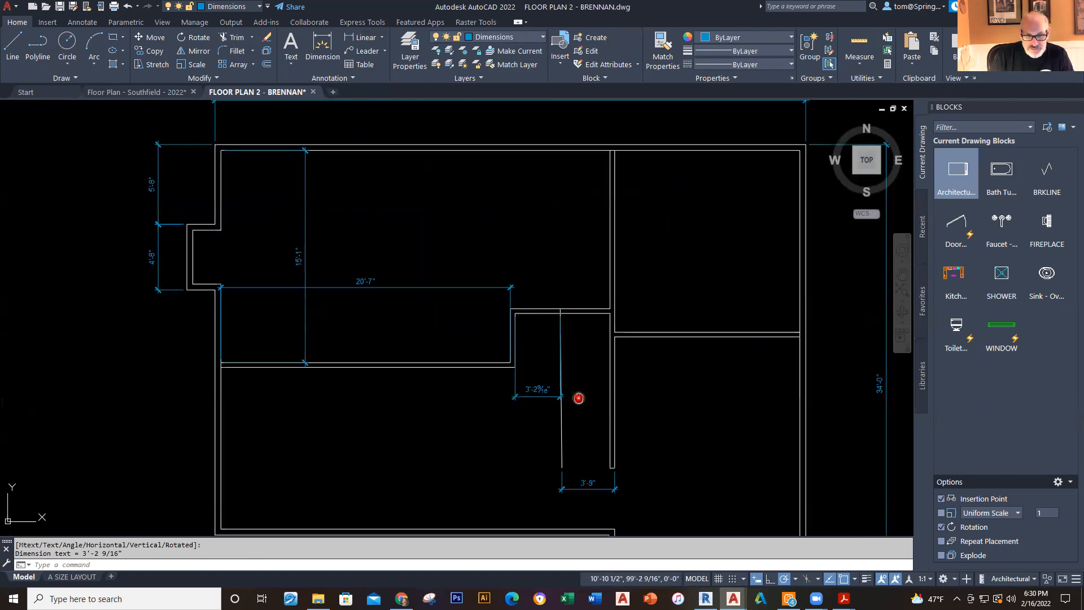
scroll(579, 398, up, 3)
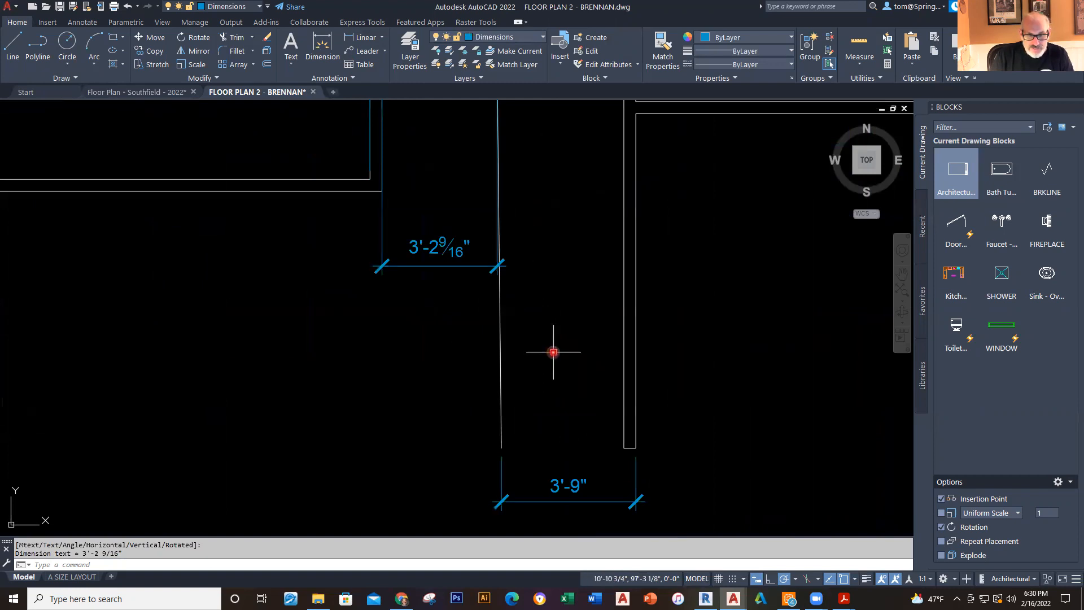
mouse_move(554, 352)
middle_down()
mouse_move(535, 454)
mouse_move(536, 359)
middle_up()
scroll(537, 448, down, 2)
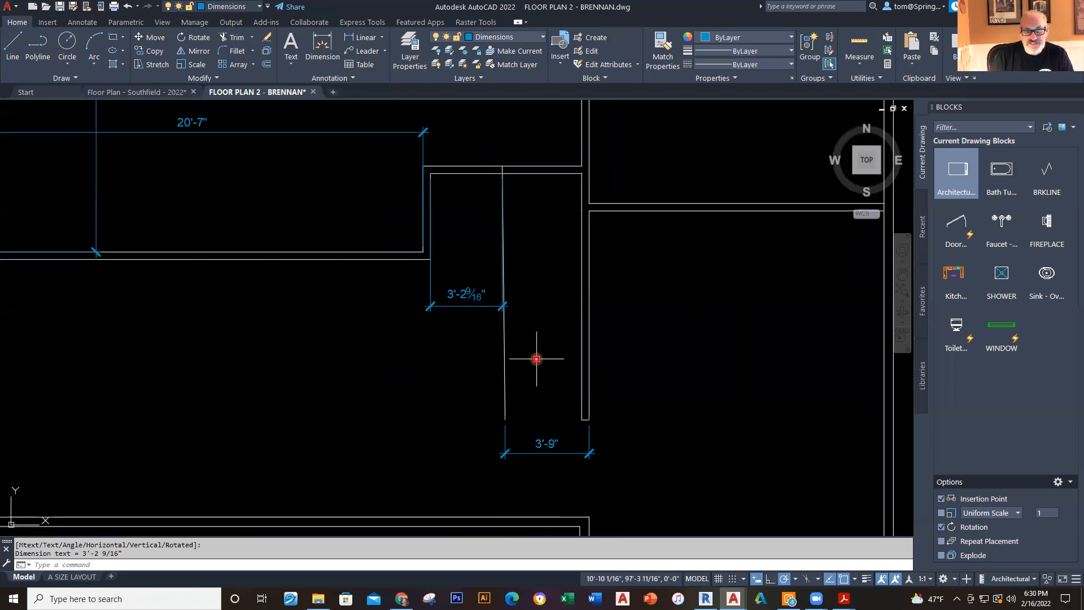
Step: Delete the slanted stair line and redraw it on A-Walls as a vertical polyline from 3'9" left of the stub's lower-right corner up to the wall
click(504, 373)
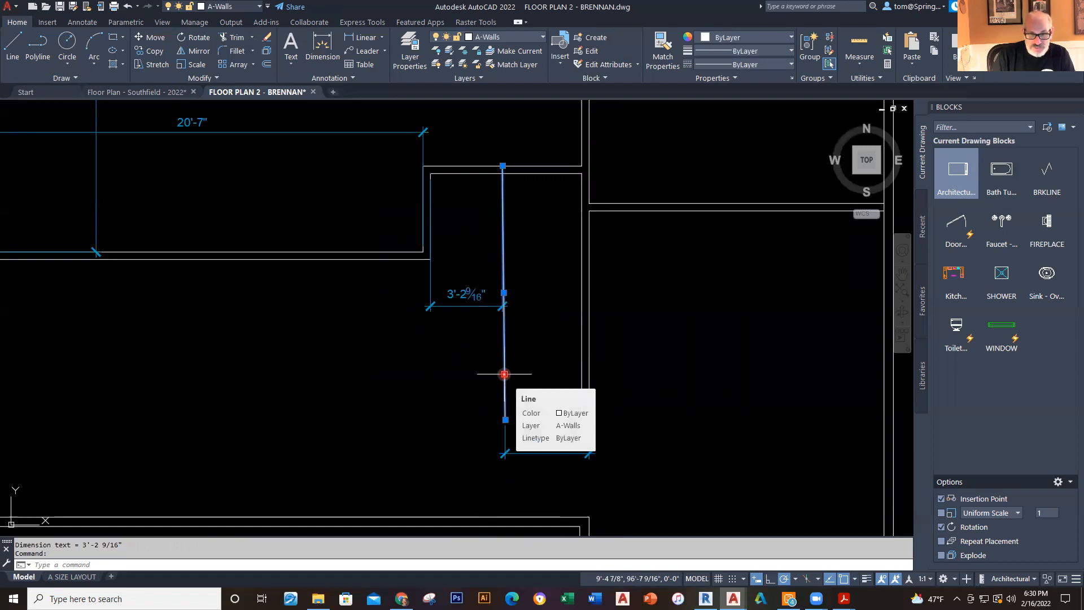
key(Delete)
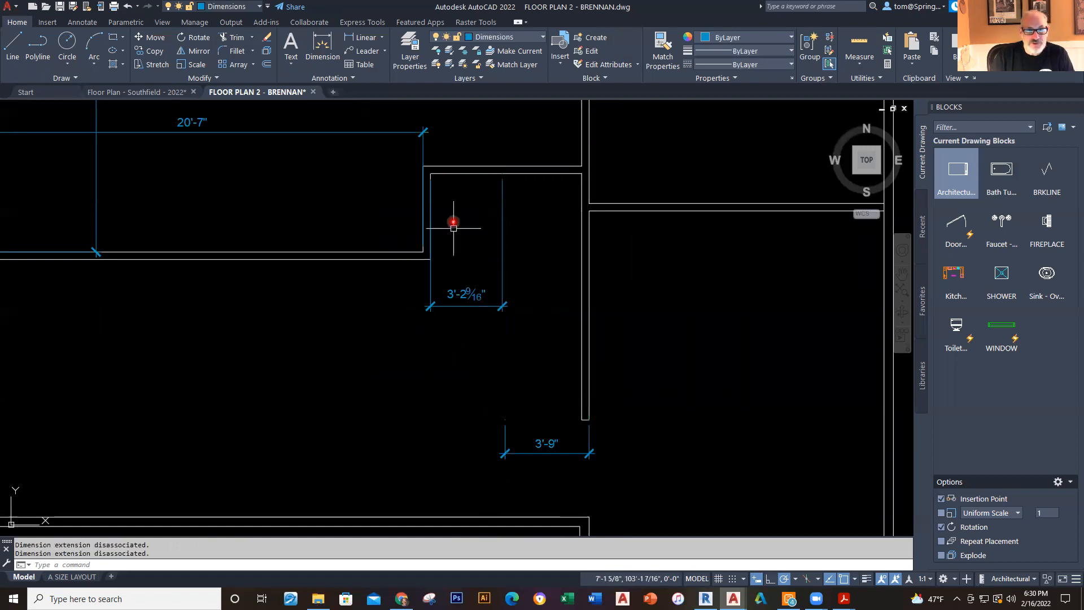
click(540, 37)
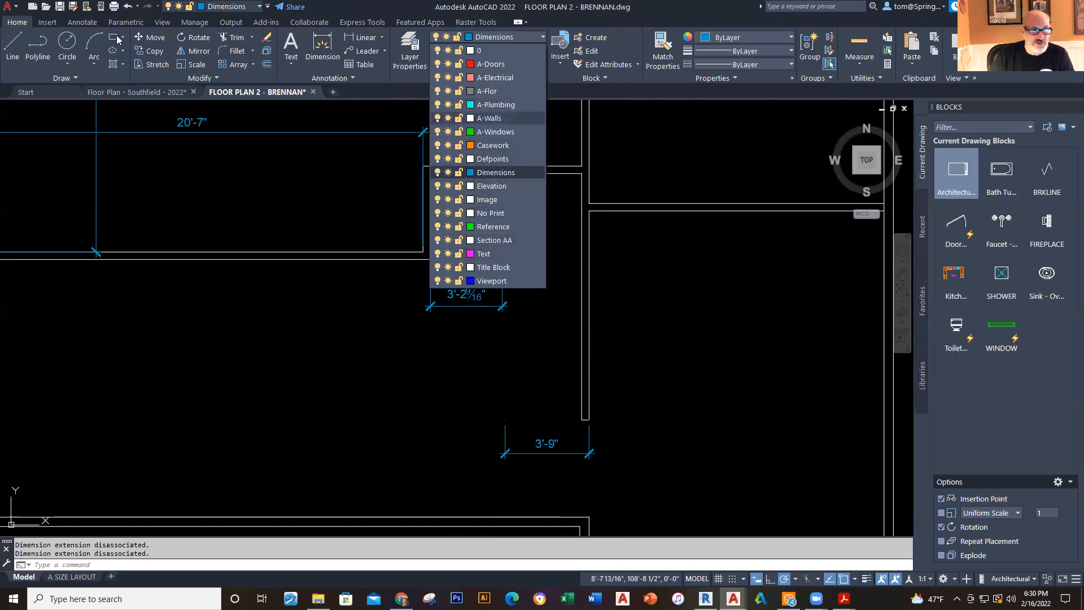
click(37, 45)
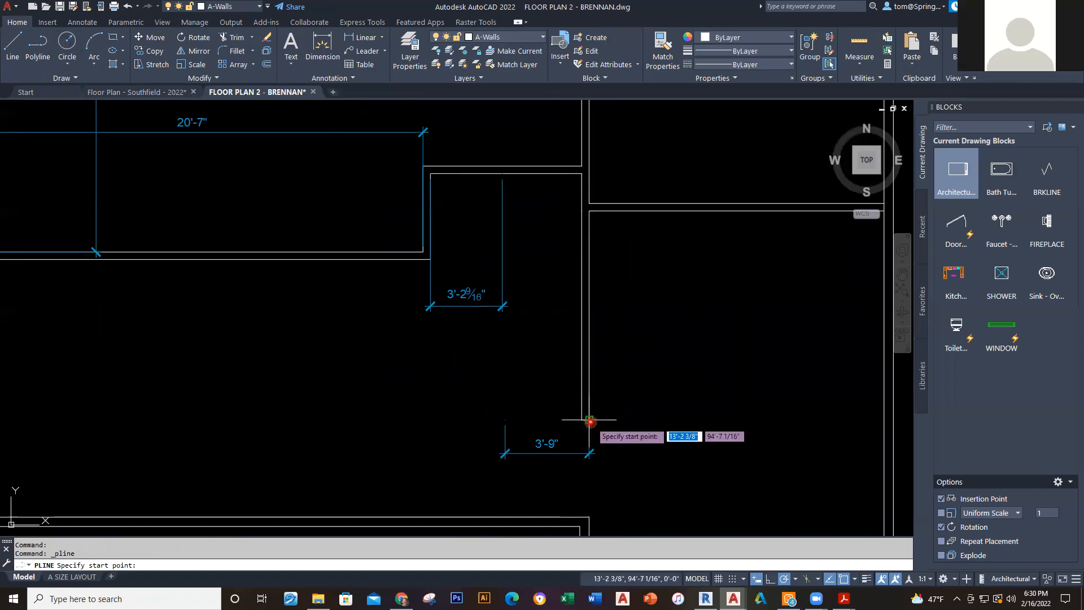
text(3'9)
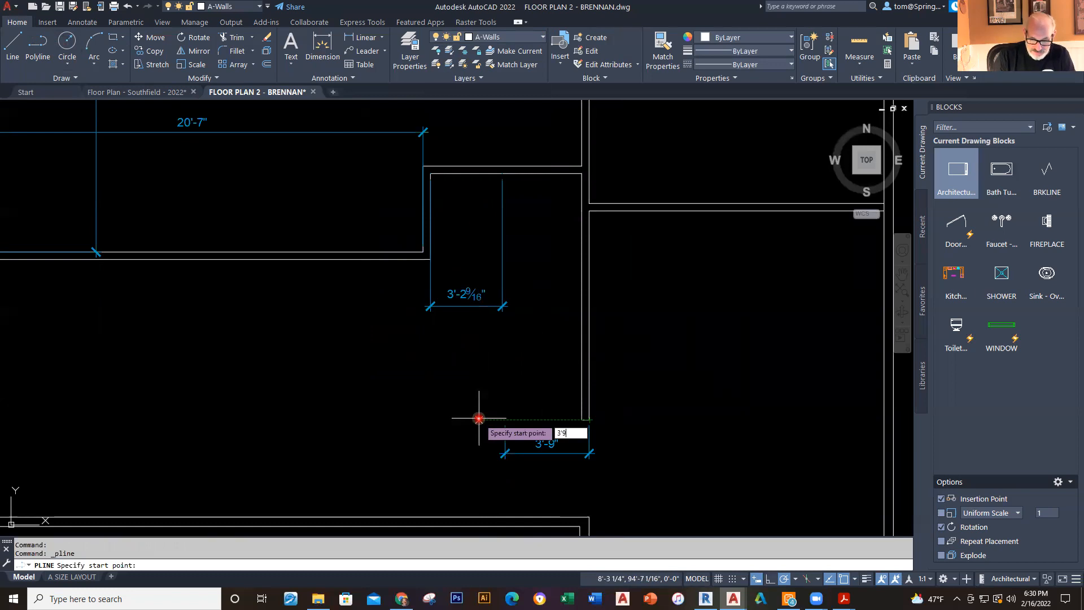
key(Return)
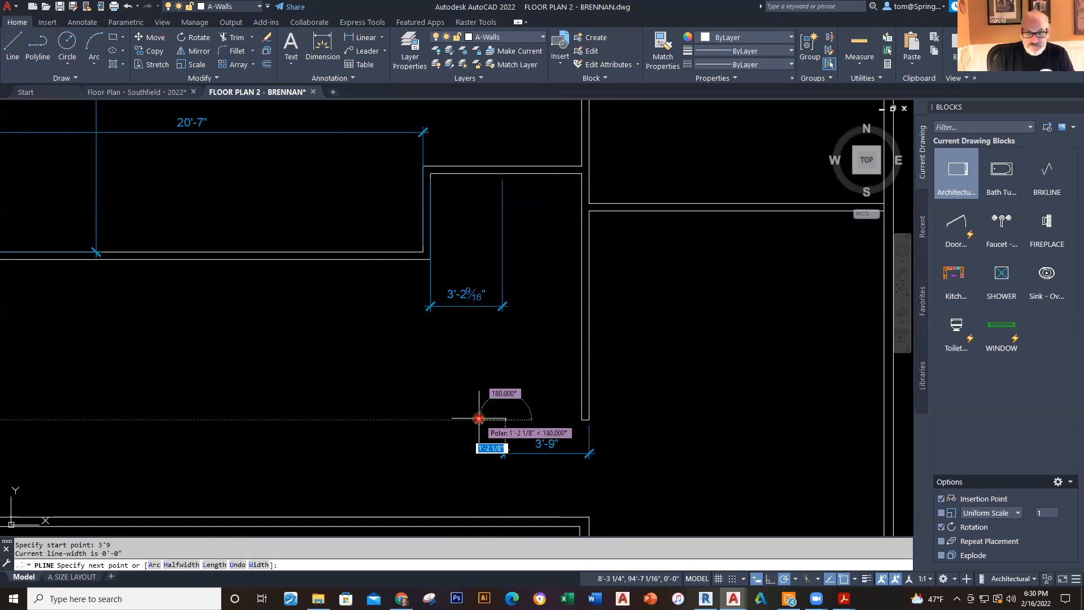
scroll(504, 190, up, 3)
scroll(502, 190, up, 2)
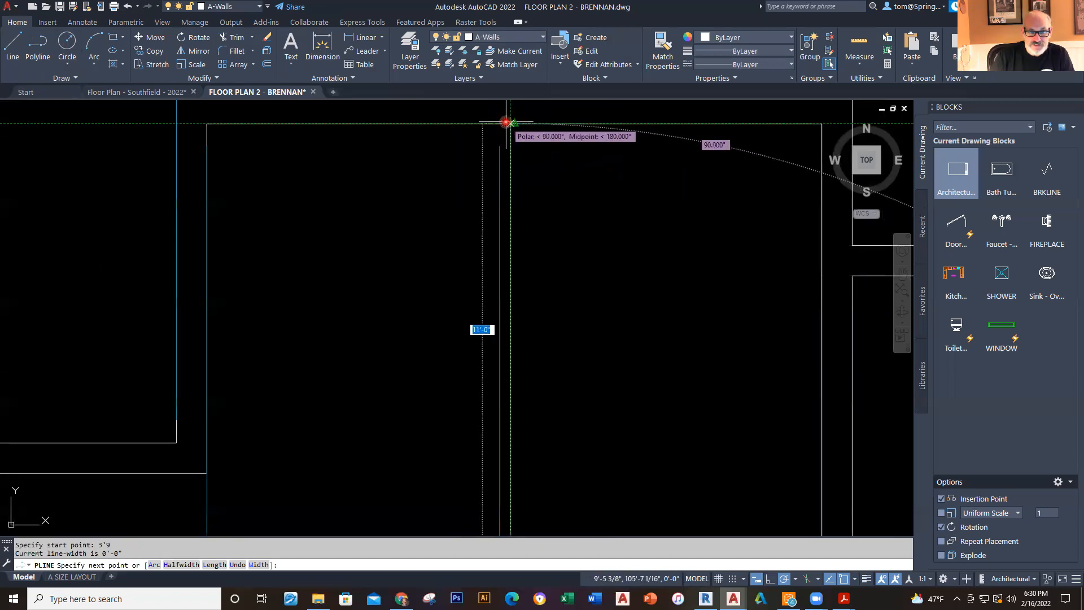
key(Escape)
key(Escape)
Step: Stretch the passage dimension's right extension origin onto the upper end of the new vertical stair line
scroll(538, 234, down, 6)
middle_drag(533, 278, 485, 272)
scroll(485, 271, up, 4)
click(475, 278)
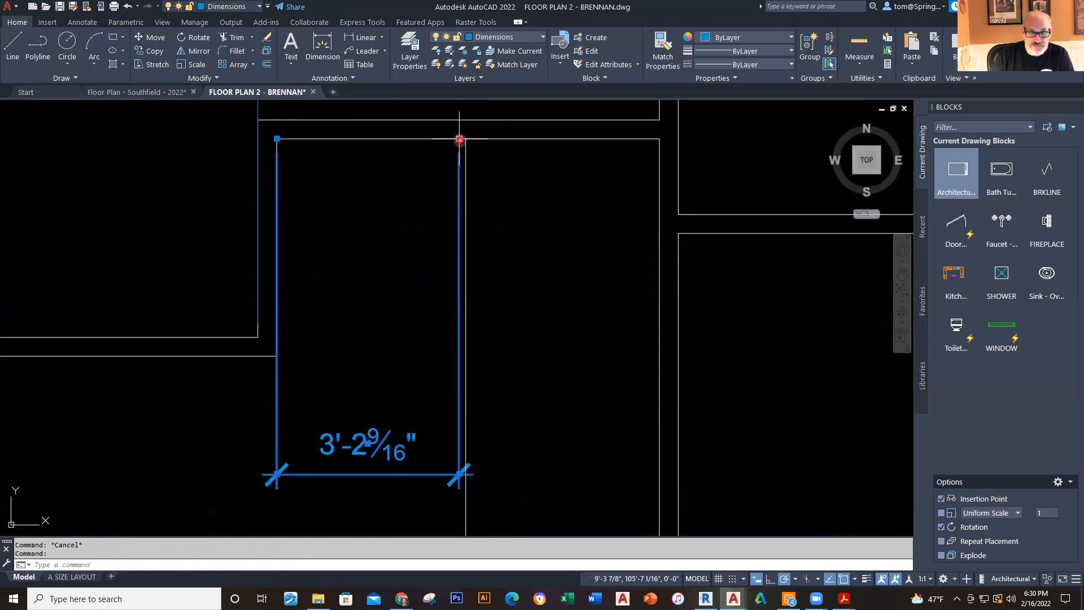
click(459, 139)
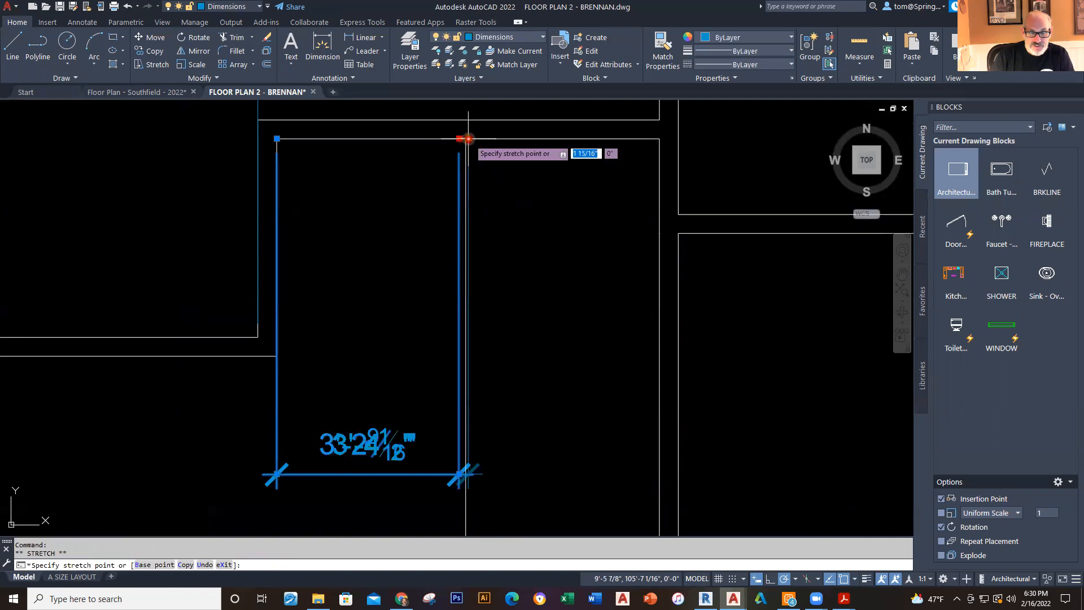
scroll(467, 138, up, 6)
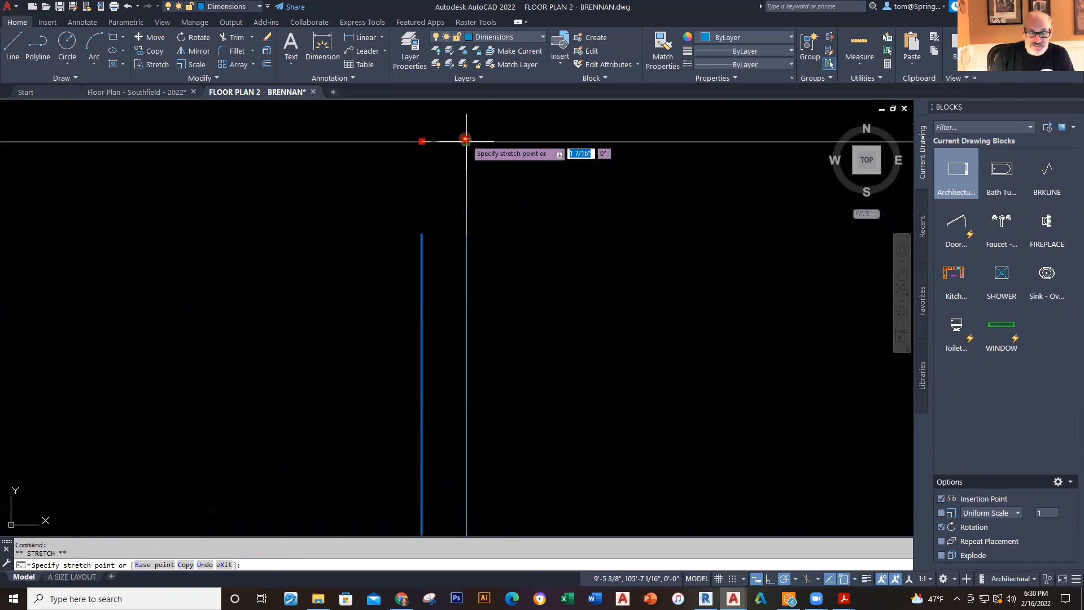
key(Escape)
key(Escape)
scroll(519, 296, down, 5)
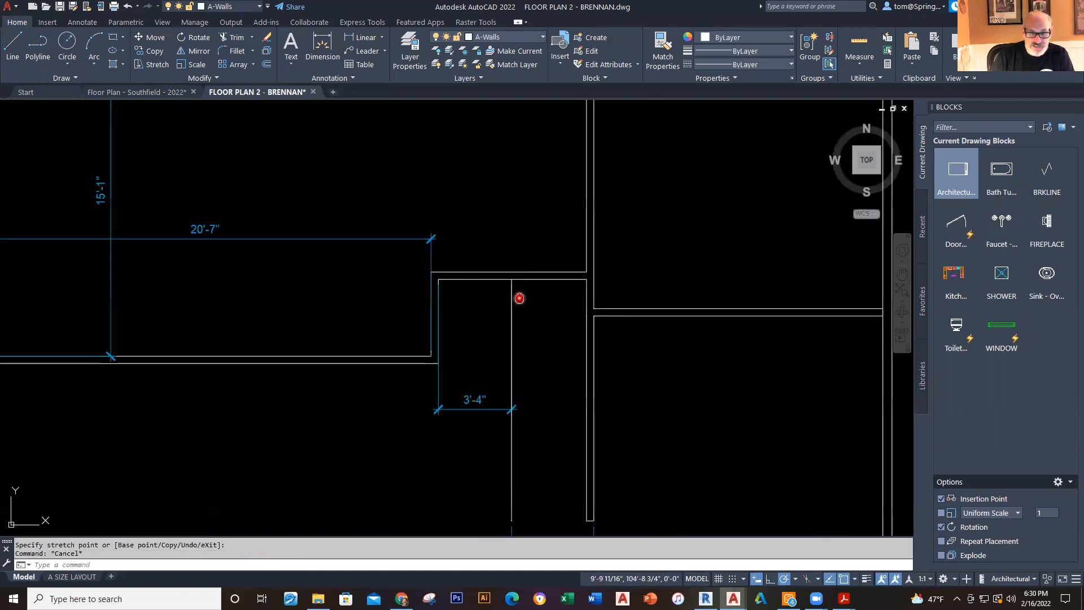
middle_drag(519, 298, 491, 244)
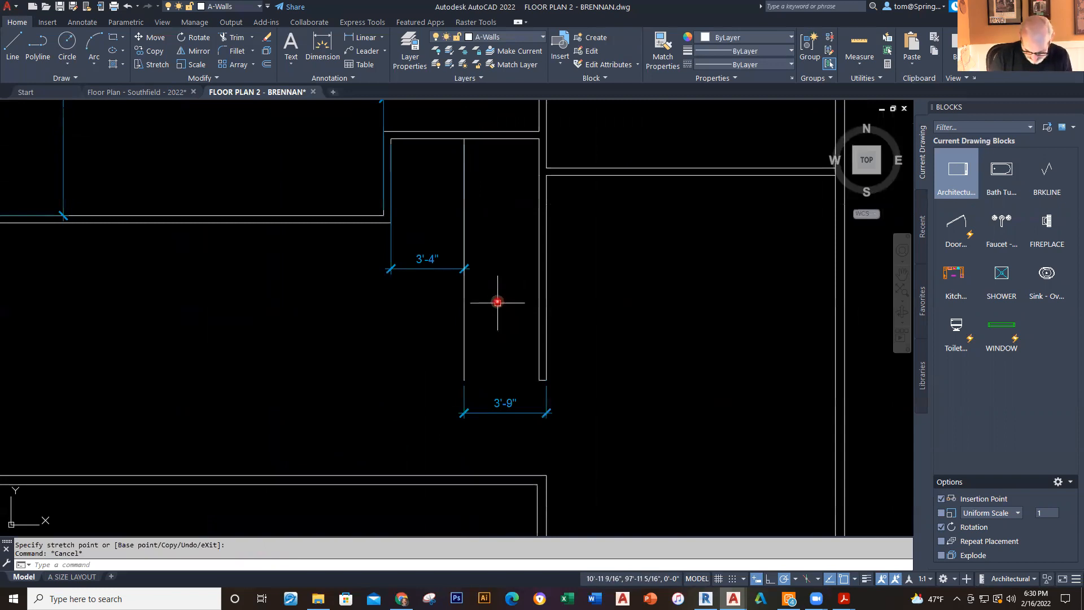
Step: Check the size and position of the opening at the head of the passage beside the stairs in the Floor Plan - Southfield drawing
click(157, 92)
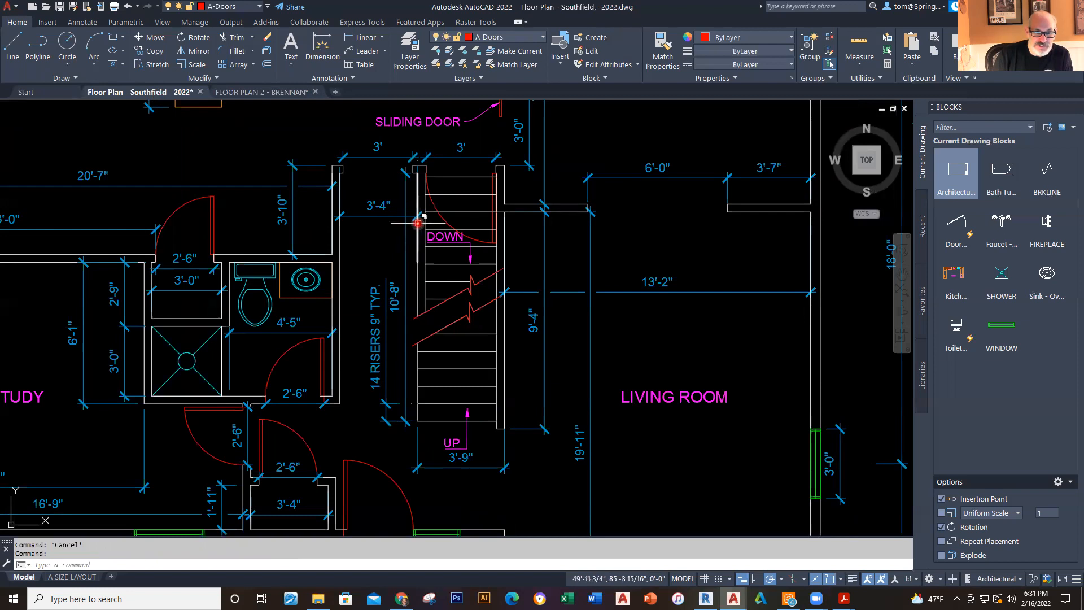
scroll(394, 178, up, 4)
middle_drag(394, 177, 395, 247)
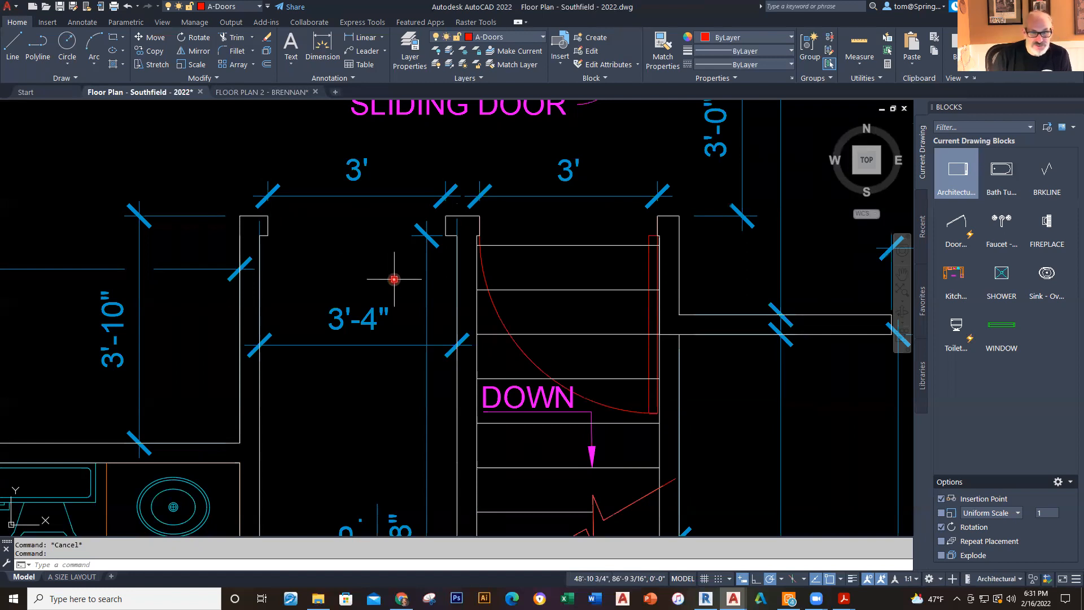
click(298, 91)
scroll(357, 249, down, 5)
scroll(416, 293, up, 5)
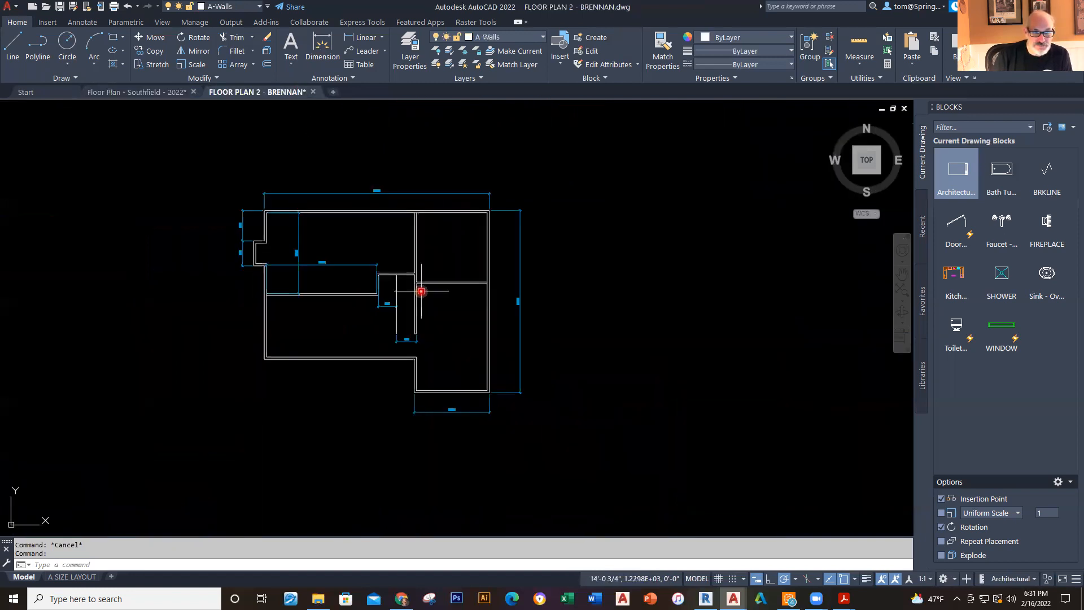
scroll(394, 280, up, 3)
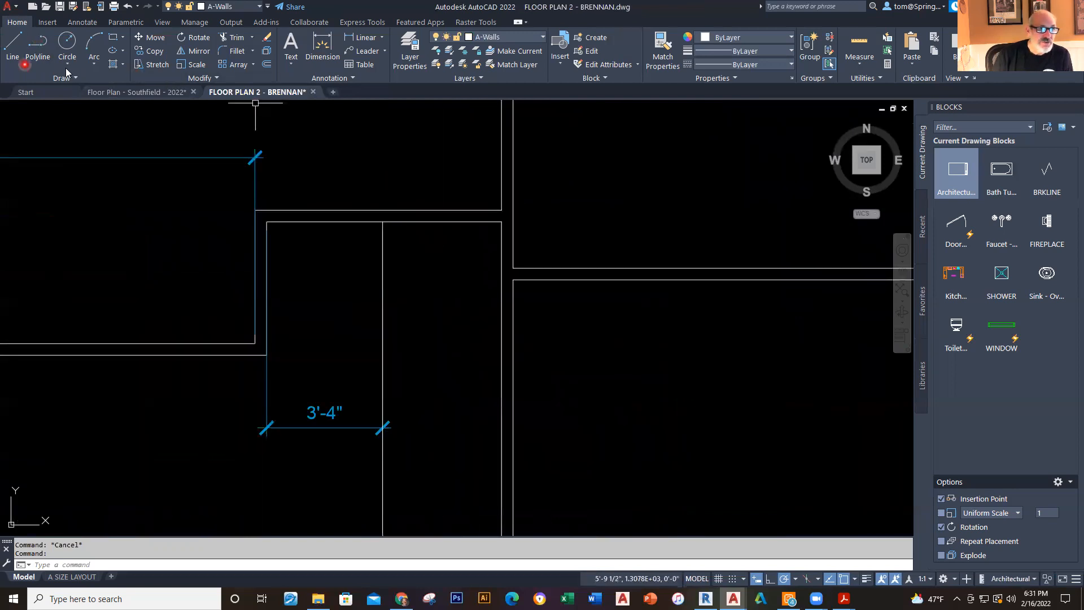
Step: Draw the passage opening's first jamb line across the wall above the passage, 2" in from the stepped wall's inside corner
click(12, 50)
scroll(314, 230, up, 2)
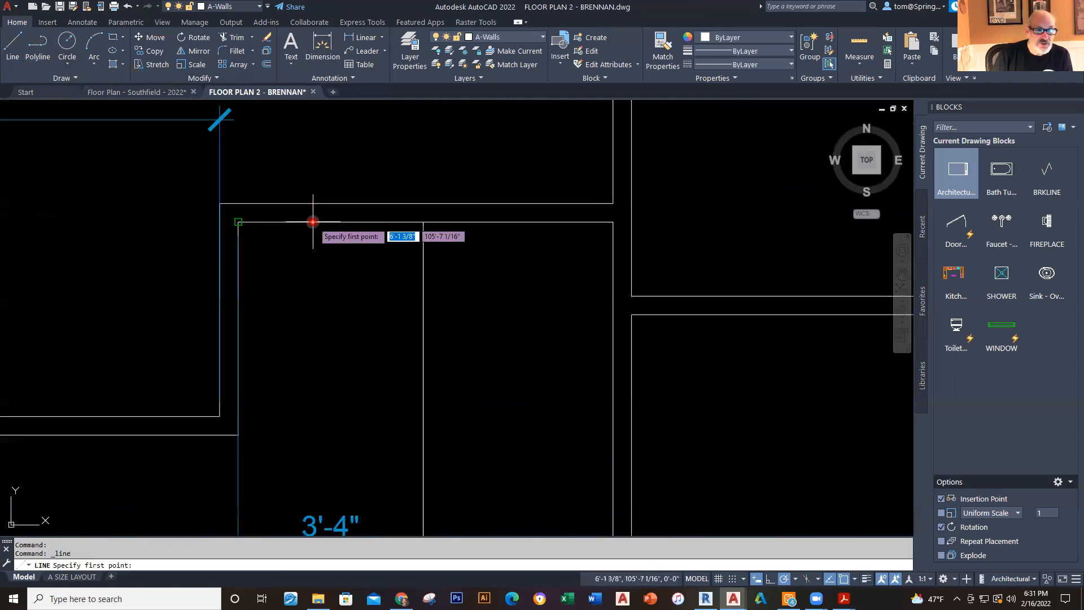
click(236, 203)
text(2)
key(Return)
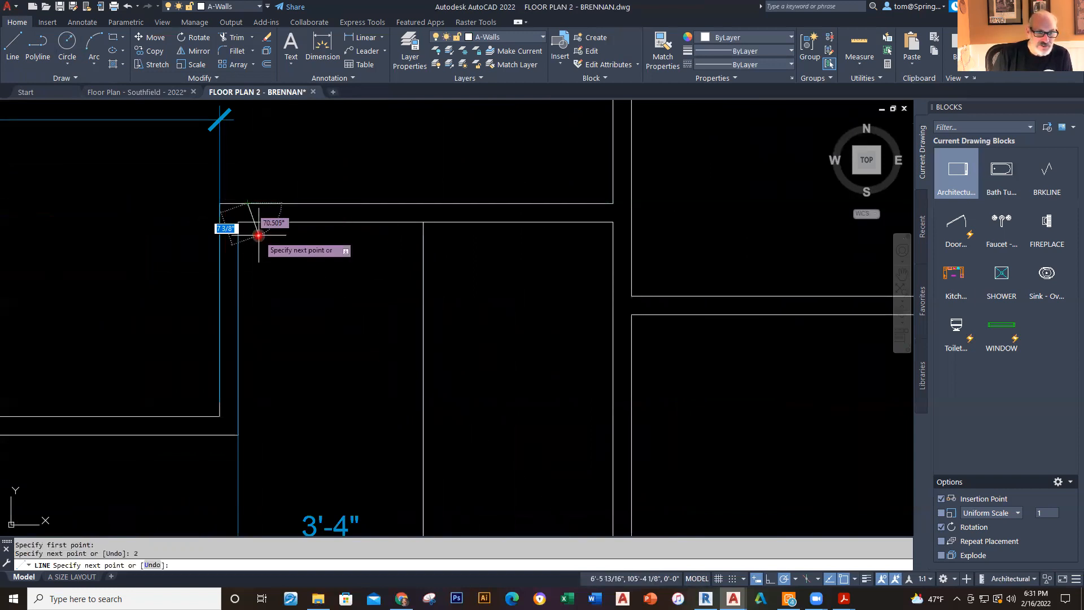
click(247, 222)
key(Escape)
right_click(299, 169)
click(315, 175)
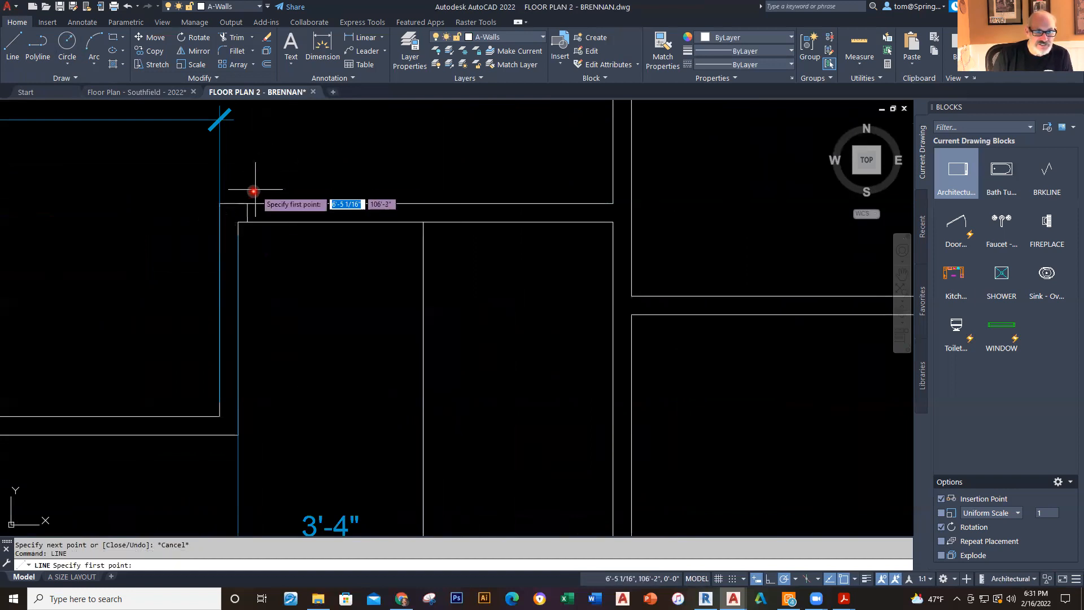
text(36)
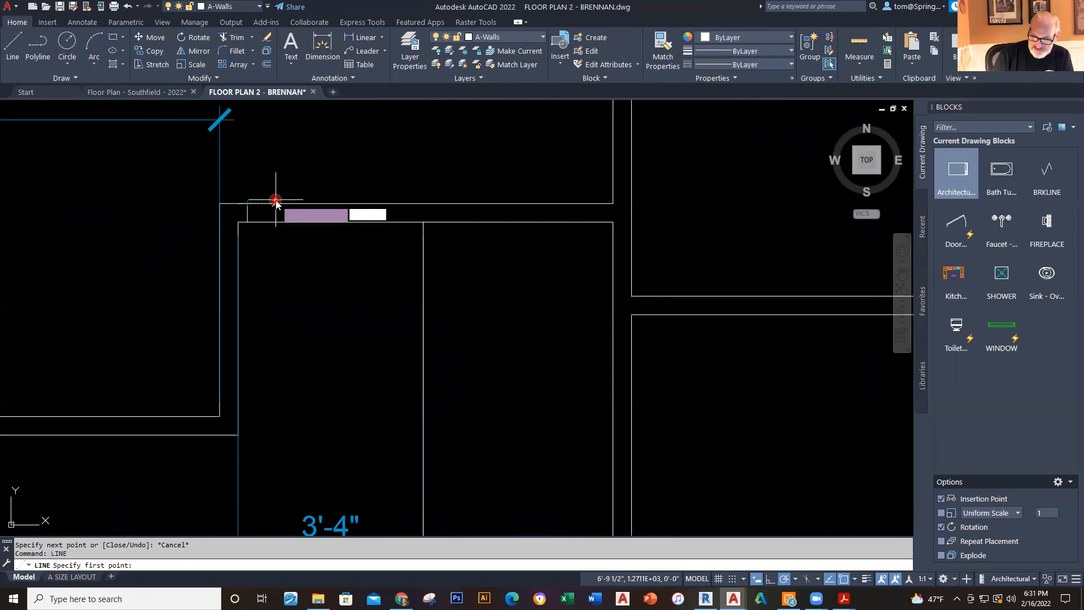
key(Return)
key(Escape)
Step: Draw the opening's second jamb line straight across the same wall, 36" to the right of the first jamb
right_click(428, 165)
click(449, 175)
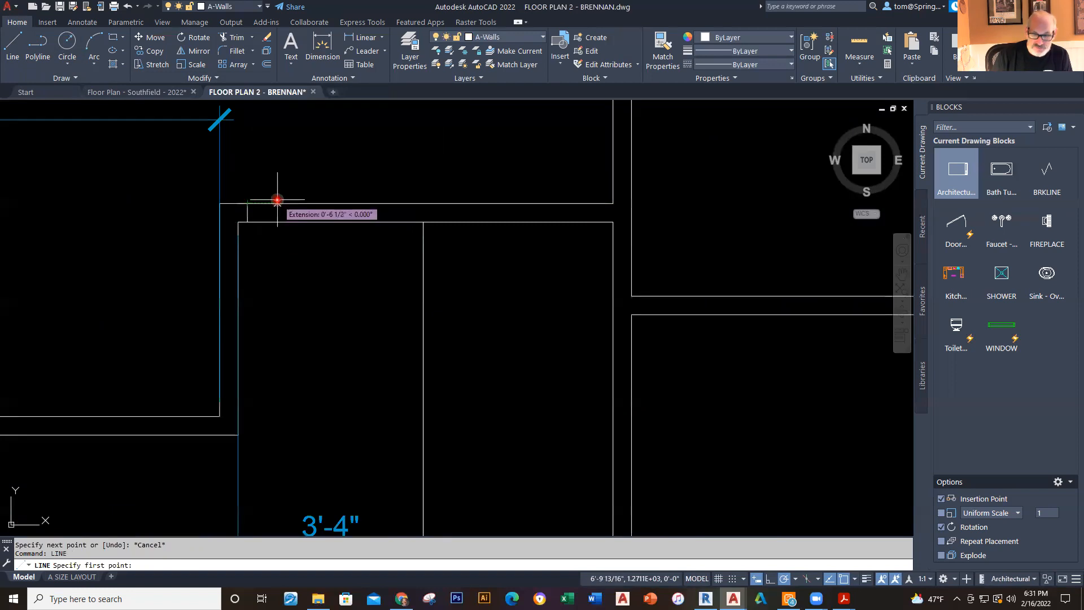
text(36)
key(Return)
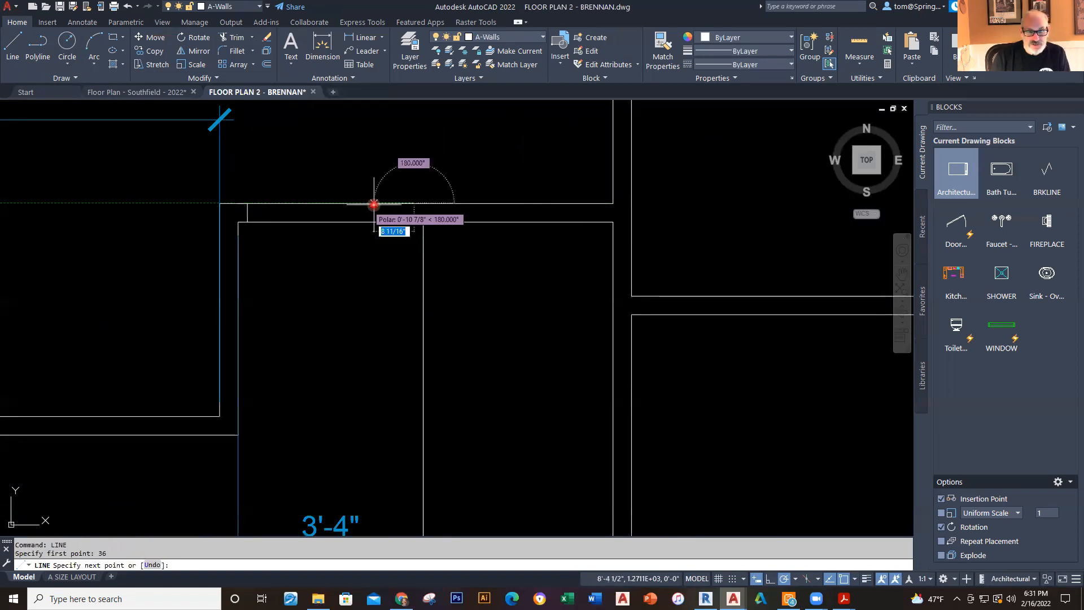
click(413, 224)
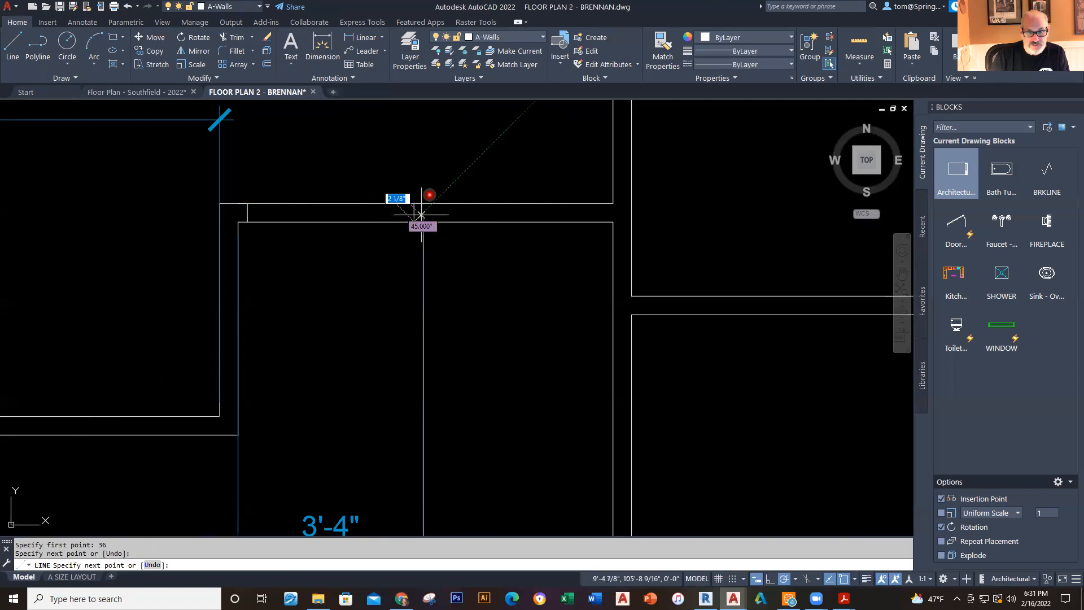
key(Escape)
Step: Trim away both wall lines between the two jamb lines to open the passage
text(TR)
key(Return)
drag(376, 170, 363, 232)
key(Escape)
scroll(358, 304, down, 4)
key(Escape)
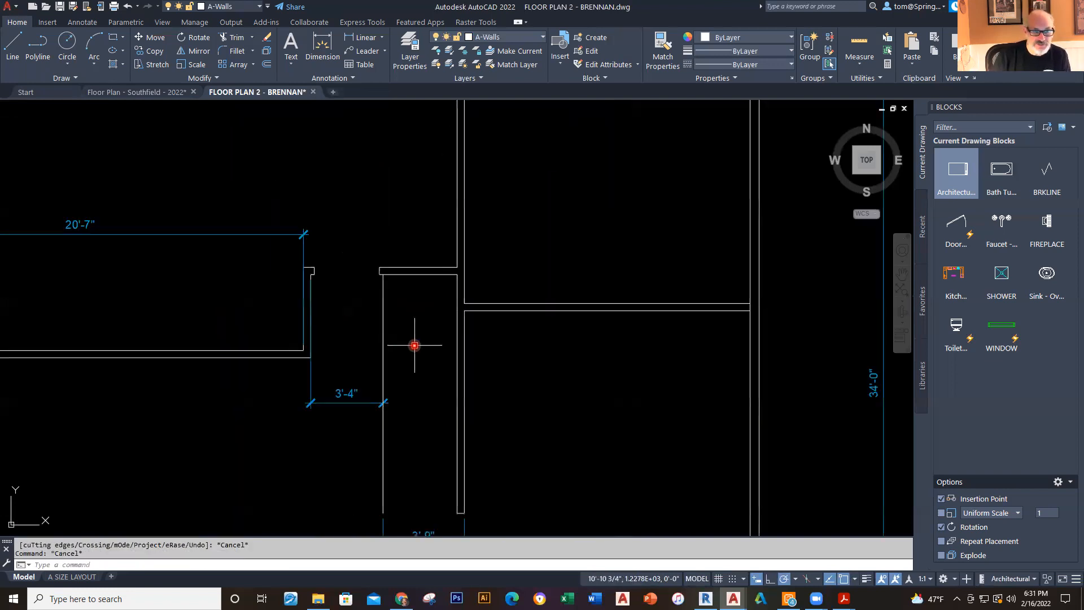
Step: Examine the bathroom and closet wall dimensions between the study and the stairs in the Floor Plan - Southfield drawing
middle_drag(415, 345, 420, 260)
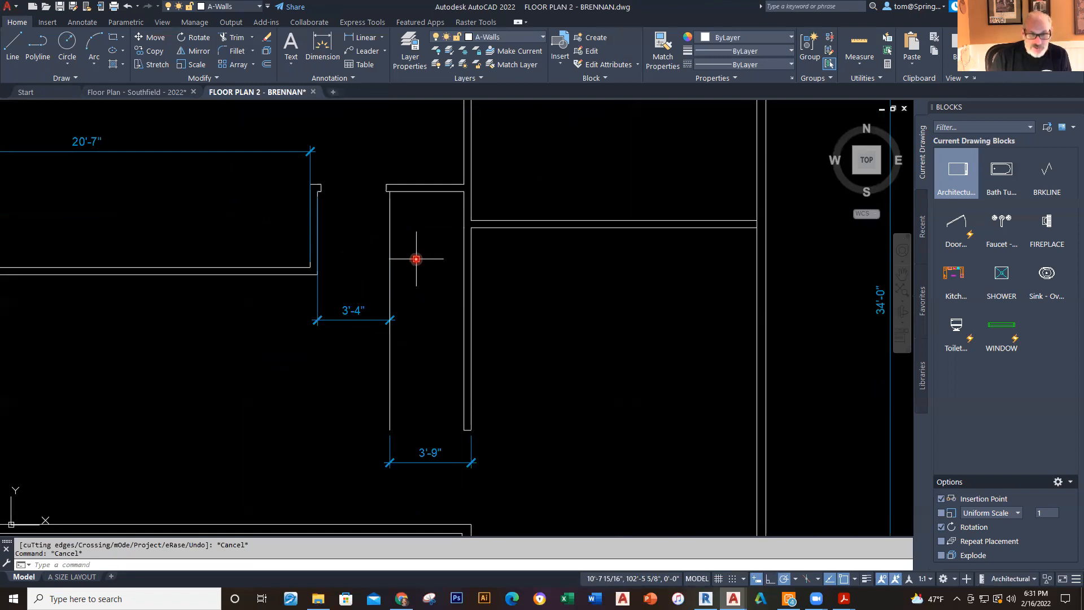
scroll(400, 261, down, 3)
middle_drag(392, 314, 417, 280)
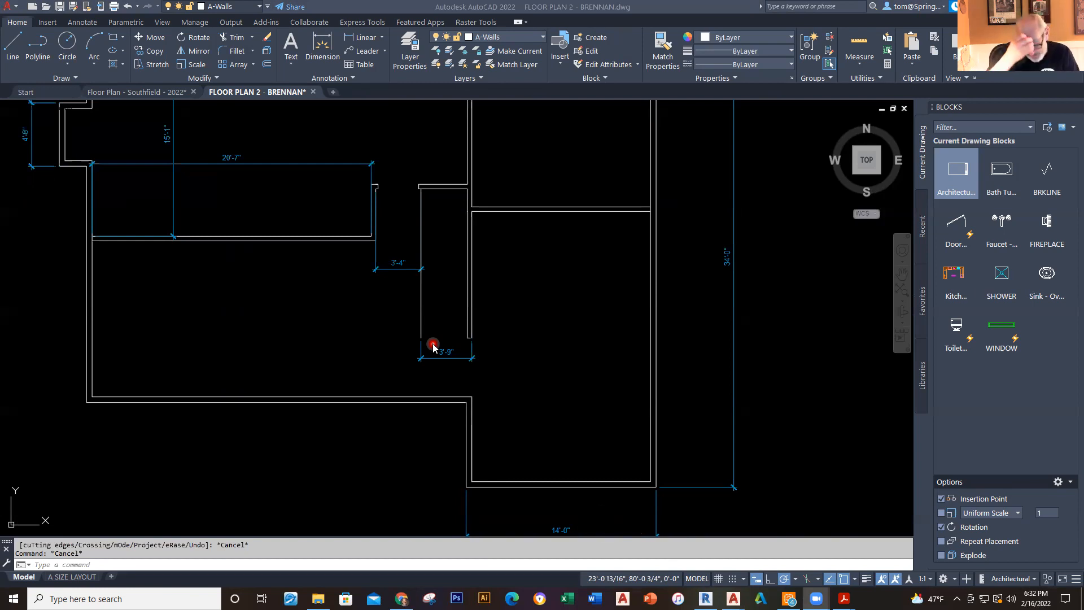
click(151, 95)
scroll(372, 477, down, 5)
scroll(357, 474, up, 6)
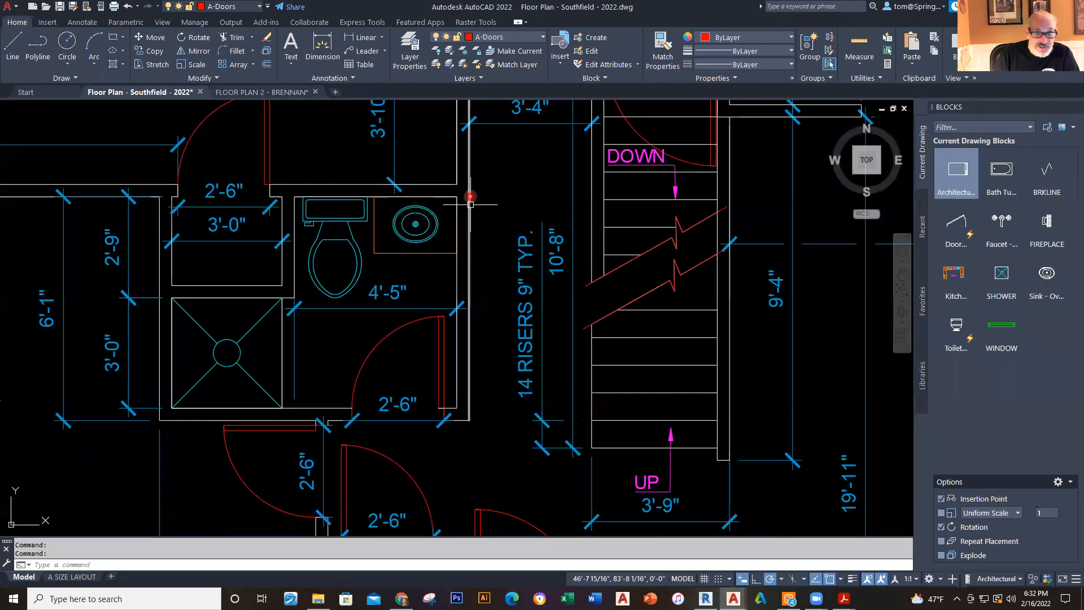
scroll(469, 199, down, 3)
middle_drag(487, 242, 460, 271)
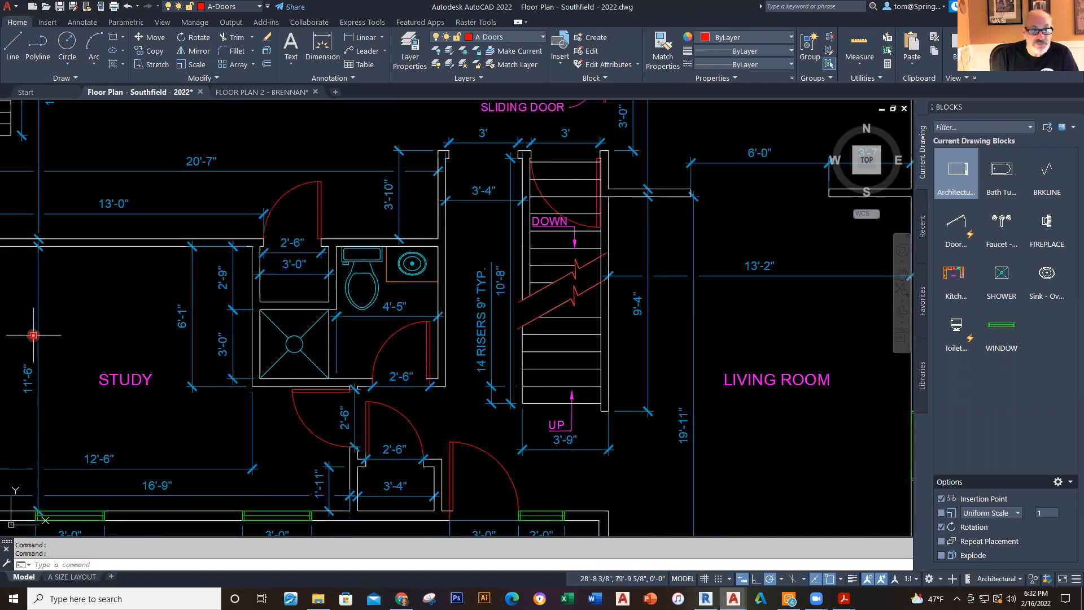
click(358, 98)
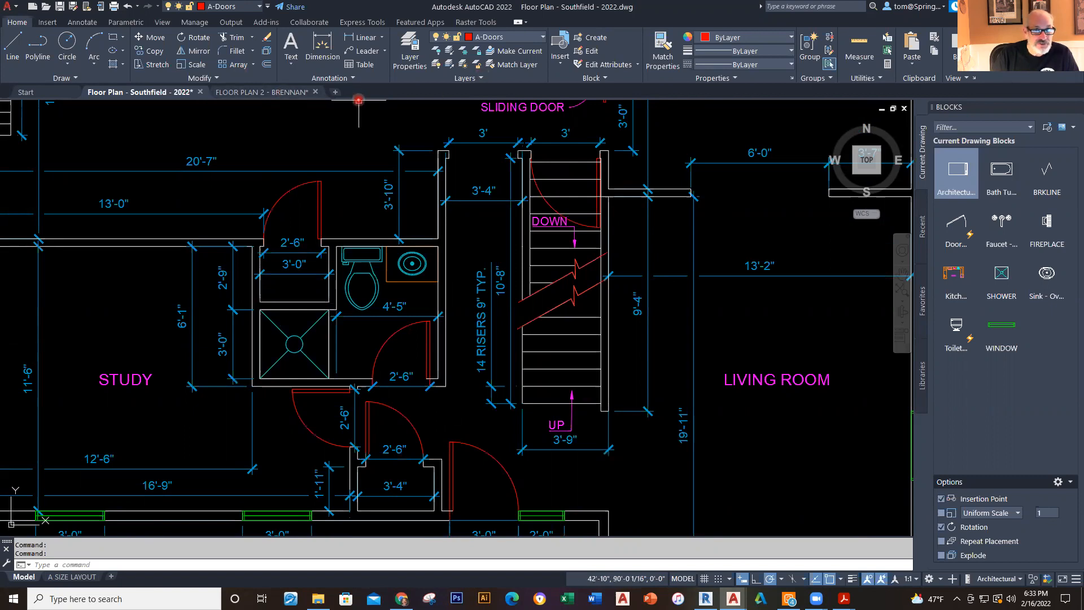
click(280, 96)
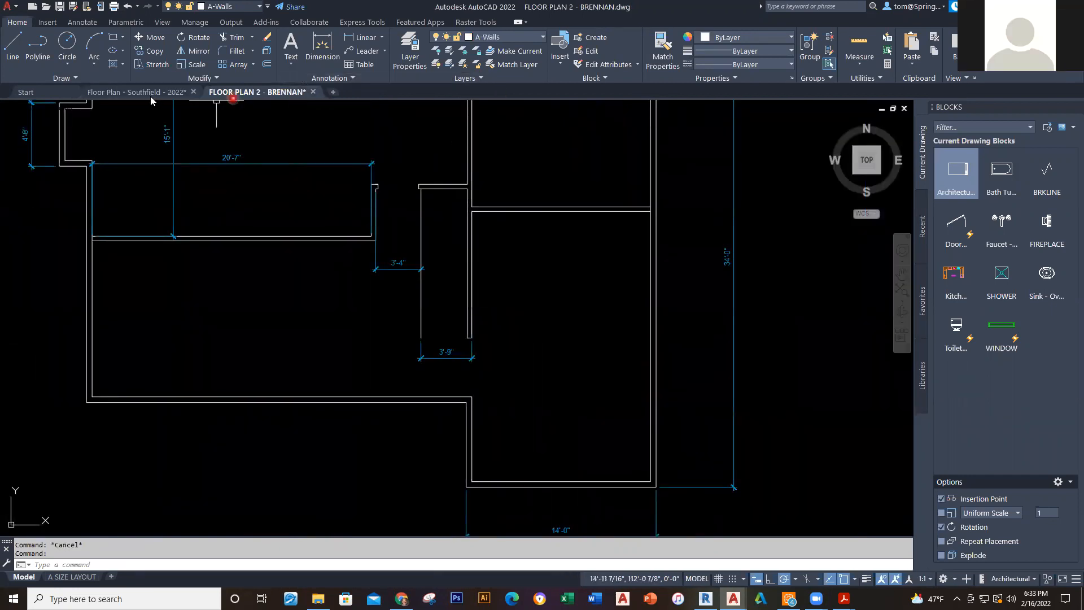
Step: Draw the bathroom wall outline as a polyline from the stepped wall's lower outer corner: 6'1" down, 8'5" left, and back up to the wall
click(37, 48)
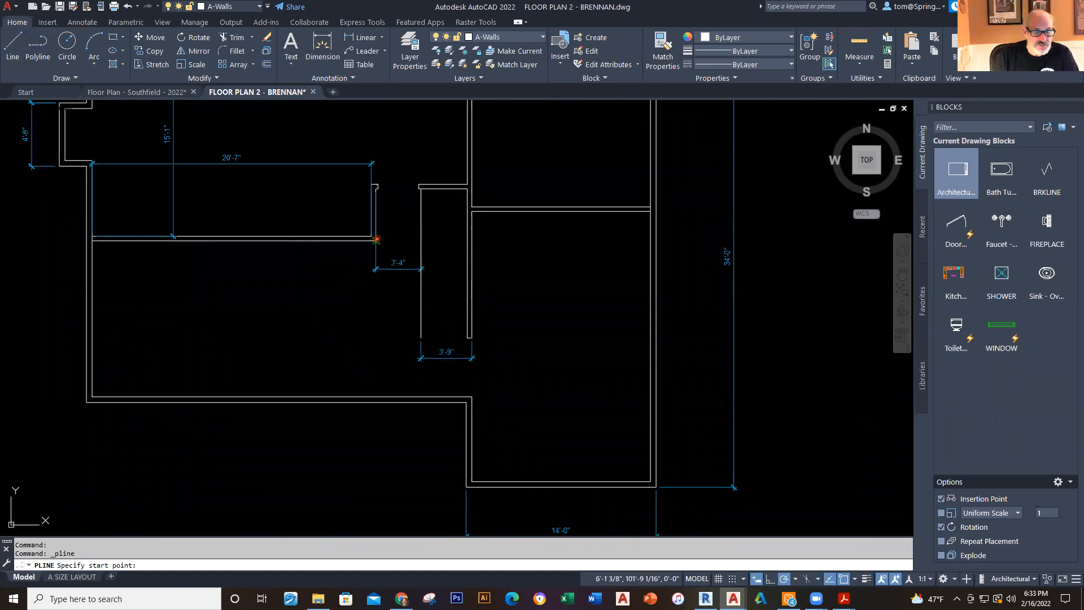
click(376, 240)
text(6)
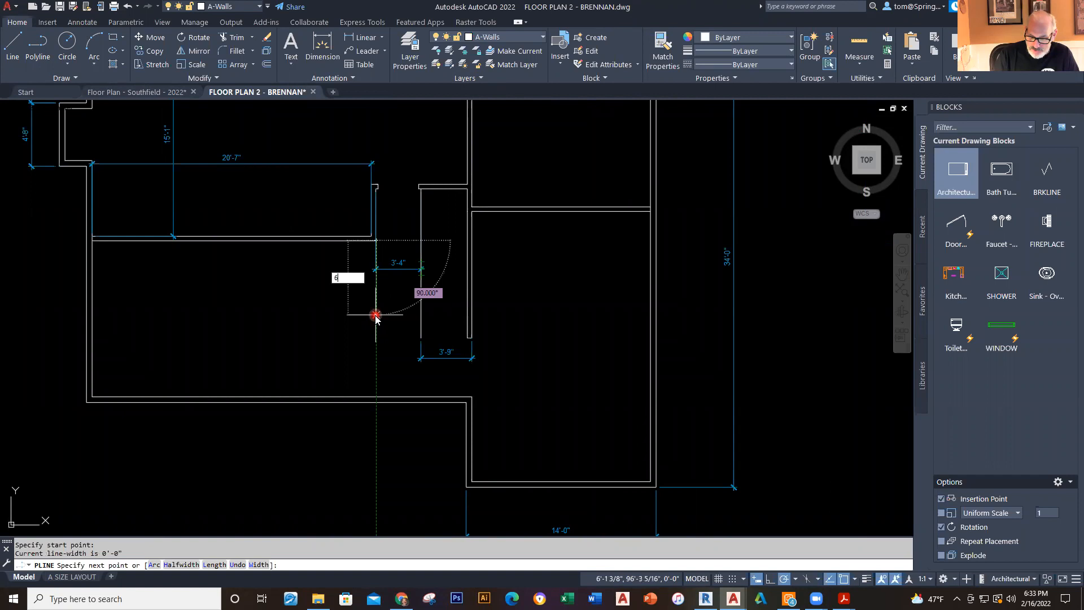
text('1)
key(Return)
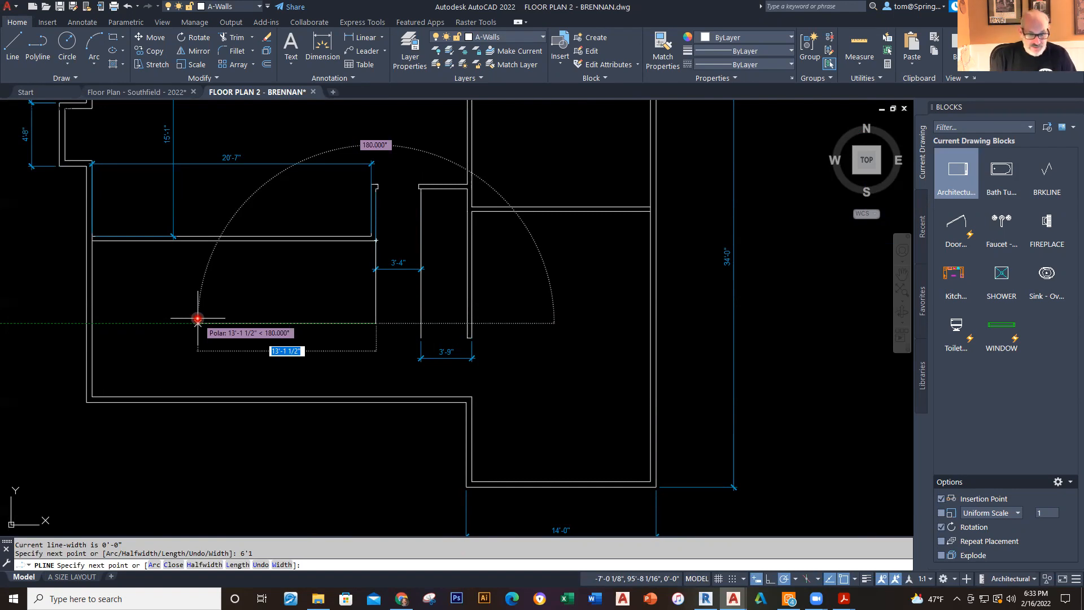
text(8'5)
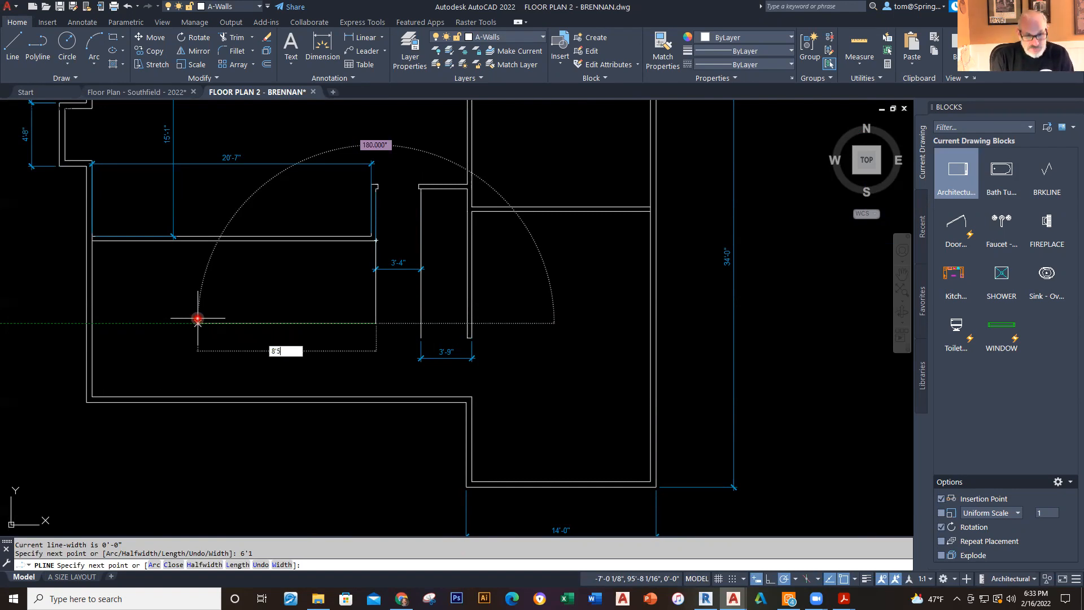
key(Return)
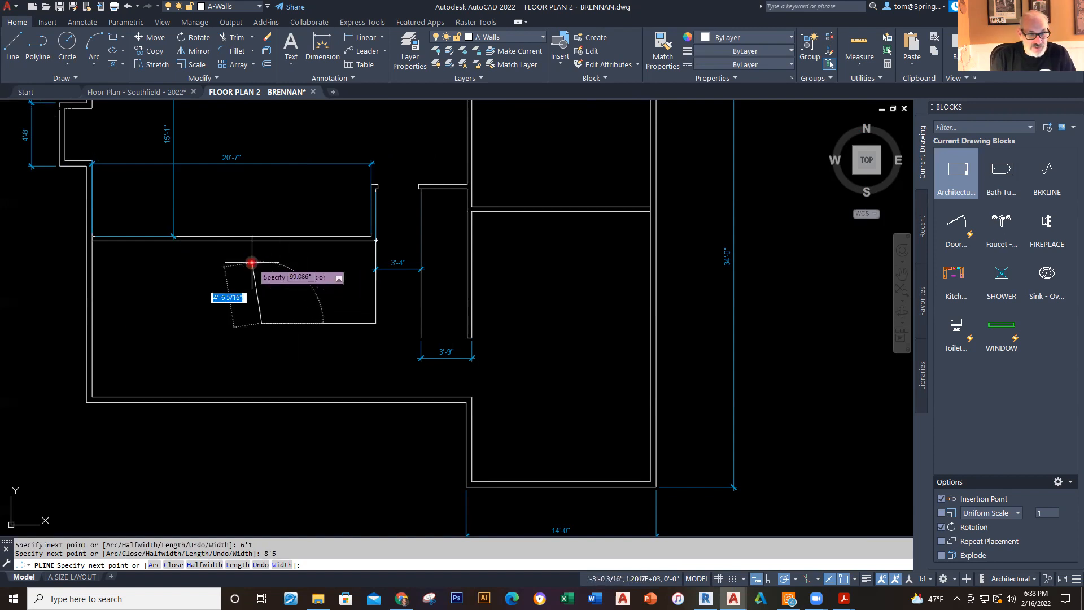
click(262, 246)
key(Escape)
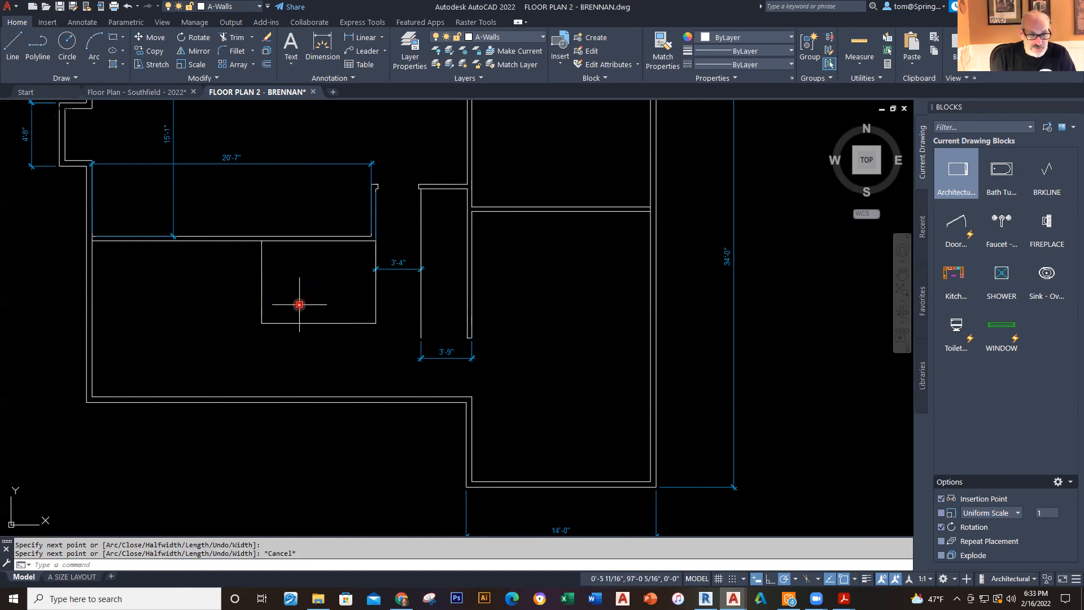
Step: Offset the bathroom outline 4" to the inside to form the wall thickness
text(o)
key(Return)
key(Return)
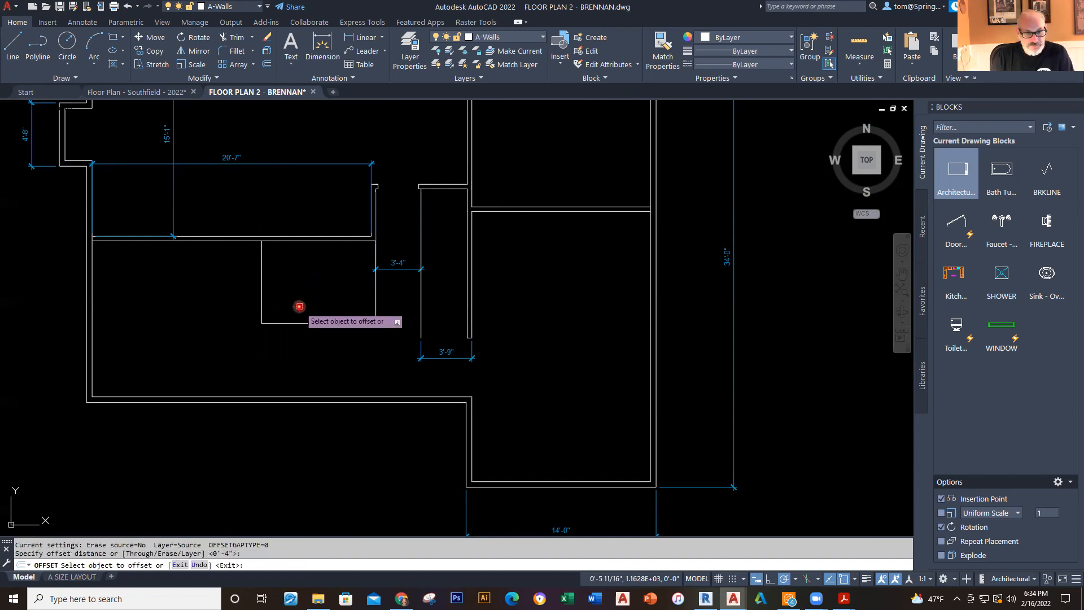
click(300, 323)
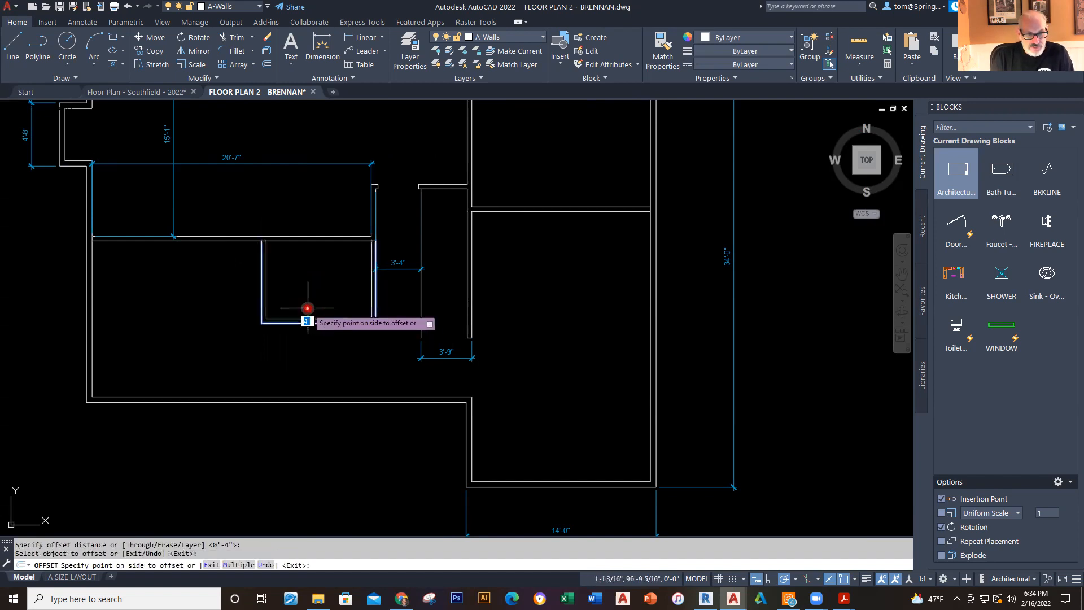
click(306, 311)
key(Escape)
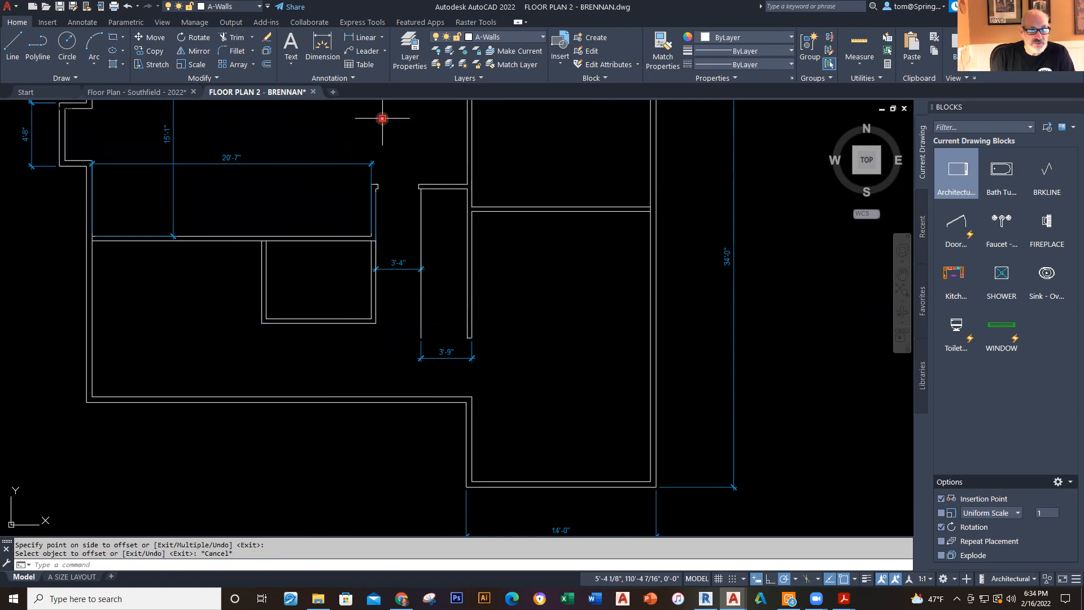
Step: On the Dimensions layer, add a vertical linear dimension to the left of the bathroom, from the wall above to its lower-left outer corner
click(542, 36)
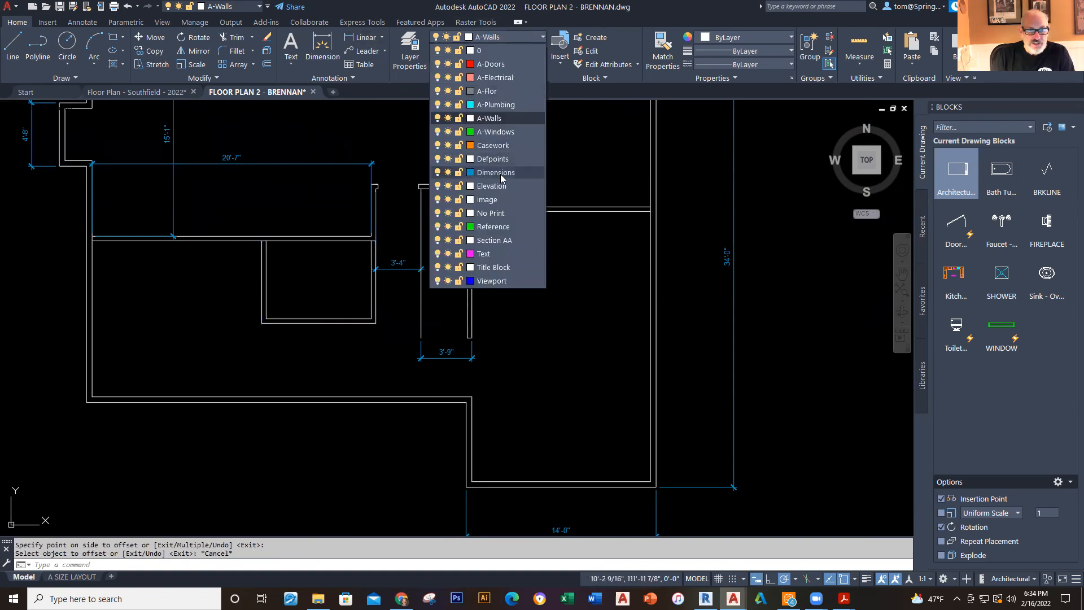
click(496, 173)
click(350, 43)
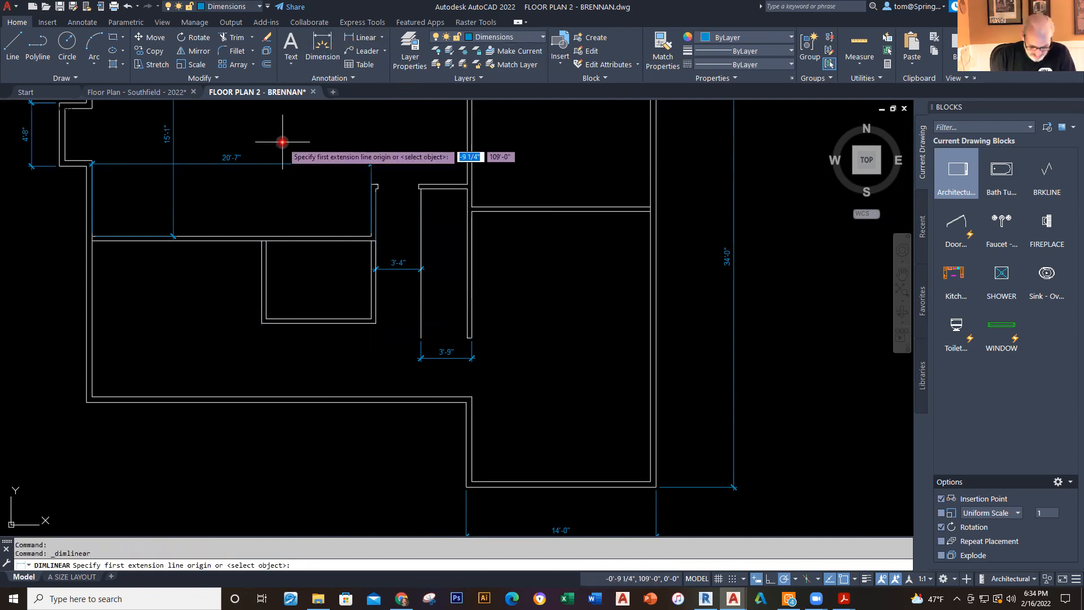
click(260, 241)
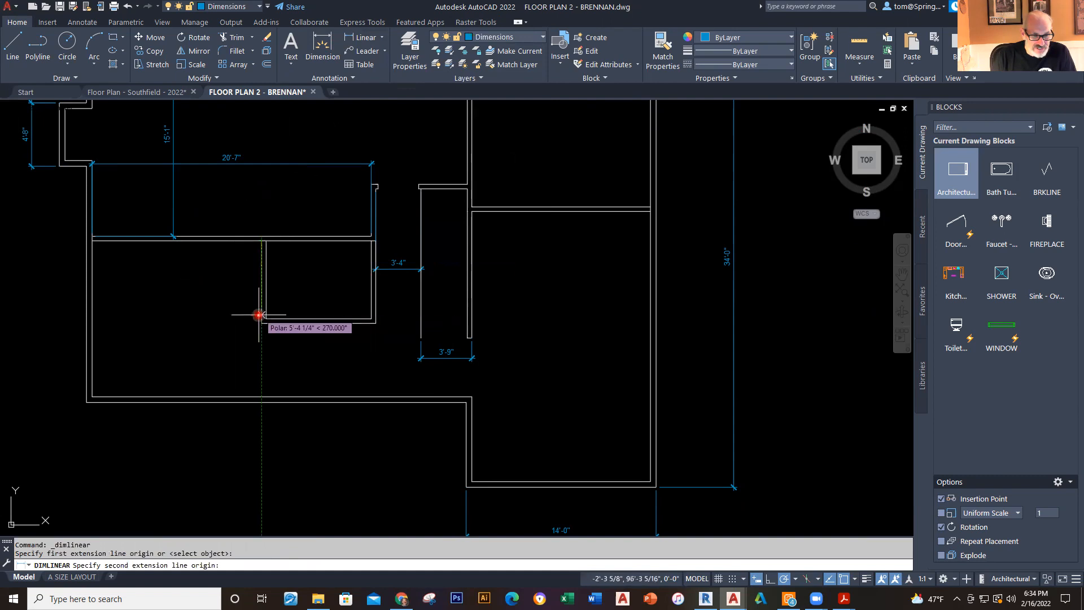
click(261, 324)
click(205, 325)
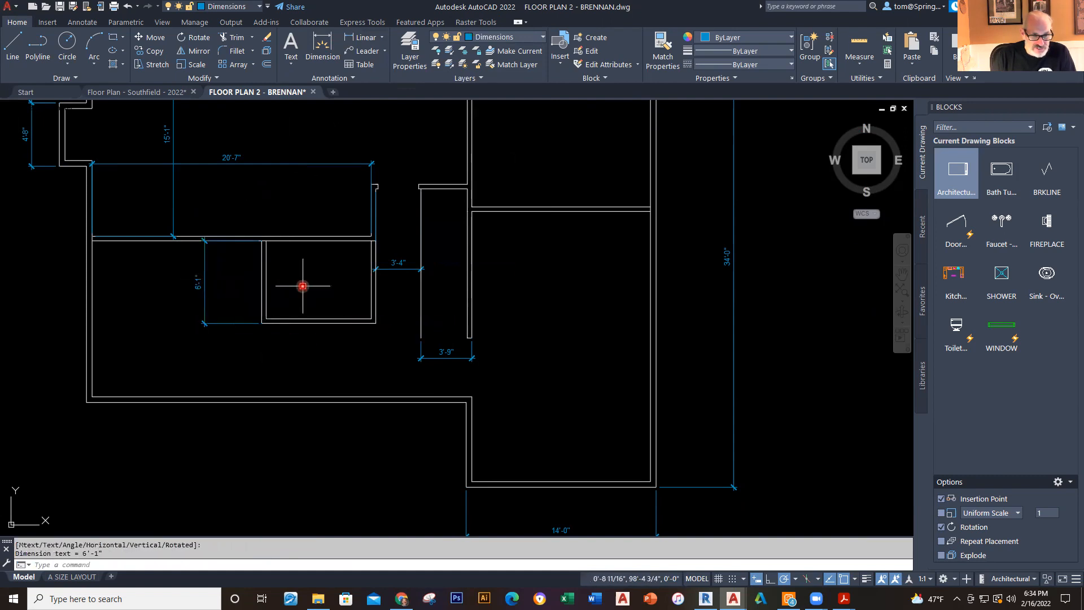
right_click(303, 288)
click(338, 296)
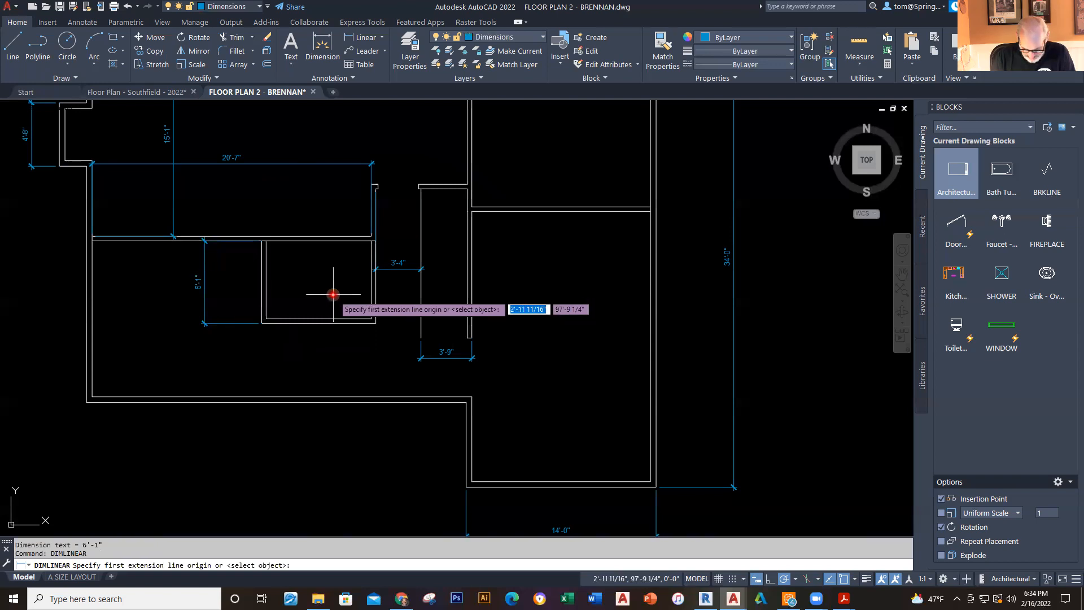
key(Escape)
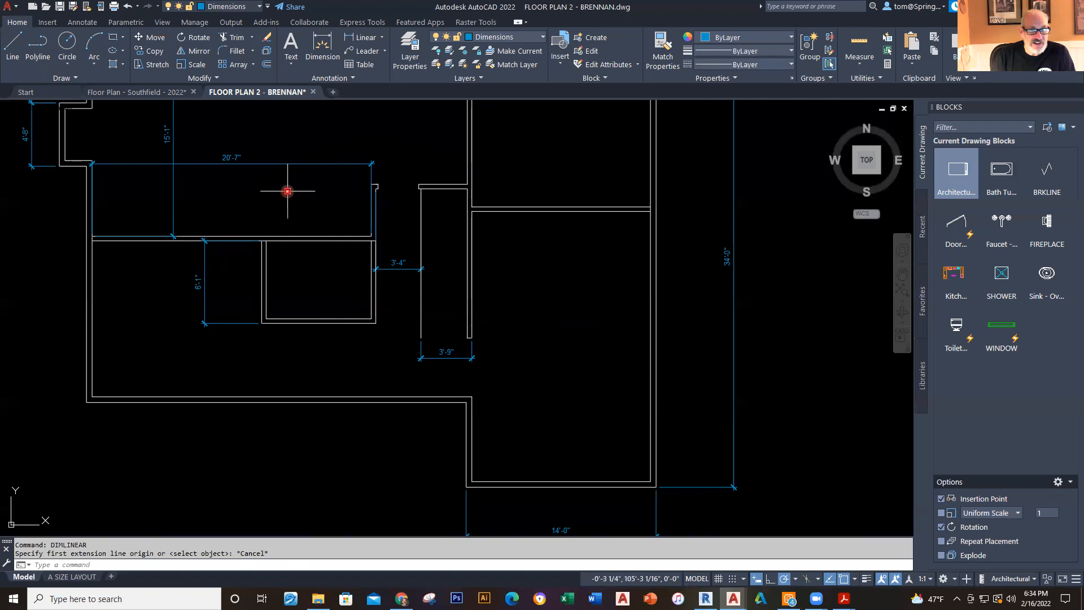
Step: Make A-Walls the current layer
click(540, 38)
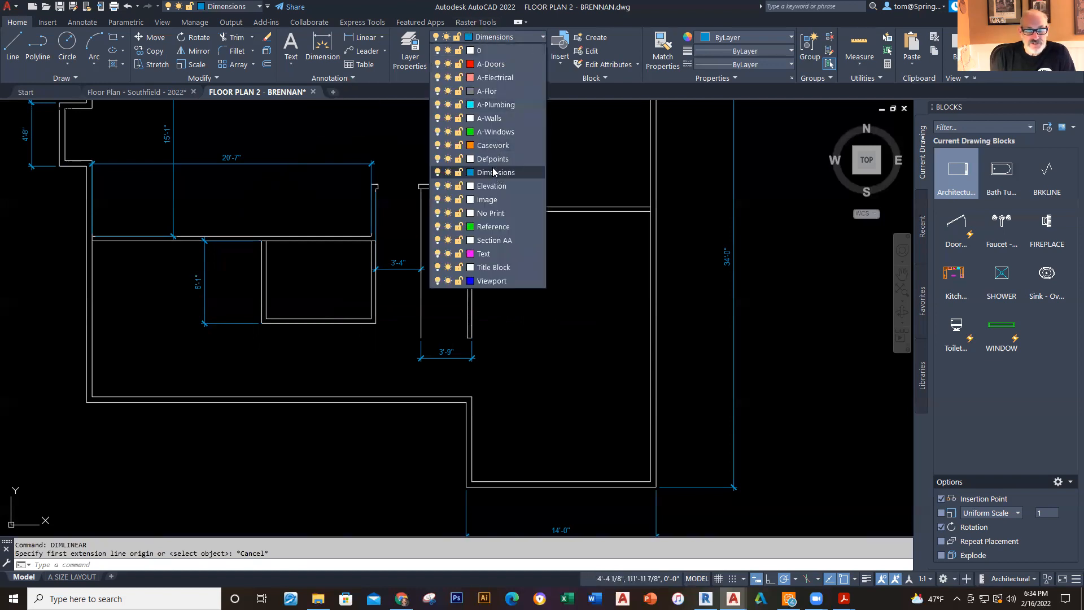
click(491, 118)
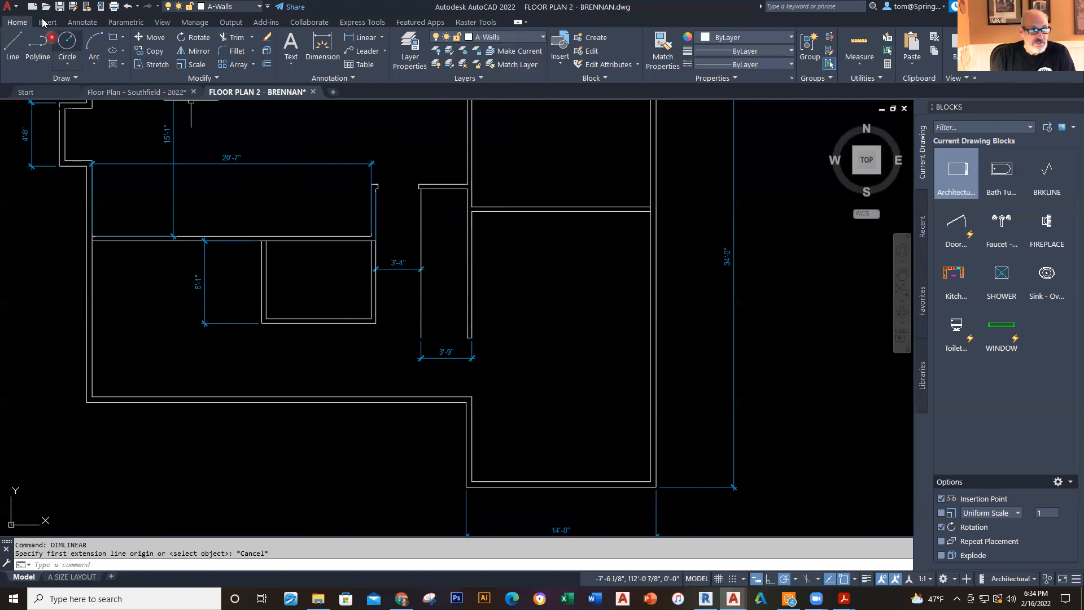
Step: Draw a vertical polyline across the bathroom interior, 4'5" left of its upper-right inner corner, from the upper wall to the lower inner wall line
click(39, 44)
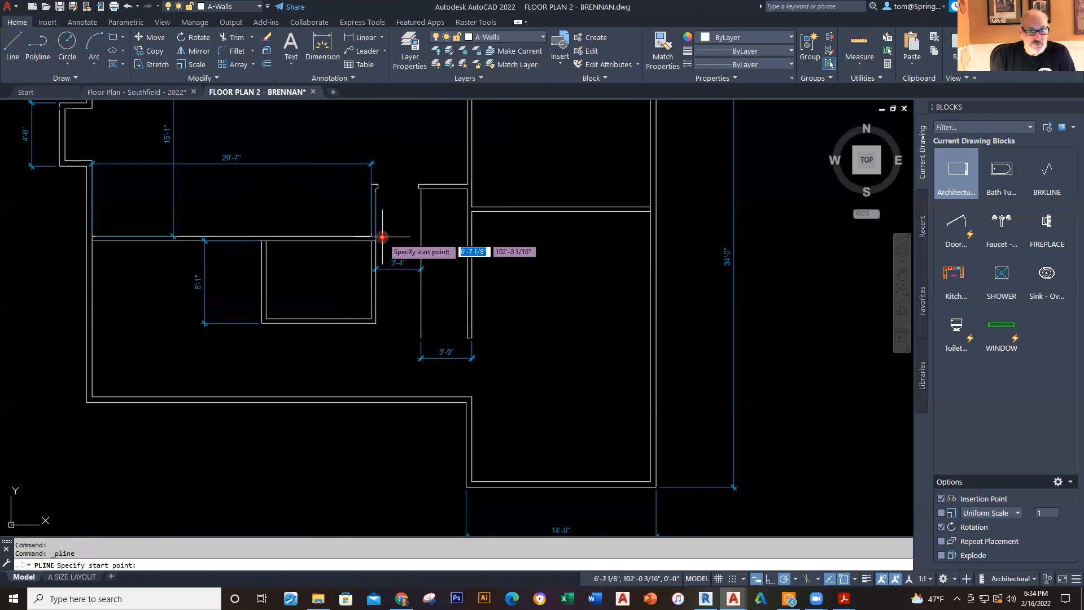
scroll(382, 237, up, 2)
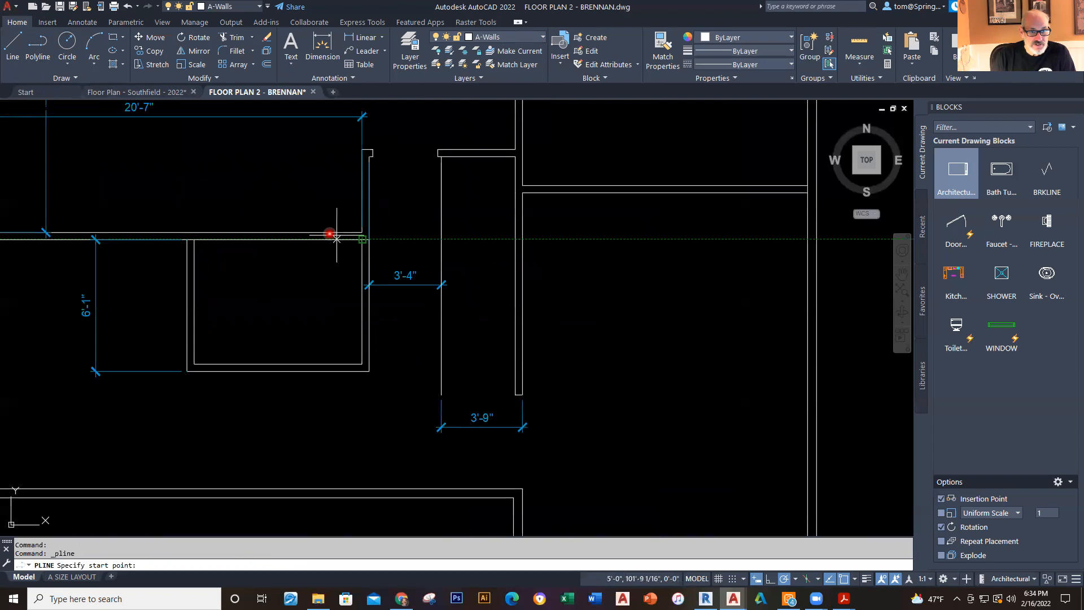
text(4'5)
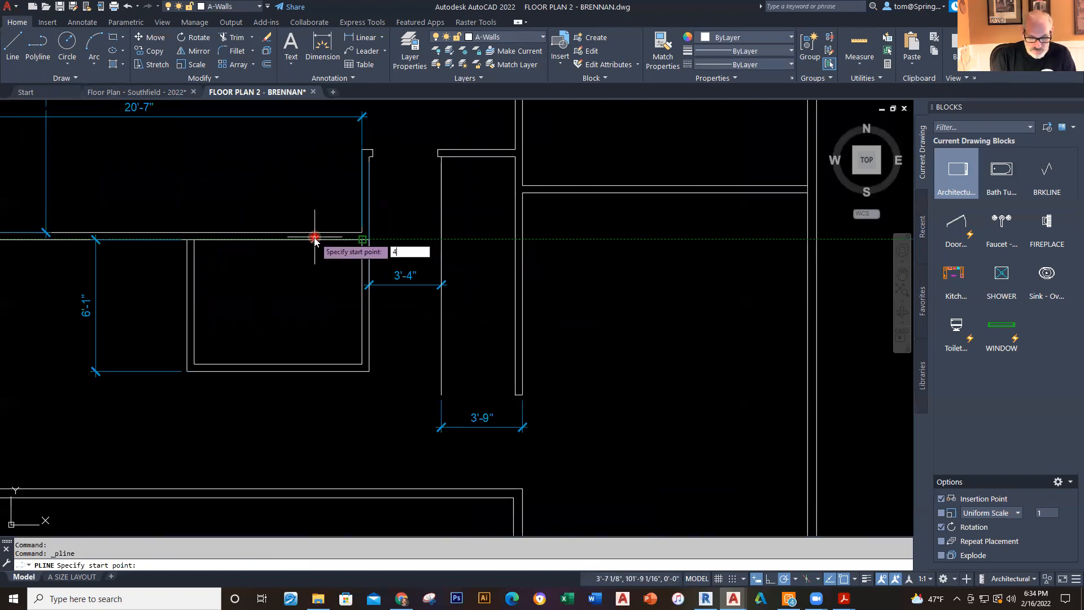
key(Return)
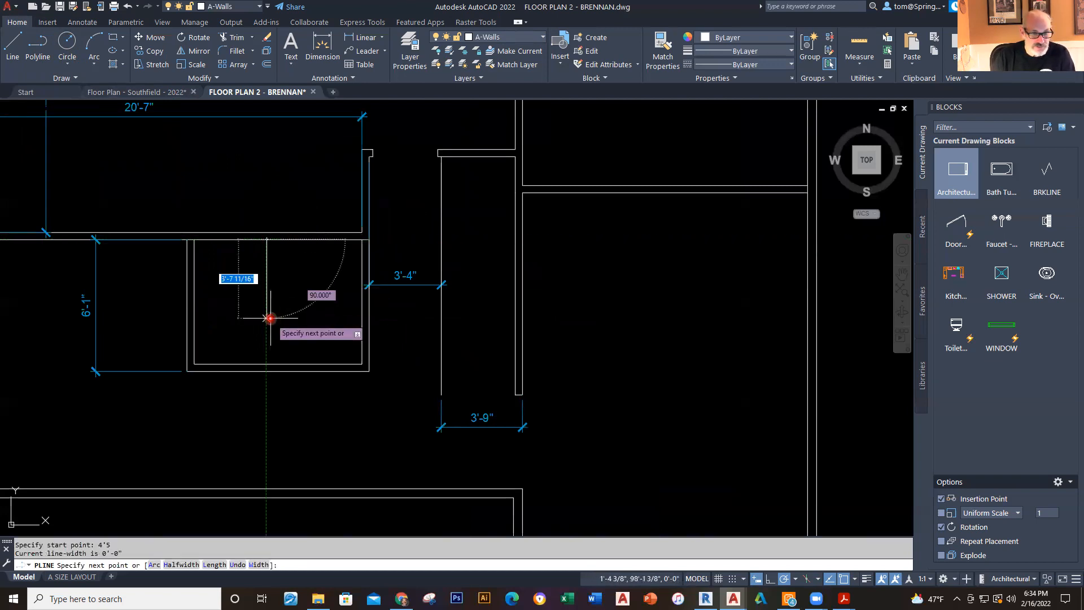
click(266, 362)
key(Escape)
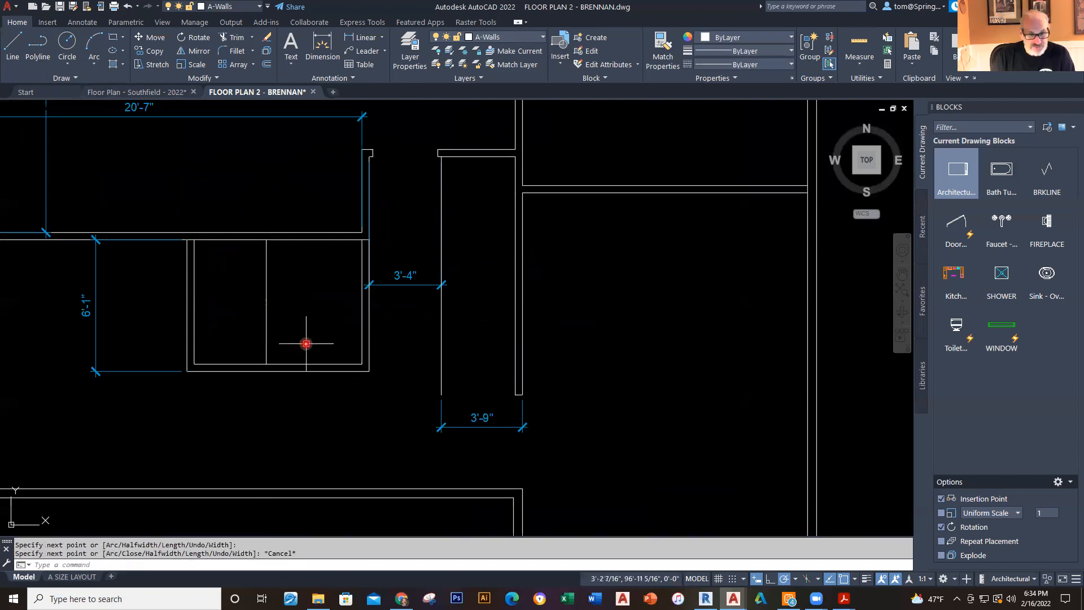
Step: Offset the vertical bathroom partition line 4" to the left to form the wall thickness
text(o)
key(Return)
key(Return)
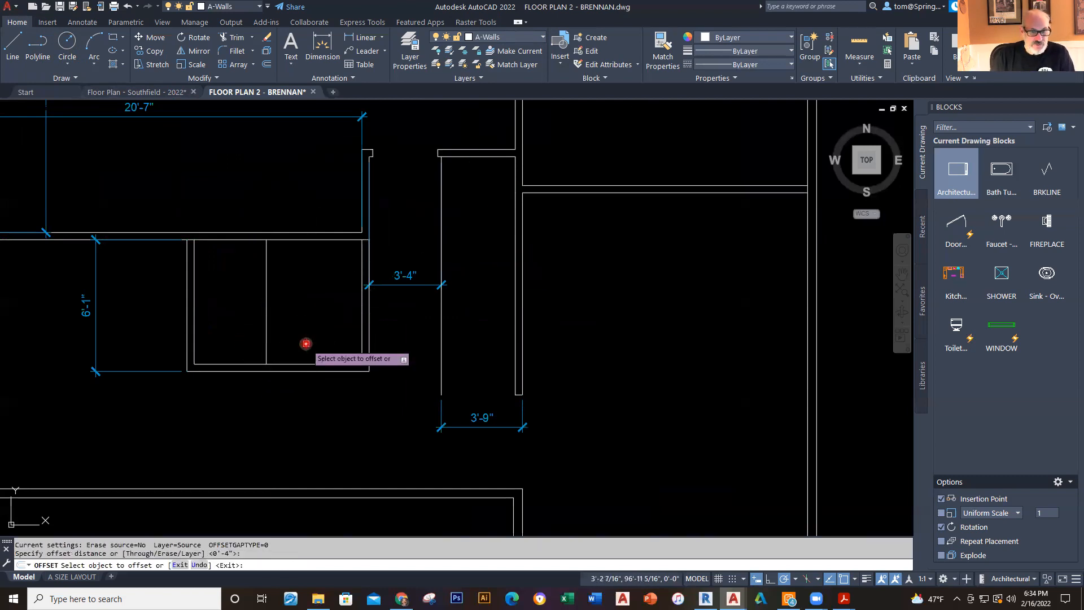
click(266, 342)
click(257, 340)
key(Escape)
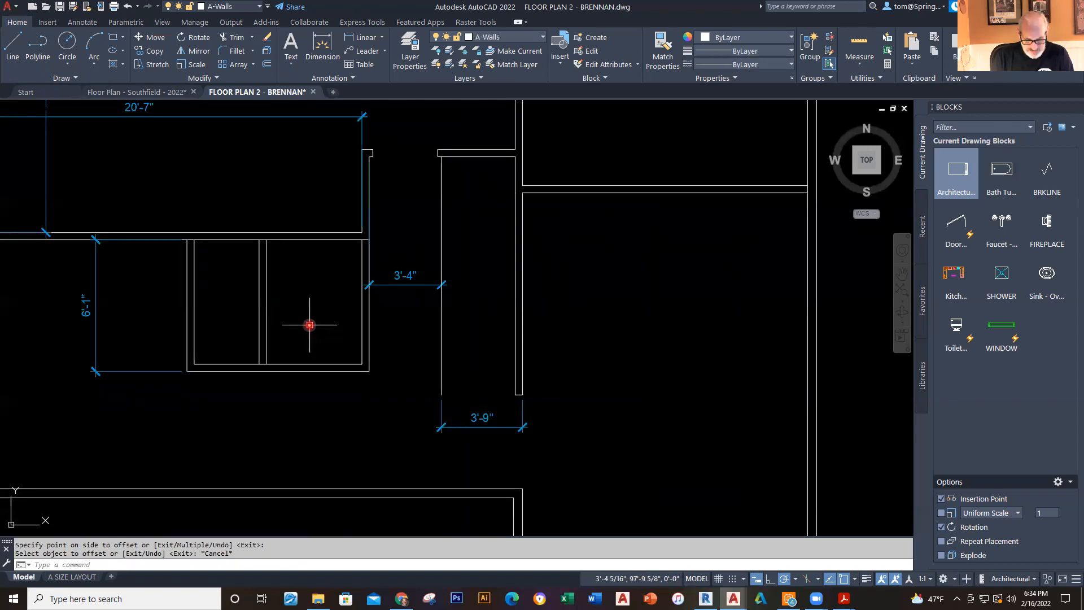
Step: Draw a horizontal line in the left bathroom compartment, 2'9" below the upper wall, from the partition to the left inner wall
text(l)
key(Return)
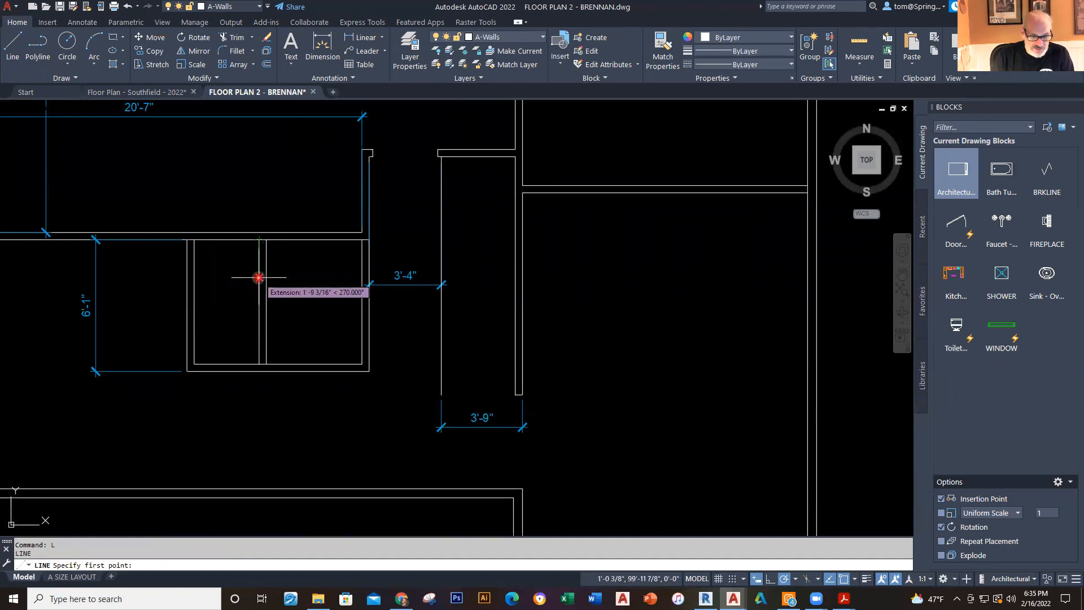
text(2'9)
key(Return)
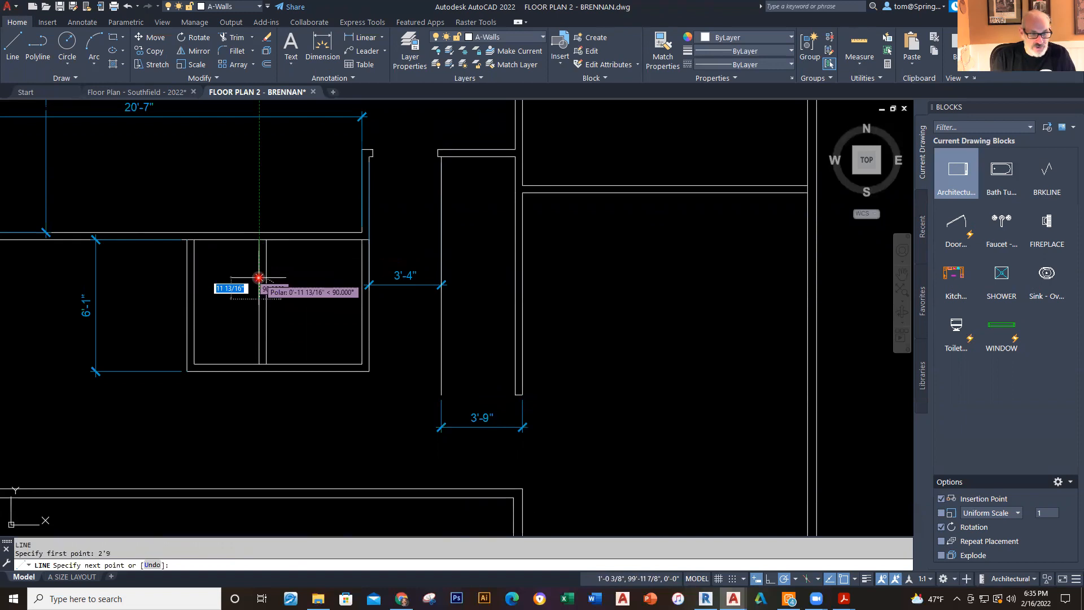
click(195, 301)
key(Escape)
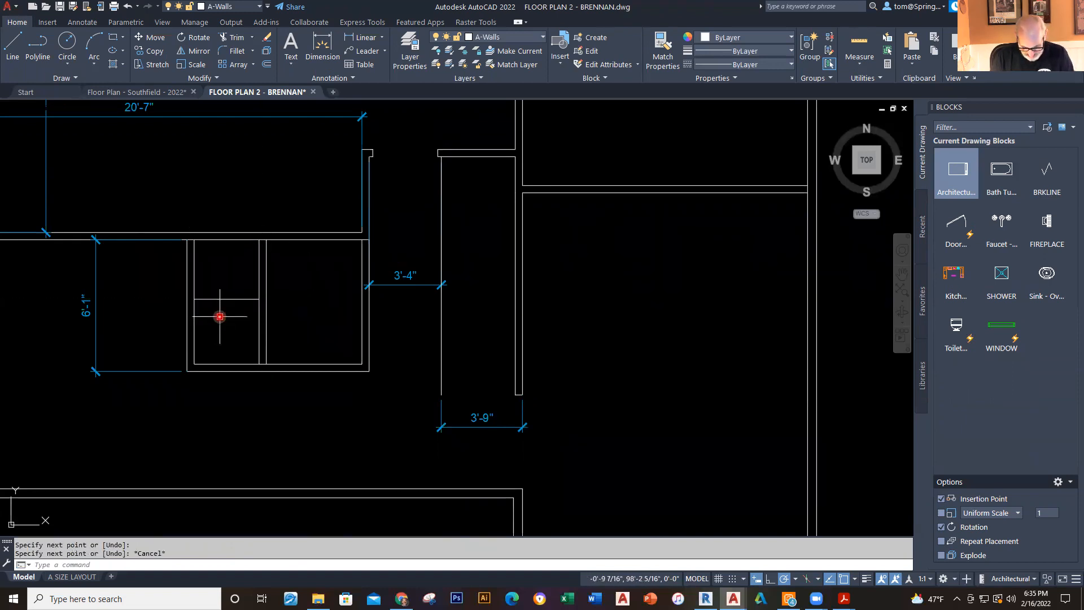
Step: Offset the horizontal line in the left compartment 4" downward to form the cross wall
text(o)
key(Return)
key(Return)
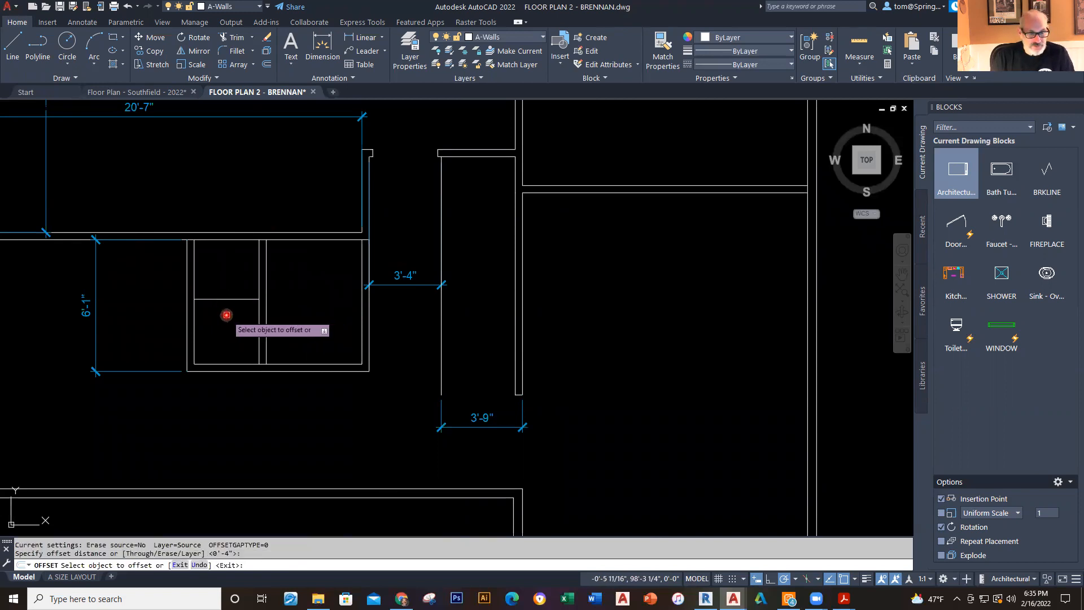
click(218, 299)
click(218, 309)
key(Escape)
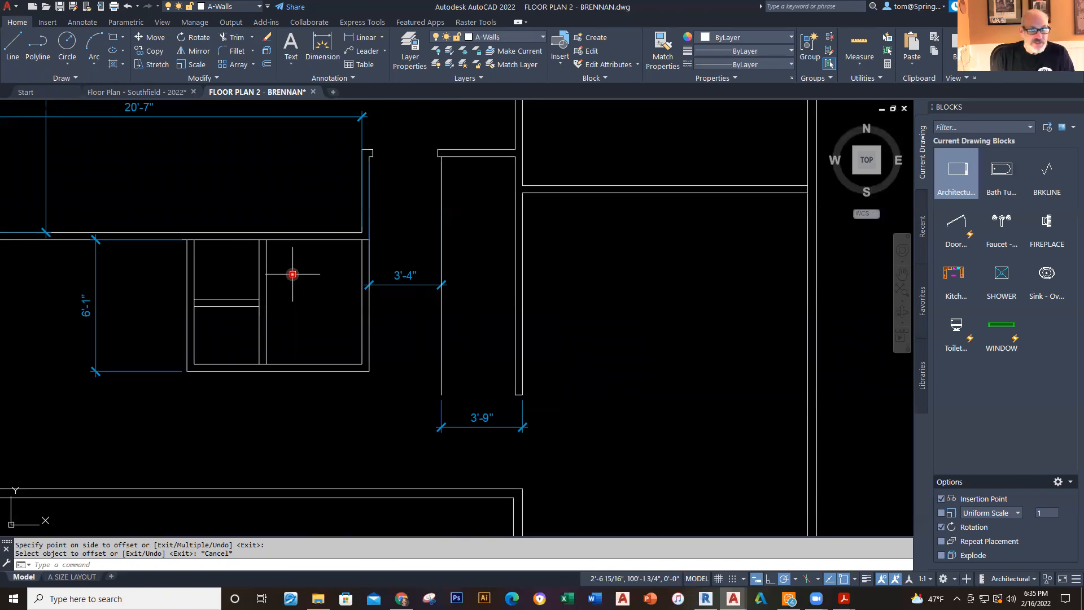
Step: On the Dimensions layer, add a horizontal linear dimension across the right bathroom compartment, aligned with the passage-width dimension beside it
middle_drag(293, 274, 322, 244)
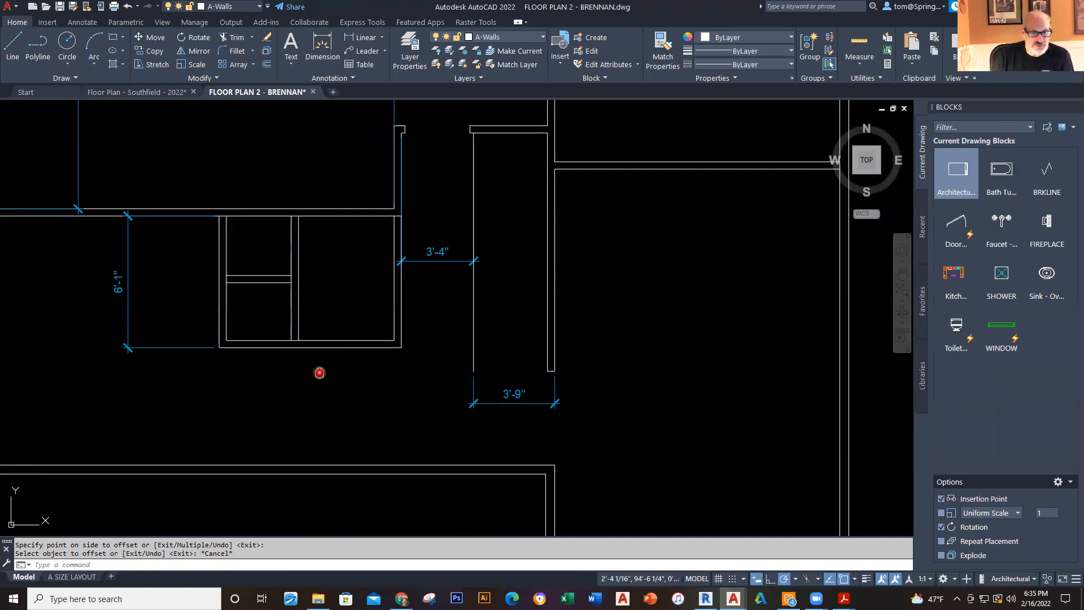
middle_drag(319, 373, 336, 356)
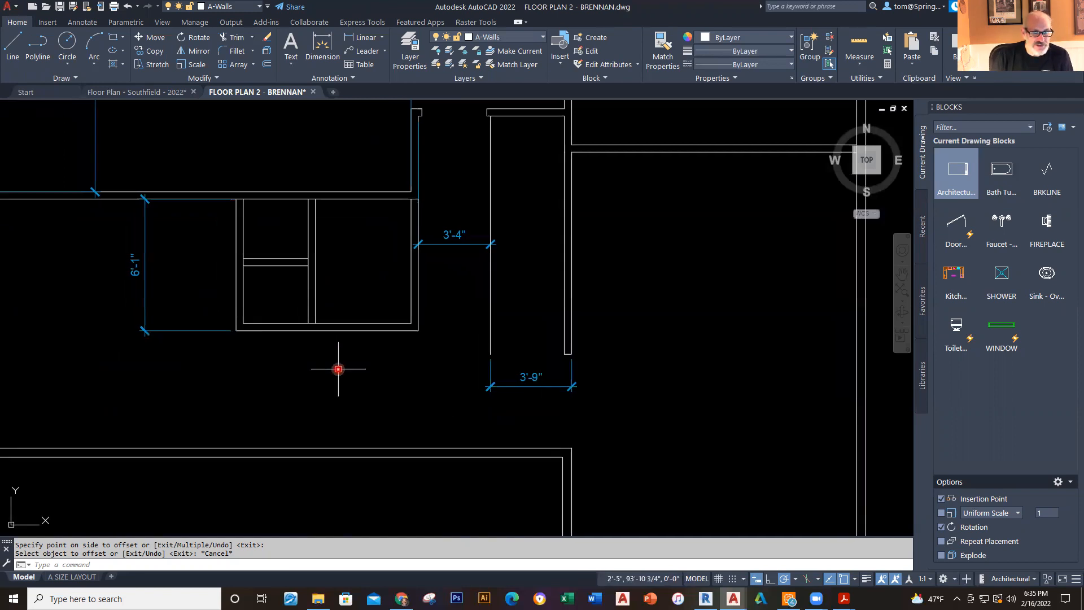
scroll(338, 370, down, 2)
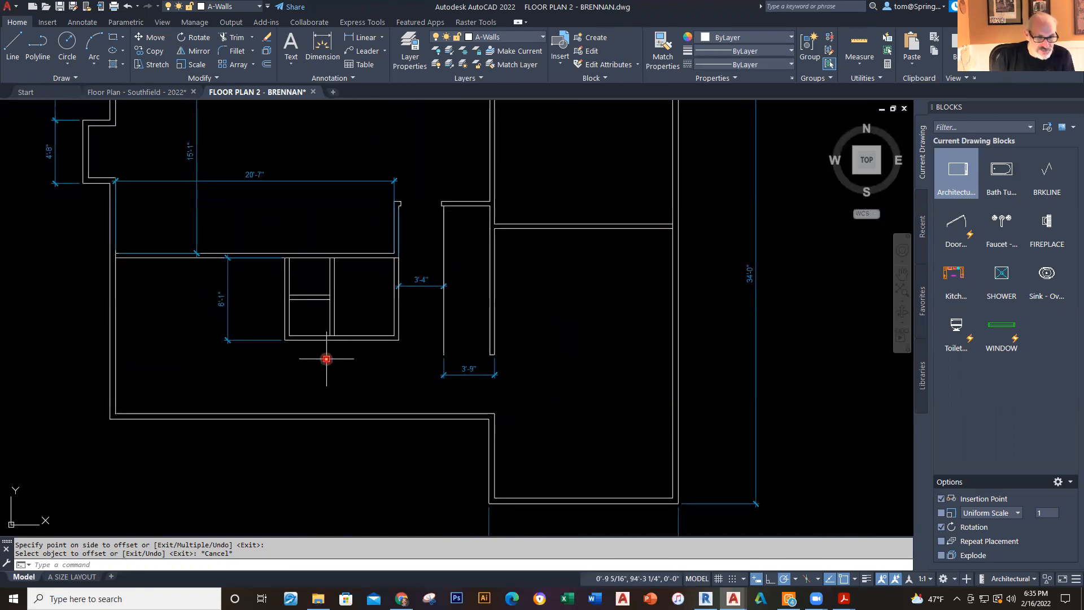
click(539, 37)
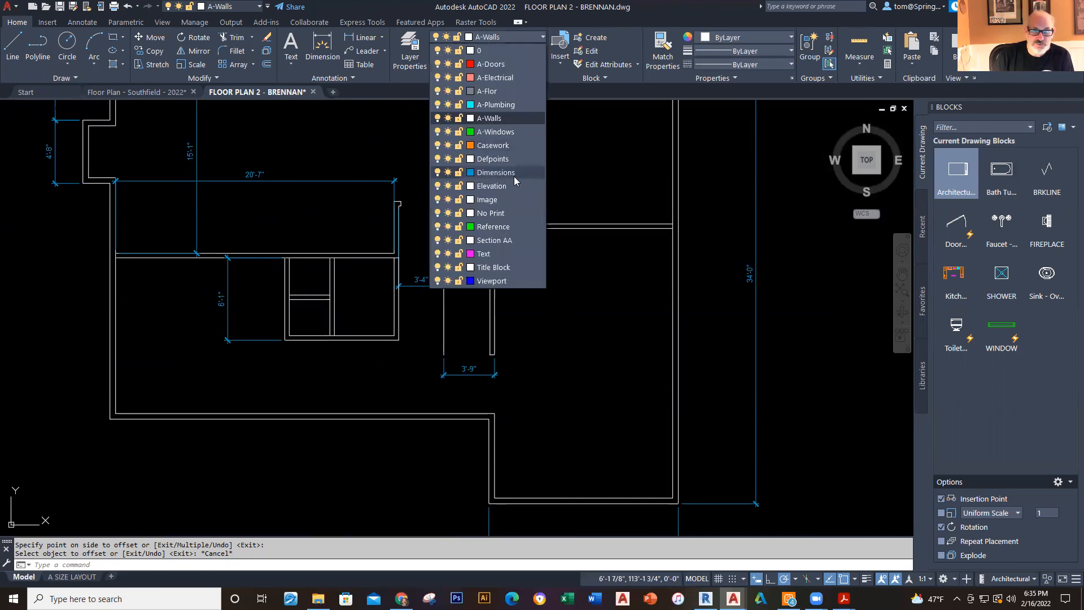
click(495, 172)
click(361, 37)
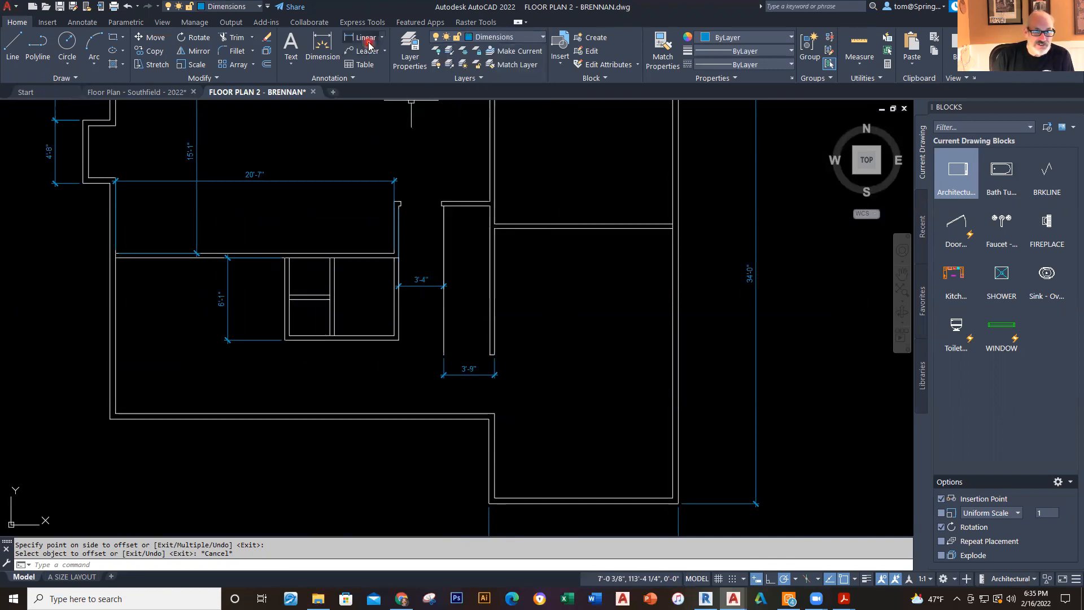
scroll(360, 335, up, 2)
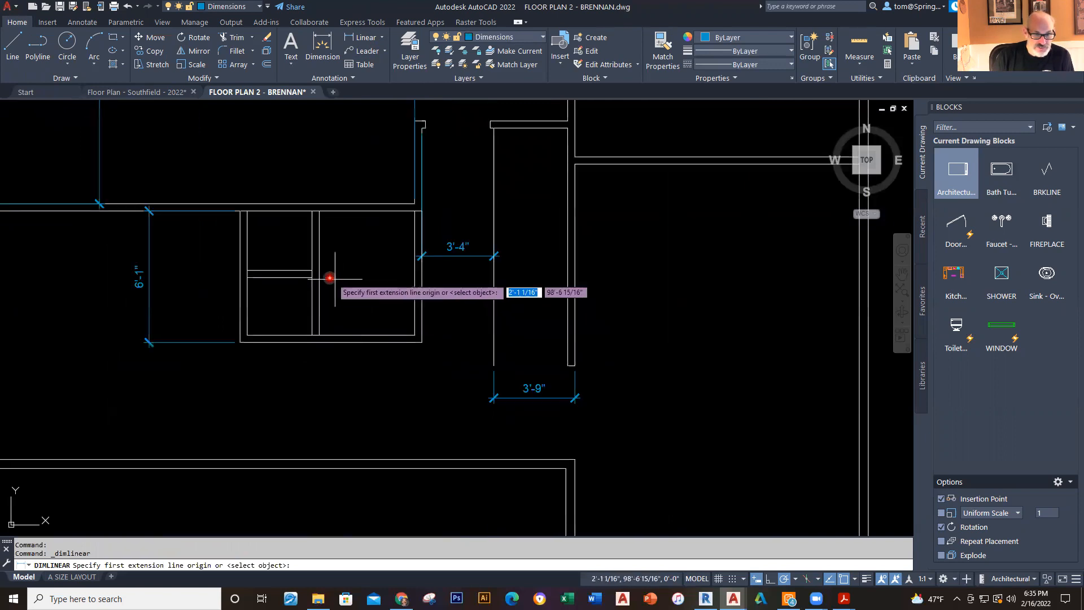
click(320, 275)
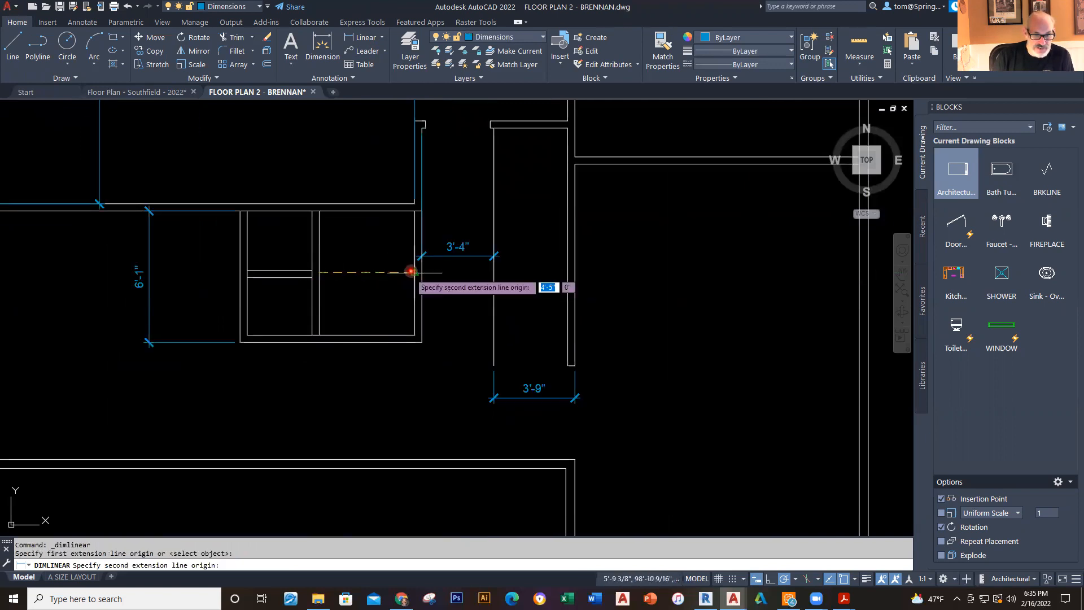
click(415, 272)
click(412, 255)
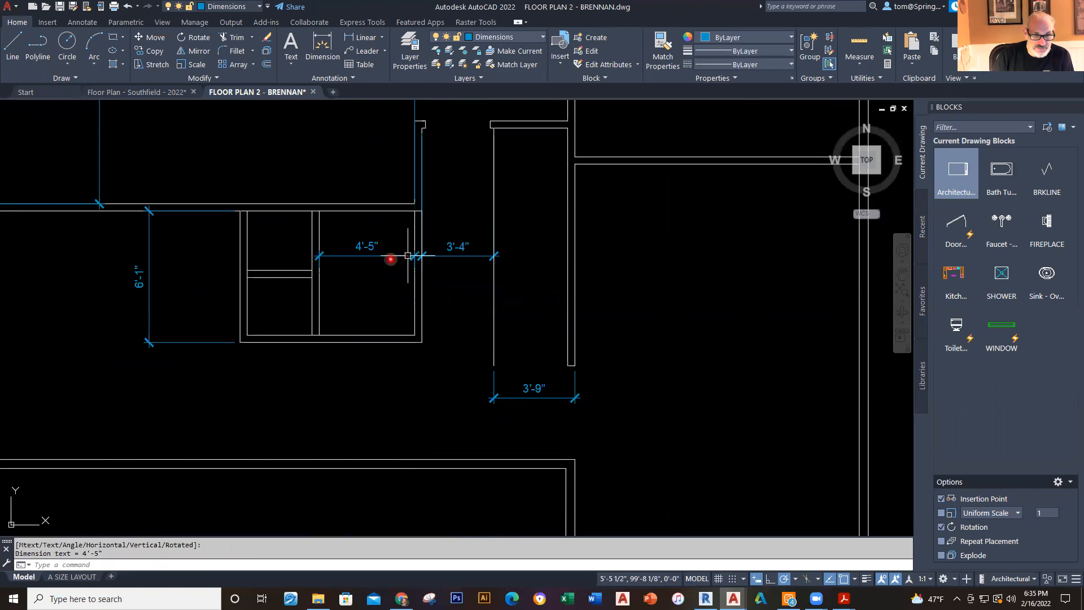
Step: Add a horizontal linear dimension across the upper-left compartment, between the inner faces of its side walls
right_click(325, 157)
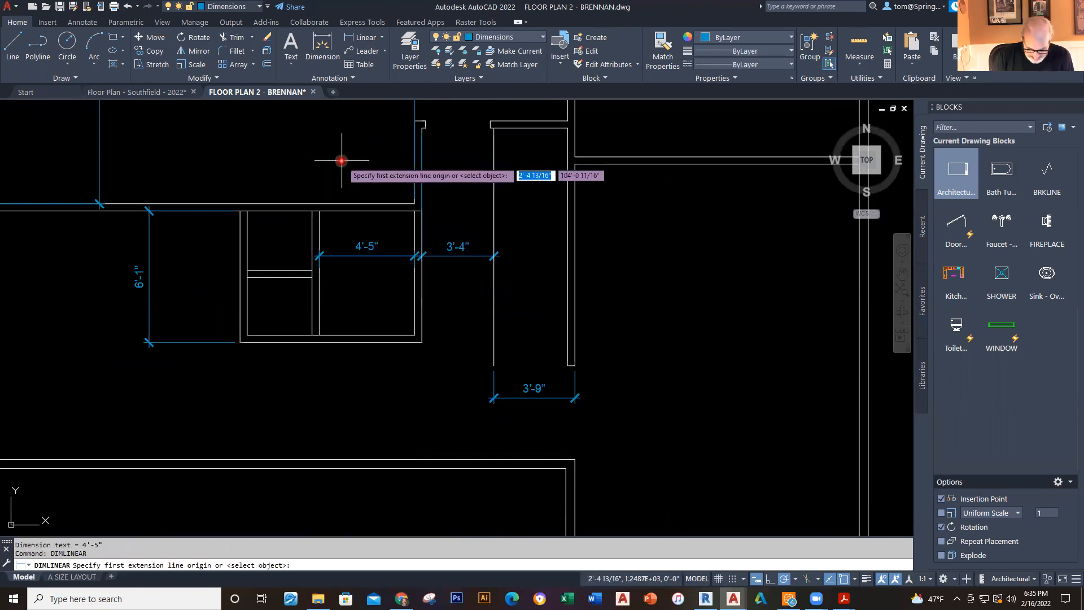
click(245, 238)
click(313, 238)
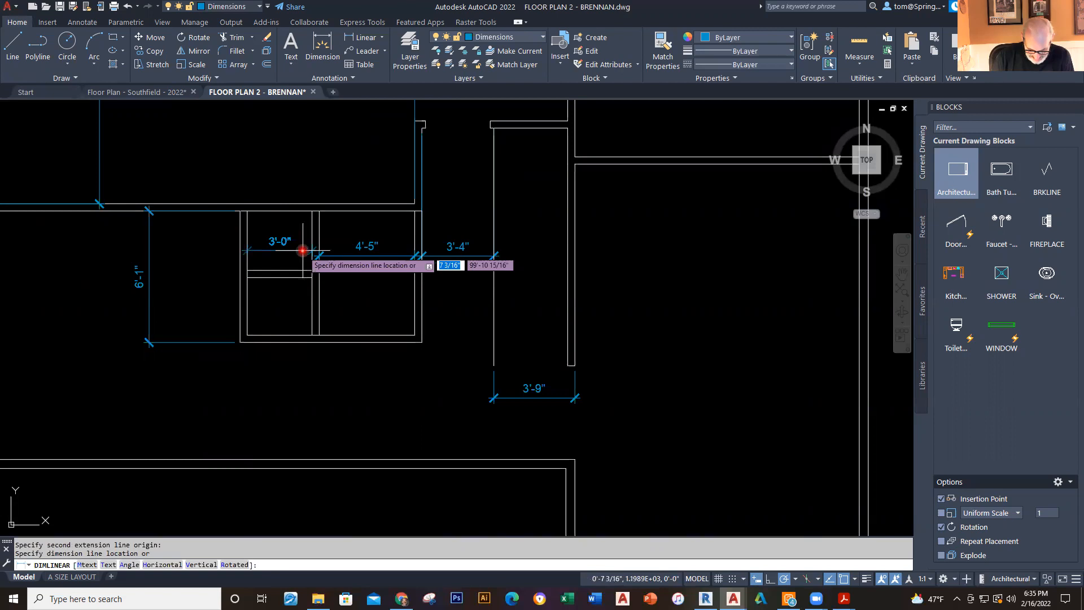
click(302, 250)
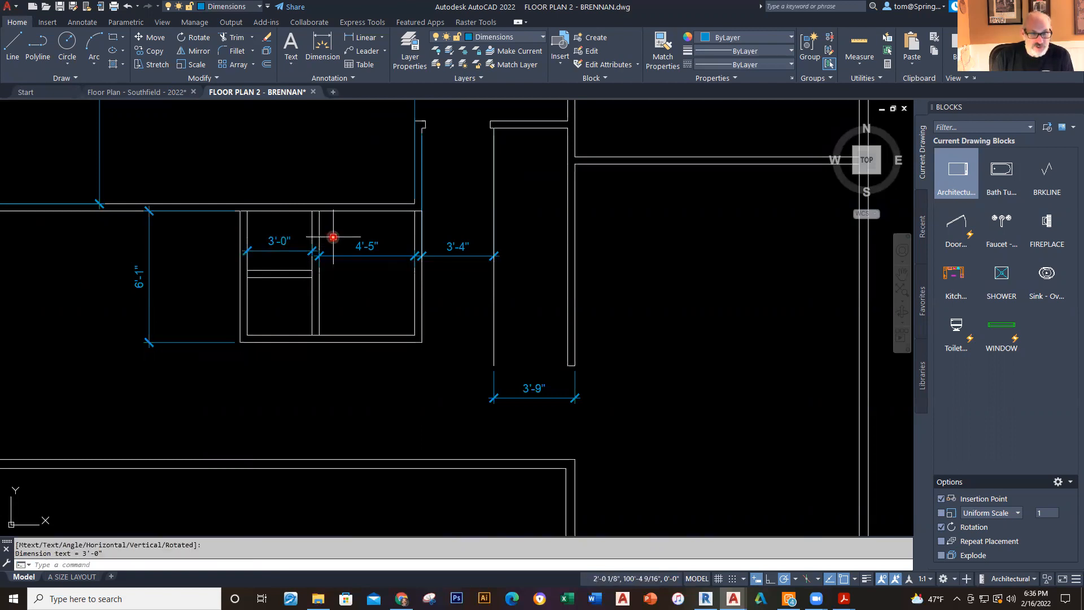
key(Escape)
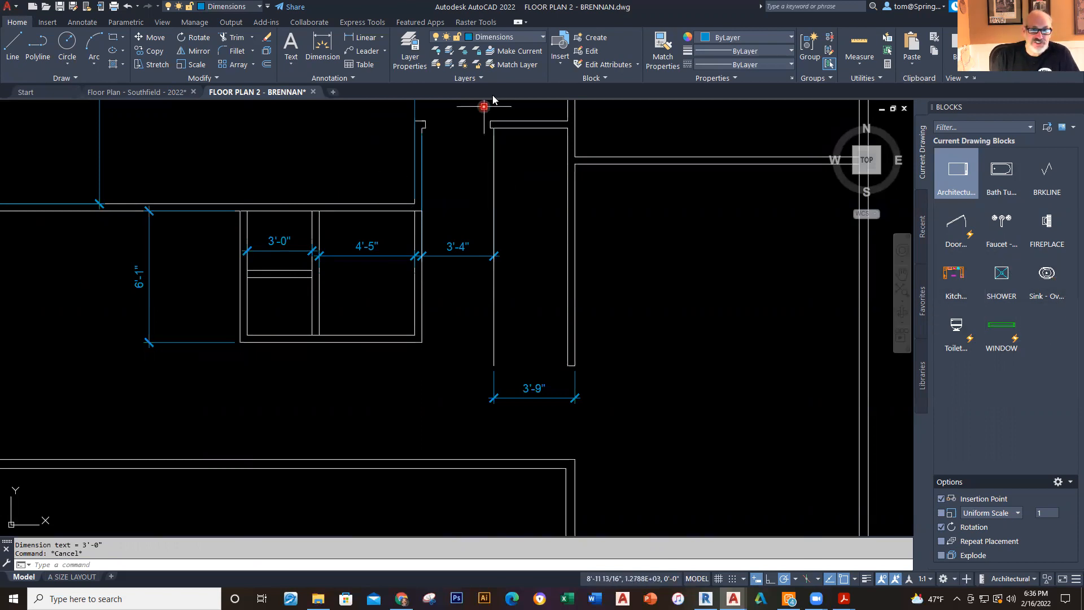
Step: Make A-Plumbing the current layer and insert the SHOWER block at the lower-left inner corner of the bathroom
click(541, 41)
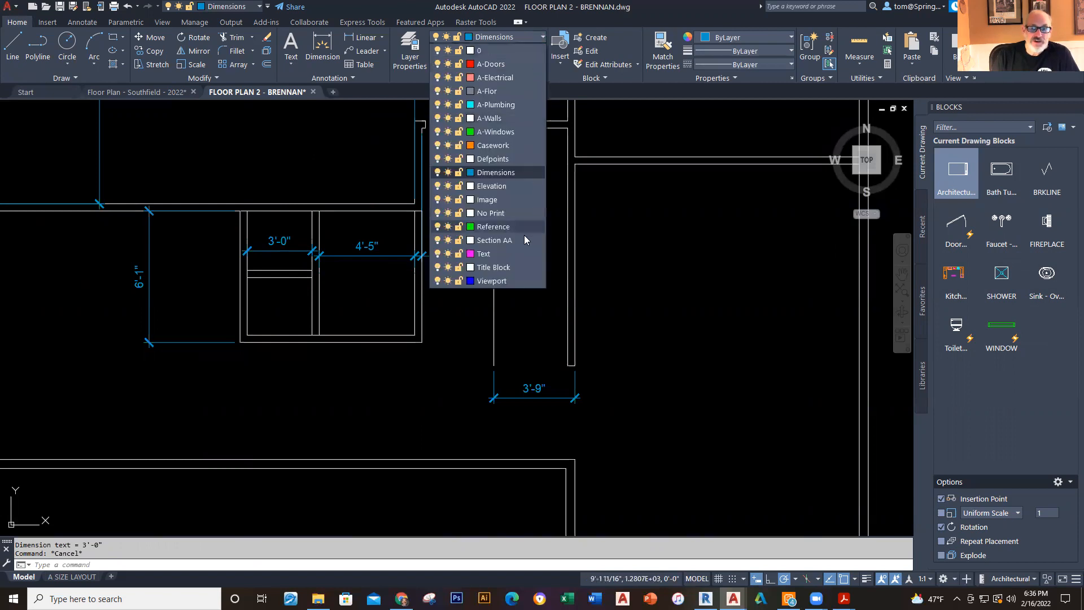
click(491, 105)
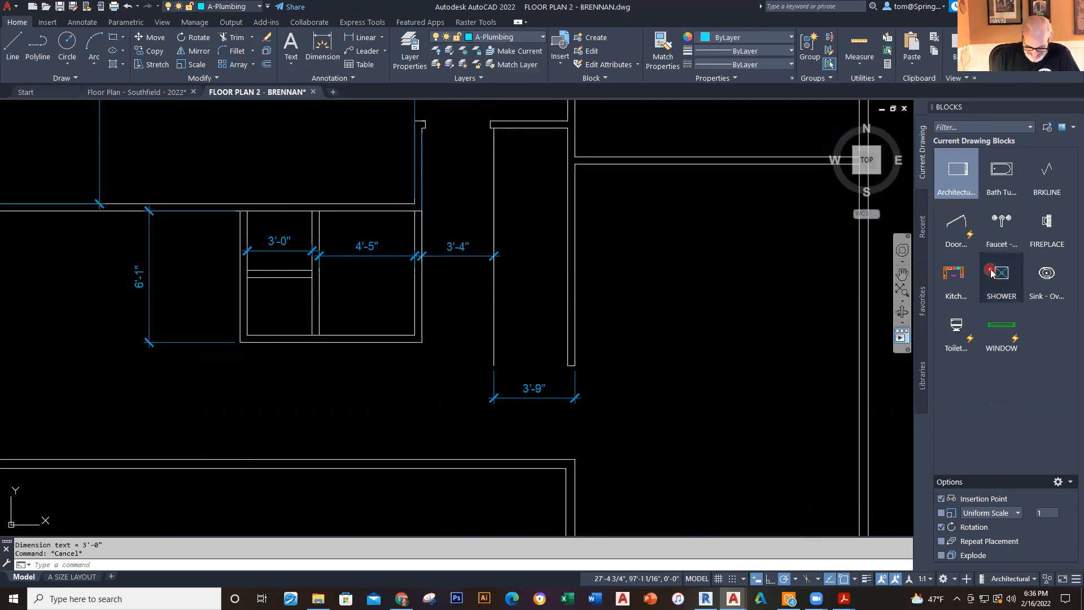
mouse_move(992, 273)
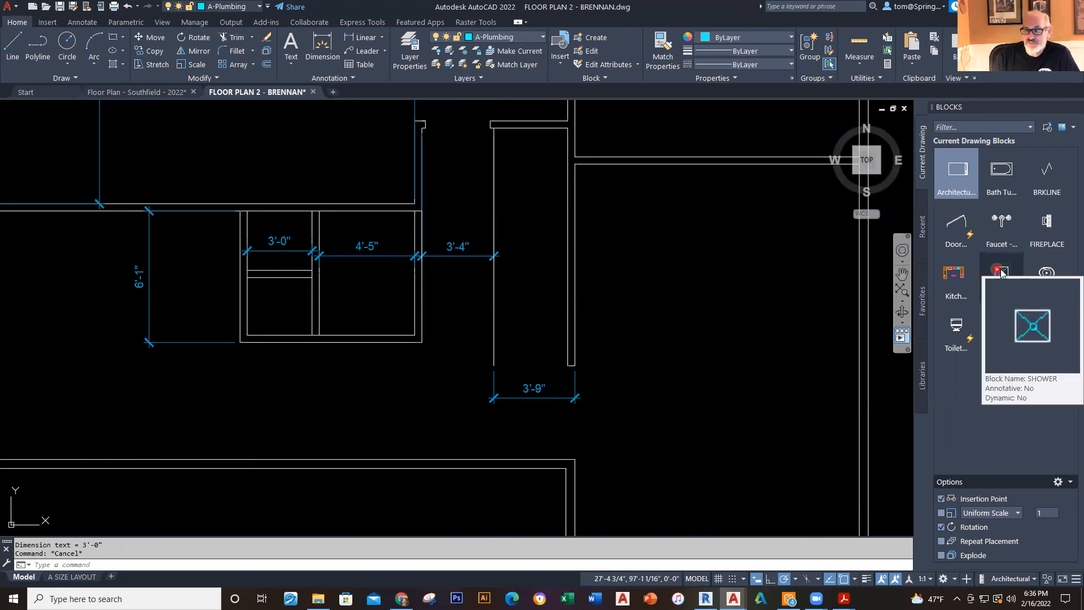
click(999, 273)
scroll(314, 321, up, 4)
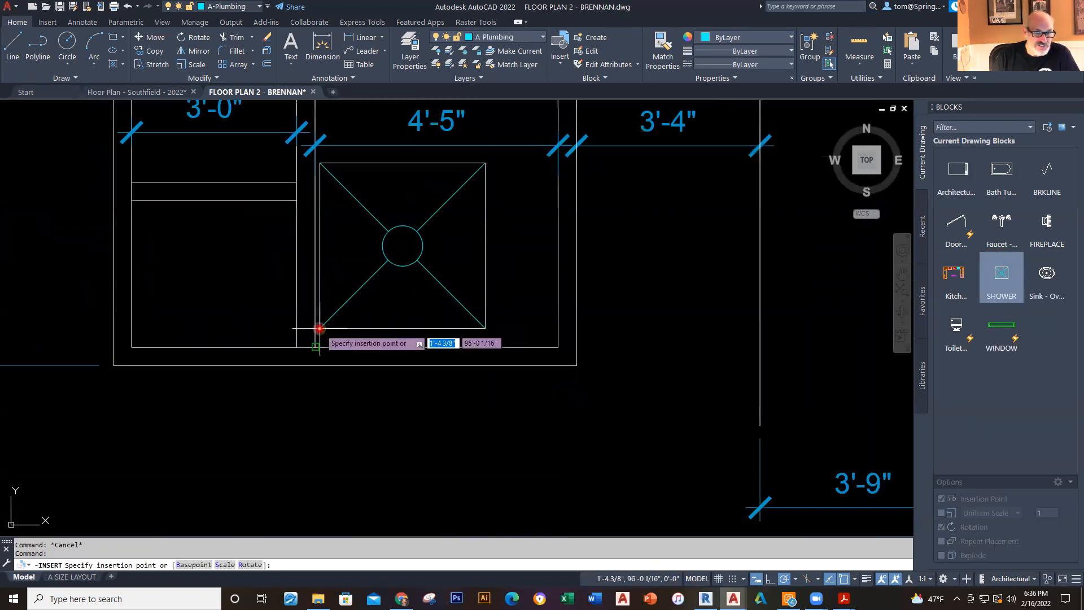
click(133, 347)
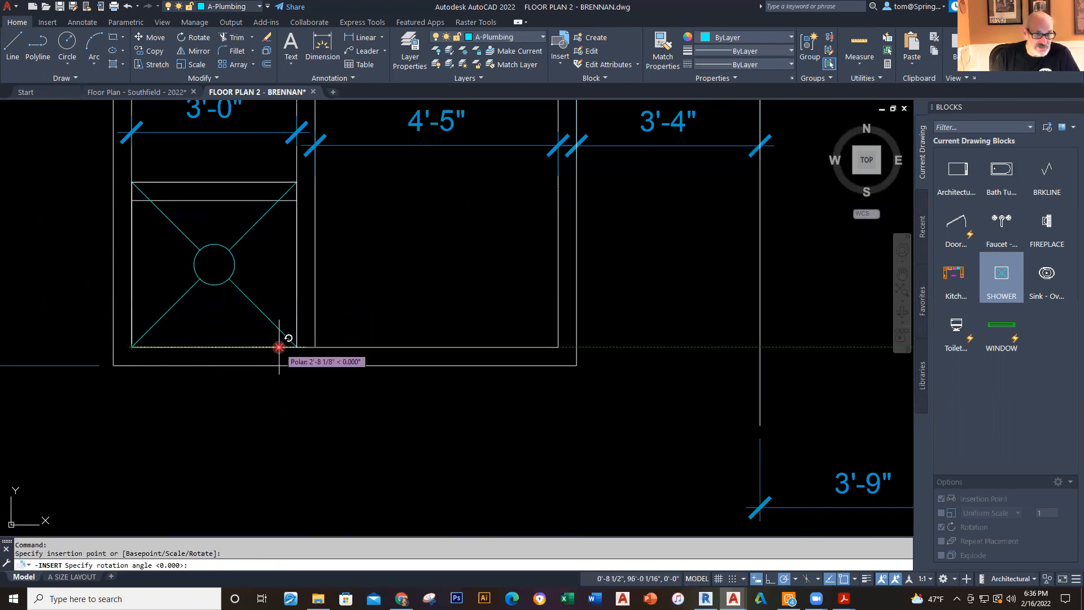
key(Escape)
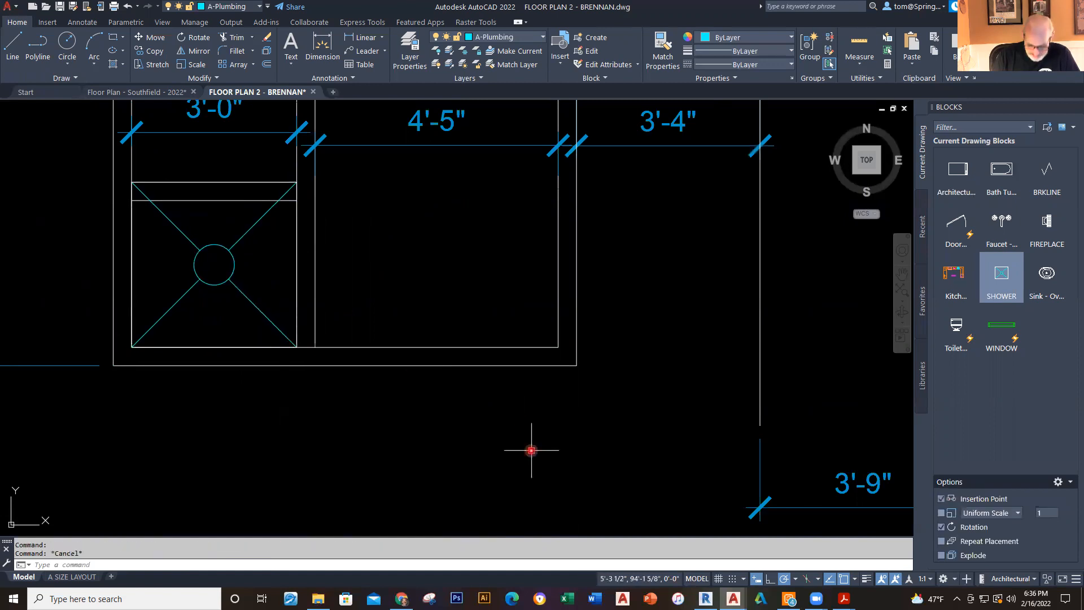
Step: Try to move the lower line of the cross wall above the shower up 6", and undo the move
middle_drag(530, 450, 499, 525)
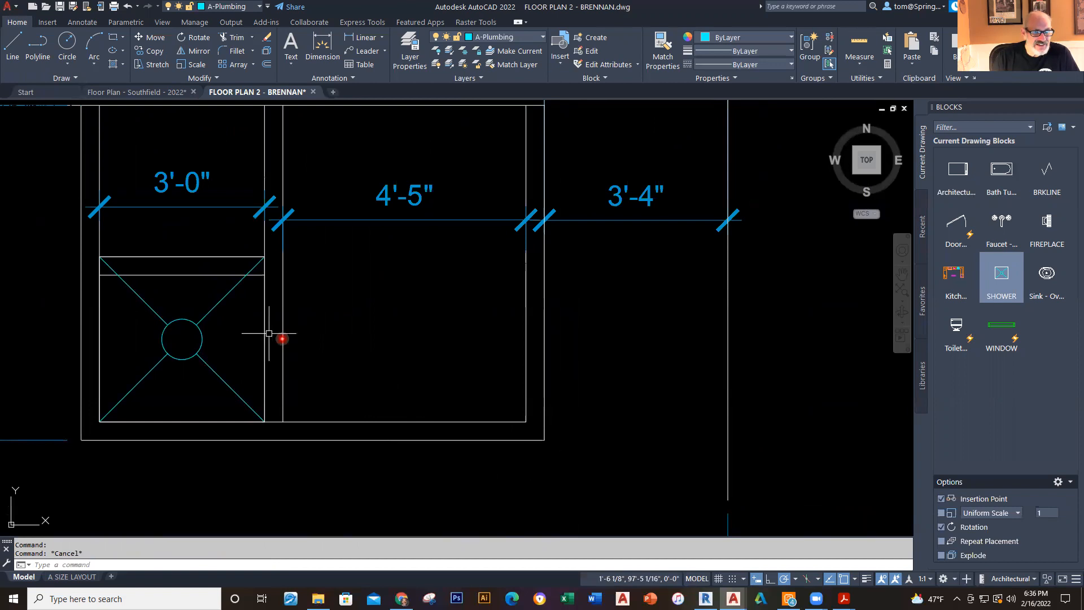
click(183, 275)
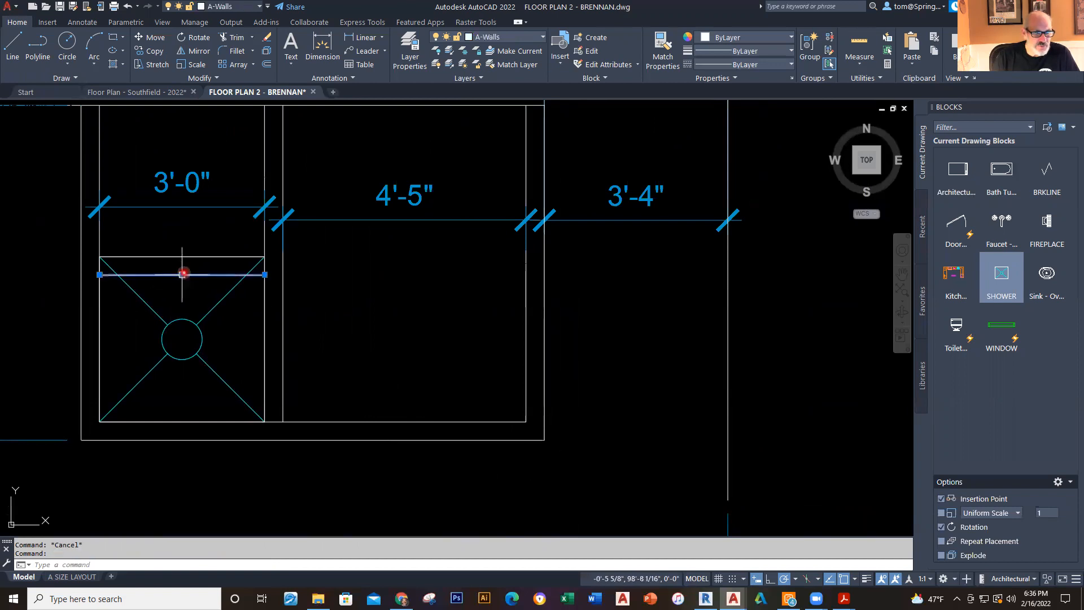
click(182, 275)
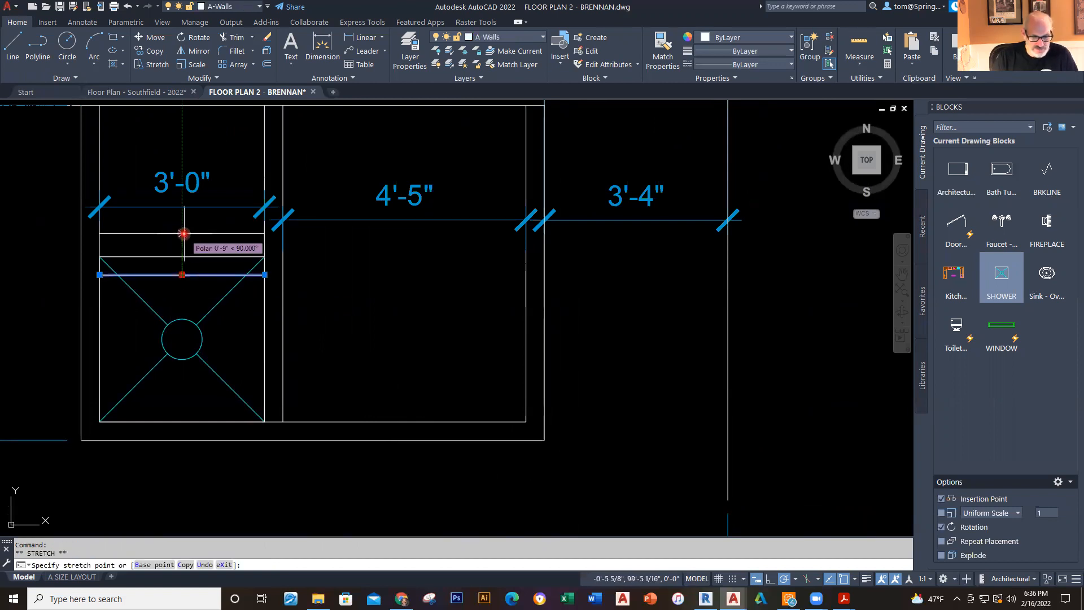
text(6)
key(Return)
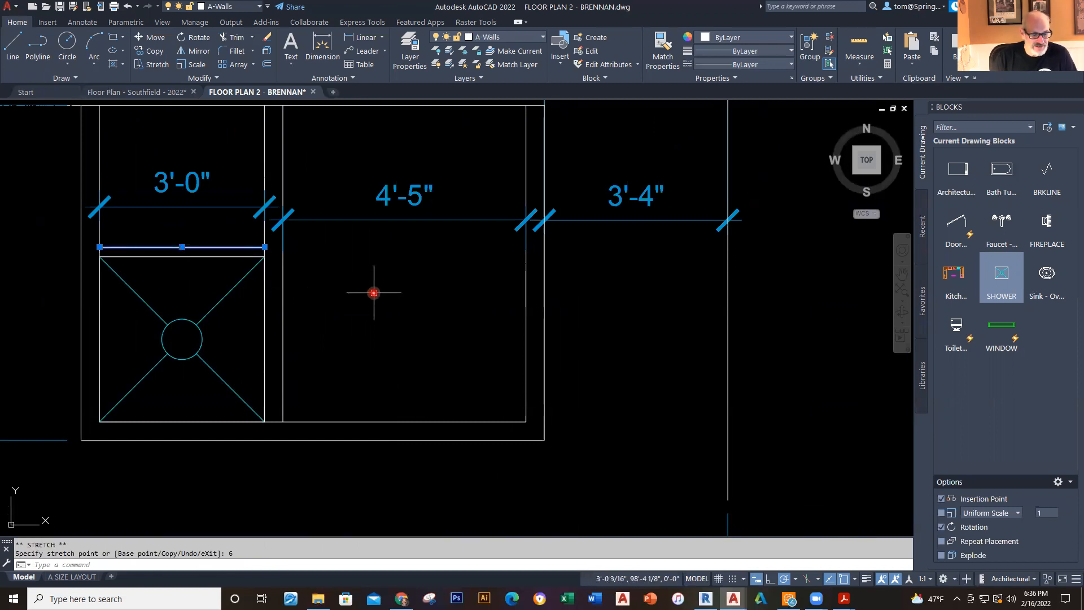
key(ctrl+z)
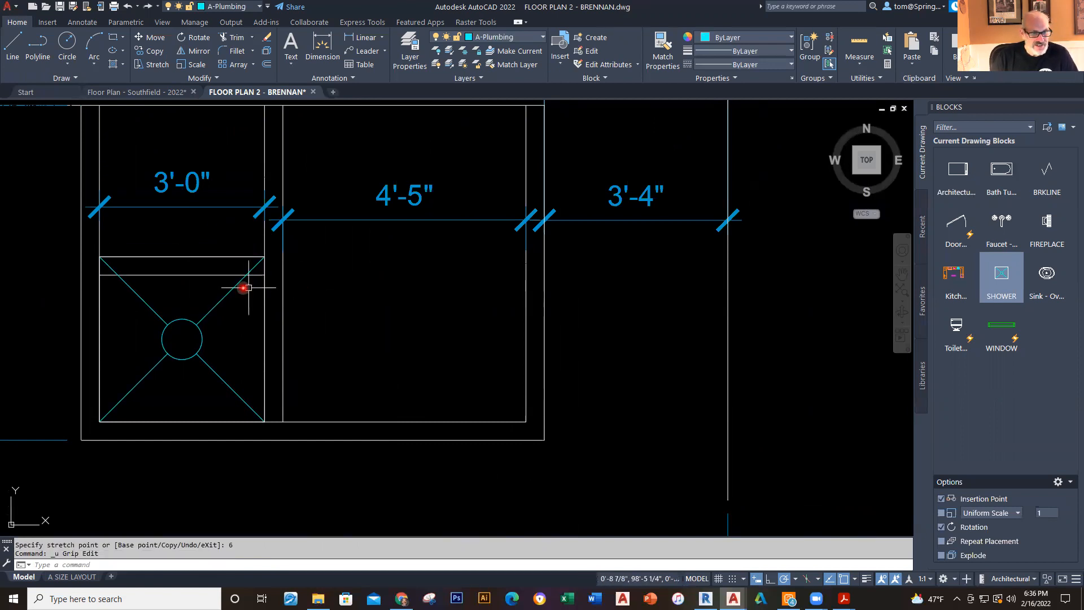
Step: Move the lower line of the cross wall above the shower up about 8", past the wall's other line
click(214, 276)
click(182, 275)
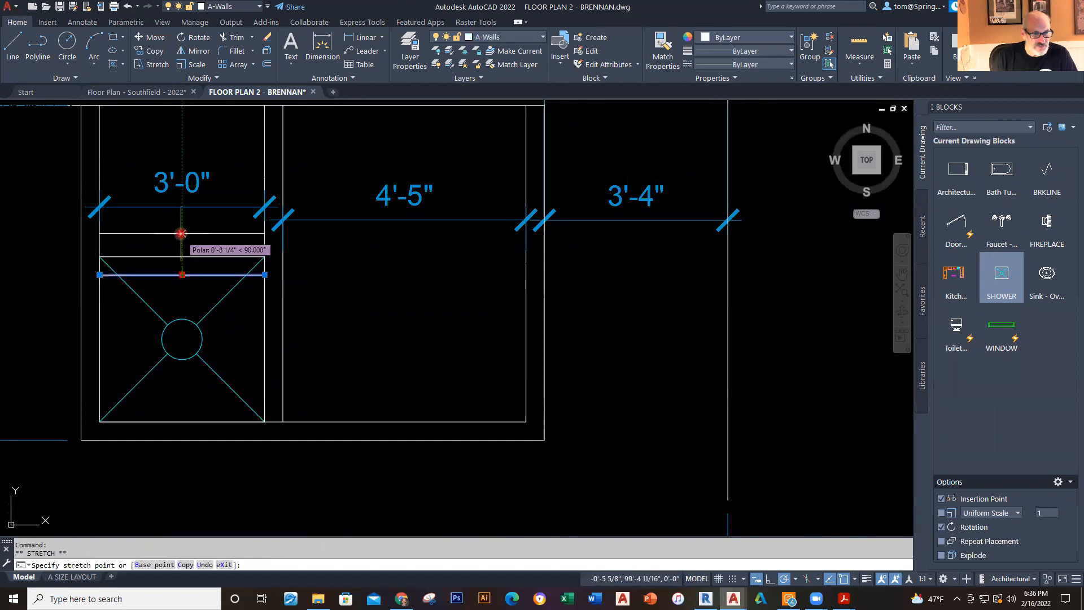
key(Escape)
key(Escape)
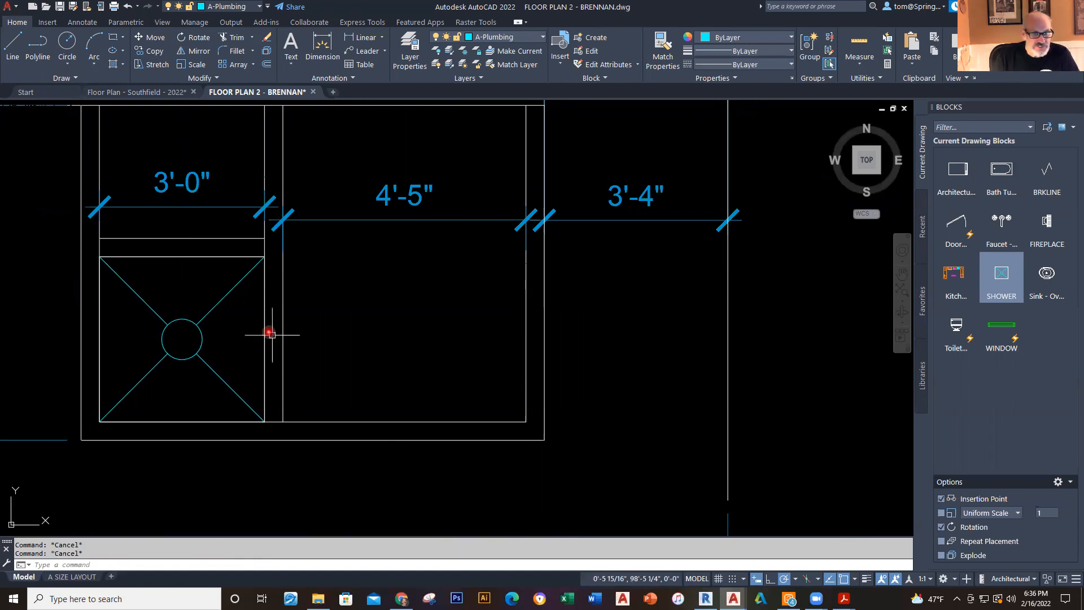
Step: Insert the toilet block at 0° rotation on the upper wall of the right bathroom compartment, near its left corner
scroll(300, 334, down, 2)
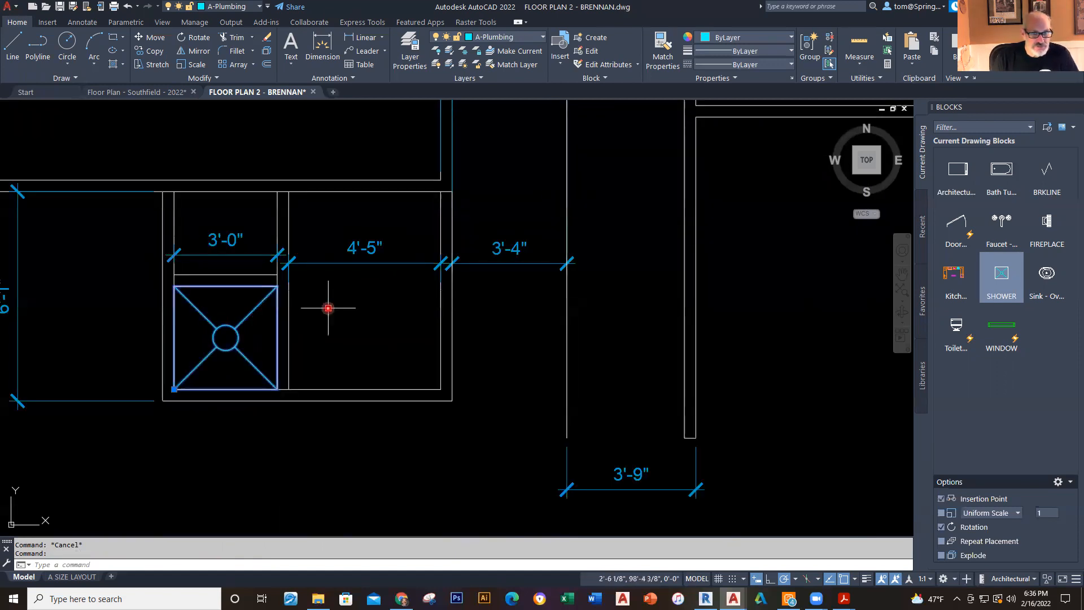
click(958, 327)
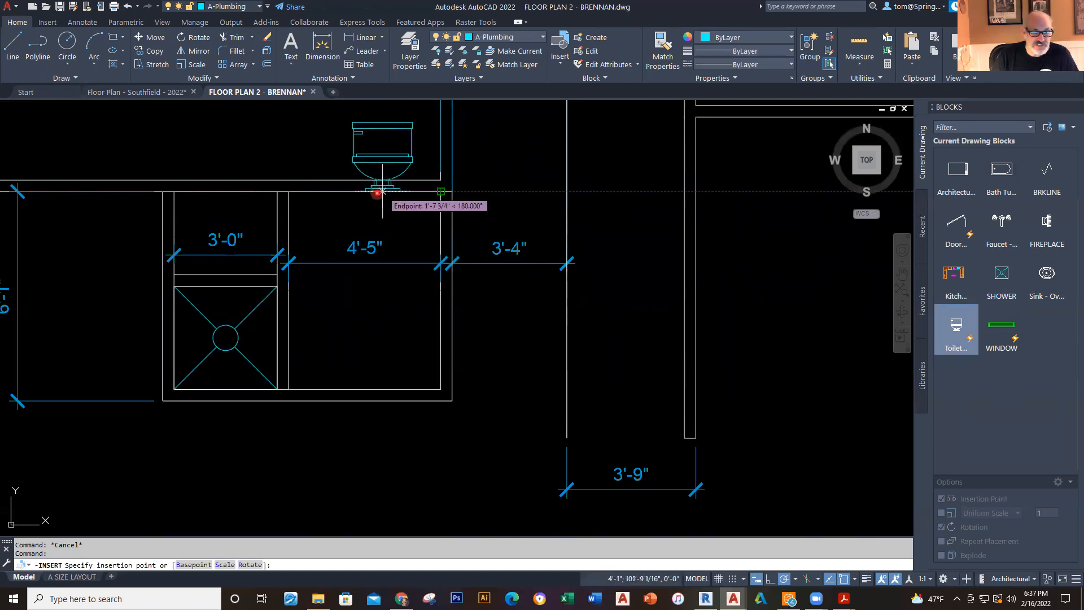
click(326, 190)
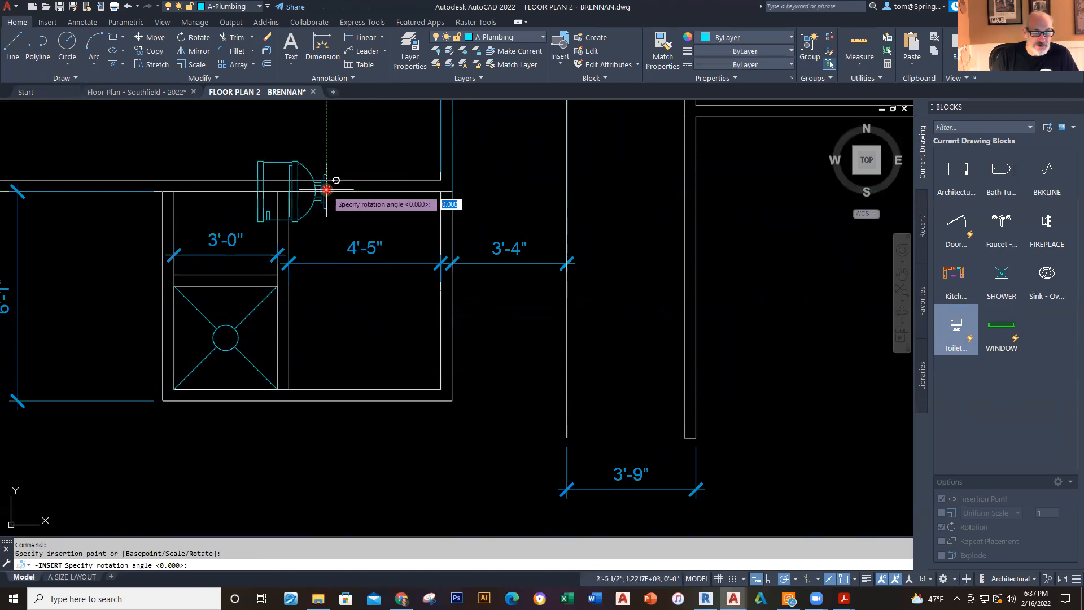
click(364, 191)
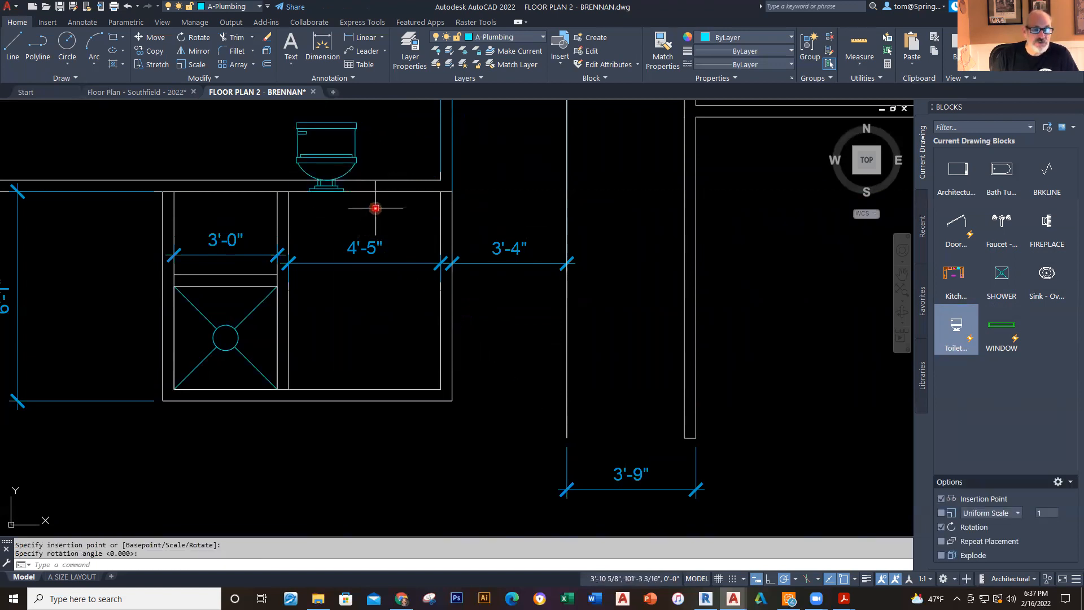
scroll(376, 208, down, 3)
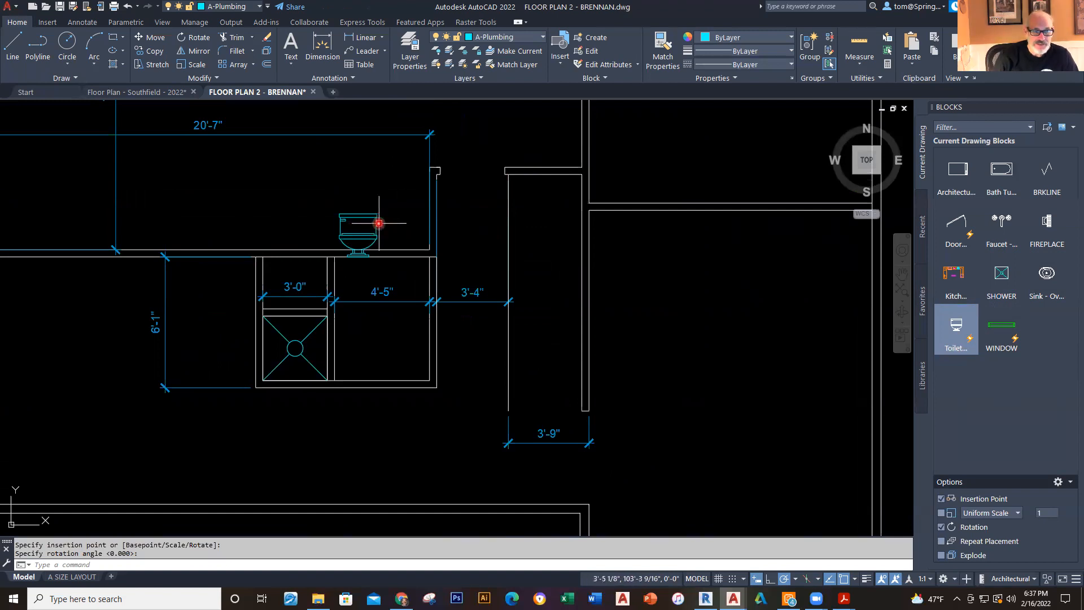
Step: Switch the inserted toilet block's view to Elongated (Plan)
click(378, 224)
click(372, 232)
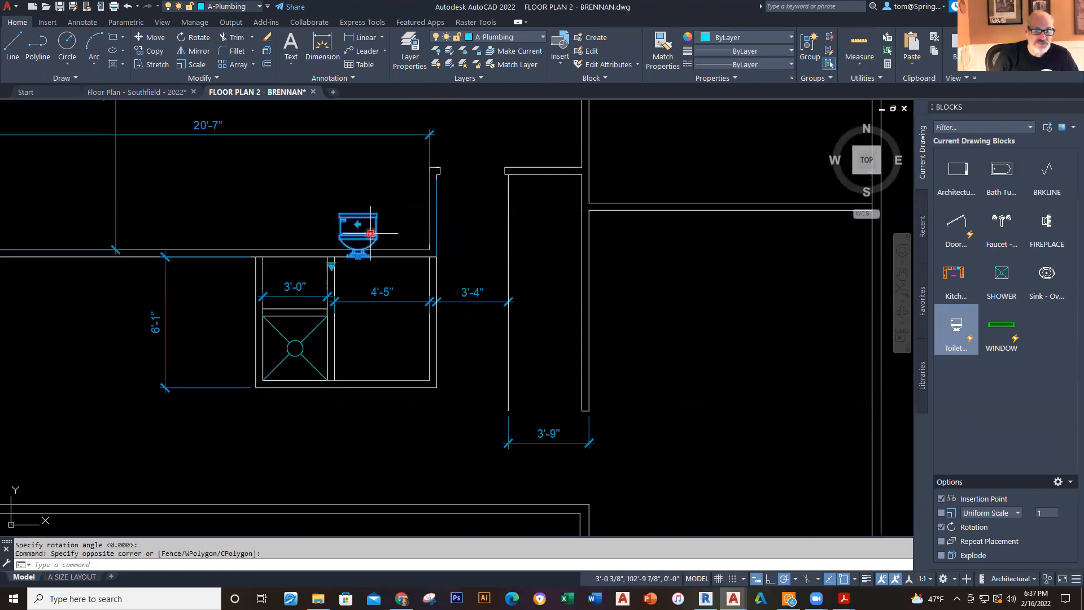
scroll(346, 269, up, 4)
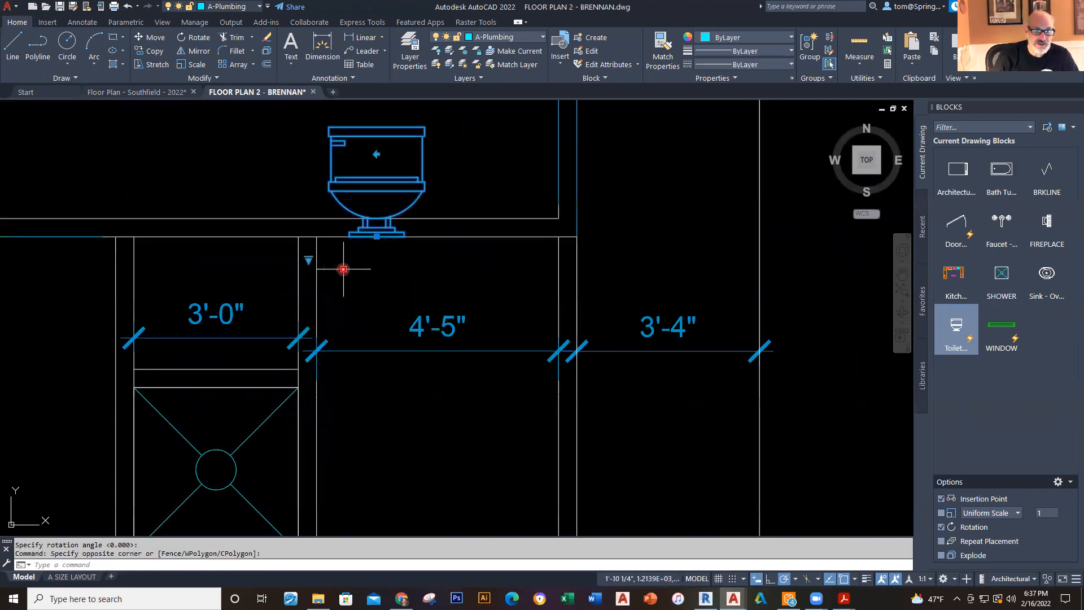
click(308, 260)
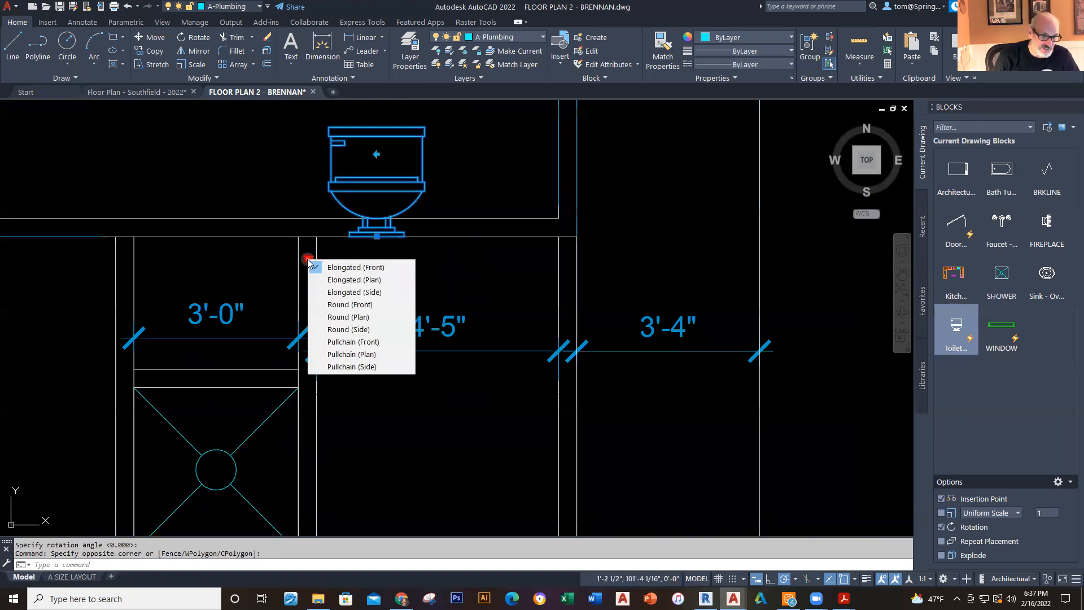
click(365, 279)
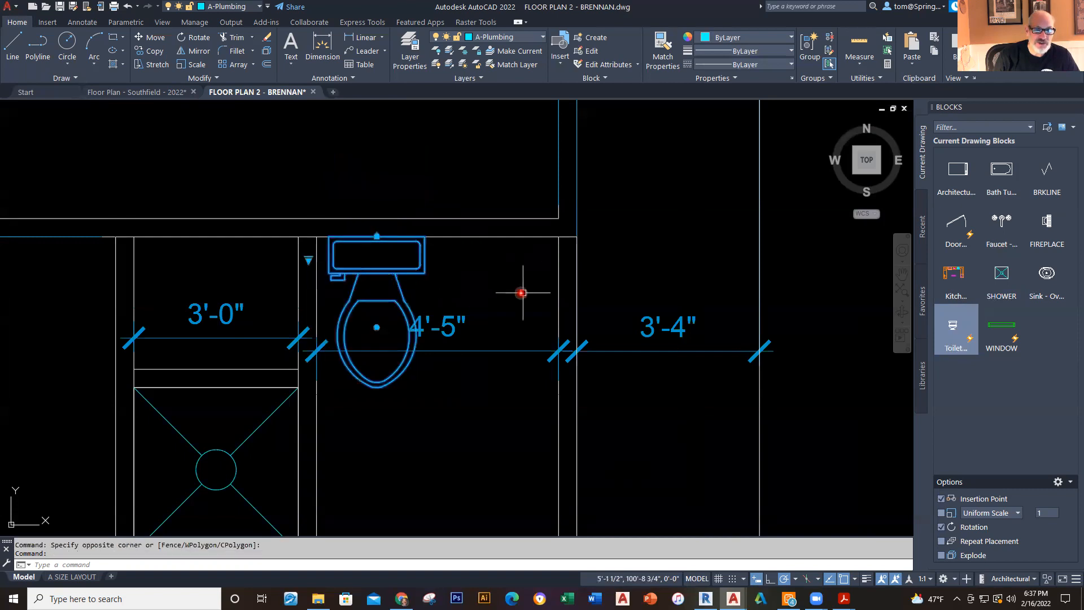
Step: Try to rotate the toilet block about the grip at its bowl
scroll(508, 300, down, 2)
middle_drag(507, 301, 446, 235)
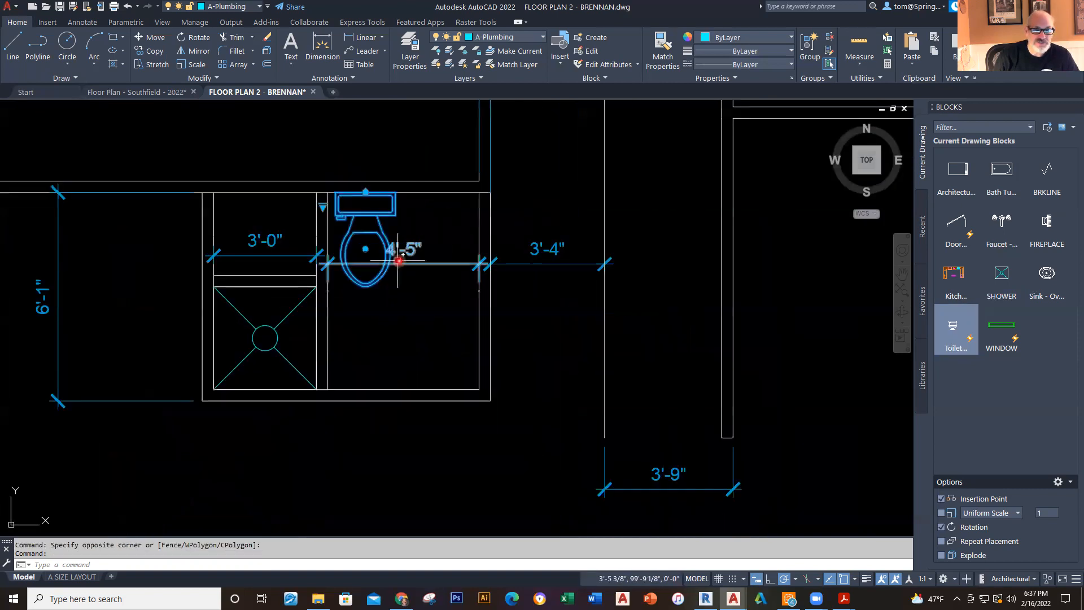
click(368, 249)
key(space)
key(space)
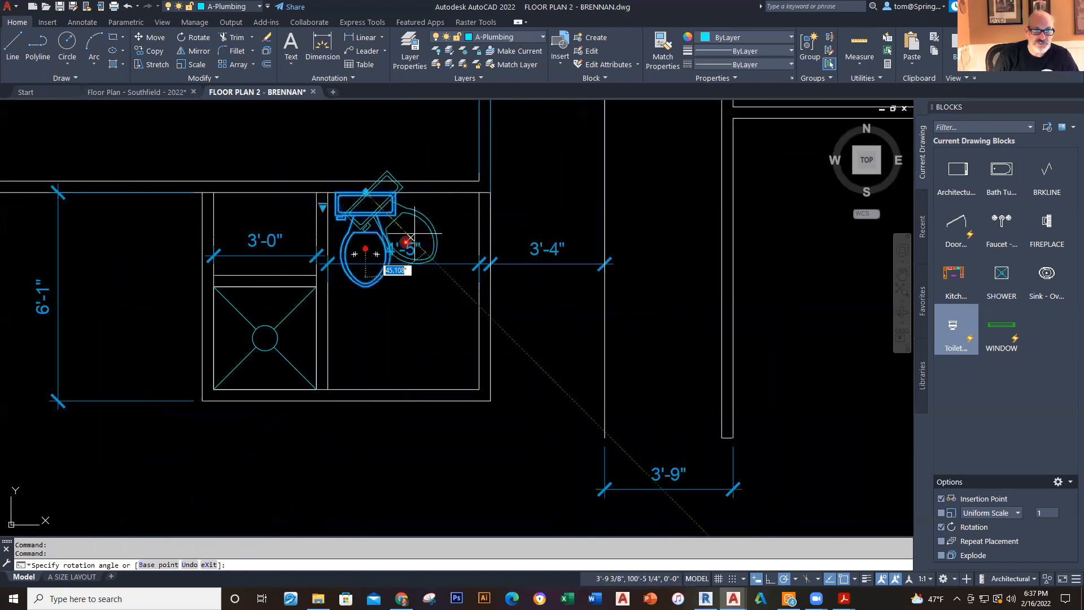
click(365, 269)
key(Escape)
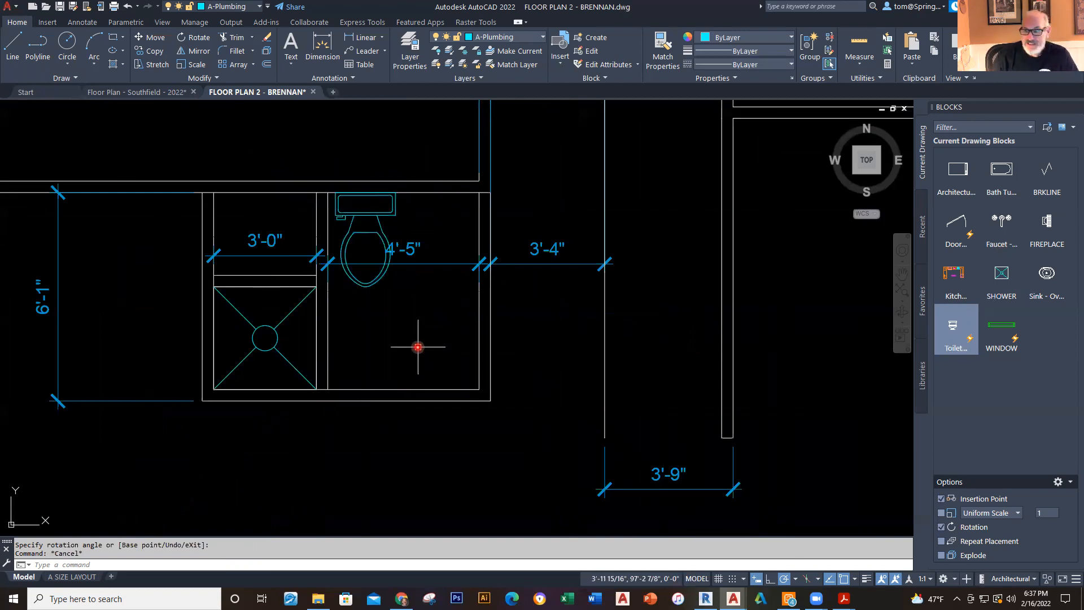
Step: Try placing the oval sink block to the right of the toilet, and undo the insertion
click(1048, 275)
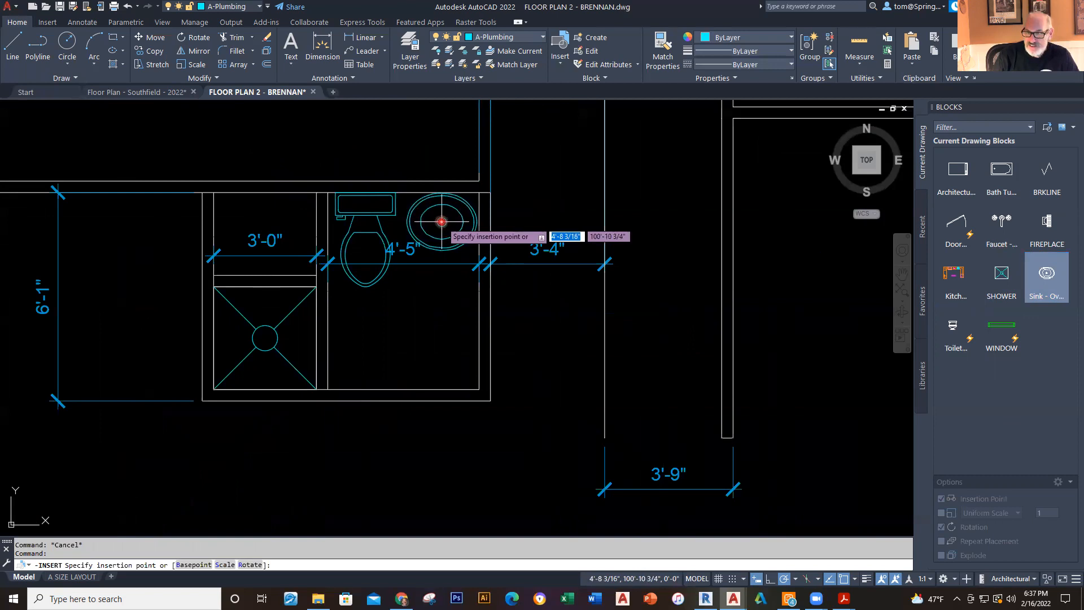
click(442, 222)
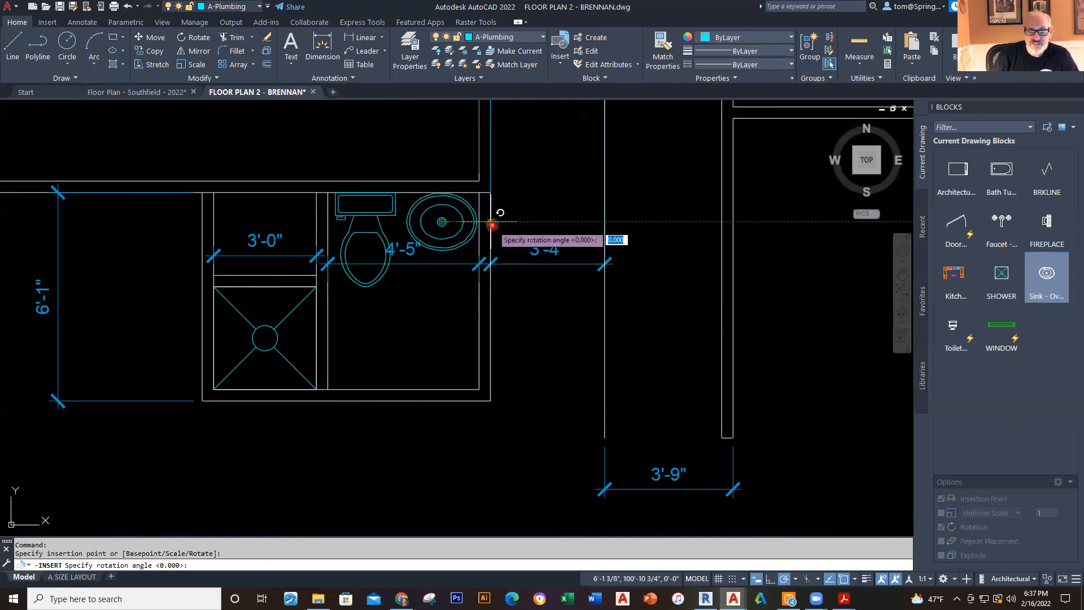
click(521, 215)
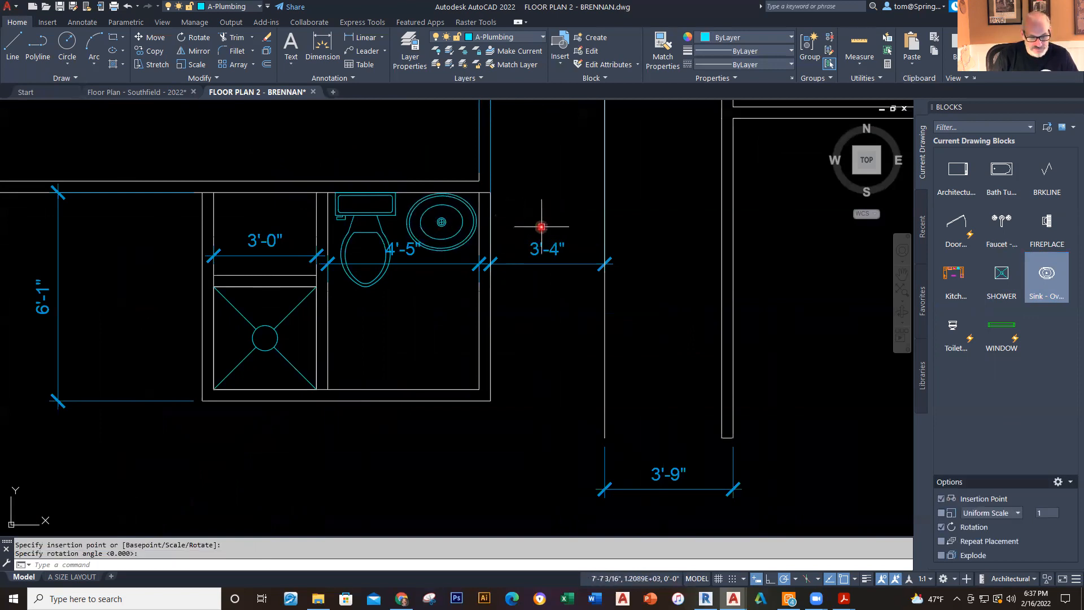
key(ctrl+z)
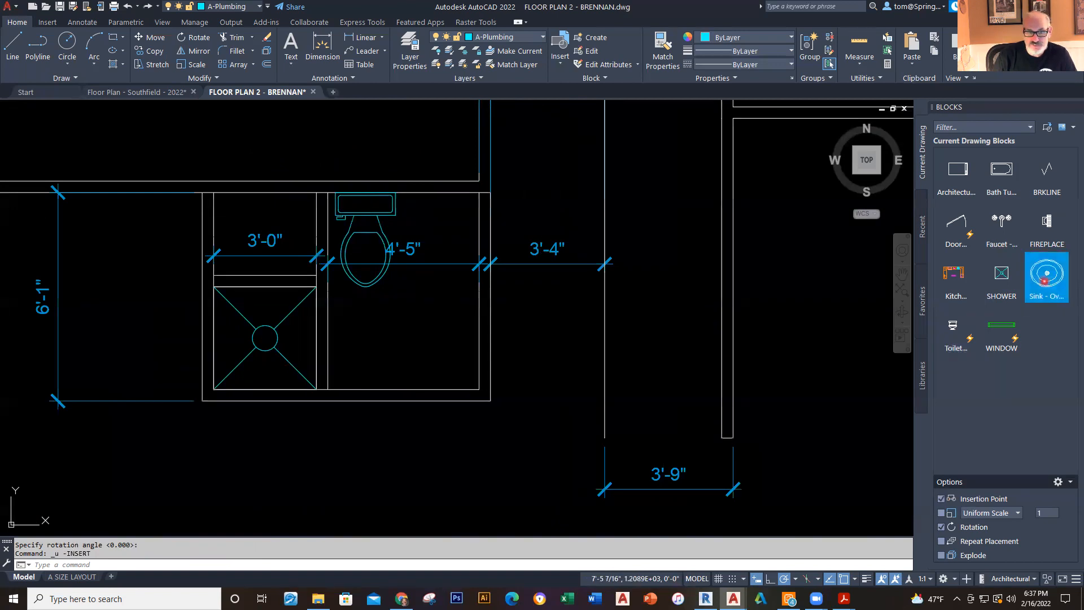
Step: Insert the oval sink block at 0° rotation between the toilet and the compartment's right wall, against the upper wall
click(1045, 279)
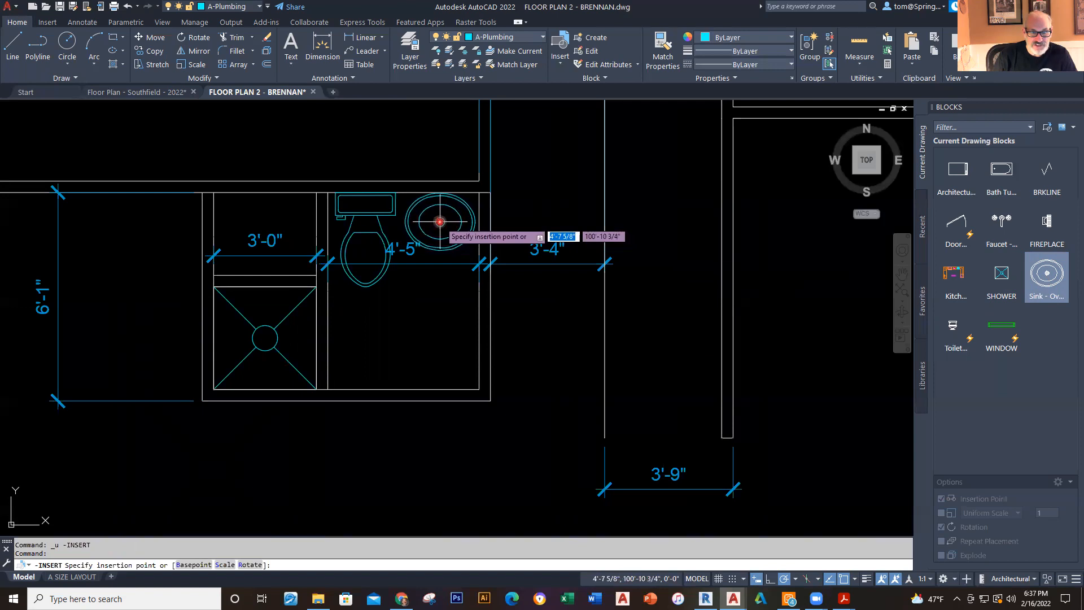
click(440, 222)
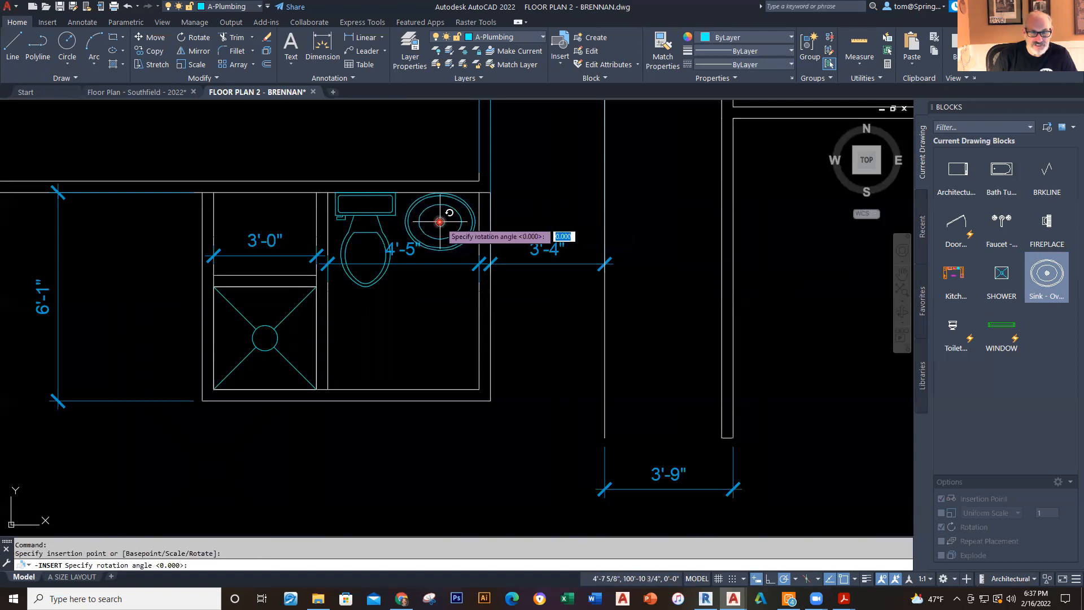
click(542, 220)
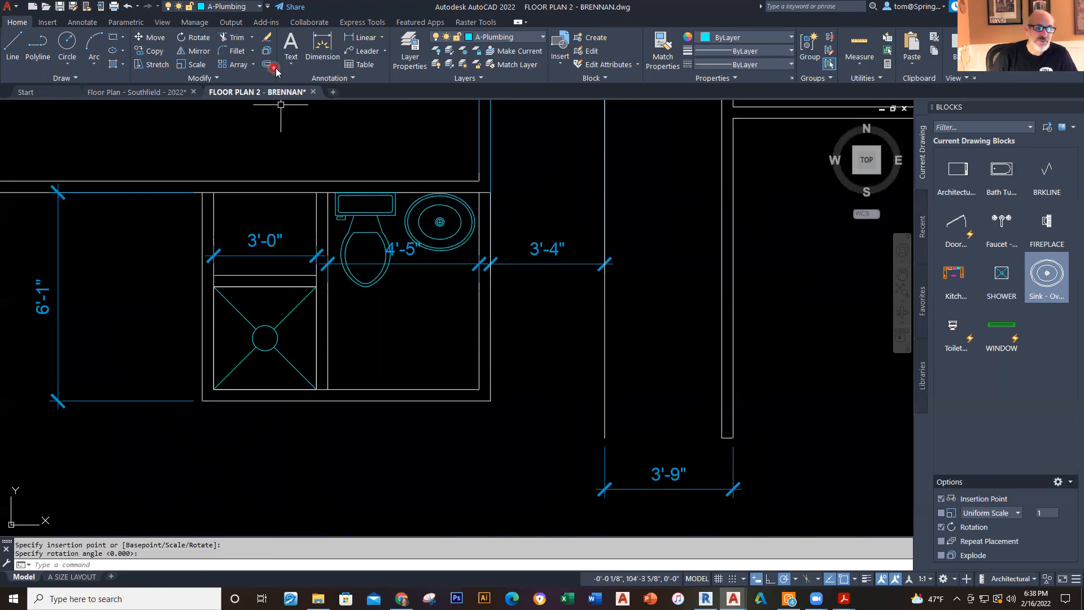
Step: Scale the oval sink by a factor of .5 about its center
click(189, 65)
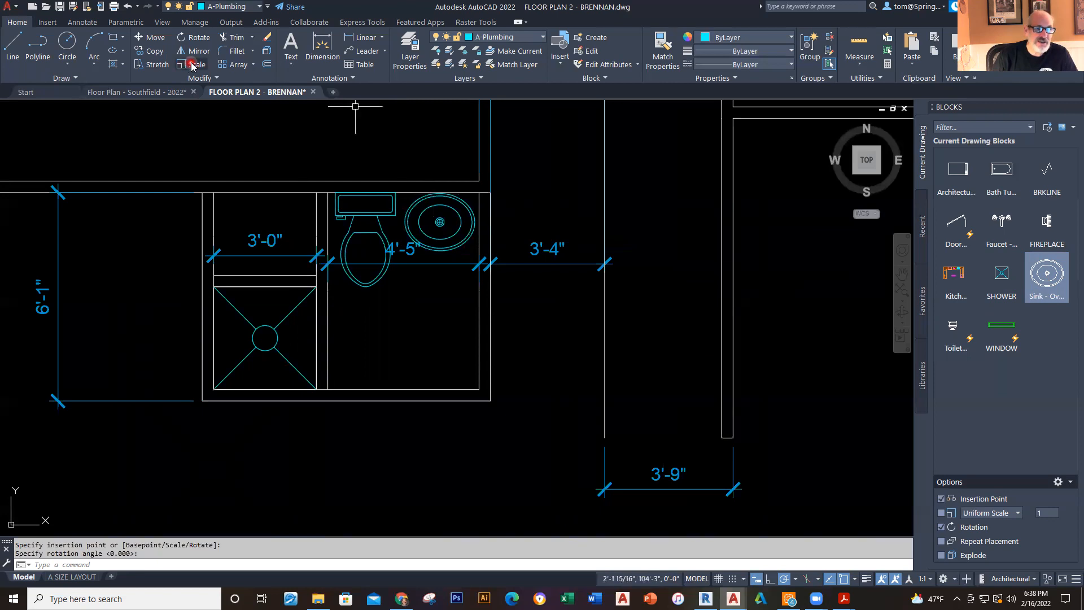
click(455, 206)
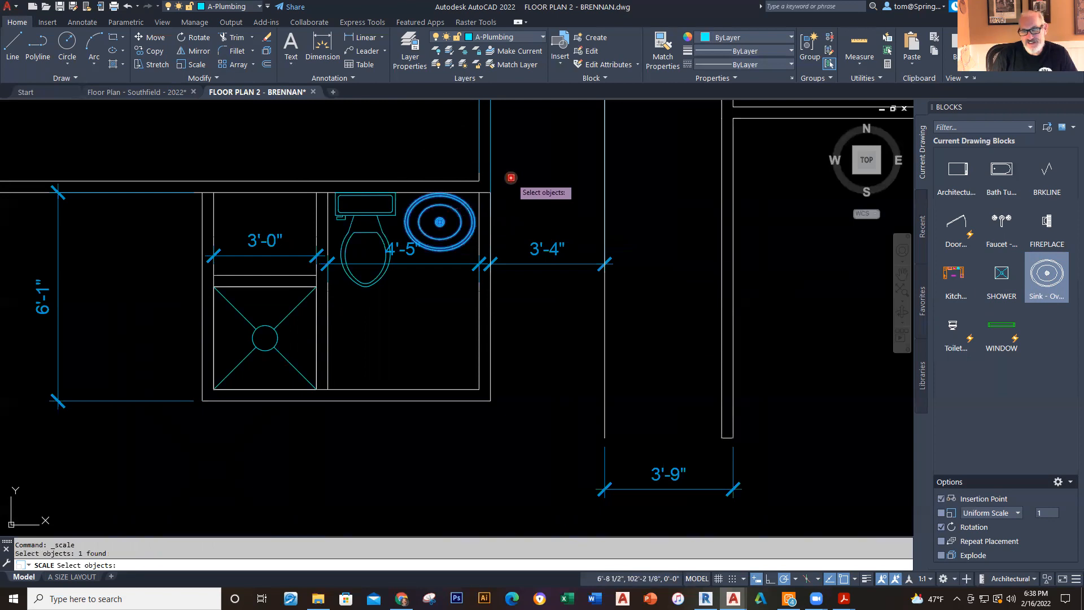
key(Return)
key(Return)
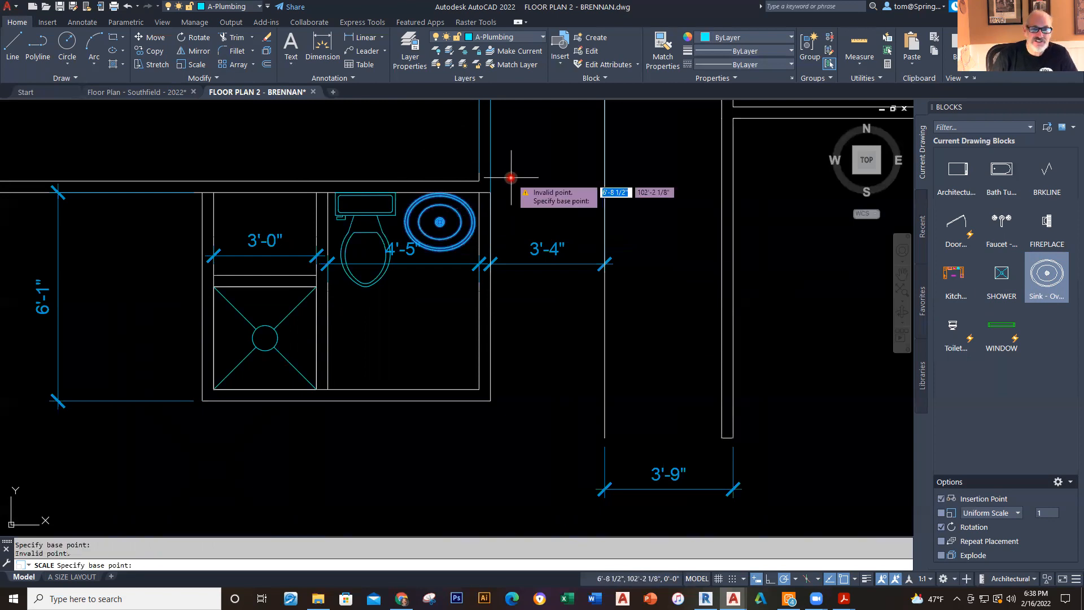
click(441, 223)
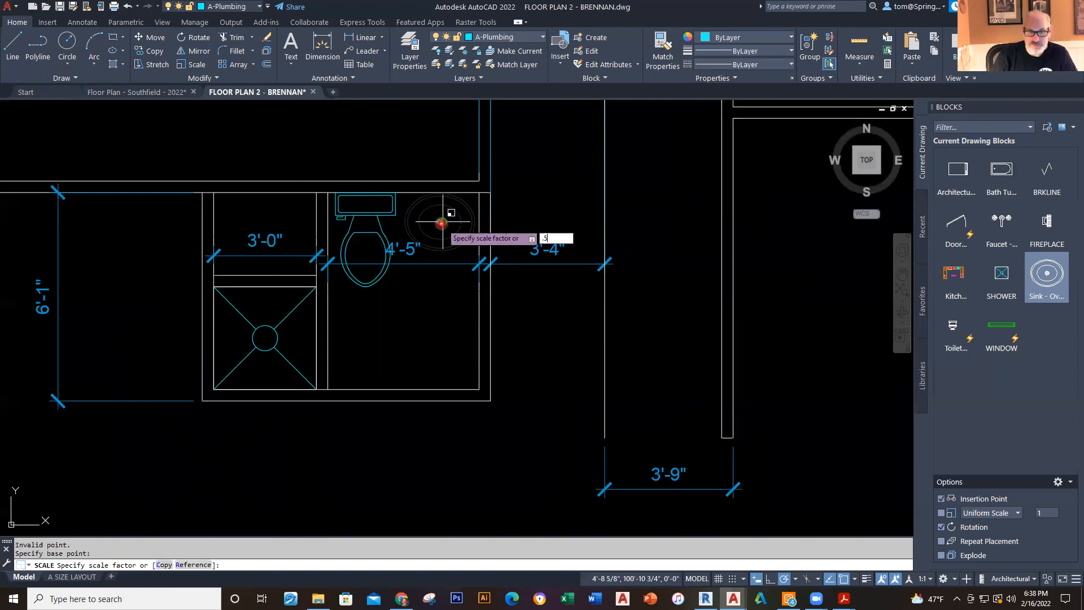
key(Return)
Step: Make Casework the current layer and draw a 24" by 16" rectangle from the compartment's upper-right inner corner
scroll(455, 275, up, 2)
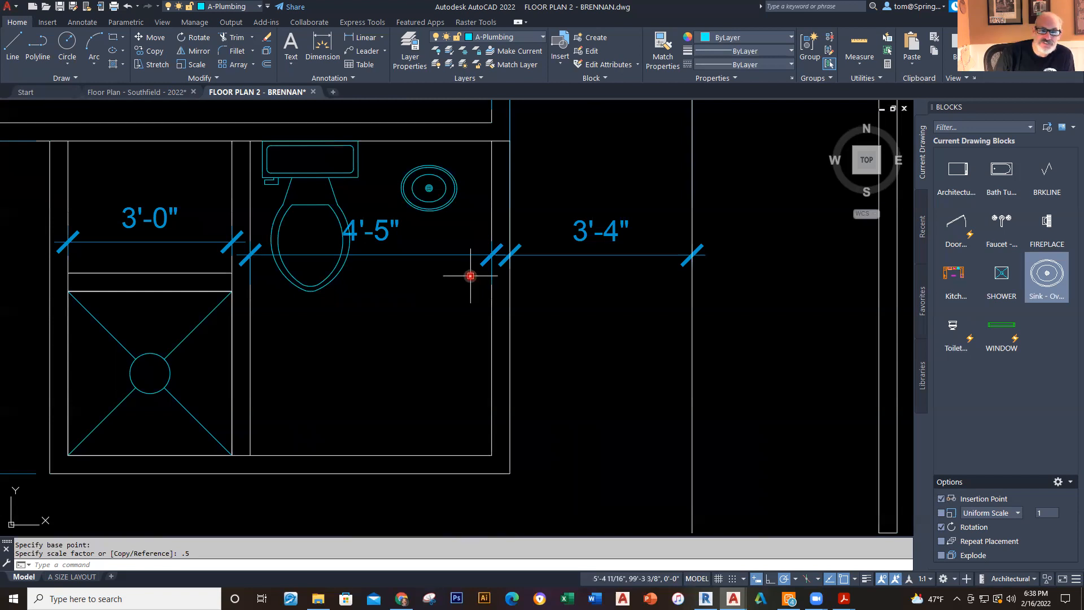
click(541, 38)
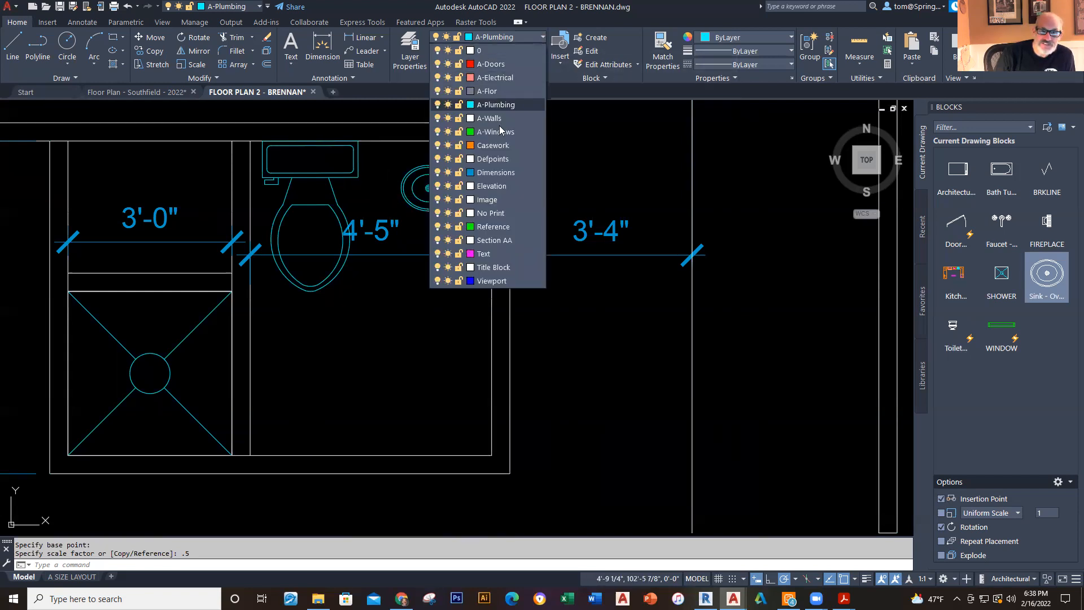
click(493, 145)
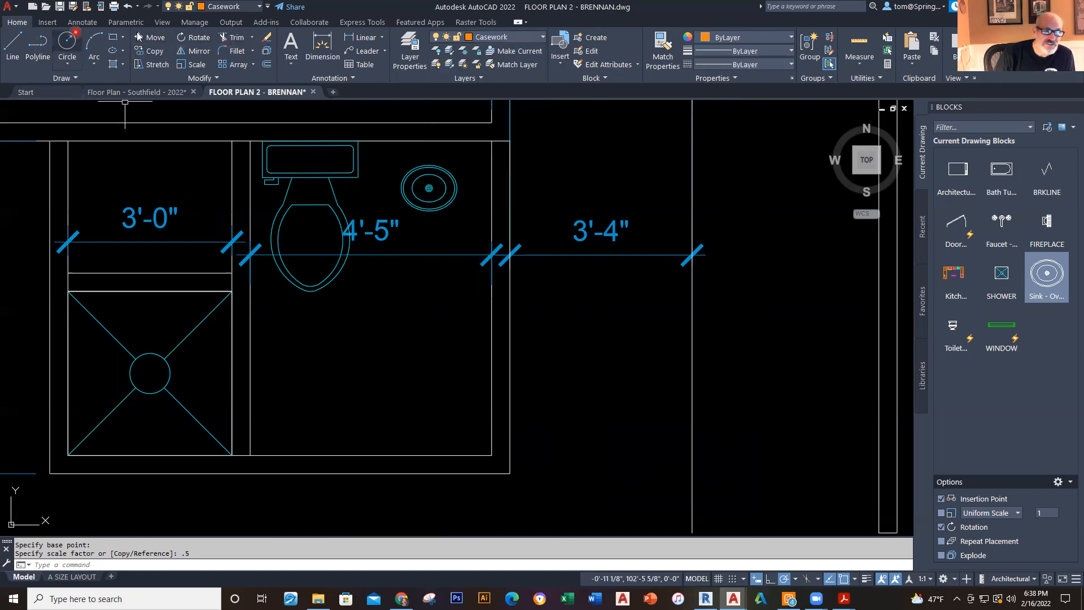
click(114, 37)
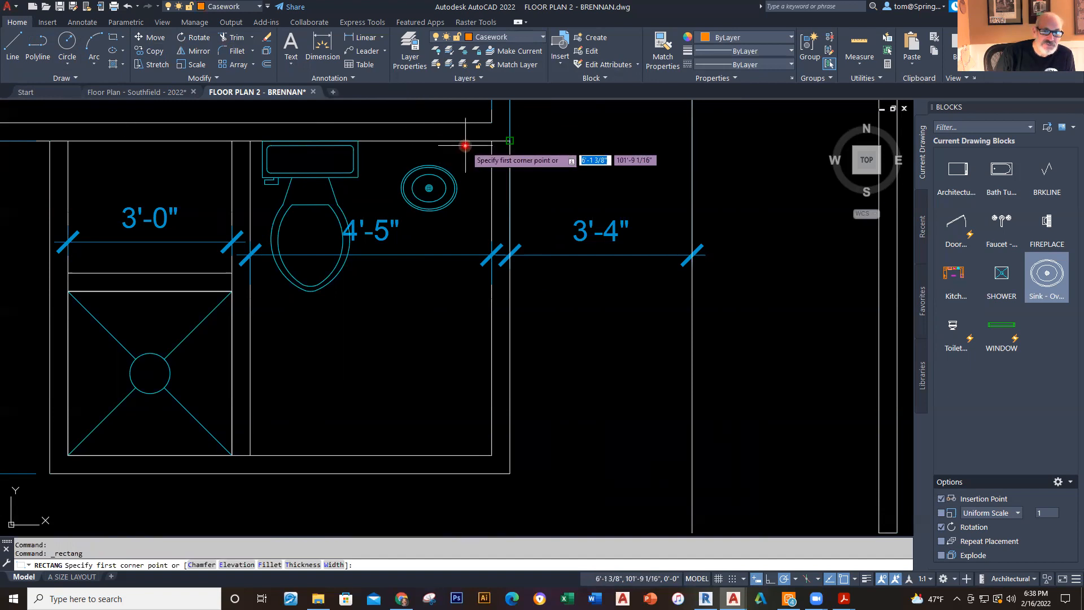
click(493, 141)
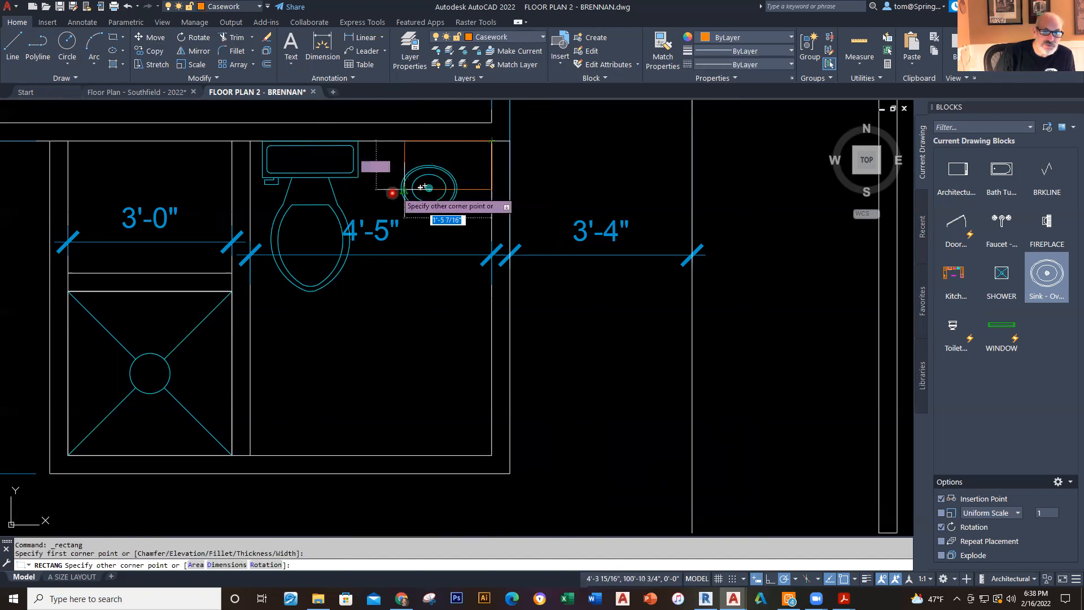
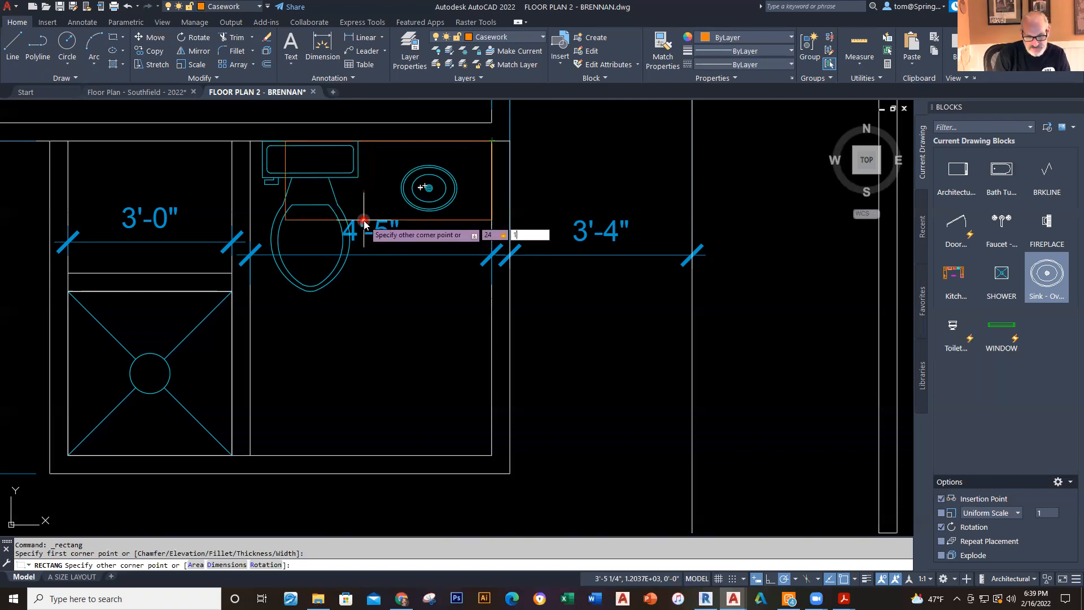
text(6)
key(Return)
key(Escape)
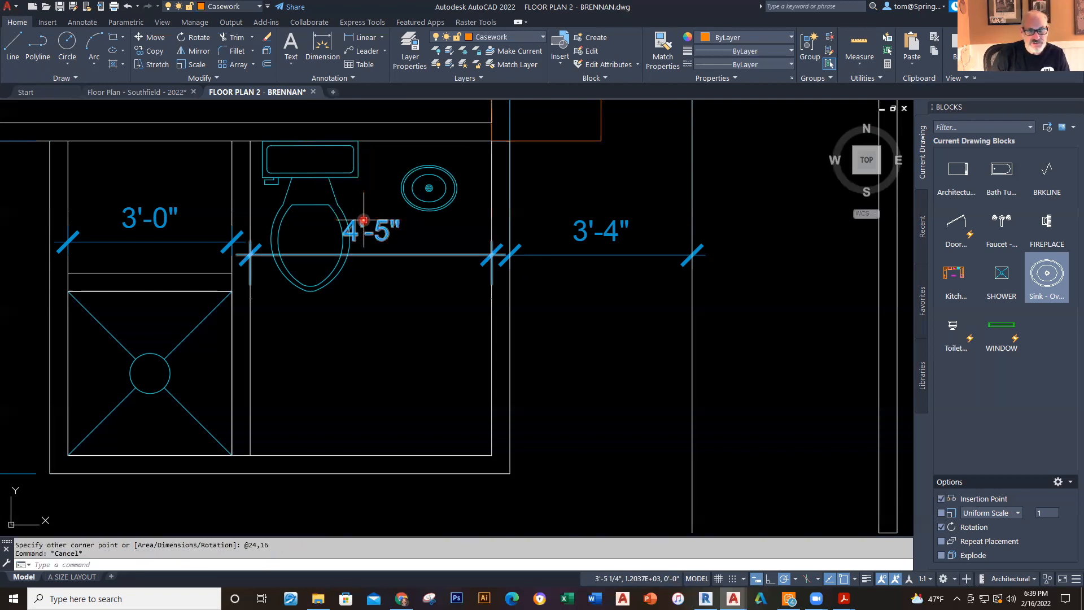
Step: Move the countertop rectangle by its upper-right corner to the compartment's upper-right inner corner, so it surrounds the sink
scroll(364, 220, down, 5)
scroll(477, 138, up, 3)
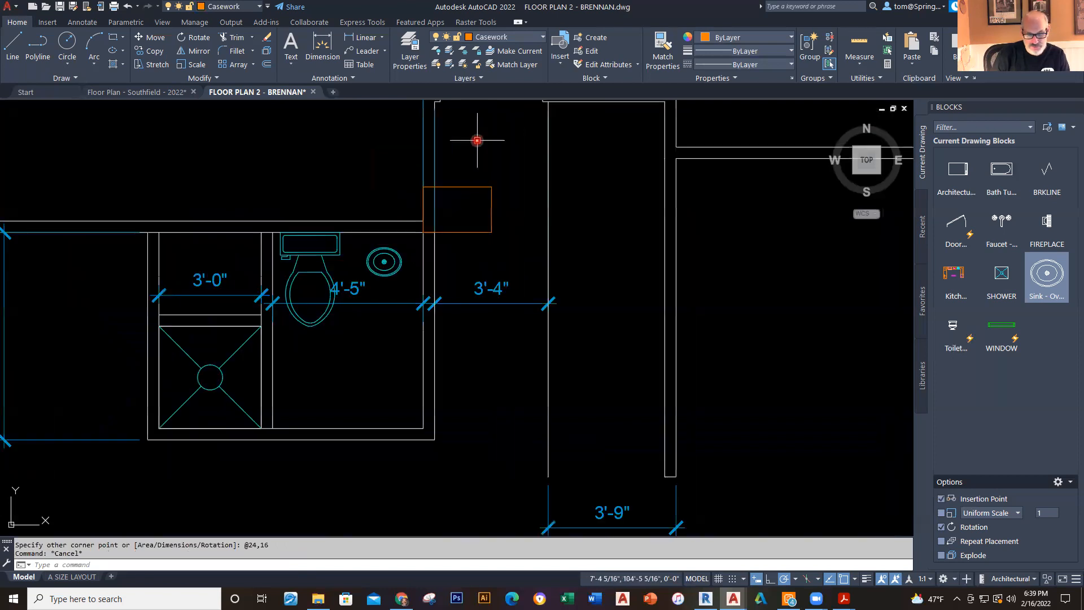
text(m)
key(Return)
click(479, 187)
key(Return)
click(491, 187)
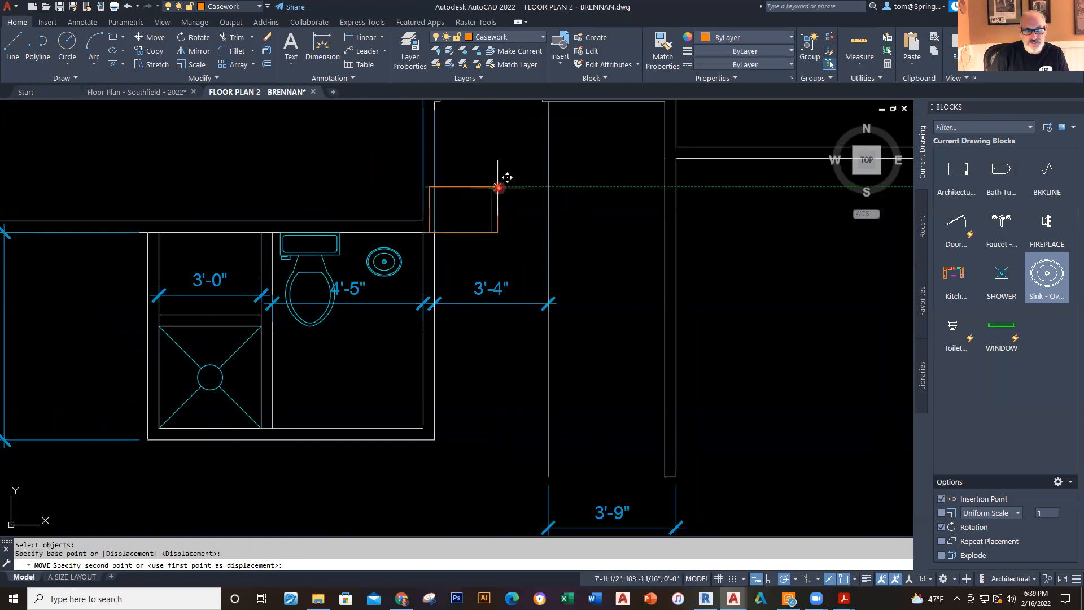
click(424, 232)
key(Escape)
scroll(394, 248, up, 2)
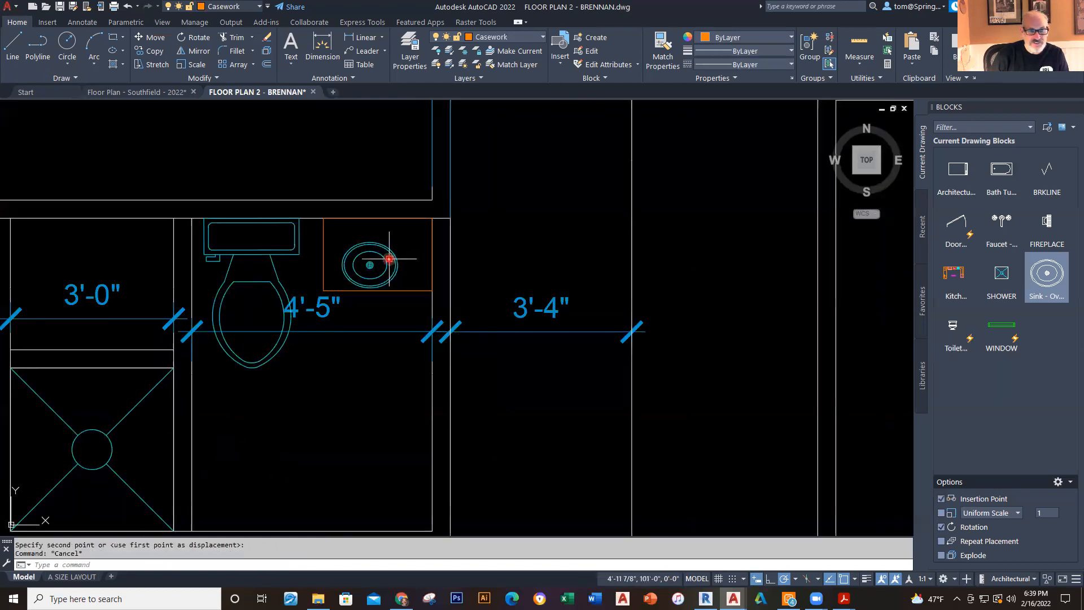
Step: Move the oval sink by its center point to the middle of the countertop rectangle
click(393, 251)
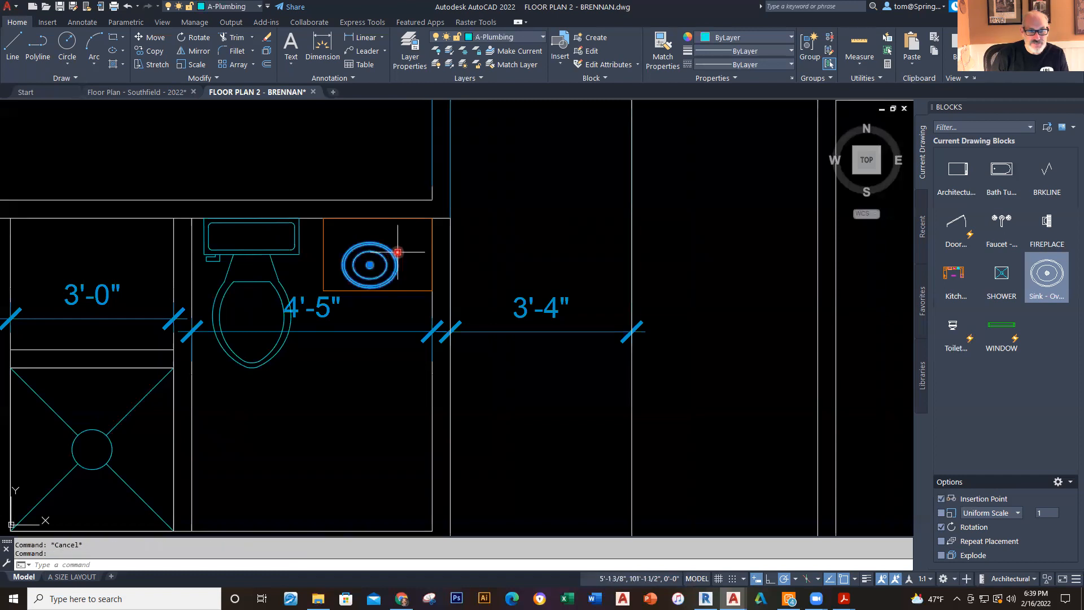
click(371, 264)
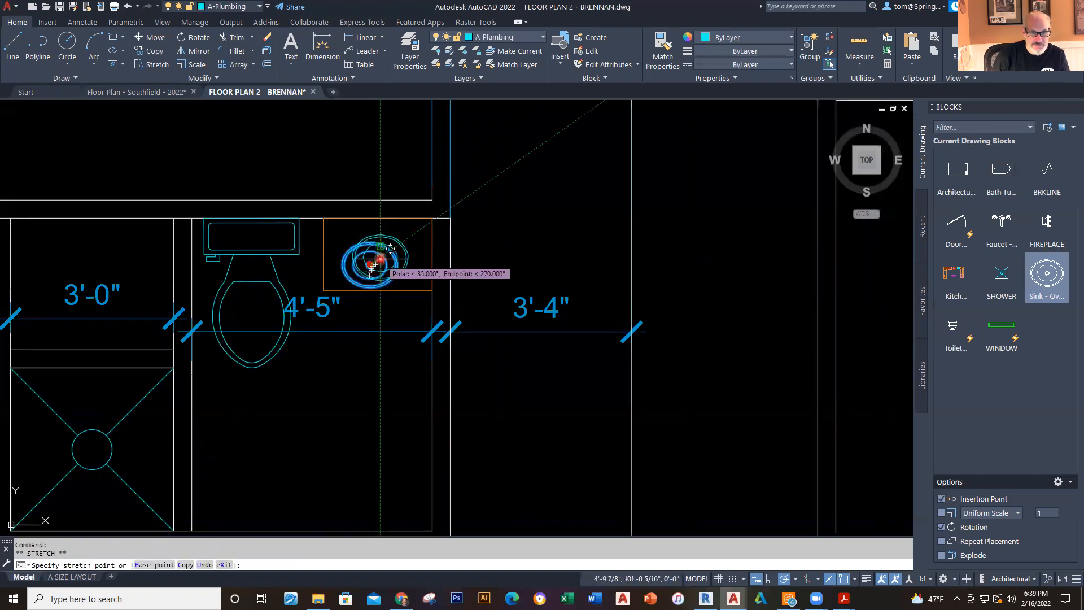
key(Escape)
scroll(452, 303, down, 4)
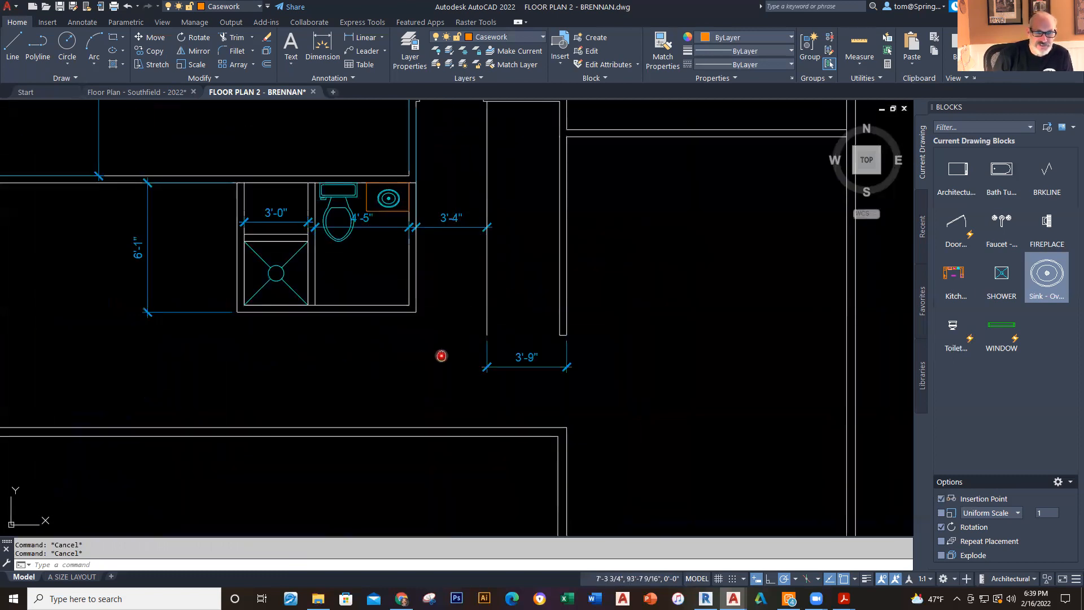
middle_drag(441, 356, 481, 353)
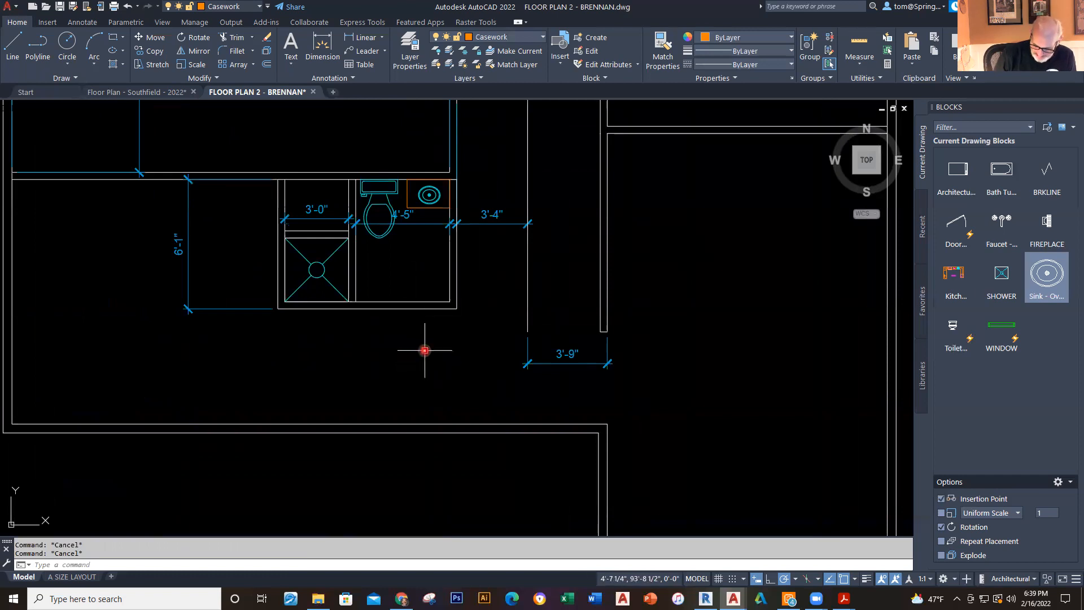
Step: In the Floor Plan - Southfield reference drawing, measure the offset between the bathroom door's hinge jamb and the inner wall corner
click(162, 95)
middle_drag(443, 380, 450, 322)
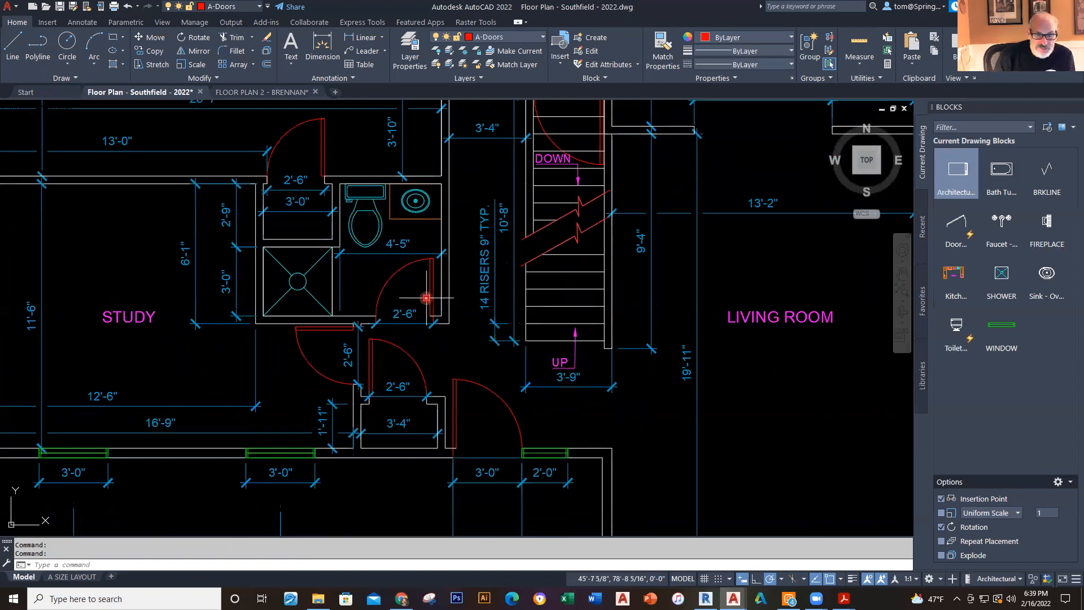
scroll(431, 307, up, 5)
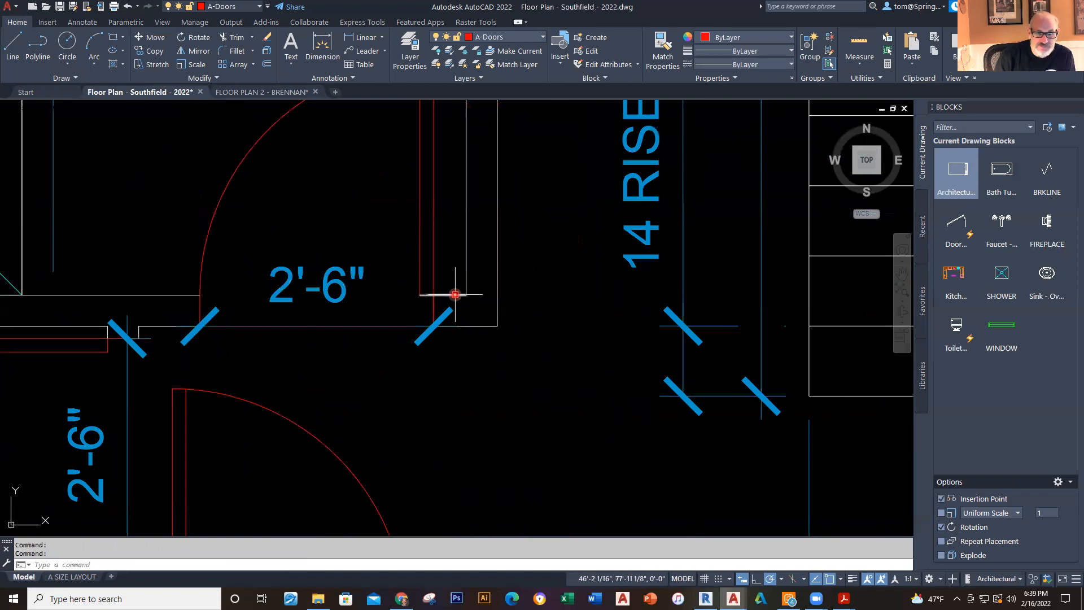
click(381, 38)
click(372, 59)
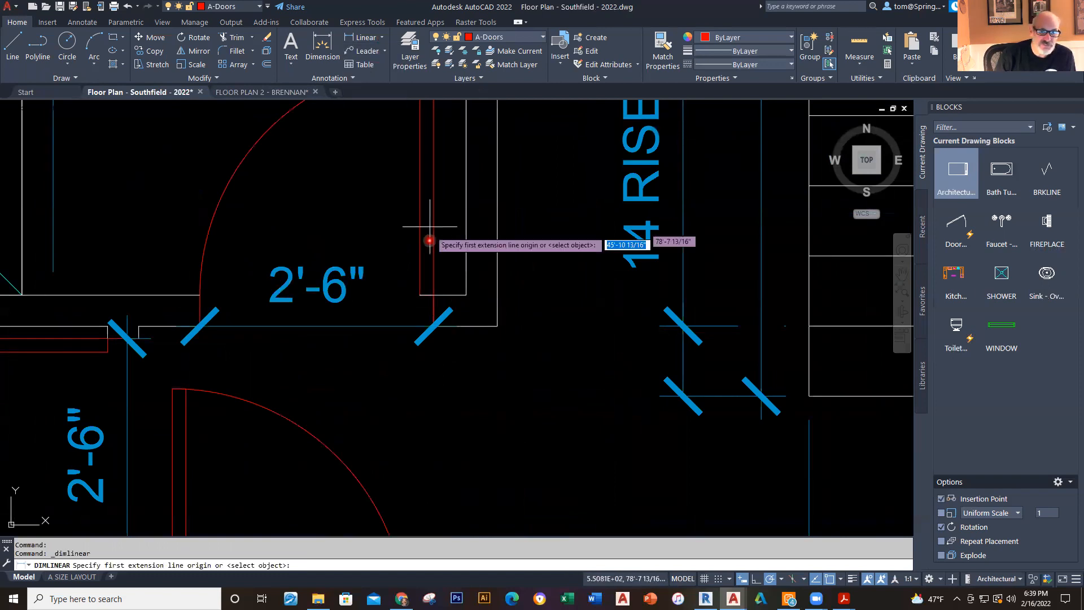
click(432, 293)
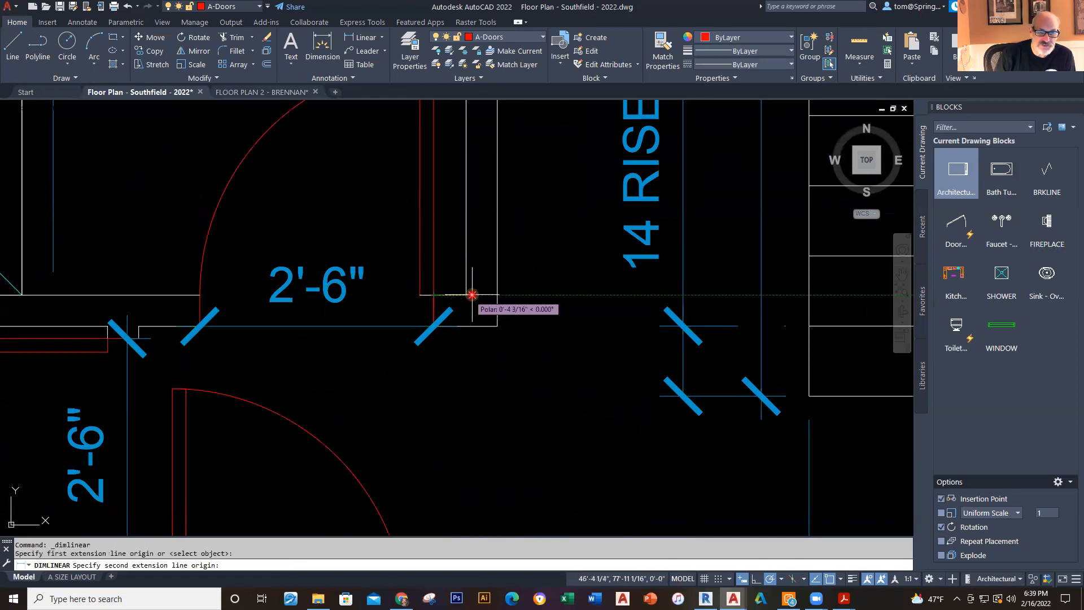
click(466, 294)
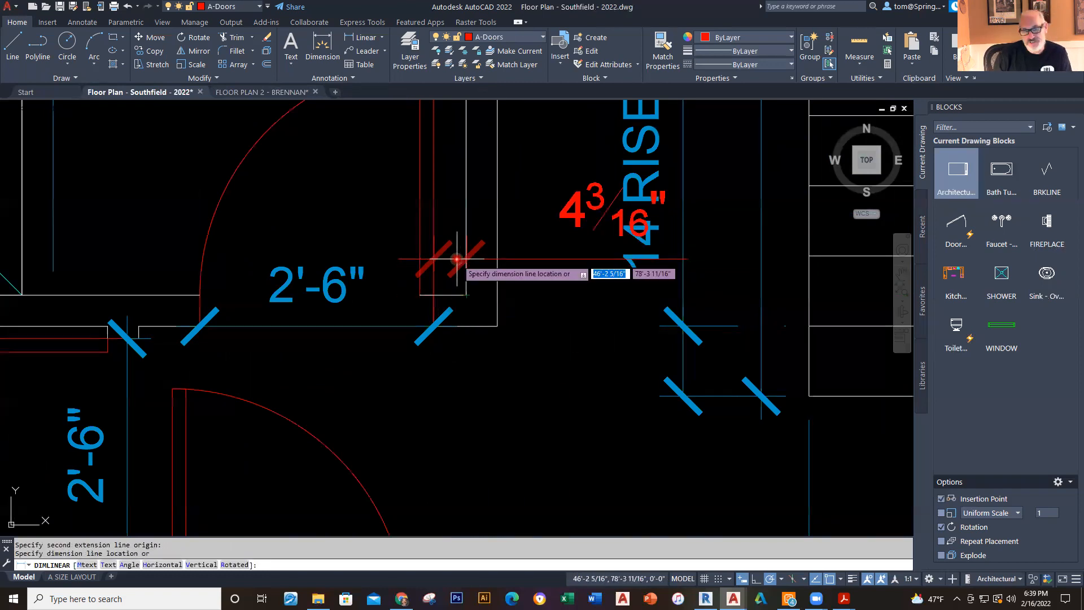
key(Escape)
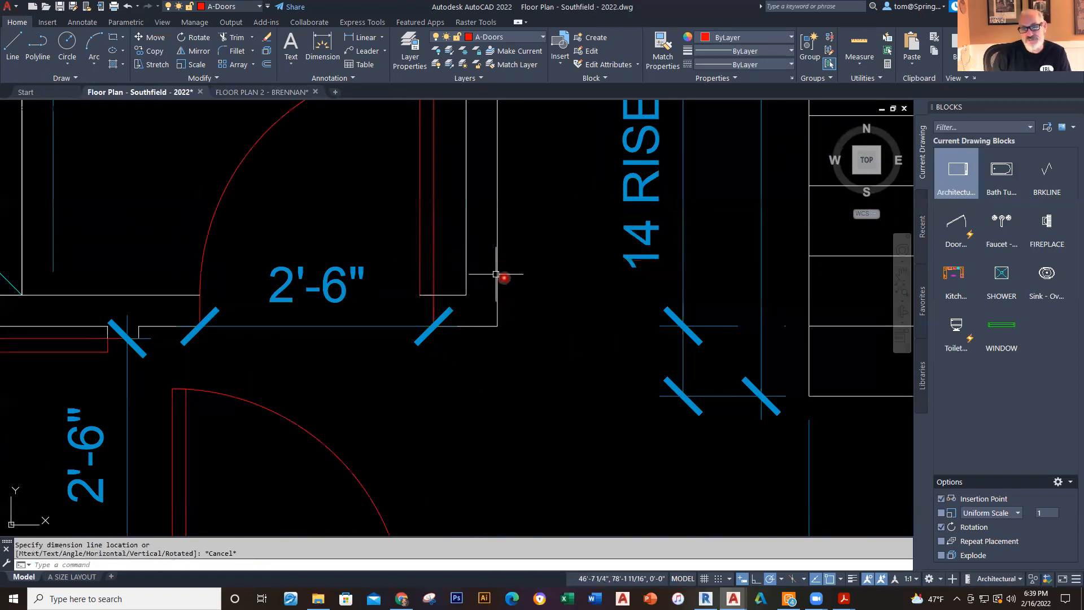
Step: In FLOOR PLAN 2, make A-Doors current and insert the Door - Imperial block at 0° on the bathroom's lower wall, about 5 1/4" from the right inner corner
click(305, 92)
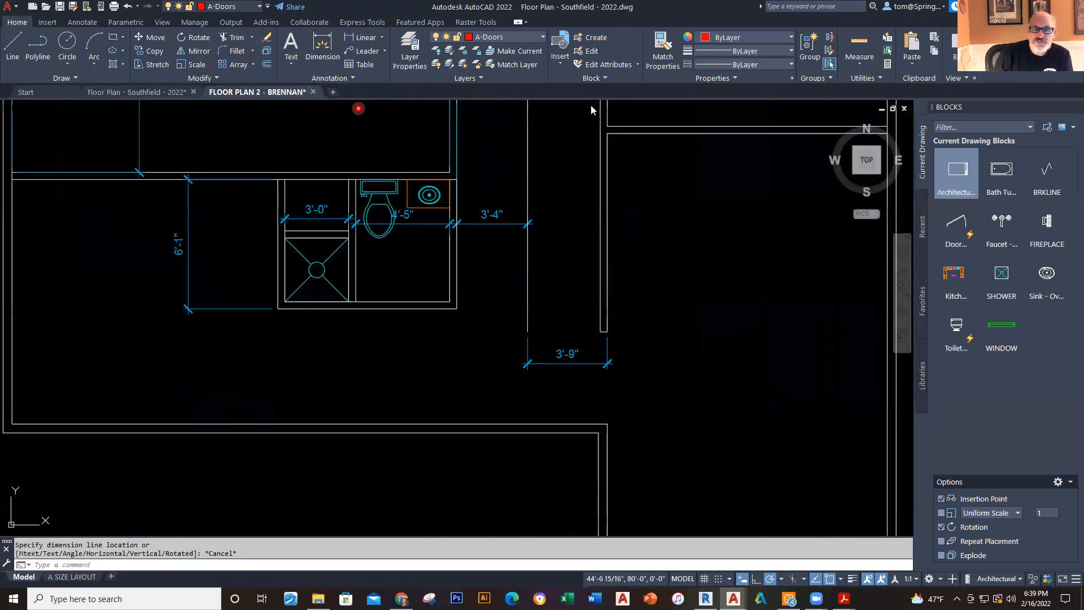
key(Escape)
click(541, 38)
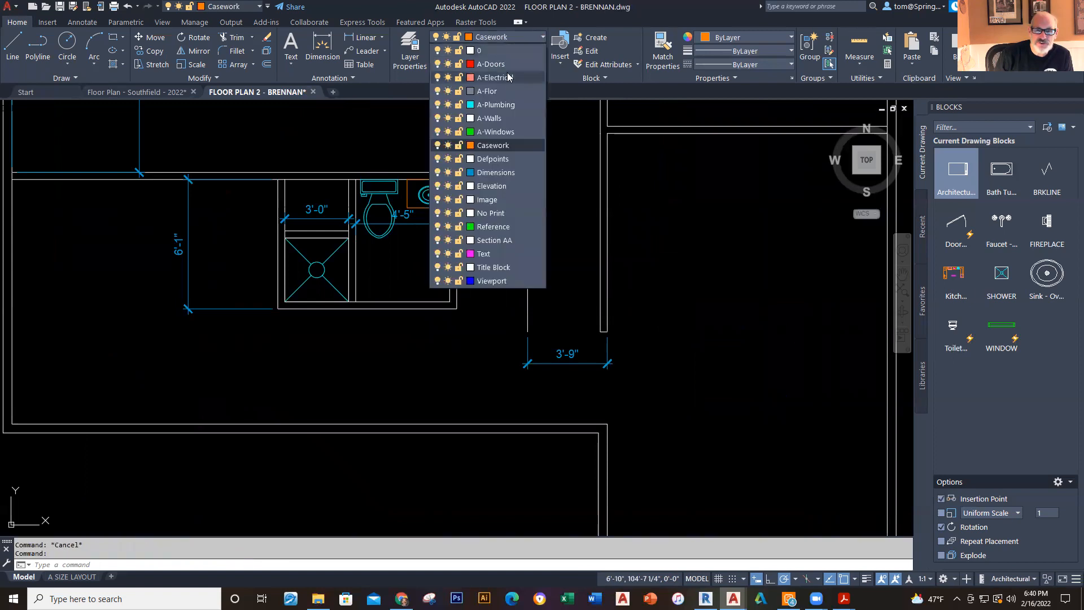
click(963, 227)
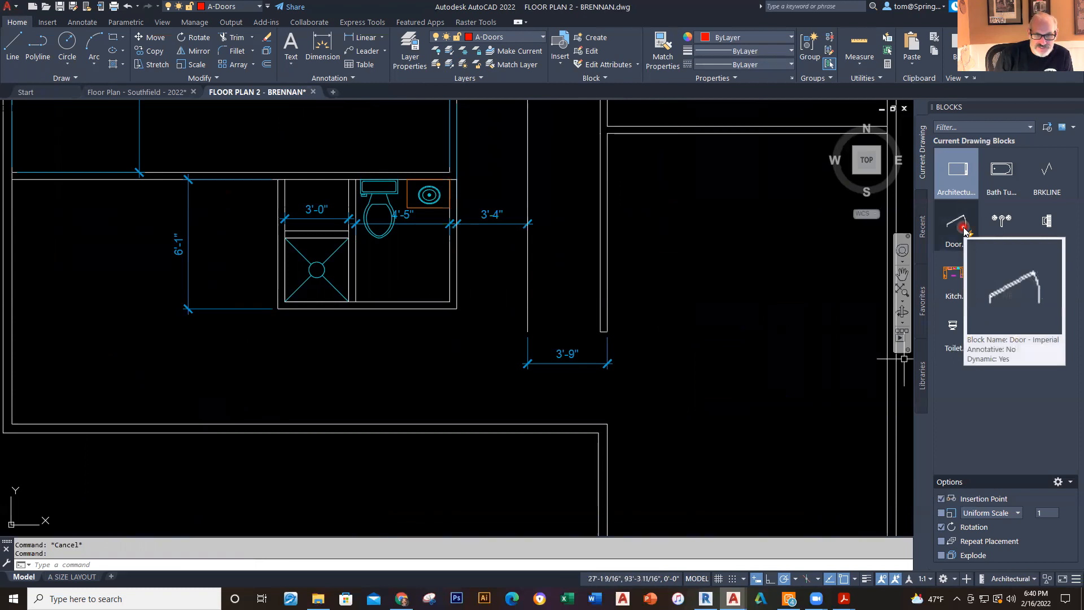
click(963, 229)
scroll(450, 339, up, 4)
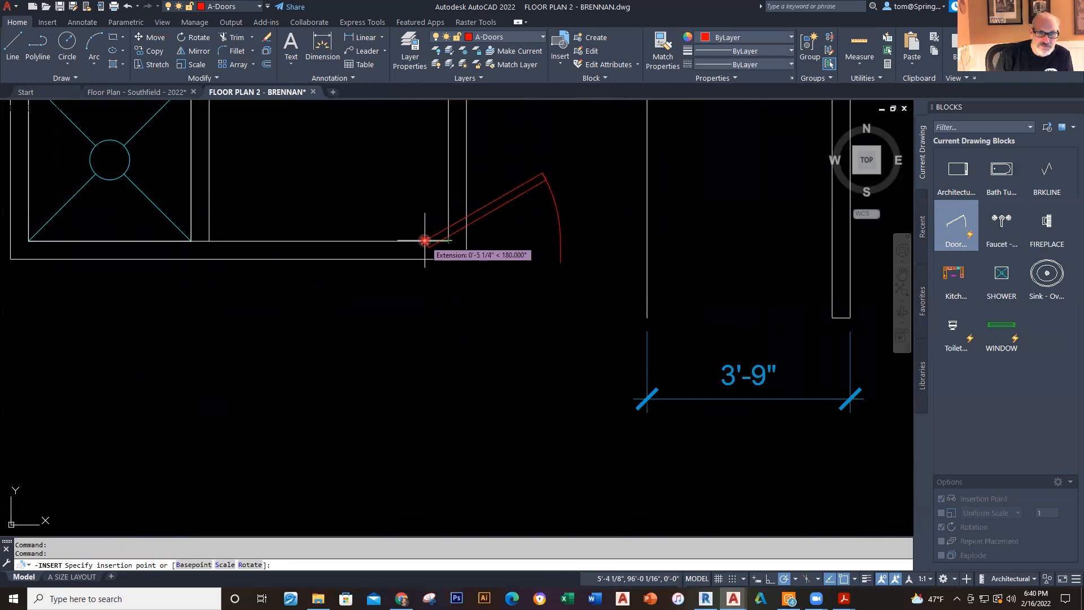
click(425, 241)
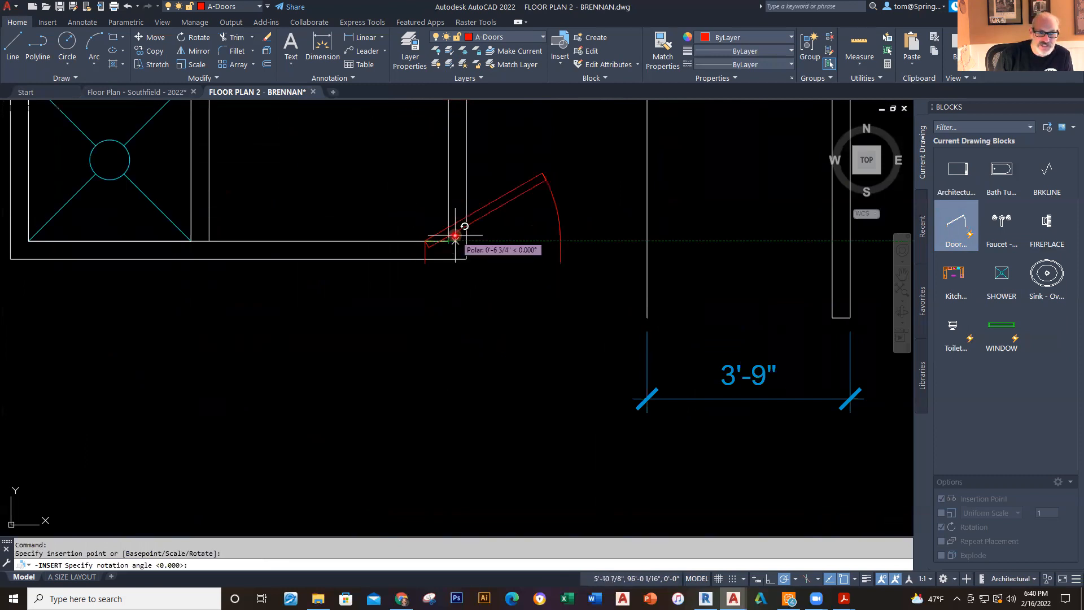
click(455, 236)
scroll(508, 350, up, 3)
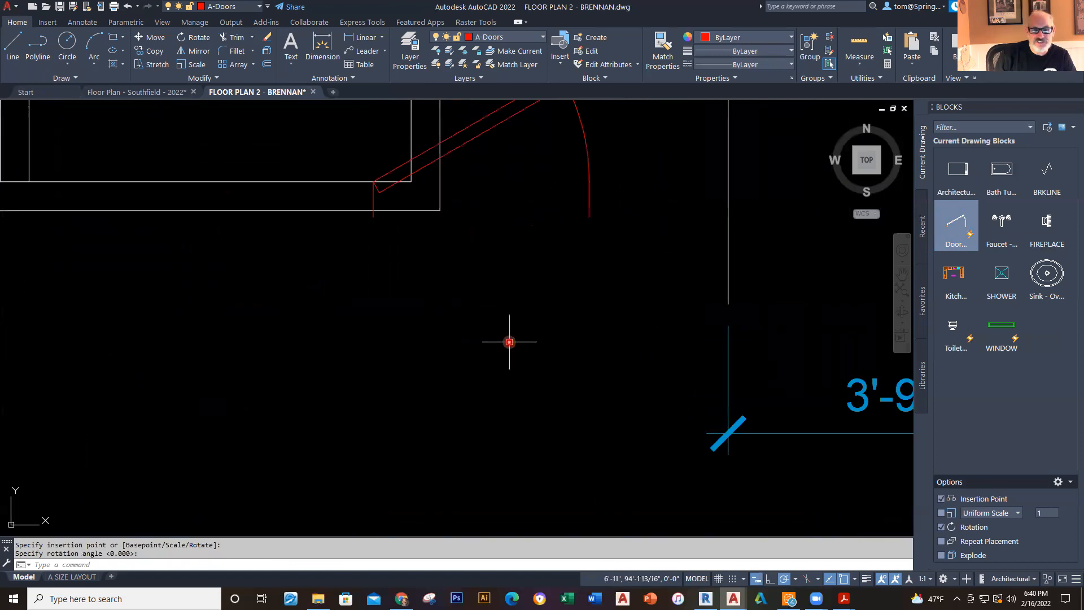
Step: Set the inserted bathroom door to Open 90º, and try hanging it on the opposite side before flipping it back
click(477, 257)
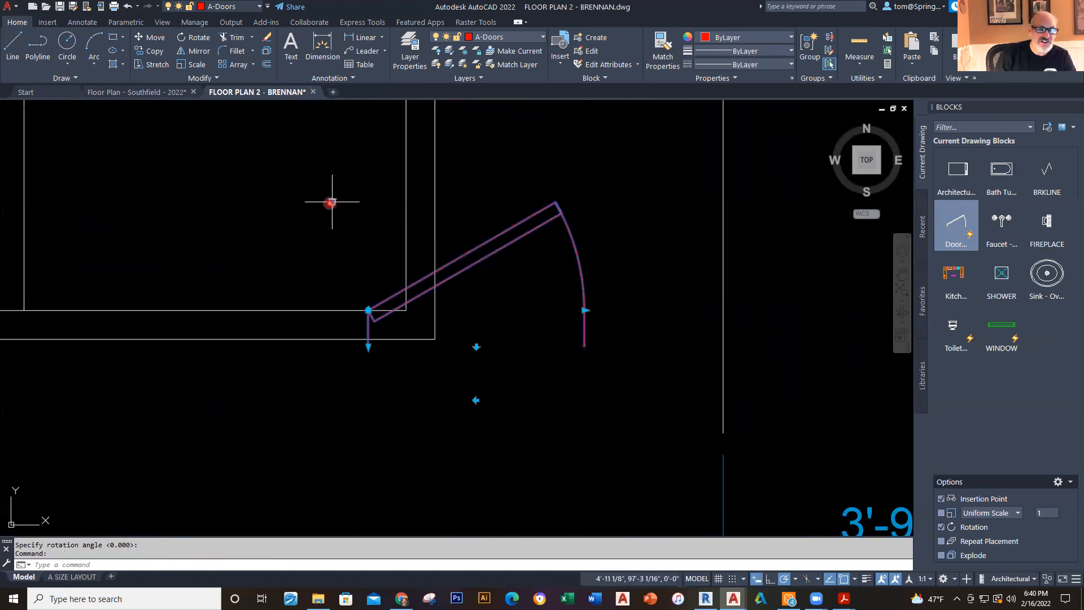
click(332, 203)
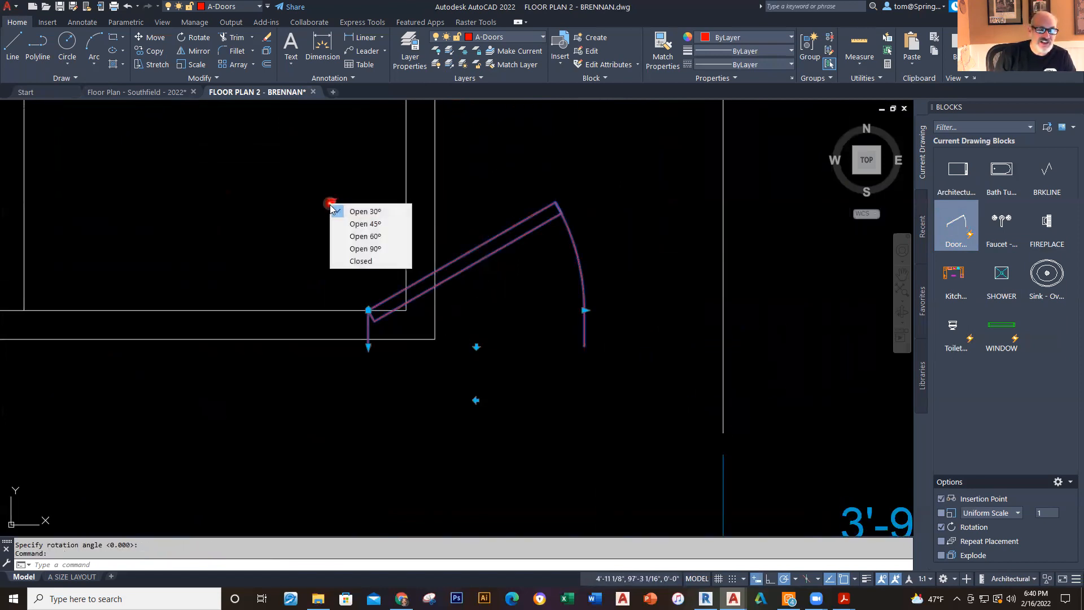
click(362, 249)
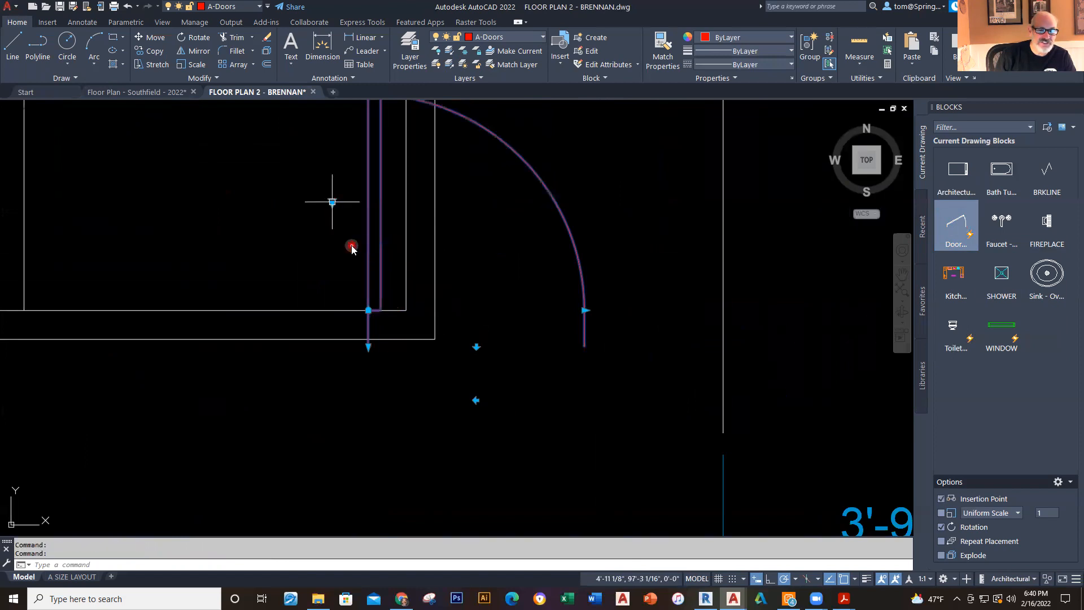
click(476, 400)
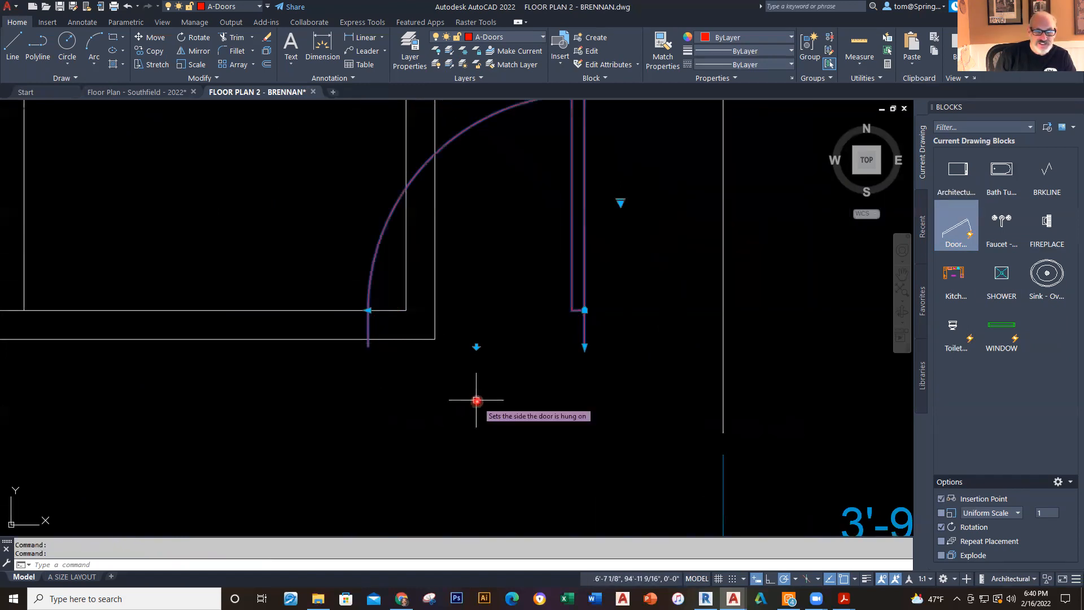
click(477, 400)
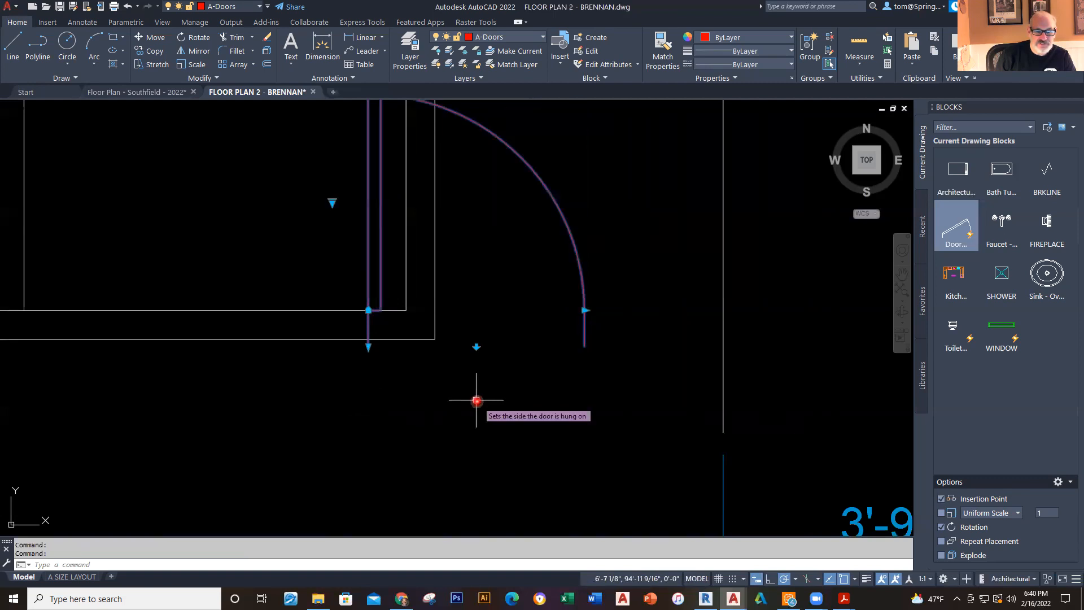
Step: Toggle the door's hung side twice and move the door 30 inches left along the bathroom's lower wall
click(476, 400)
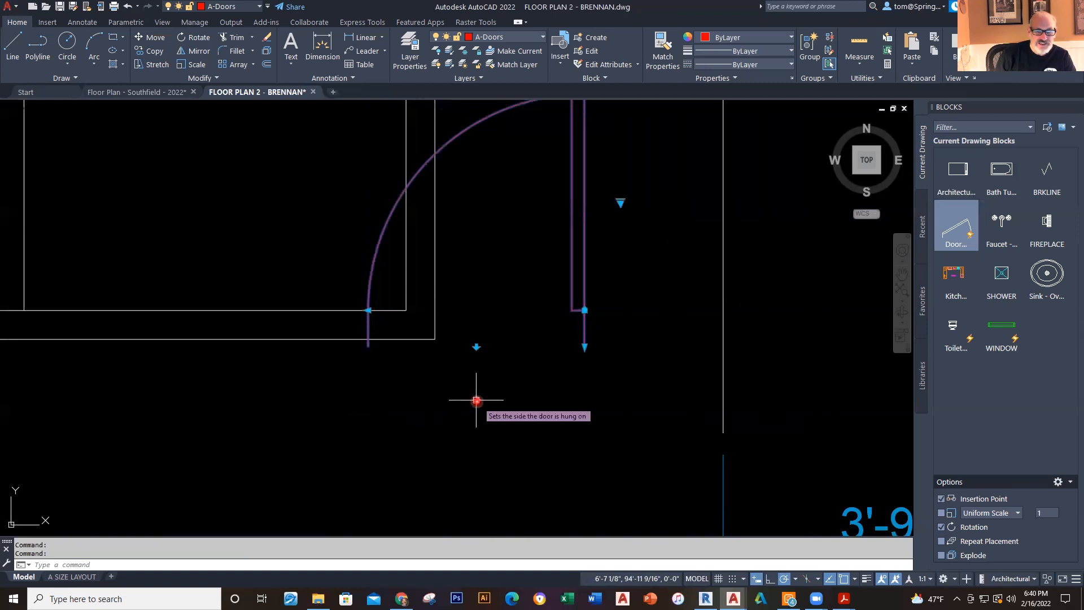
click(476, 400)
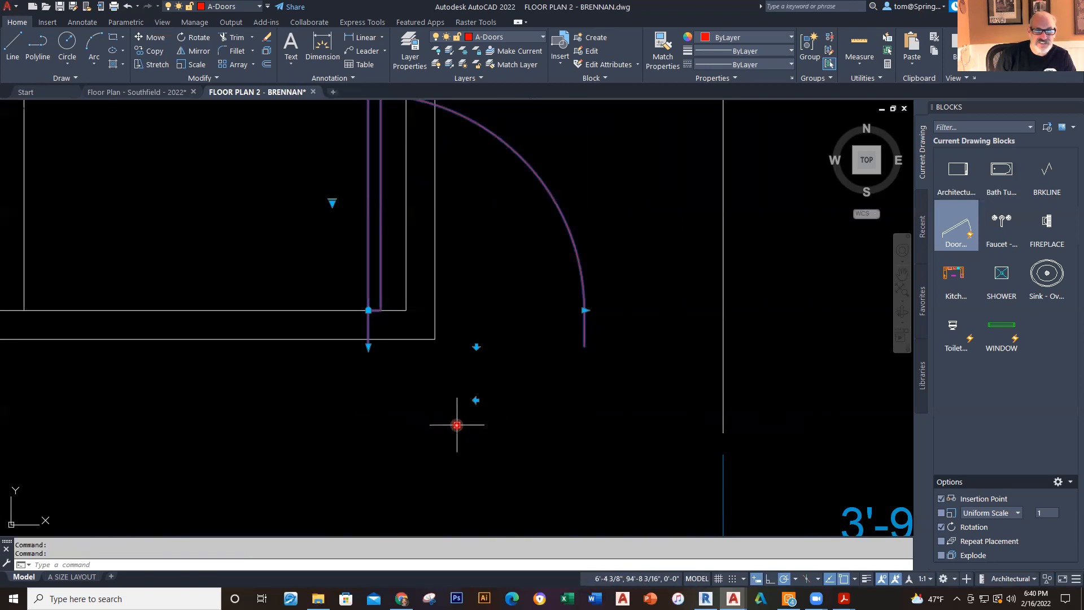
scroll(463, 434, down, 1)
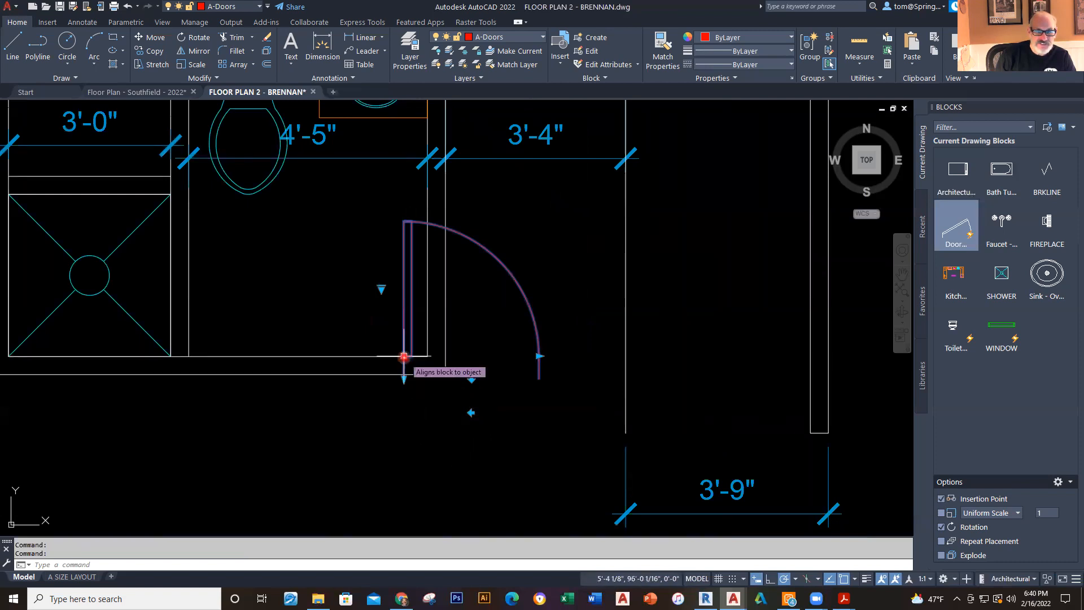
click(404, 356)
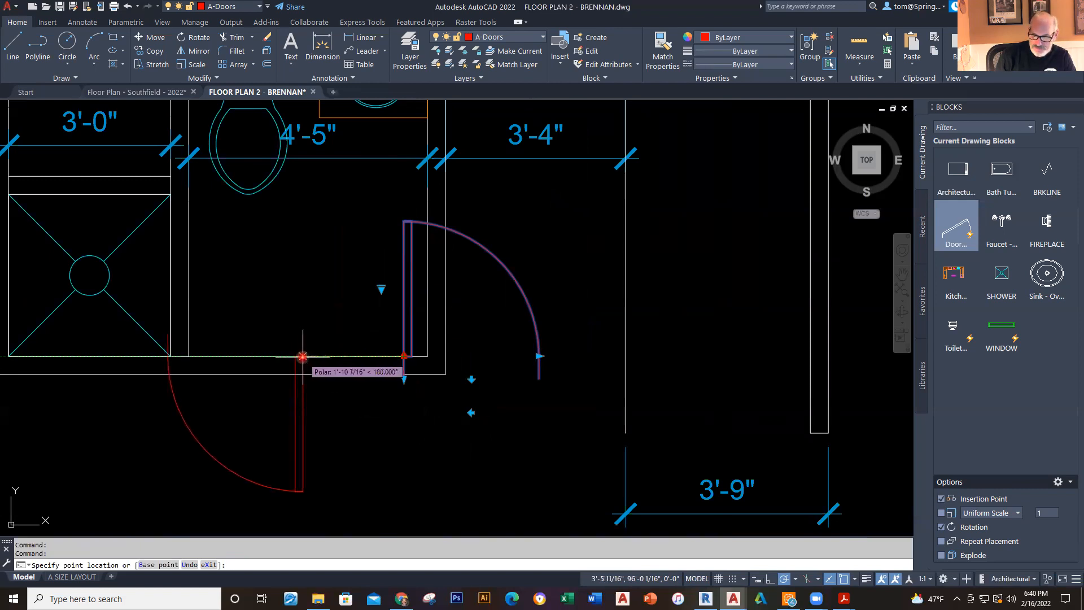
text(30)
key(Return)
key(Escape)
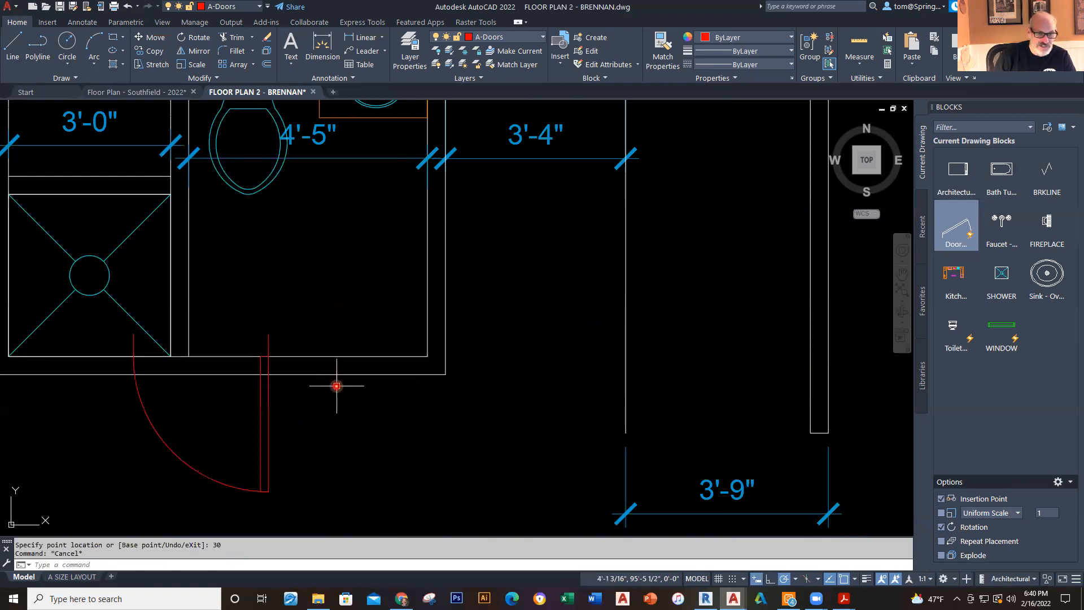
Step: Flip the door's hung side and its swing direction so that it opens into the bathroom
click(263, 386)
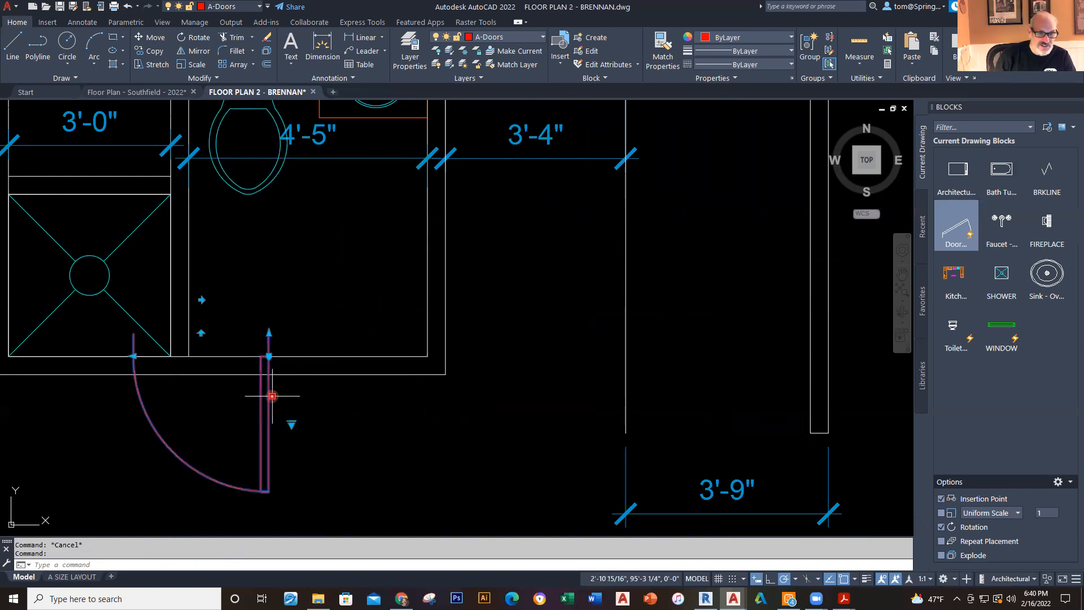
click(202, 299)
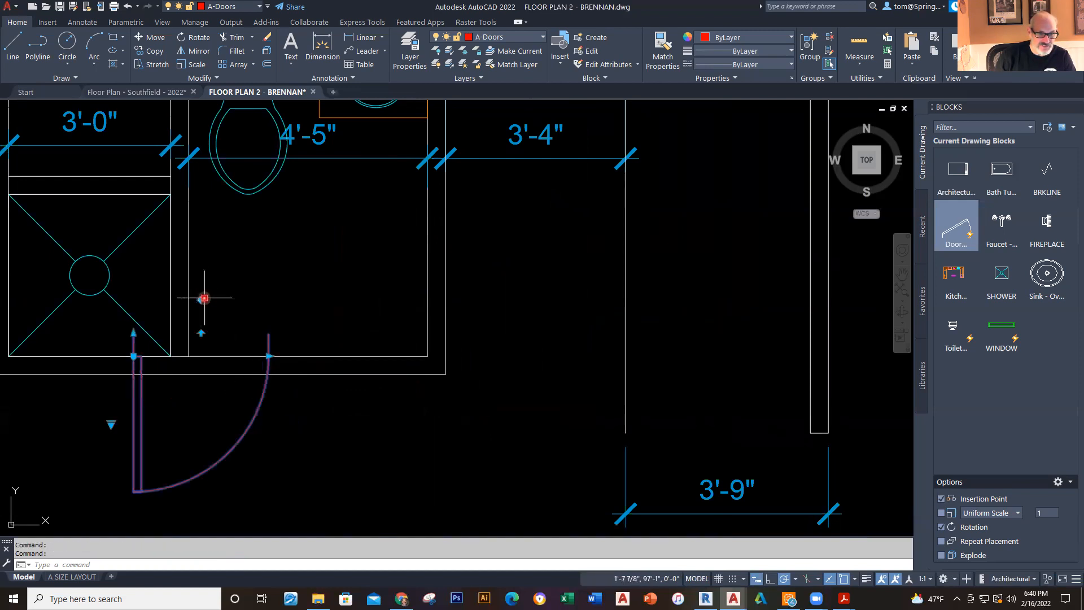
click(200, 332)
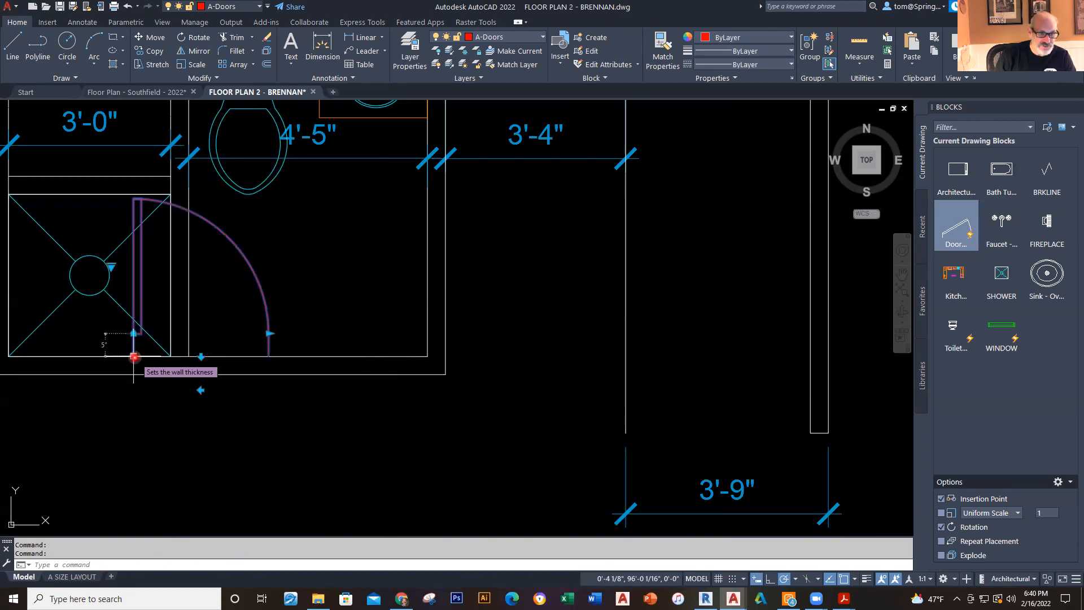
Step: Move the door by its hinge point onto the inner line of the bathroom's lower wall, at its opposite jamb's endpoint
click(134, 356)
click(133, 337)
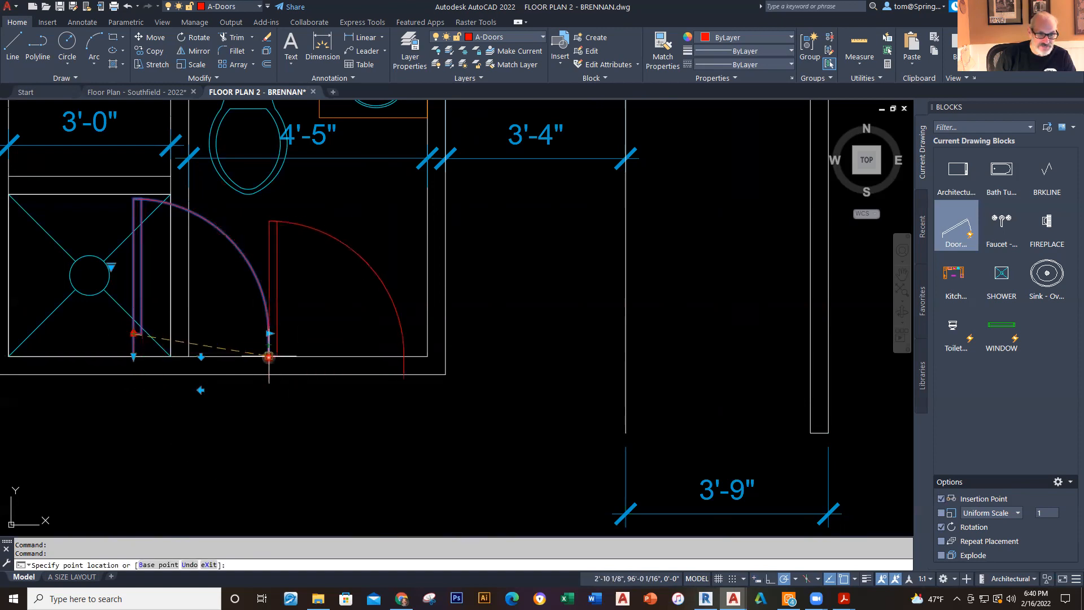
key(Escape)
key(Escape)
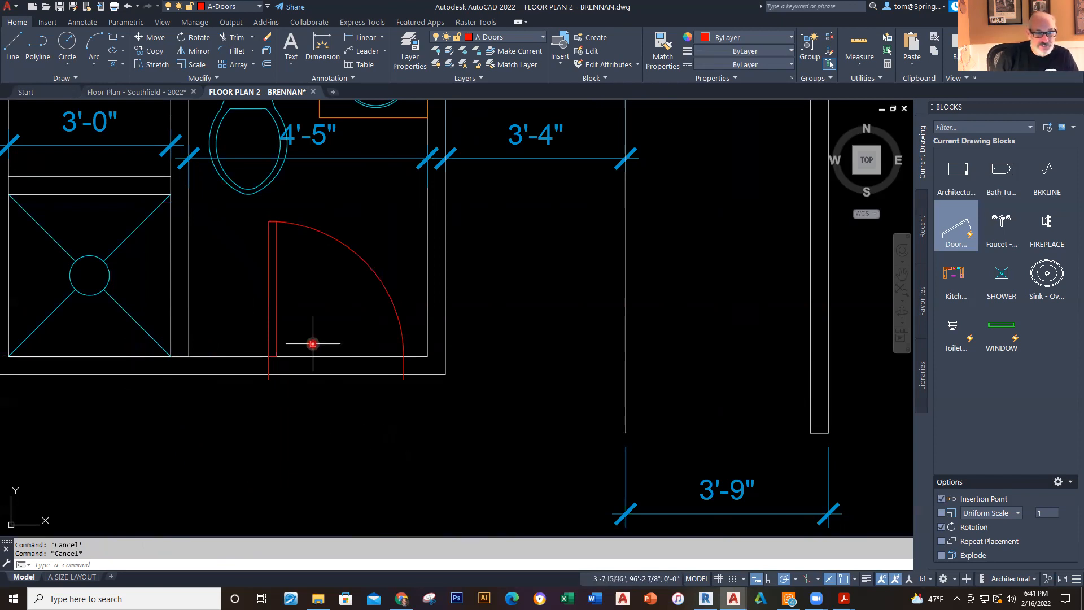
Step: Adjust the door's wall thickness so that its jambs end on the outer line of the bathroom's lower wall
scroll(292, 356, up, 2)
click(267, 324)
scroll(249, 391, up, 2)
scroll(255, 402, up, 2)
click(240, 357)
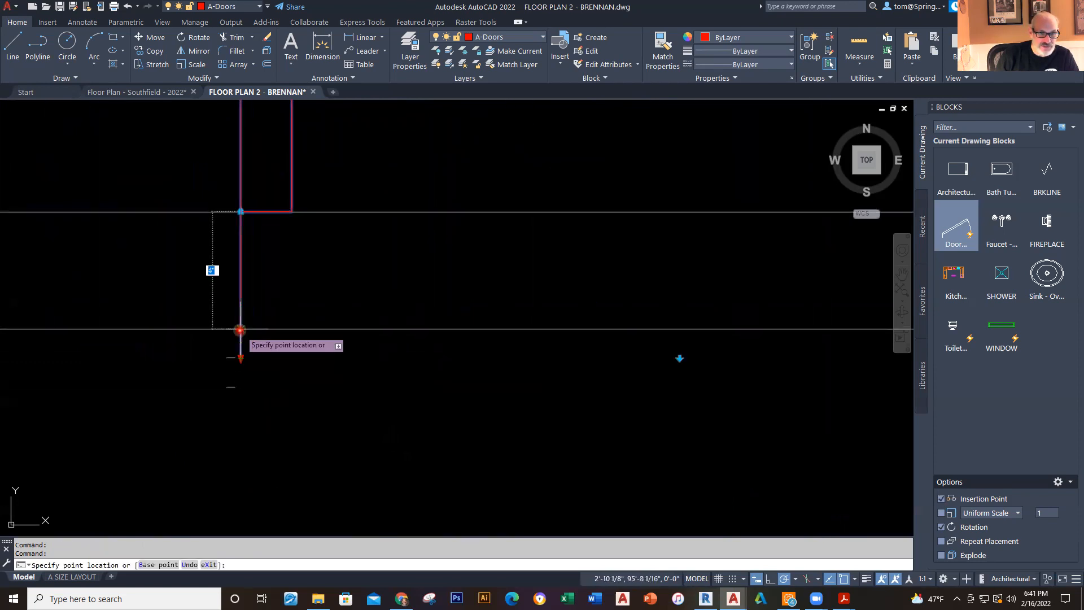
key(Escape)
key(Escape)
scroll(404, 350, down, 5)
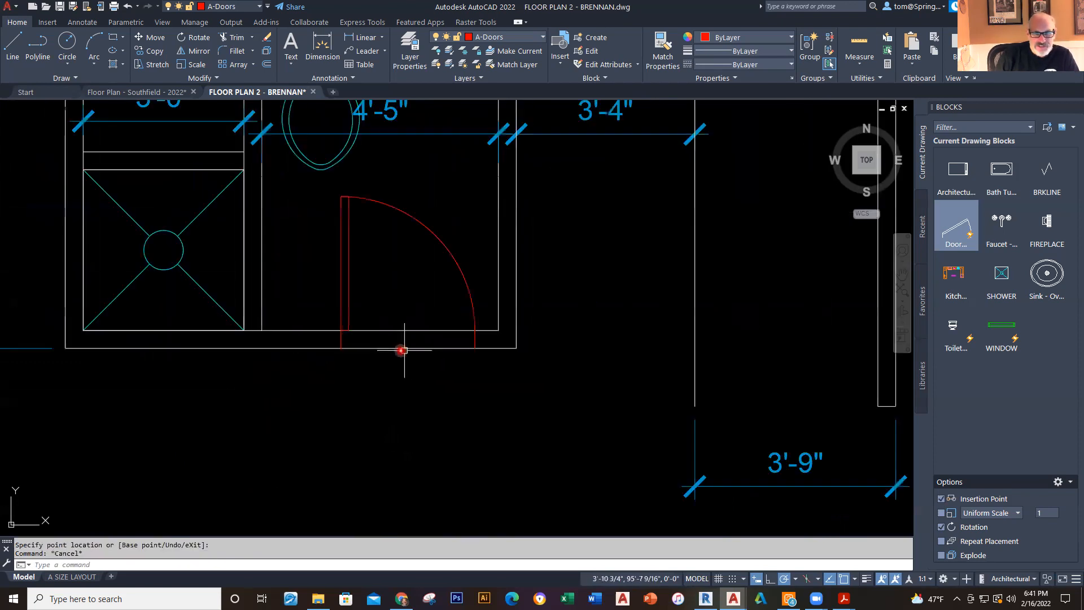
Step: Flip the bathroom door's hung side so that it hinges next to the hallway wall
middle_drag(411, 351, 363, 355)
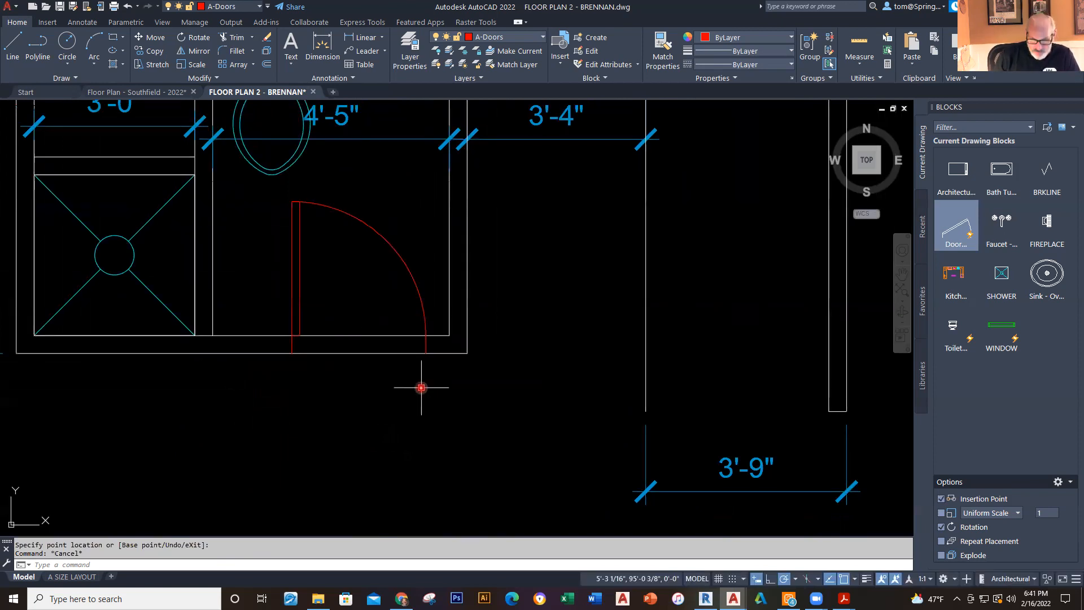
click(406, 265)
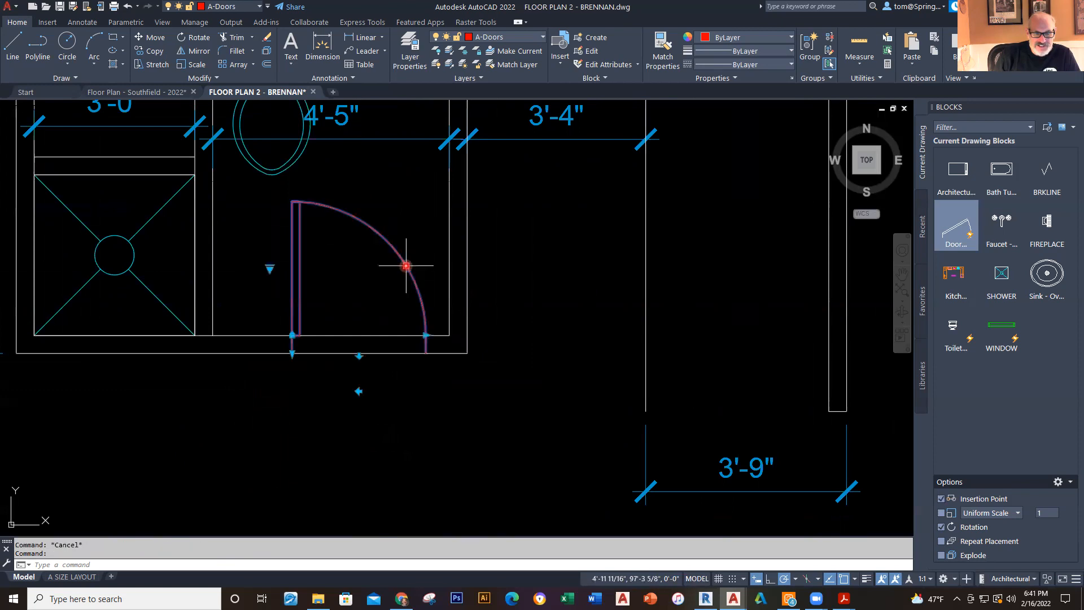
click(359, 392)
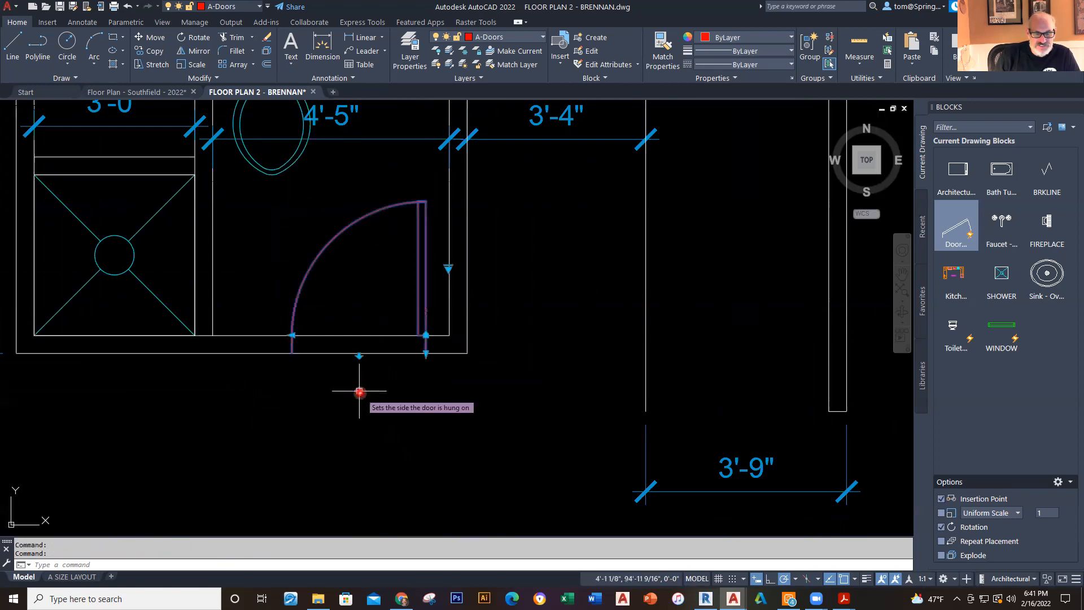
key(Escape)
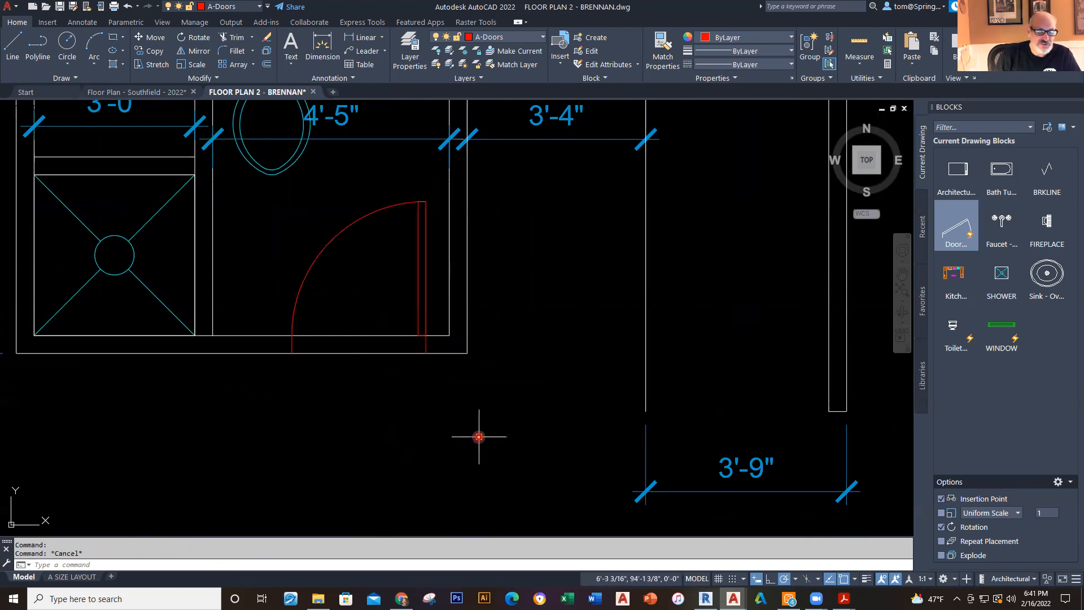
Step: Trim both lines of the bathroom's lower wall across the door opening
text(T)
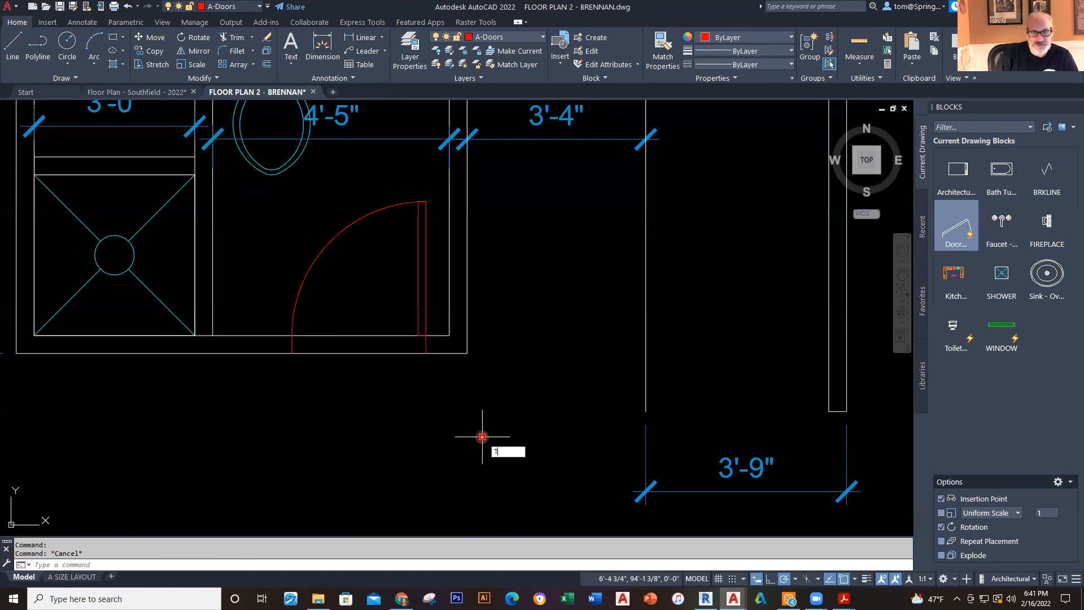
text(R)
key(Return)
click(383, 308)
click(406, 472)
key(Escape)
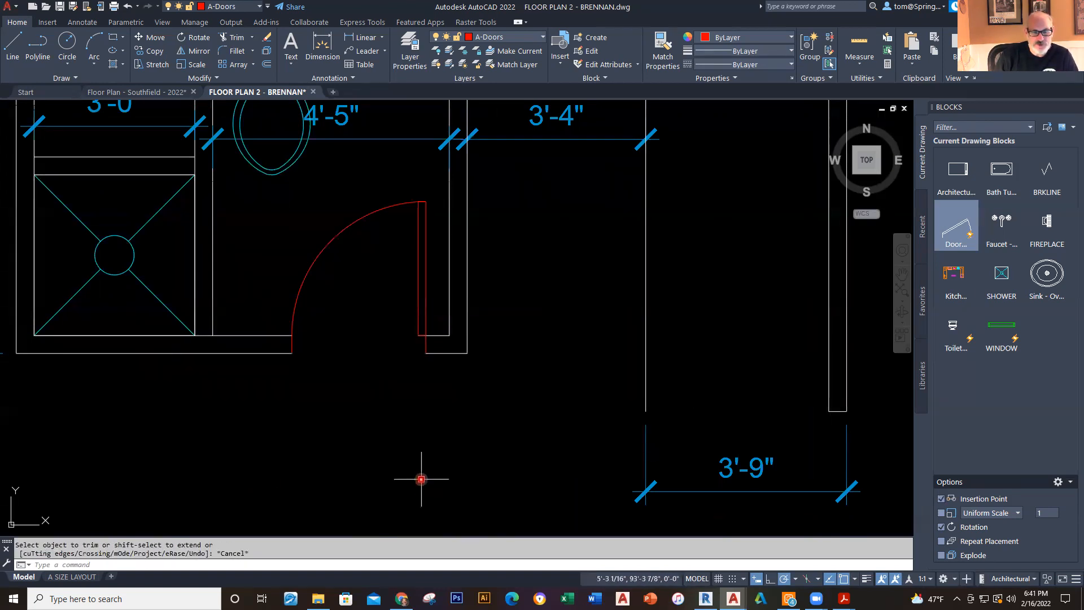
Step: Examine the bathroom door's flip controls and its available width increments
scroll(446, 478, down, 2)
scroll(485, 478, down, 2)
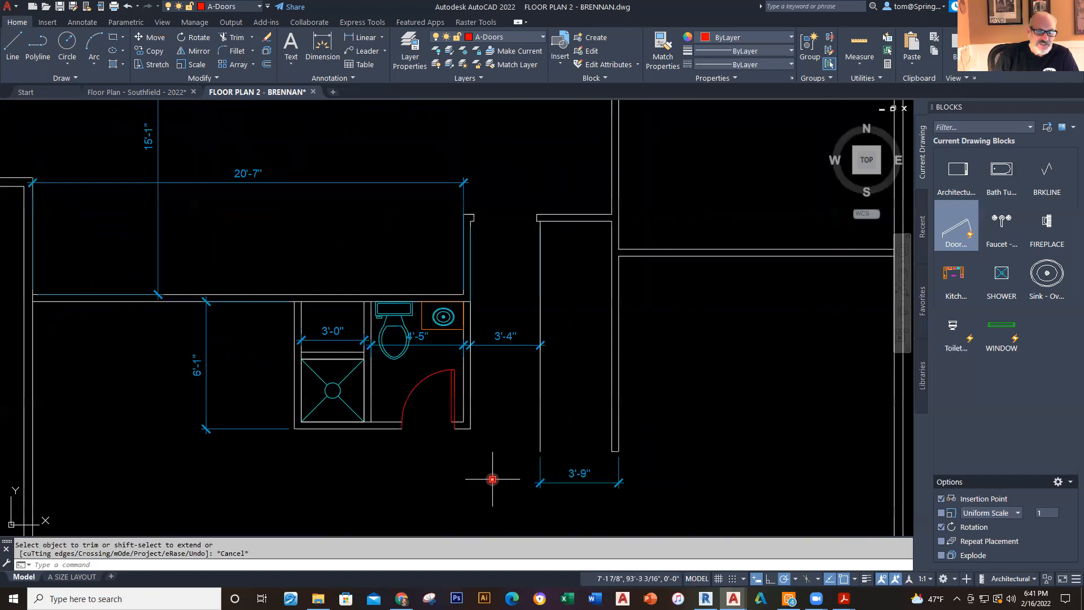
middle_drag(496, 476, 491, 380)
click(448, 307)
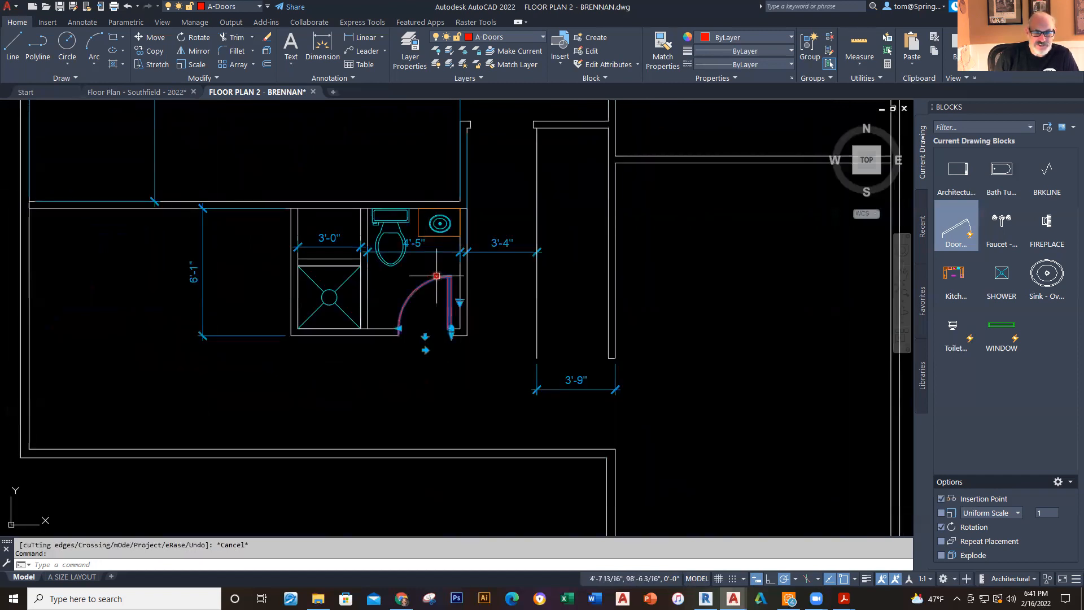
scroll(455, 375, up, 4)
scroll(446, 367, up, 1)
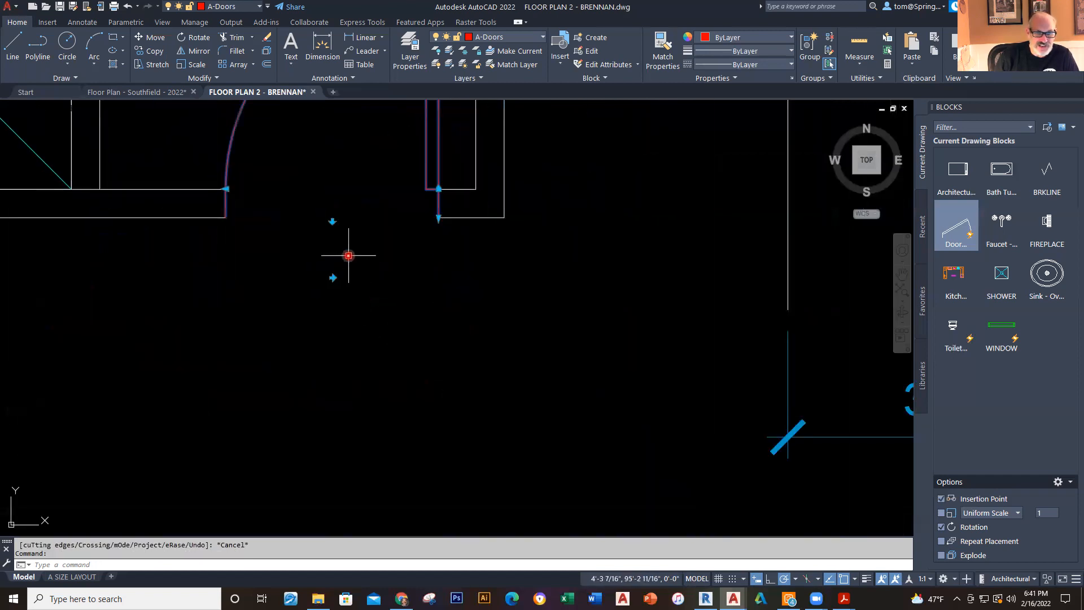
scroll(372, 251, down, 1)
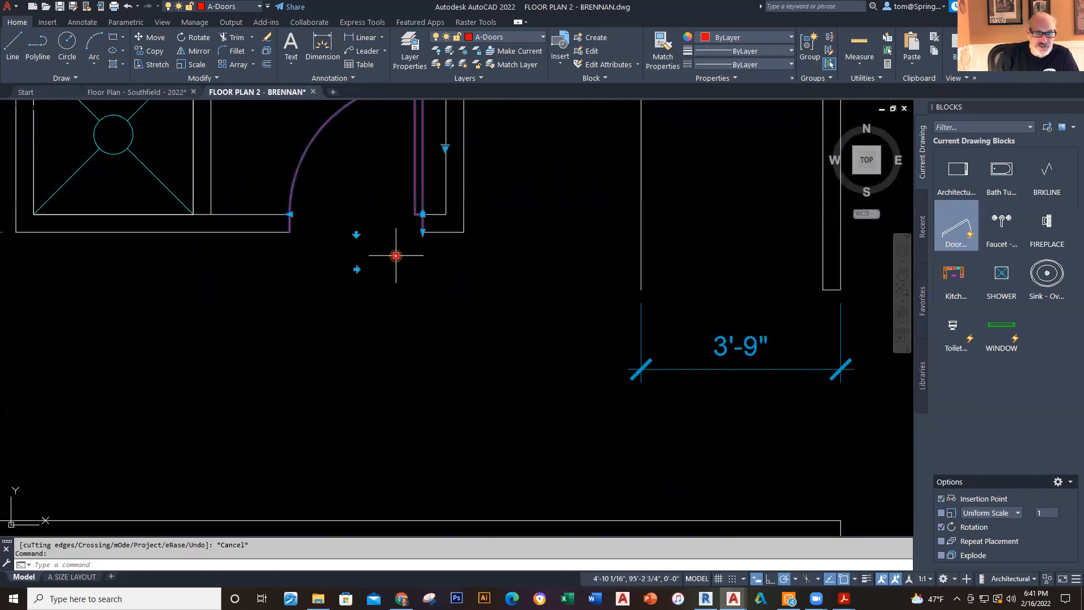
click(290, 214)
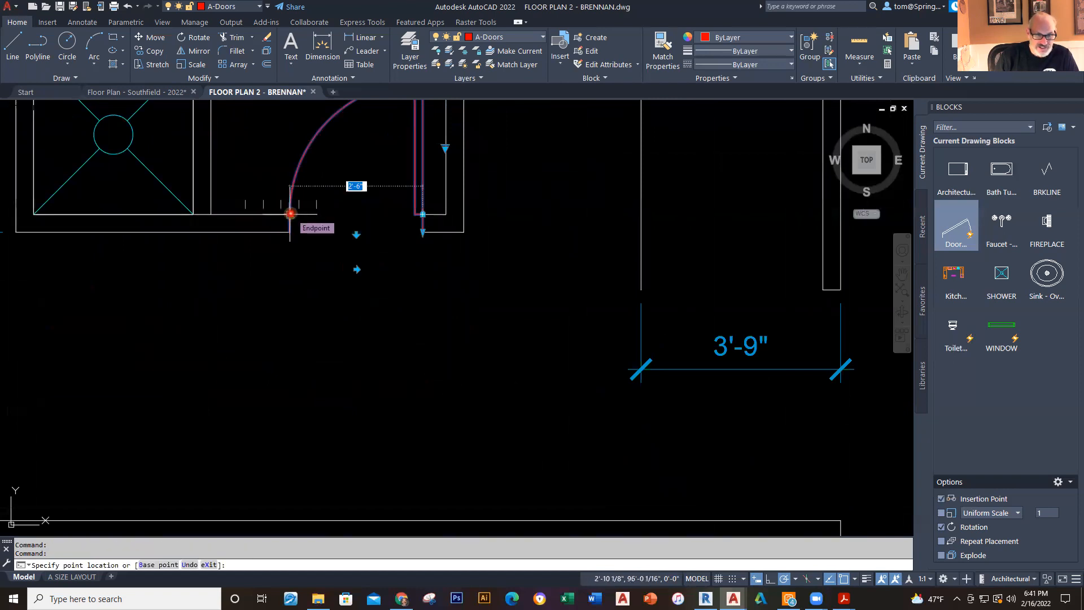
key(Escape)
scroll(389, 361, down, 5)
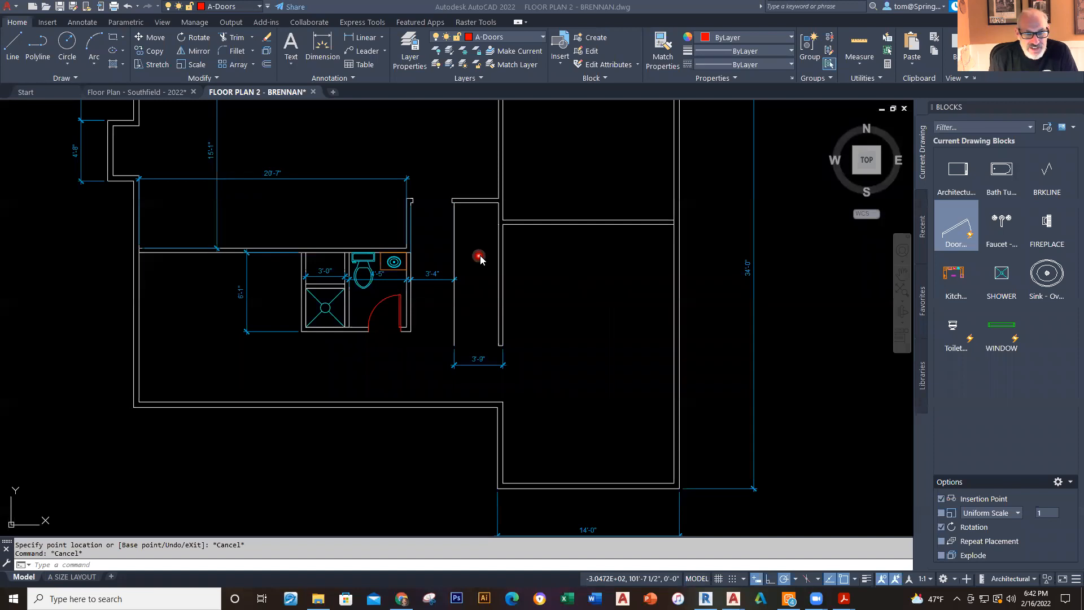
Step: Make the Dimensions layer current and add a vertical linear dimension to the short hallway wall above the bathroom
click(544, 41)
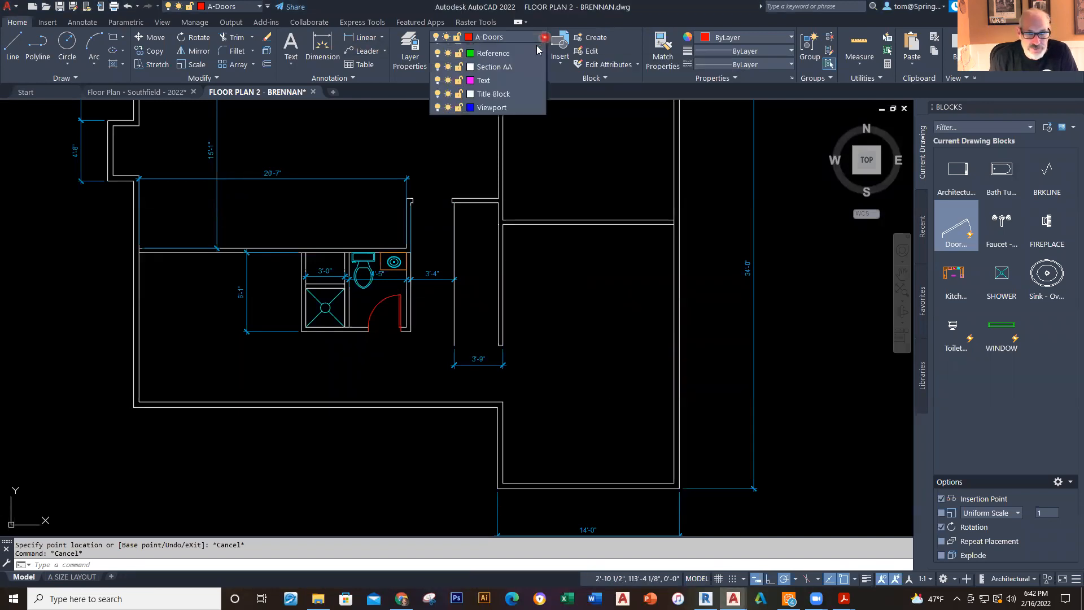
click(362, 45)
click(362, 45)
scroll(439, 280, up, 2)
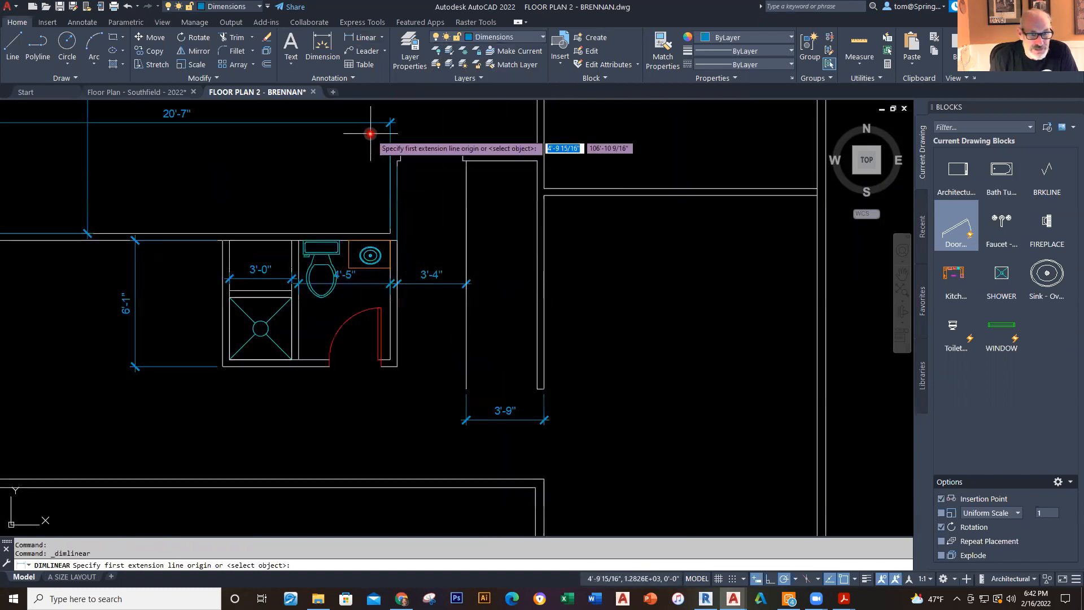
click(388, 159)
click(388, 231)
click(358, 231)
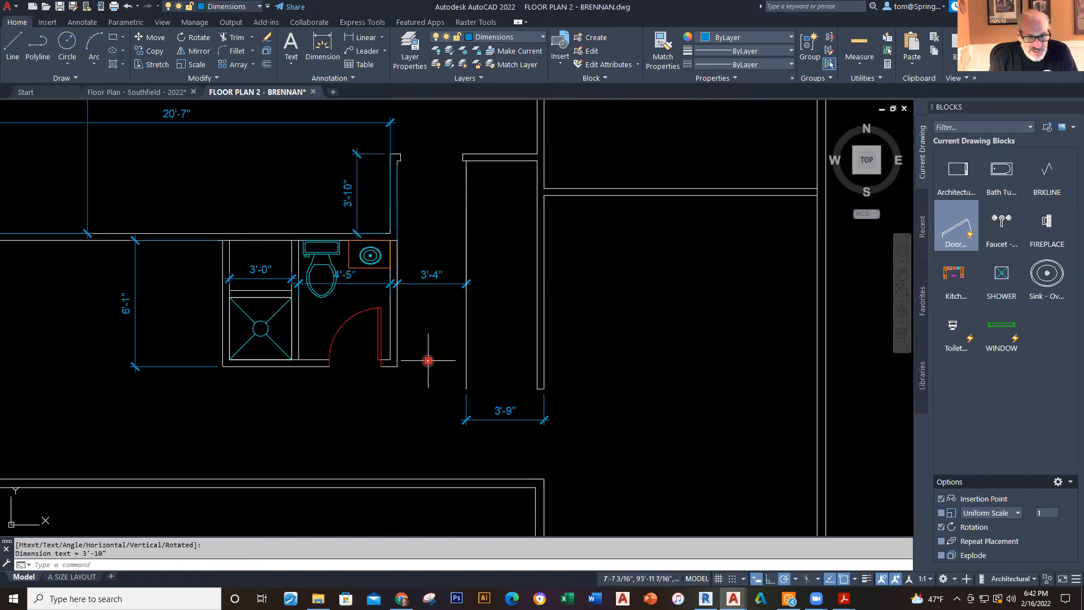
Step: Insert the Door block on the wall line above the shower, keeping the default rotation of 0
scroll(395, 399, down, 2)
middle_drag(396, 399, 392, 378)
scroll(315, 350, up, 4)
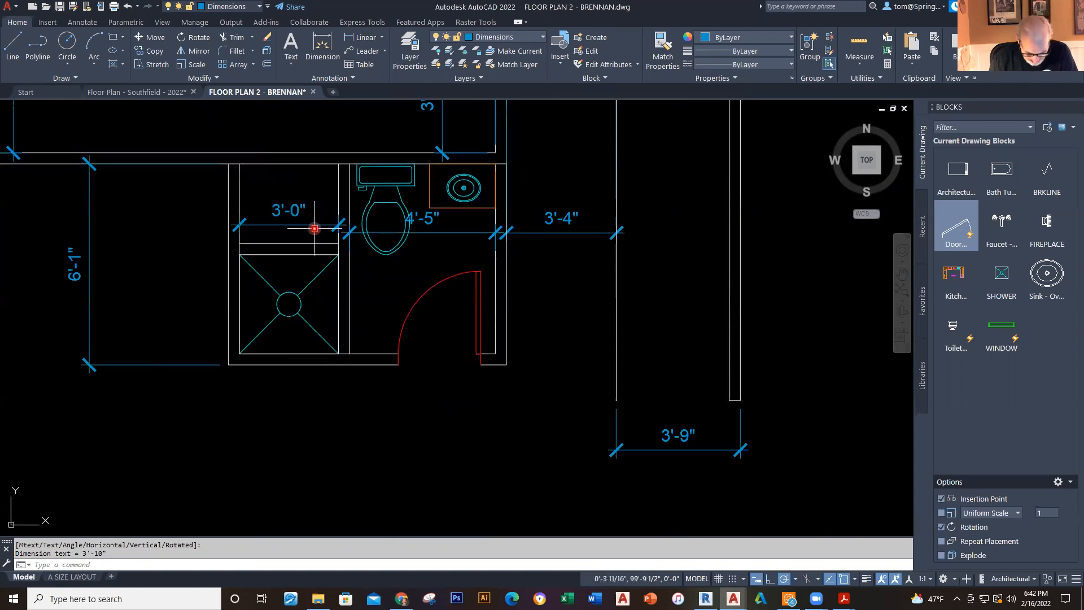
mouse_move(309, 235)
middle_down()
mouse_move(350, 234)
mouse_move(408, 285)
mouse_move(404, 307)
middle_up()
click(969, 248)
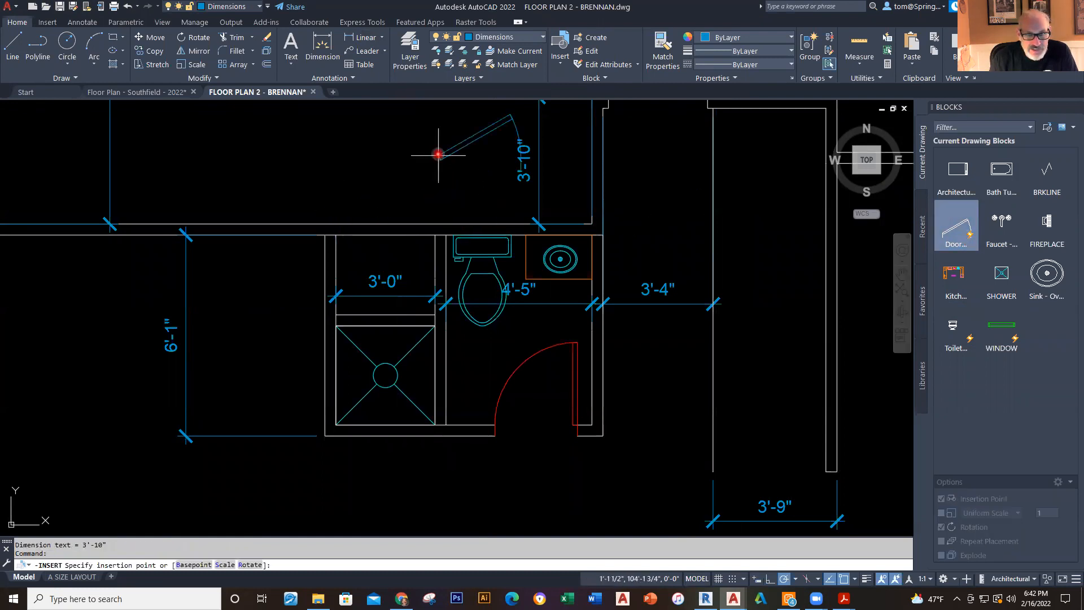
click(541, 37)
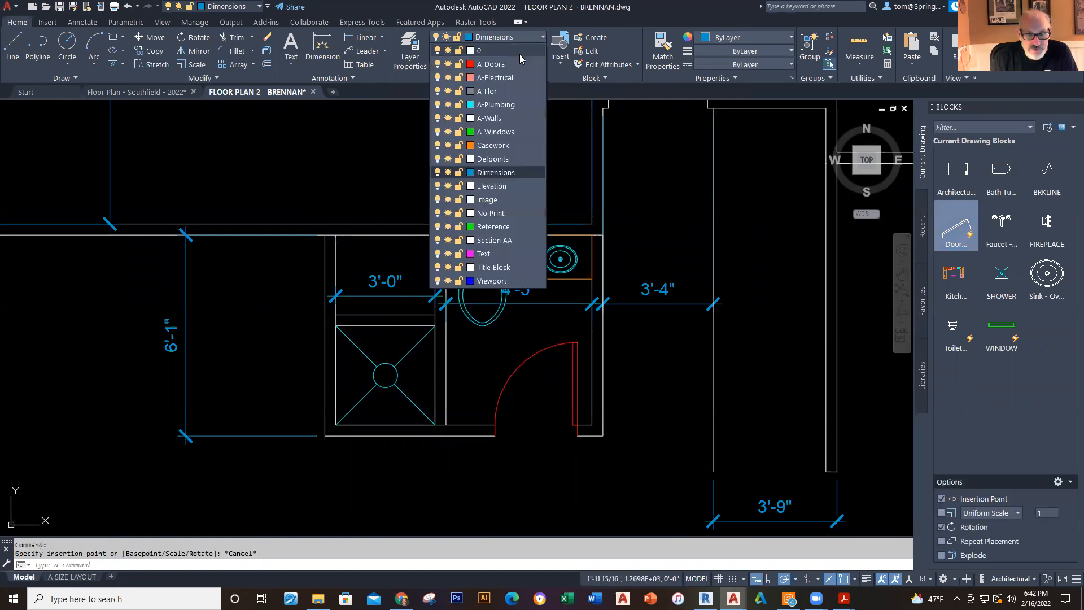
click(955, 228)
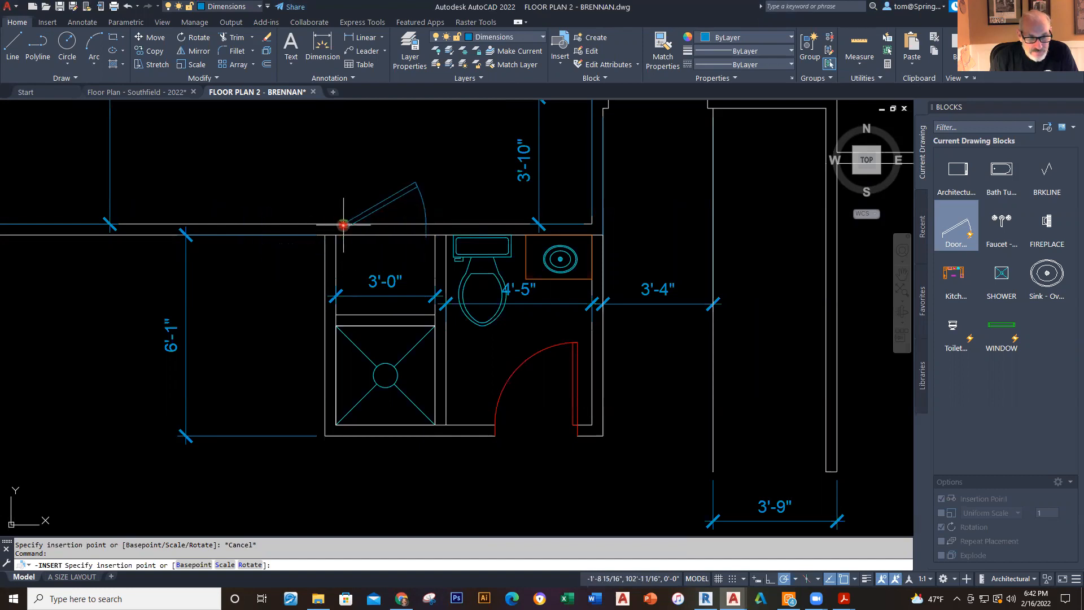
click(343, 224)
key(Escape)
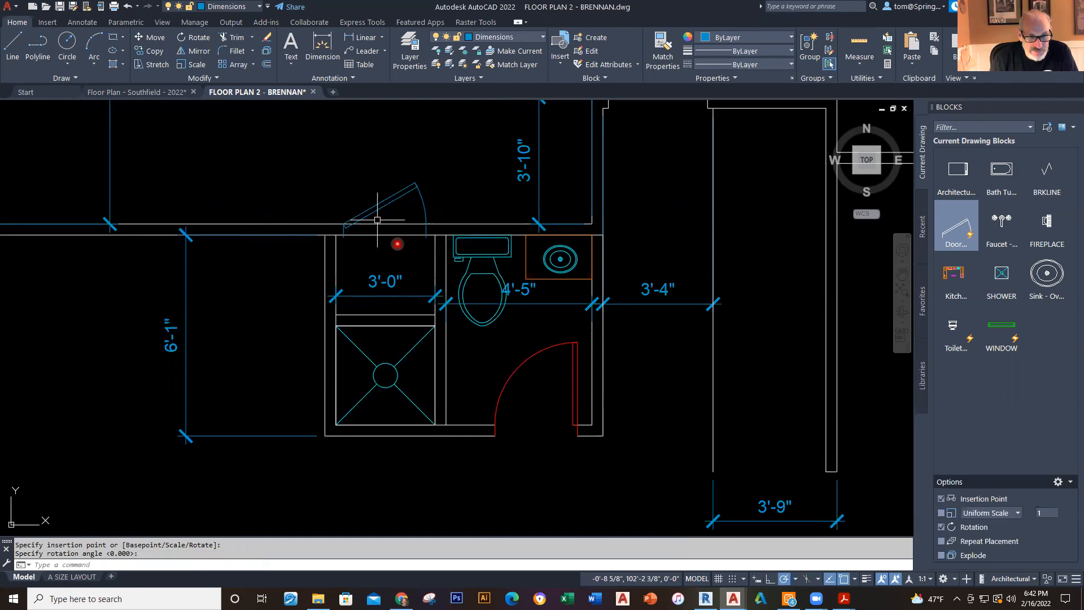
Step: Put the newly inserted door above the shower on the A-Doors layer
scroll(398, 252, up, 2)
scroll(390, 249, up, 2)
scroll(387, 242, down, 2)
click(408, 148)
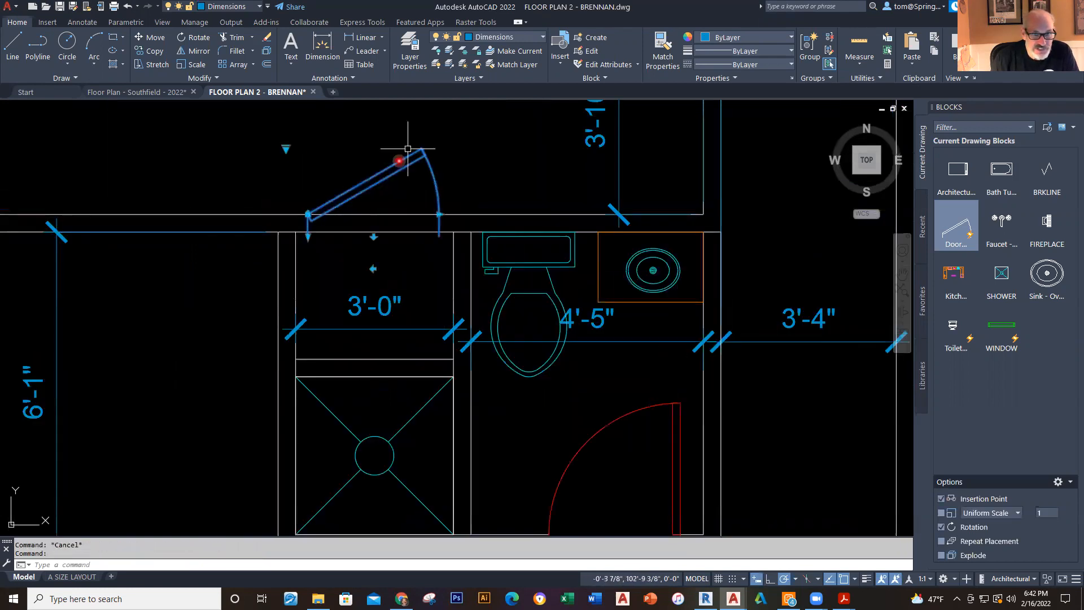
click(545, 41)
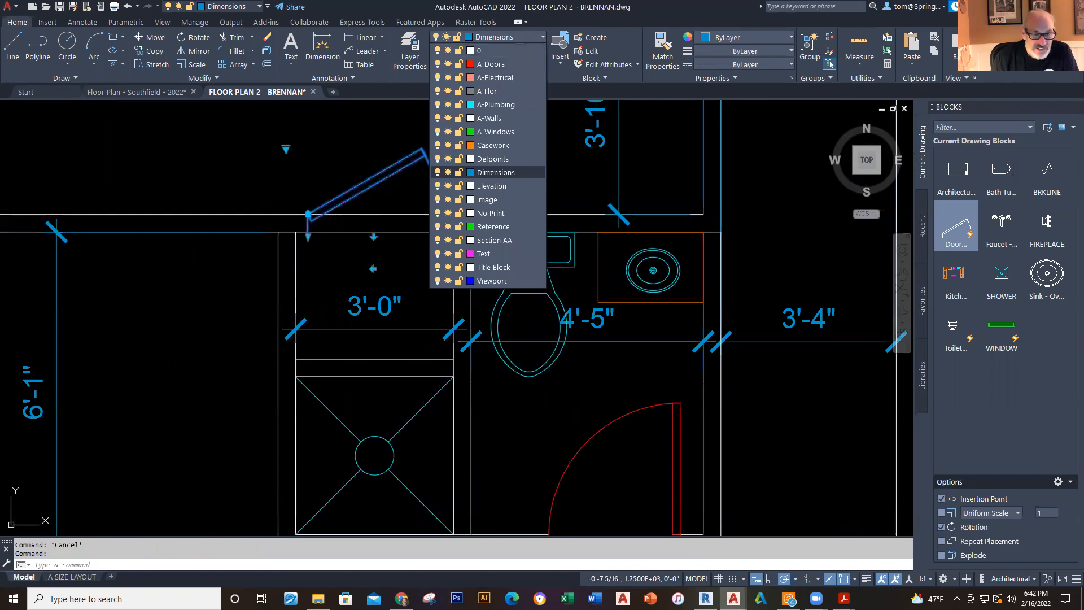
click(281, 158)
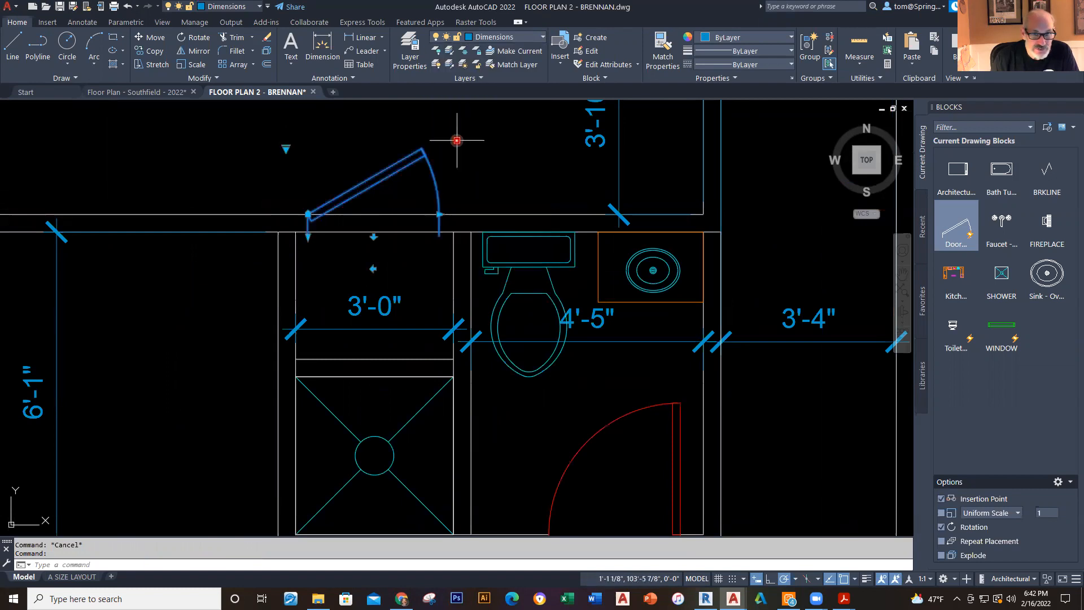
click(544, 41)
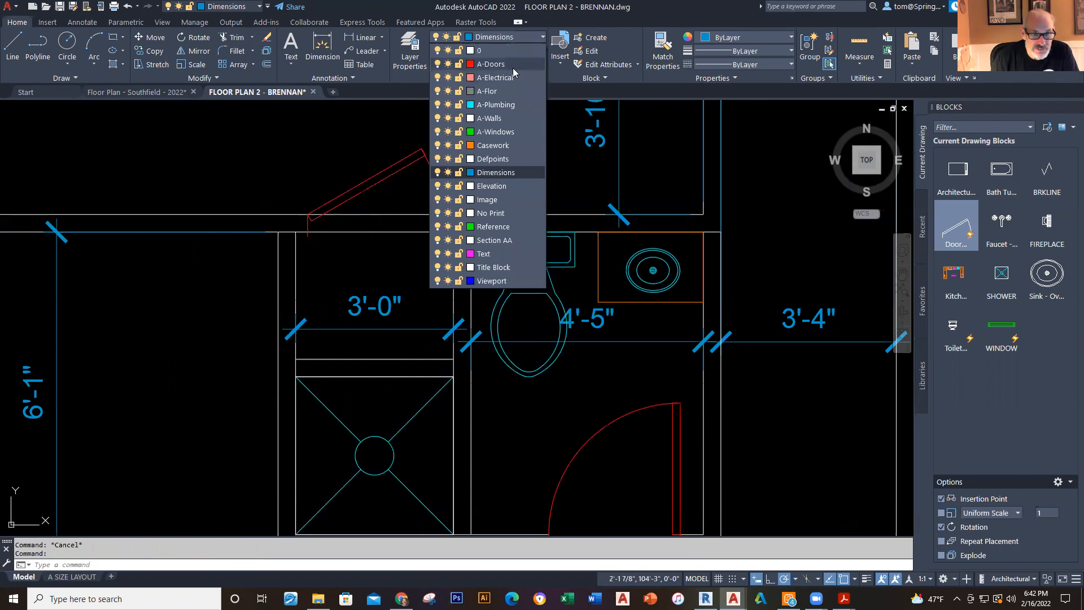
click(511, 66)
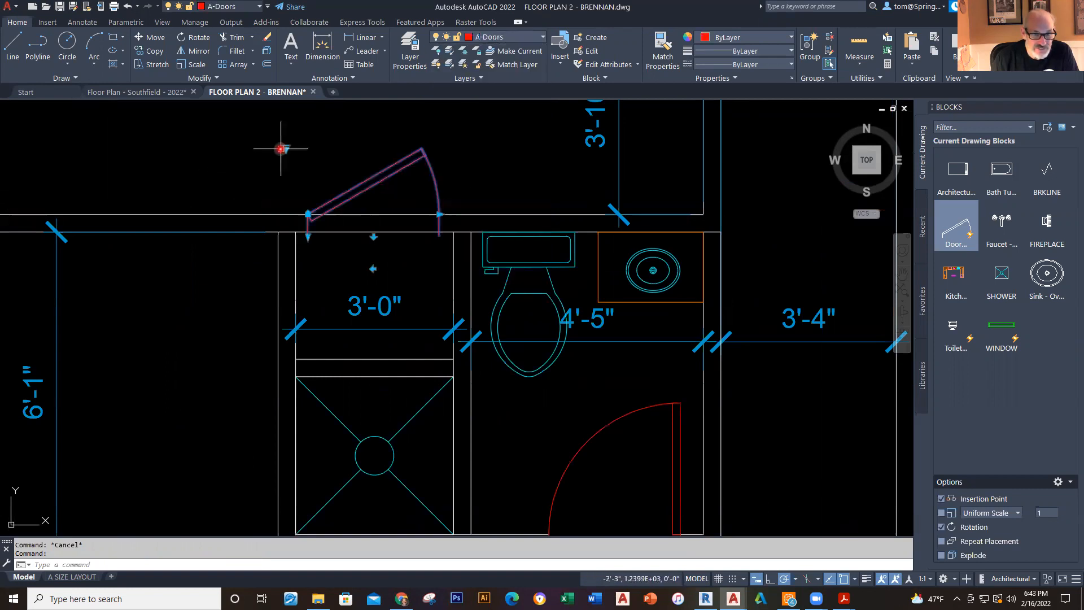
Step: Set the door above the shower to swing fully open and flip its hinge to the right side
mouse_move(287, 148)
click(315, 193)
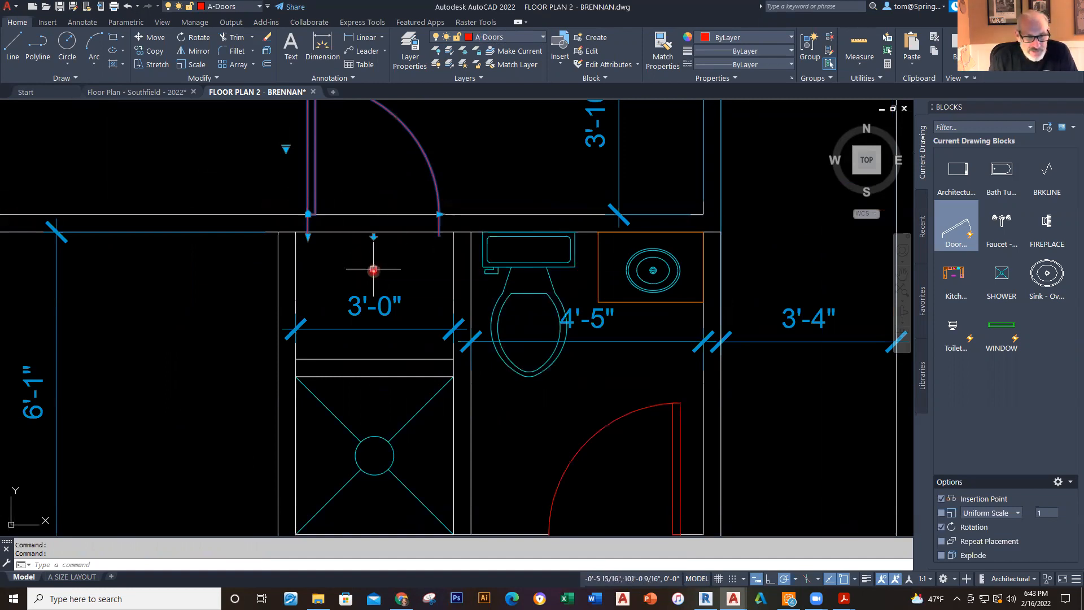
click(374, 236)
scroll(395, 234, up, 2)
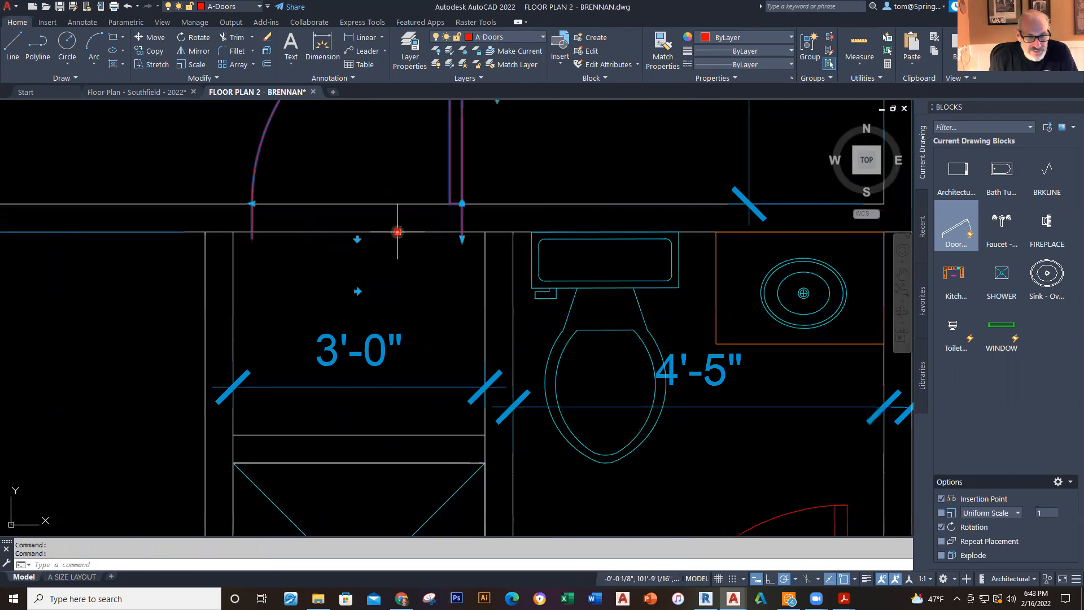
Step: Adjust the wall depth of the door above the shower so its jambs end on the lower wall line
middle_drag(450, 249, 438, 346)
scroll(448, 331, up, 3)
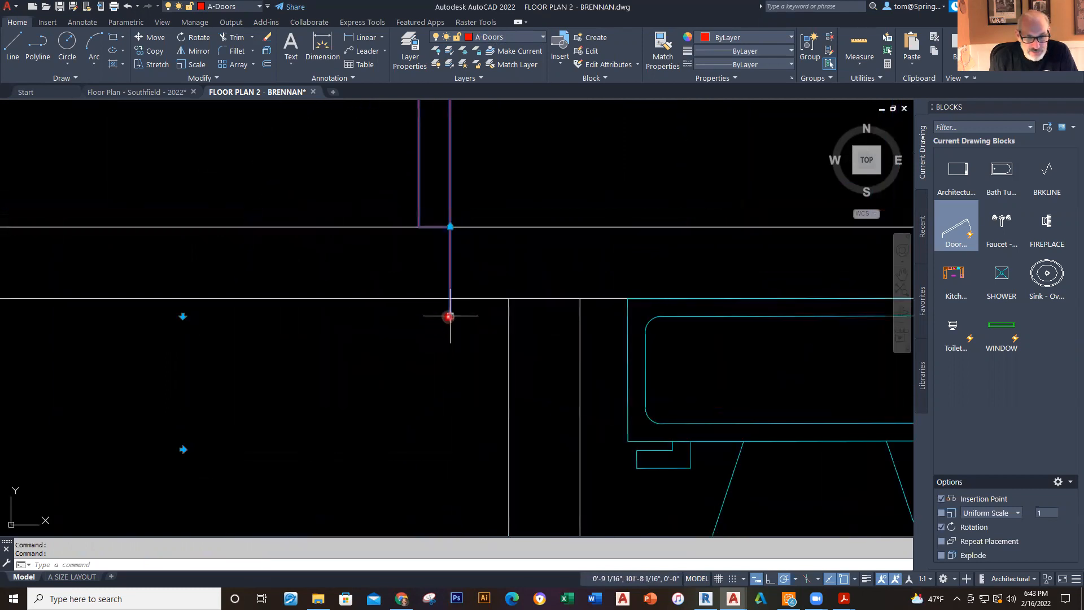
click(450, 316)
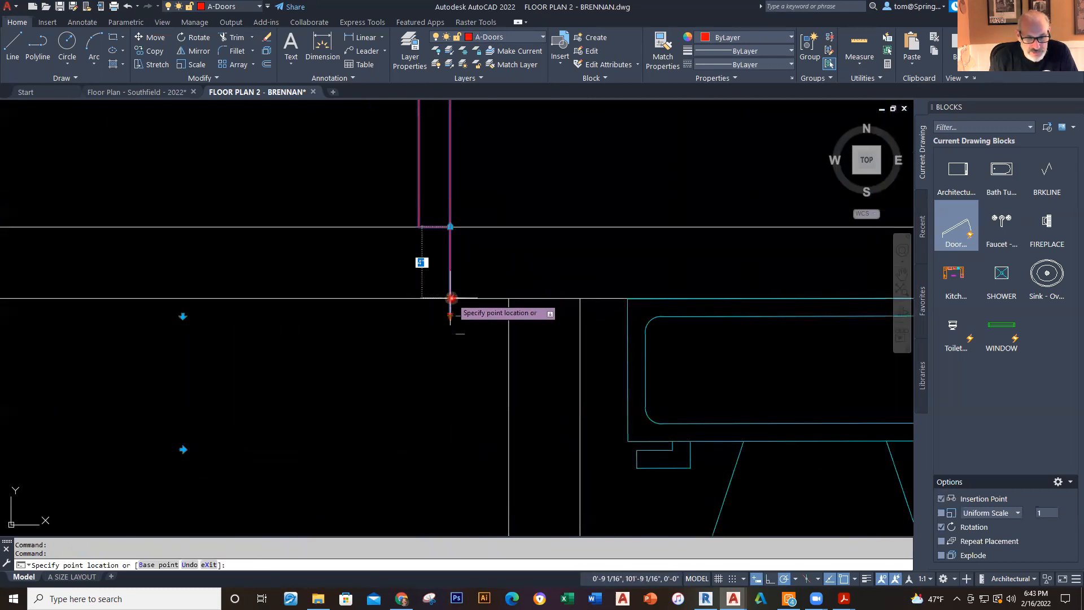
key(Escape)
key(Escape)
scroll(520, 245, down, 5)
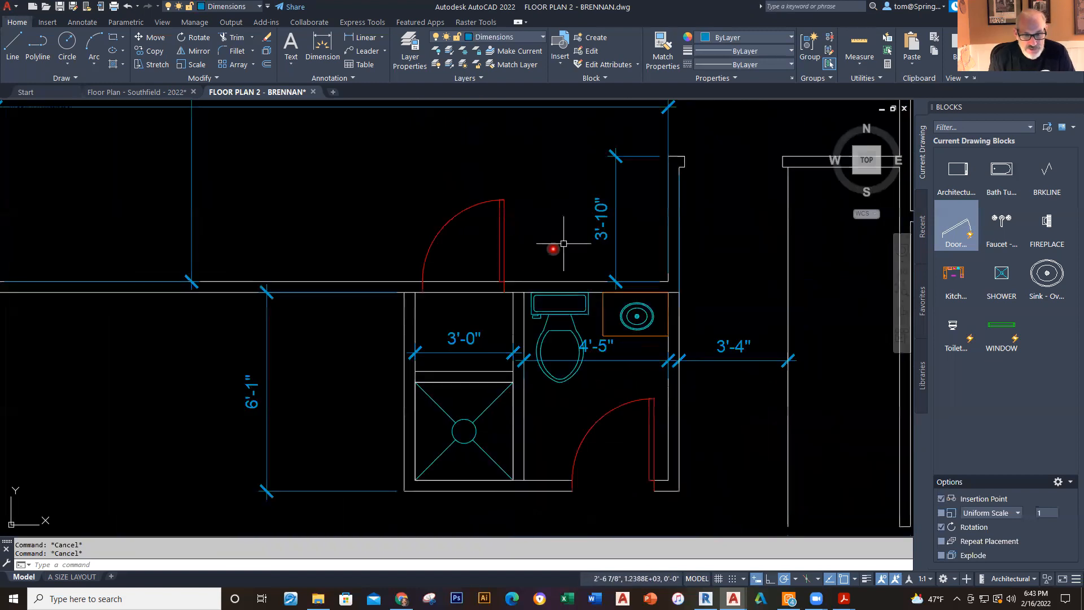
Step: Trim both wall lines across the opening of the door above the shower
text(tr)
key(Return)
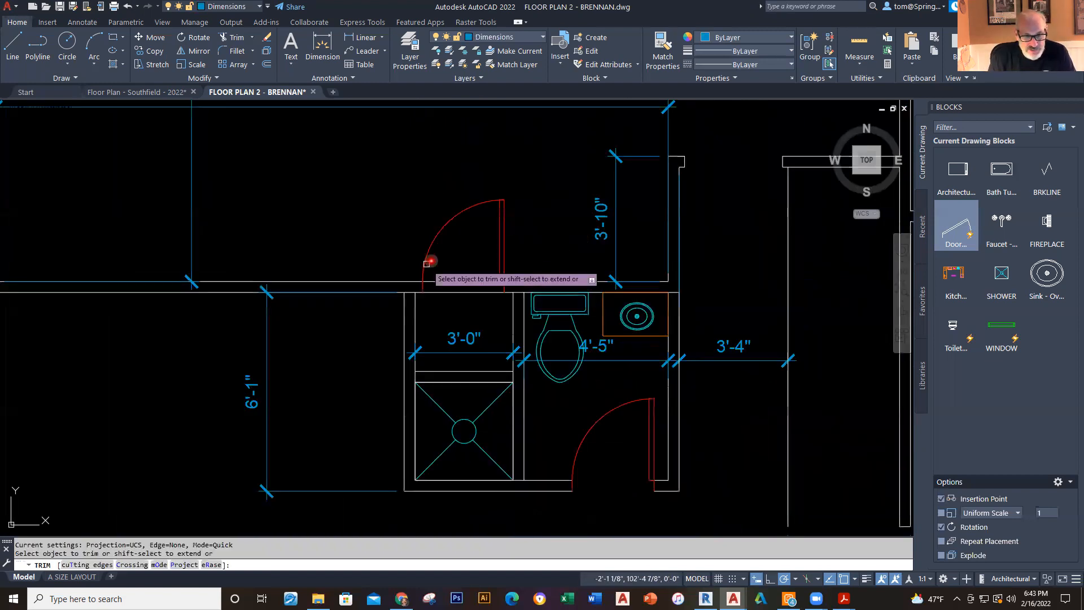
click(458, 280)
key(Escape)
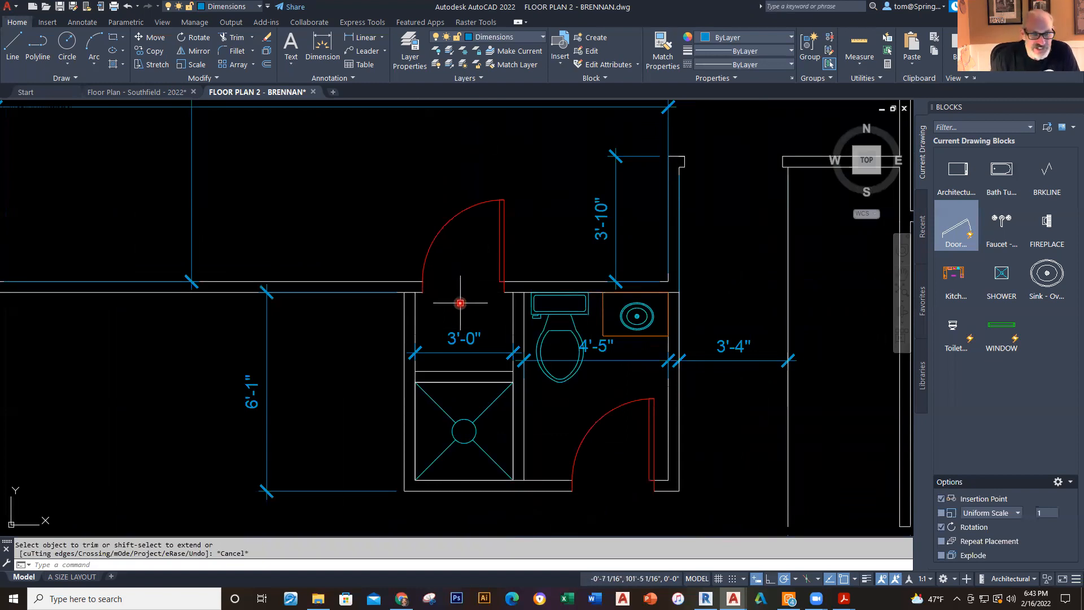
Step: Draw a short vertical reference line up from the wall, starting 13' from the room's left inside corner
scroll(460, 303, down, 3)
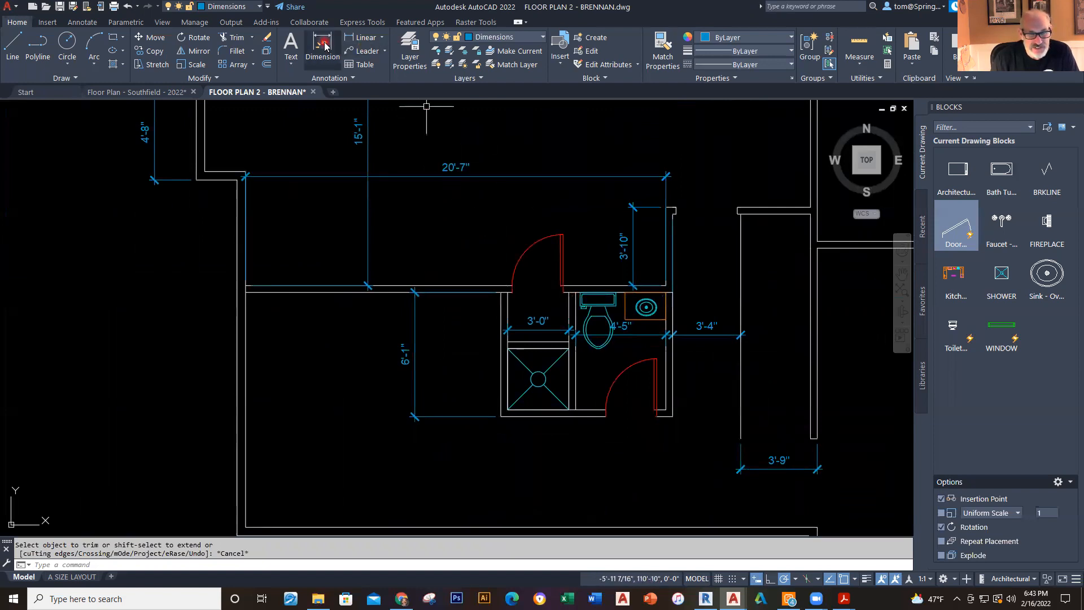
click(14, 47)
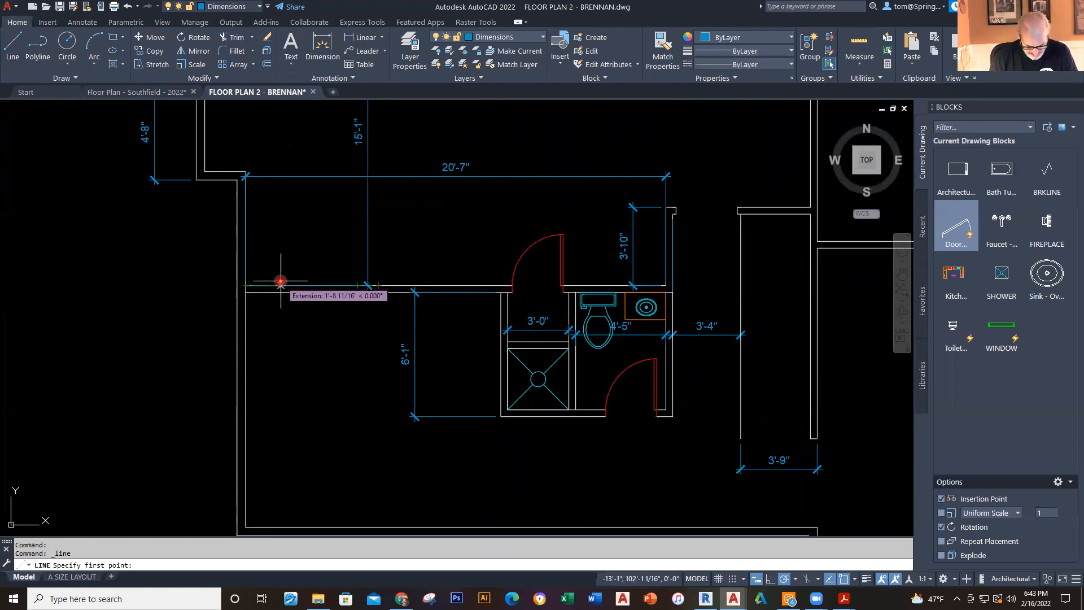
text(13')
key(Return)
key(Escape)
Step: Try moving the door so its left jamb meets the reference line, and undo the move
scroll(552, 302, up, 6)
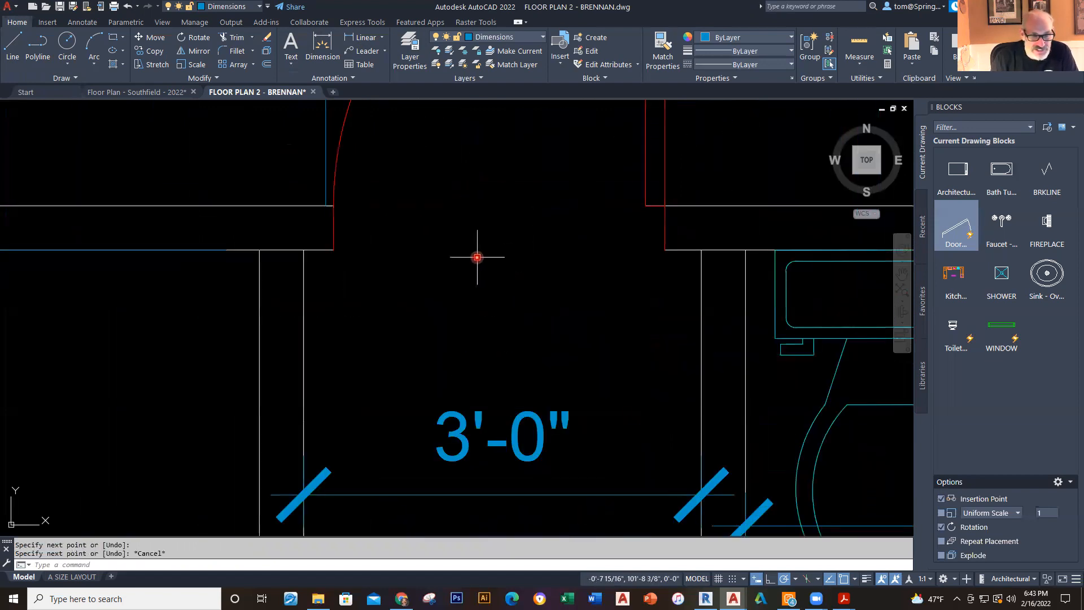
middle_drag(477, 257, 486, 311)
text(m)
key(Return)
click(344, 226)
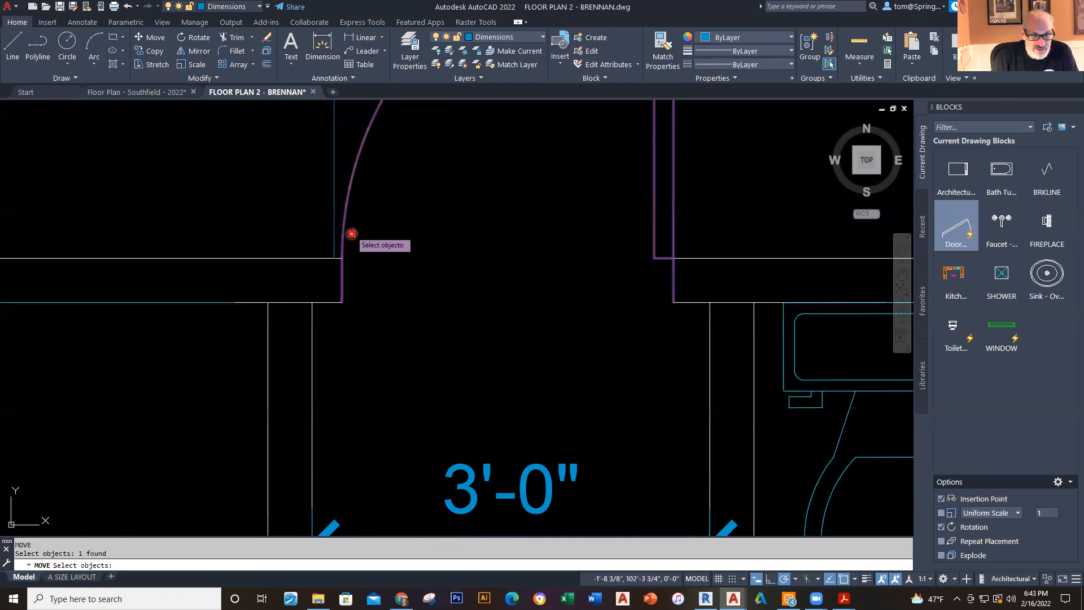
key(Return)
right_click(350, 300)
click(345, 263)
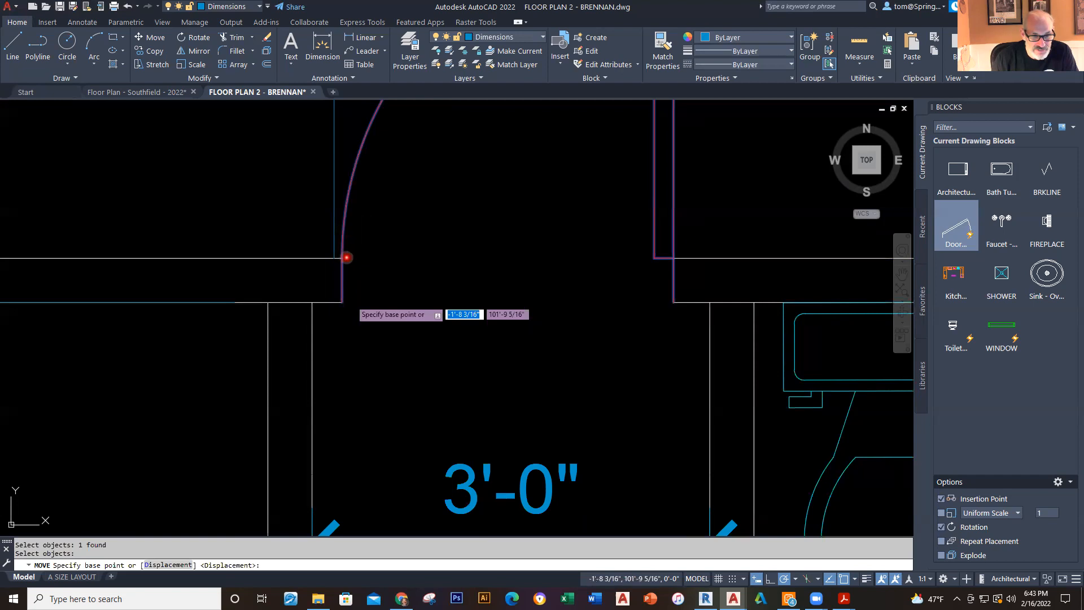
click(341, 257)
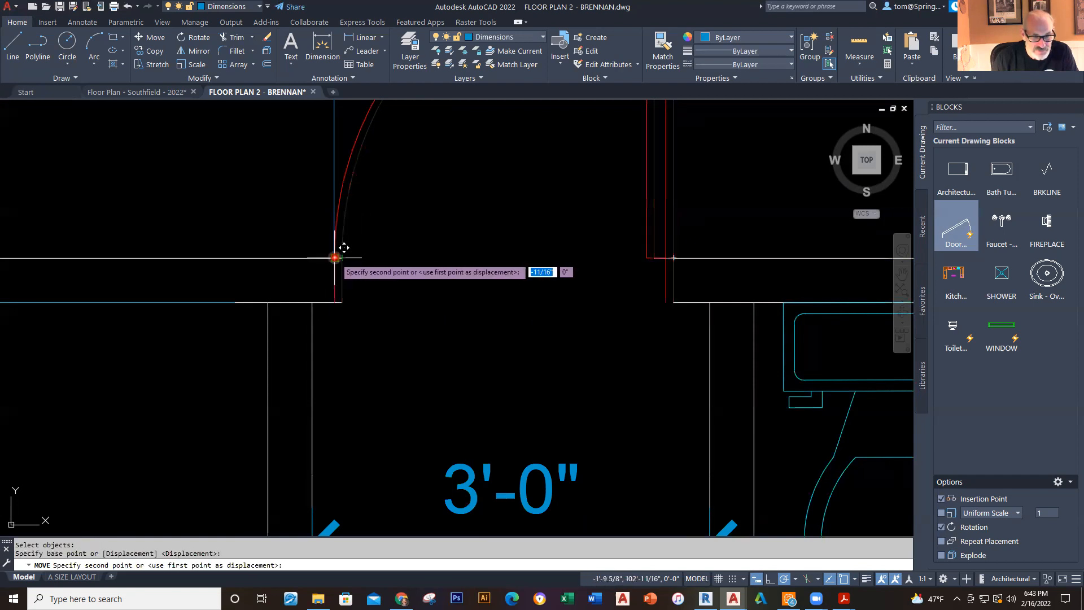
click(335, 257)
key(Escape)
key(ctrl+z)
Step: Try to stretch the door and adjoining wall ends left to the reference line
scroll(374, 328, down, 4)
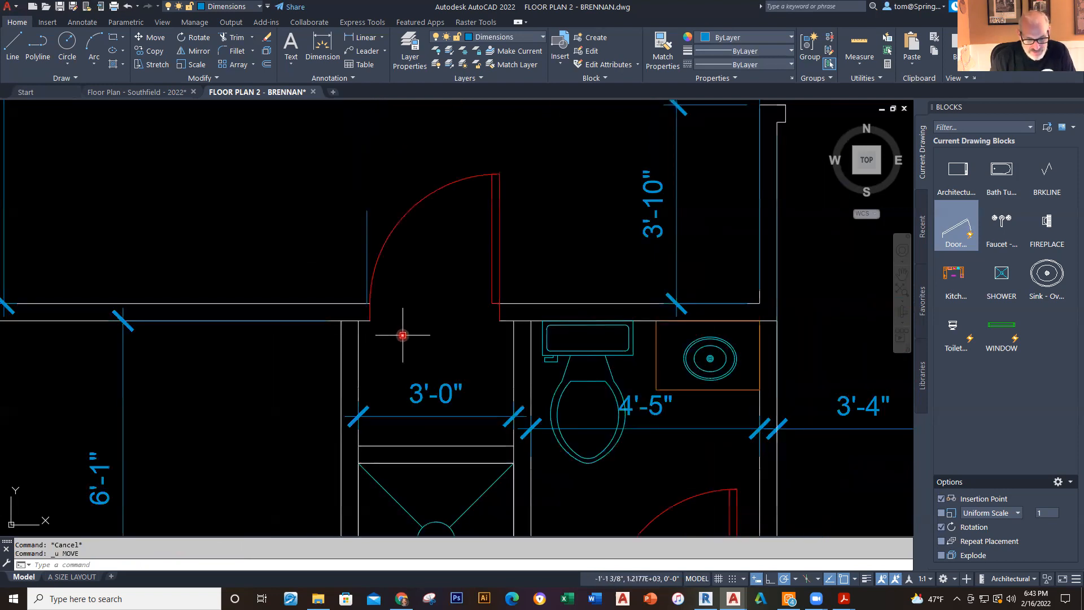
text(s)
key(Return)
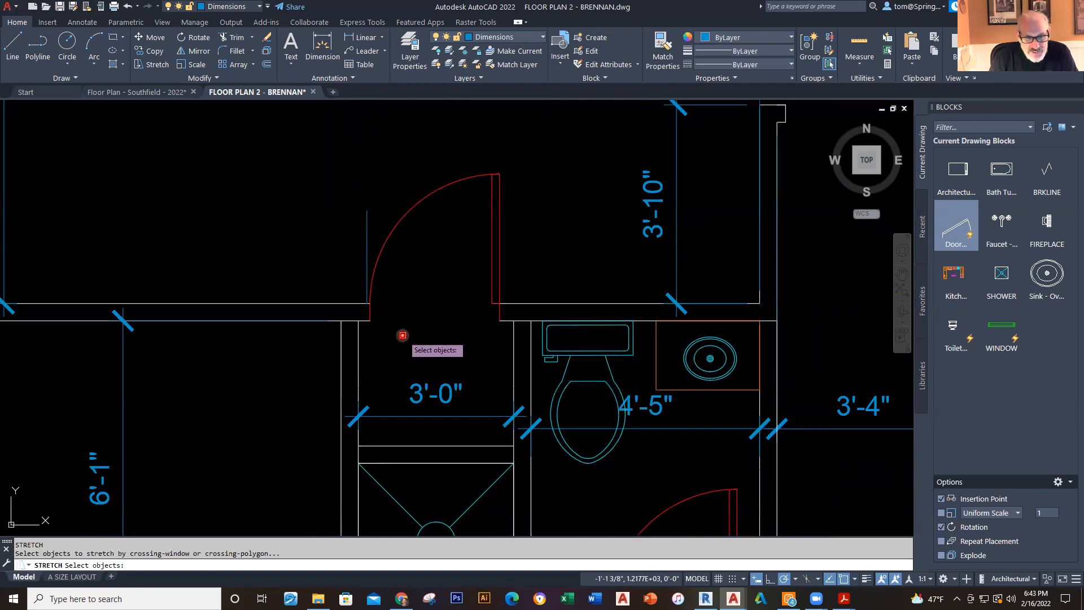
click(516, 153)
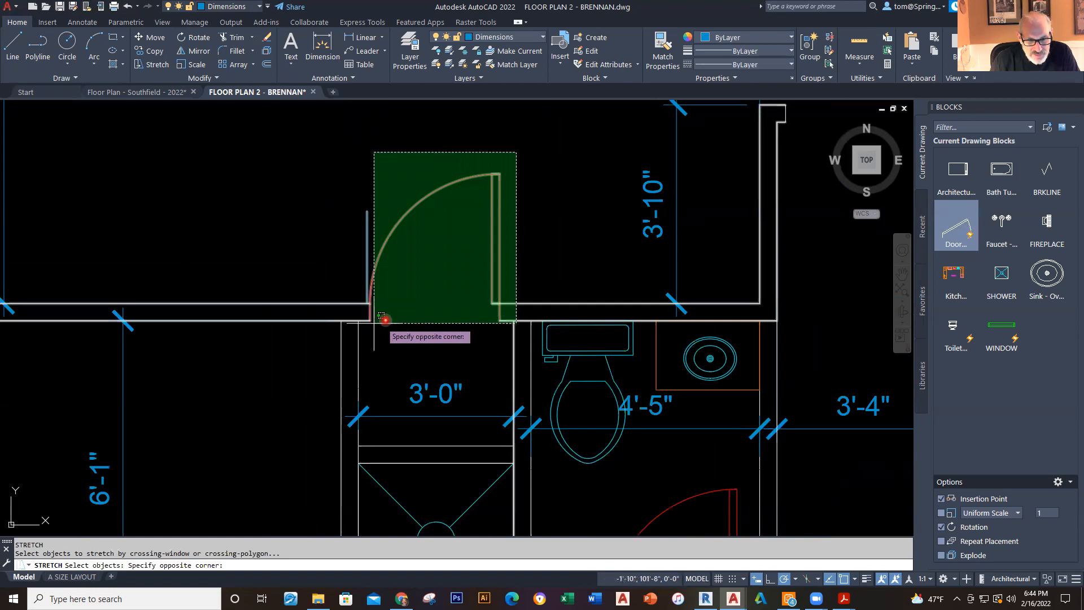
click(382, 316)
click(514, 143)
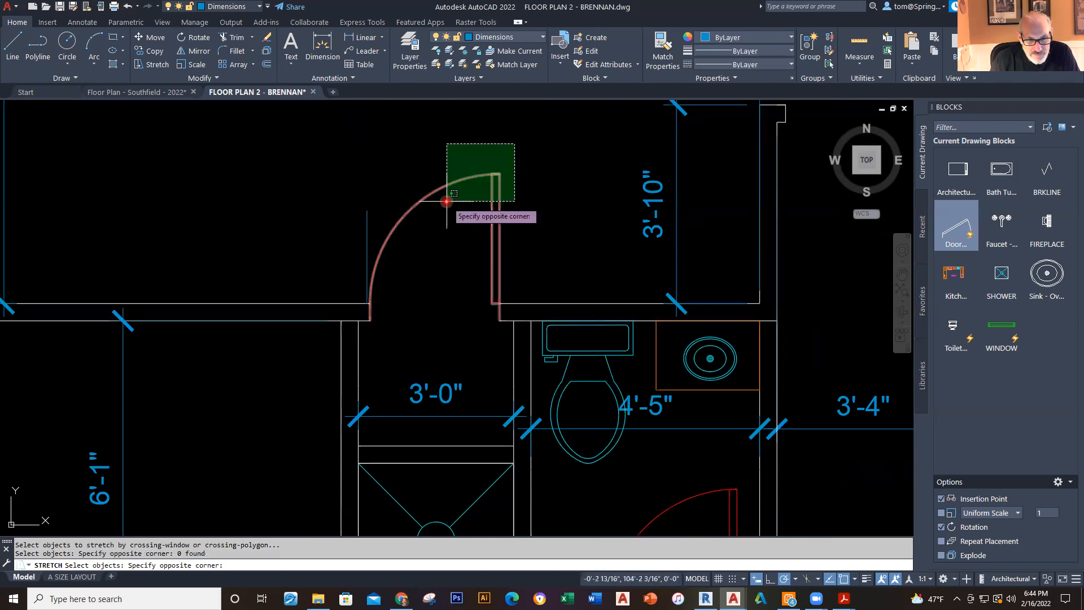
click(501, 220)
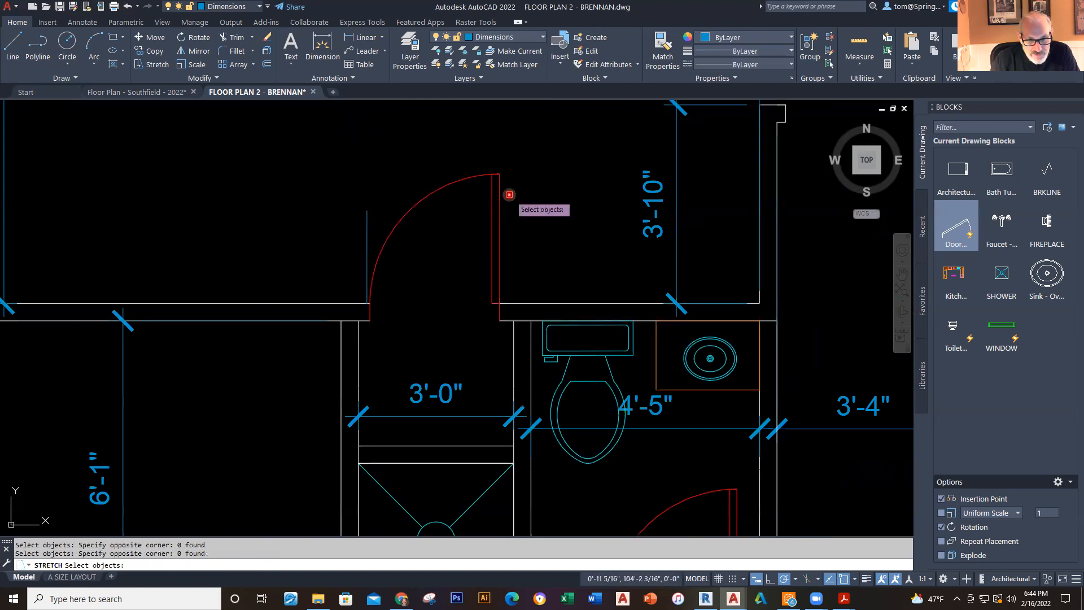
click(501, 158)
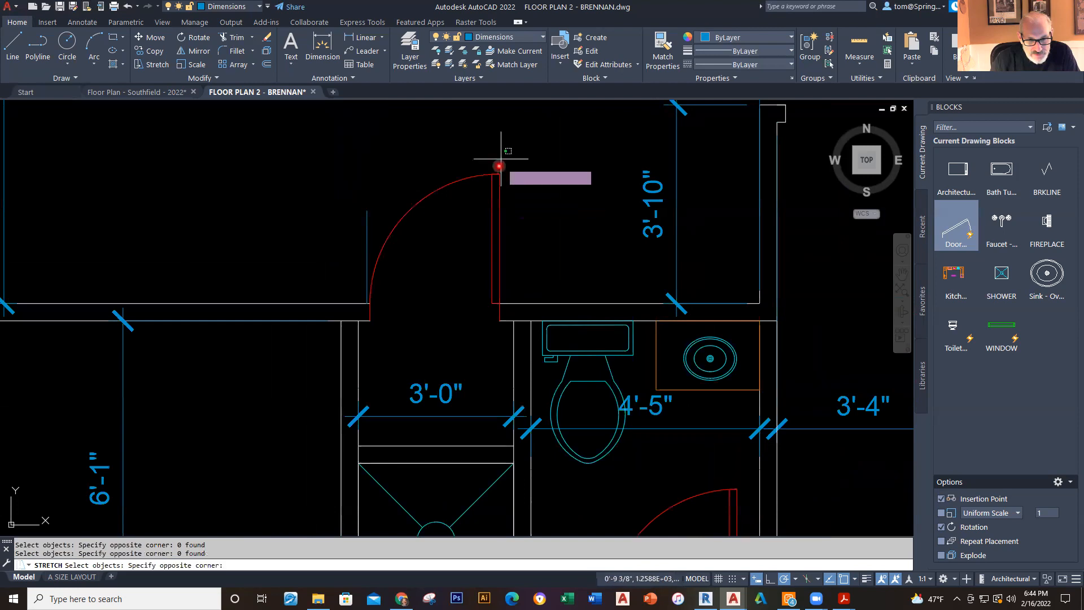
click(365, 337)
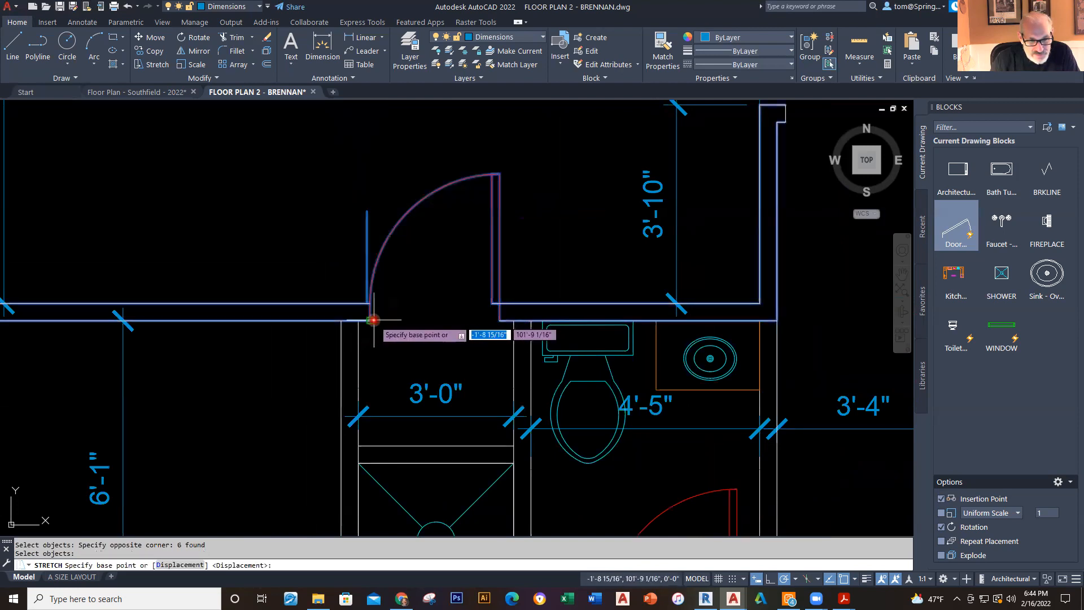
scroll(373, 300, up, 2)
scroll(374, 300, up, 3)
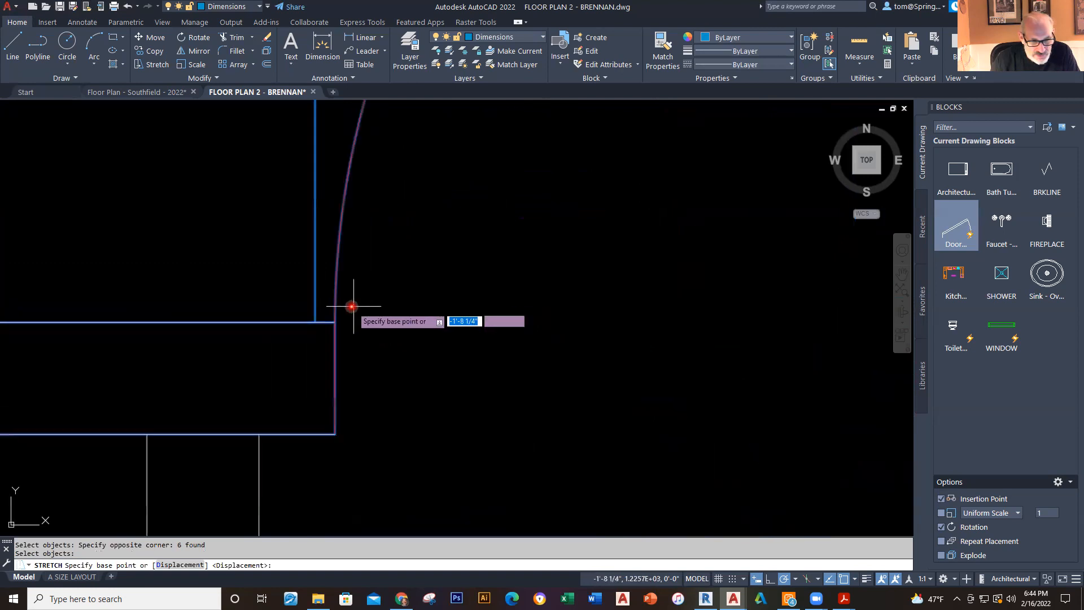
click(331, 326)
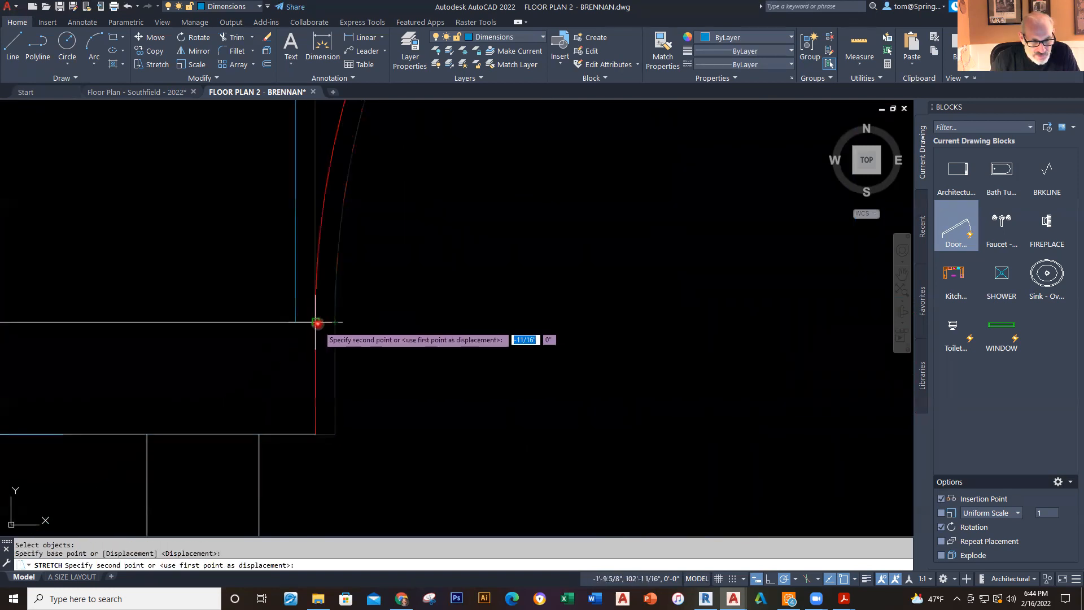
key(Escape)
scroll(405, 312, down, 4)
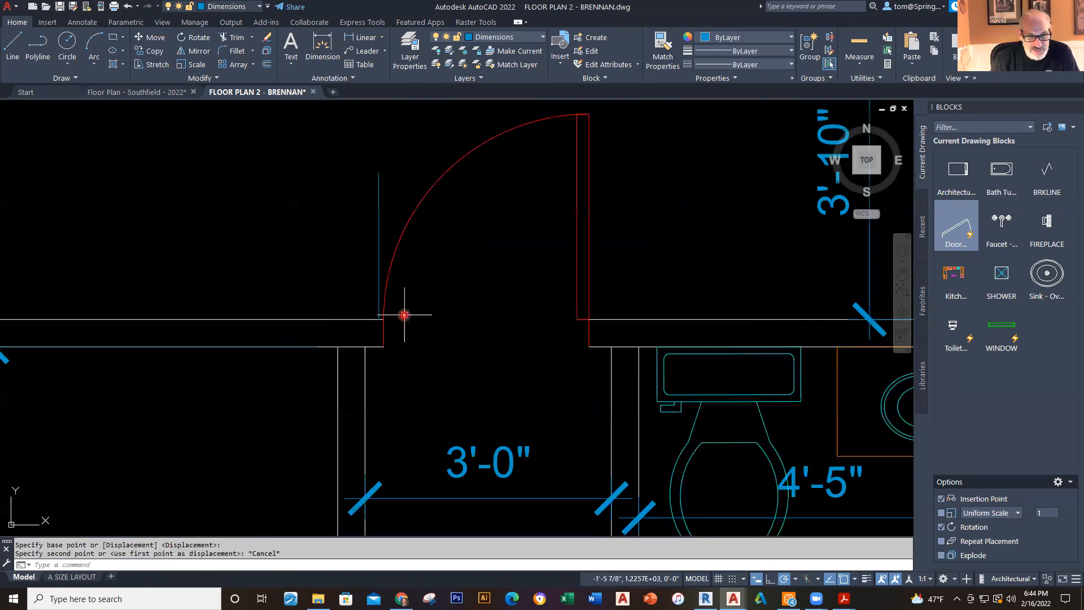
Step: Move the door left so its left jamb meets the lower endpoint of the reference line
scroll(404, 311, up, 2)
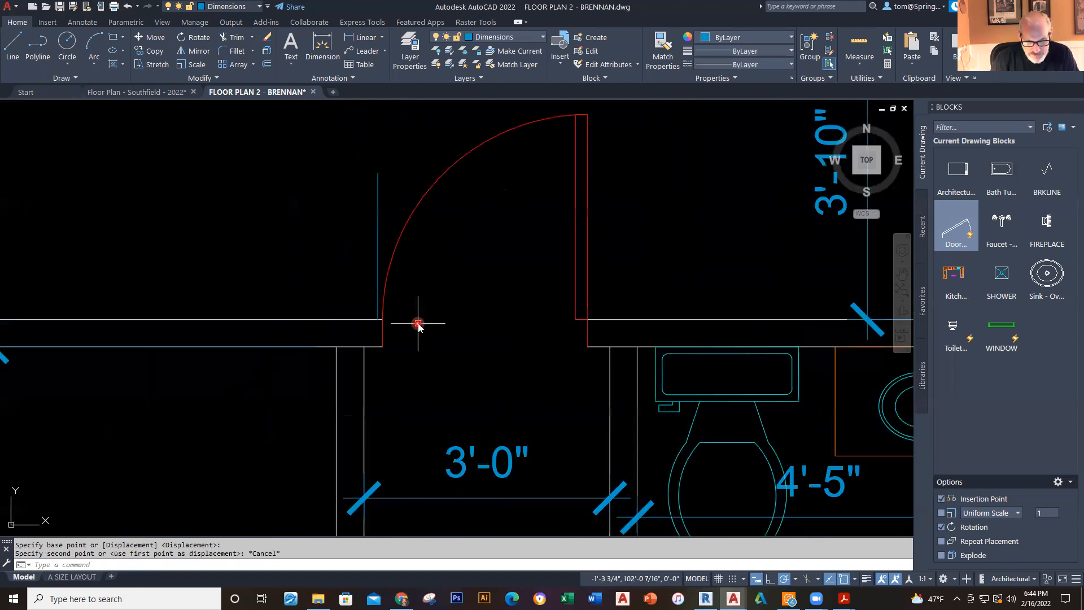
text(M)
key(Return)
click(401, 234)
key(Return)
scroll(372, 321, up, 5)
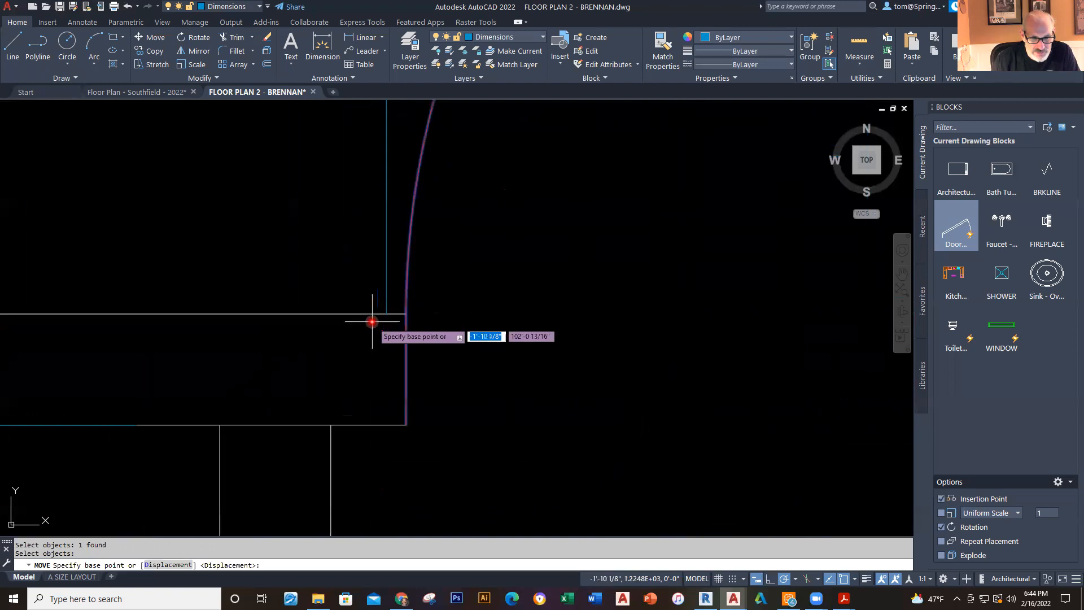
click(406, 314)
key(Escape)
Step: Trim the two wall line ends that project past the door's left jamb
scroll(442, 319, down, 5)
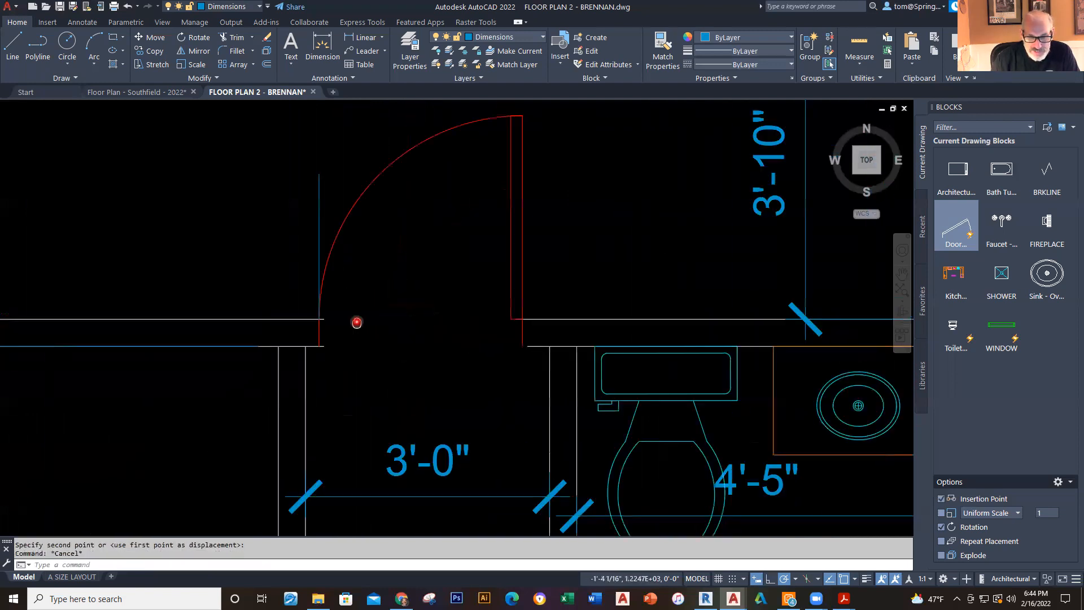
scroll(490, 370, up, 2)
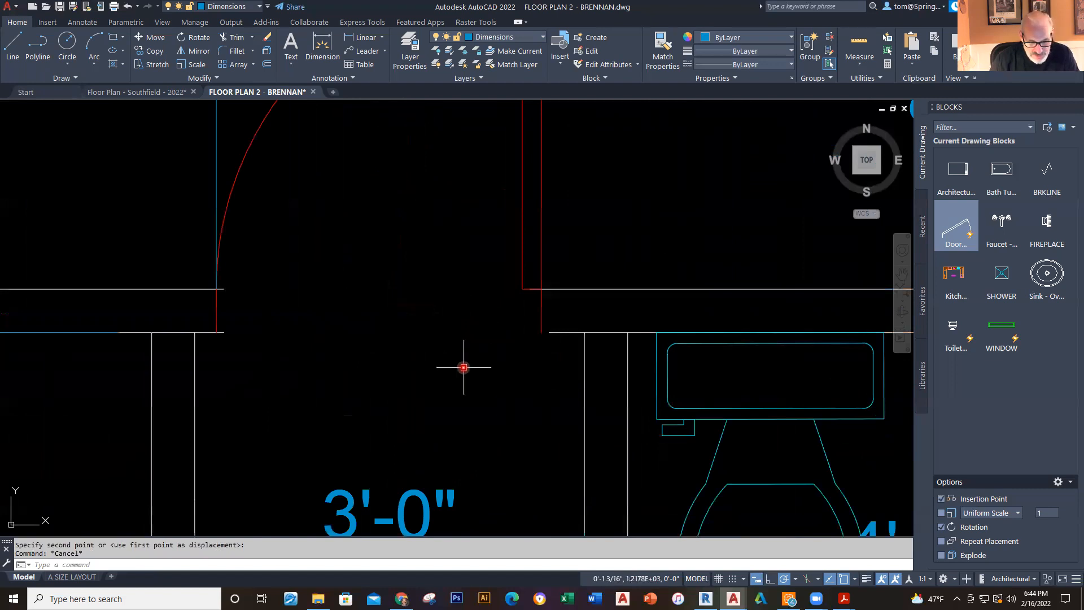
text(tr)
key(Return)
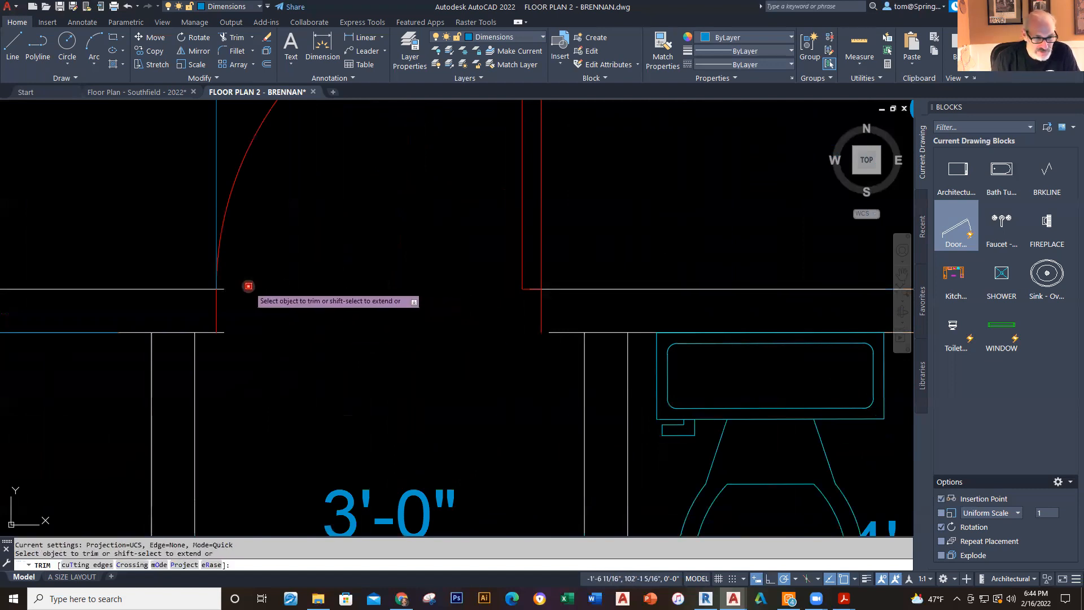
click(221, 288)
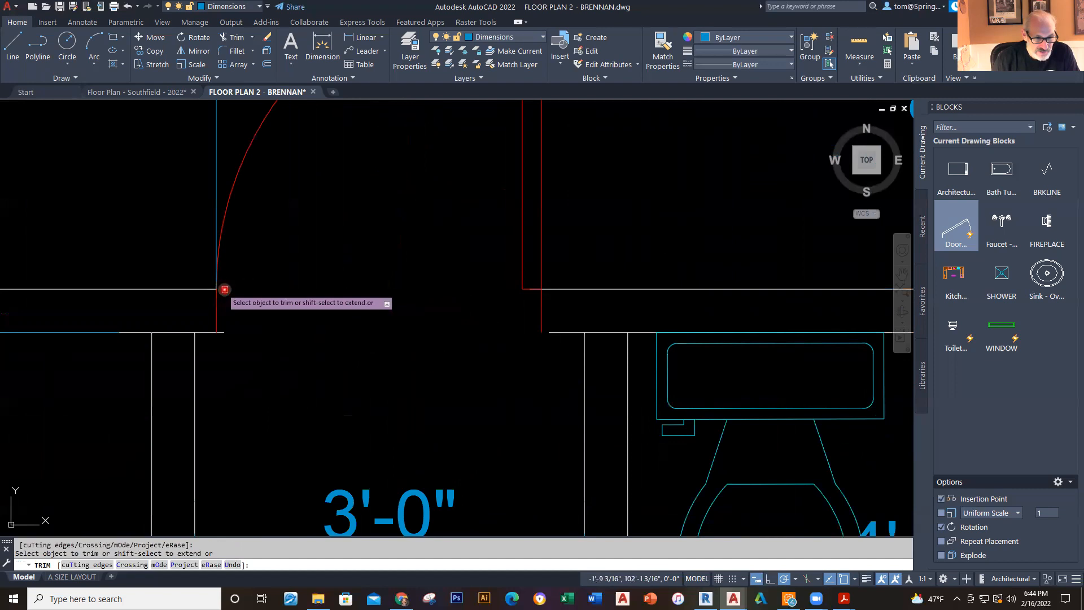
key(Escape)
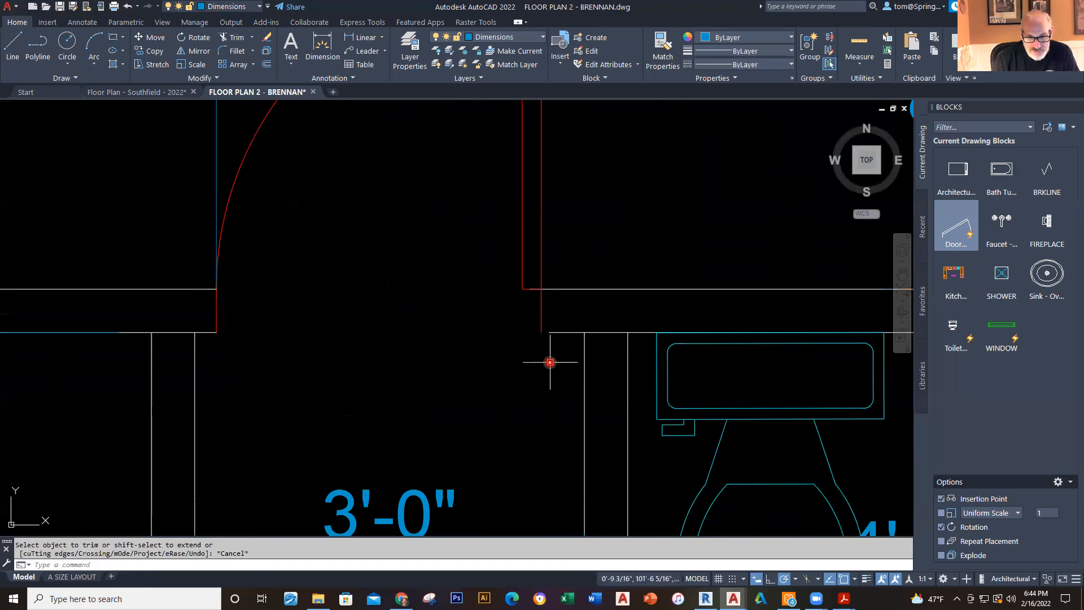
Step: Extend the lower wall line to the door's right jamb and delete the leftover vertical reference line
scroll(550, 362, up, 2)
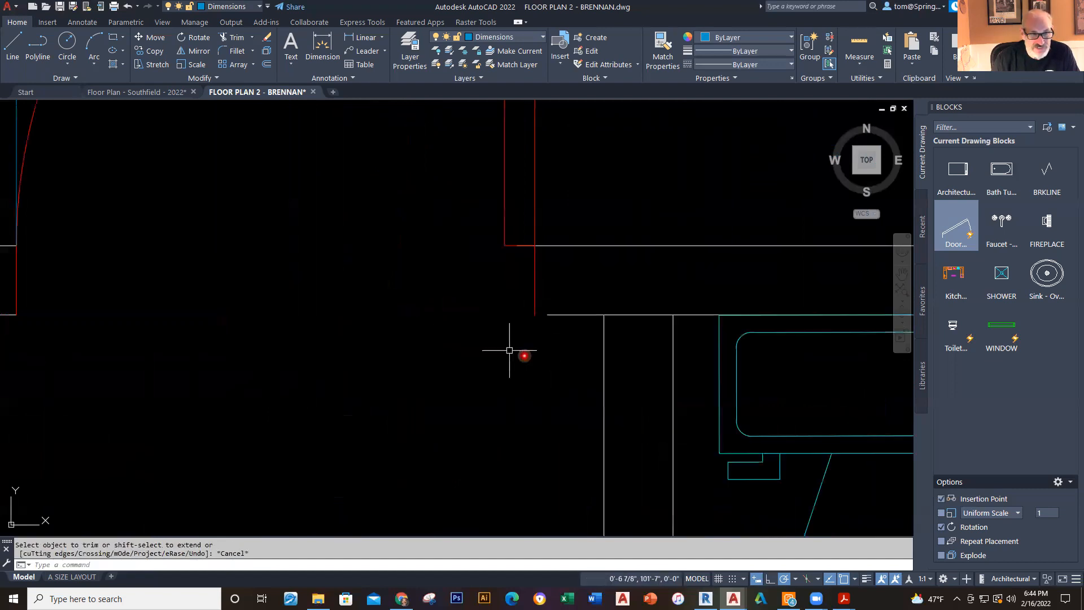
click(252, 39)
click(247, 85)
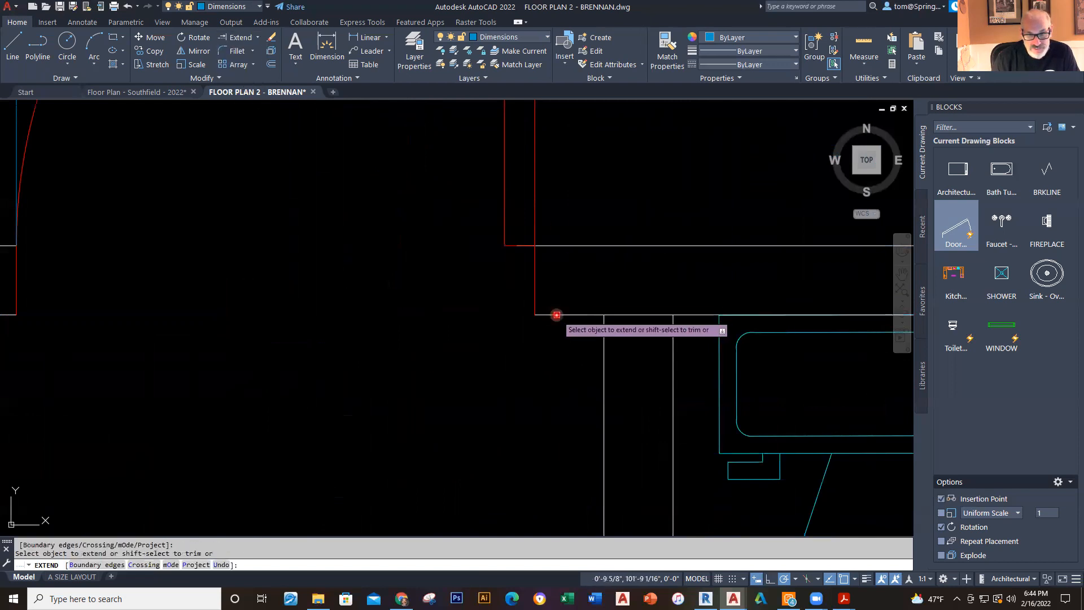
scroll(503, 368, down, 4)
key(Escape)
click(432, 291)
key(Delete)
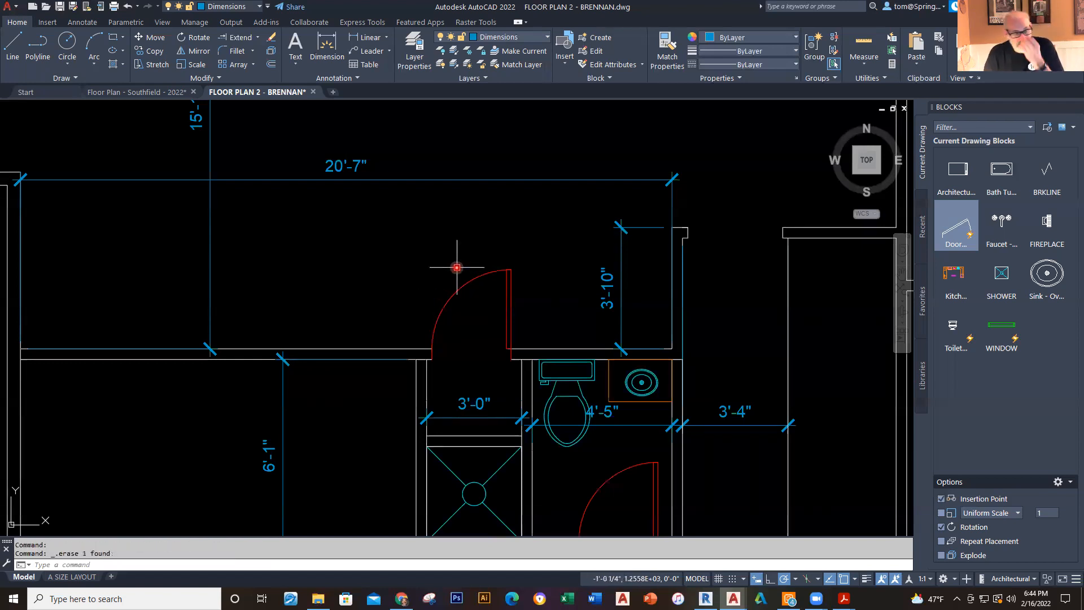
Step: Trim the wall lines crossing the partition junctions above the shower and at the wall beside the toilet
scroll(387, 390, down, 2)
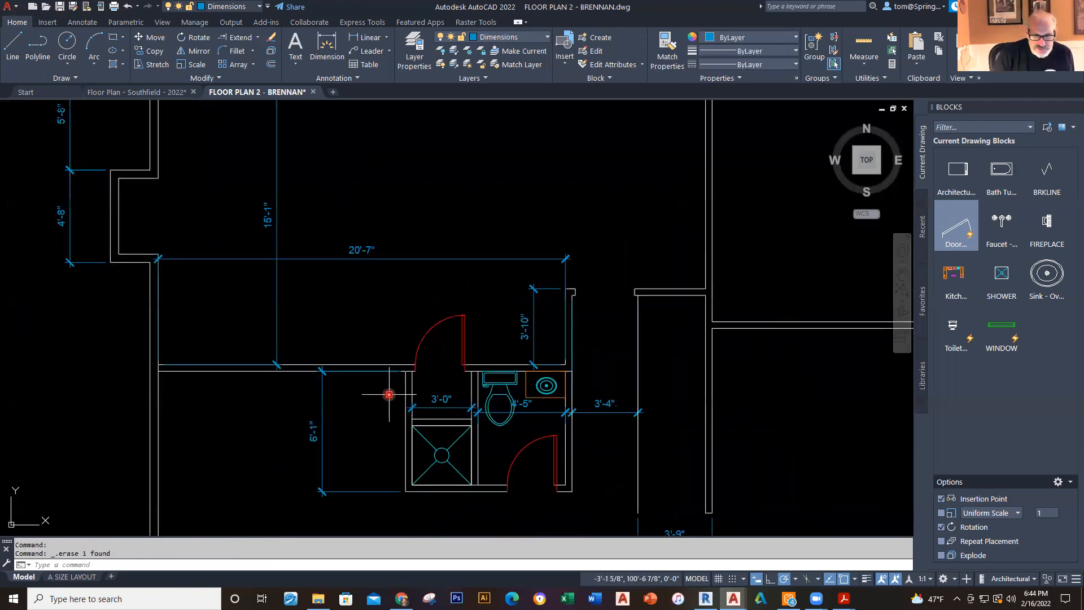
middle_drag(388, 394, 363, 365)
scroll(388, 399, up, 3)
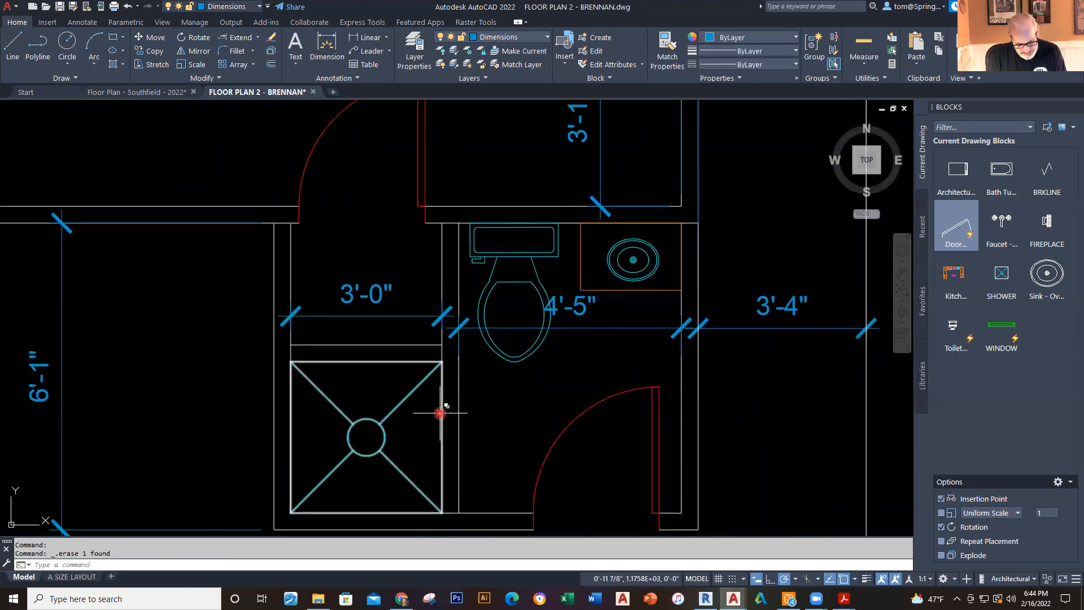
key(Return)
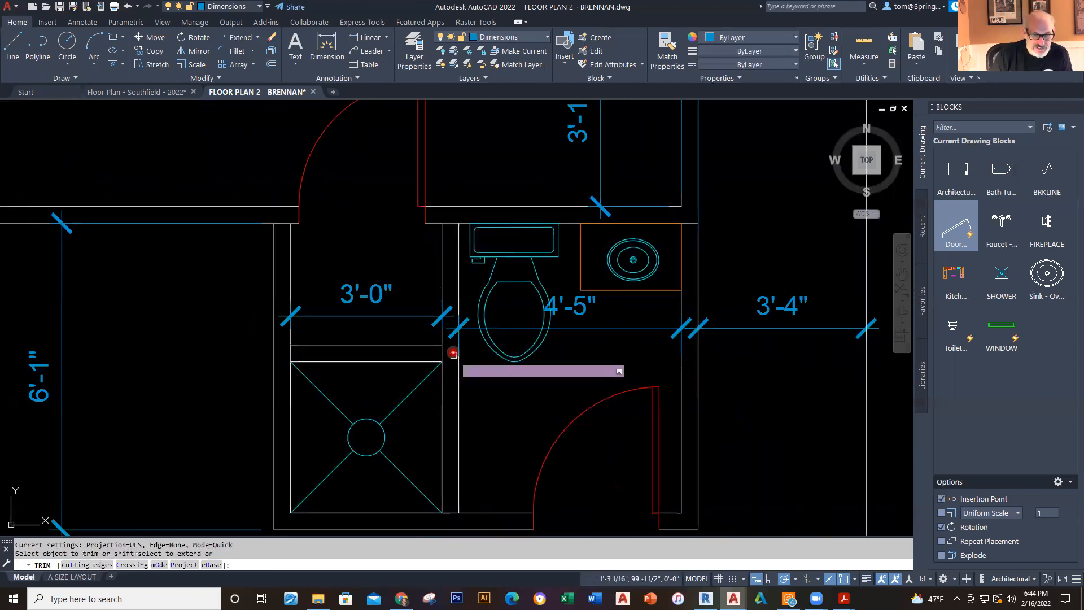
click(454, 352)
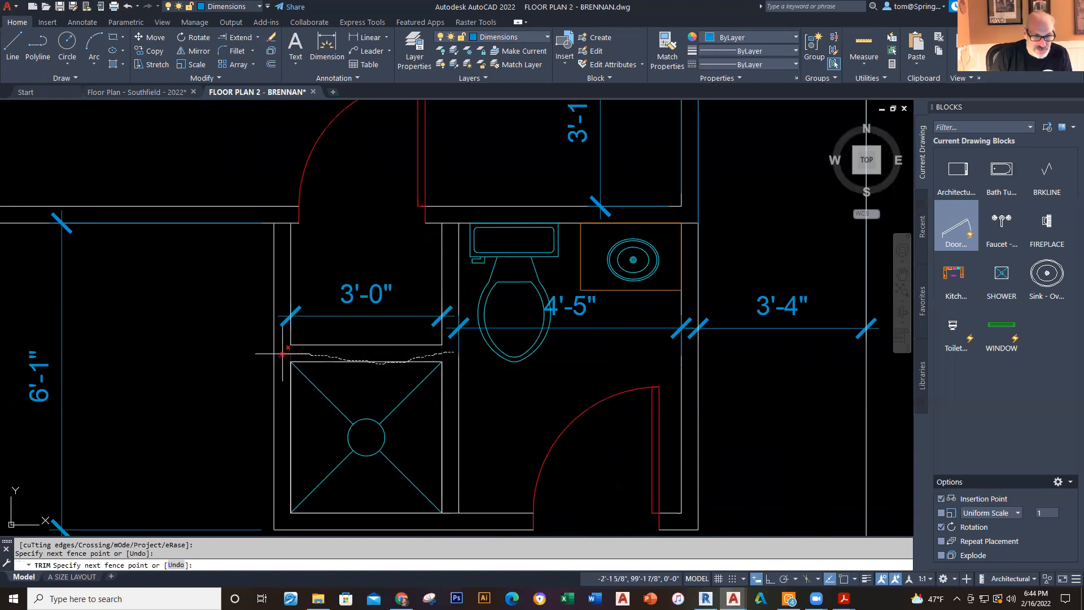
drag(282, 354, 282, 354)
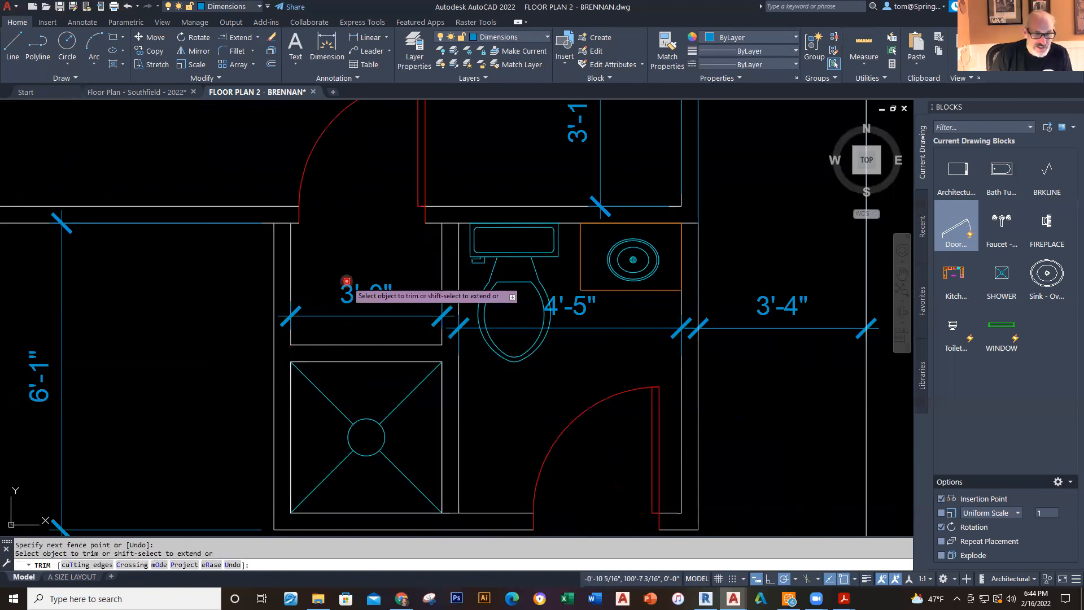
scroll(296, 209, up, 4)
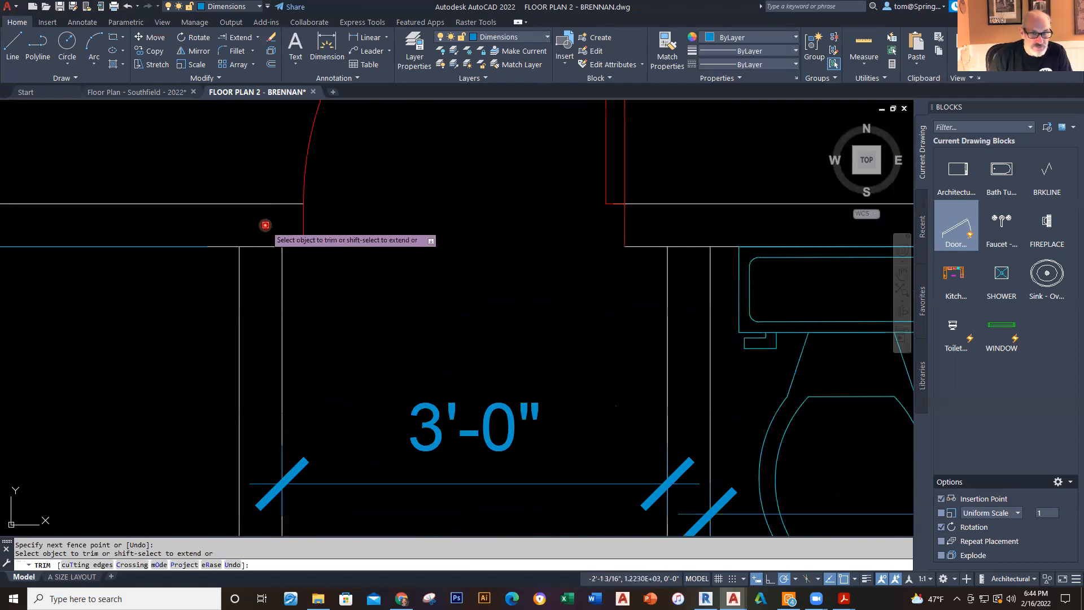
click(686, 245)
key(Escape)
Step: Add a horizontal linear dimension between the inner upper corners of the upper-right room
scroll(677, 337, down, 3)
scroll(666, 342, down, 2)
middle_drag(656, 346, 478, 288)
scroll(511, 417, down, 2)
mouse_move(510, 418)
middle_down()
mouse_move(476, 411)
mouse_move(473, 435)
middle_up()
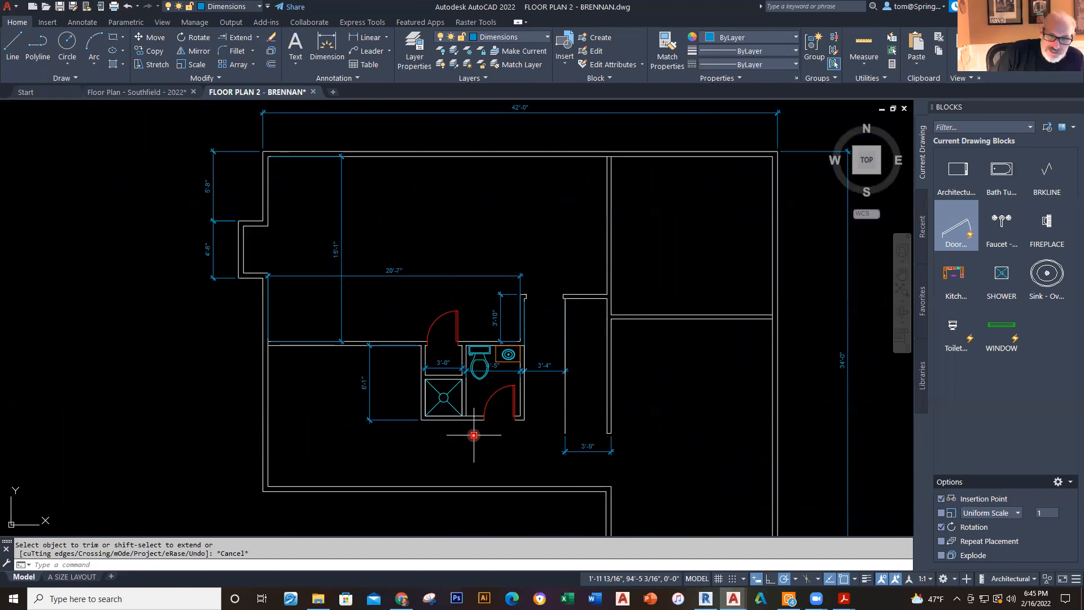
mouse_move(675, 413)
middle_down()
mouse_move(634, 421)
mouse_move(623, 394)
middle_up()
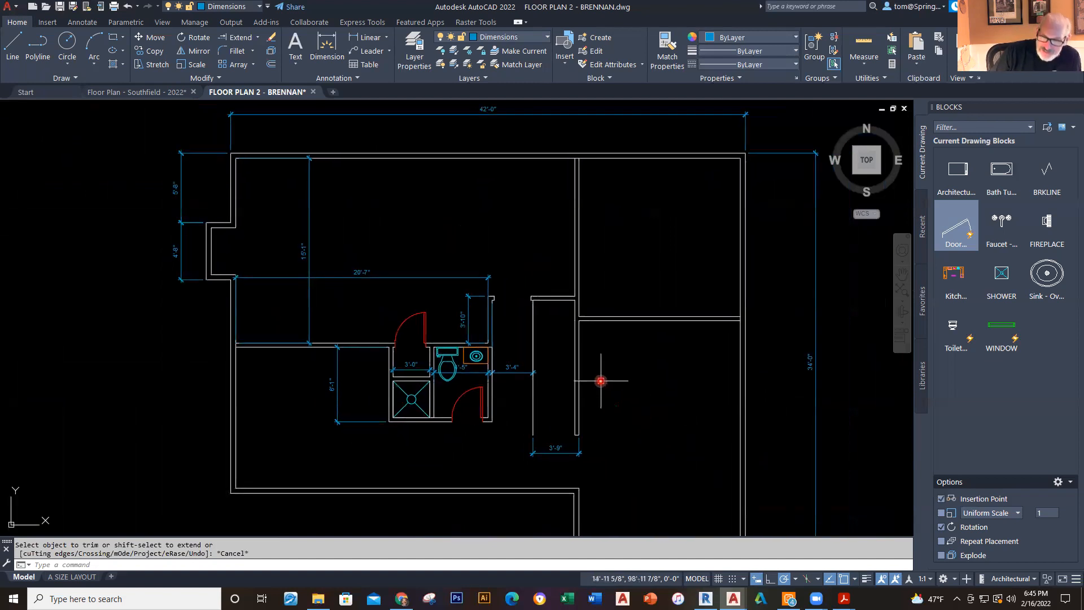
mouse_move(962, 275)
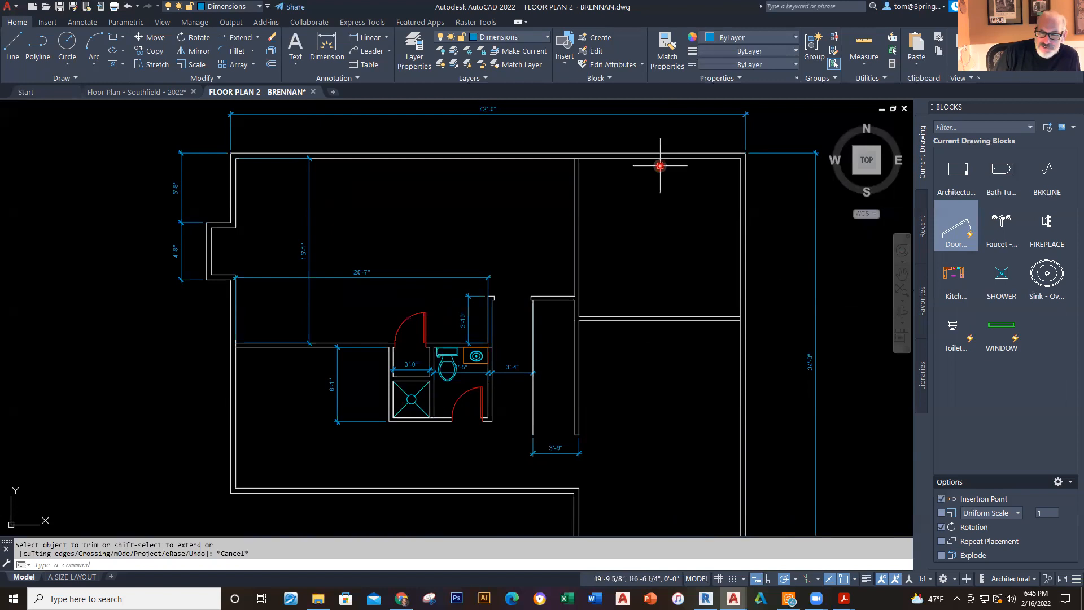
click(353, 40)
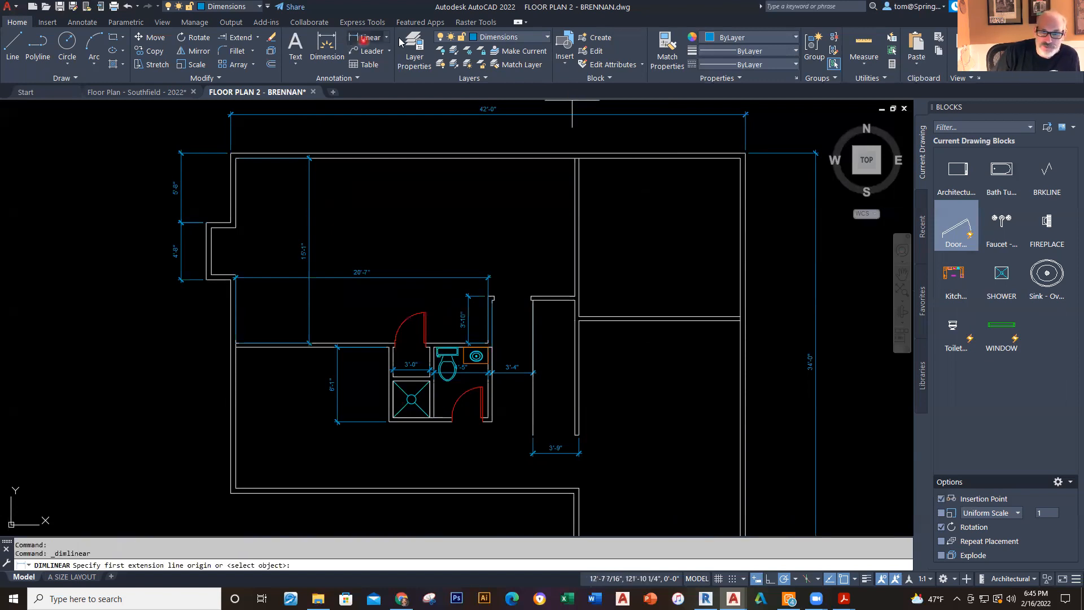
click(575, 158)
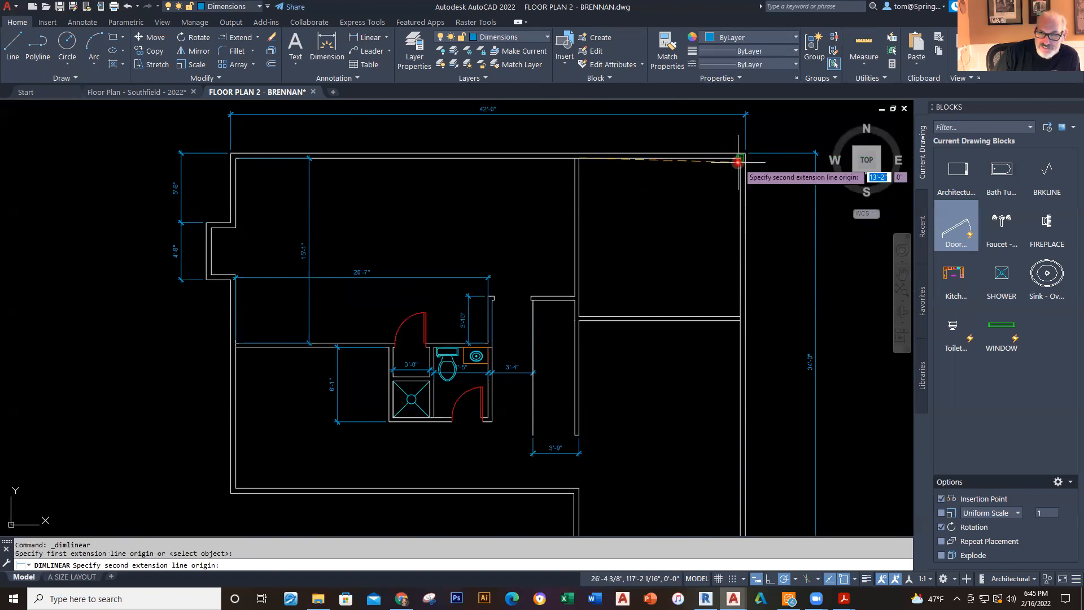
click(736, 162)
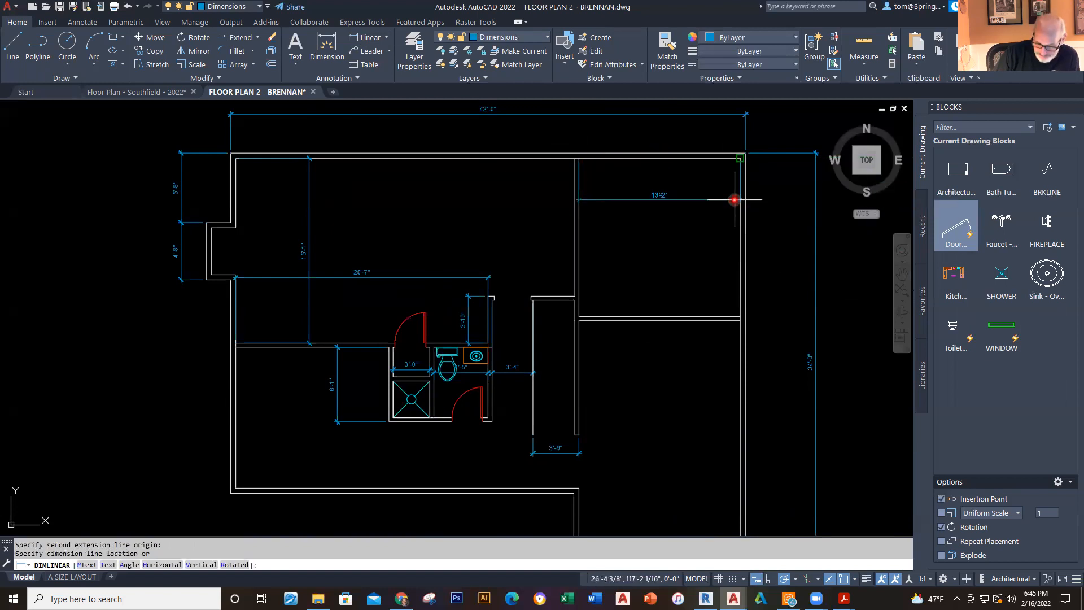
click(734, 201)
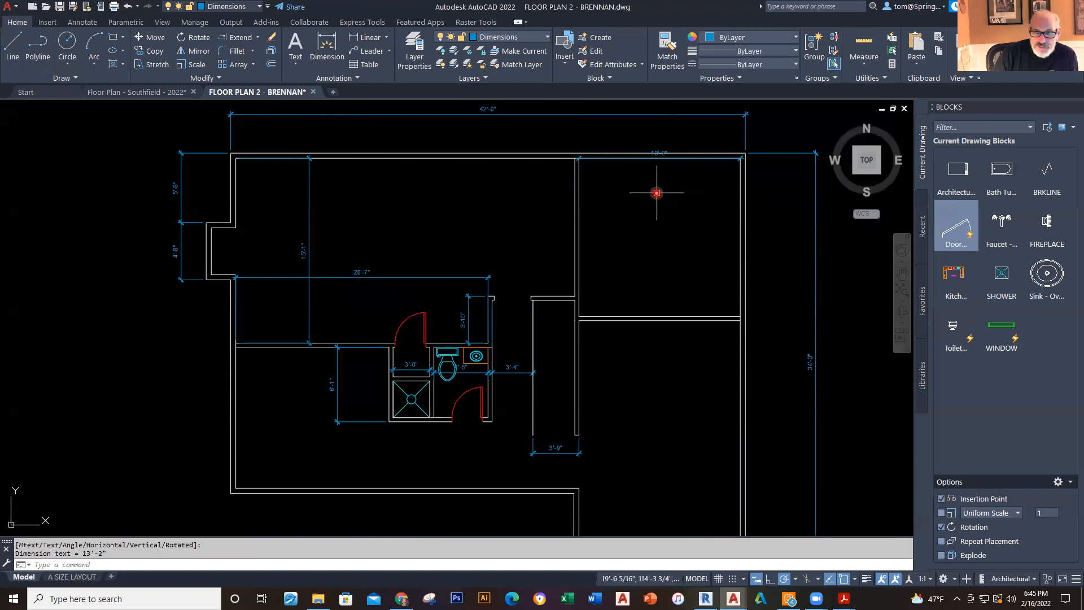
Step: Move the upper-right room's width dimension line off the wall and down into the room
key(Escape)
click(659, 152)
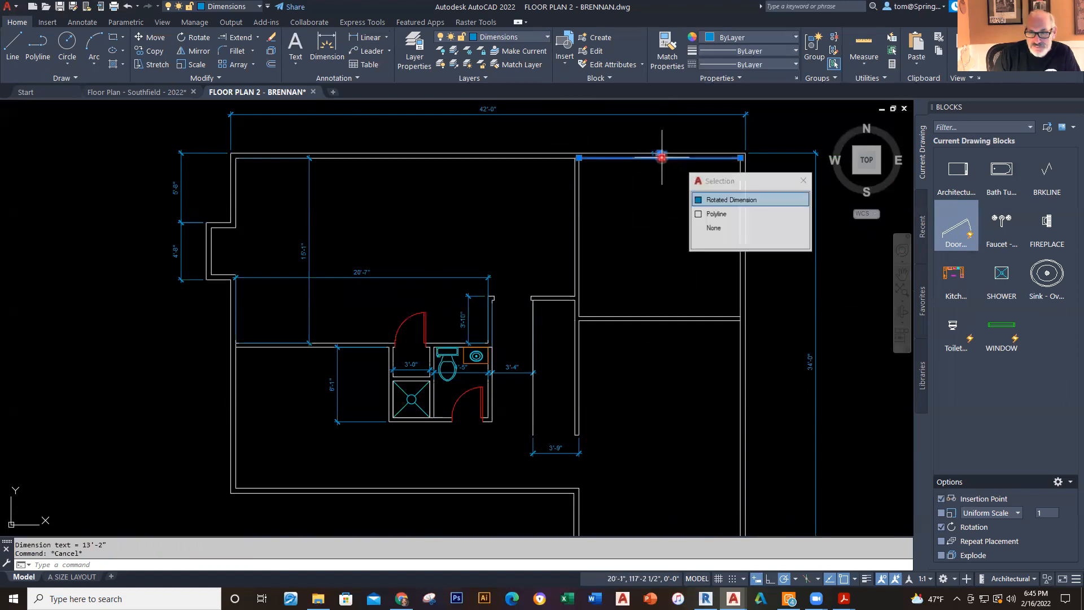
click(658, 206)
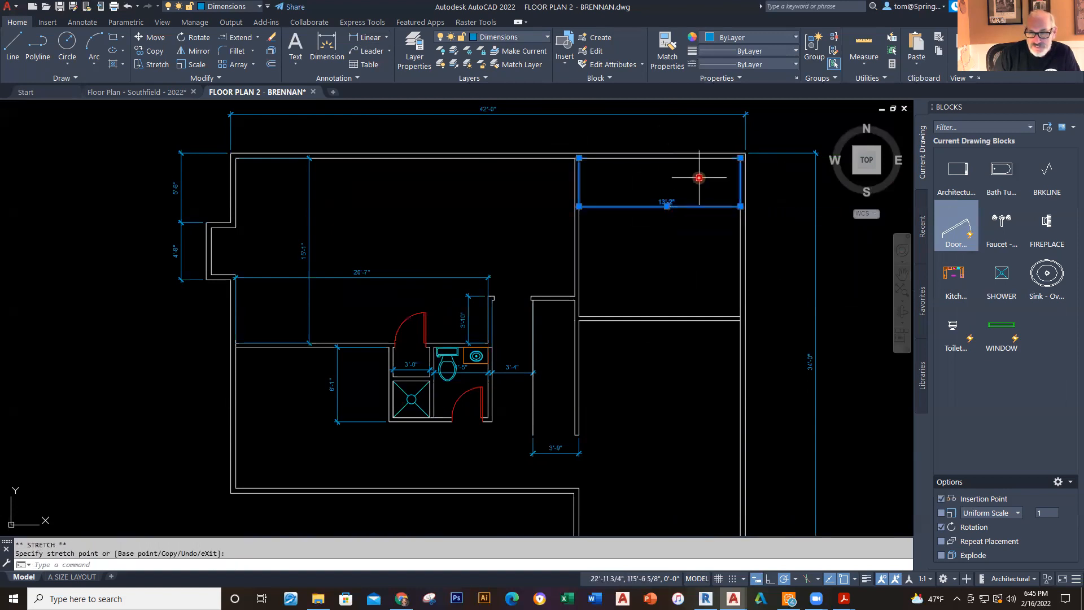
key(Escape)
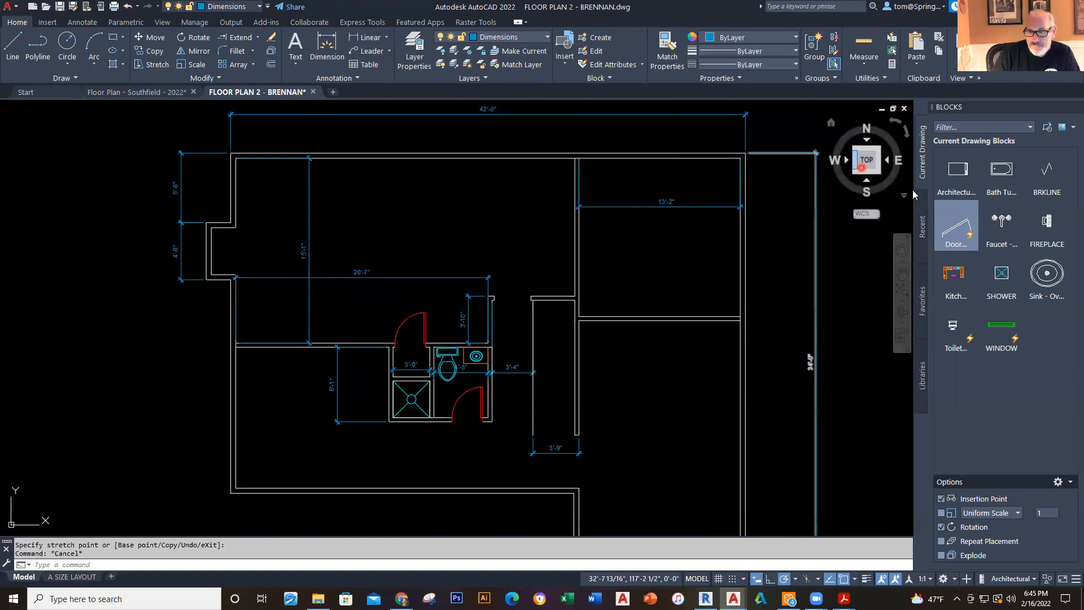
Step: Add a vertical linear dimension from the upper to the lower inner left corner of the upper-right room, placed inside the room
click(357, 45)
key(Escape)
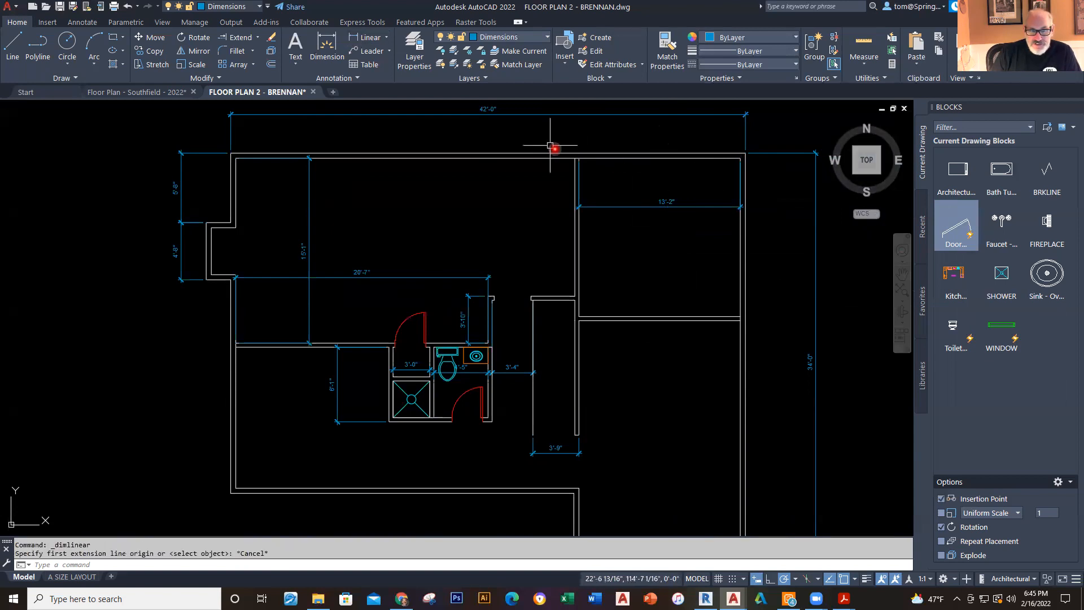
click(378, 38)
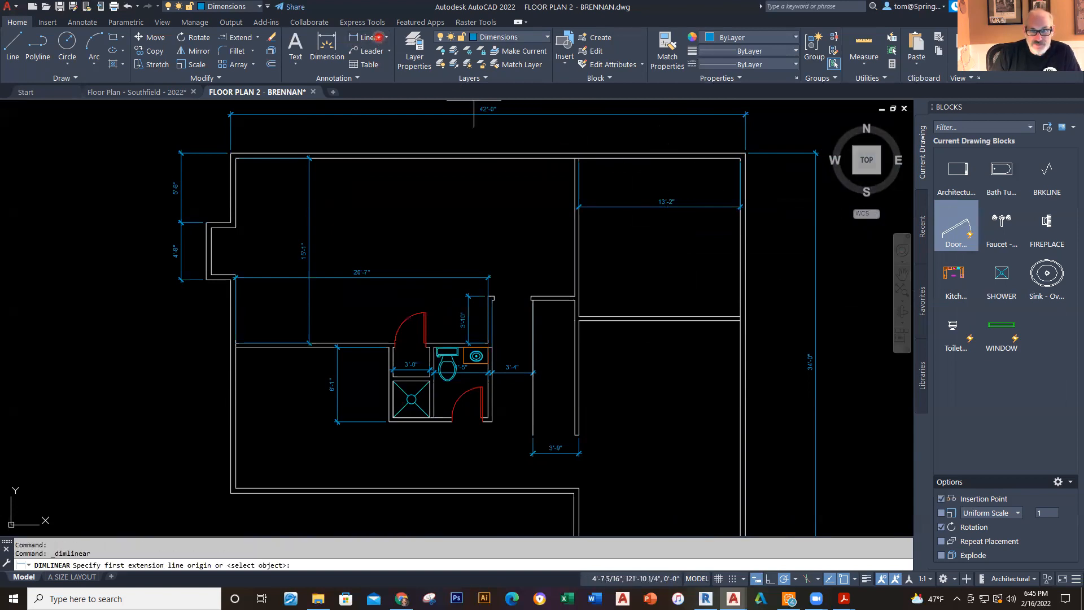
click(578, 160)
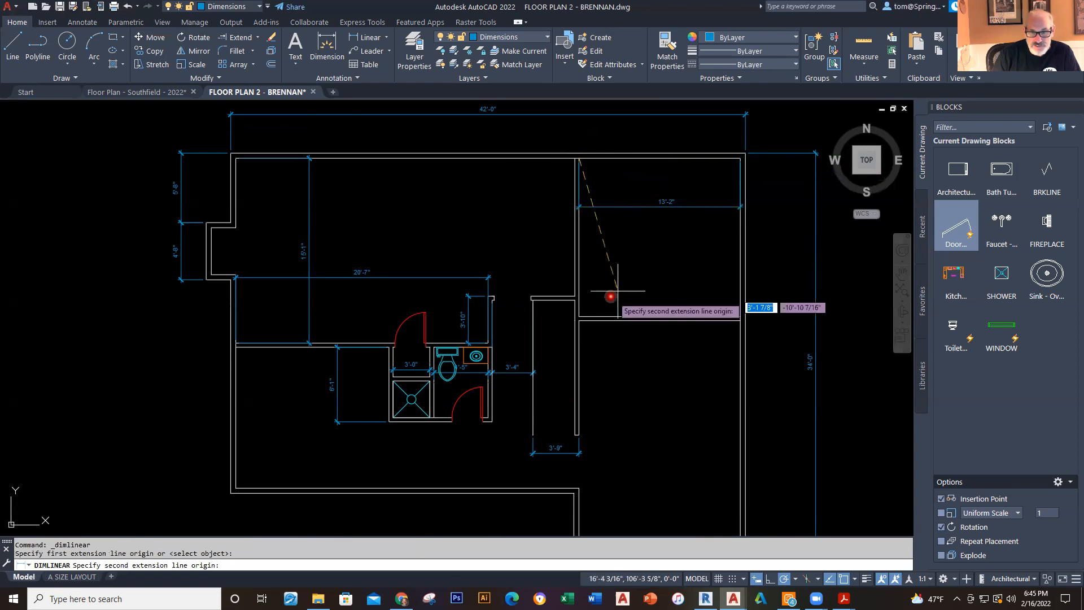
click(580, 318)
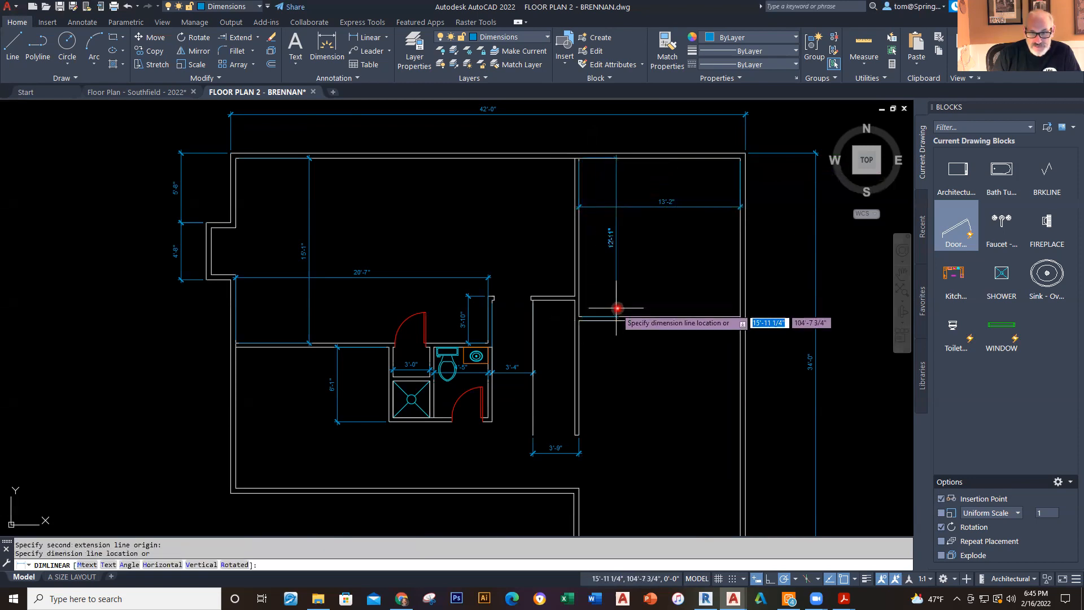
click(616, 308)
key(Escape)
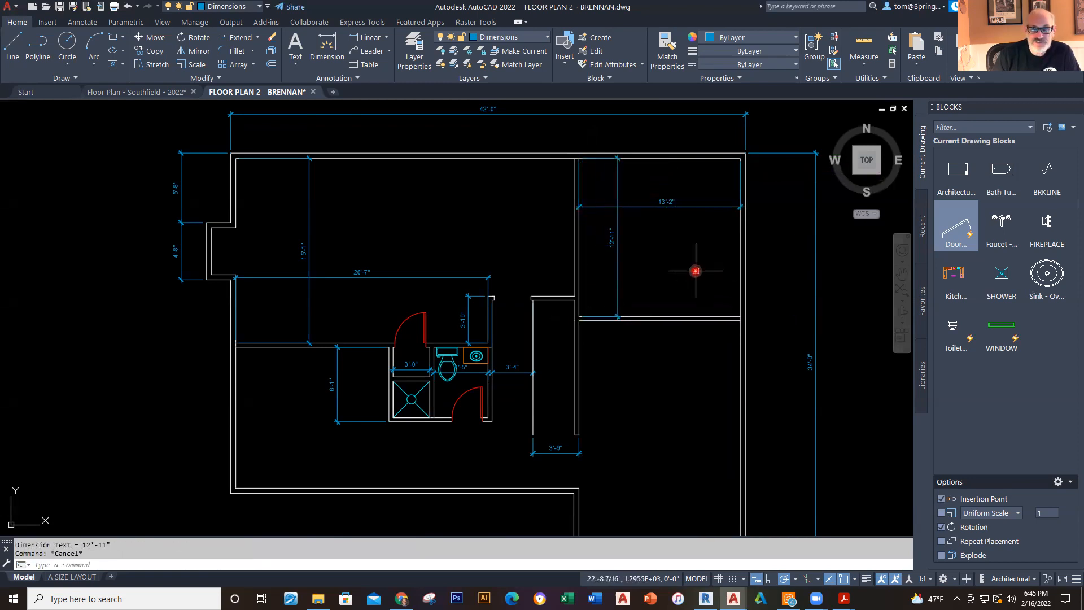
Step: Make Casework the current layer and insert the kitchen block at the large room's upper-right inner corner with 0 rotation
click(547, 38)
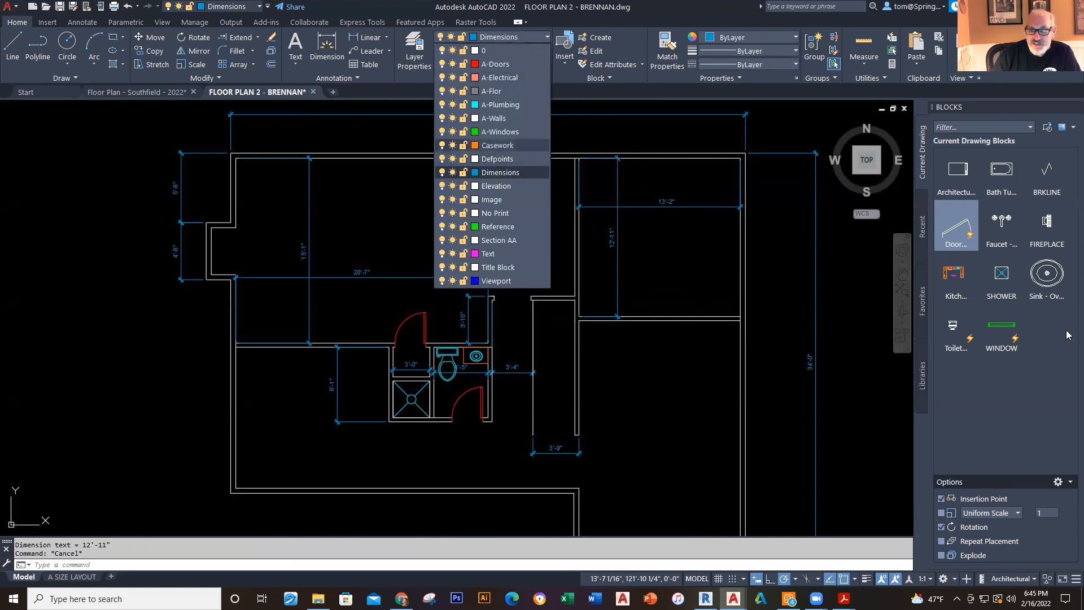
click(968, 273)
click(965, 275)
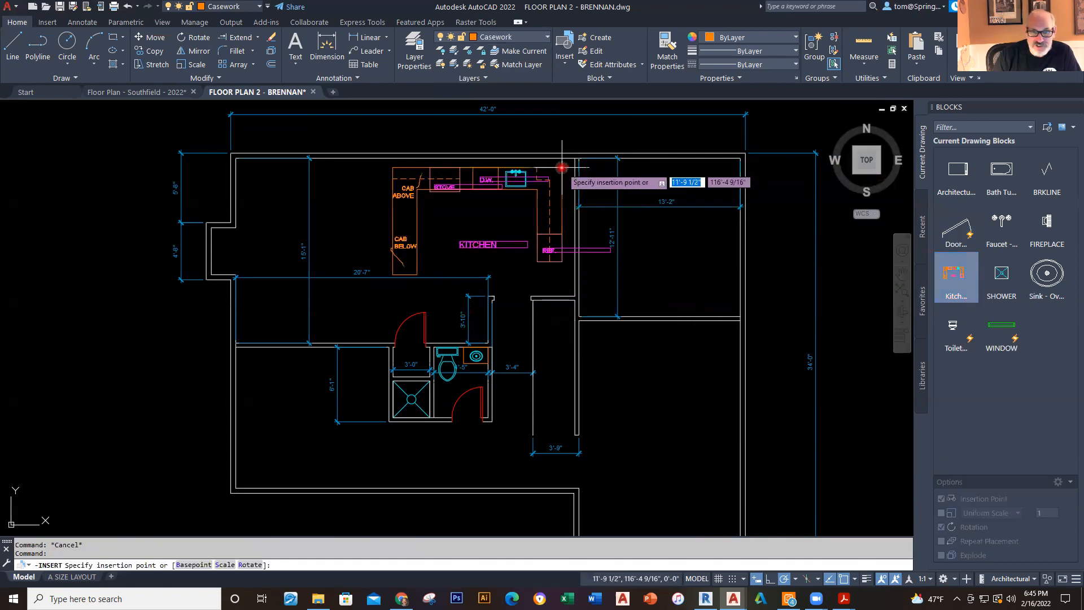
scroll(553, 178, up, 2)
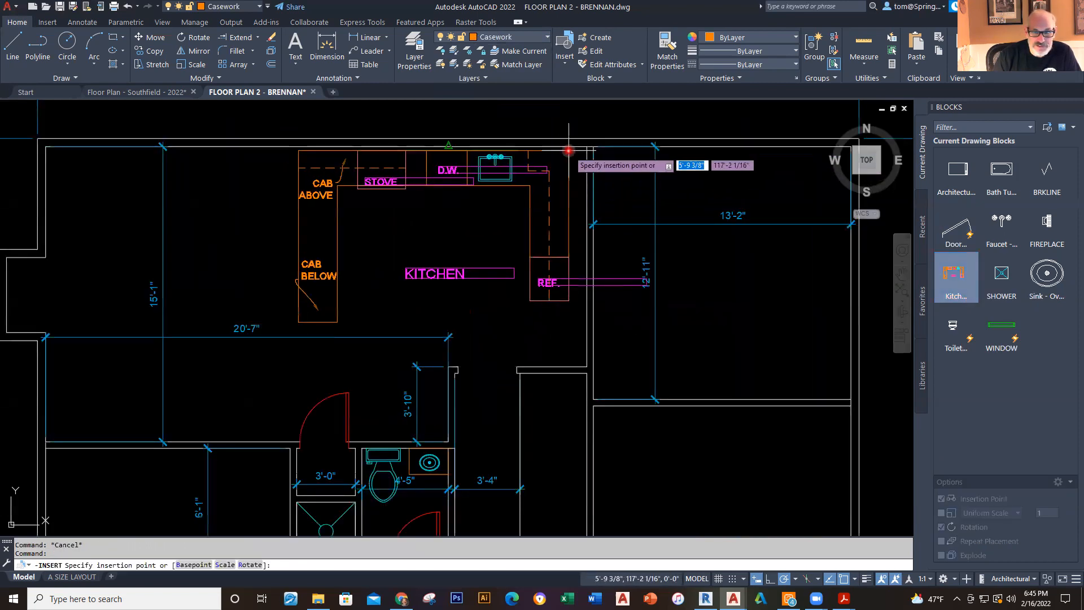
click(586, 145)
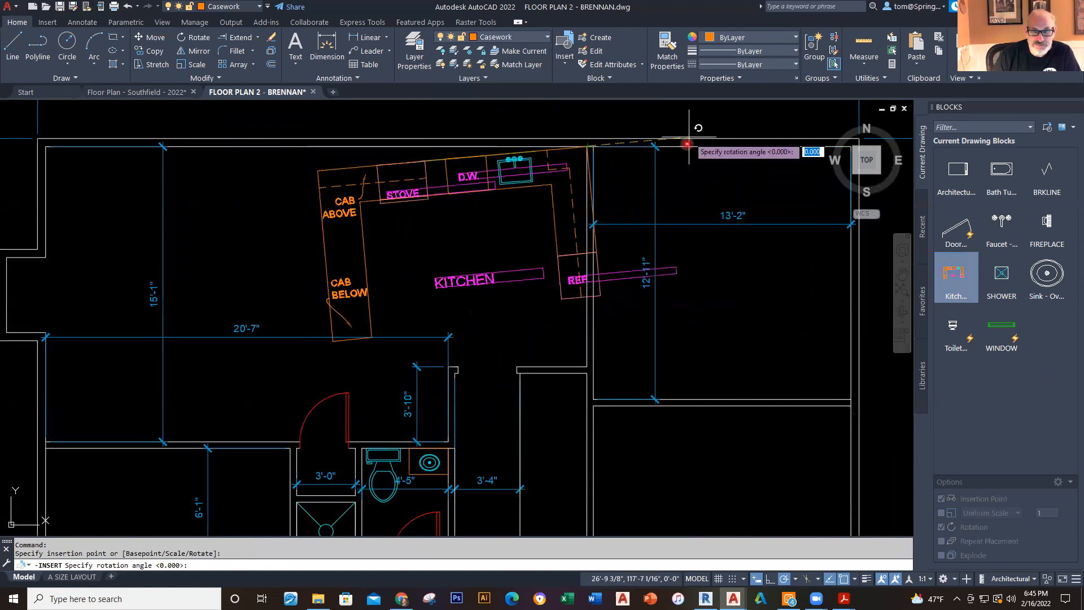
key(Return)
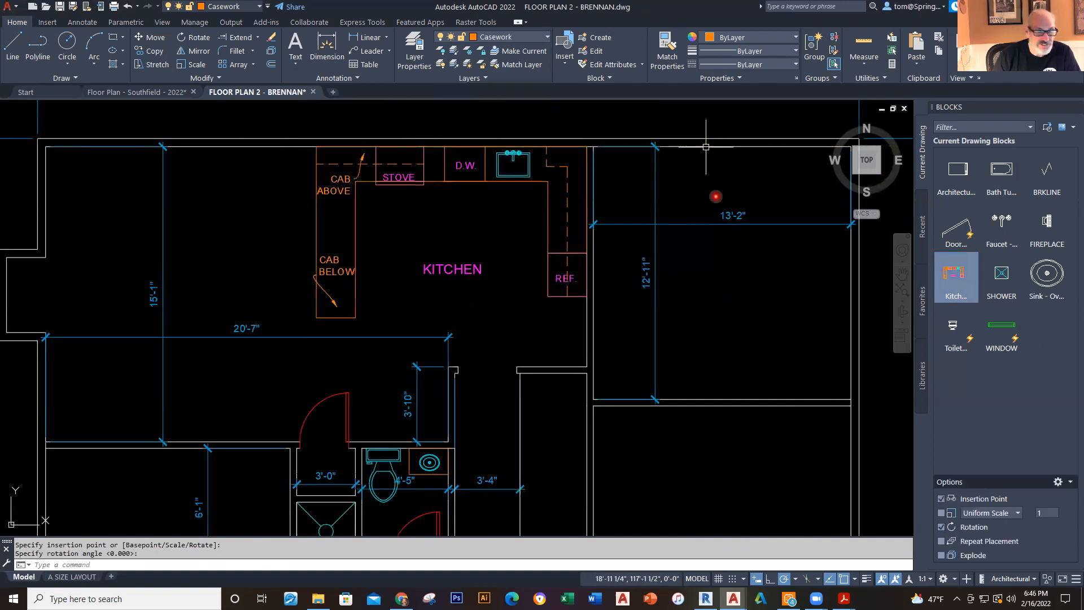
Step: Make A-Flor the current layer and insert the FIREPLACE block unrotated at the alcove's inner upper-left corner
scroll(777, 299, down, 2)
middle_drag(764, 298, 733, 252)
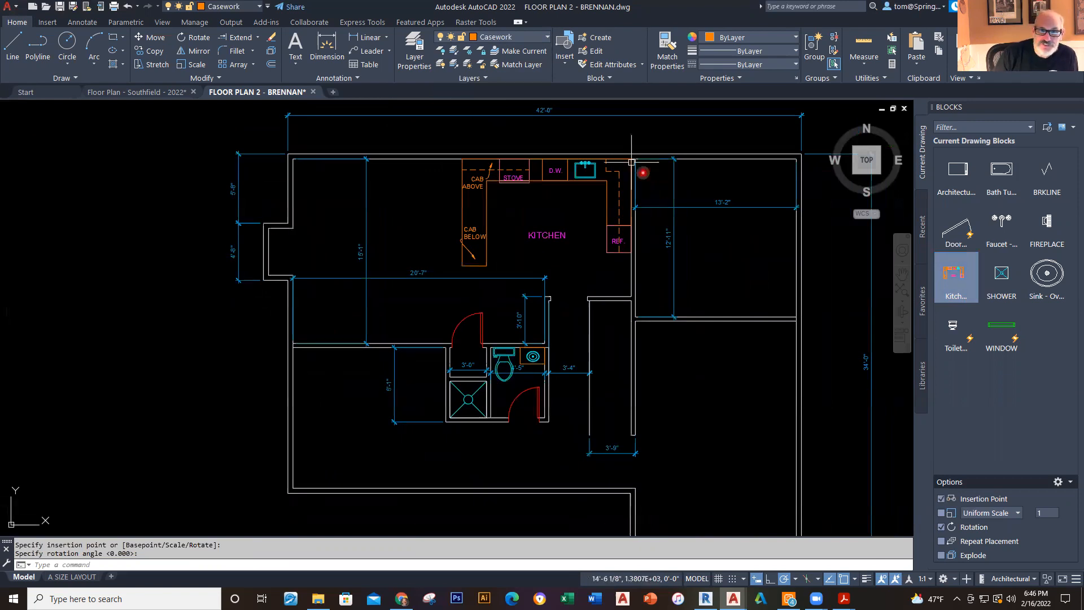
click(547, 36)
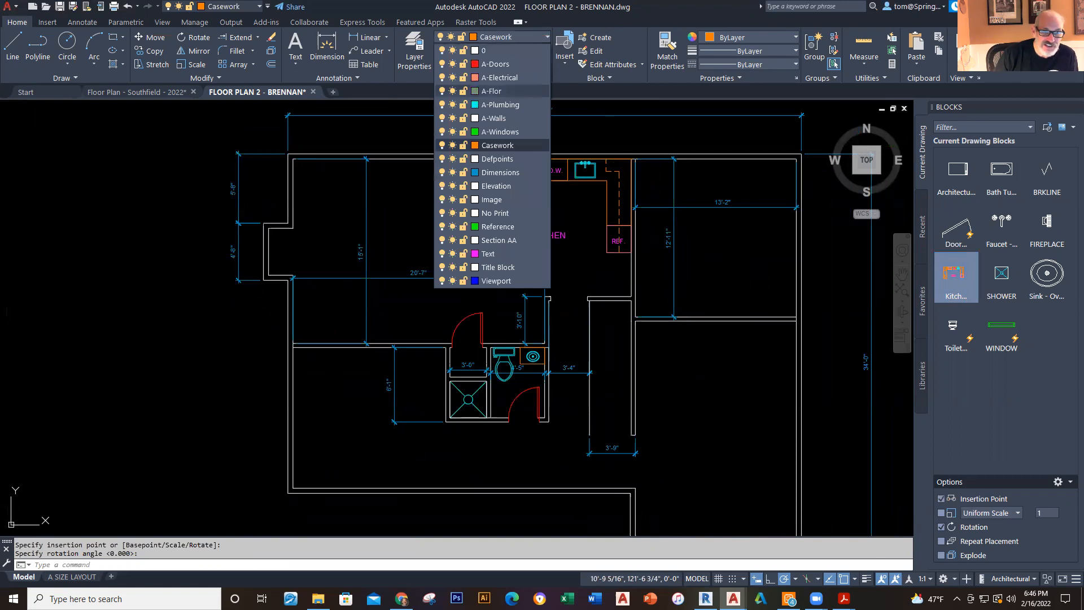
click(491, 91)
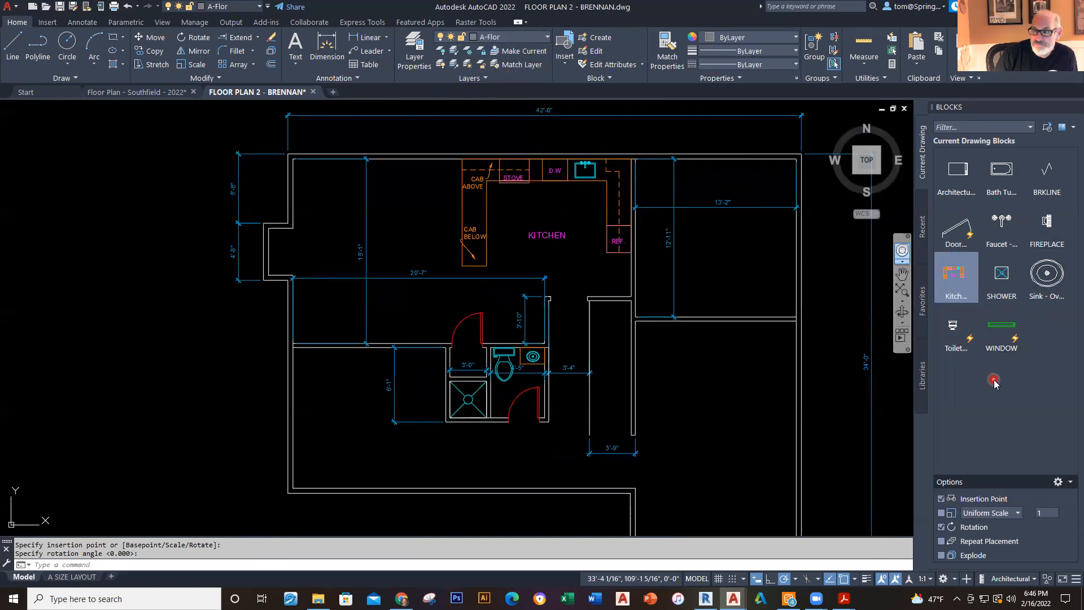
click(1046, 221)
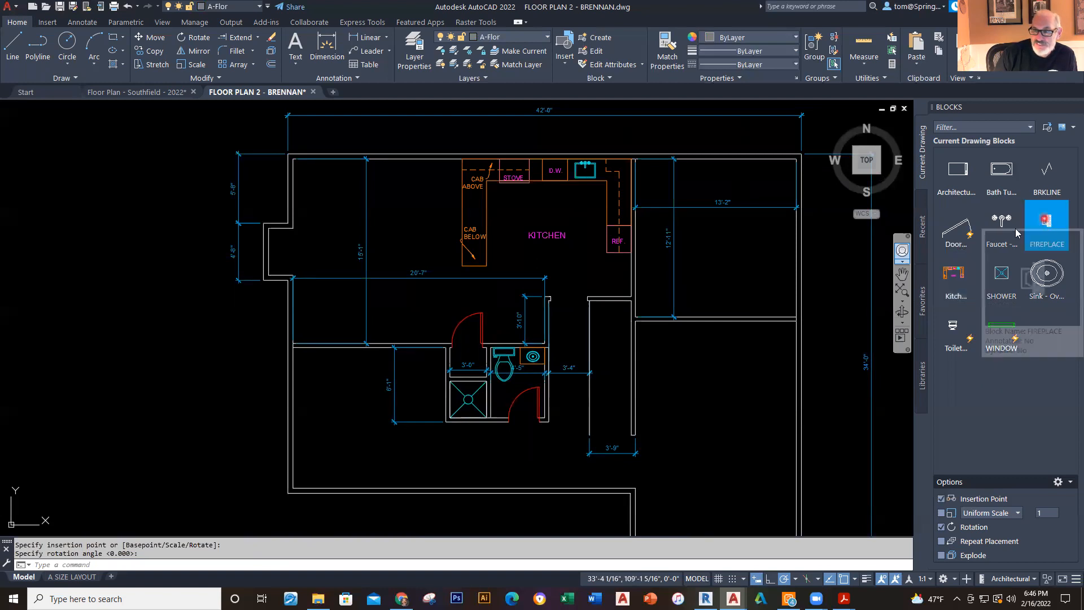
scroll(305, 268, up, 4)
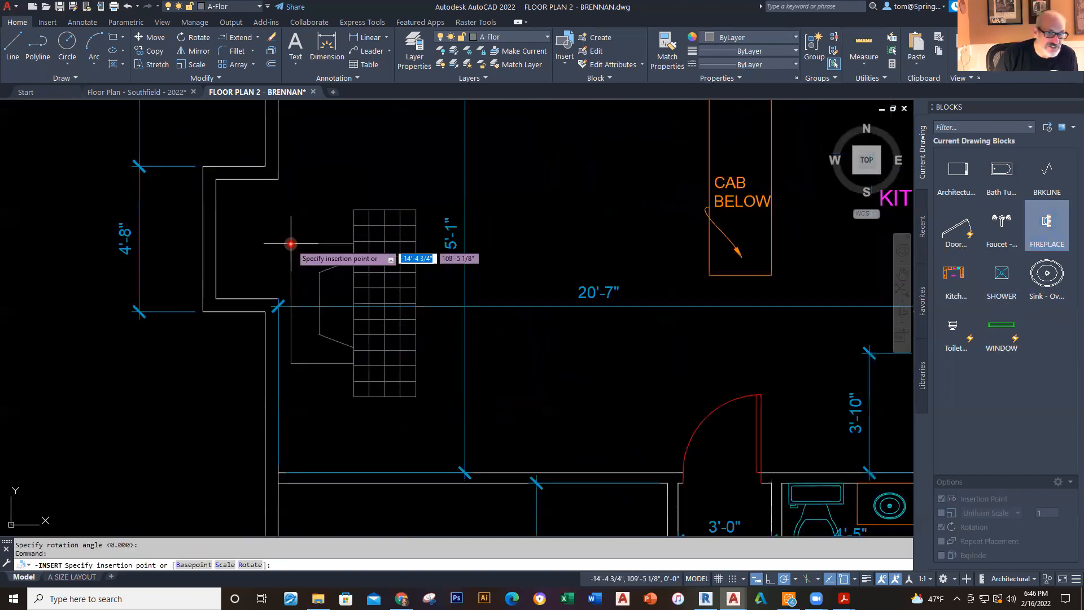
click(215, 177)
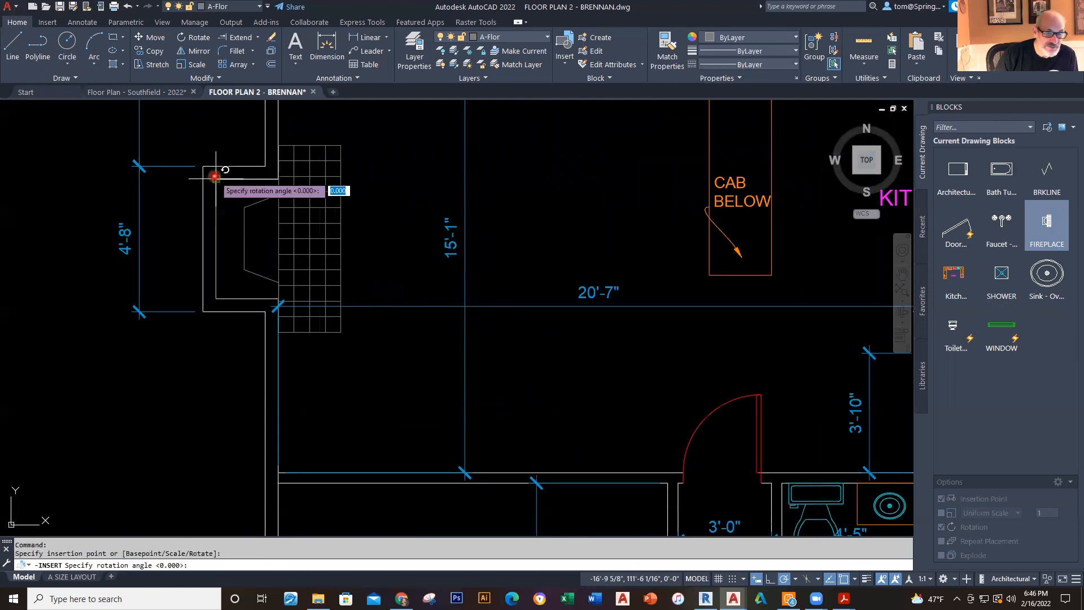
click(416, 169)
Step: Save the drawing with the kitchen and fireplace blocks in place
scroll(428, 419, down, 6)
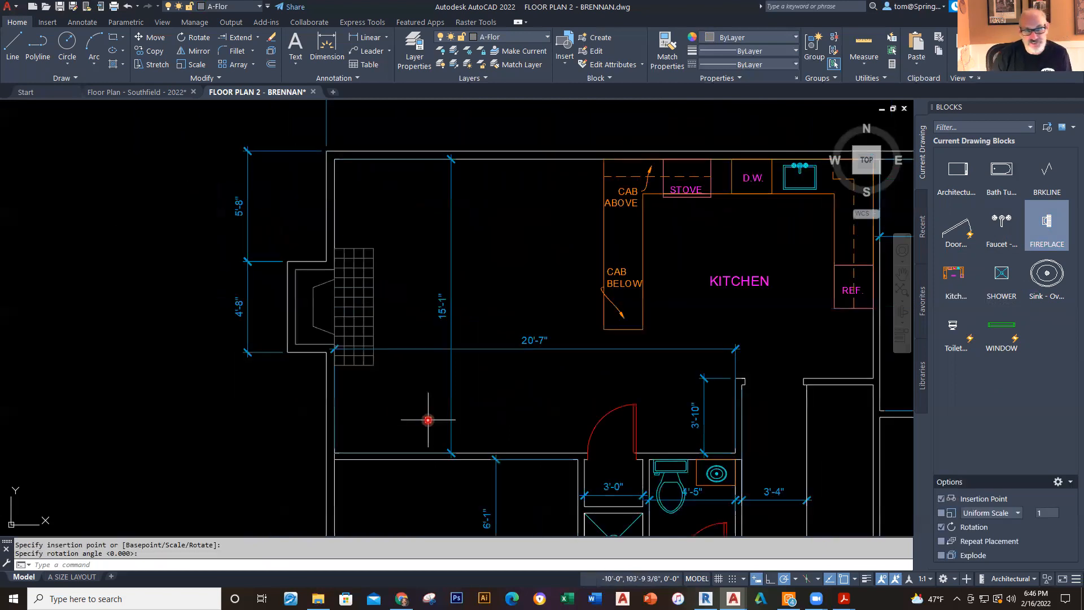
middle_drag(409, 321, 390, 253)
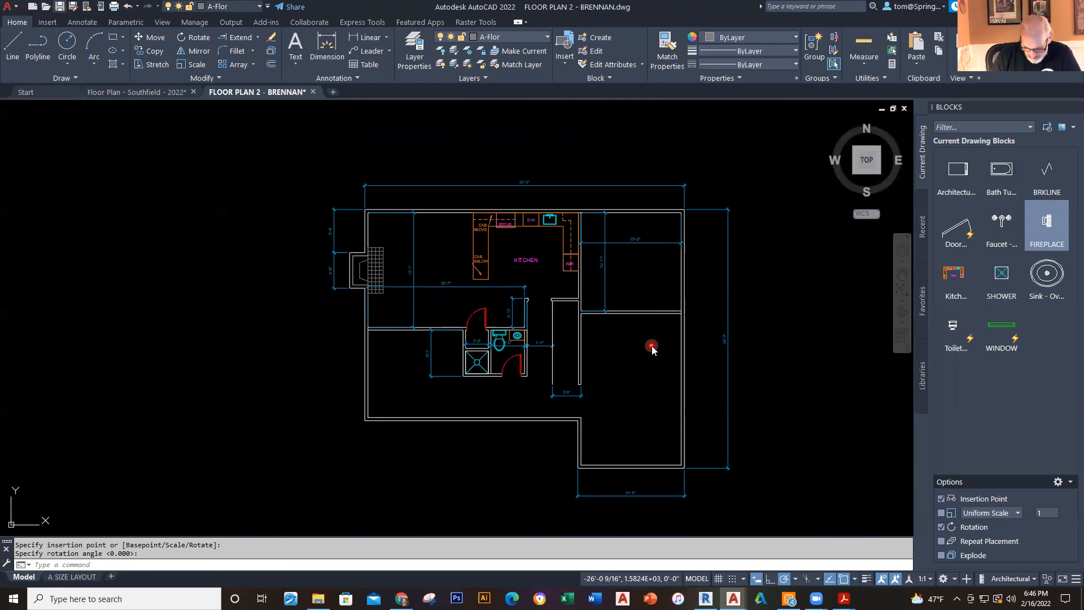
key(ctrl+s)
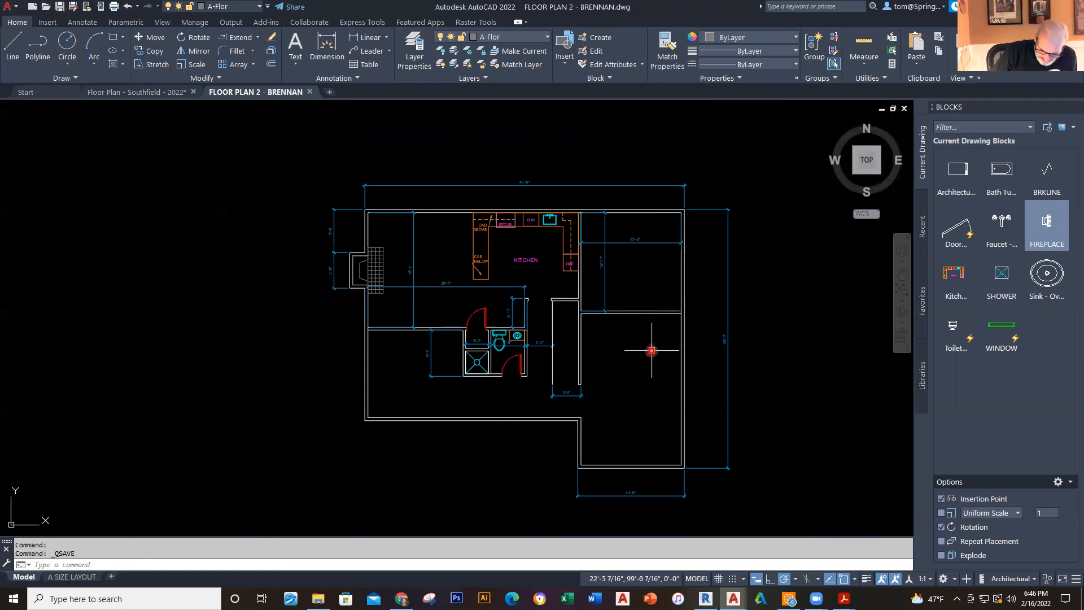
Step: On layer A-Walls, draw a jamb line across the upper-right room's lower wall, 3'-7" from its inner right corner
scroll(648, 411, up, 2)
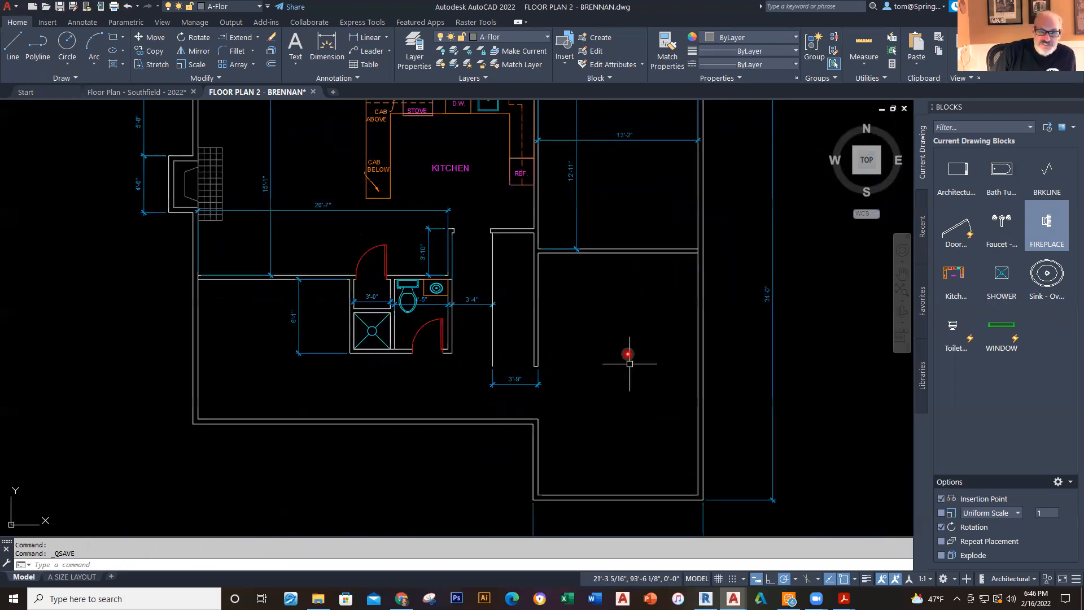
scroll(627, 355, down, 2)
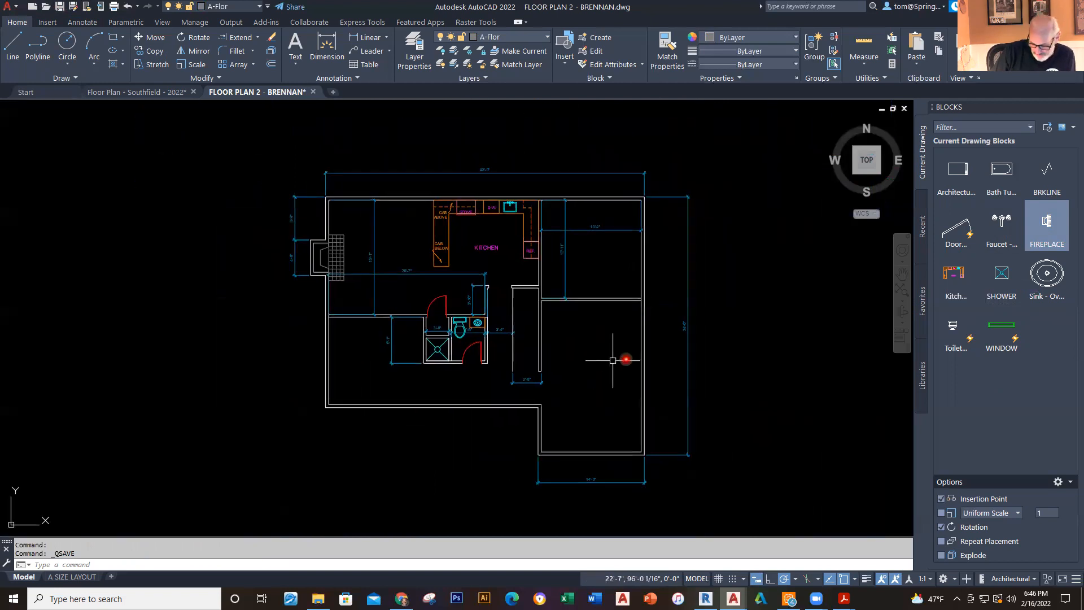
scroll(630, 358, up, 2)
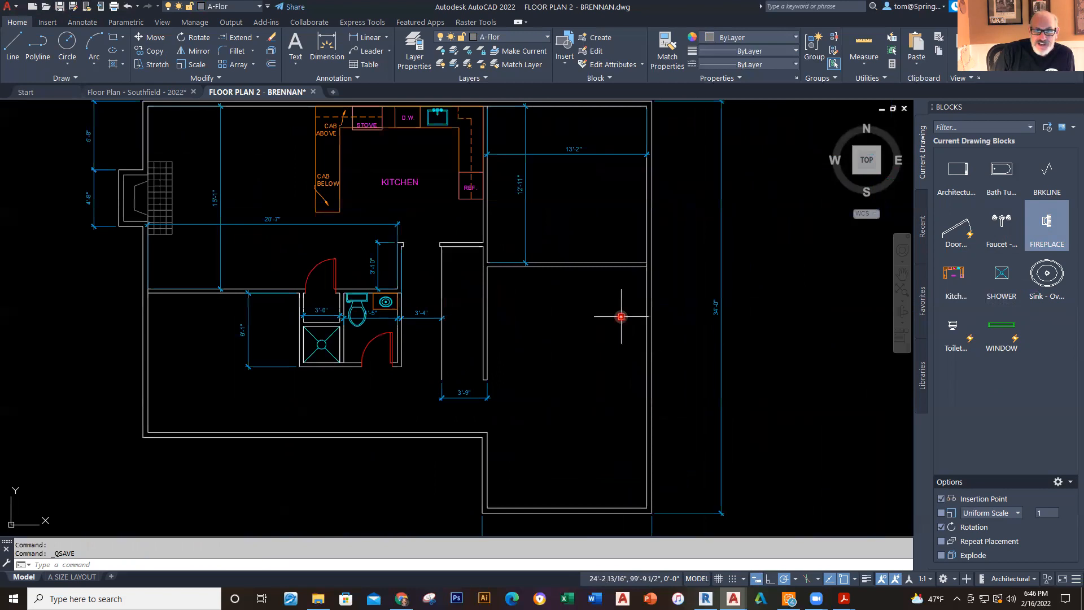
scroll(583, 246, up, 1)
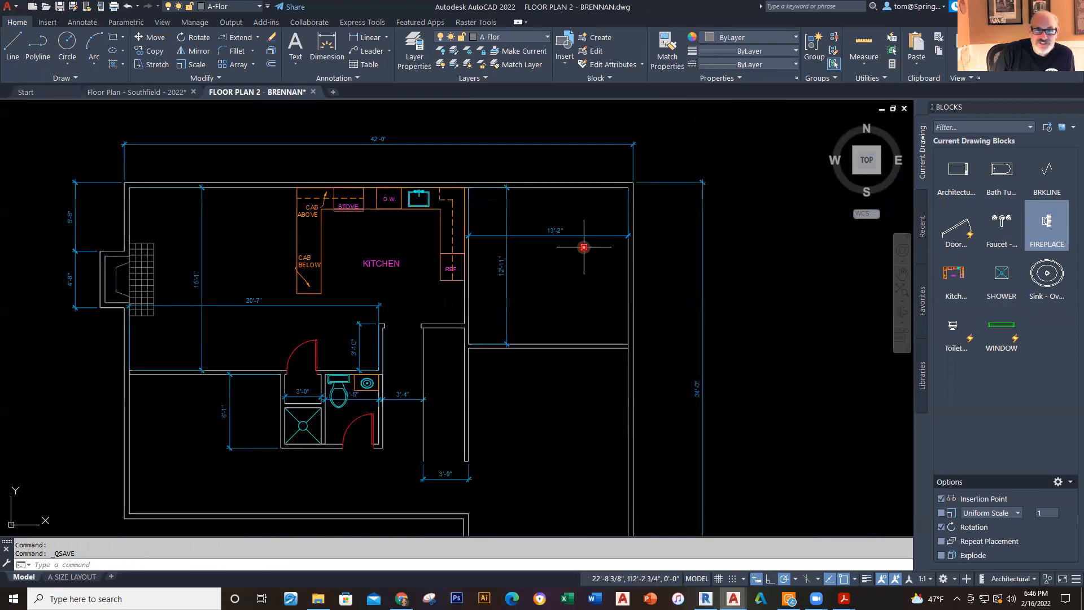
click(545, 37)
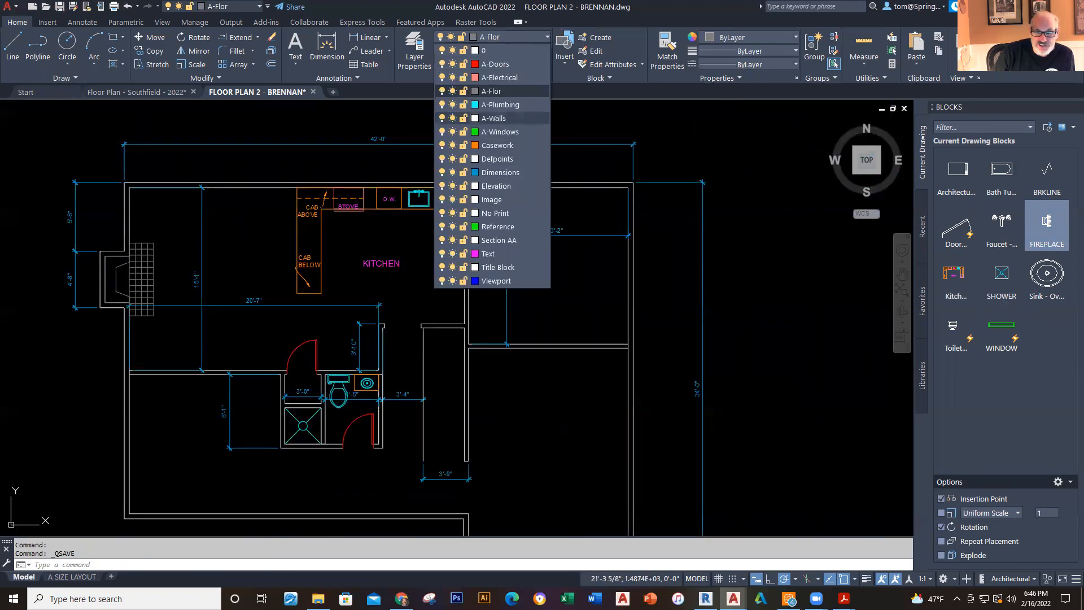
click(494, 118)
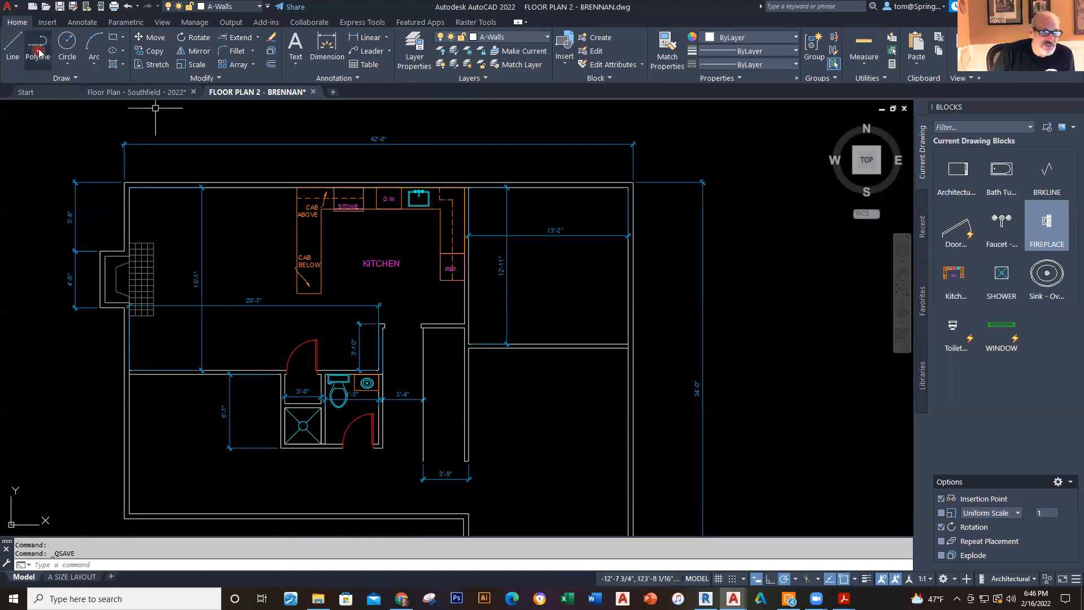
click(12, 45)
scroll(689, 350, up, 3)
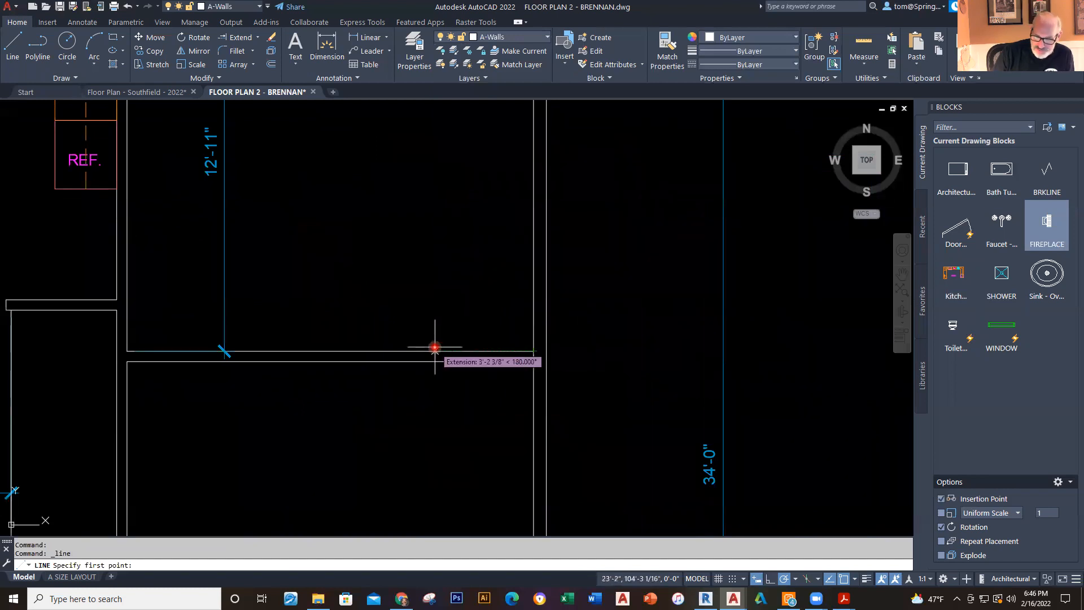
text(3'7)
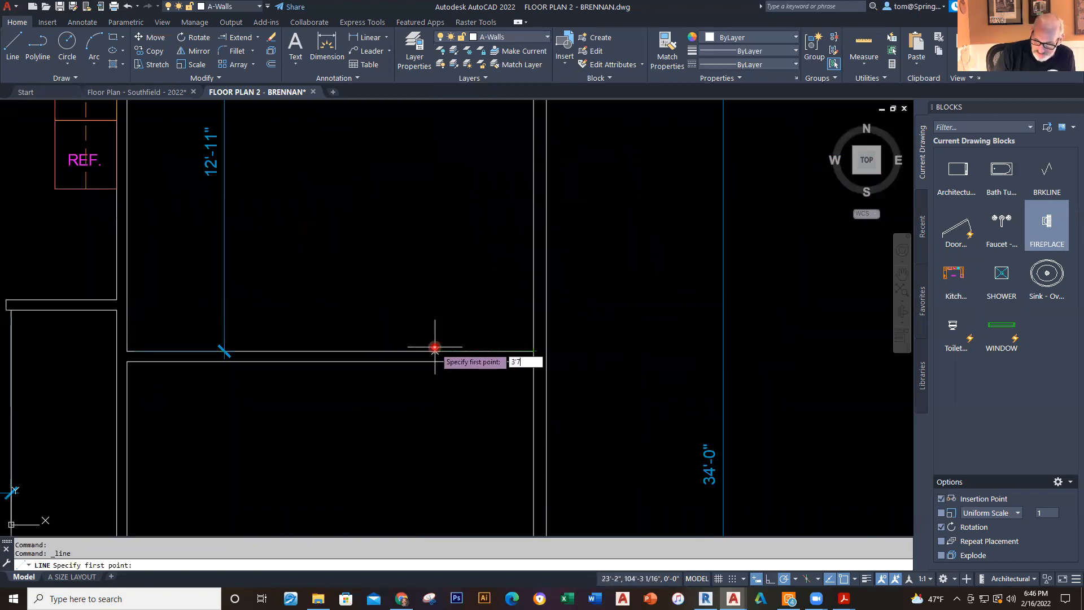
key(Return)
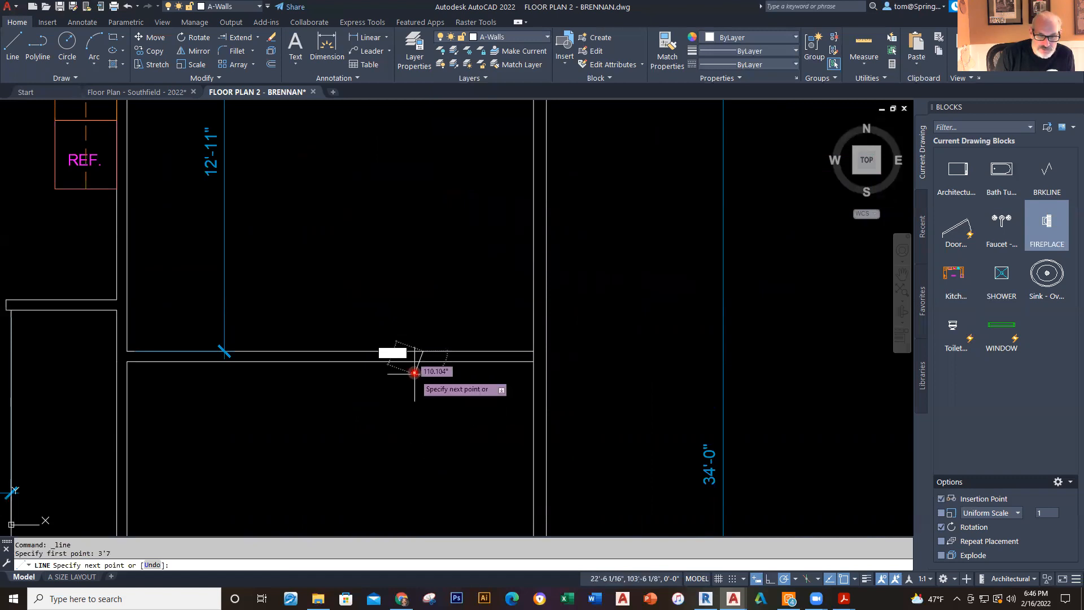
click(425, 362)
key(Escape)
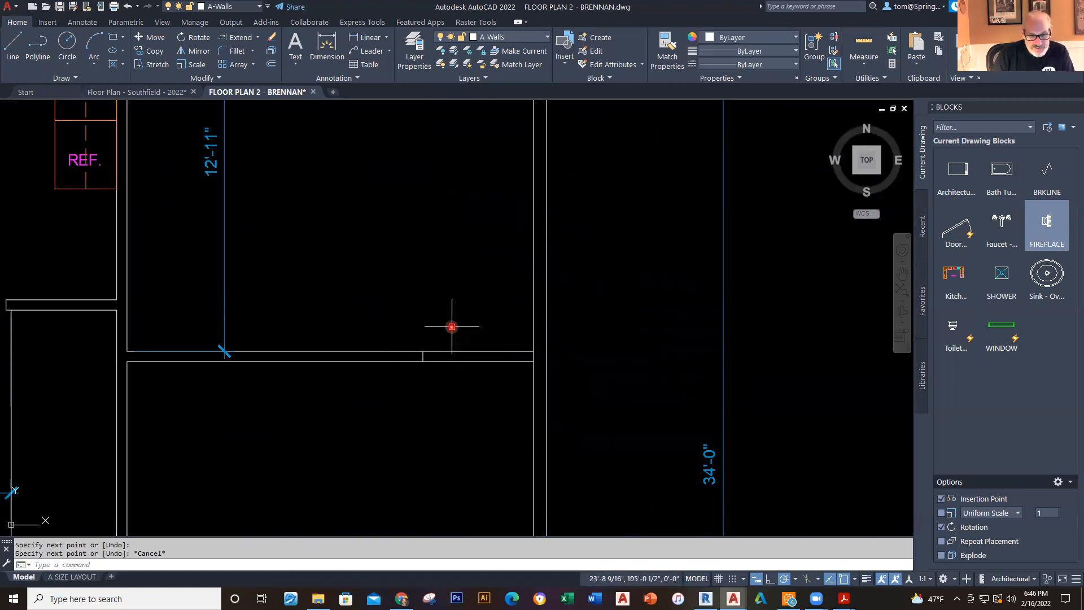
Step: Offset the jamb line 6' to the left along the upper-right room's lower wall
text(o)
key(Return)
text(6)
key(Return)
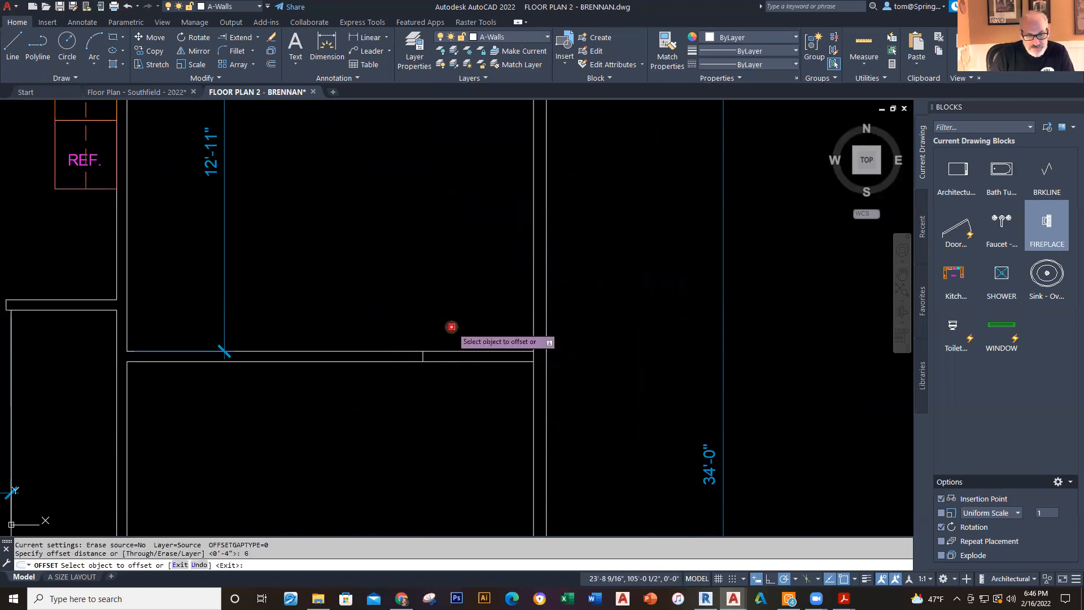
click(423, 357)
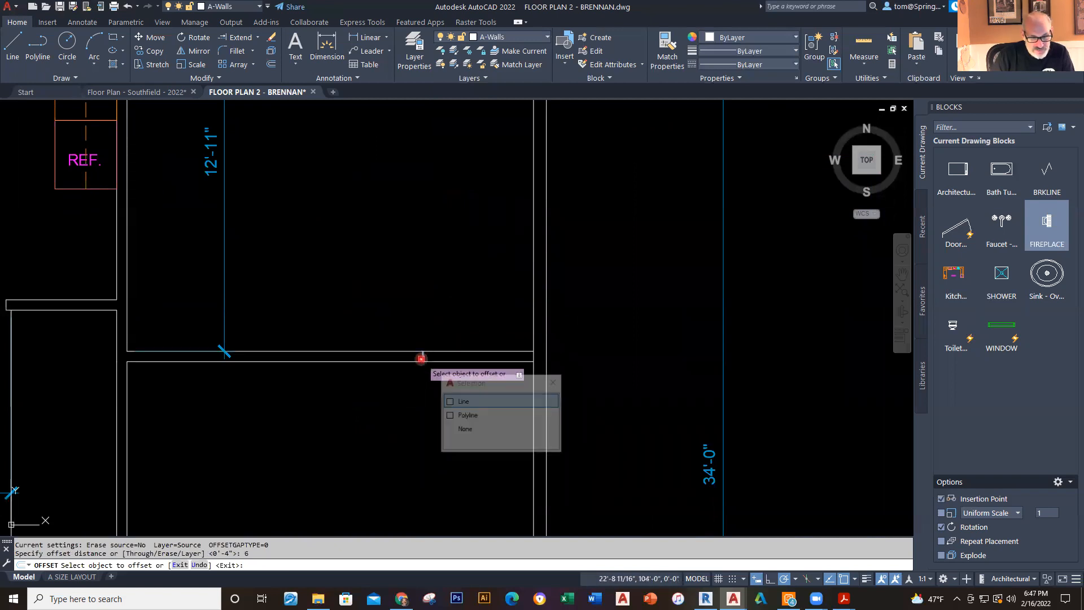
click(462, 401)
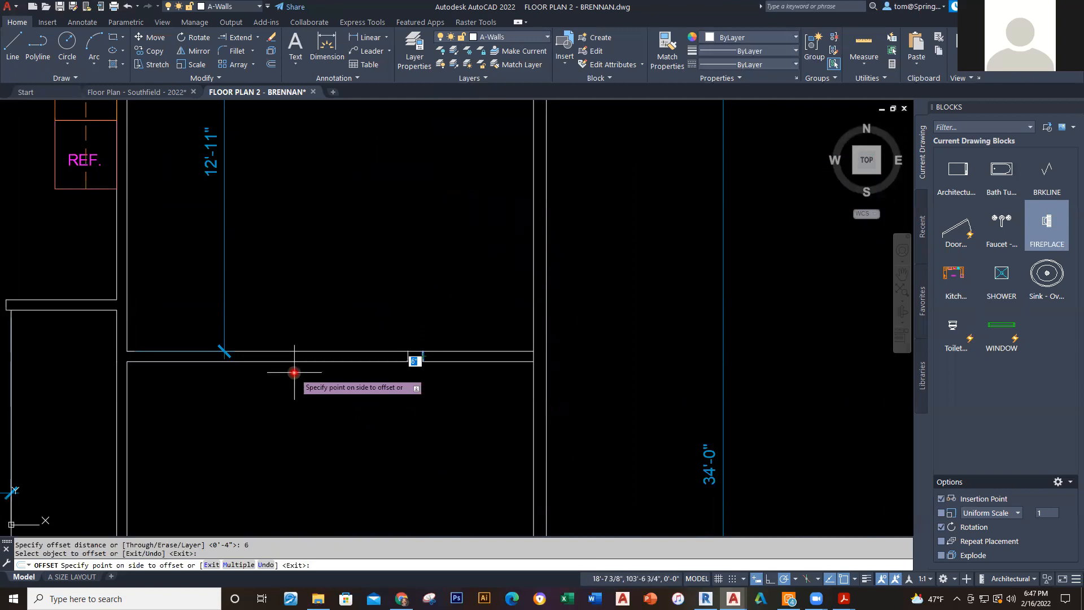
text(6')
key(Return)
key(Escape)
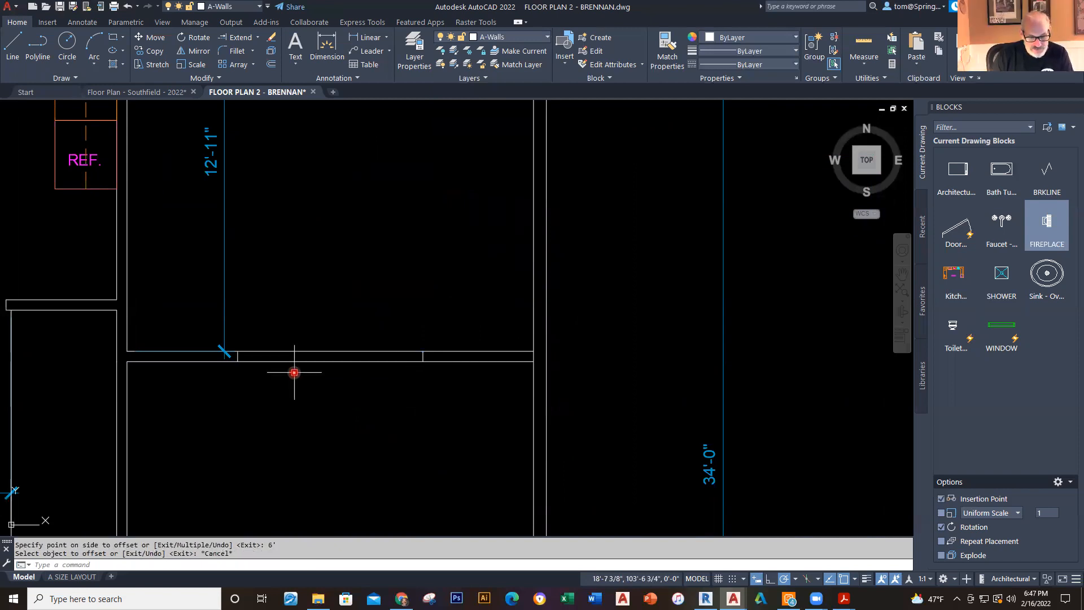
Step: Trim the wall lines between the two jamb lines to open the upper-right room's lower wall, and save the drawing
text(tr)
key(Return)
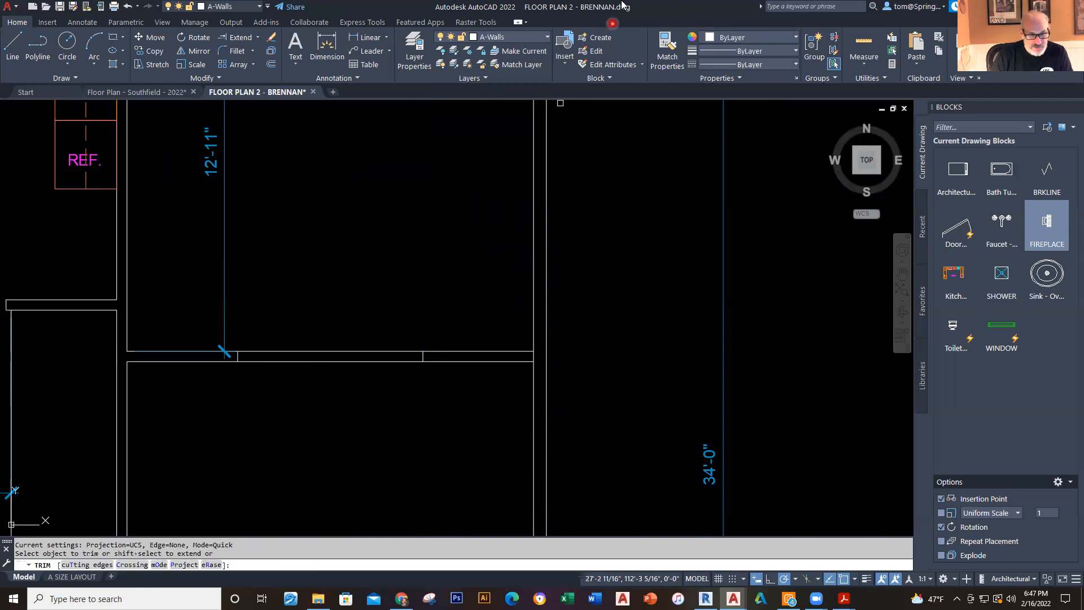
key(Escape)
scroll(399, 435, down, 4)
mouse_move(363, 438)
middle_down()
mouse_move(470, 321)
mouse_move(483, 278)
middle_up()
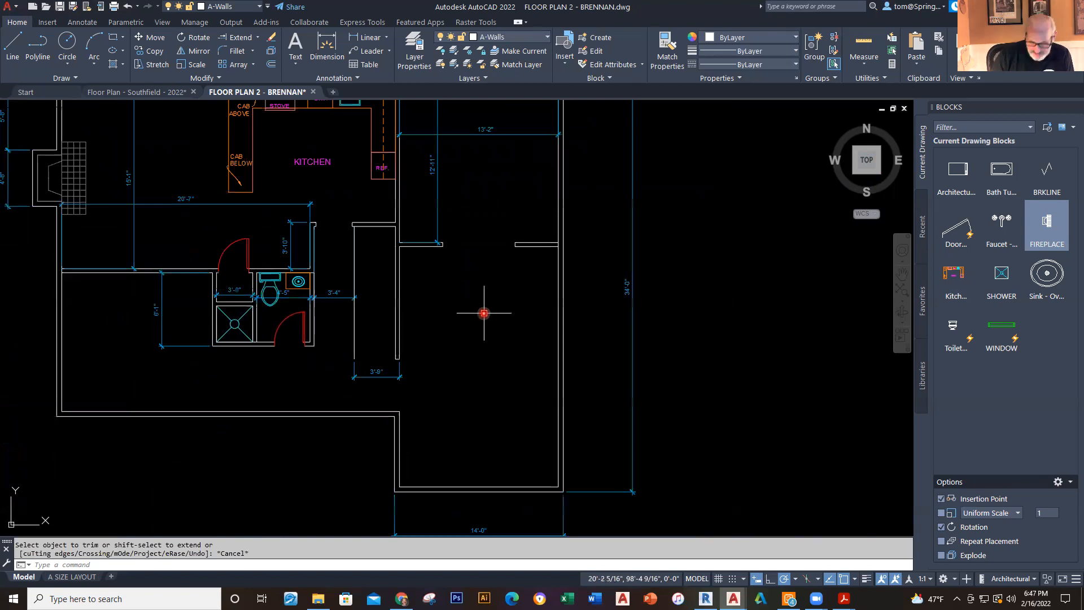
click(60, 7)
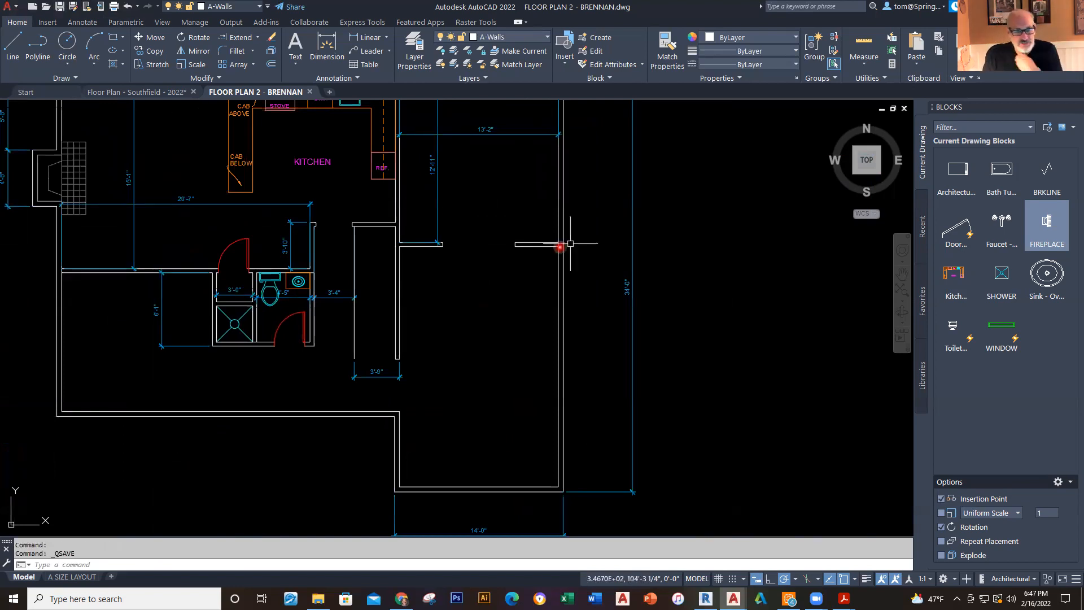
Step: Outline a 36" door opening in the wall between kitchen and upper-right room, starting at the closet wall's upper corner and going up
scroll(473, 326, down, 3)
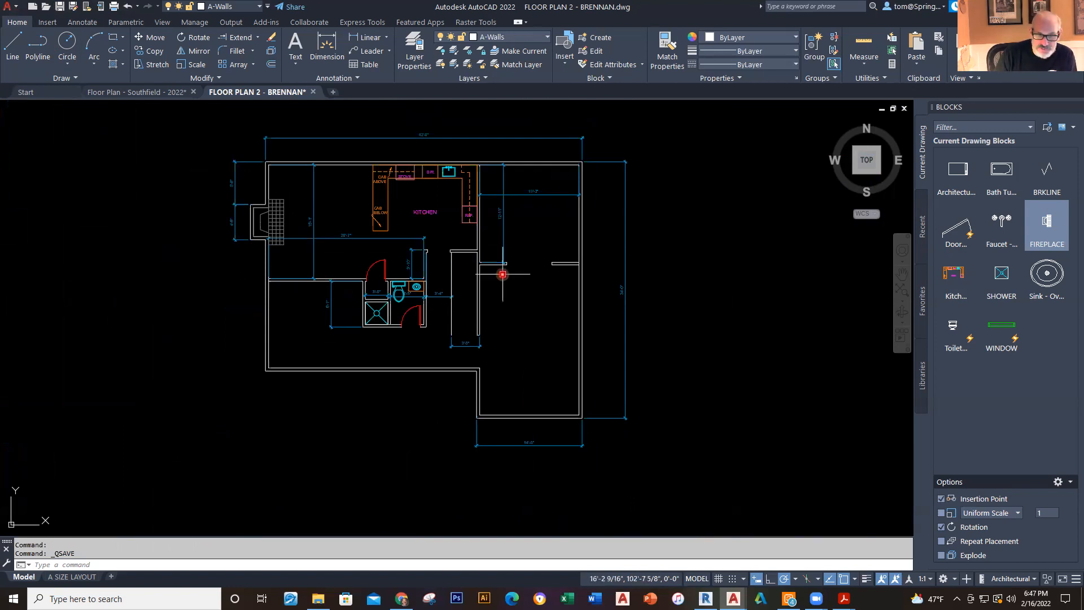
scroll(497, 272, up, 2)
middle_drag(520, 369, 508, 416)
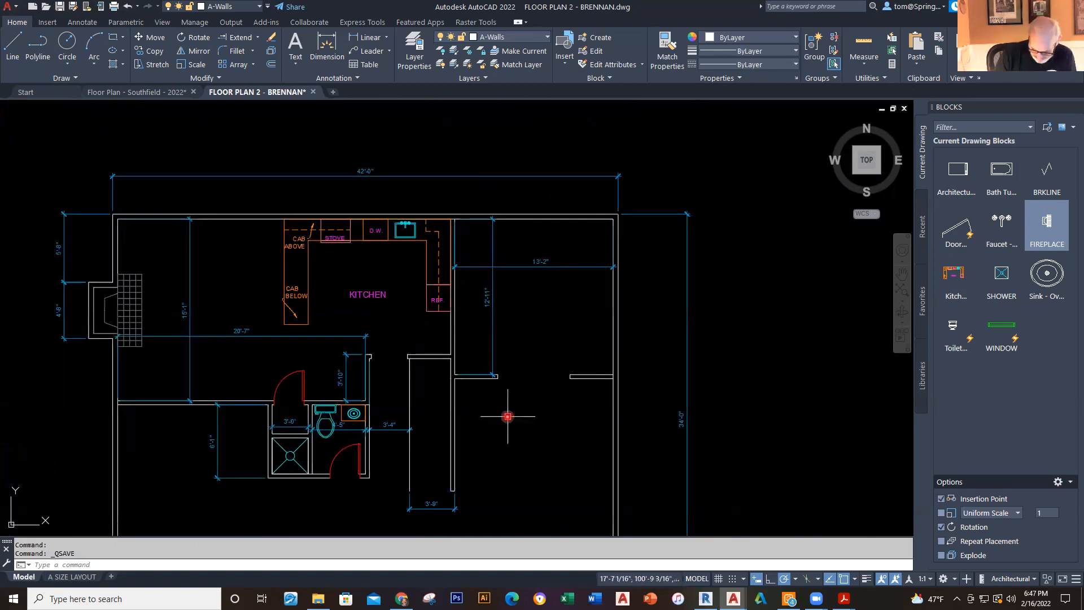
scroll(473, 389, up, 2)
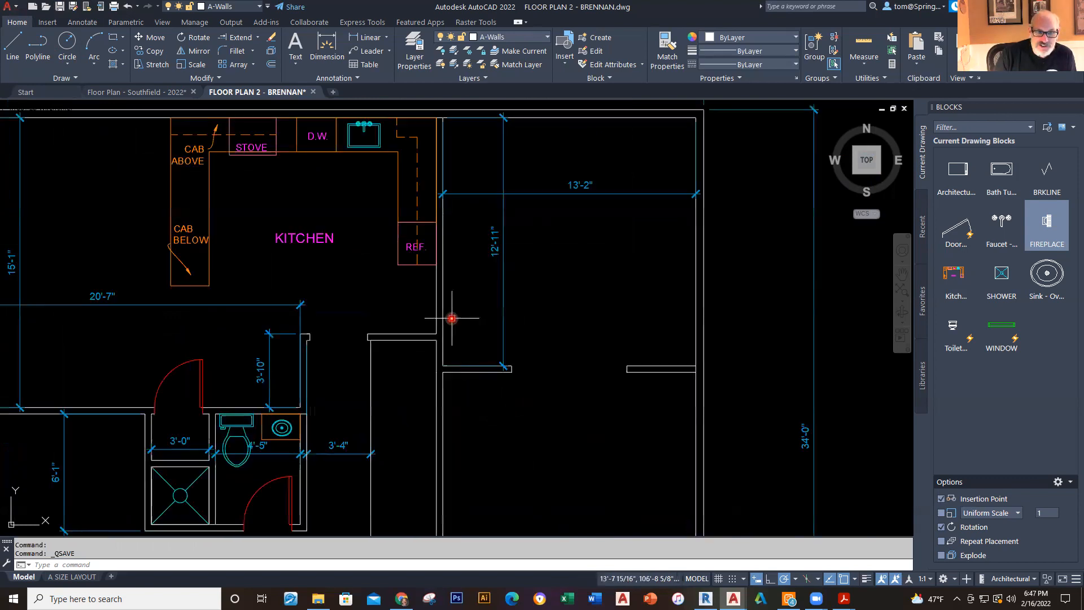
scroll(450, 314, up, 4)
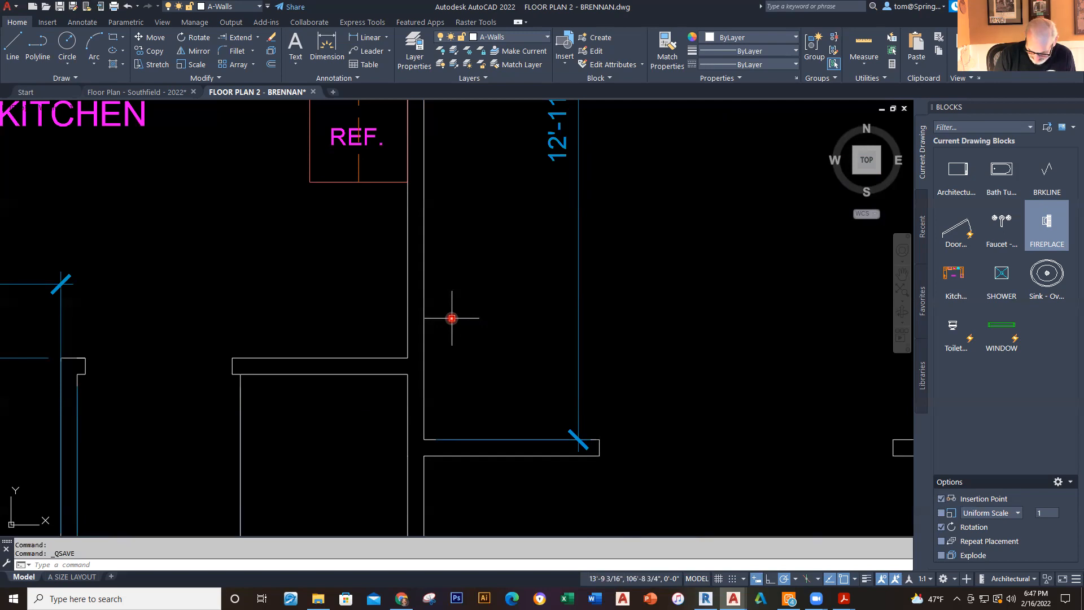
scroll(452, 318, down, 2)
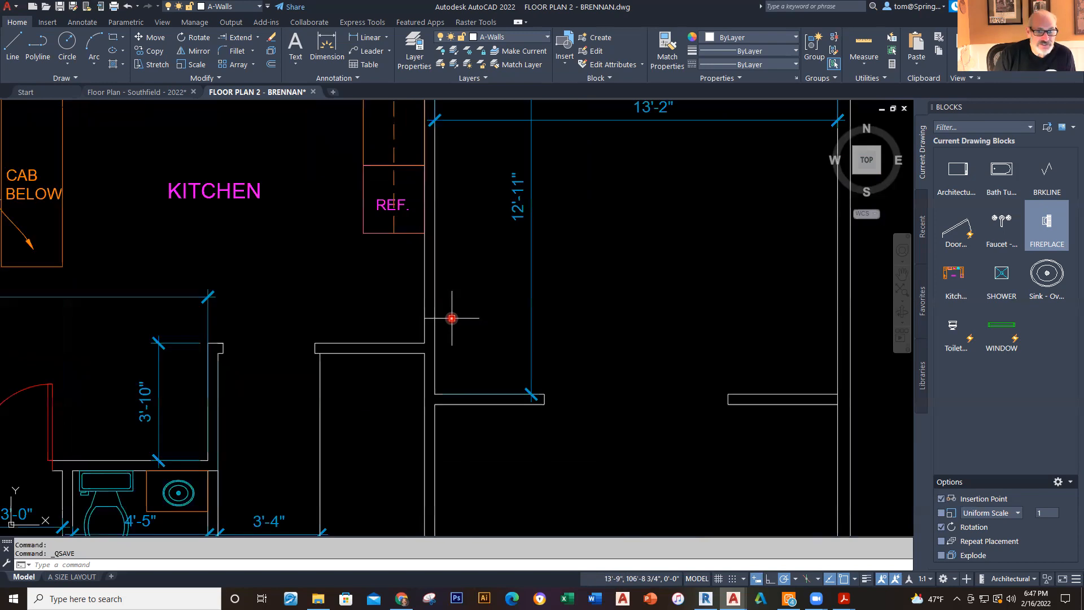
click(13, 44)
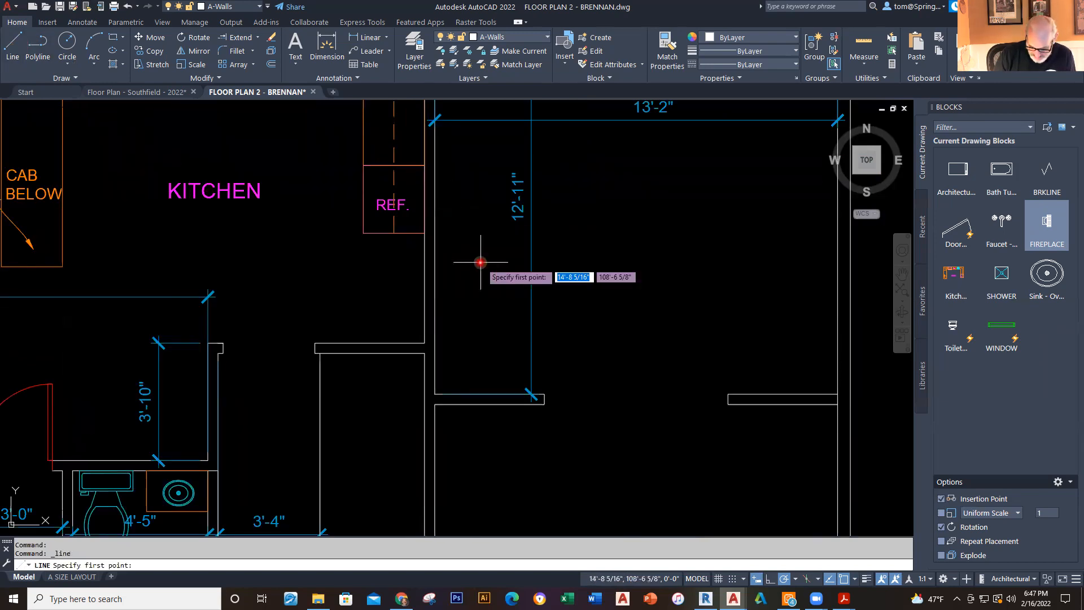
click(426, 344)
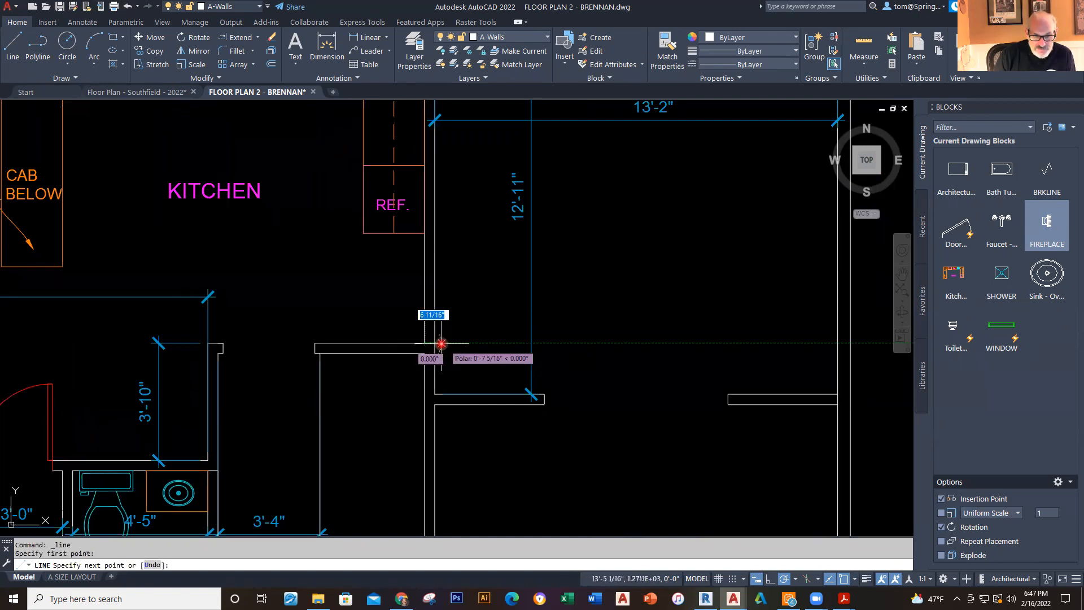
text(36)
key(Return)
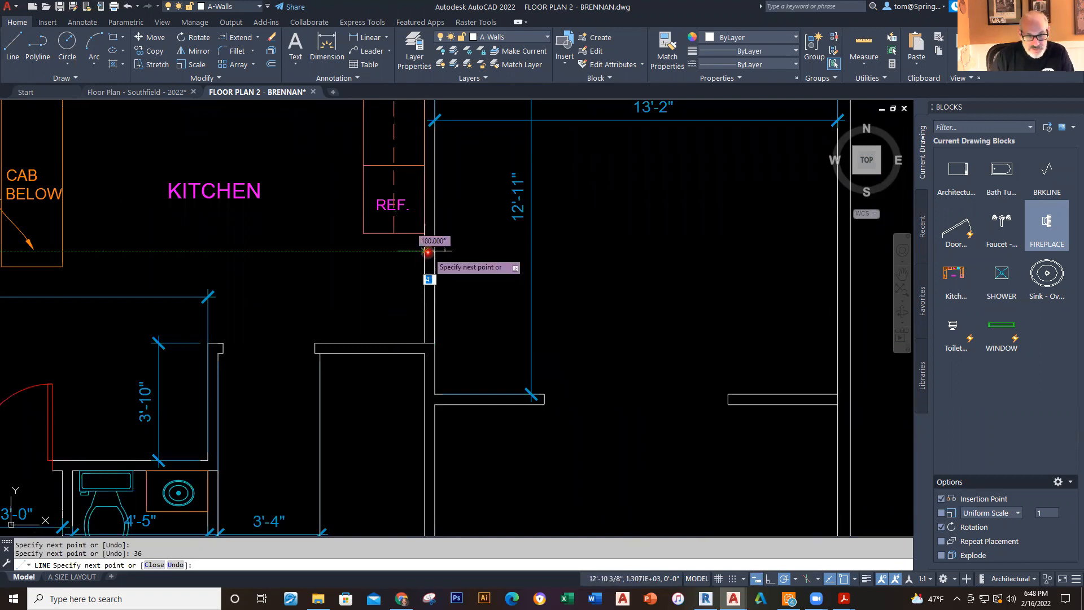
key(Escape)
Step: Trim both wall lines inside the outlined opening between the kitchen and the upper-right room
text(tr)
key(Return)
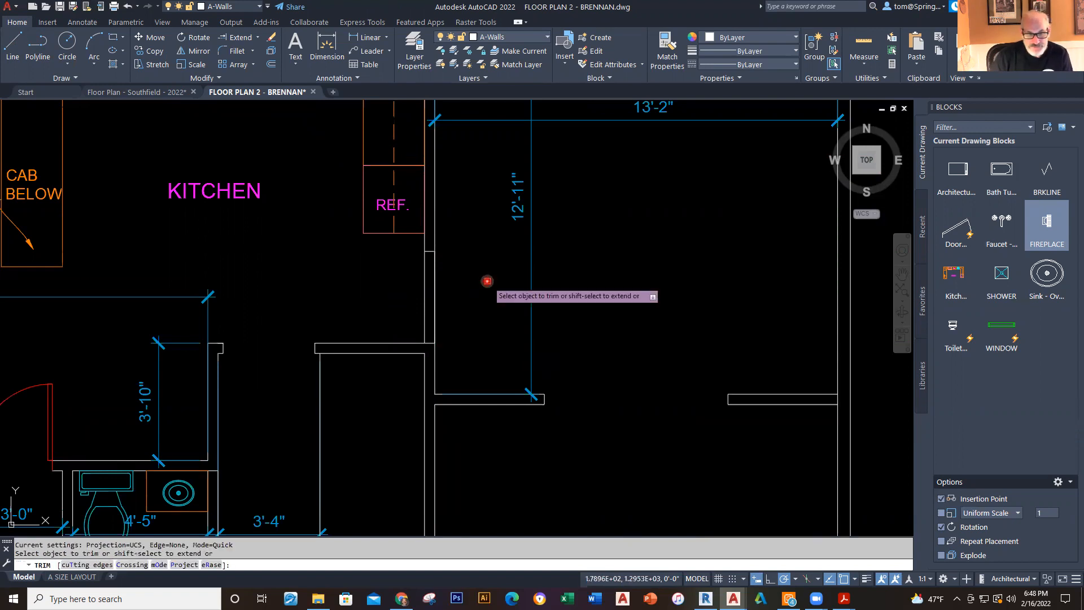
click(475, 285)
click(394, 288)
key(Escape)
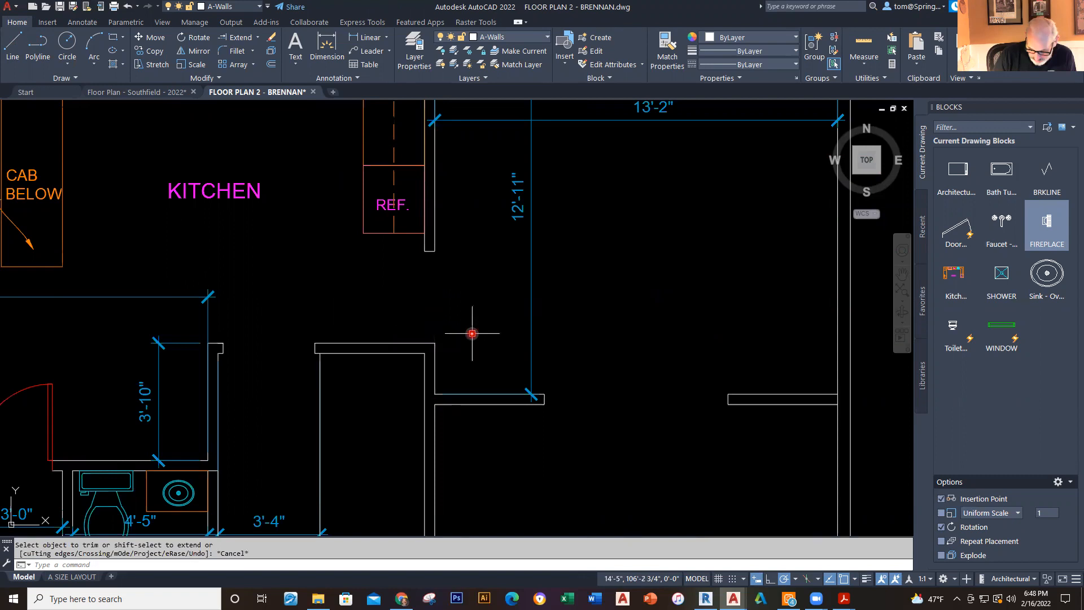
scroll(472, 333, down, 2)
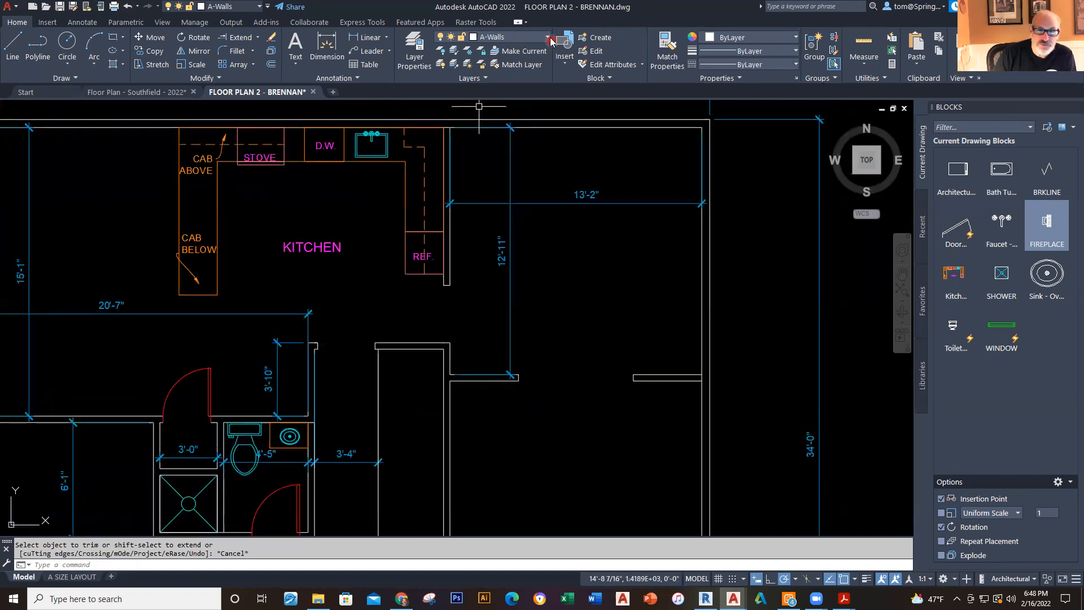
Step: Examine the sliding door between kitchen and dining room in the Southfield floor plan, checking its width and length, and return to the Brennan drawing
click(141, 93)
scroll(564, 376, down, 3)
middle_drag(546, 379, 330, 463)
middle_drag(483, 241, 346, 445)
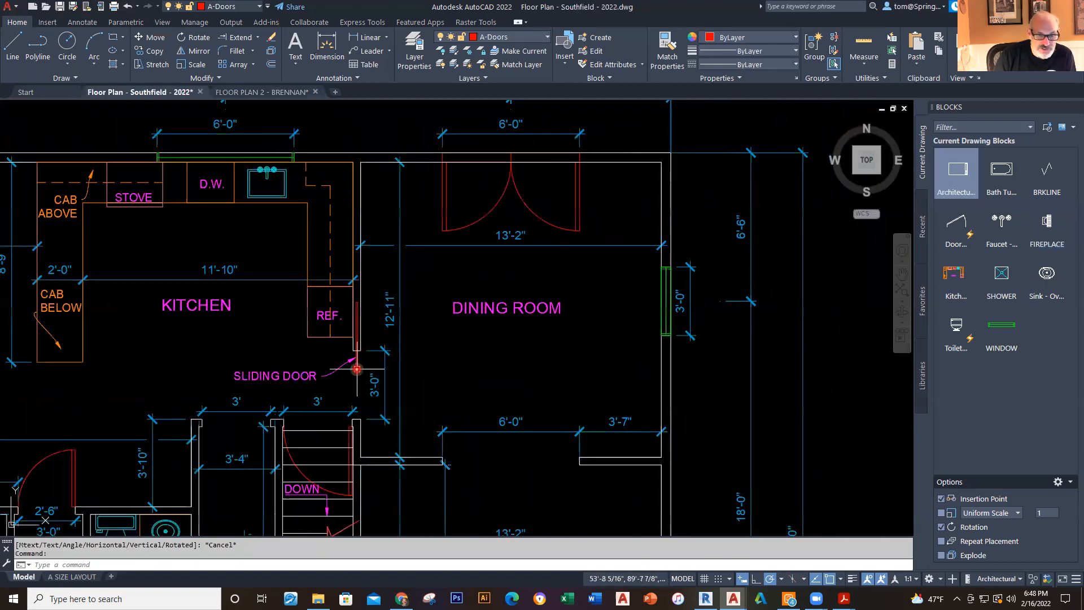
scroll(356, 369, up, 5)
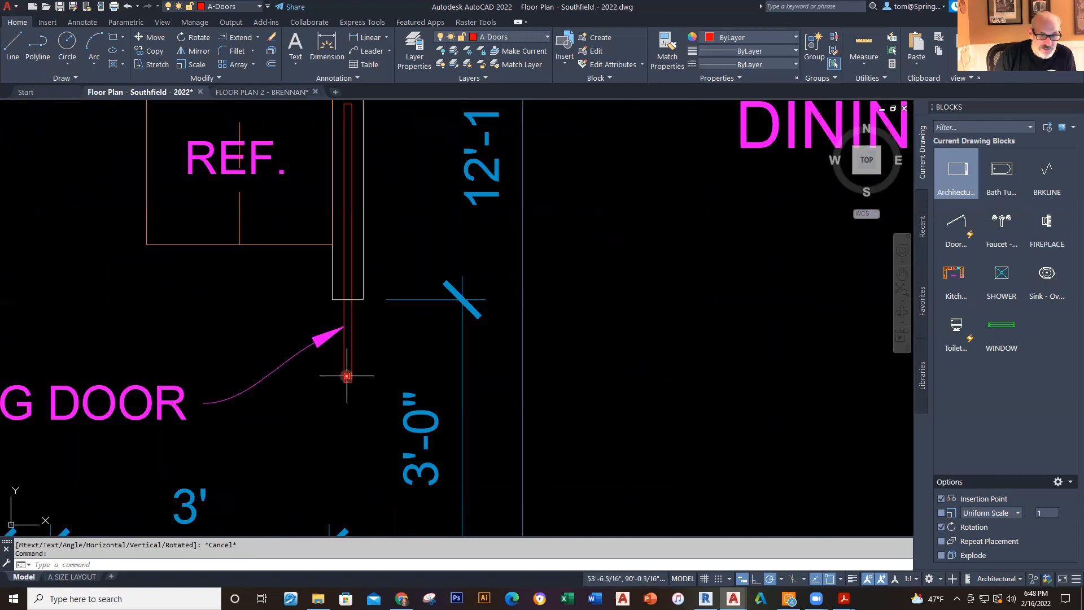
click(346, 375)
scroll(381, 359, down, 2)
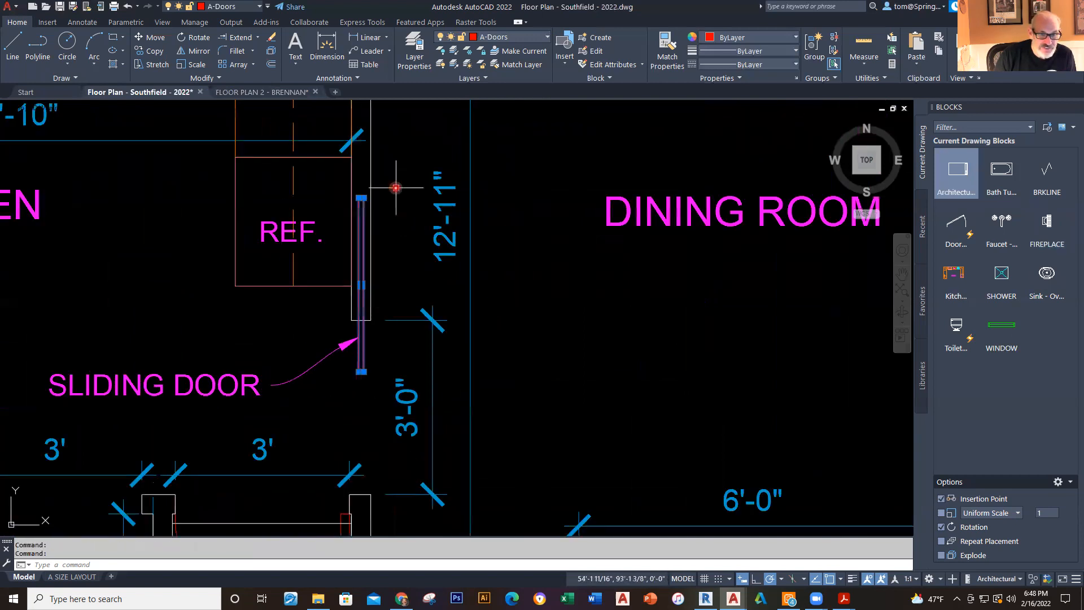
mouse_move(363, 199)
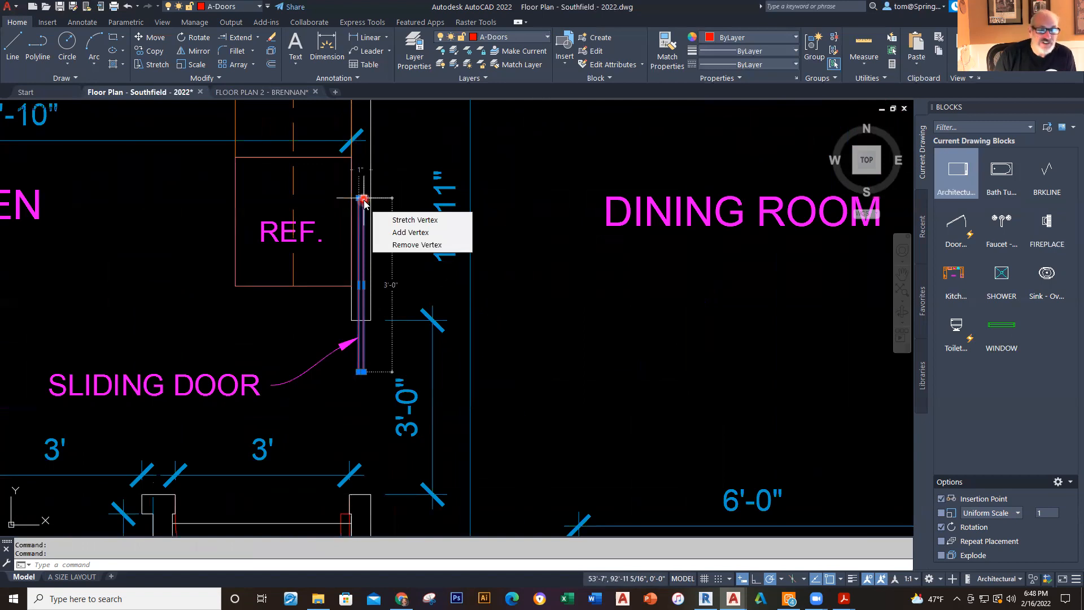
click(270, 92)
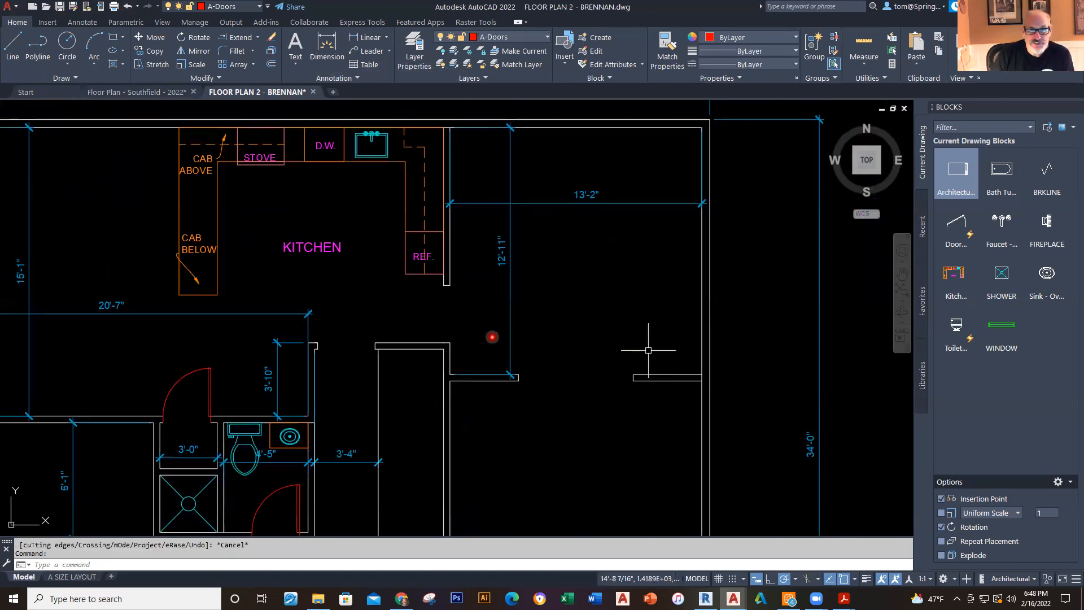
click(545, 38)
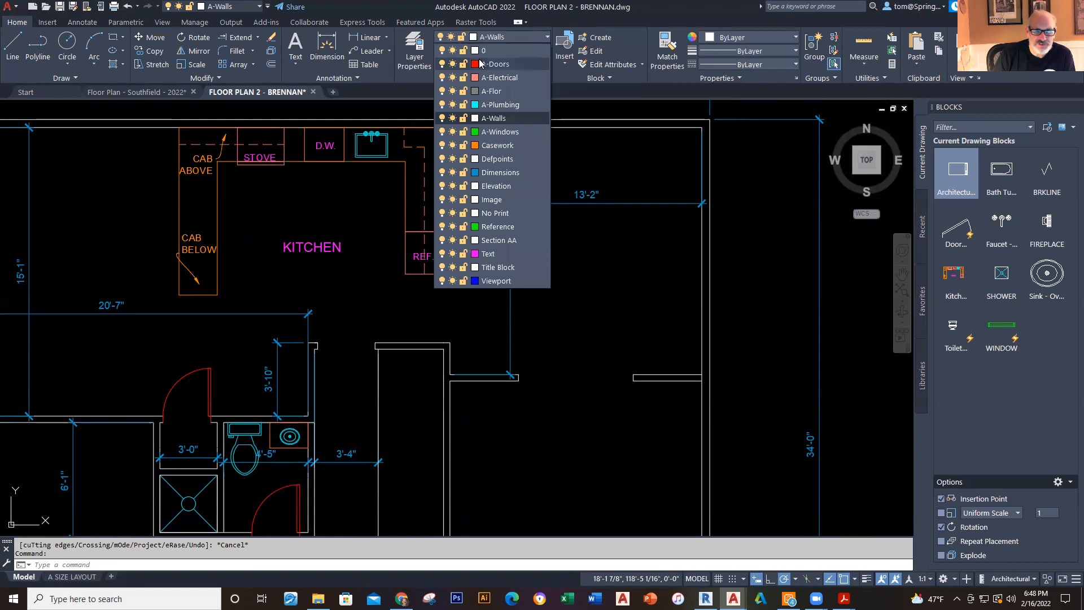
click(475, 64)
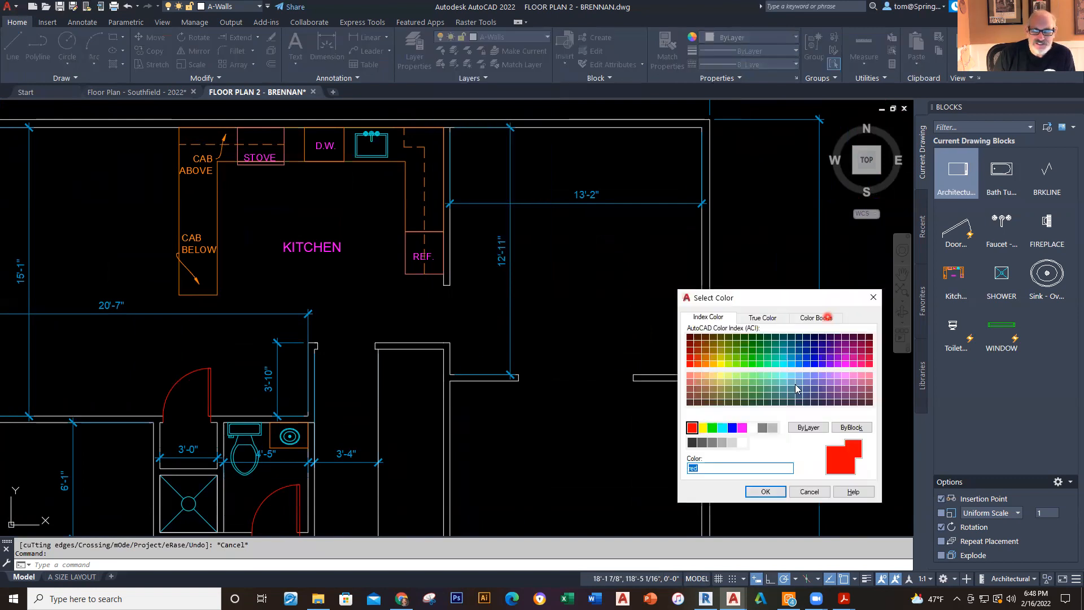
click(807, 489)
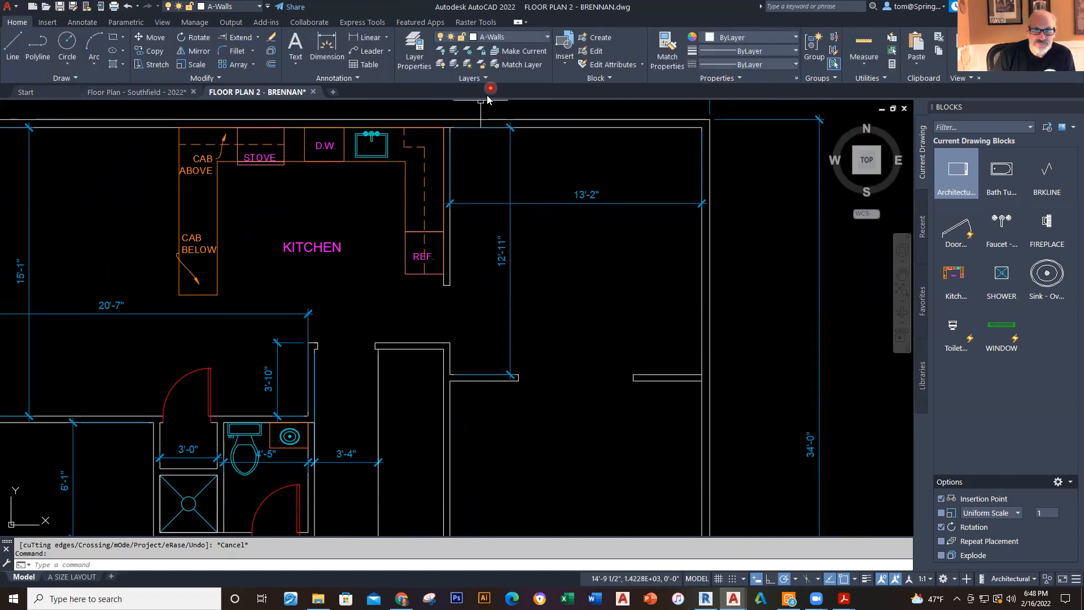
Step: On layer A-Doors, draw a 1" by 36" vertical rectangle for the sliding door in the open area below the kitchen label
click(547, 38)
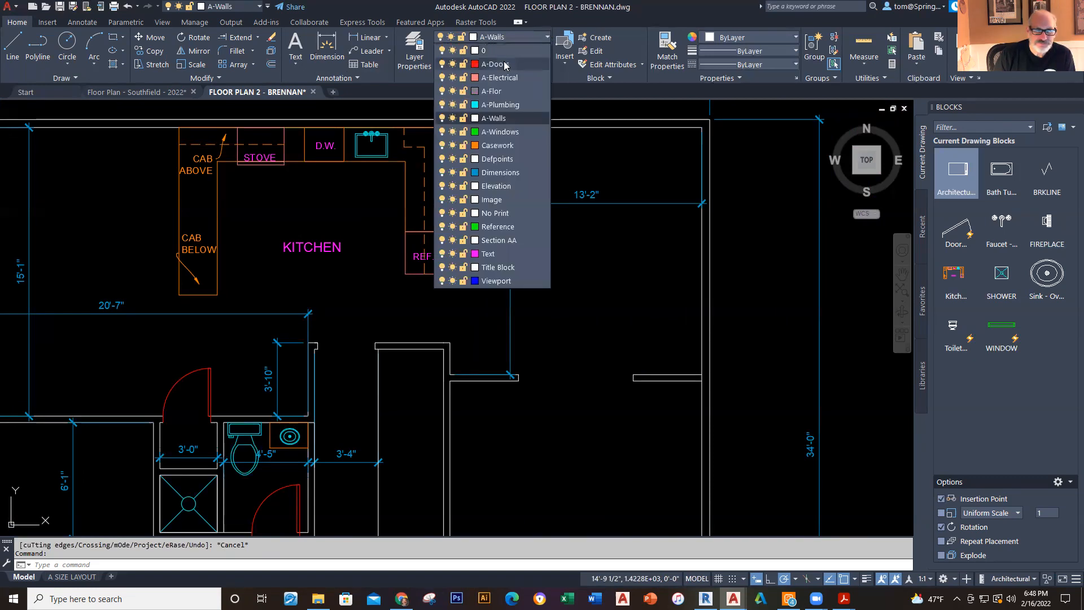
click(113, 38)
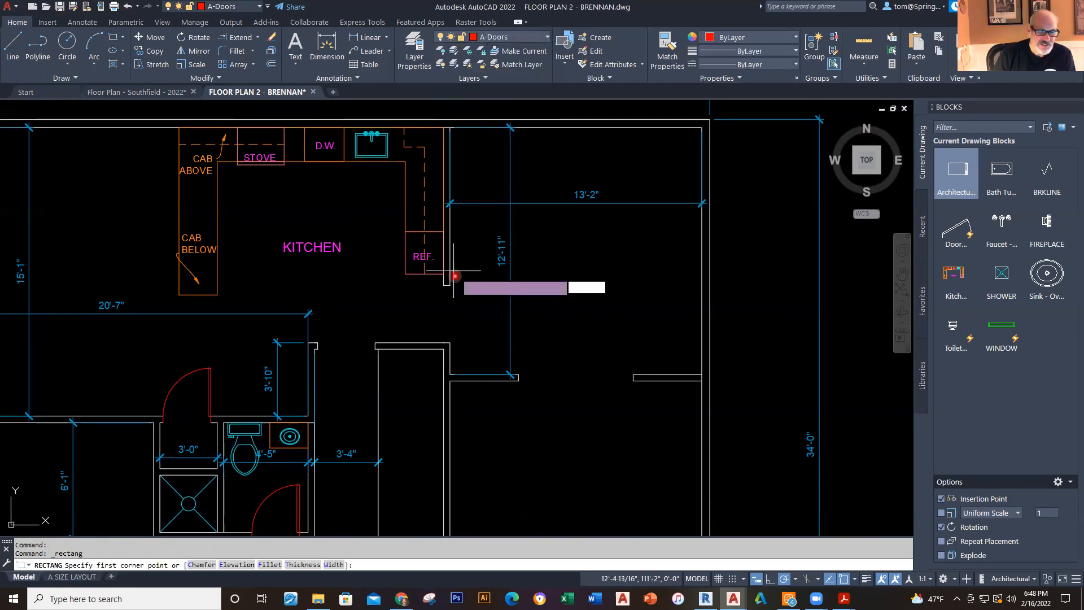
click(353, 332)
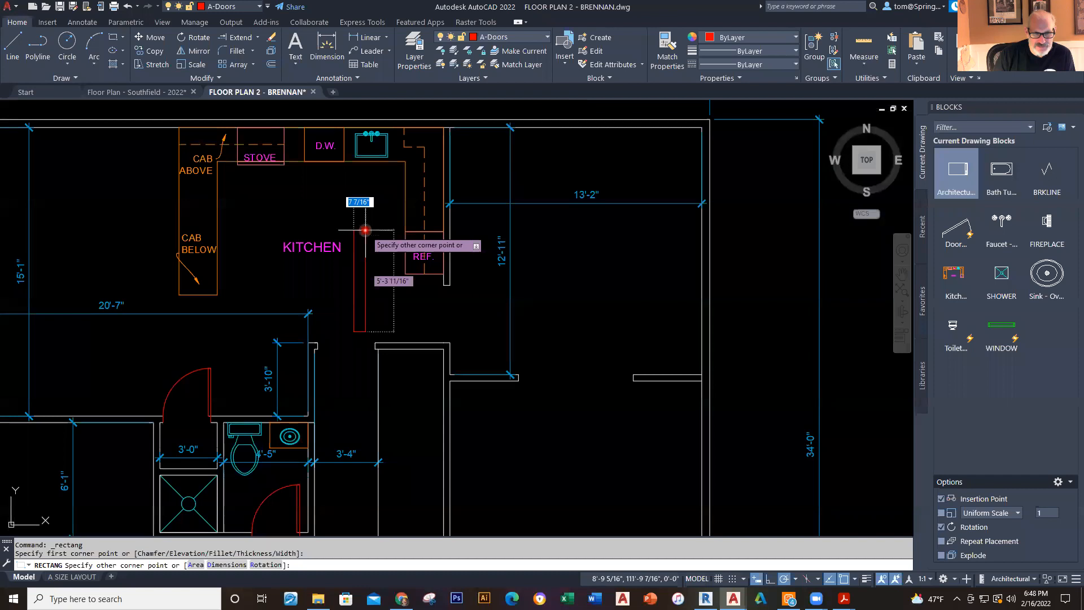
text(1)
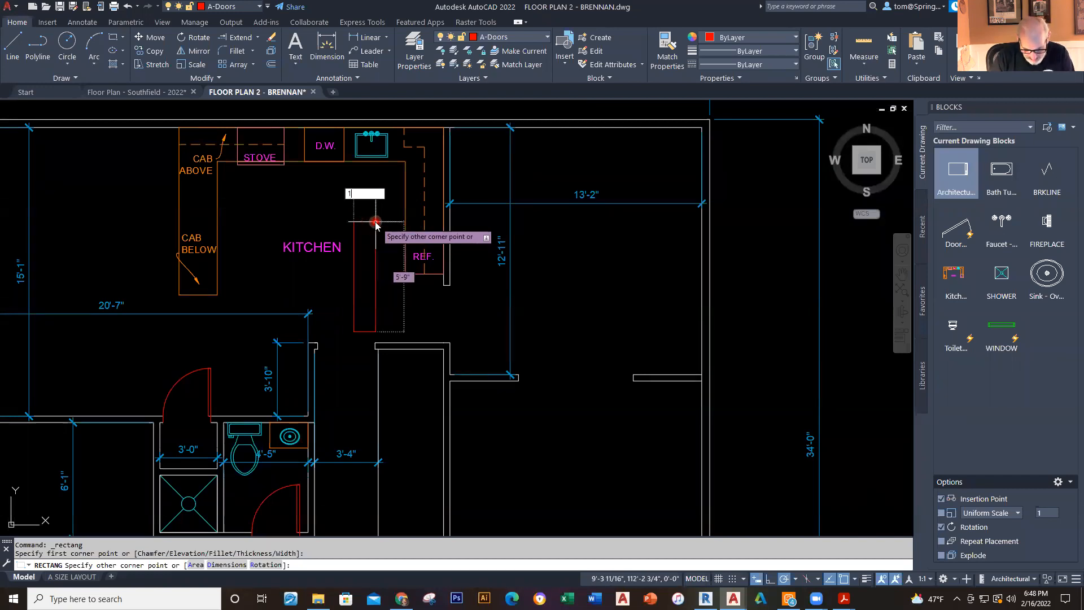
key(Tab)
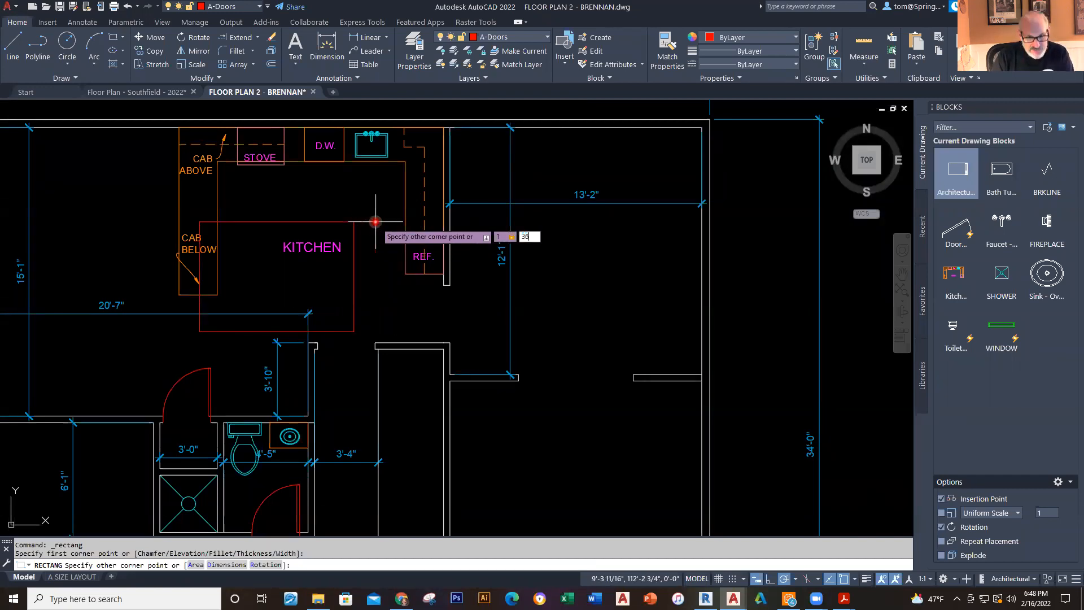
text(36)
key(Return)
scroll(358, 383, up, 2)
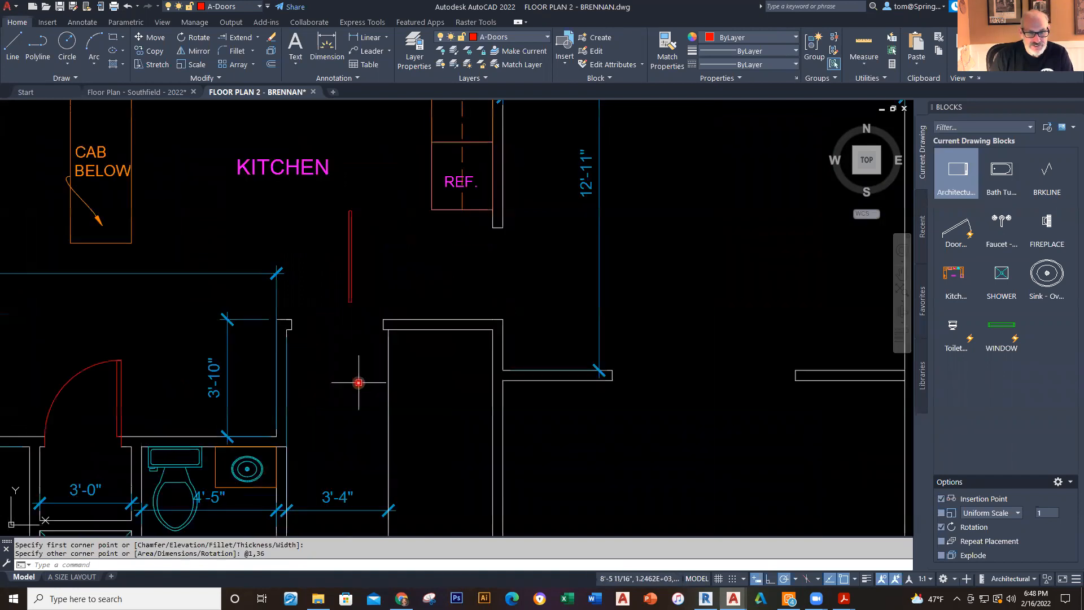
Step: Move the door rectangle from the midpoint of its long right side to the midpoint of the wall end below the refrigerator
text(M)
key(Return)
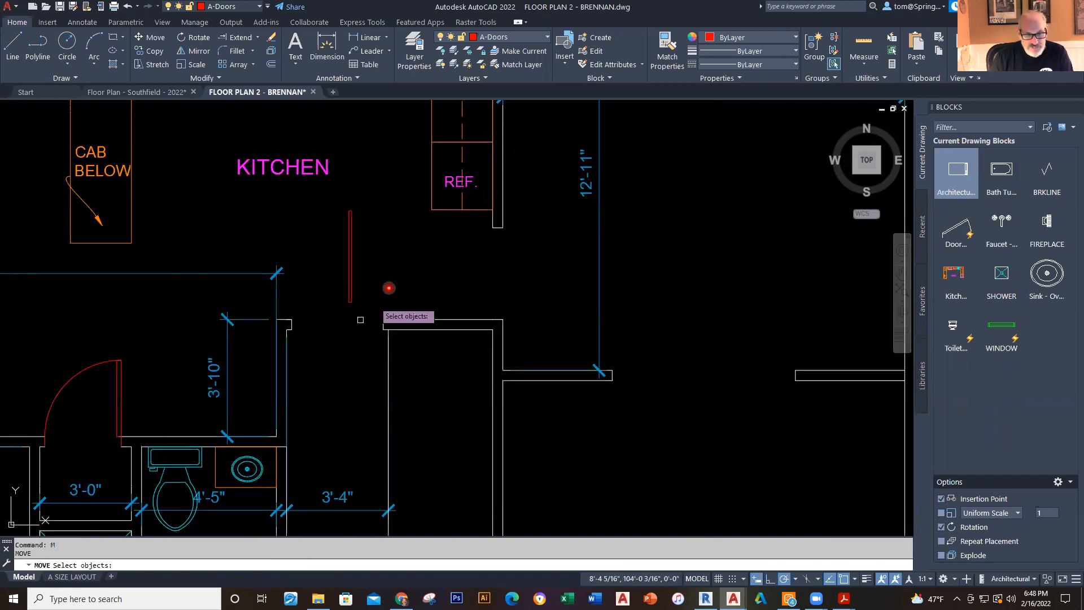
click(373, 262)
click(320, 362)
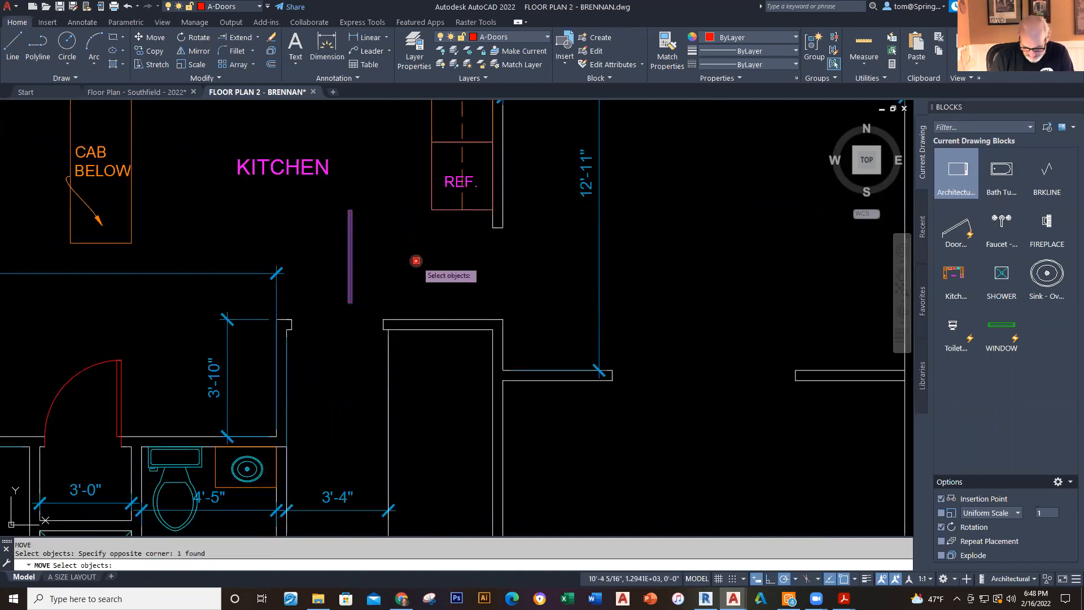
key(Return)
scroll(417, 261, up, 2)
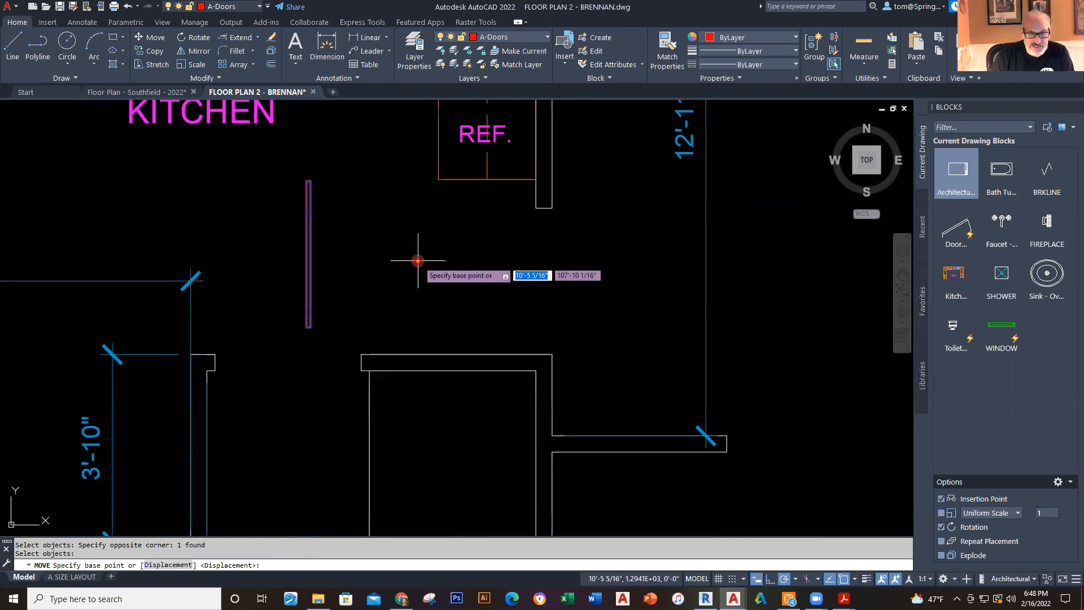
click(309, 253)
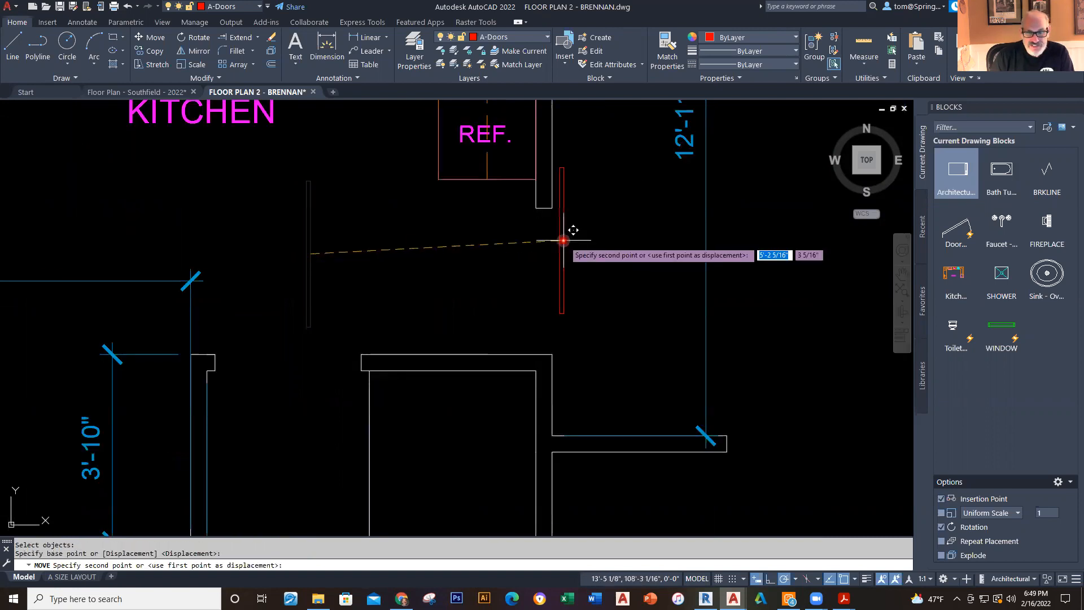
scroll(539, 195, up, 4)
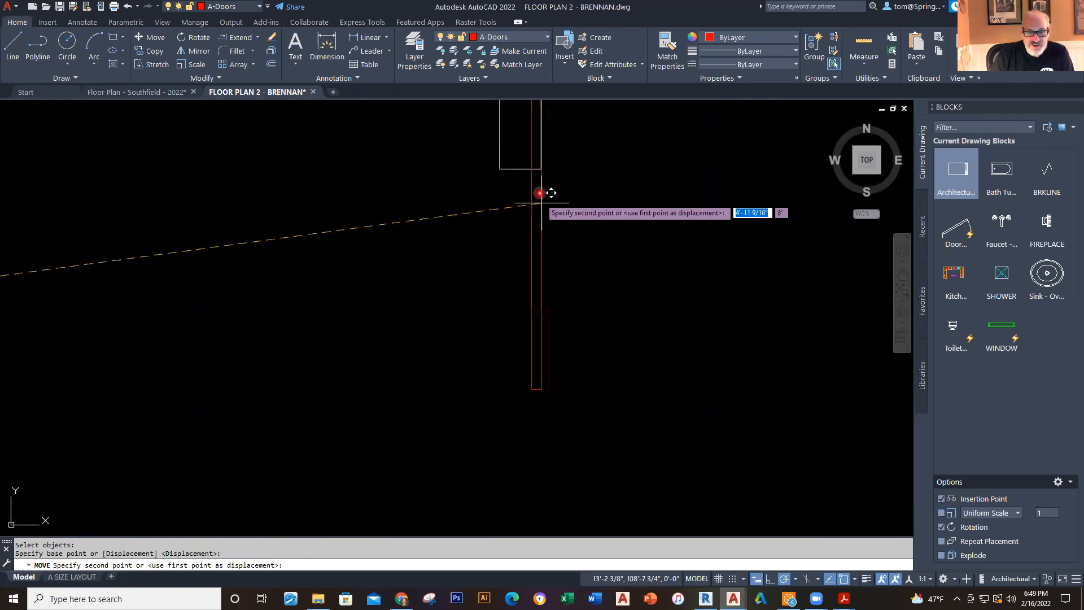
click(536, 158)
Step: Move the sliding door slightly right to centre it within the wall thickness, and save the drawing
scroll(544, 224, down, 3)
middle_drag(545, 225, 507, 293)
scroll(511, 301, up, 2)
text(m)
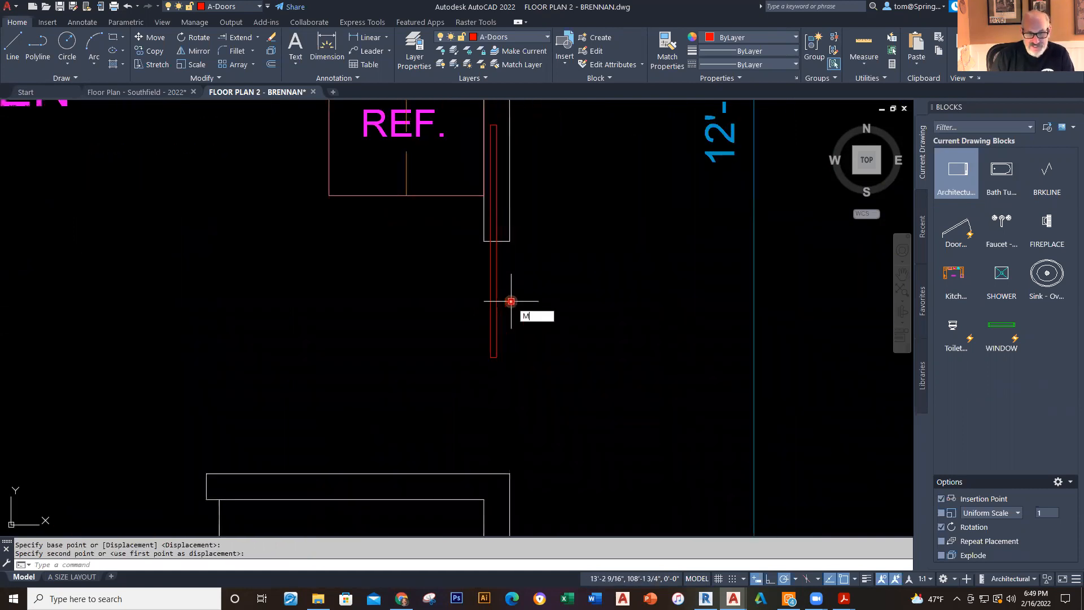
key(Return)
click(507, 297)
click(450, 329)
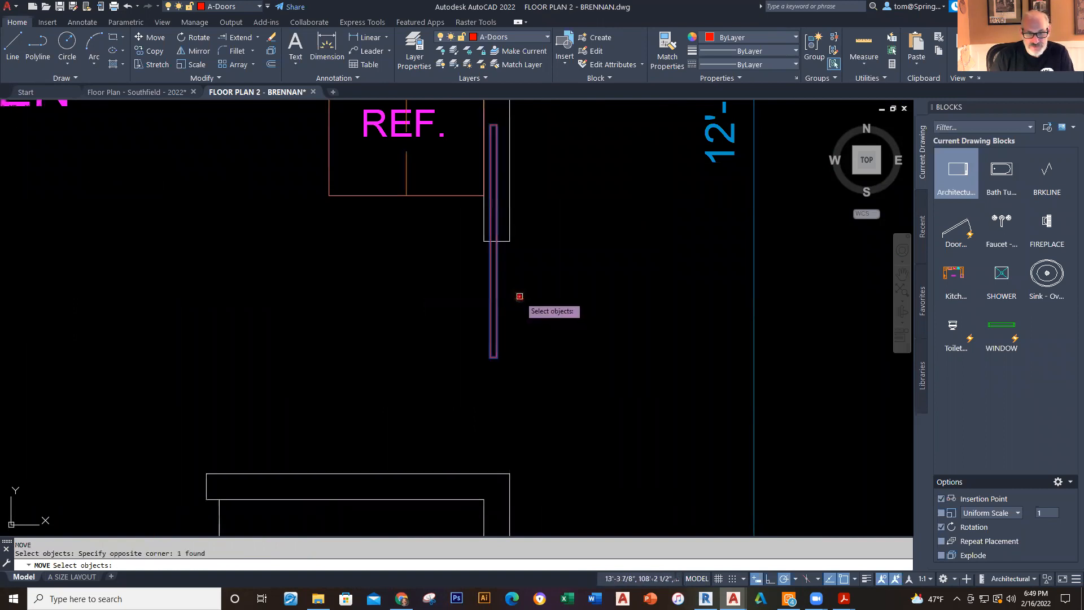
key(Return)
scroll(494, 258, up, 1)
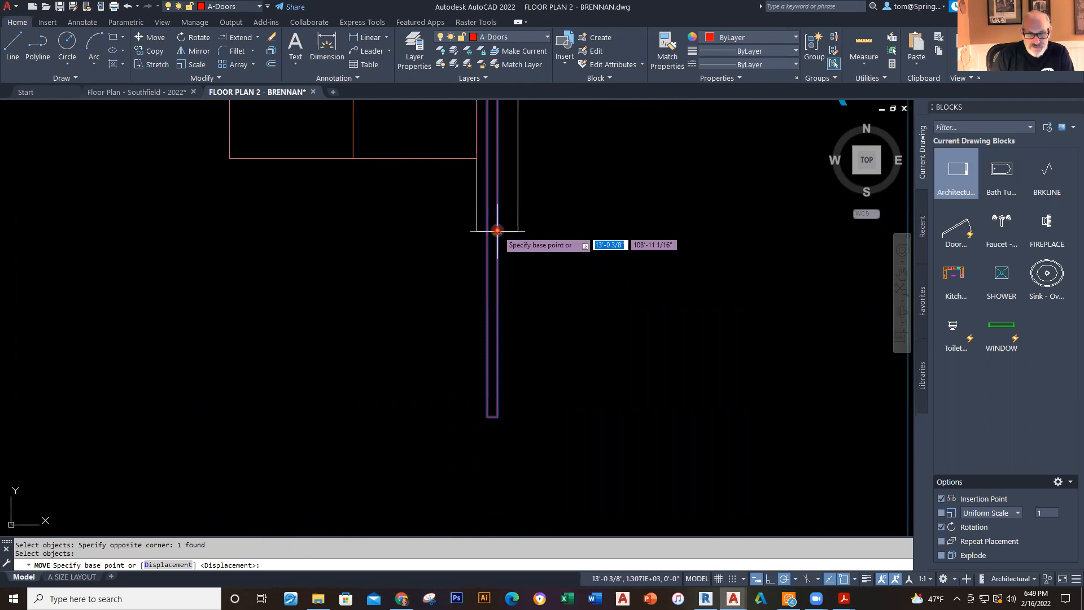
click(495, 230)
click(504, 231)
scroll(570, 316, down, 3)
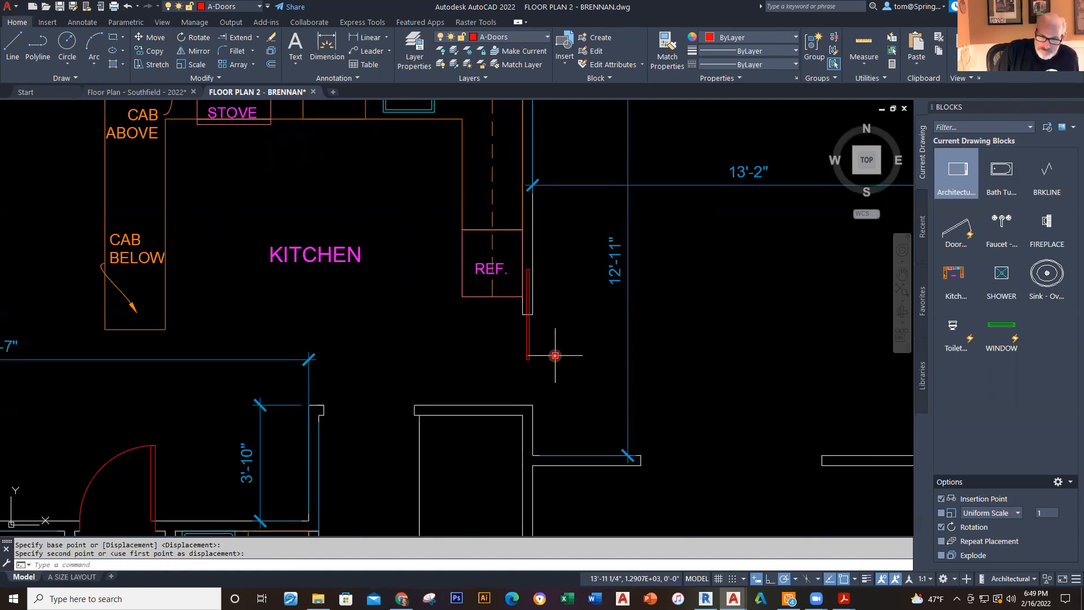
scroll(555, 356, down, 5)
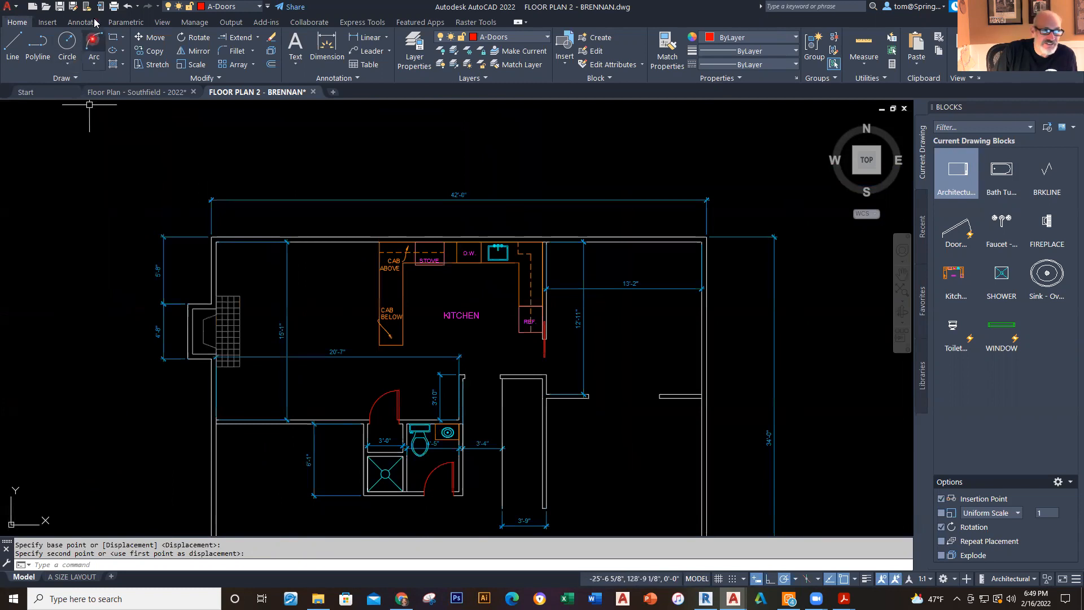
click(61, 9)
middle_drag(590, 470, 592, 376)
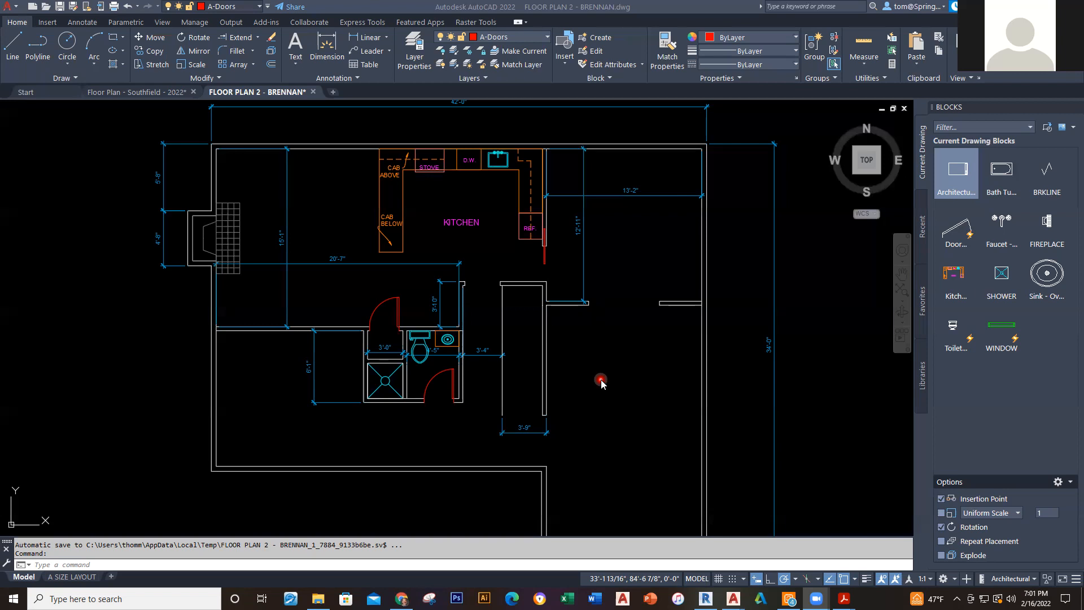
scroll(601, 382, down, 2)
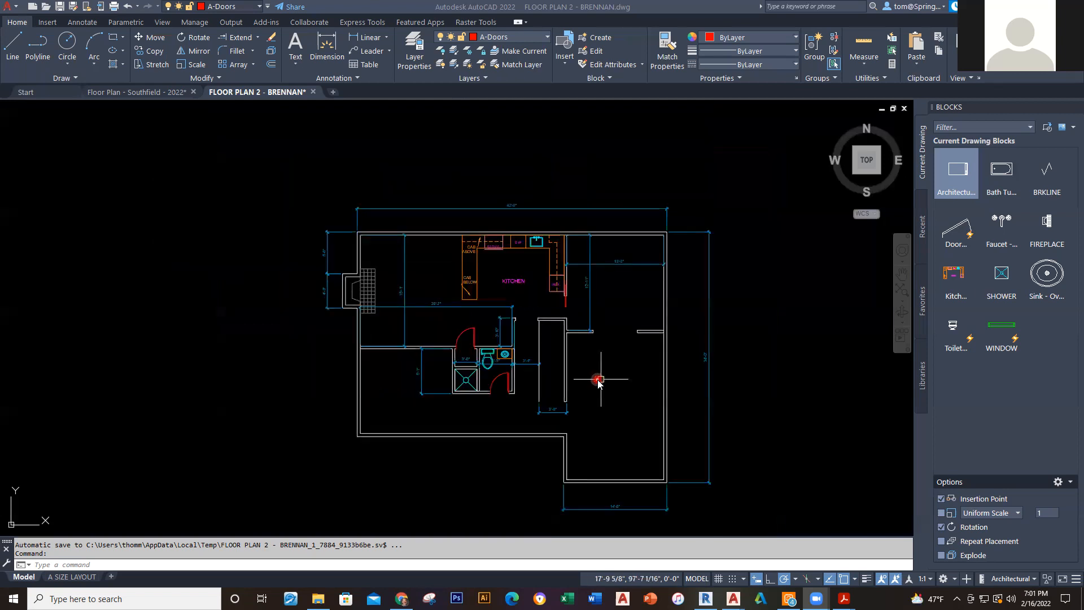
middle_drag(593, 420, 571, 369)
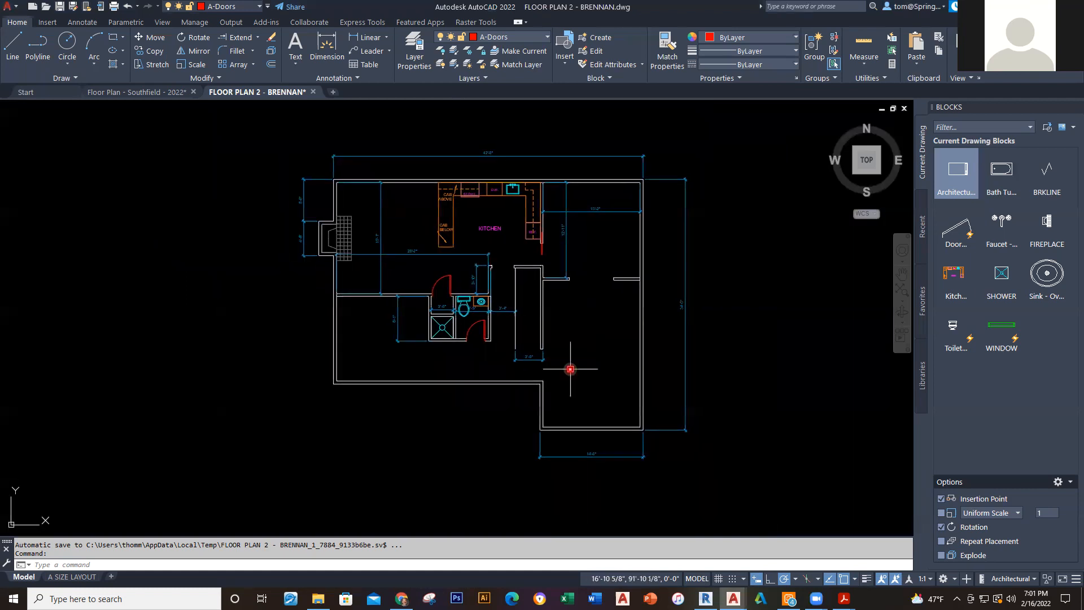
click(547, 38)
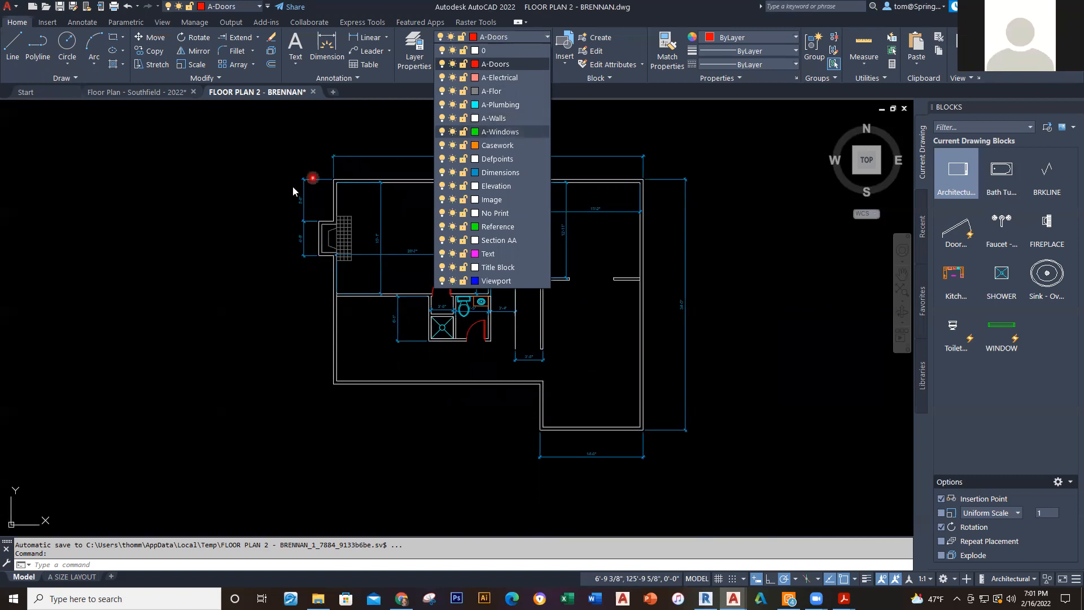
key(Escape)
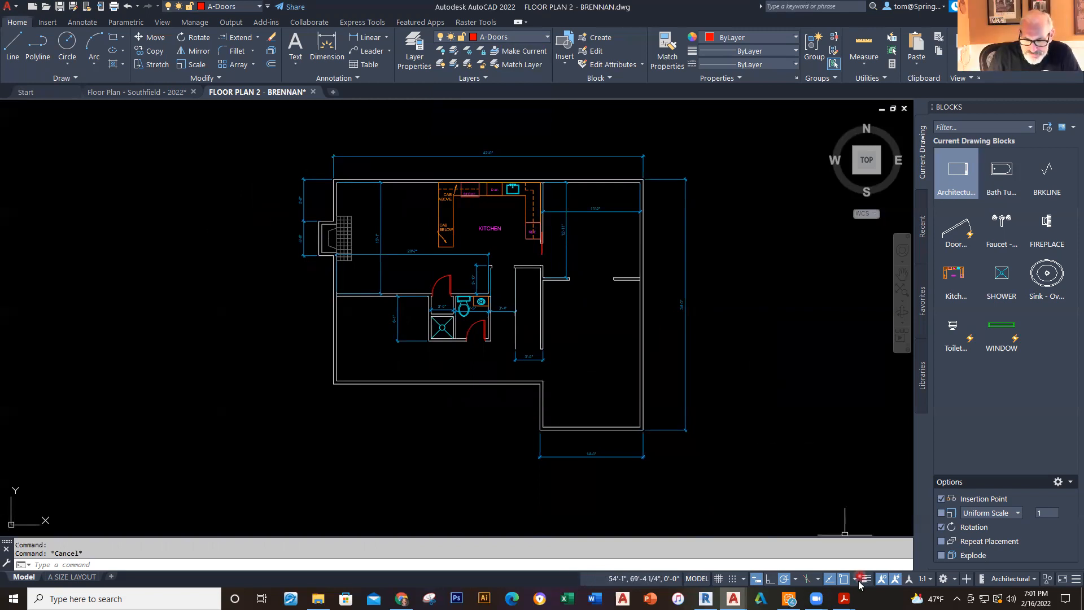
Step: Switch to the course site in the browser and download the Floor Plan 1 Drawing Template from the Week 3 assignment
mouse_move(706, 598)
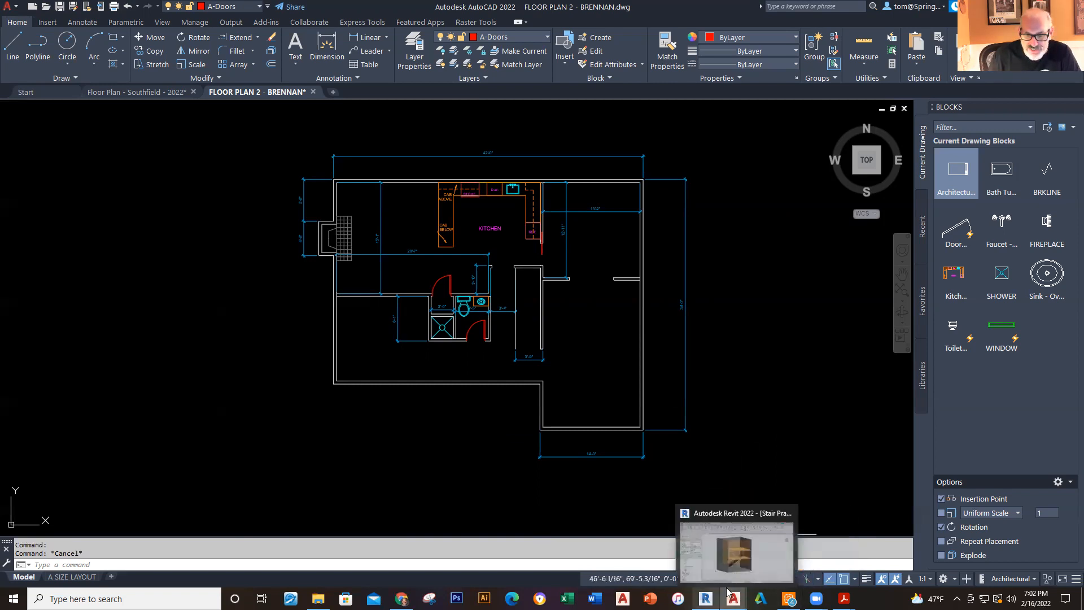
click(722, 579)
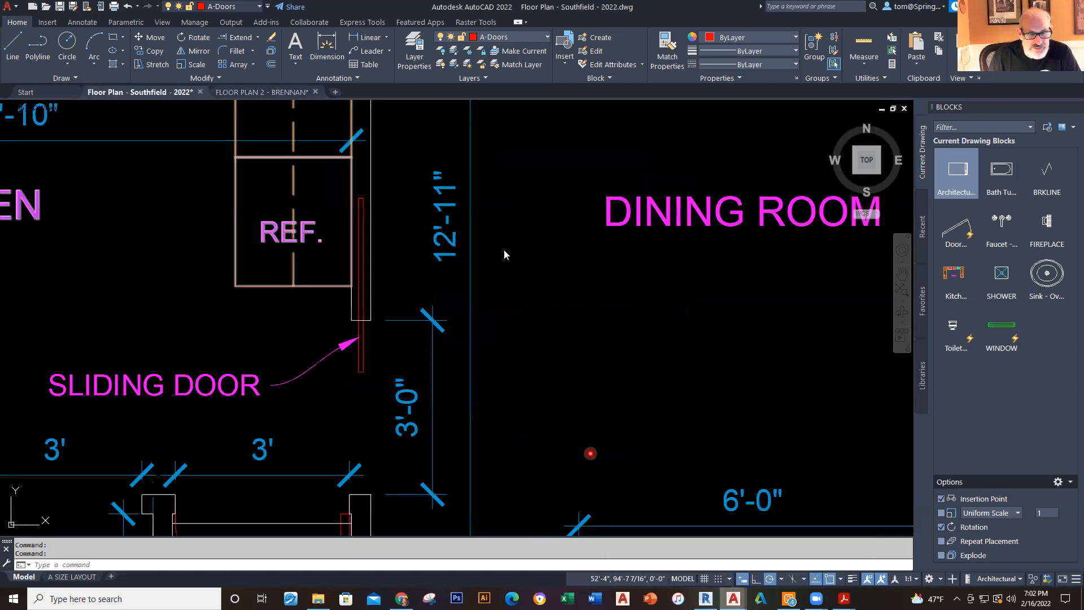
mouse_move(402, 598)
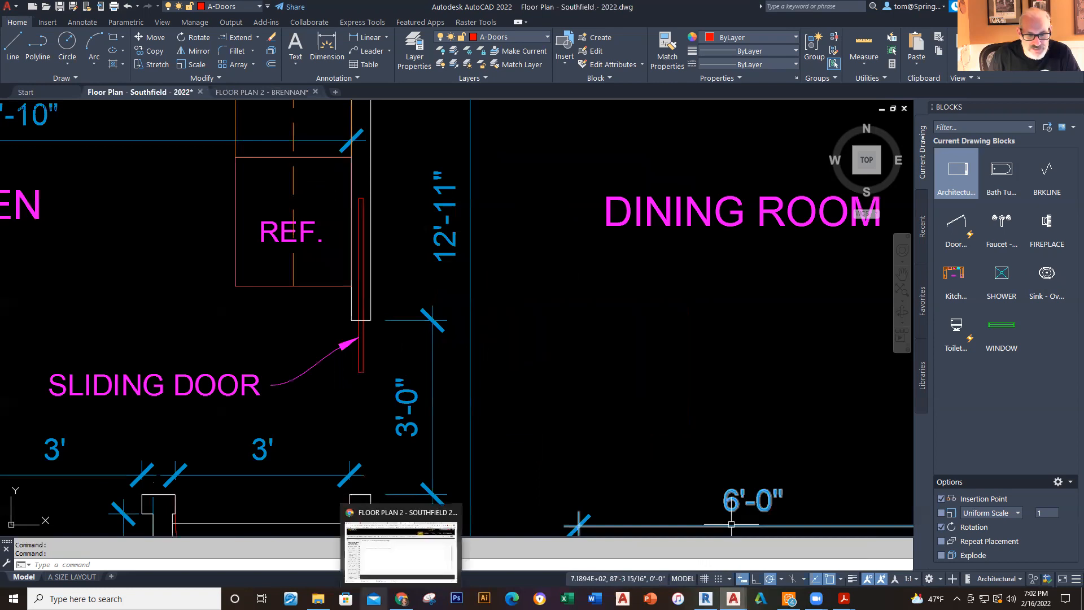
click(398, 542)
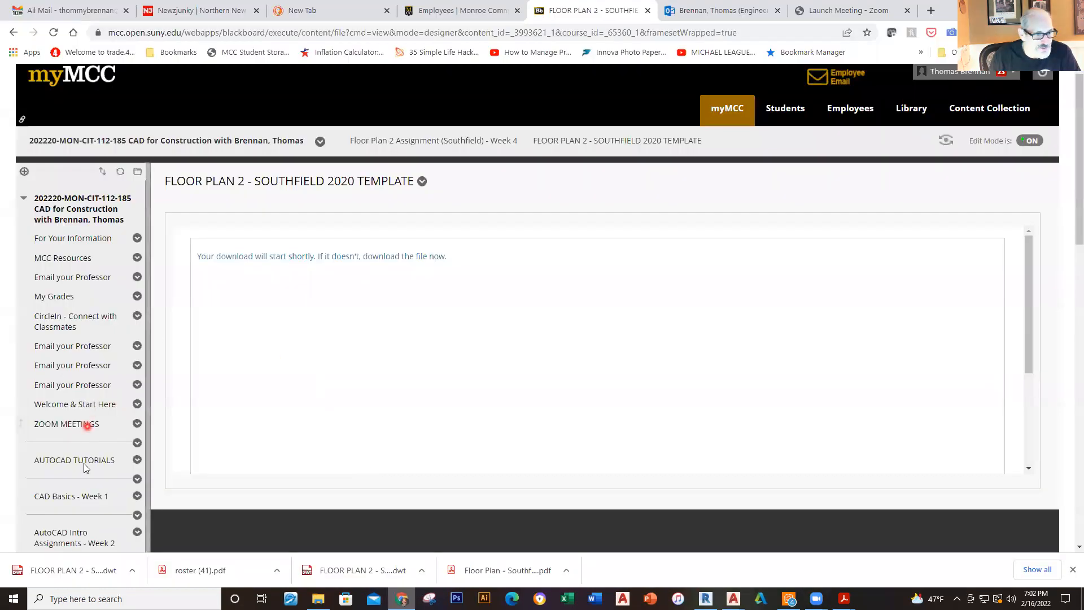
scroll(79, 417, down, 4)
click(78, 381)
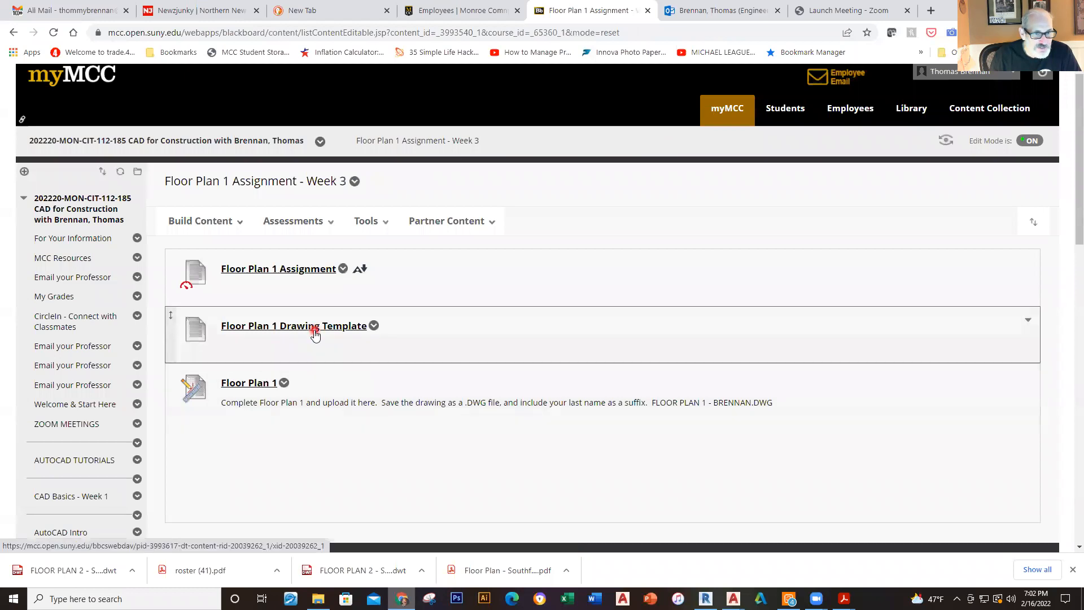
click(315, 328)
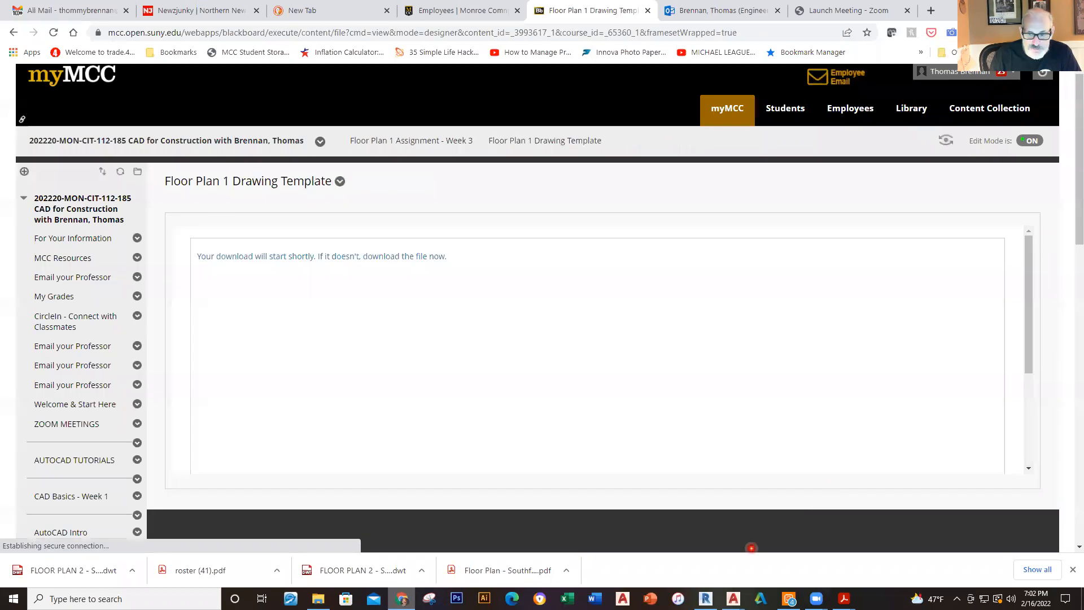
Step: Switch back to AutoCAD and start a new drawing from the downloaded Floor Plan 1 template
mouse_move(734, 598)
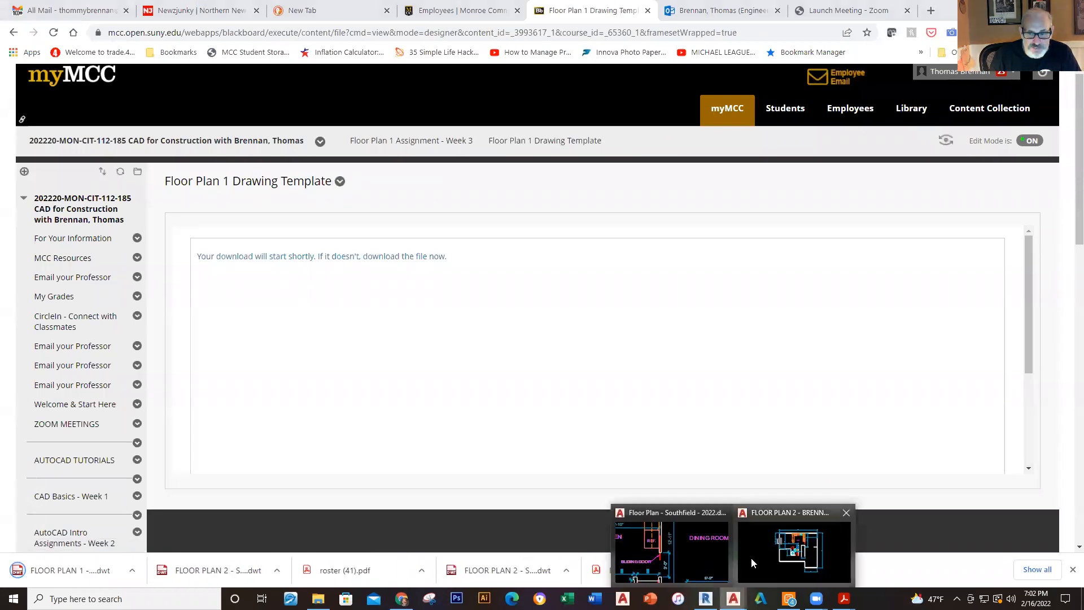
click(786, 545)
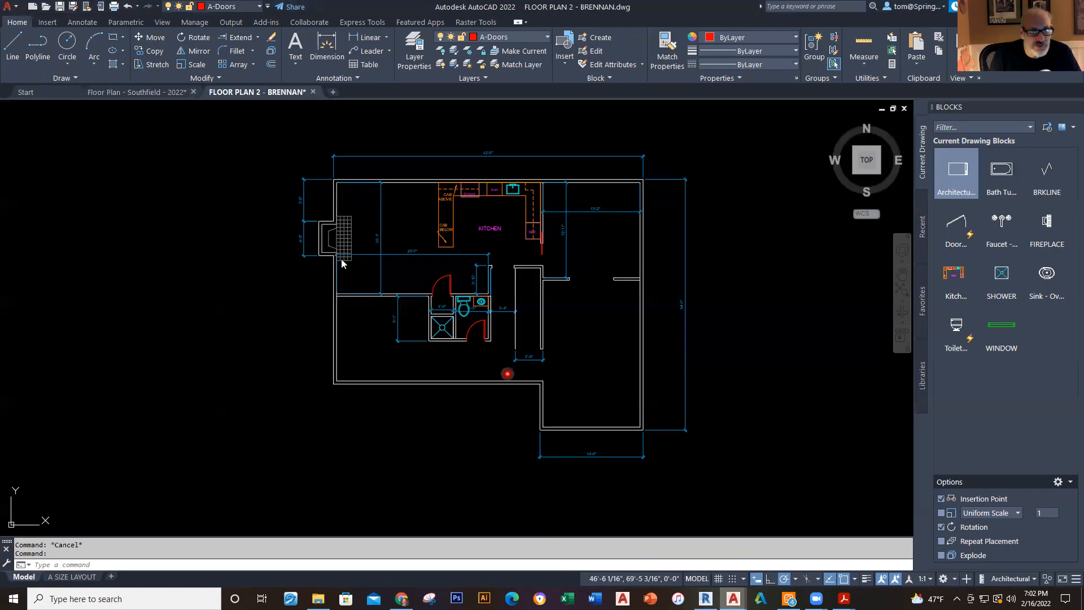
click(34, 7)
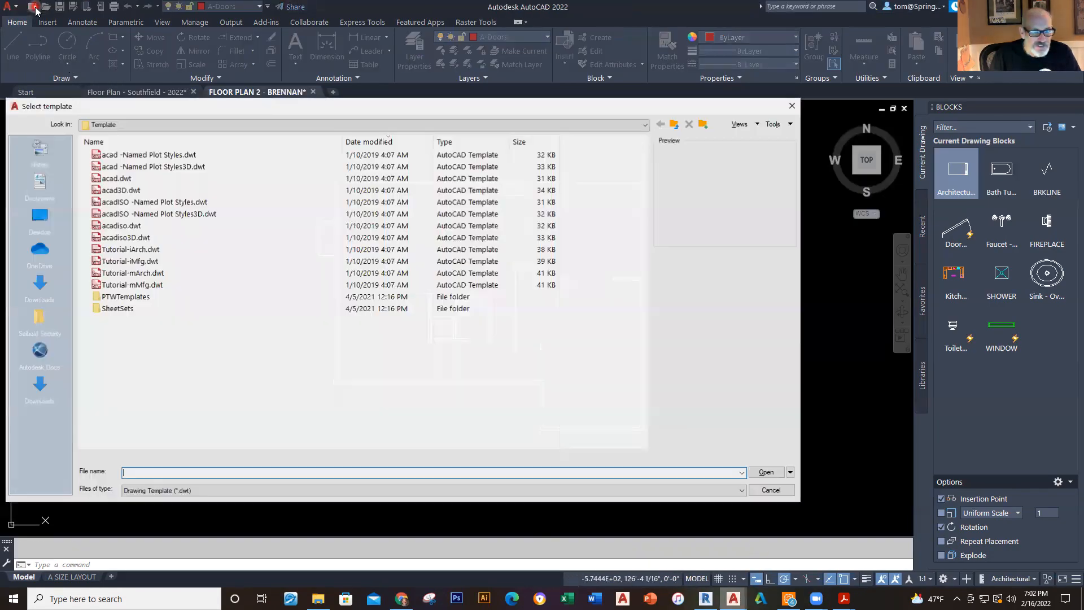
click(36, 391)
double_click(149, 168)
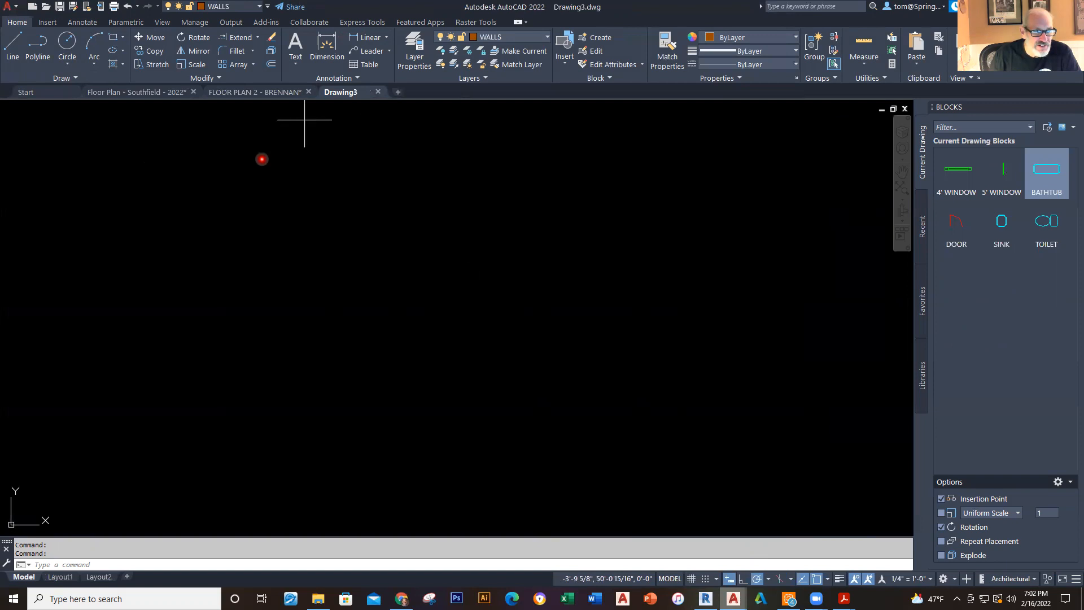
Step: Draw a 25' by 25' rectangle on the WALLS layer in the new drawing
text(rec)
key(Return)
click(254, 399)
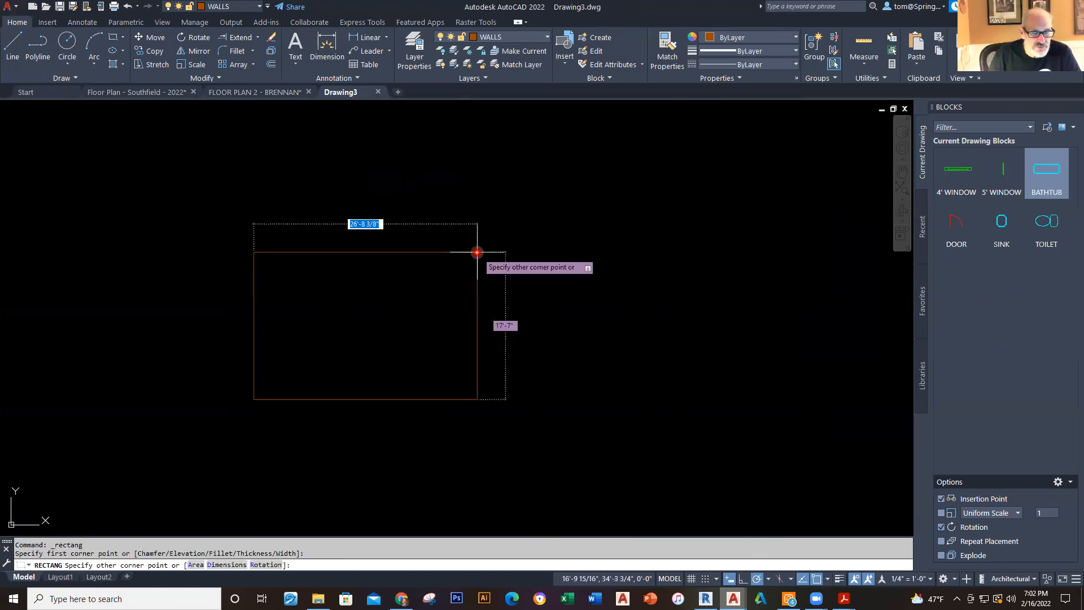
text(25')
key(Tab)
text(25)
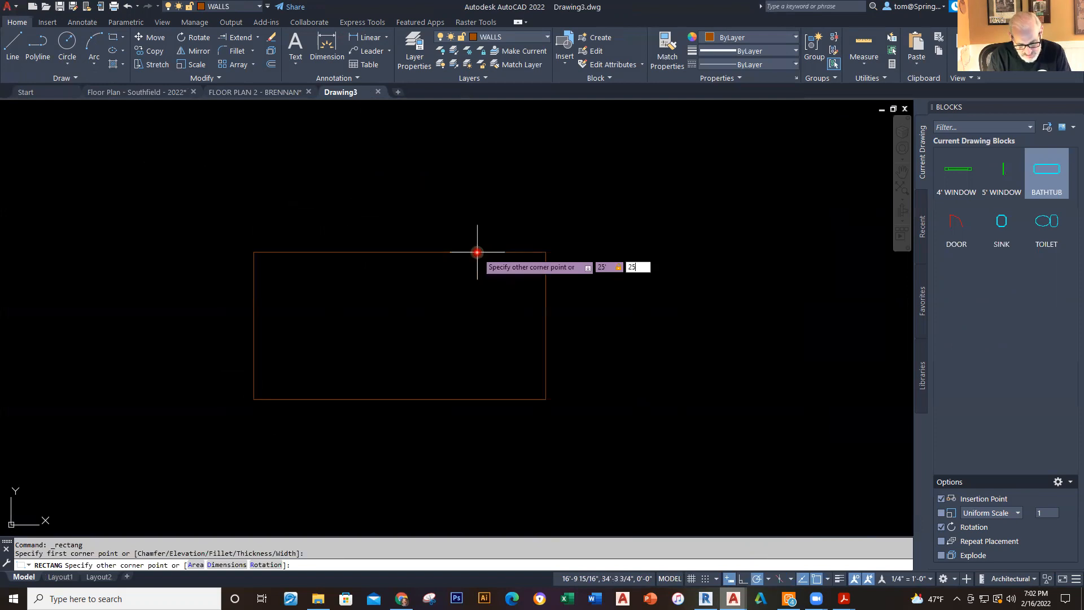
text(')
key(Return)
key(Escape)
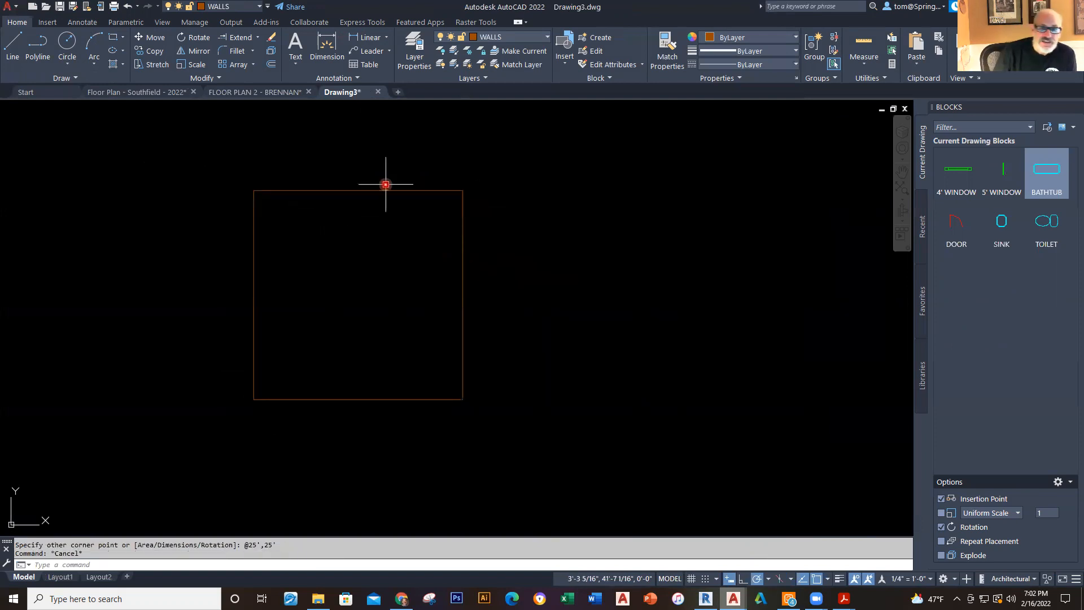
Step: Make layer 0 current and add the multiline text "FLOOR PLAN 1" below the square
click(547, 37)
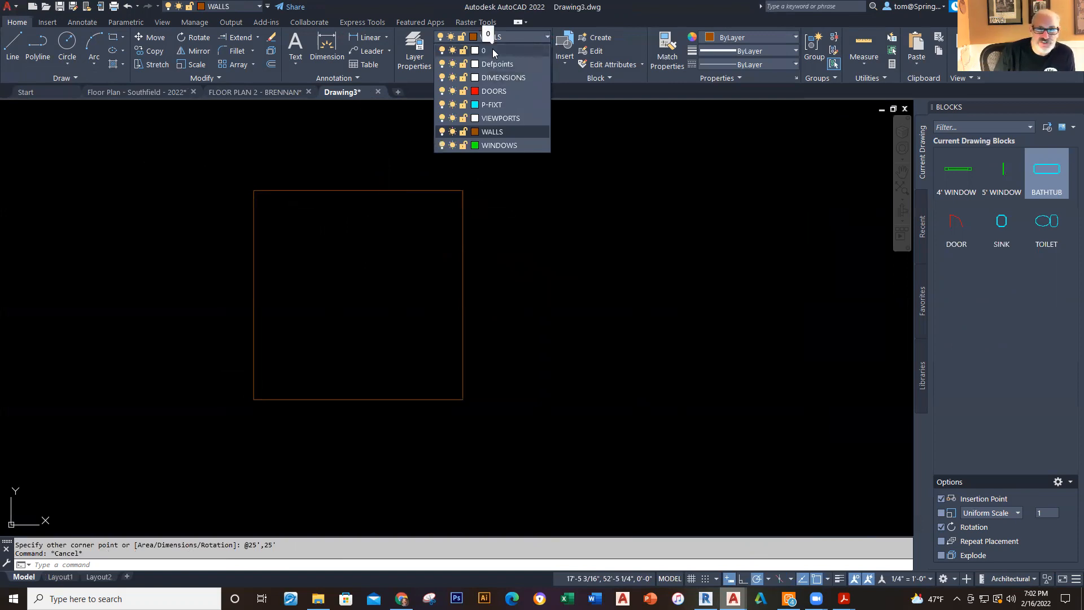
click(485, 51)
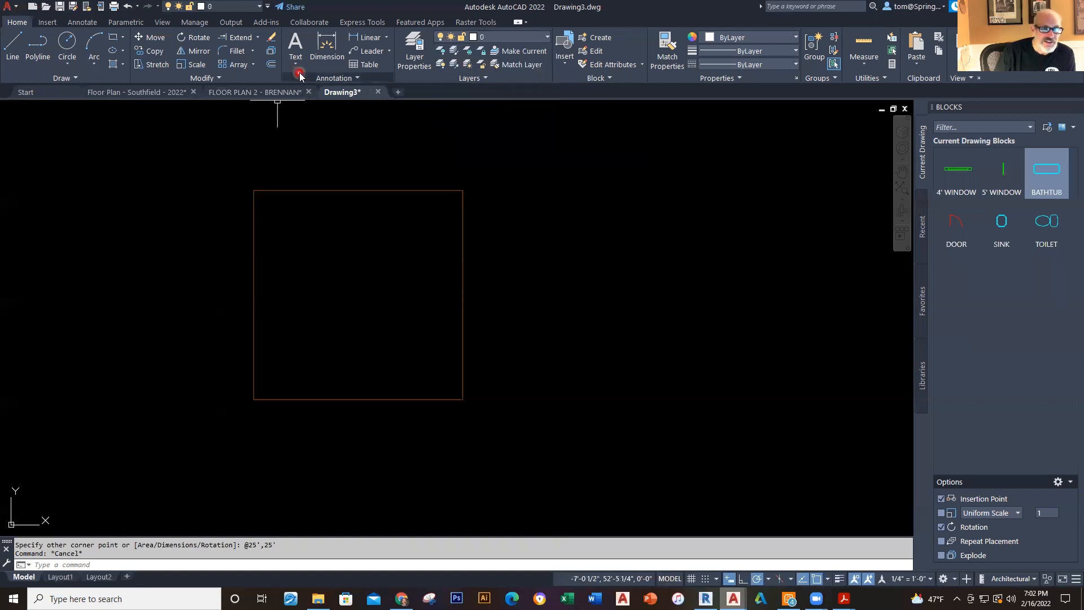
click(298, 66)
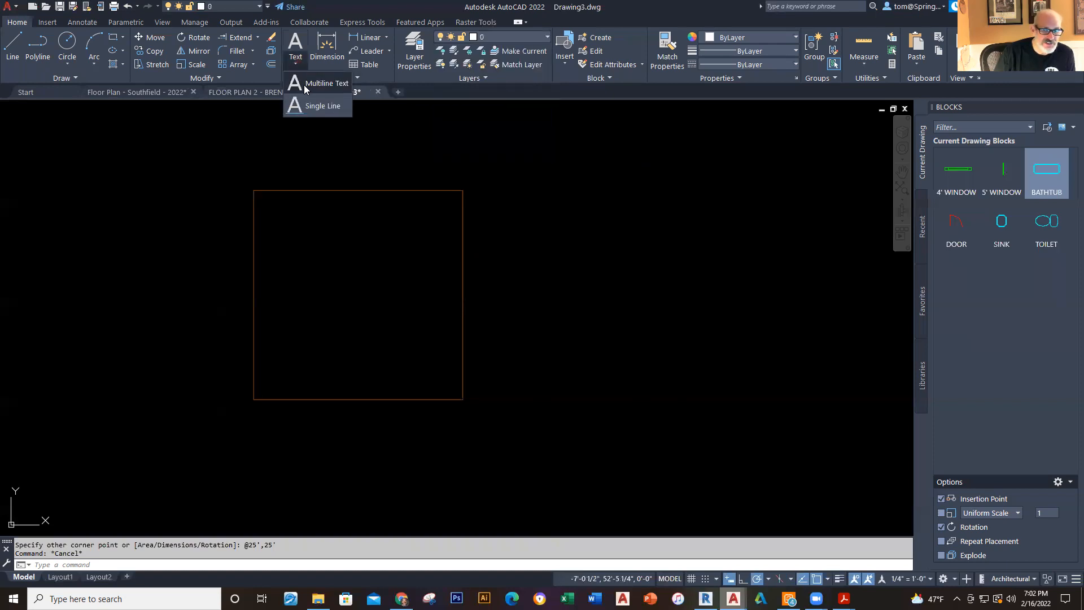
click(304, 85)
click(299, 489)
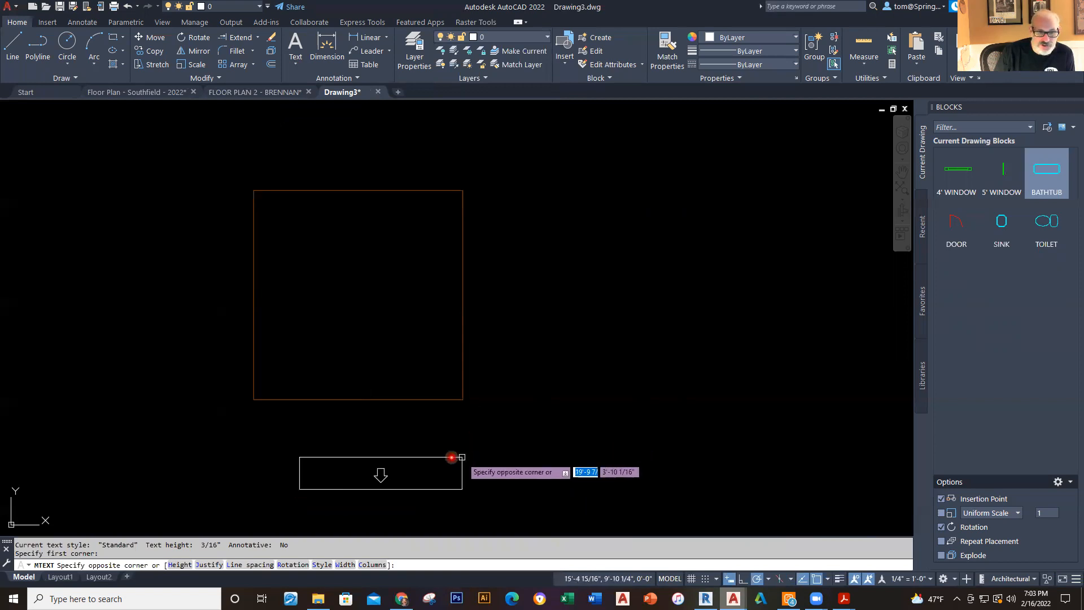
click(443, 429)
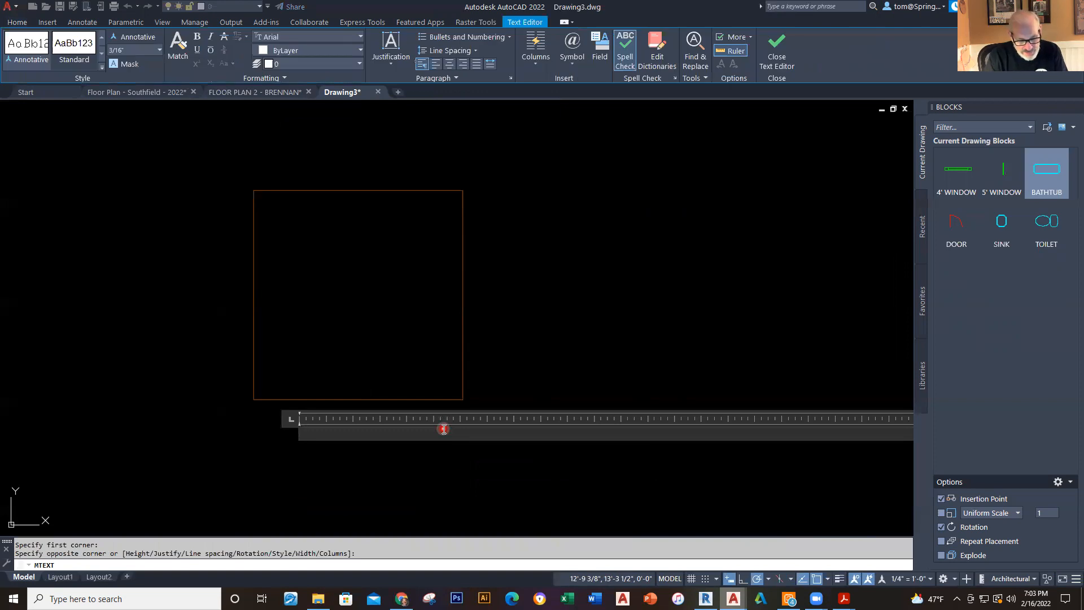
text(FLOOR PLAN 1)
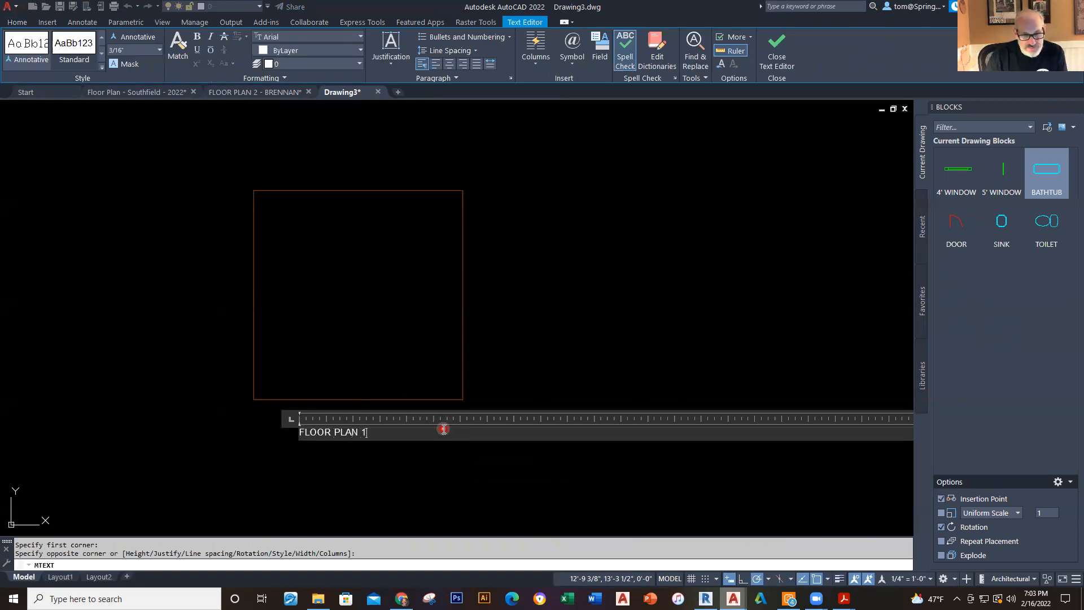
click(391, 472)
Step: Find the tiny FLOOR PLAN 1 text below the square and open its properties
scroll(384, 468, up, 4)
scroll(68, 390, up, 3)
scroll(286, 431, up, 4)
scroll(344, 406, up, 6)
scroll(623, 321, down, 2)
middle_drag(573, 316, 361, 397)
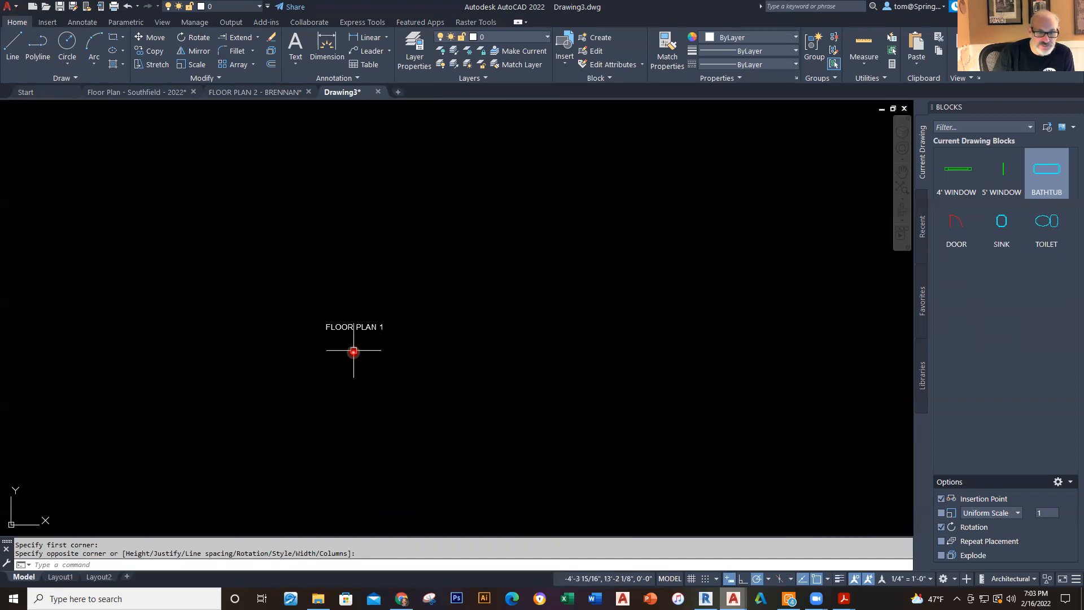
click(353, 325)
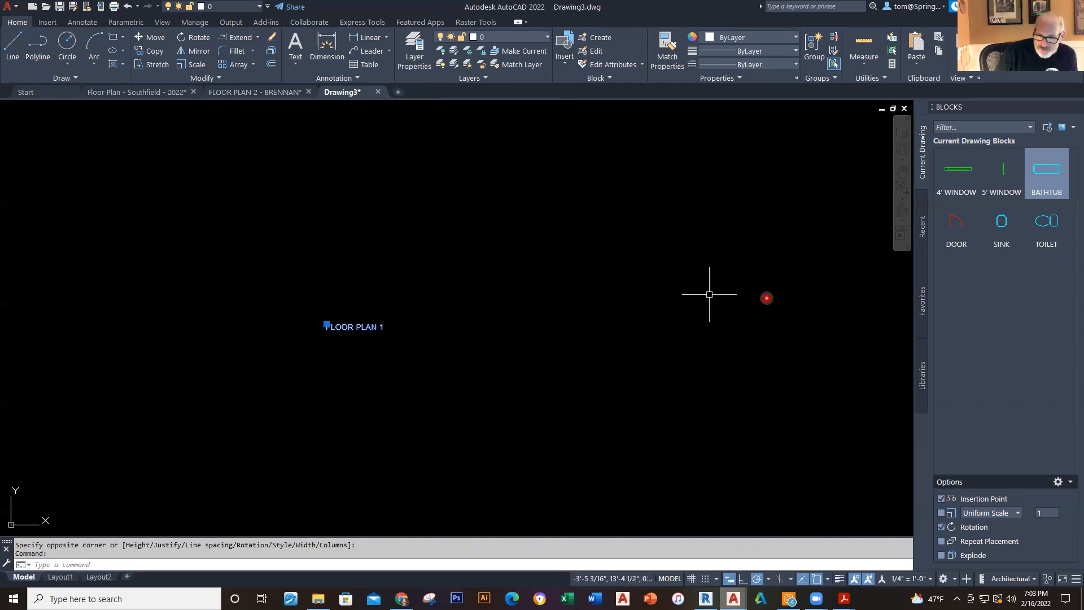
right_click(366, 354)
click(428, 332)
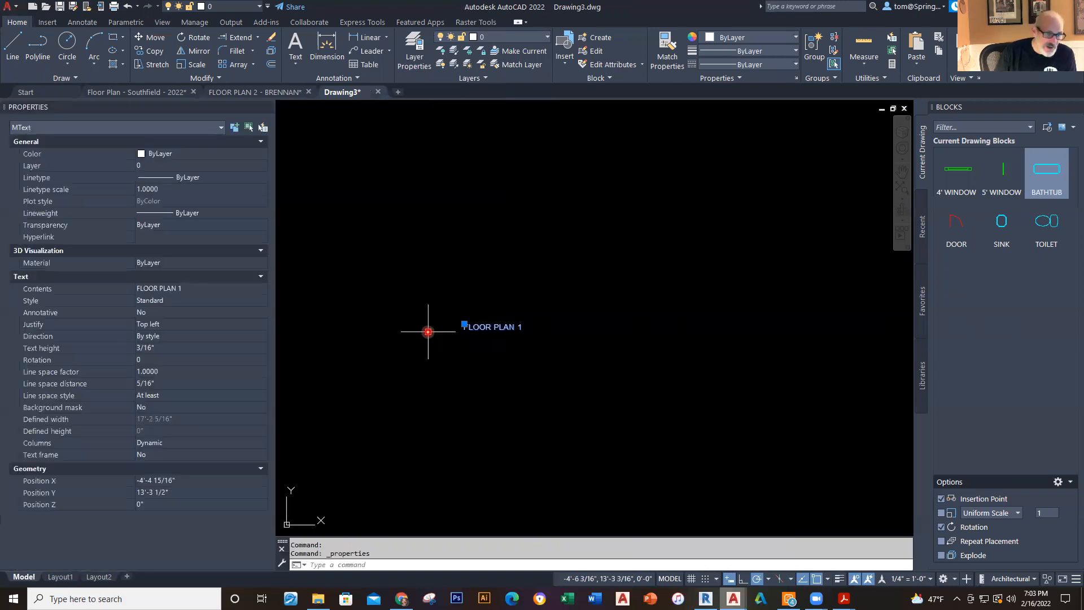
Step: Try text heights of 2' and 6" on the FLOOR PLAN 1 label and compare its size with the square
click(197, 347)
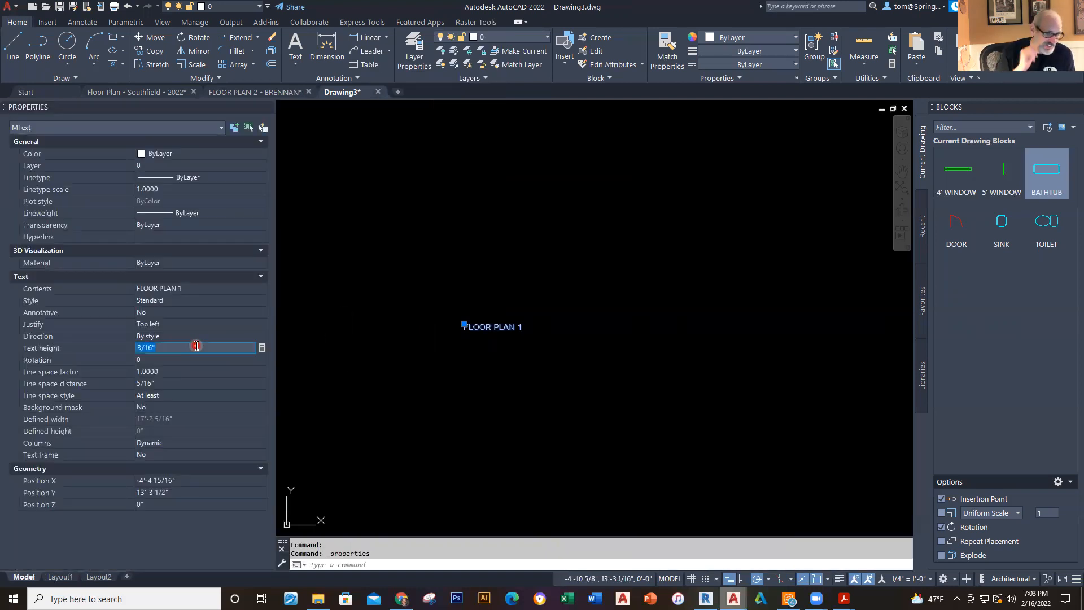
text(2')
key(Tab)
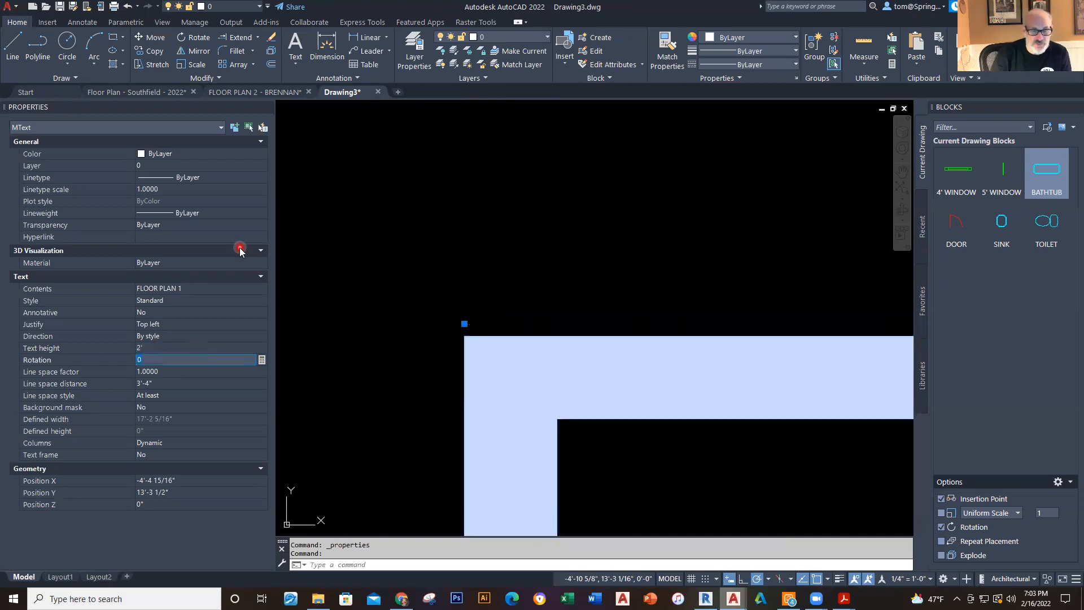
key(Escape)
scroll(512, 214, down, 6)
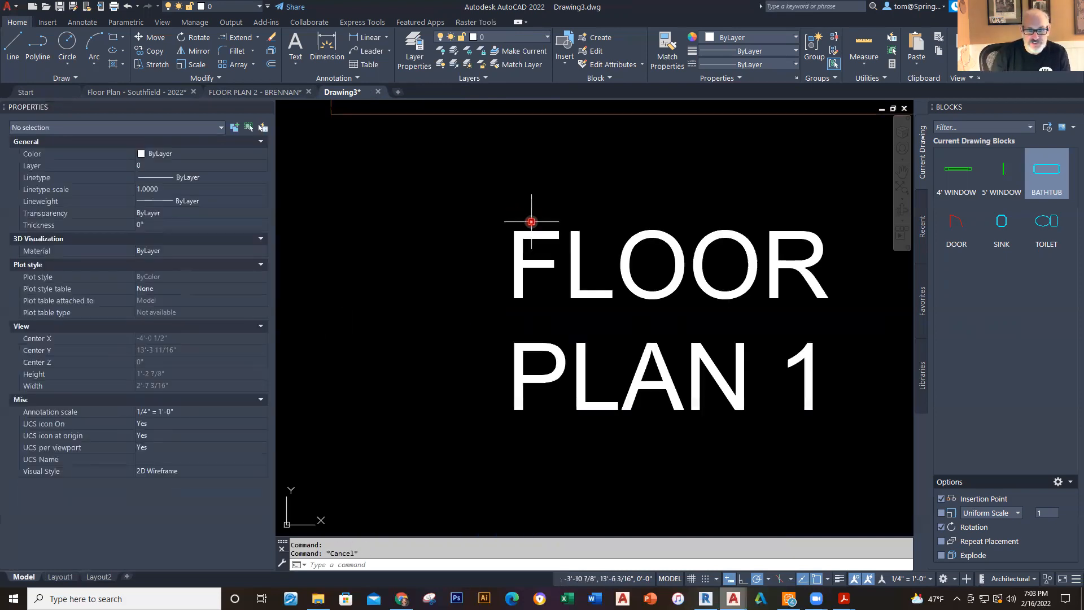
scroll(625, 371, down, 4)
scroll(610, 378, up, 4)
click(604, 381)
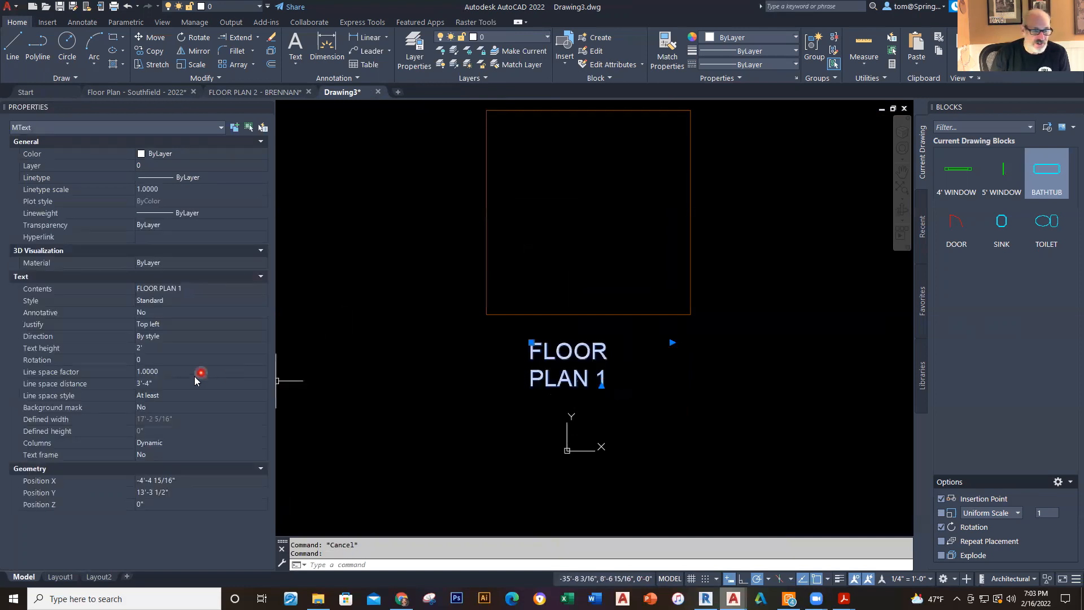
click(176, 349)
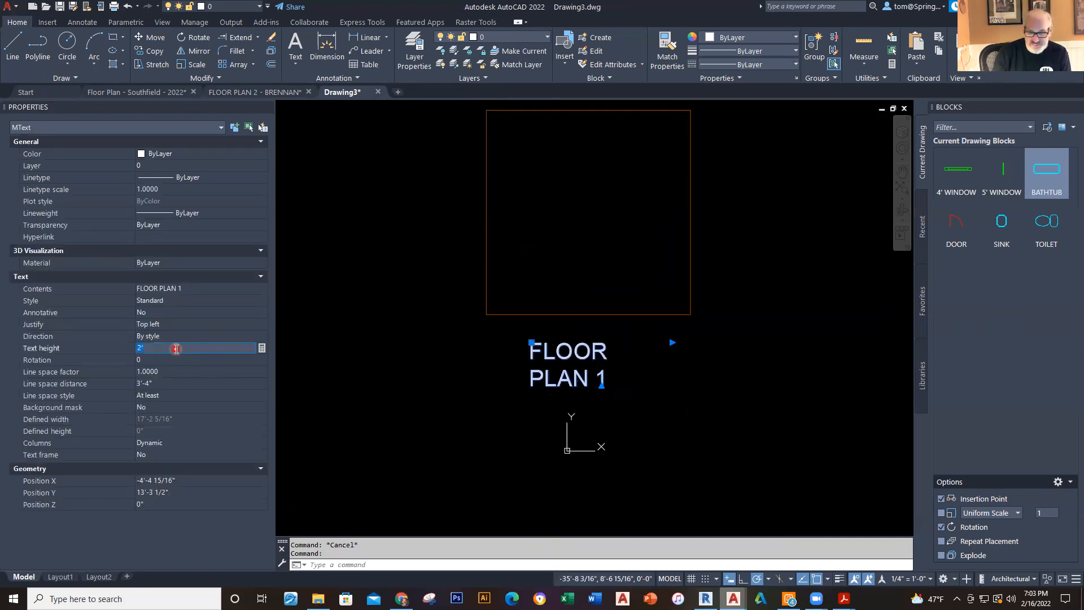
text(6)
key(Tab)
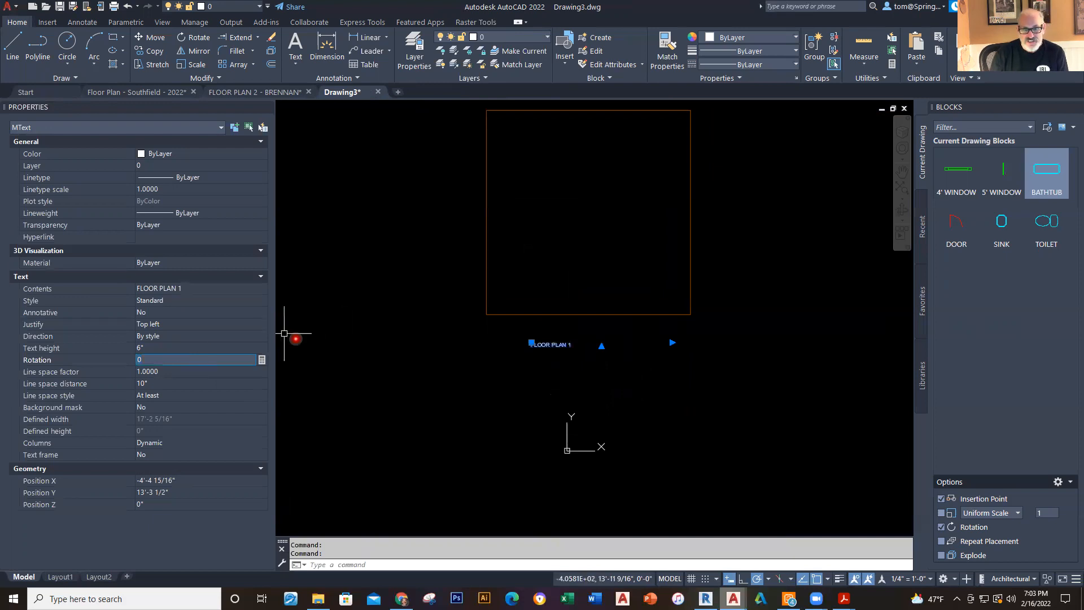
Step: Set the text height of the FLOOR PLAN 1 label to 1'
click(189, 348)
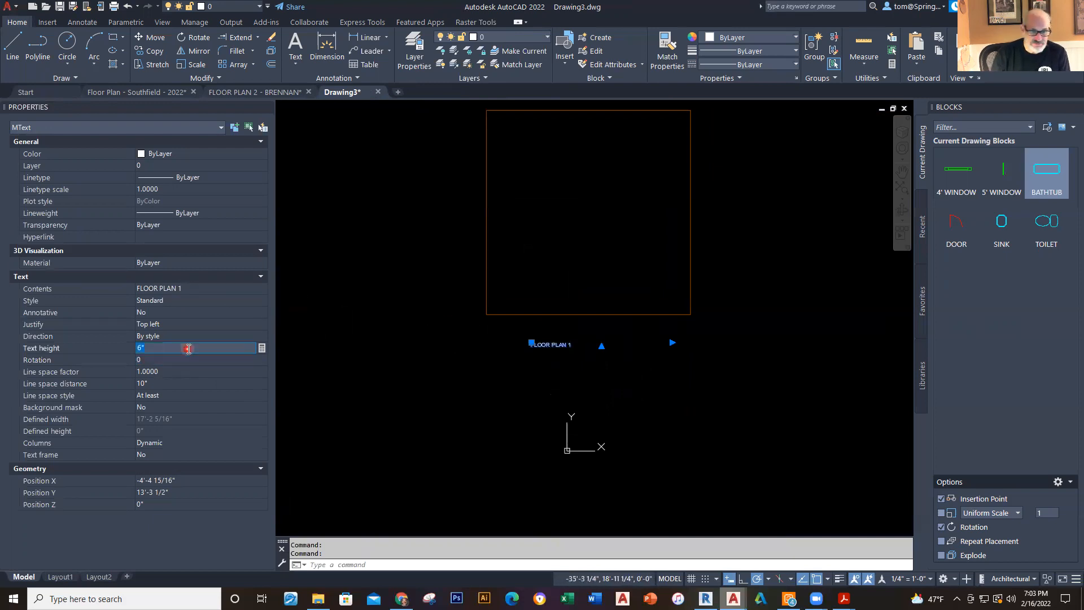
text(1')
key(Return)
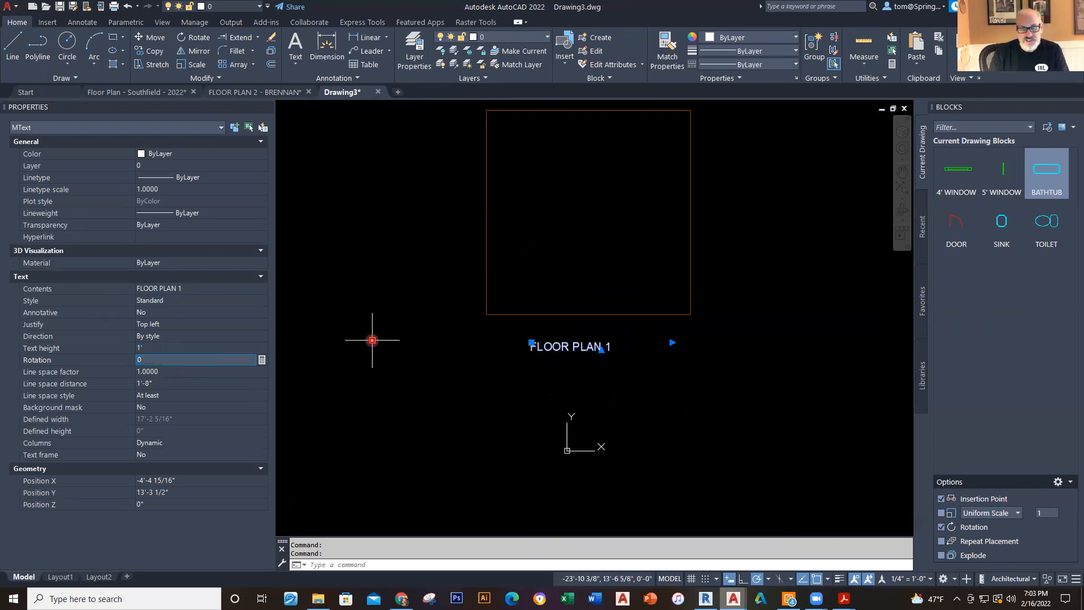
key(Escape)
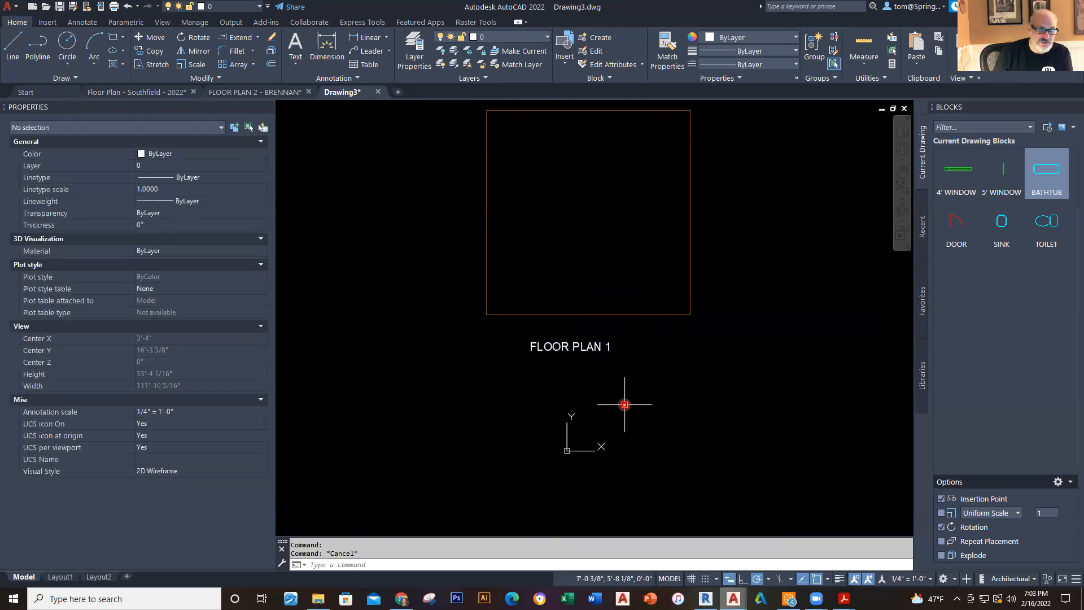
Step: Move the FLOOR PLAN 1 label slightly right and down so it sits roughly centred beneath the square
click(587, 347)
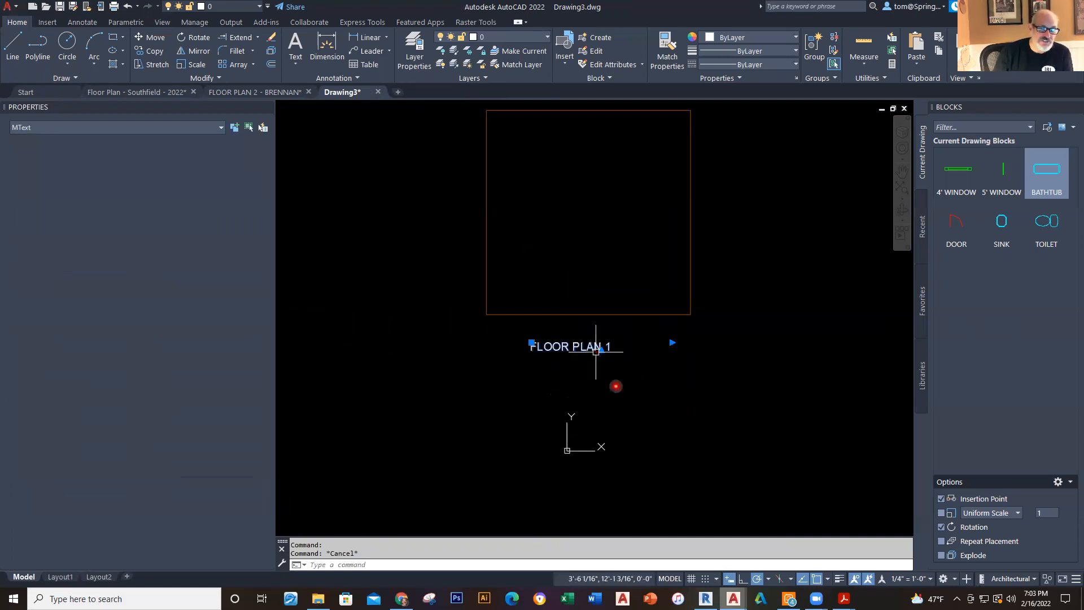
click(532, 342)
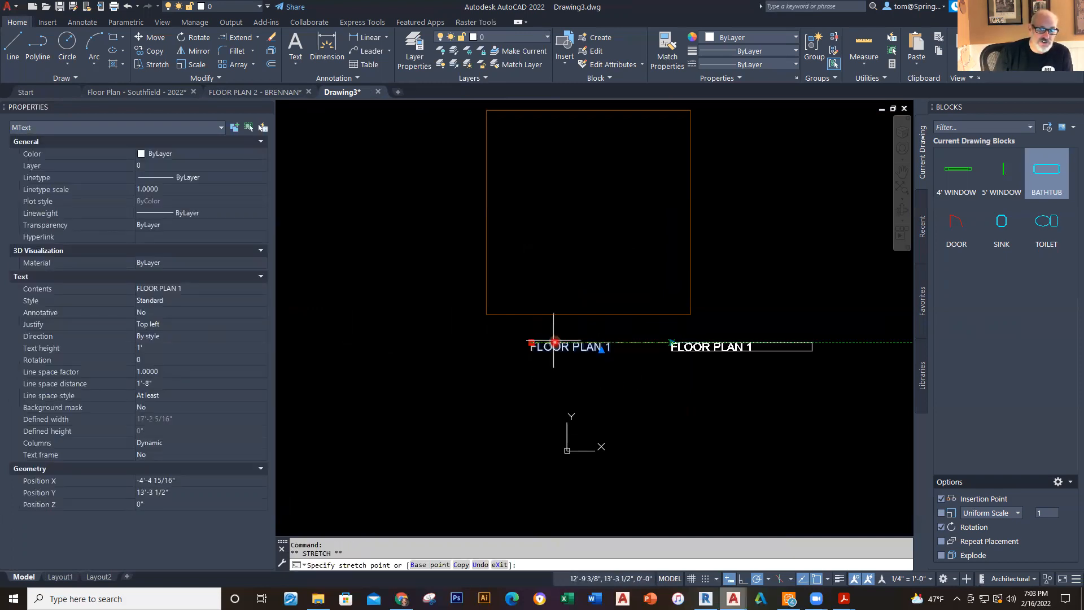
click(553, 372)
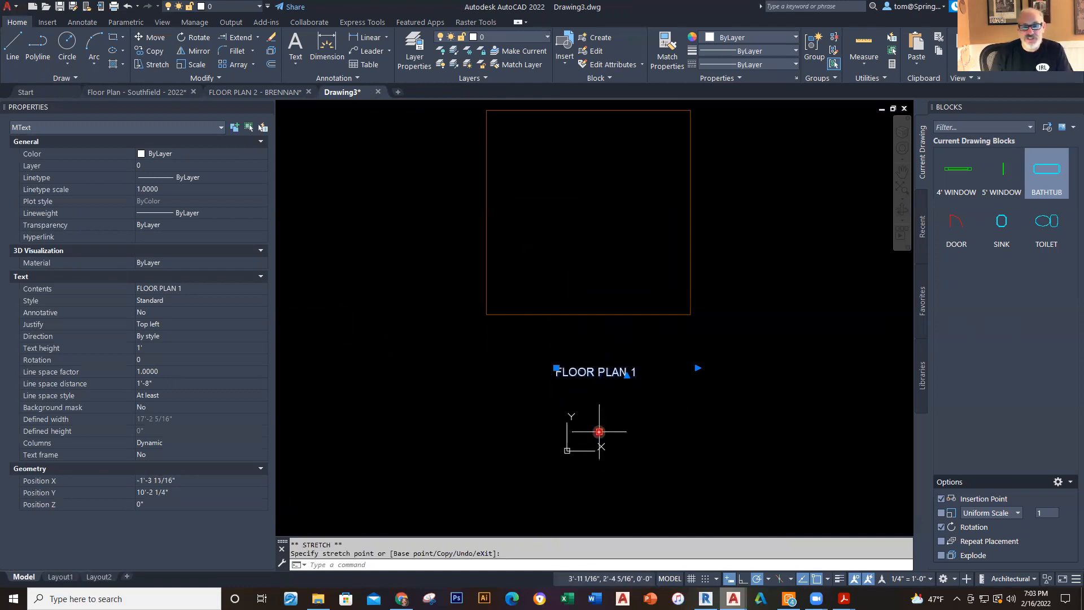
key(Escape)
middle_drag(566, 344, 558, 376)
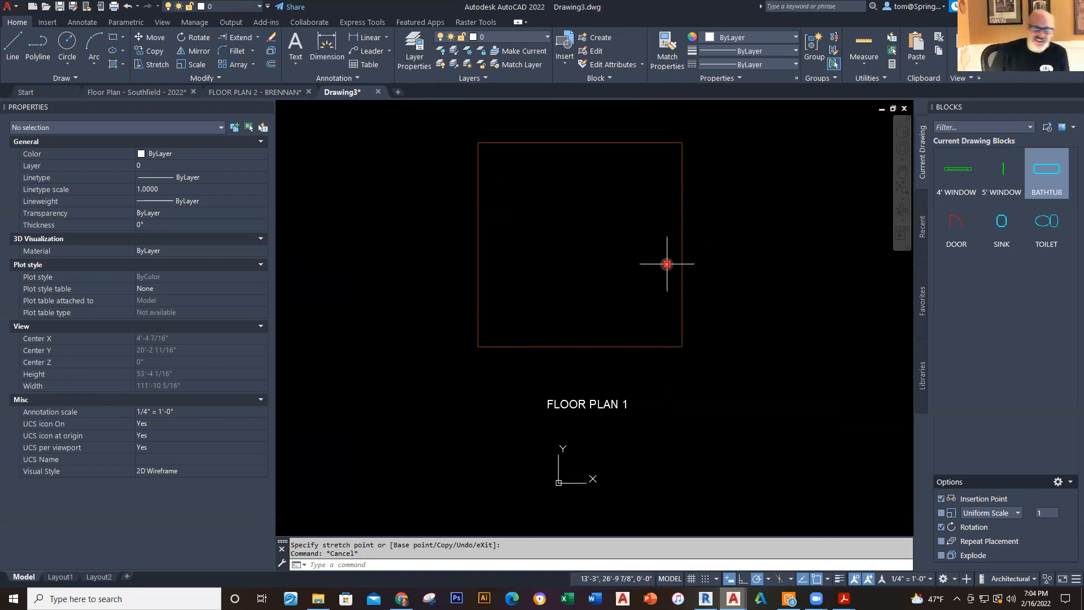
Step: Close Drawing3 without saving its changes and hide the object properties in the FLOOR PLAN 2 - BRENNAN drawing
click(381, 97)
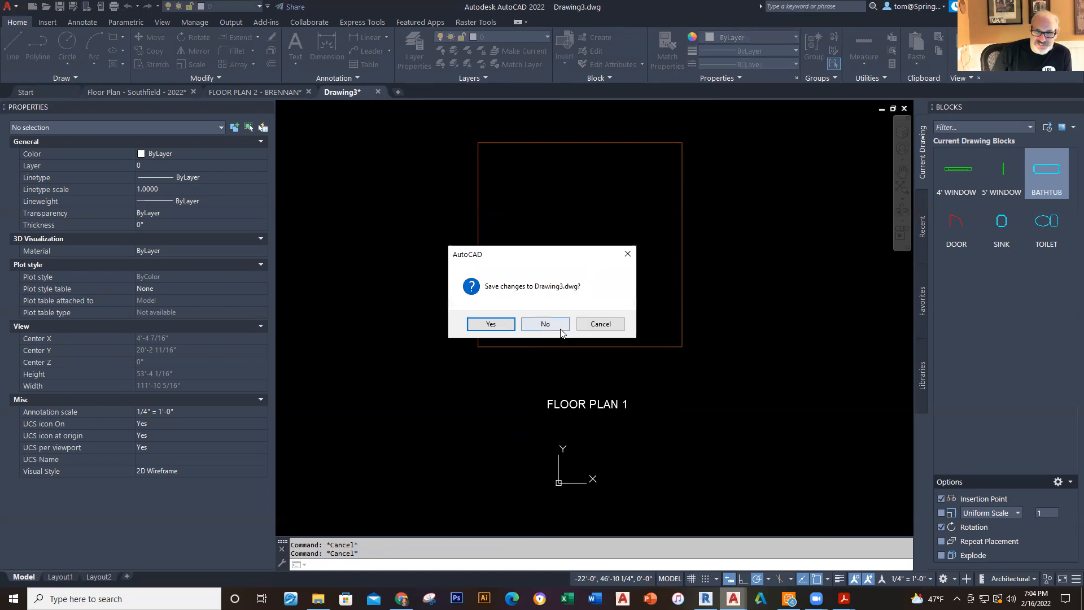
click(535, 325)
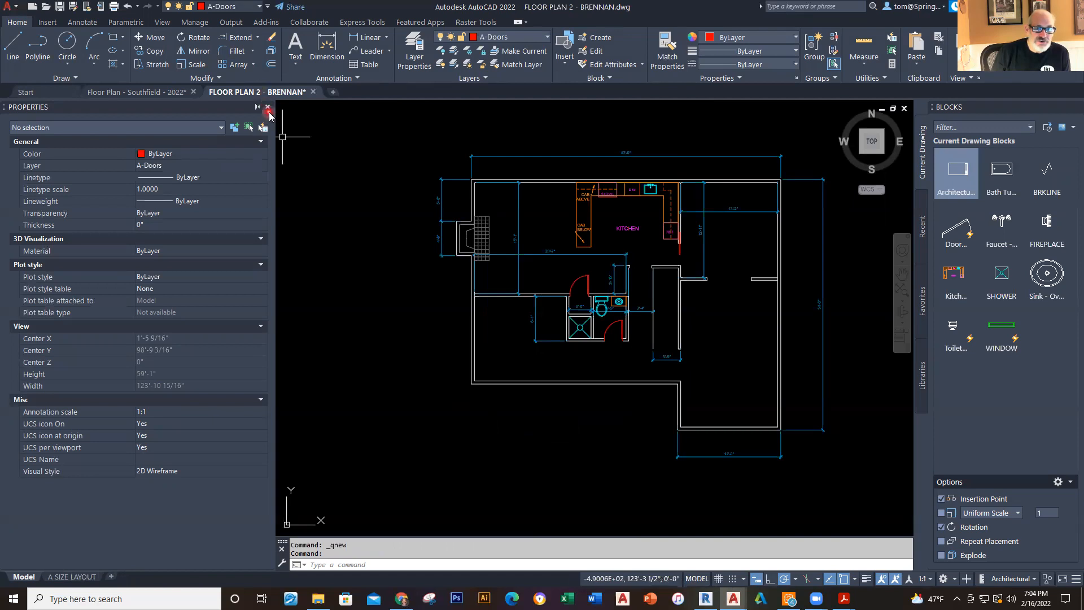
click(268, 108)
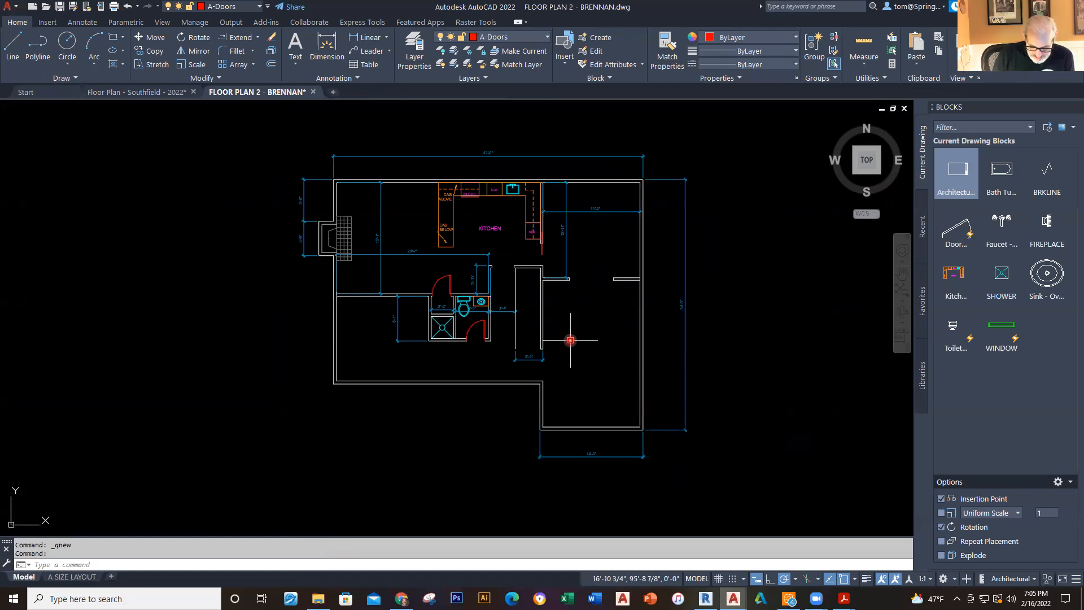
Step: Make Text the current layer in the floor plan drawing
scroll(604, 332, up, 2)
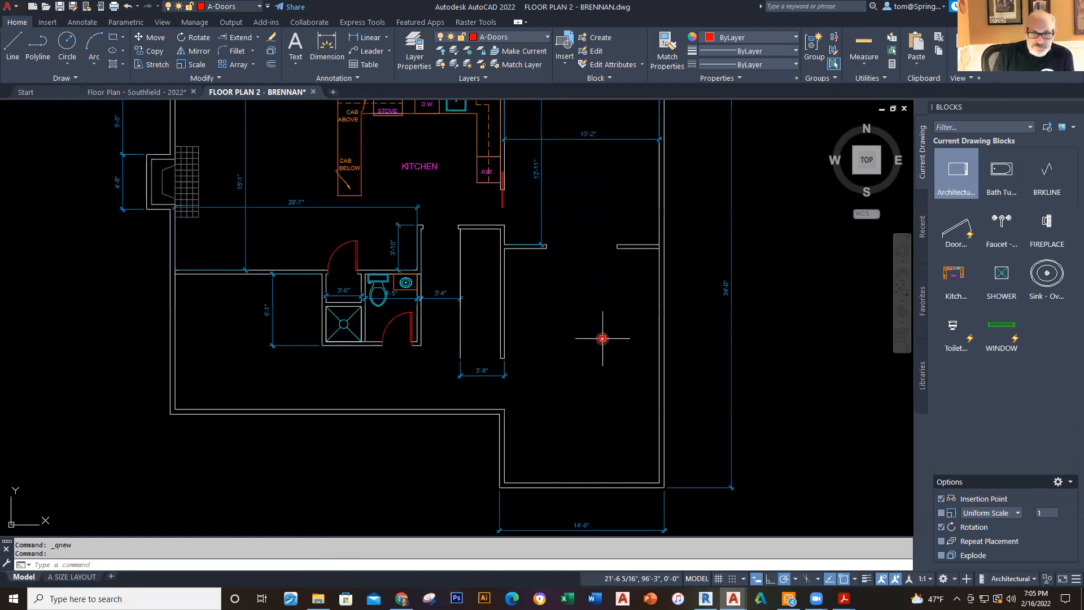
scroll(603, 338, down, 2)
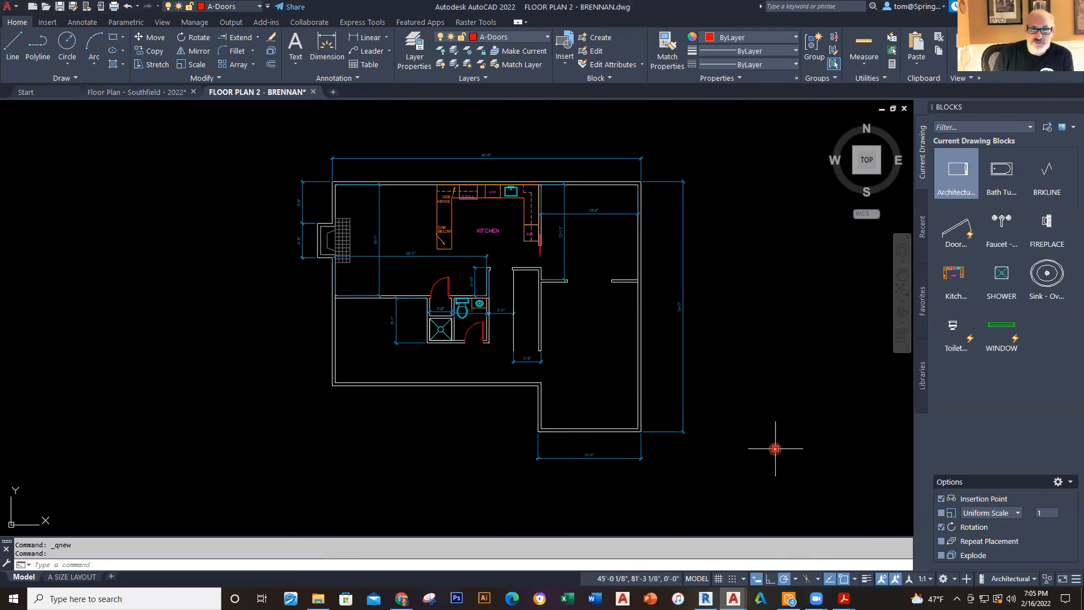
middle_drag(716, 310, 706, 312)
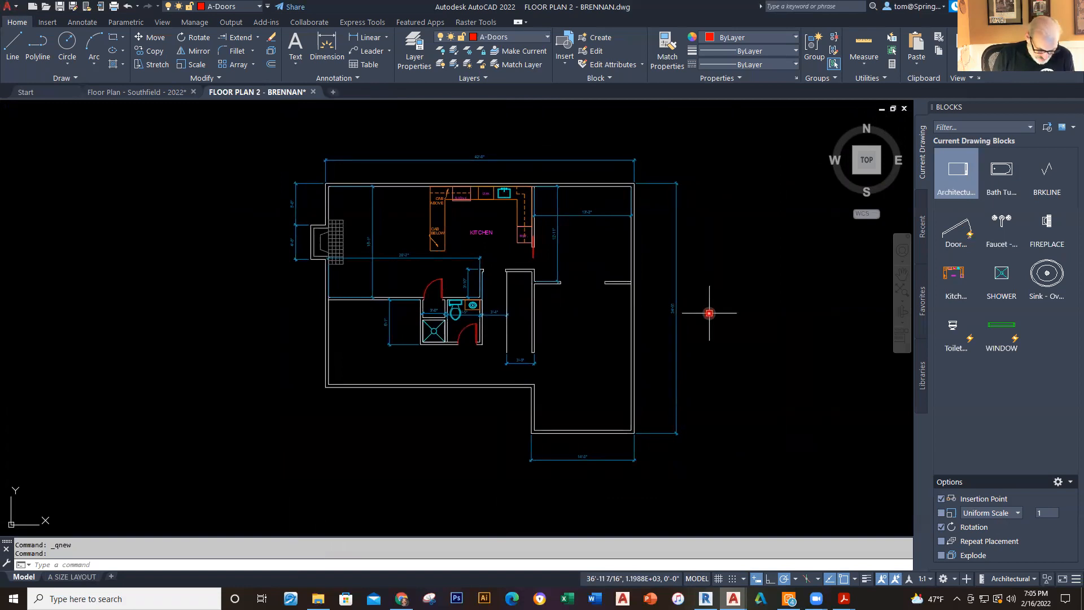
click(545, 39)
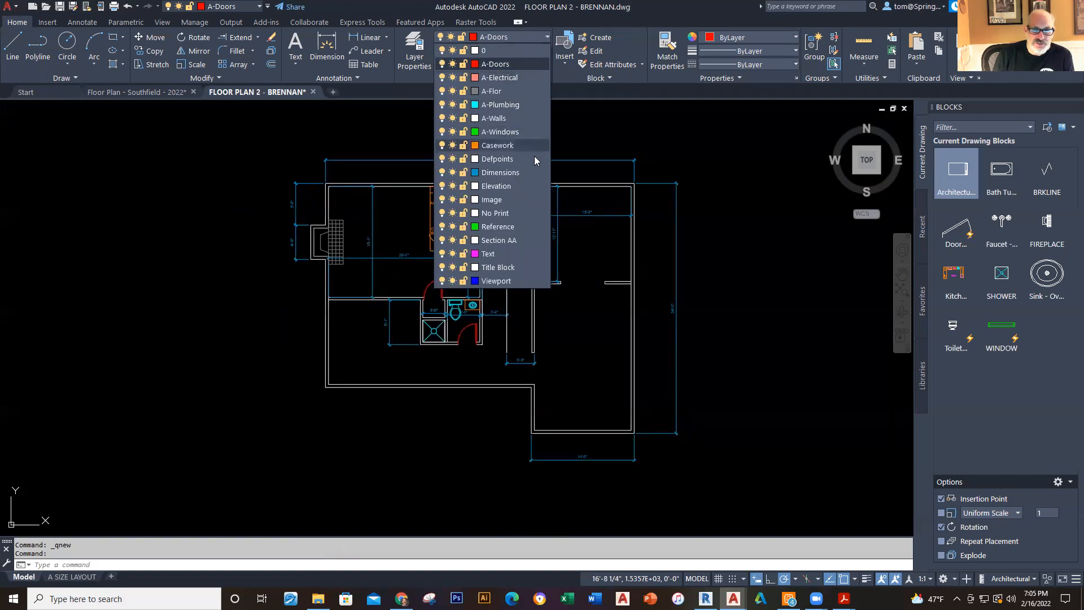
click(510, 257)
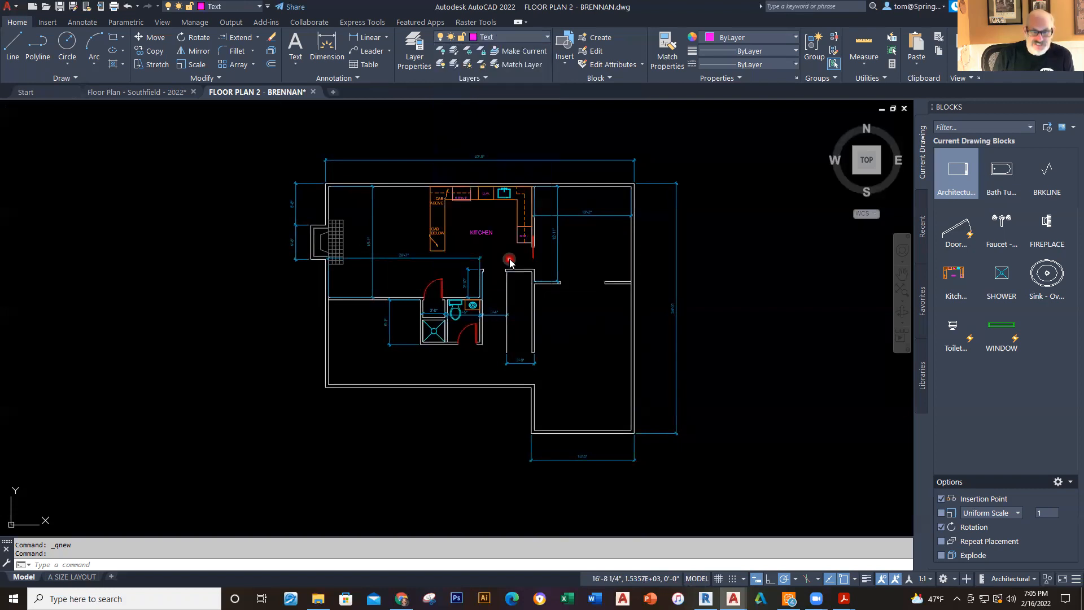
Step: Add the multiline text label LIVING ROOM in the middle of the large room beside the stairwell
click(296, 67)
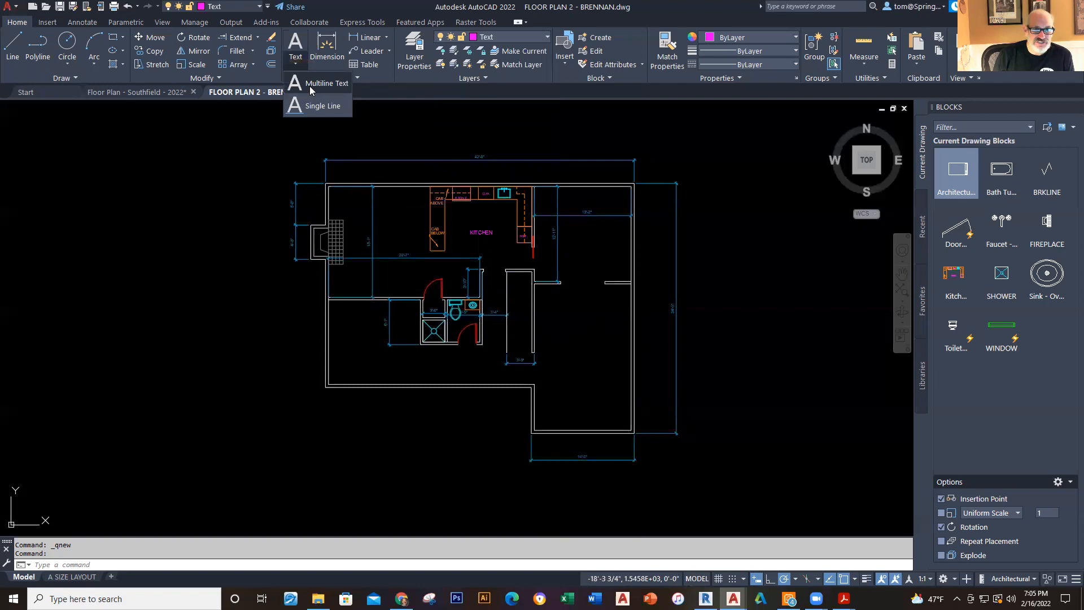
click(310, 83)
scroll(598, 352, up, 4)
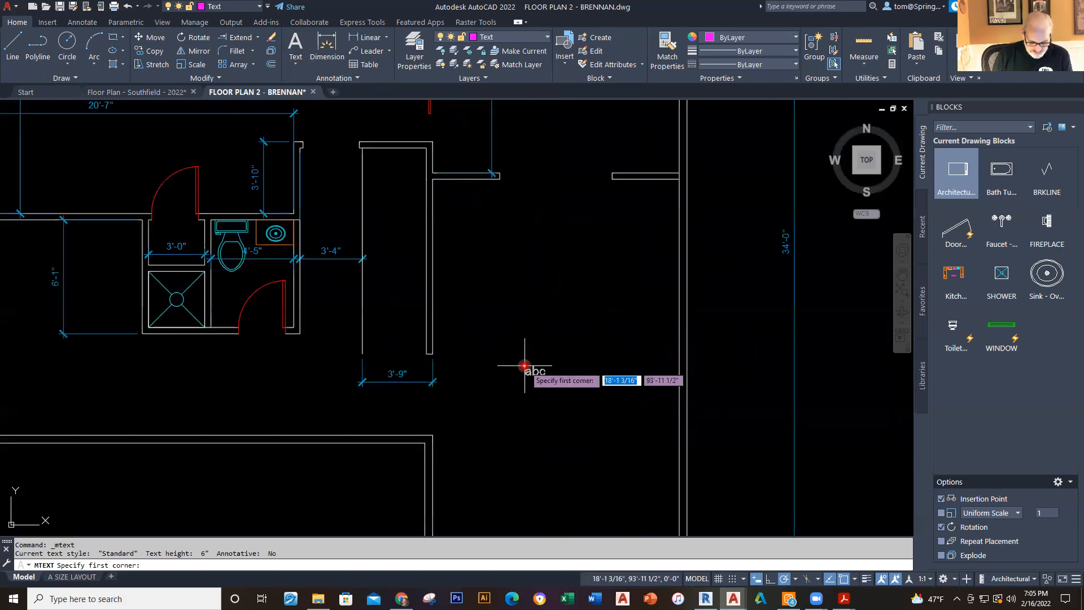
click(576, 306)
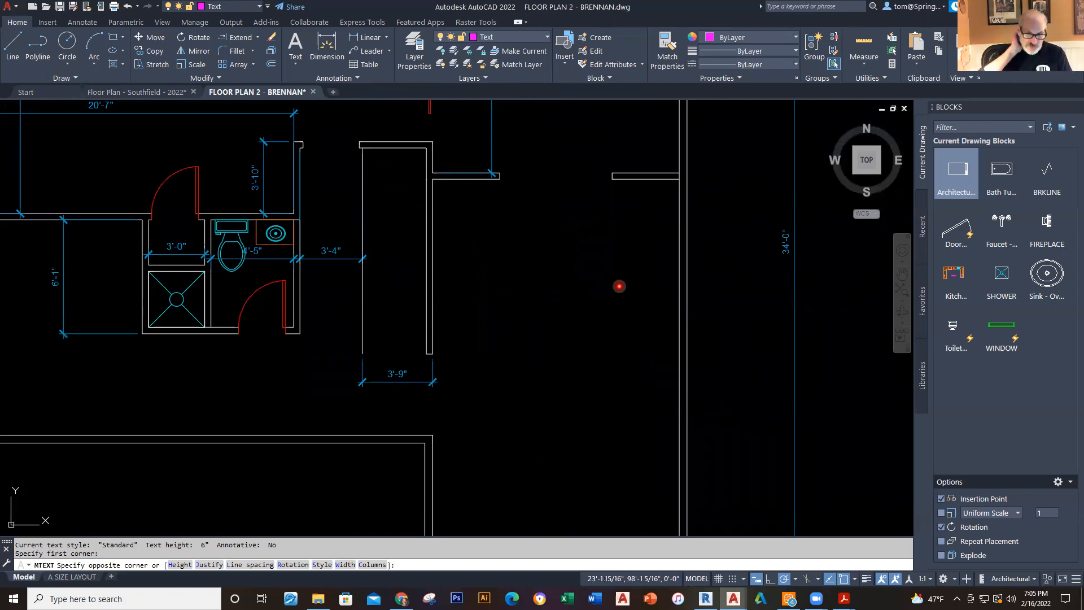
click(619, 287)
text(LIVING )
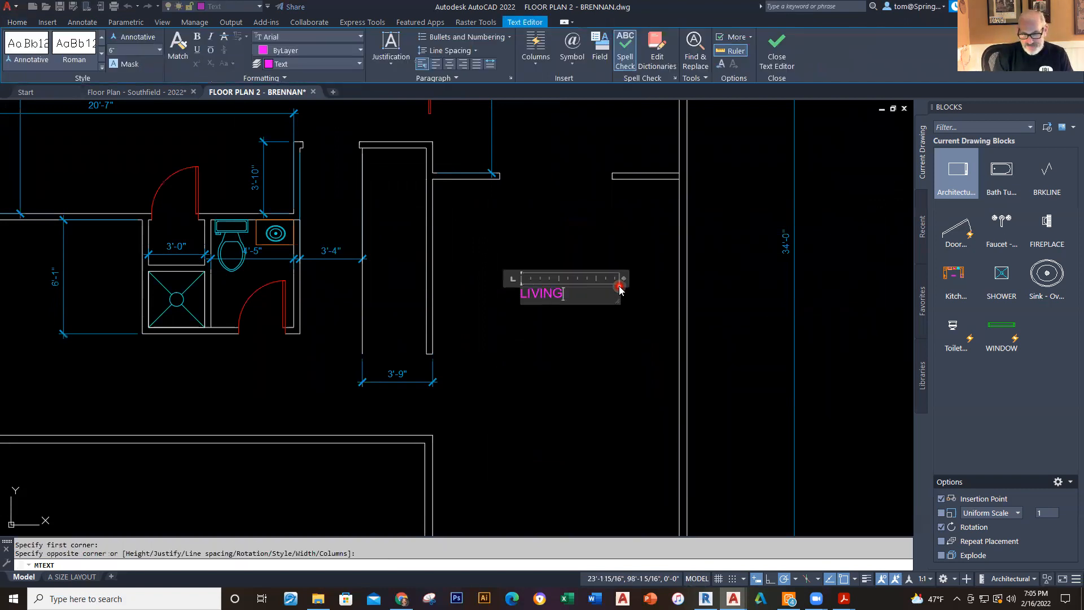
text(ROOM)
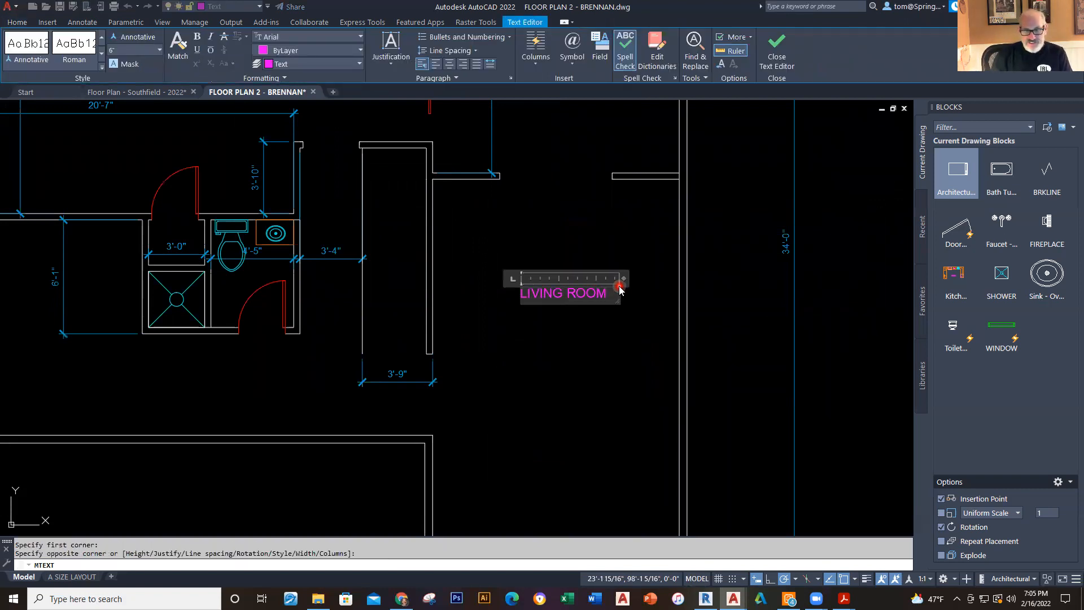
click(597, 339)
key(Escape)
scroll(590, 359, down, 5)
scroll(579, 377, up, 2)
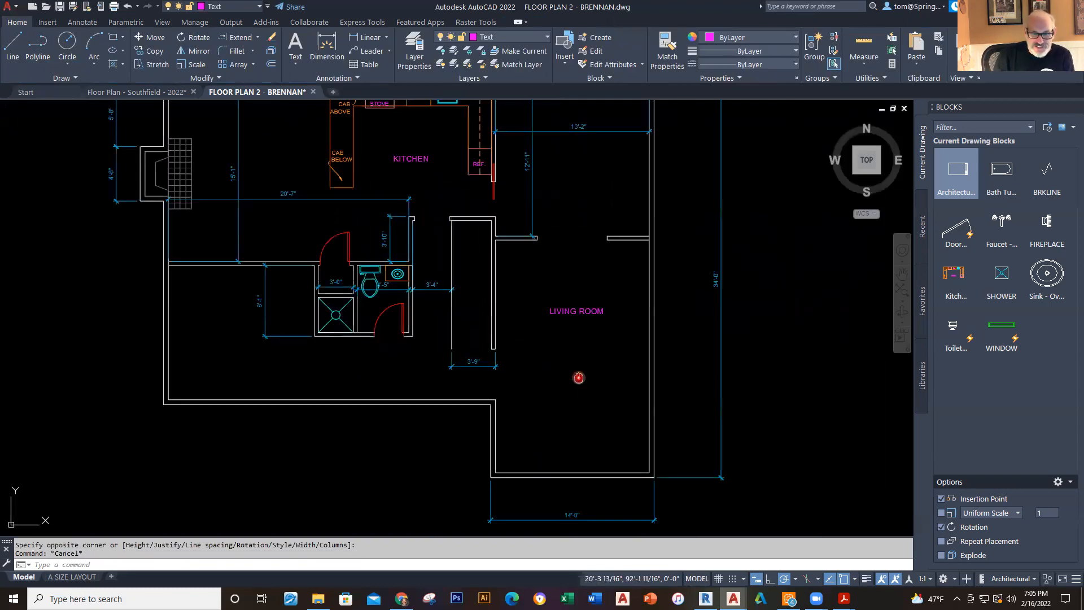
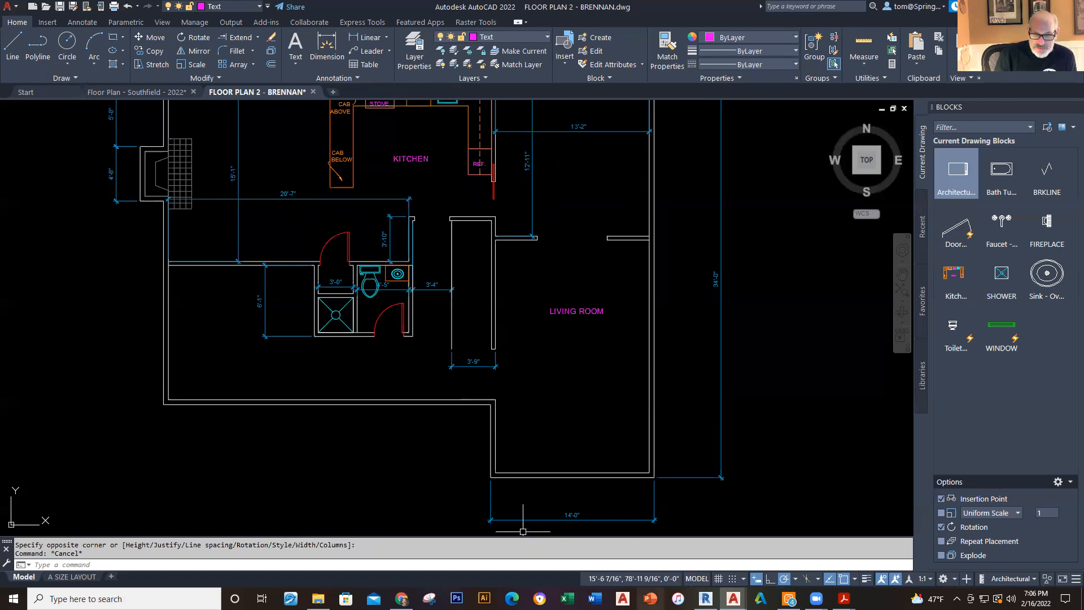
Step: Examine the window sizes and spacing on the living room's lower exterior wall in the Southfield plan, and return to the Brennan plan
scroll(624, 431, up, 3)
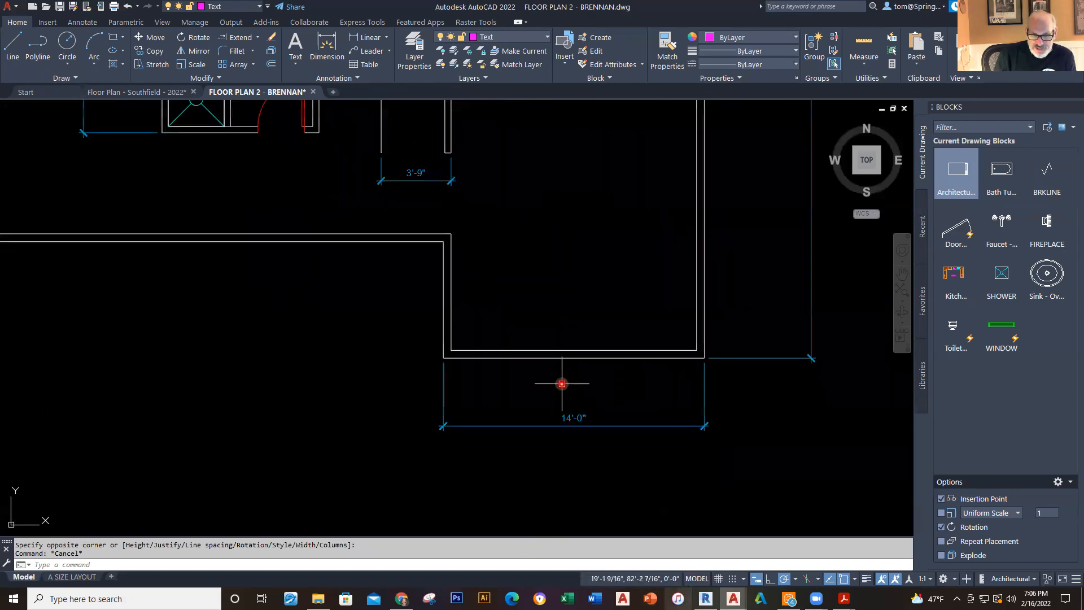
click(165, 92)
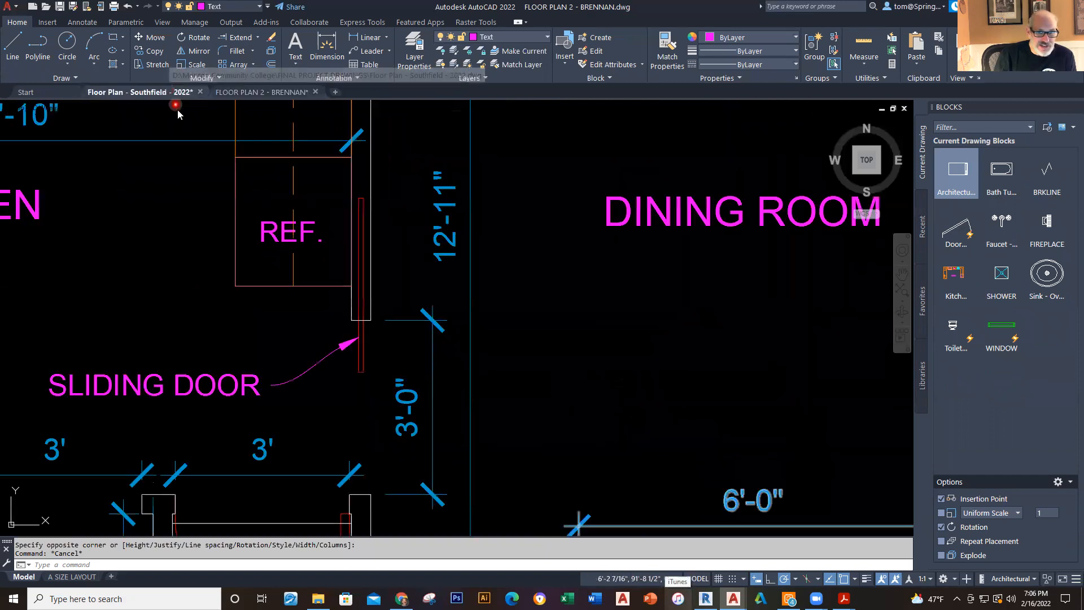
scroll(636, 403, down, 5)
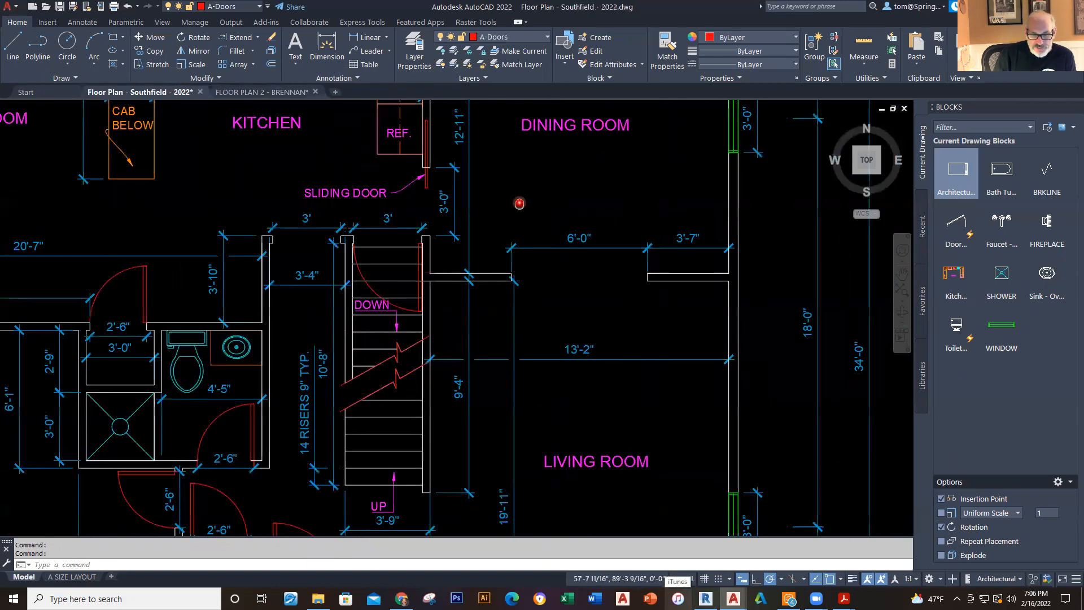
middle_drag(519, 203, 554, 87)
middle_drag(609, 389, 572, 172)
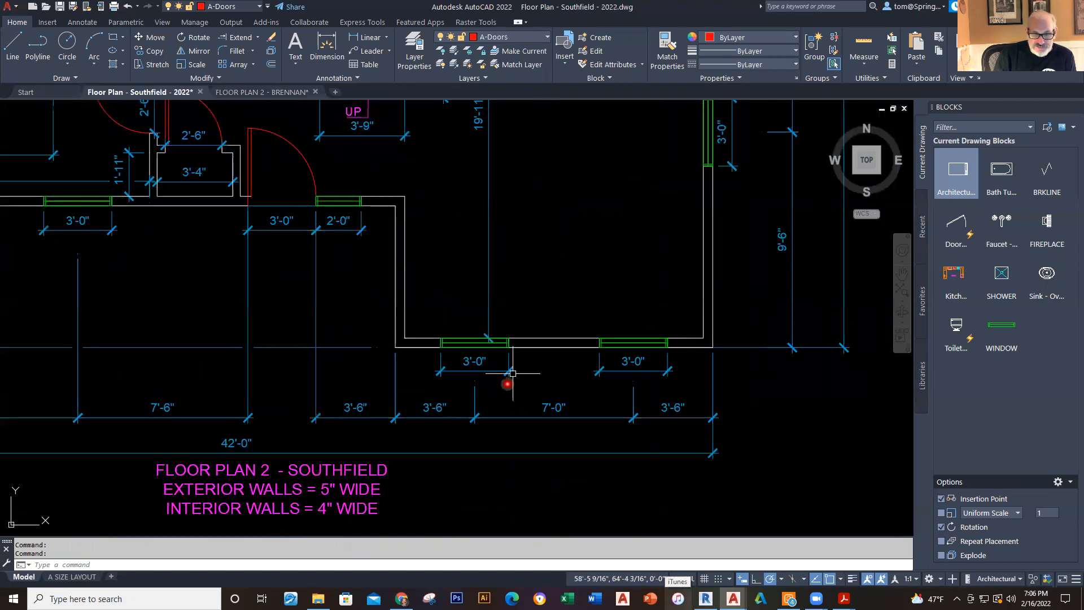
scroll(508, 375, up, 5)
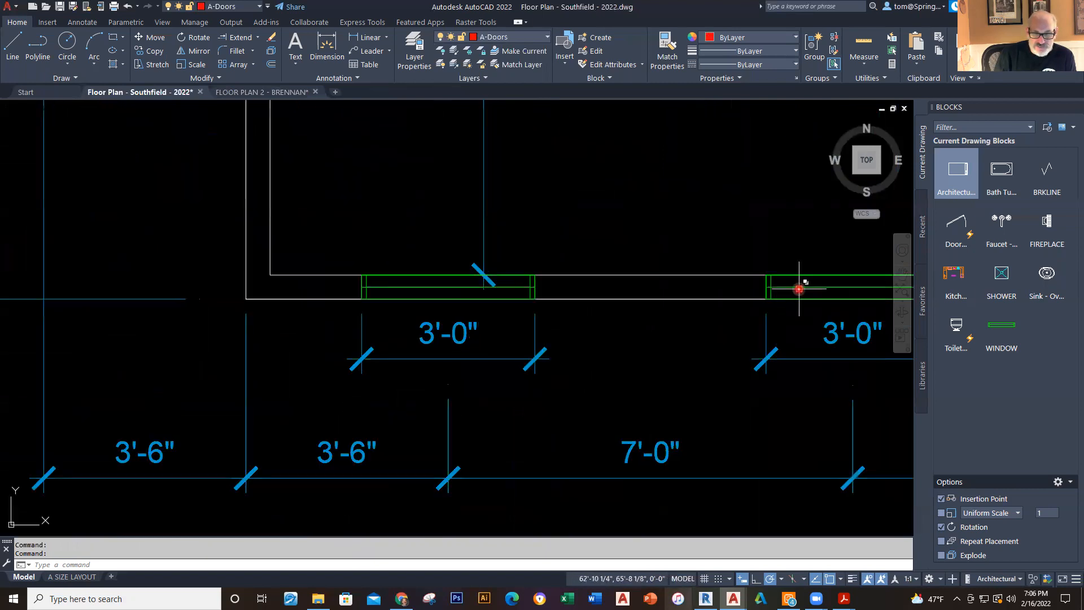
scroll(641, 370, down, 5)
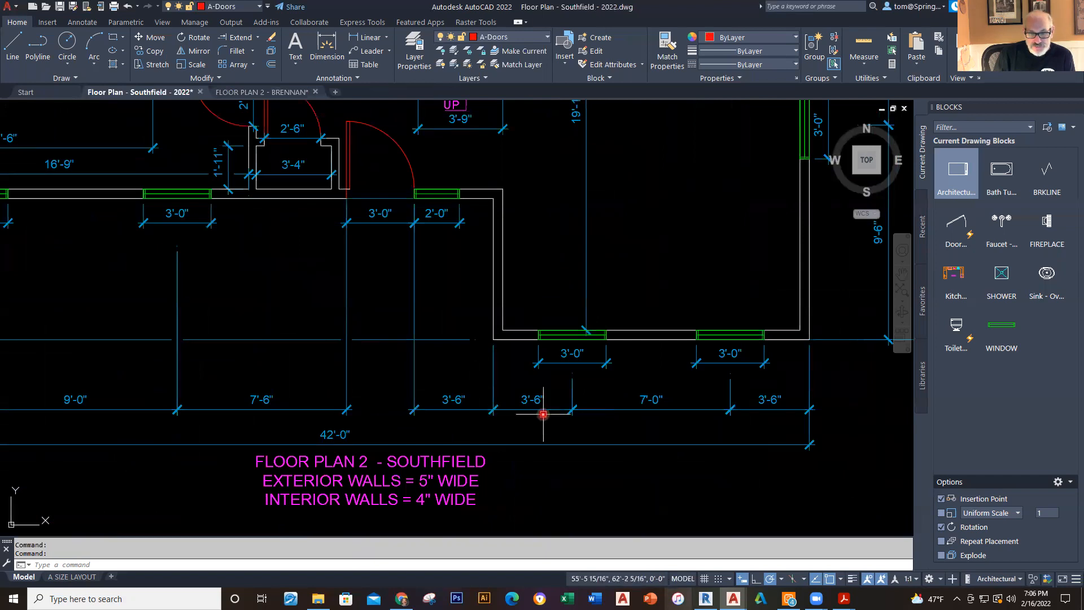
click(571, 334)
key(Escape)
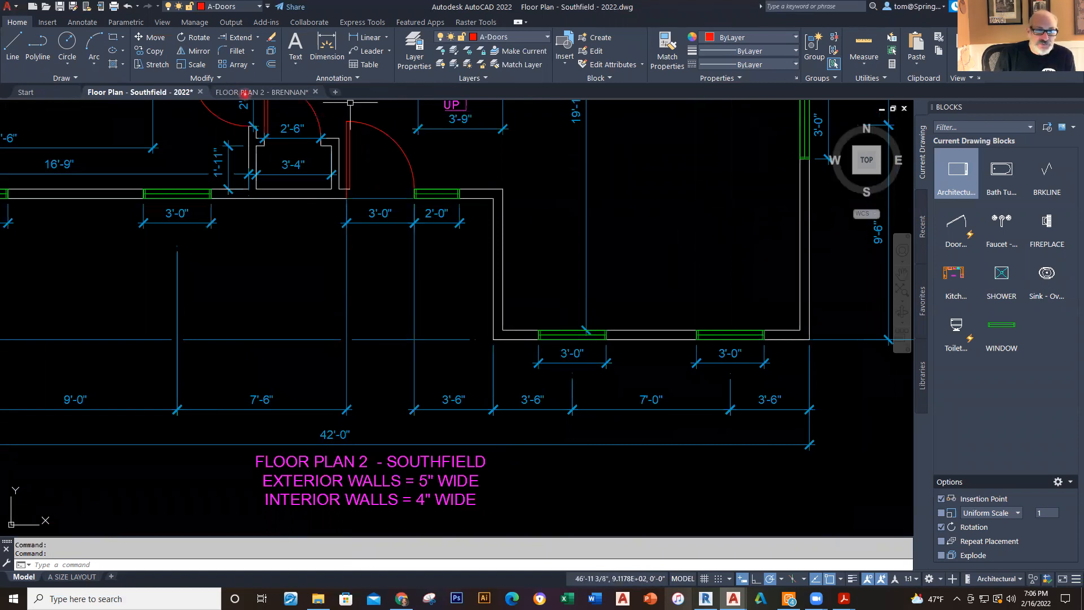
click(289, 91)
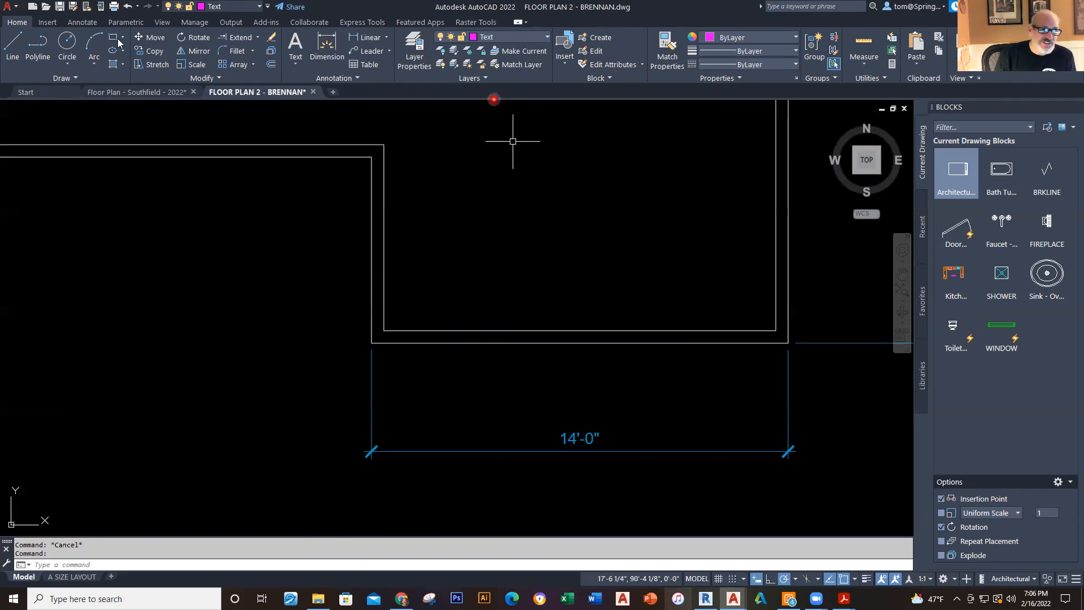
click(19, 50)
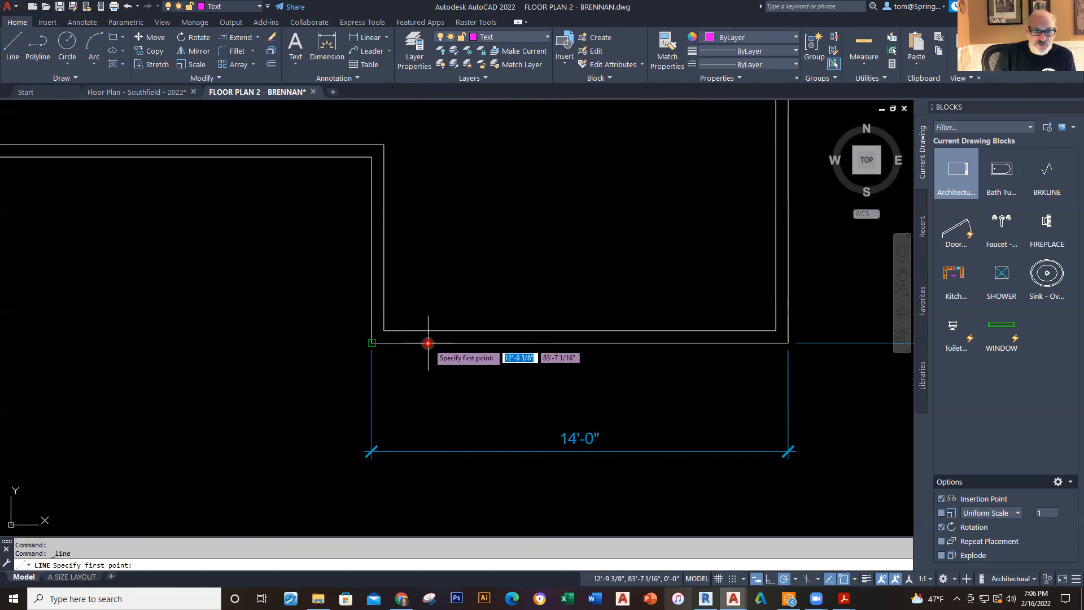
text(3'6)
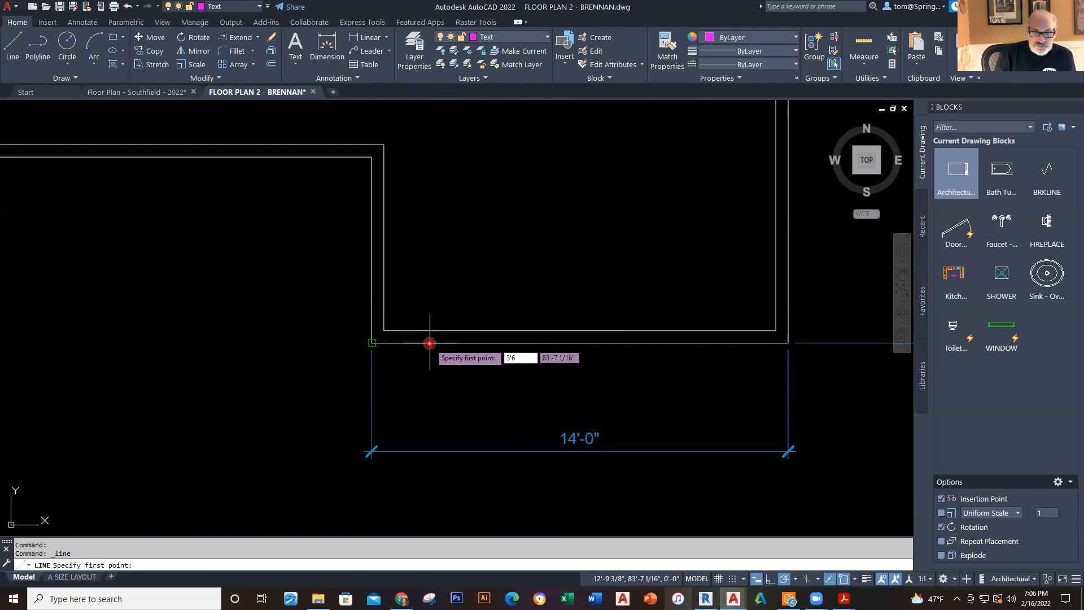
key(Return)
key(Escape)
Step: Draw a vertical guide line up from the living room's lower exterior wall, starting 3'6" from the wall's left outer corner
right_click(495, 223)
click(538, 230)
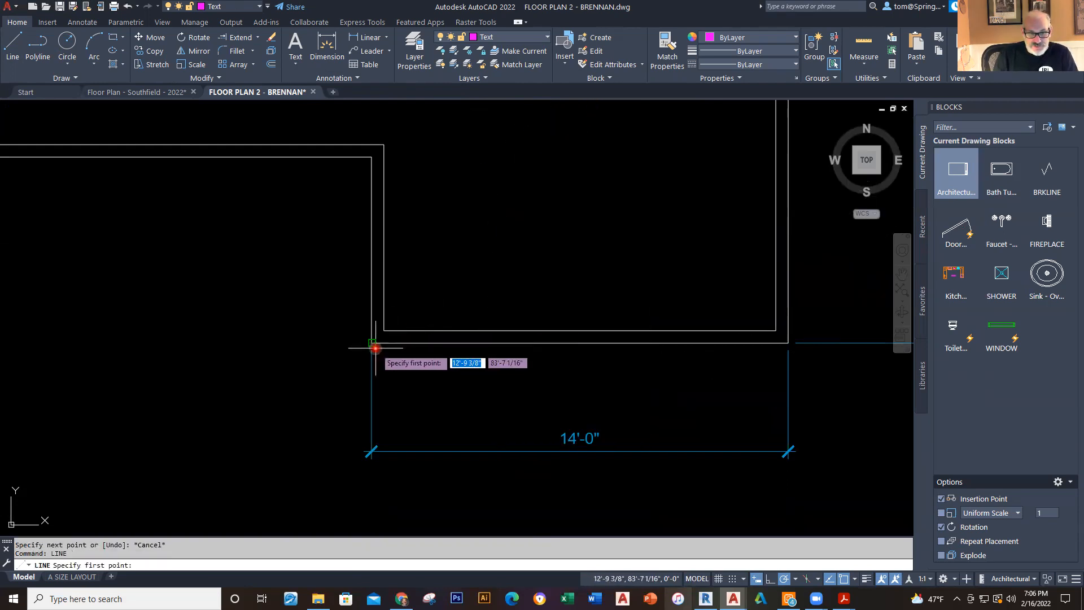
text(3'6)
key(Return)
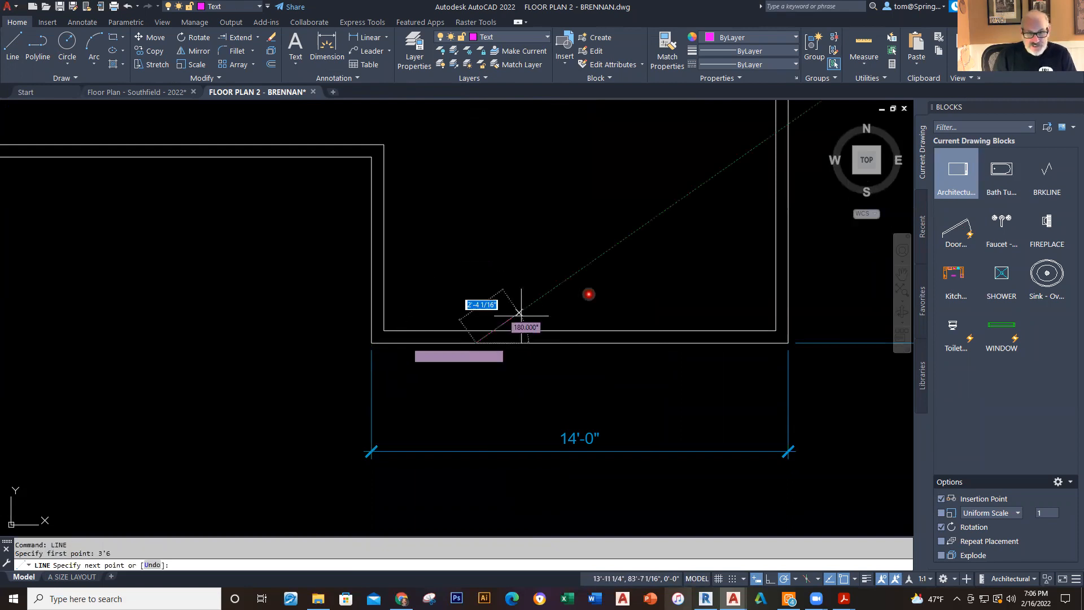
click(477, 249)
key(Escape)
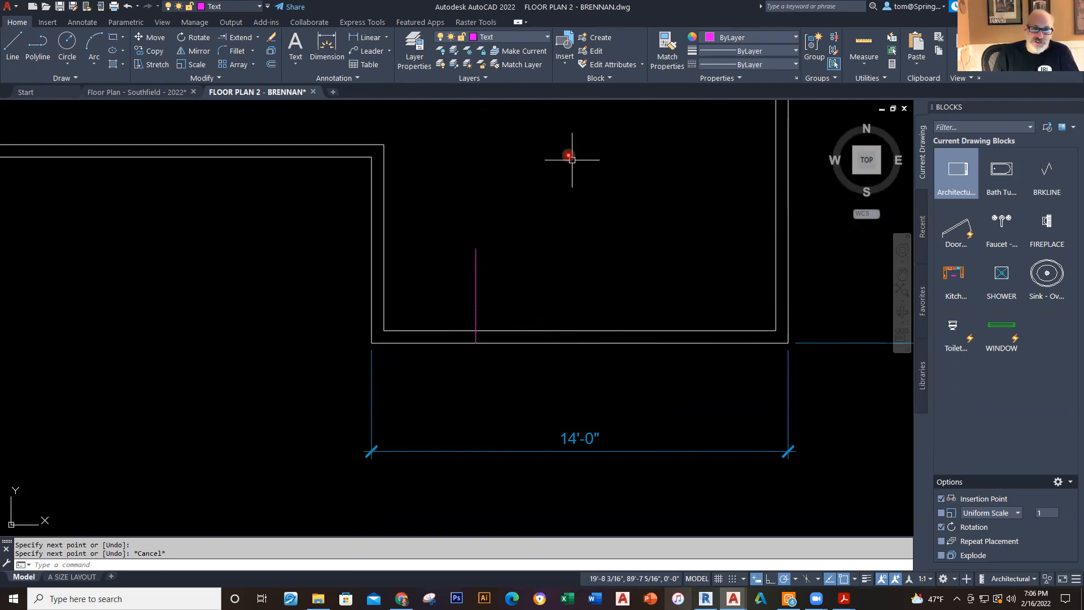
Step: Make A-Windows the current layer and insert the WINDOW block unrotated in the lower wall, at the base of the guide line
click(547, 37)
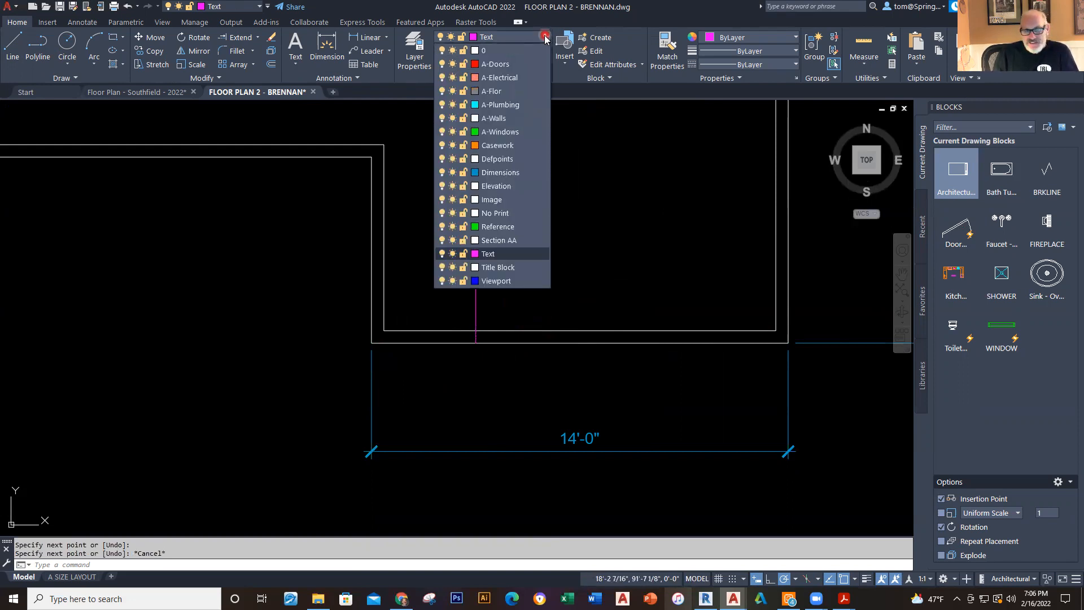
click(518, 132)
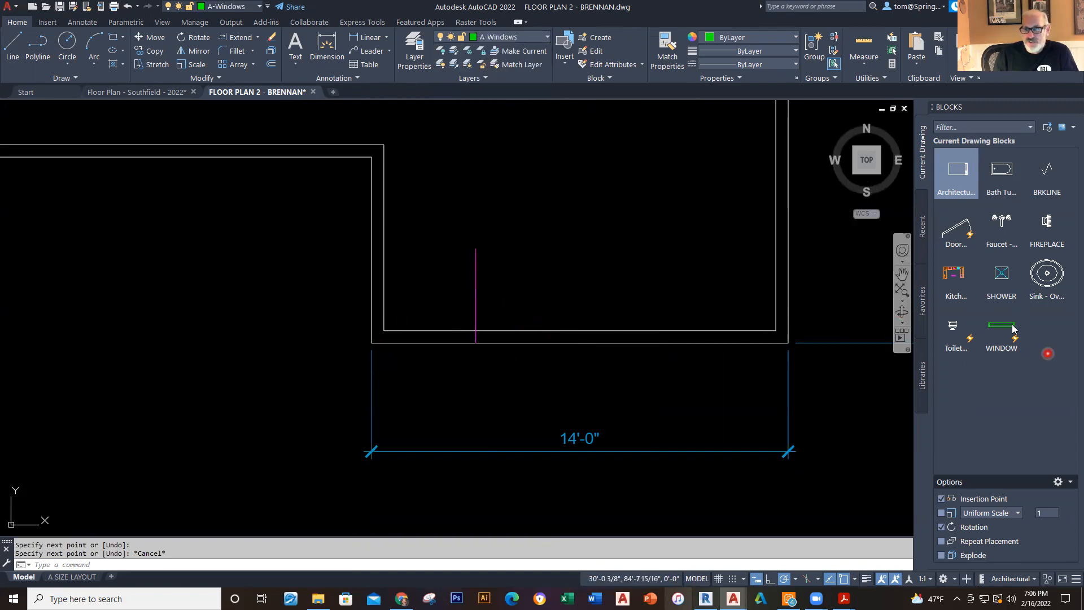
click(1003, 329)
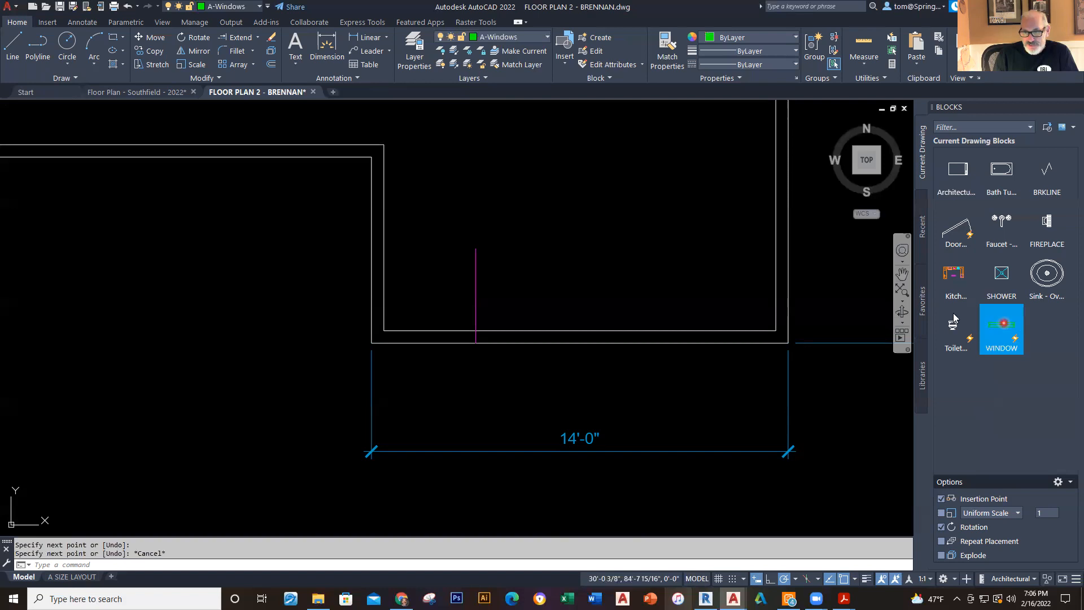
scroll(492, 356, up, 4)
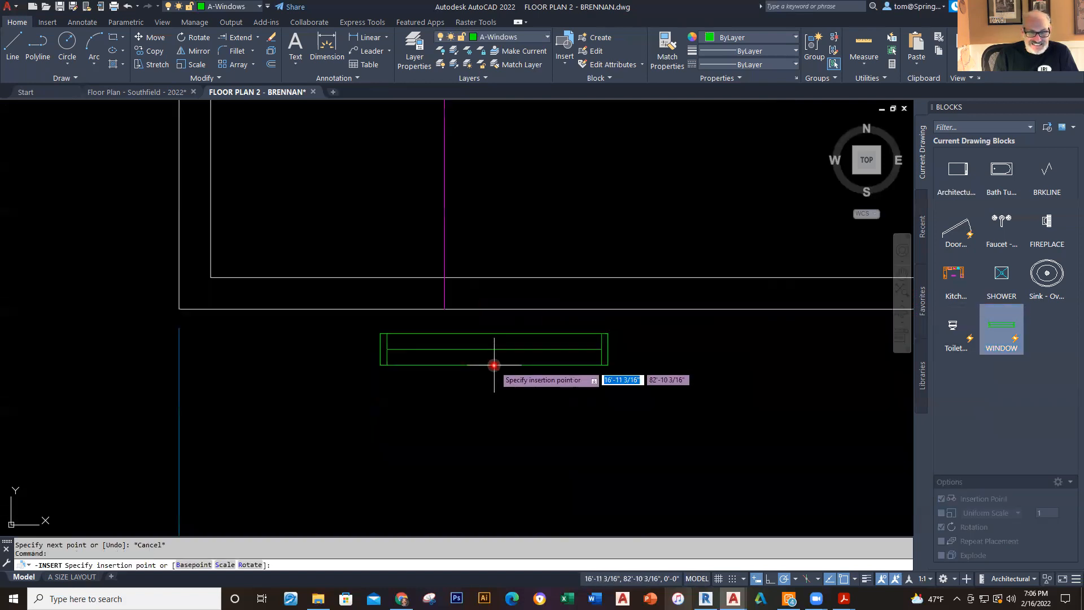
click(445, 308)
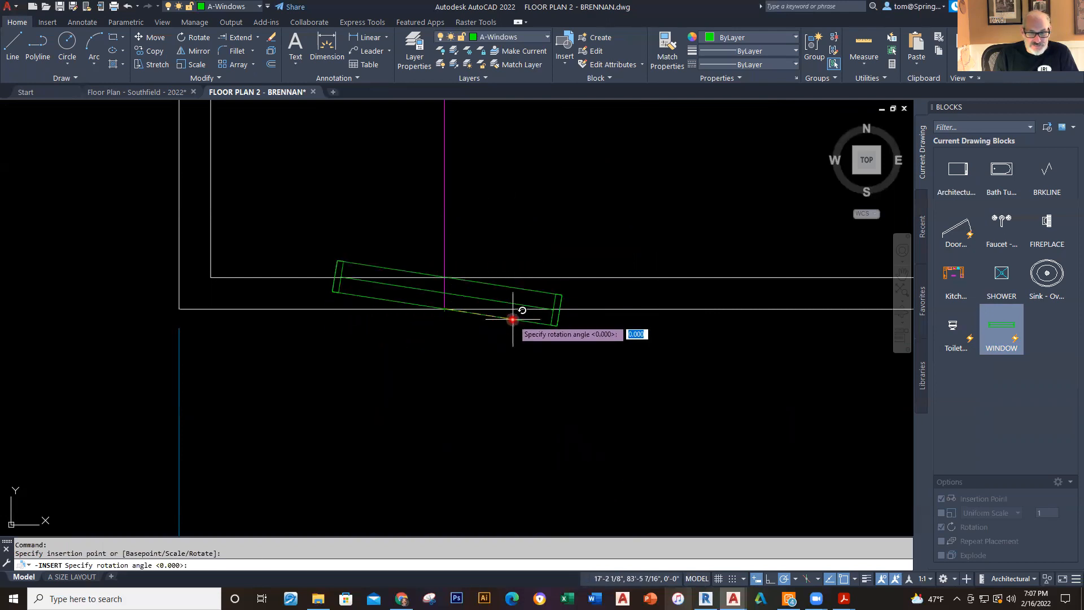
key(Escape)
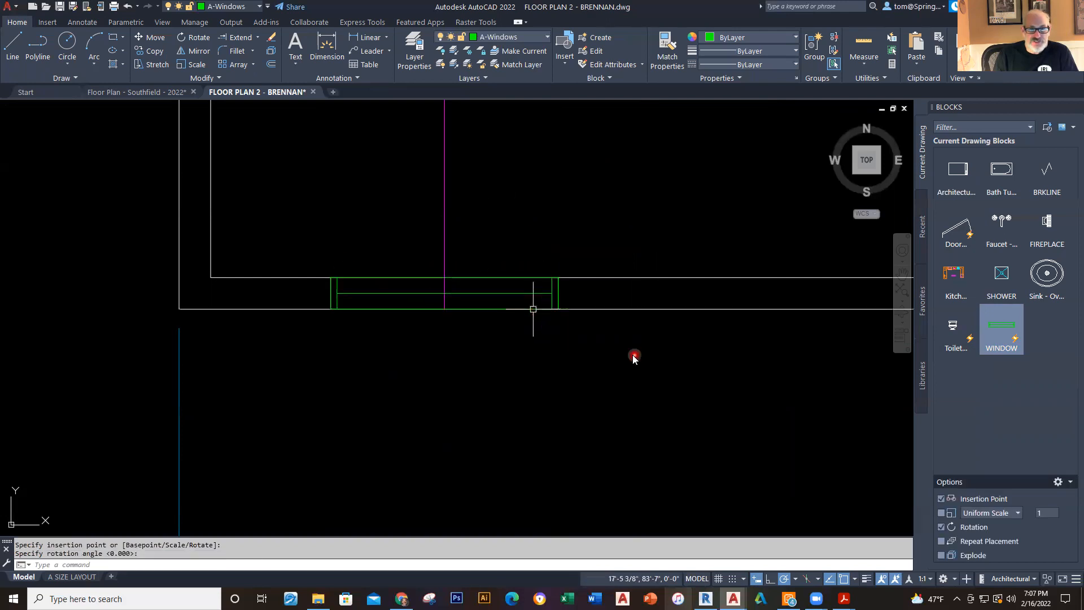
click(506, 293)
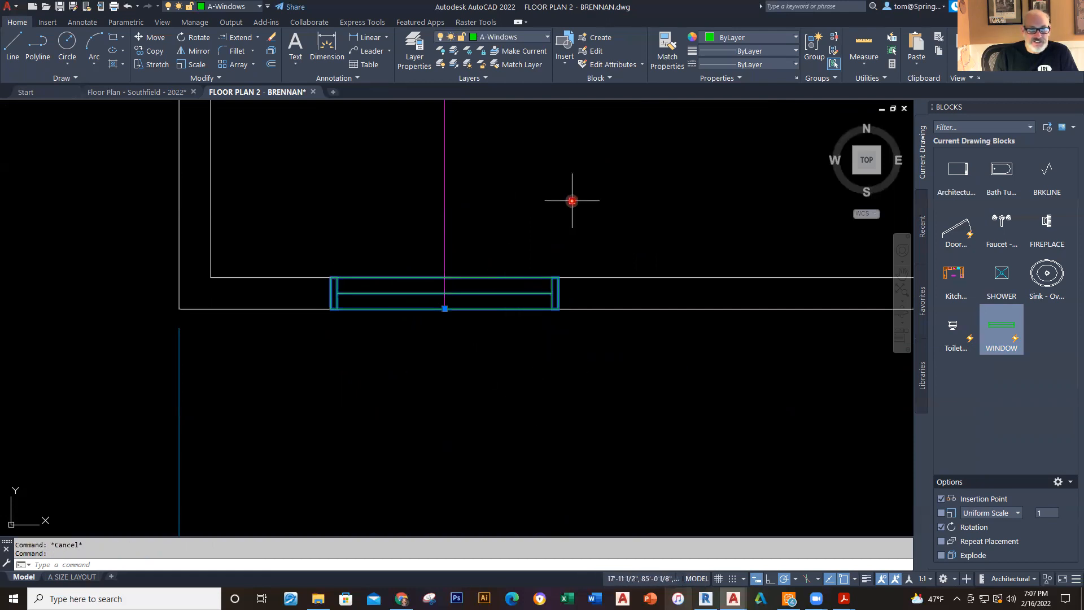
Step: Check the width of the inserted window with a temporary linear dimension between its two upper corners, without placing it
key(Escape)
click(358, 38)
click(328, 278)
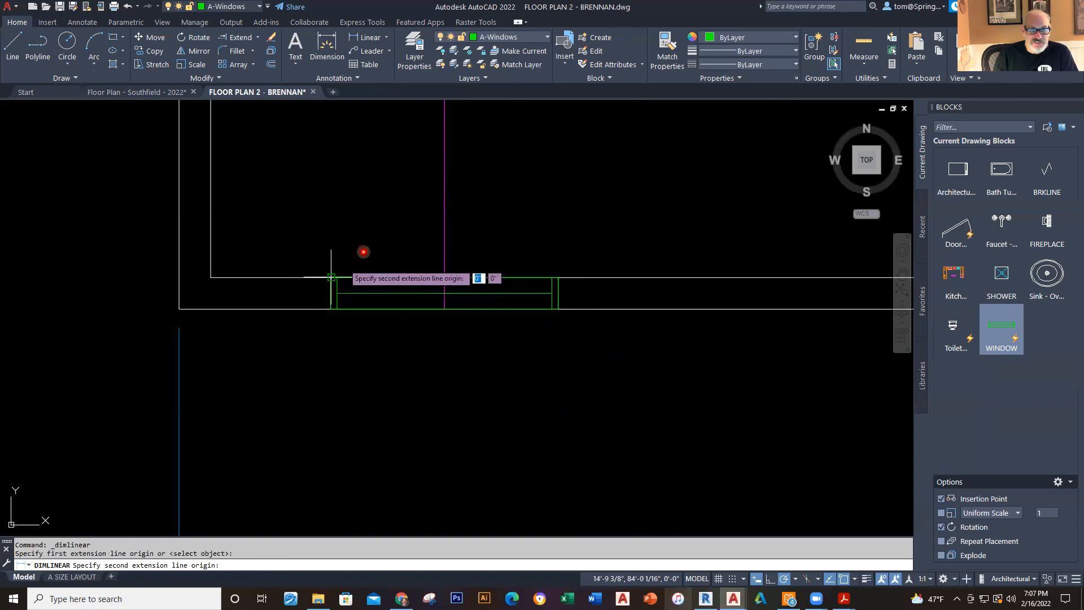
click(563, 278)
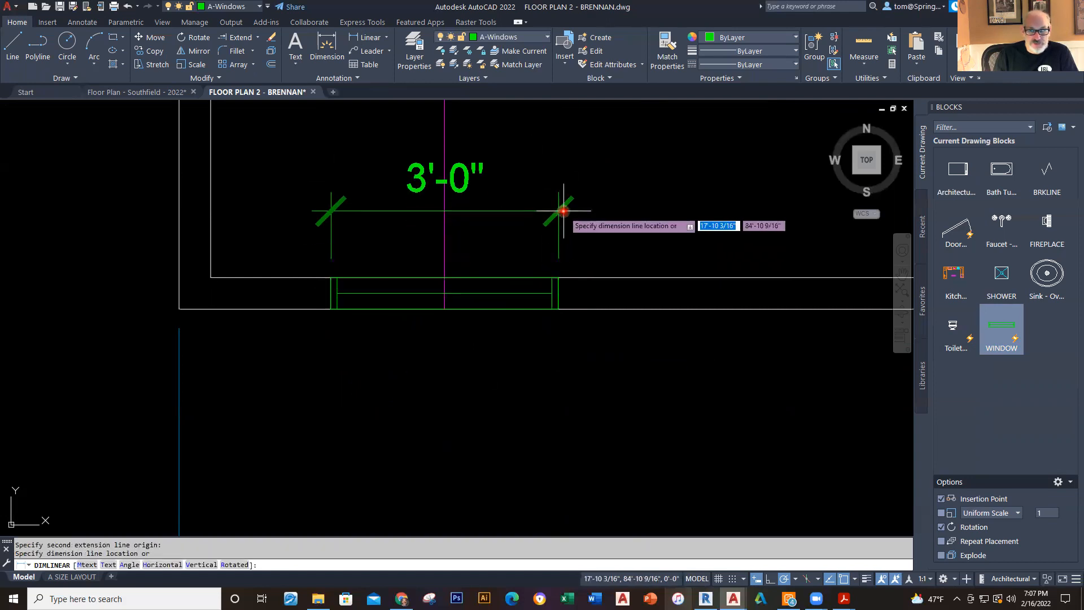
key(Escape)
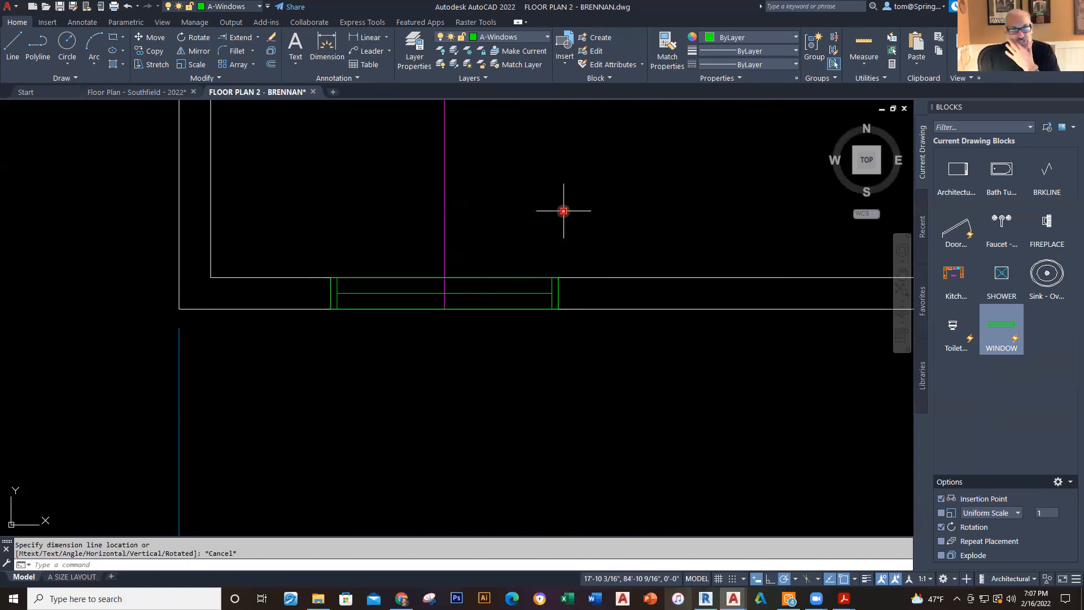
Step: Mirror the window about a vertical line through the midpoint of the living room's lower wall, keeping the original
scroll(563, 211, down, 4)
middle_drag(595, 239, 457, 310)
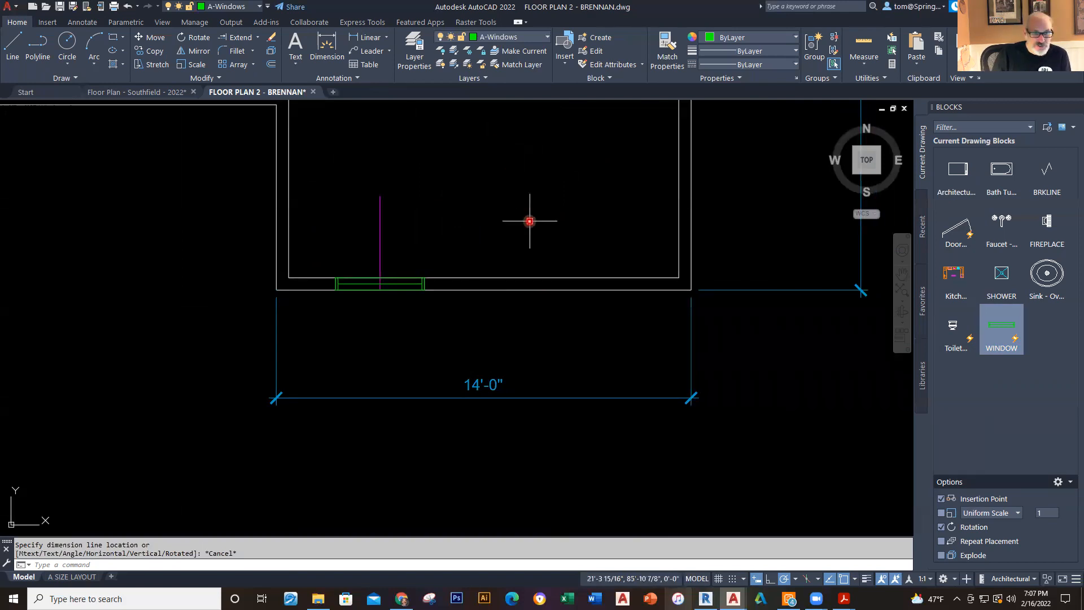
click(195, 54)
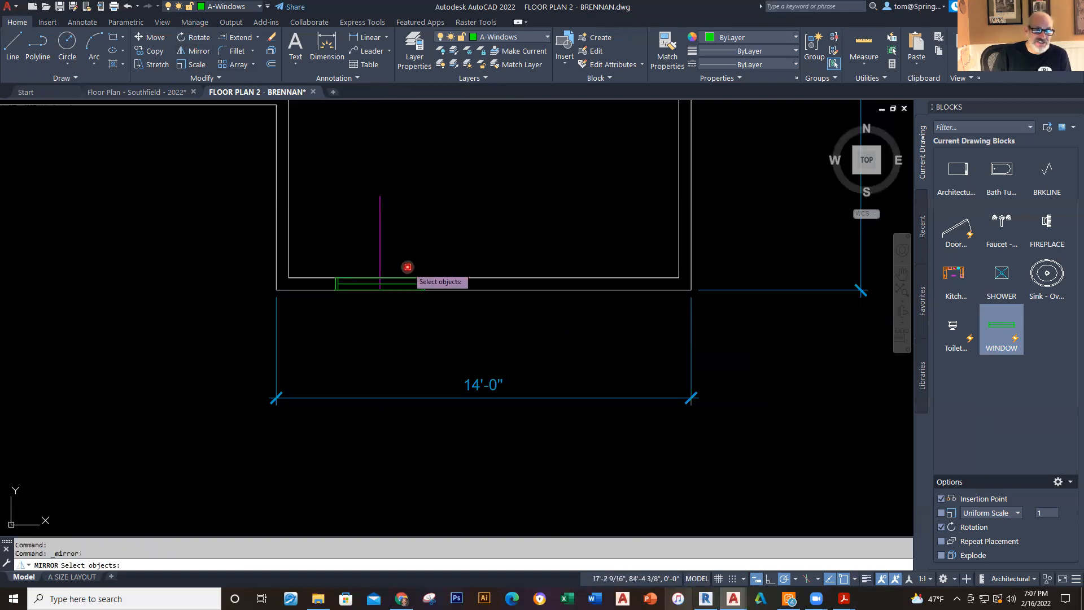
click(397, 285)
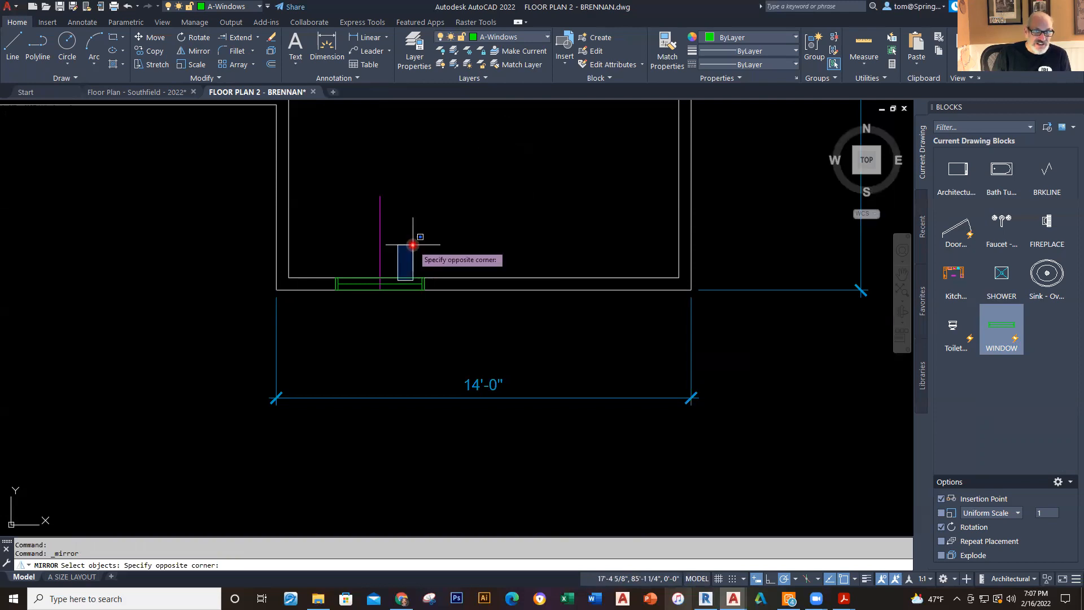
click(406, 277)
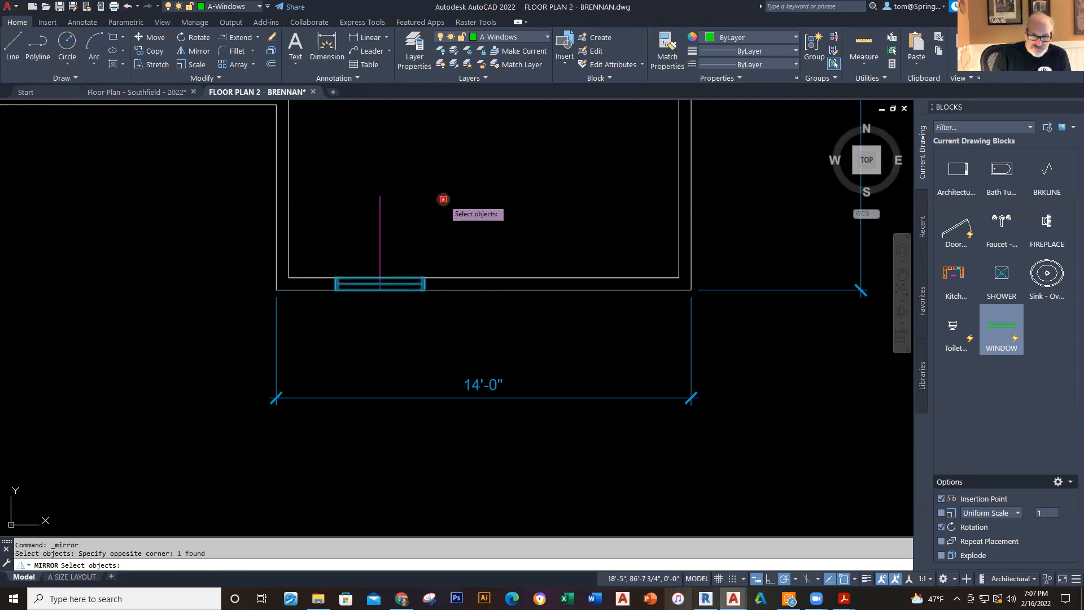
key(Return)
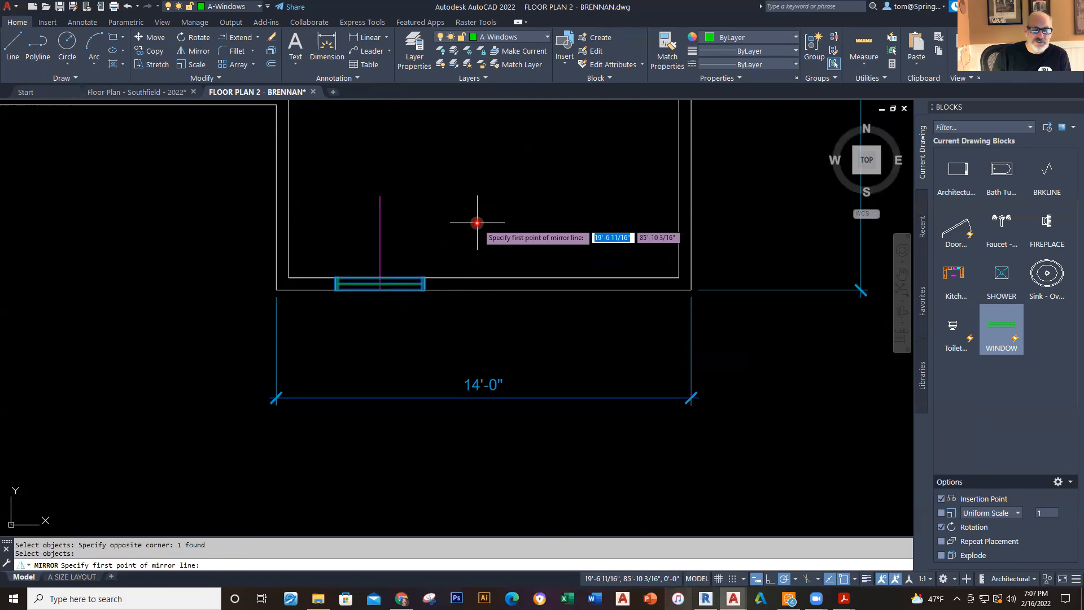
click(484, 278)
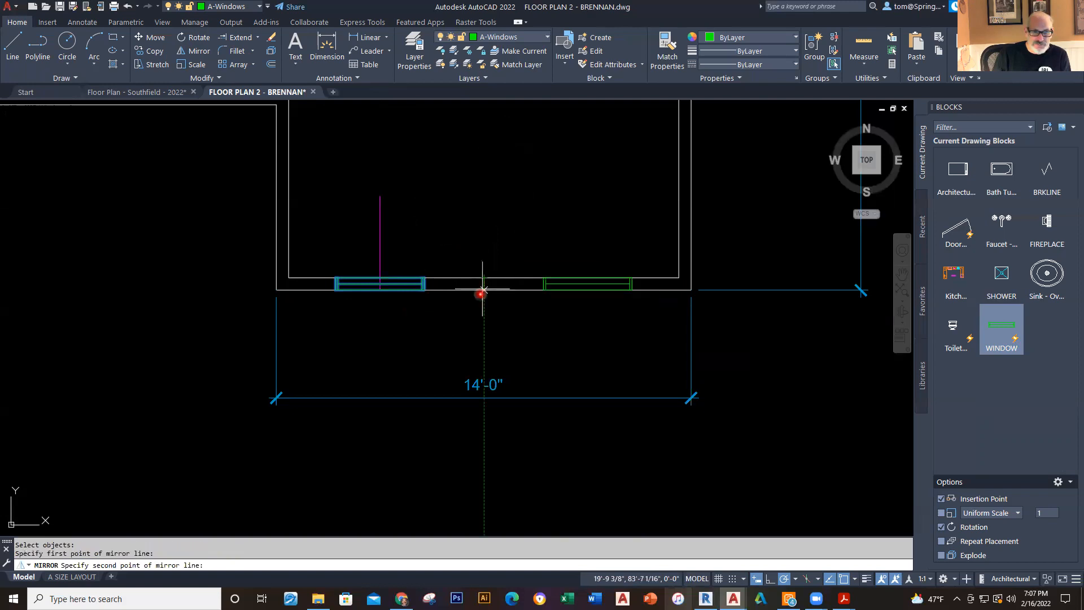
click(479, 321)
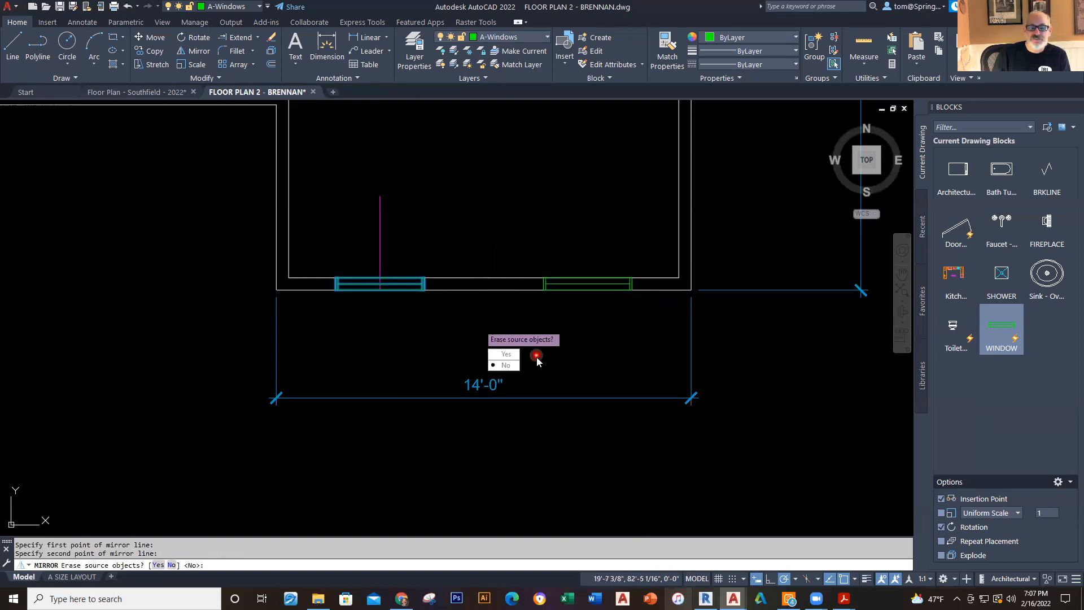
click(506, 364)
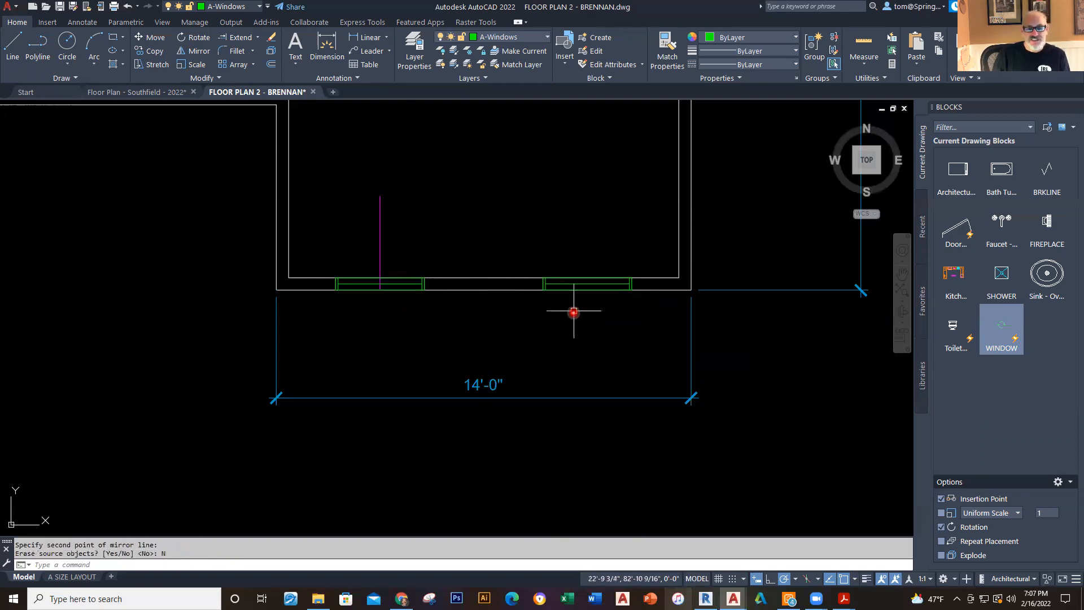
Step: Erase the vertical guide line above the left window in the living room's lower wall
scroll(573, 316, down, 2)
click(438, 245)
click(401, 270)
key(Delete)
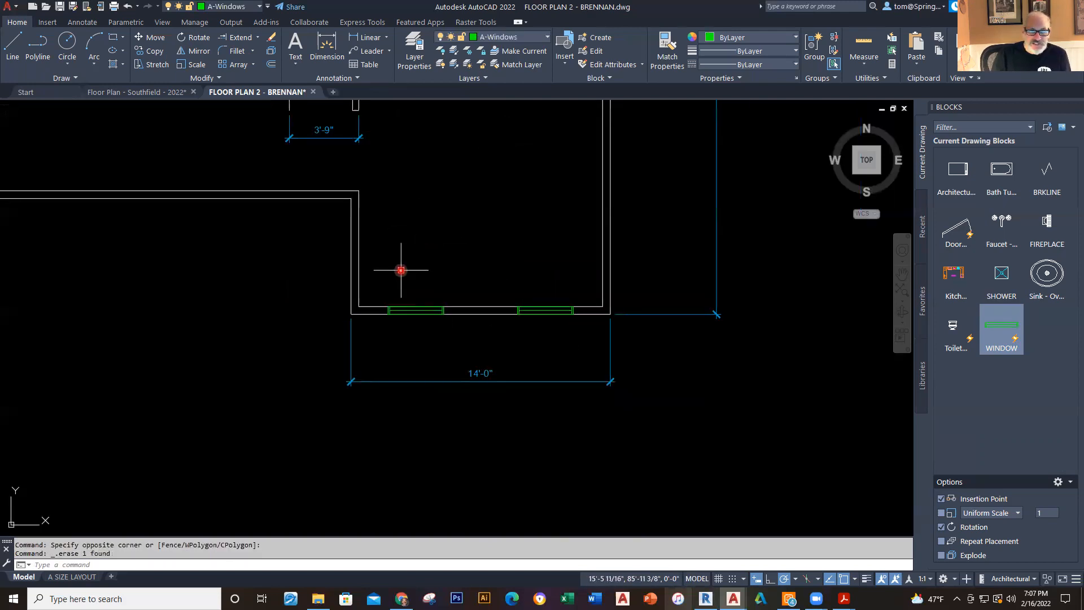
Step: Make Dimensions the current layer and add a linear dimension below the wall from its left outer corner to the left window's center
click(547, 36)
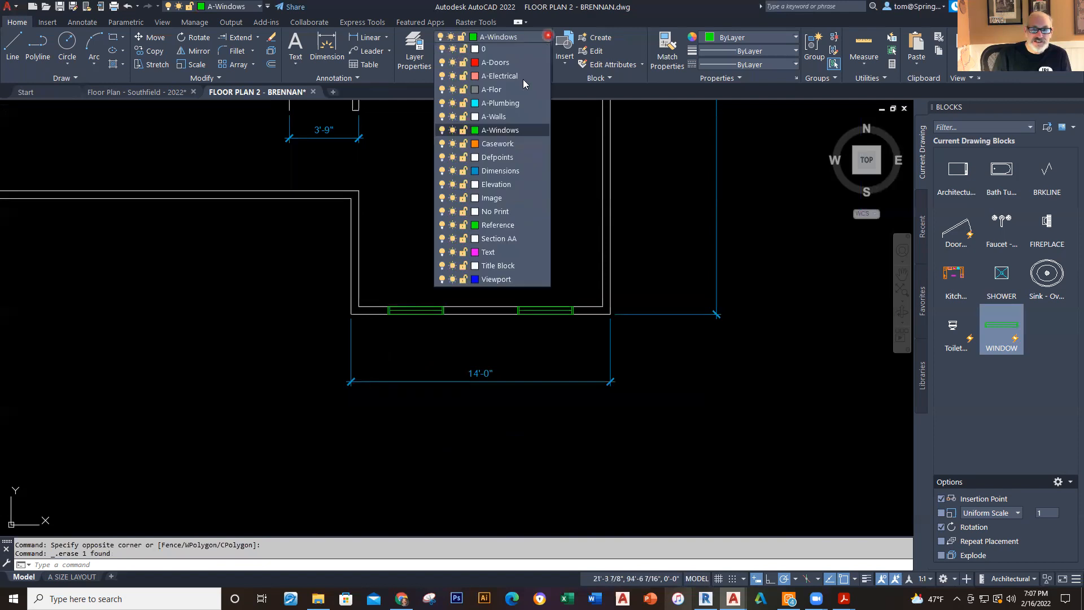
click(492, 171)
click(370, 38)
scroll(401, 341, up, 2)
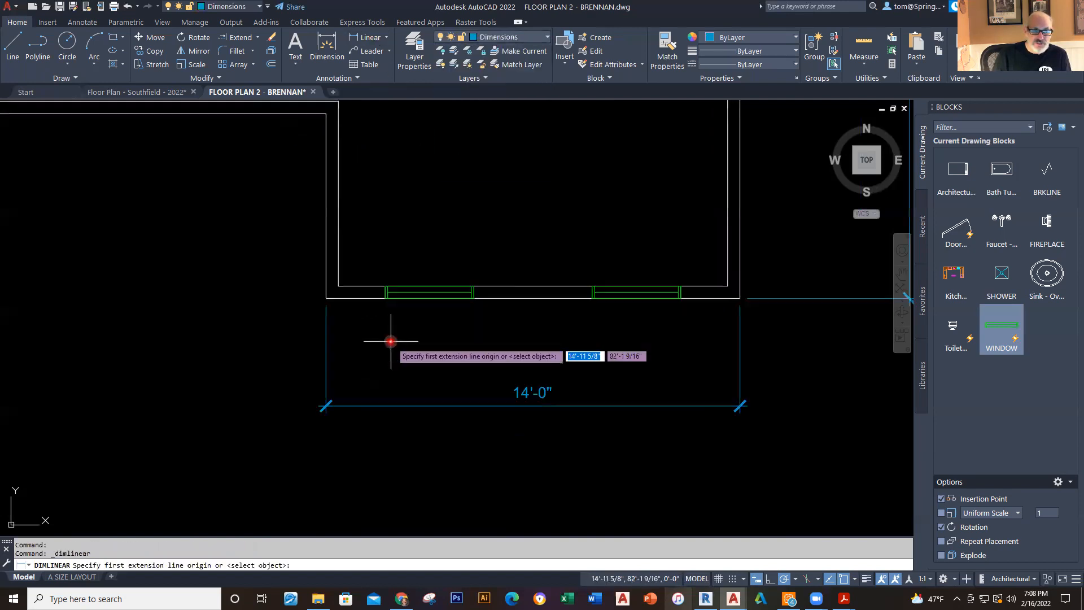
scroll(328, 265, up, 2)
click(285, 272)
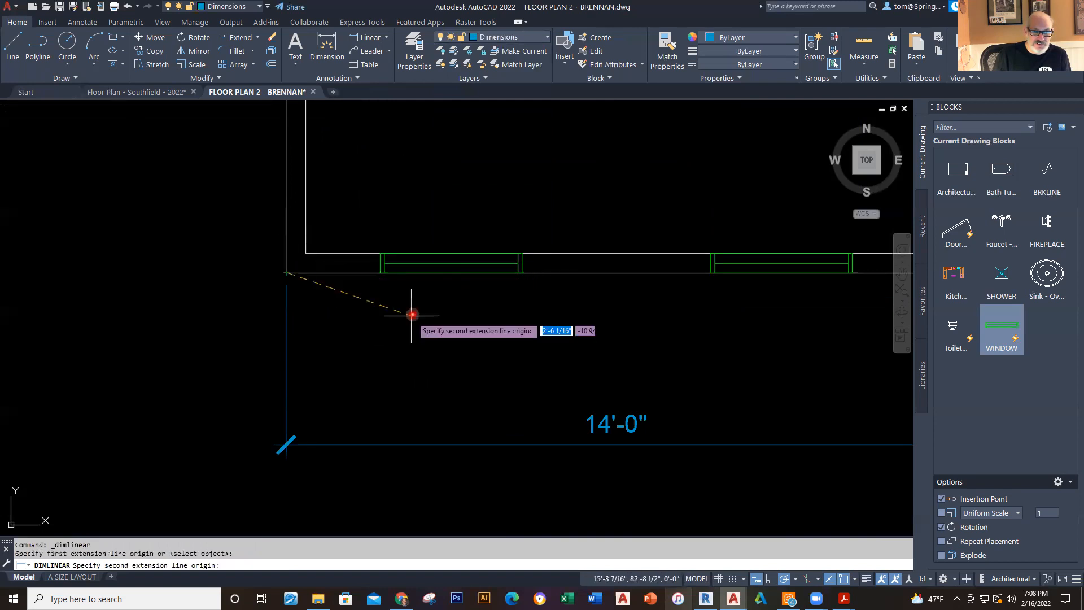
click(451, 272)
click(448, 358)
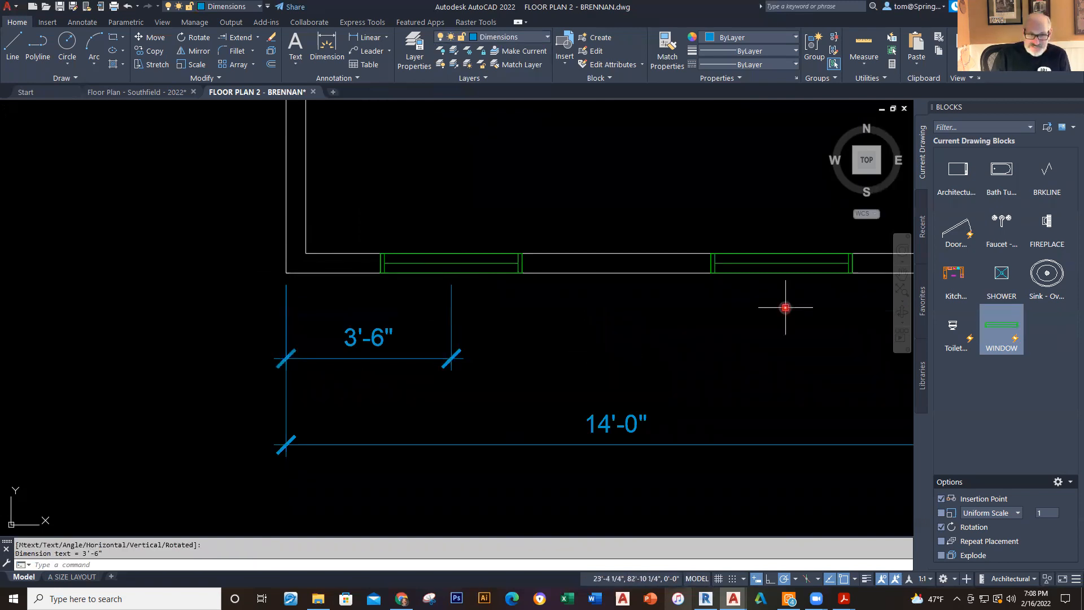
Step: Add a linear dimension from the wall's right outer corner to the right window's center, aligned with the left window's dimension
right_click(563, 327)
click(587, 334)
scroll(606, 361, down, 2)
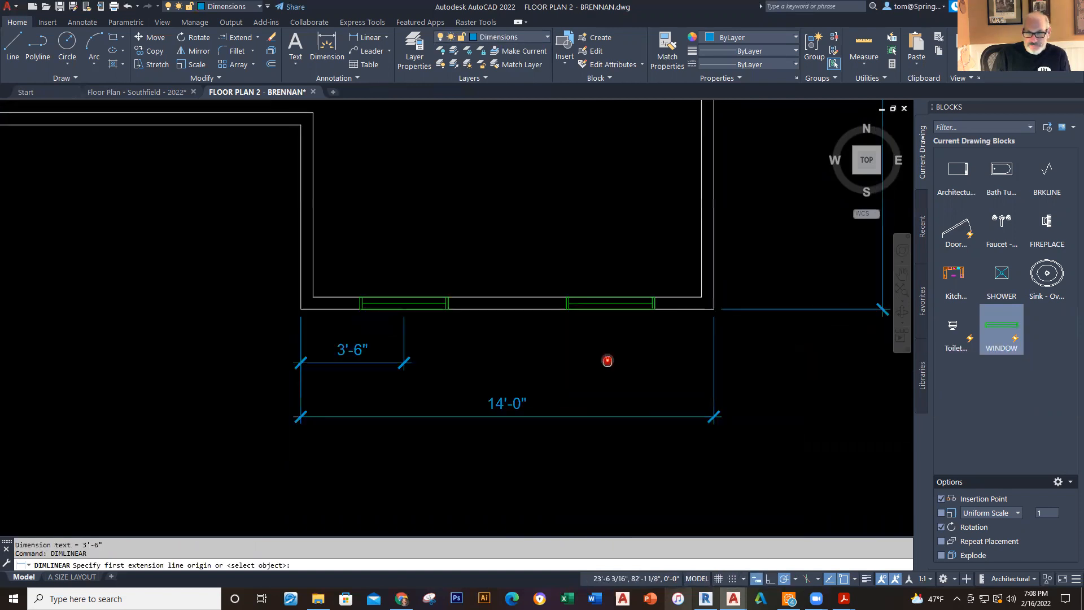
click(714, 309)
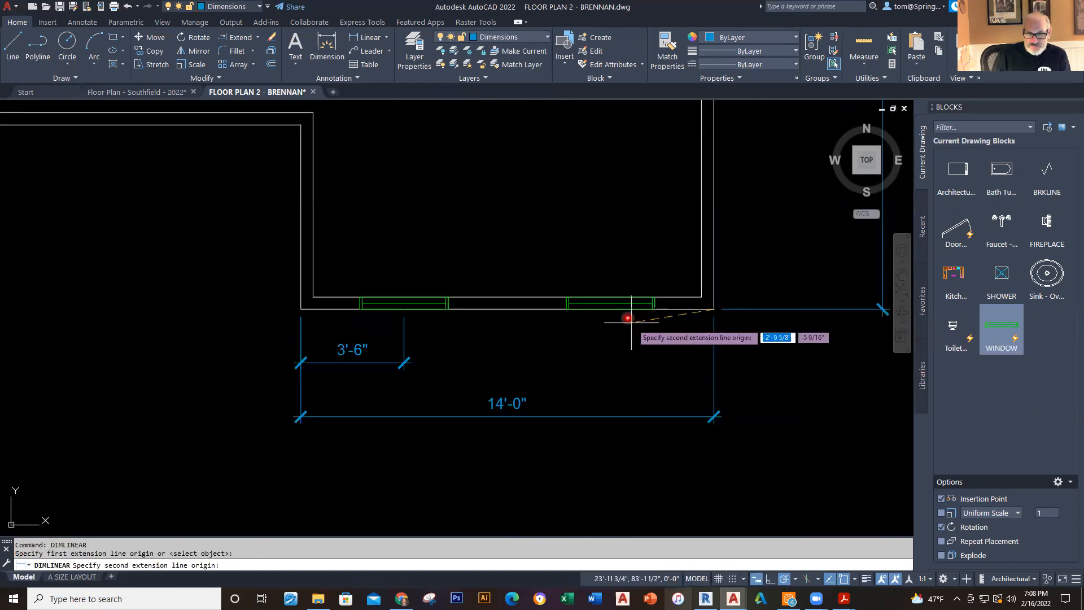
click(608, 310)
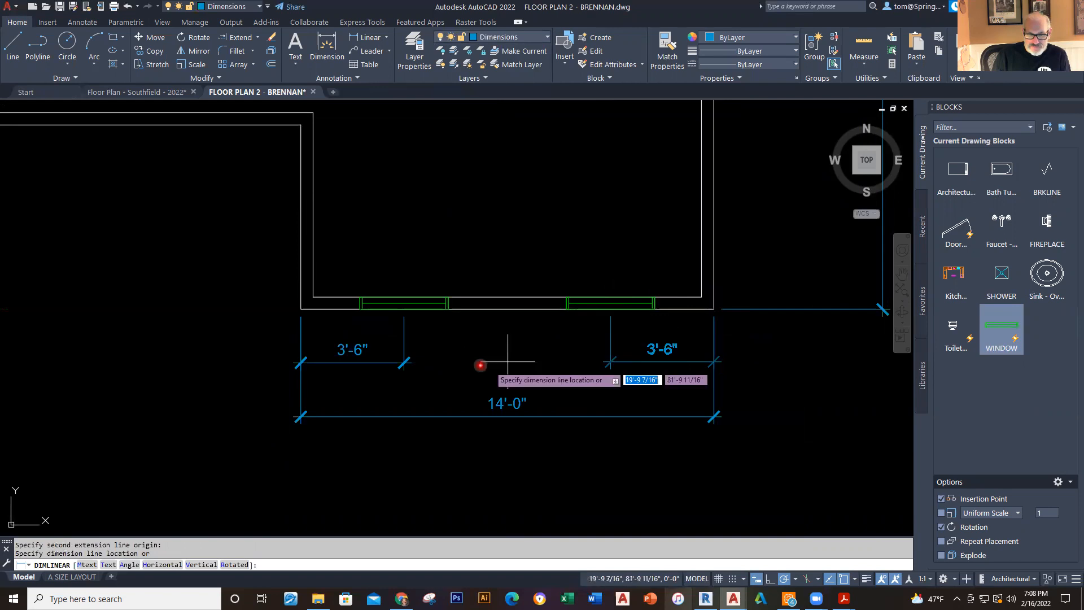
click(402, 362)
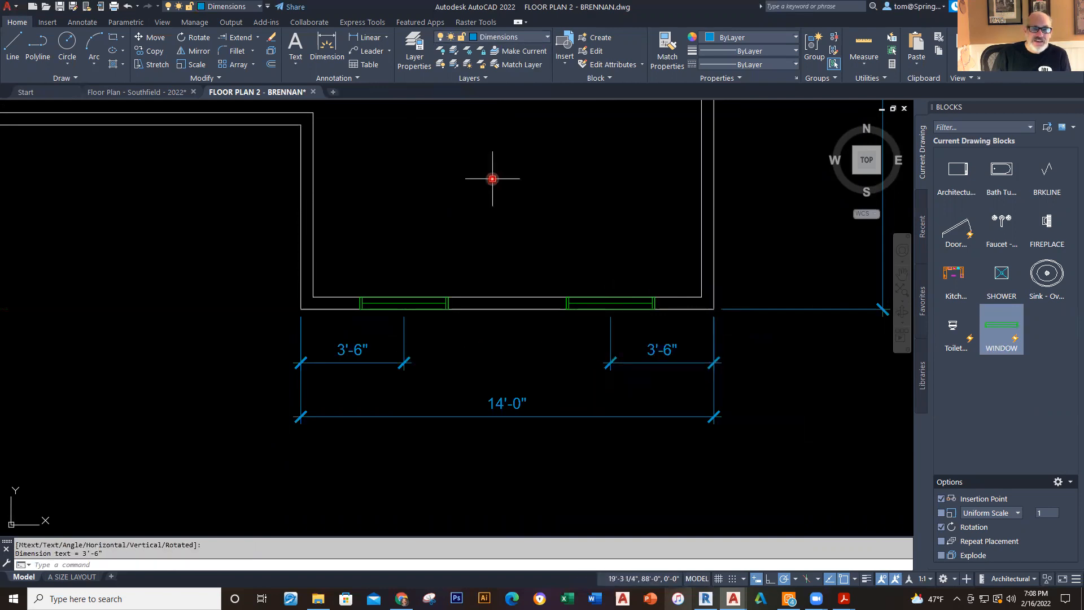
Step: Dimension the left window's full width, placing the dimension line between the wall and the corner-to-center dimension
click(361, 43)
scroll(384, 302, up, 3)
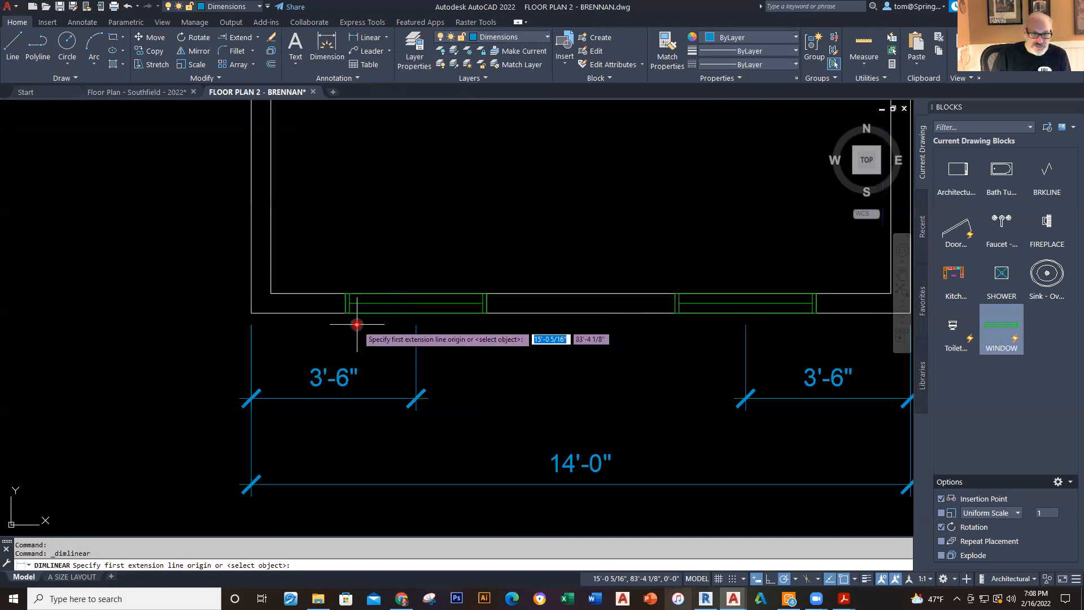
click(345, 310)
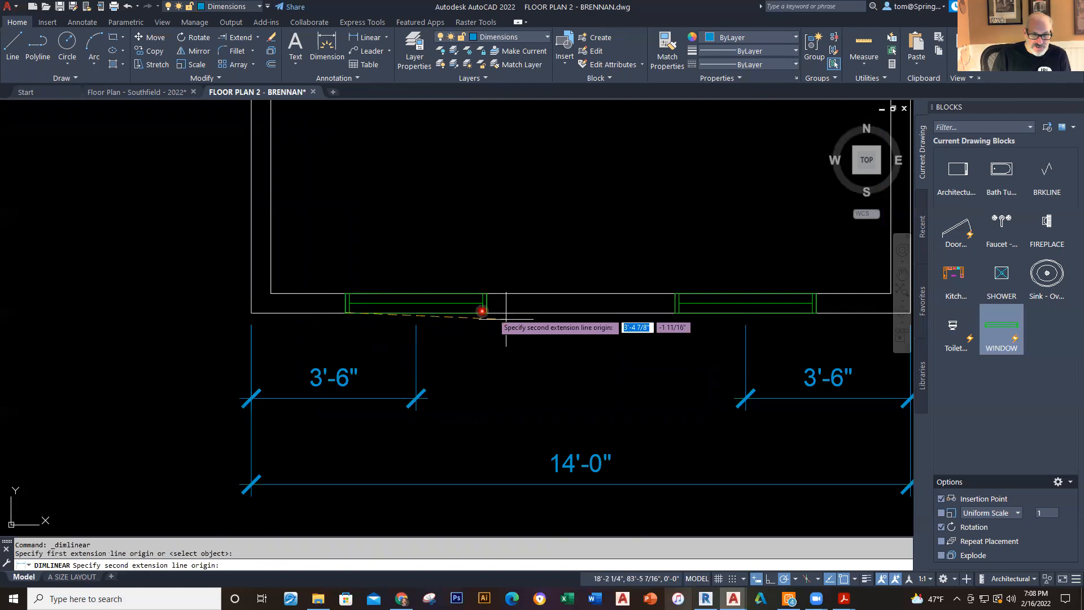
click(485, 311)
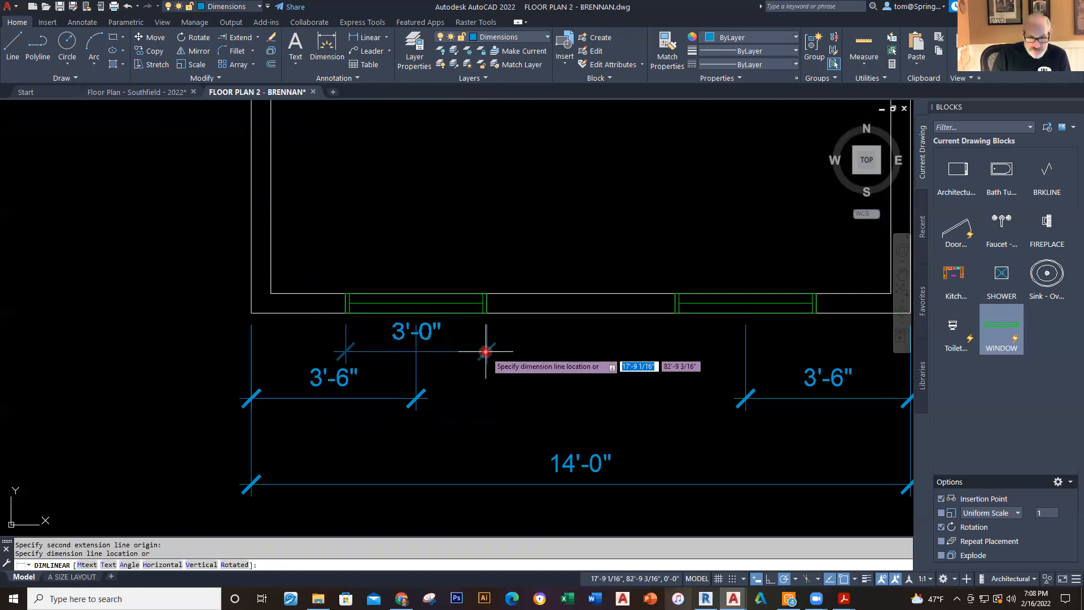
click(485, 351)
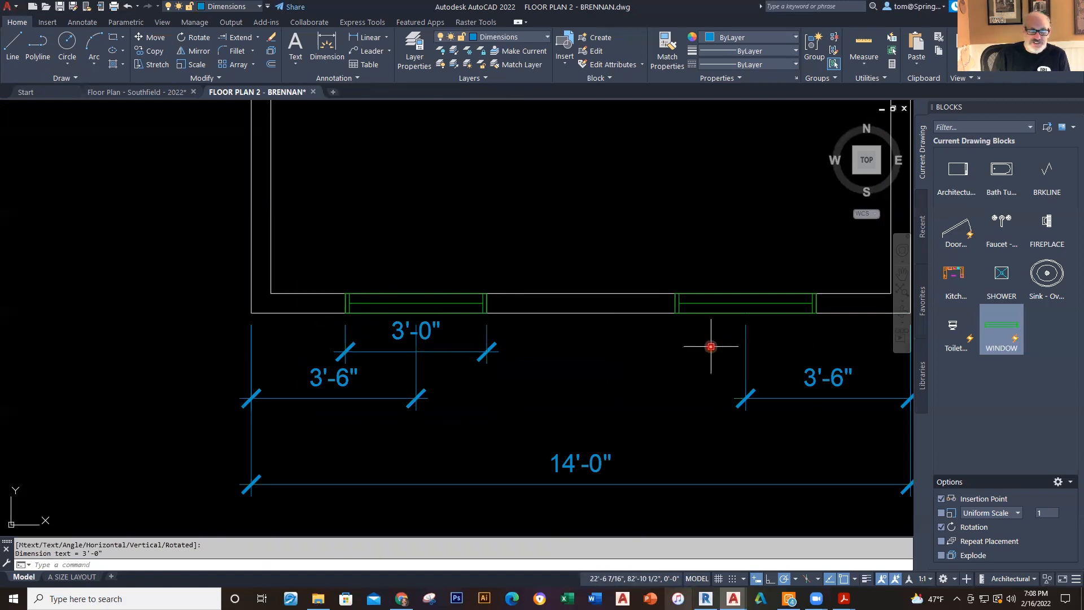
Step: Shorten the window-center extension line of the left corner-to-center dimension by stretching its origin down below the window-width dimension
scroll(711, 346, down, 2)
middle_drag(681, 361, 693, 305)
key(Escape)
click(553, 303)
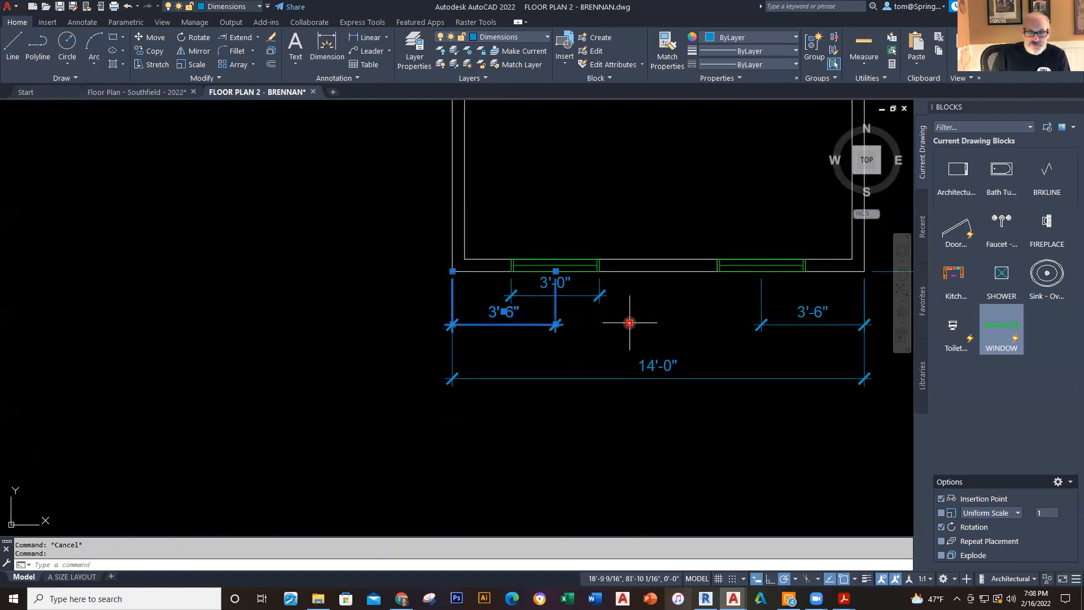
scroll(568, 316, up, 4)
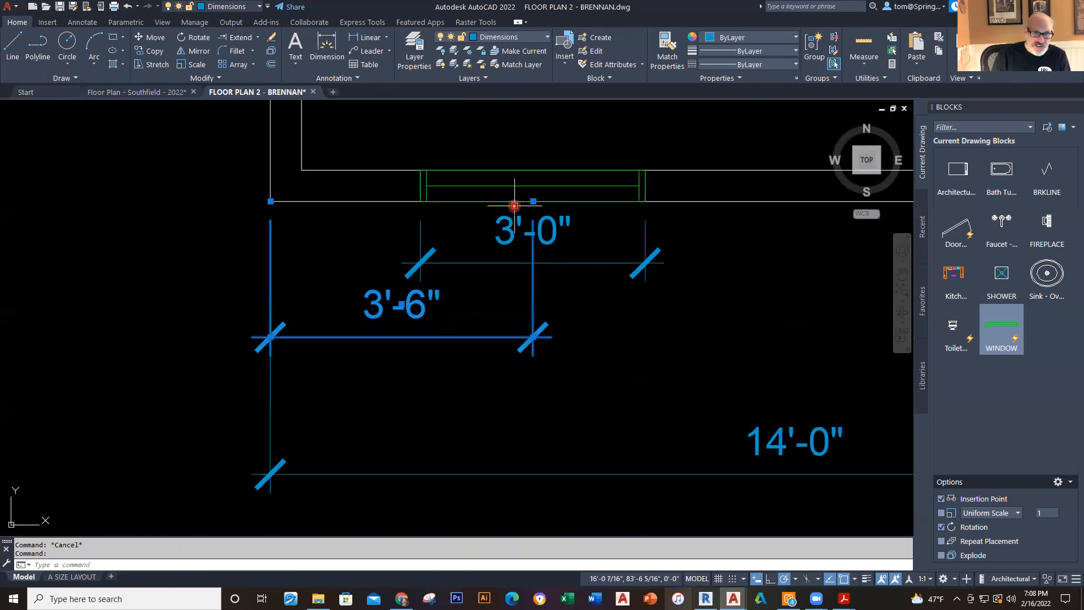
click(533, 202)
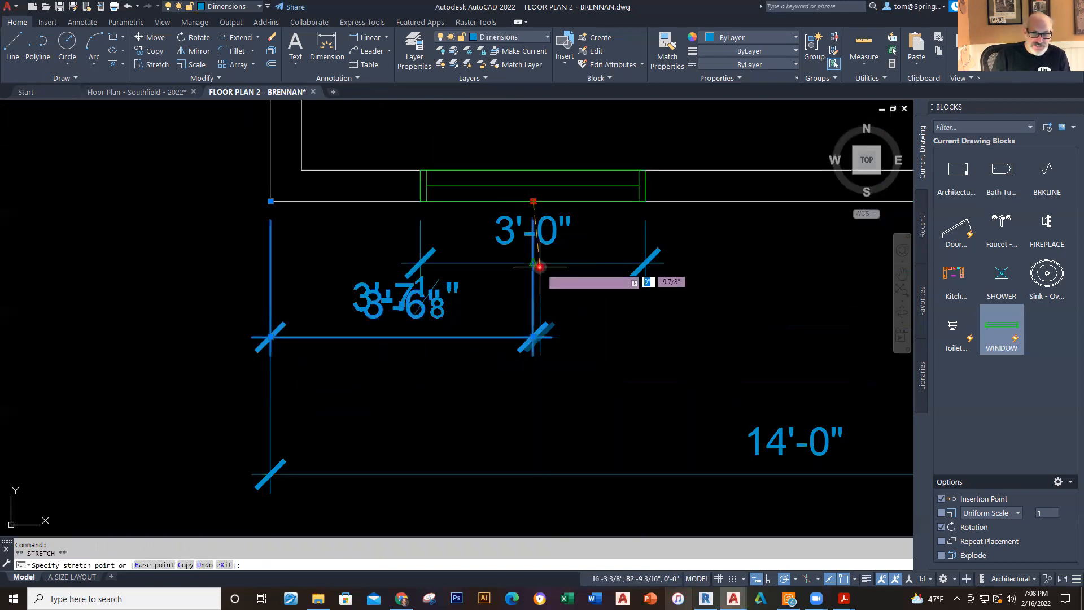
click(535, 314)
key(Escape)
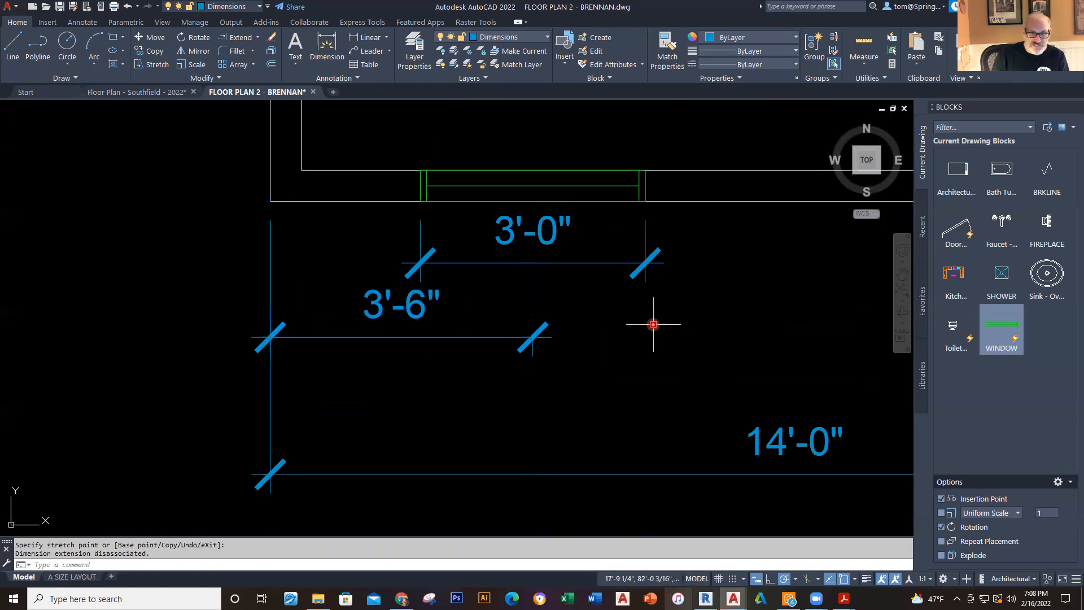
Step: Shorten the window-center extension line of the right corner-to-center dimension by stretching its origin straight down toward the dimension line
scroll(704, 334, down, 3)
scroll(657, 353, down, 2)
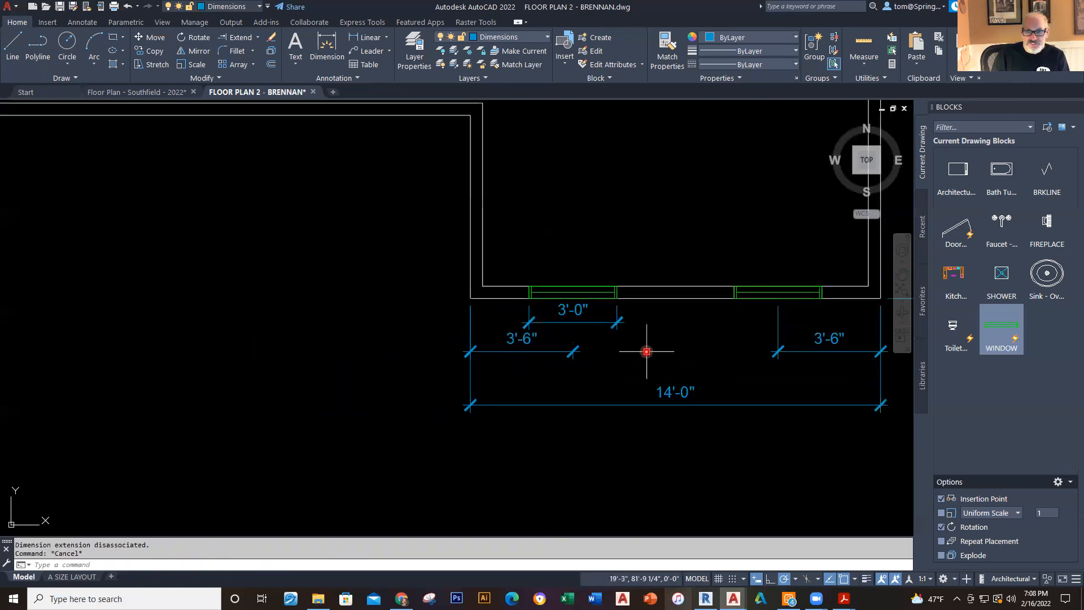
middle_drag(648, 350, 515, 332)
click(604, 327)
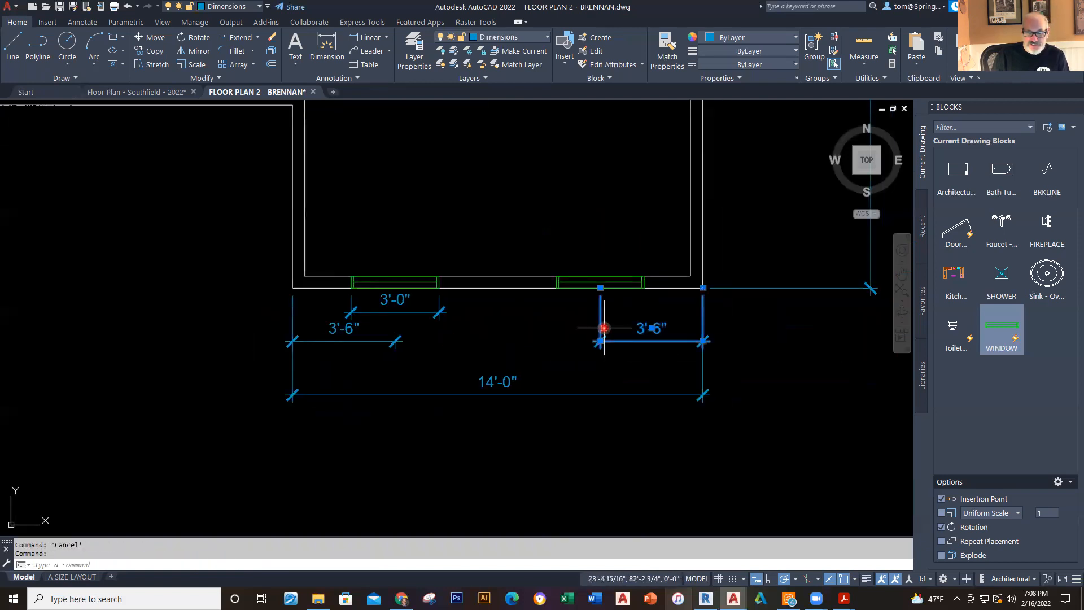
click(601, 290)
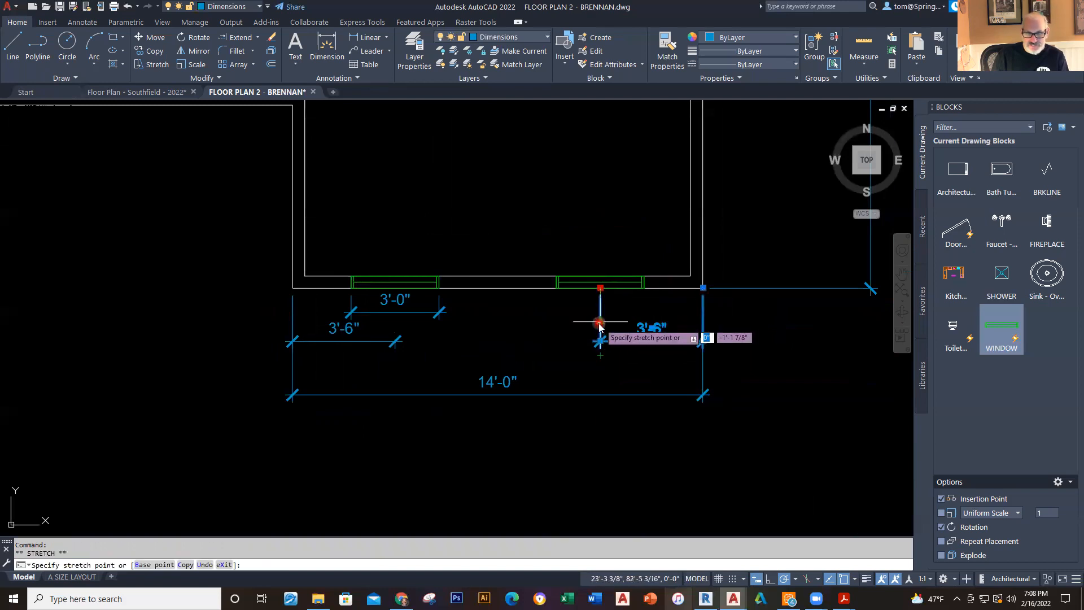
click(599, 320)
key(Escape)
Step: Make A-Doors the current layer and check the entry door's placement in the Southfield reference drawing
scroll(539, 360, down, 2)
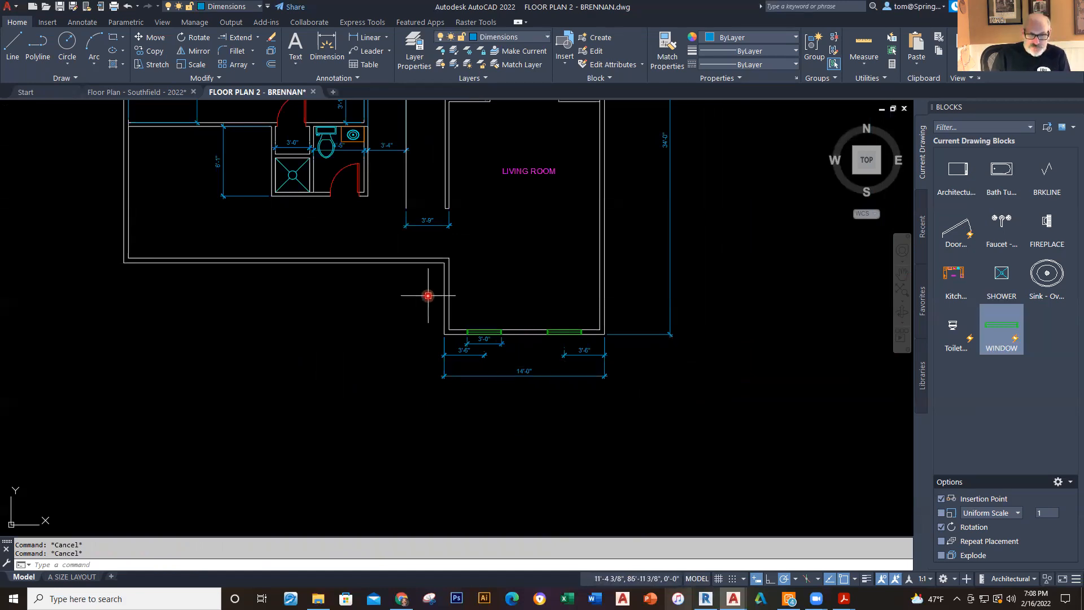
scroll(410, 277, up, 4)
middle_drag(399, 269, 419, 391)
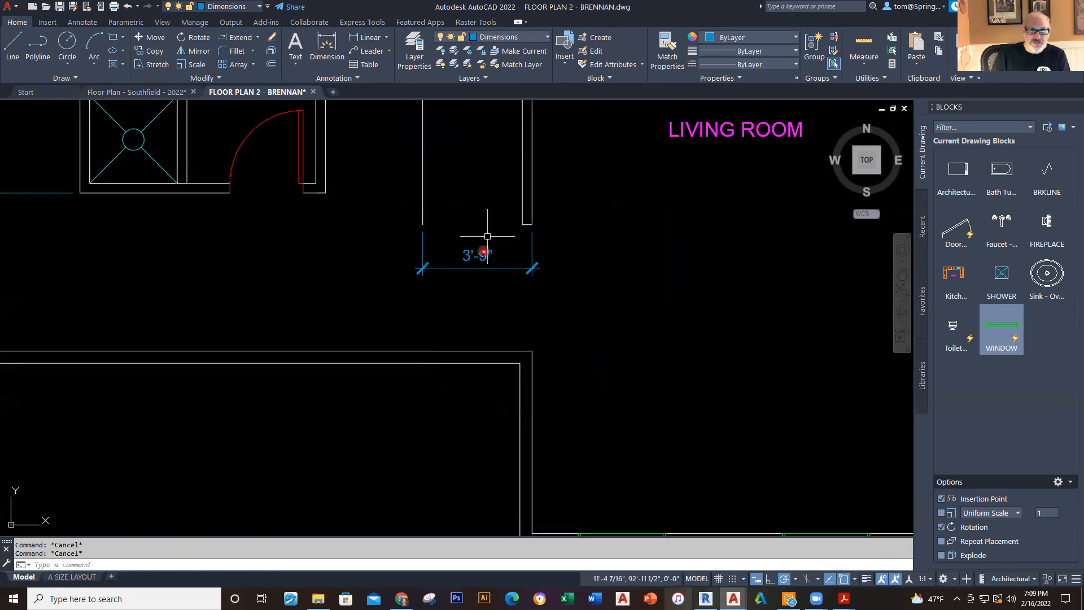
click(546, 38)
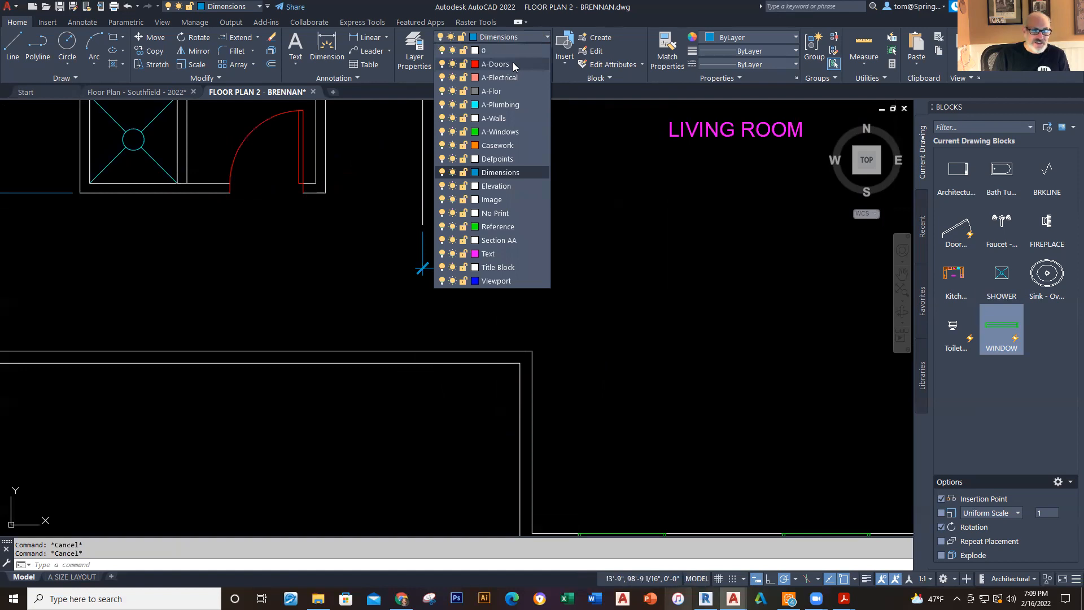
click(147, 92)
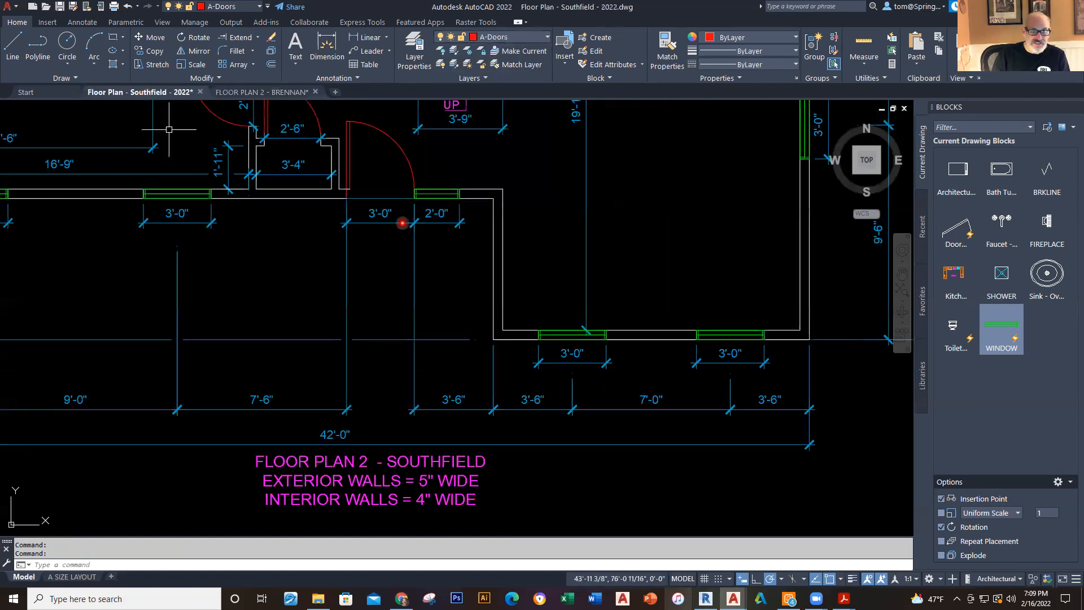
middle_drag(403, 223, 403, 282)
middle_drag(425, 394, 419, 336)
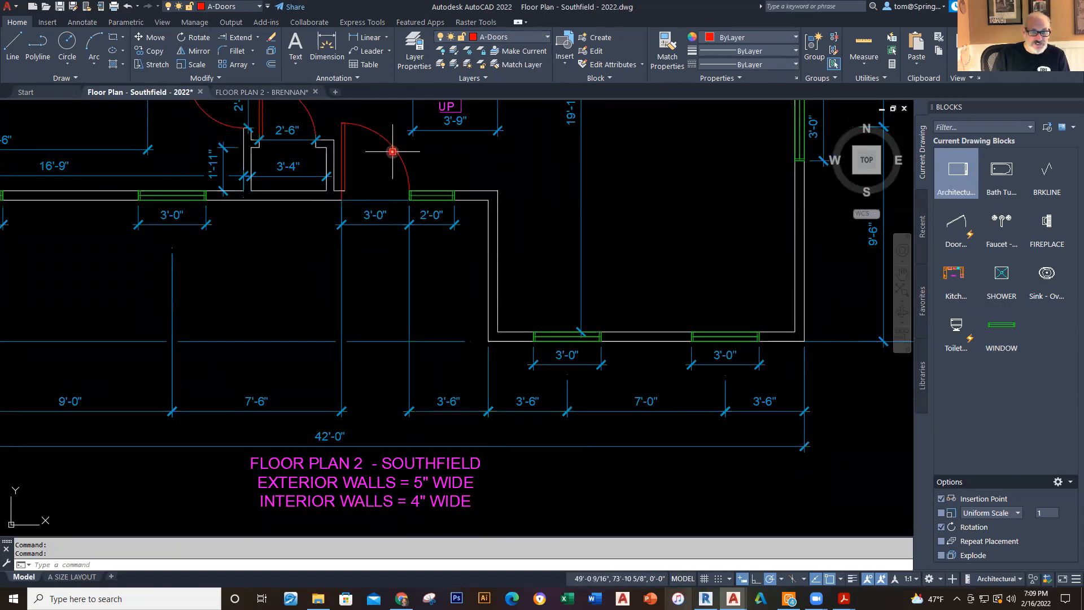
Step: Return to the Brennan drawing and insert the door block on the exterior wall's outer face, 3'6" left of the inside corner, rotated 180°
click(265, 92)
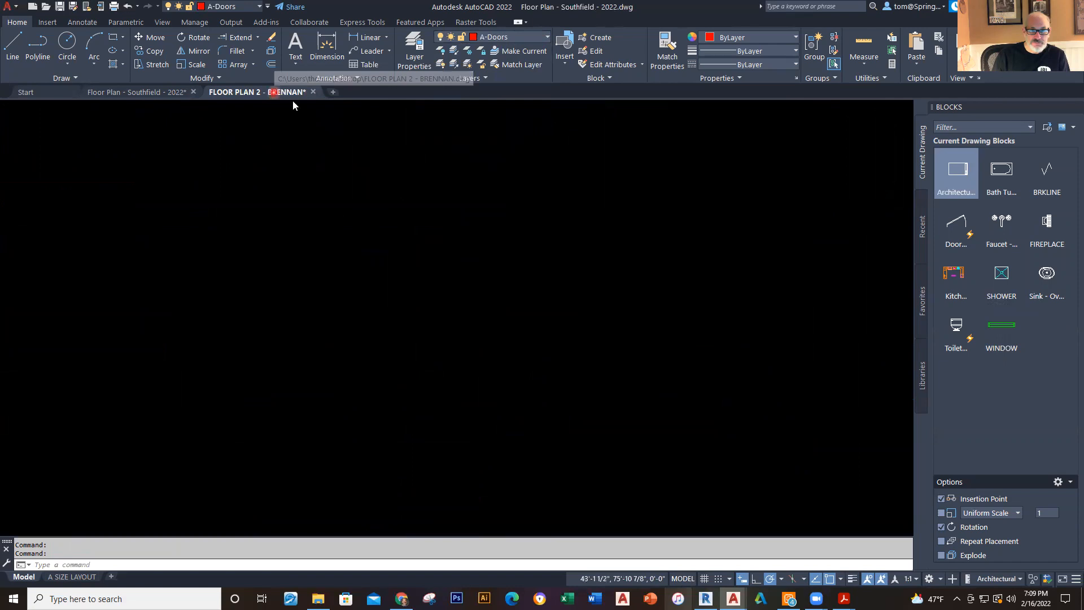
click(943, 237)
scroll(649, 411, down, 1)
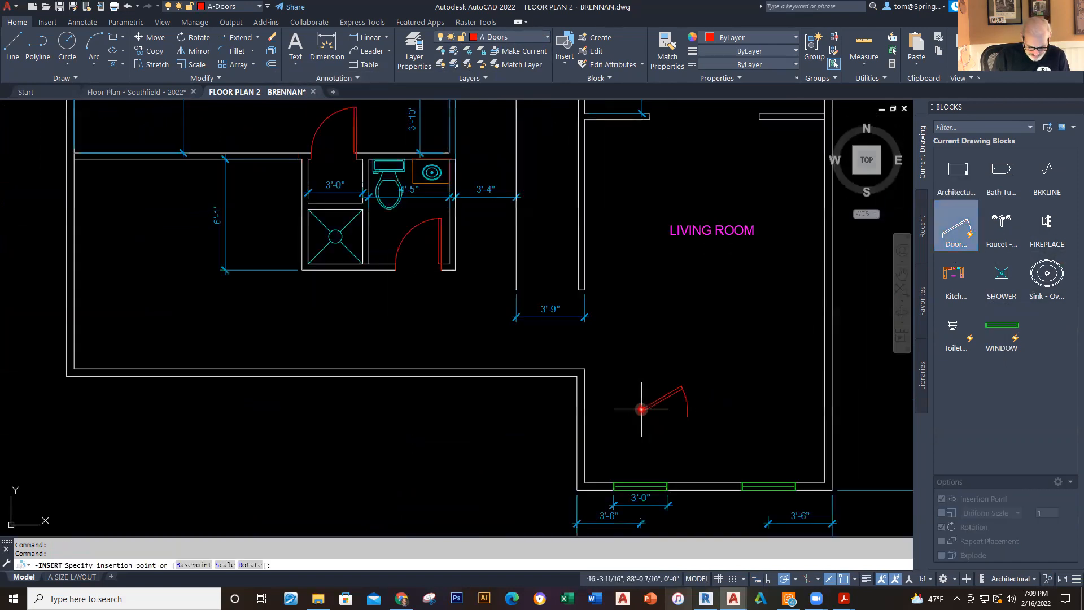
scroll(631, 292, down, 1)
middle_drag(631, 292, 612, 284)
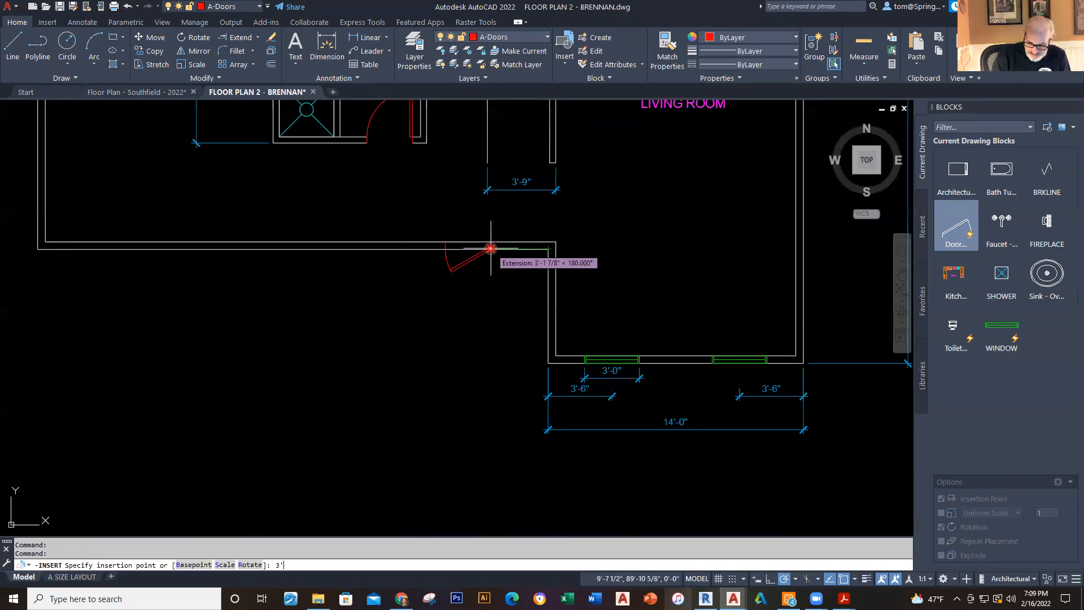
key(Return)
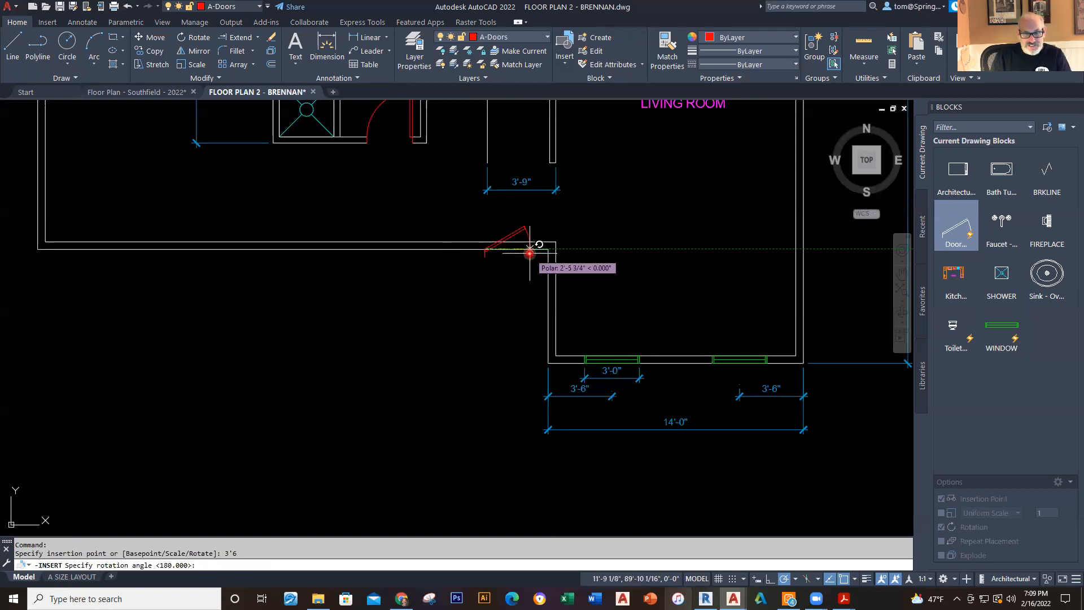
click(403, 248)
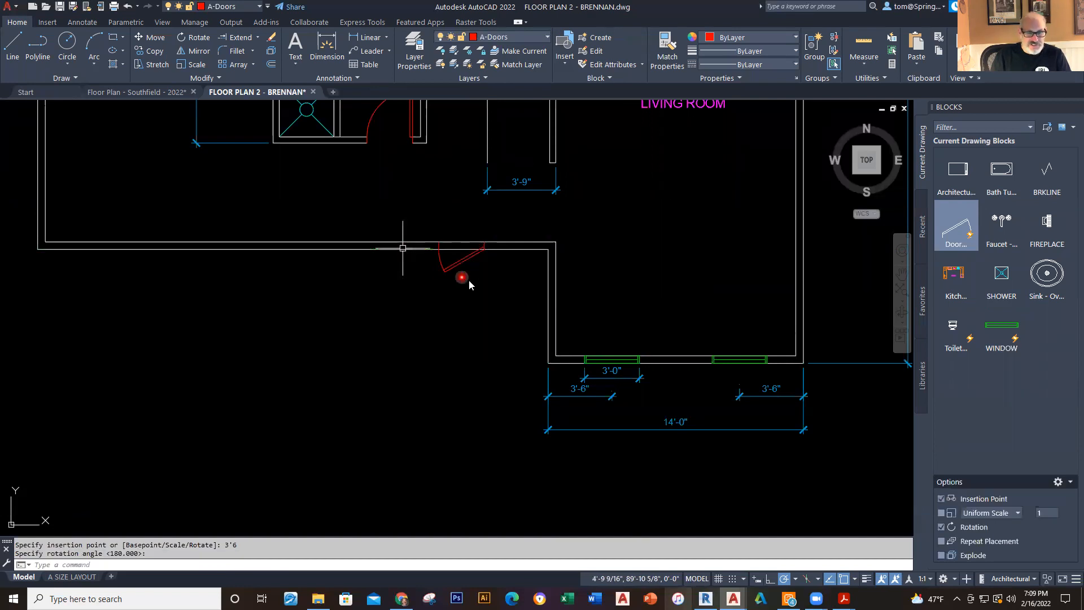
Step: Set the inserted entry door to Open 90° and flip it to hinge on the left and swing into the house
scroll(474, 277, up, 5)
click(432, 233)
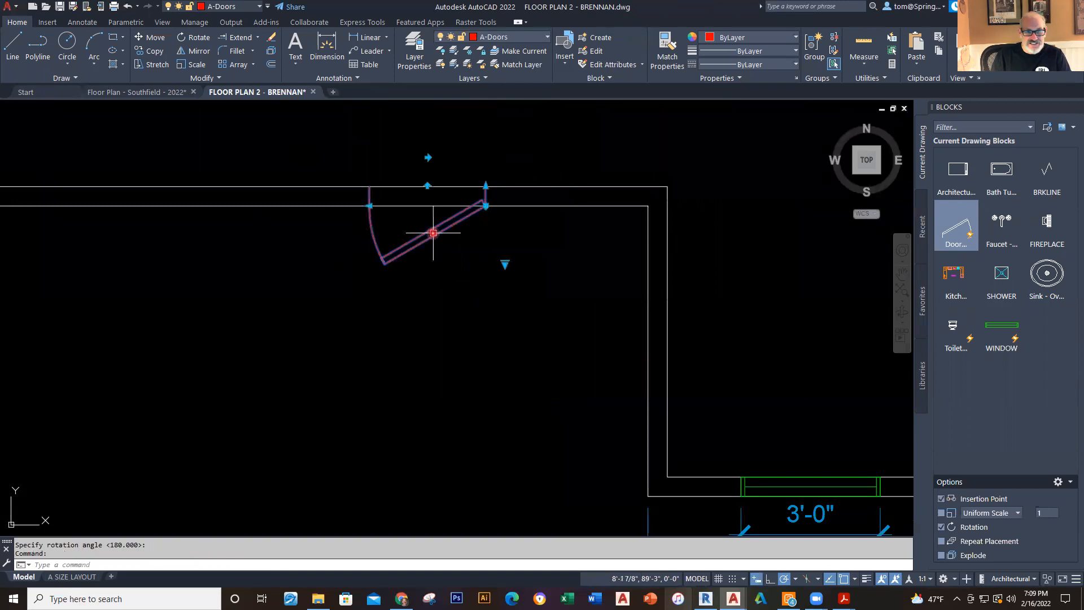
click(507, 264)
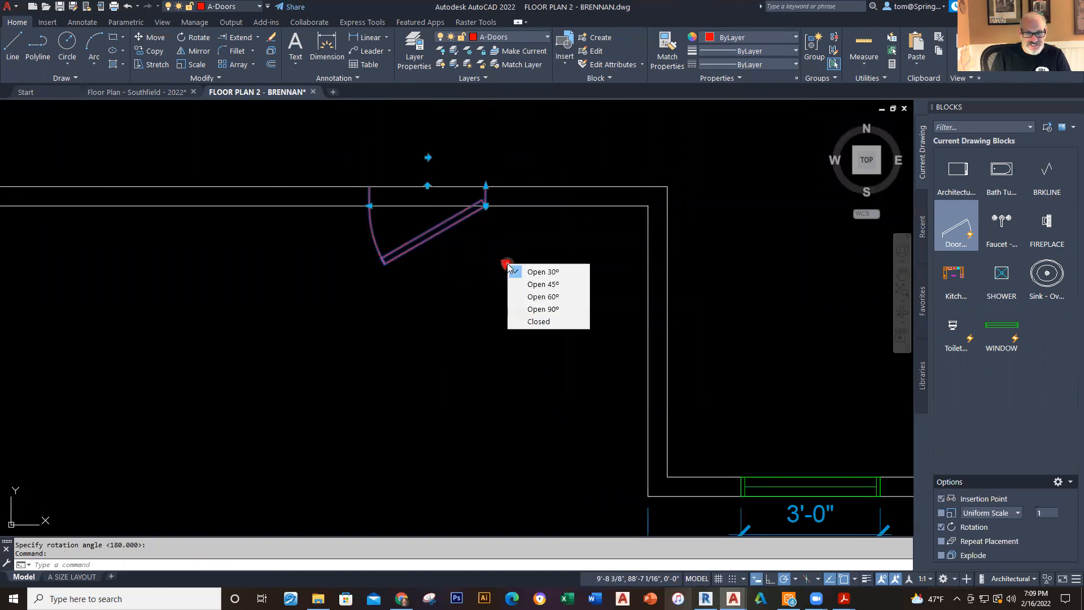
click(521, 306)
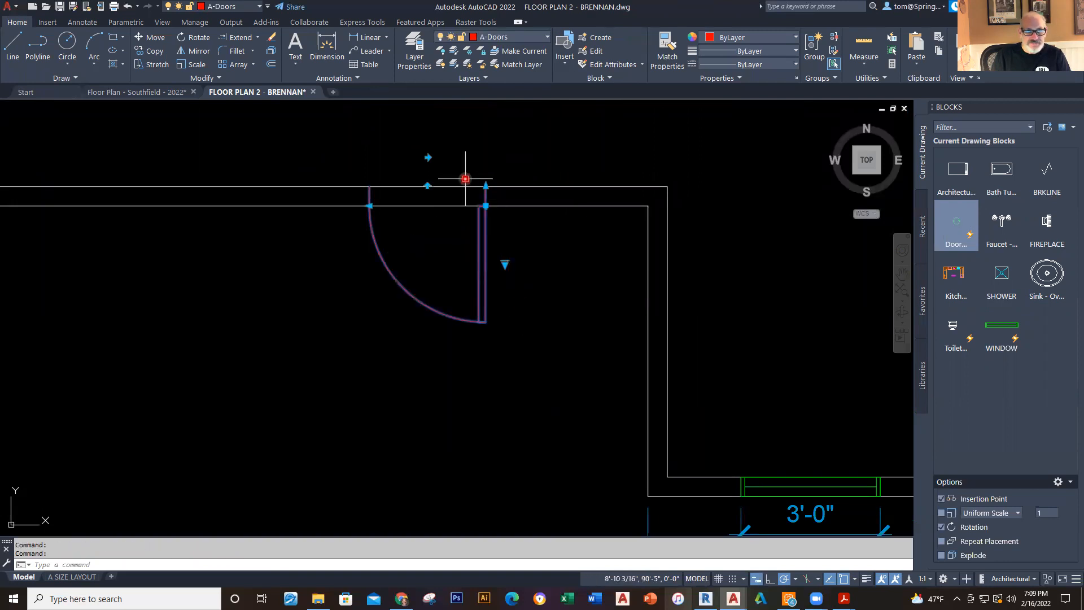
click(428, 157)
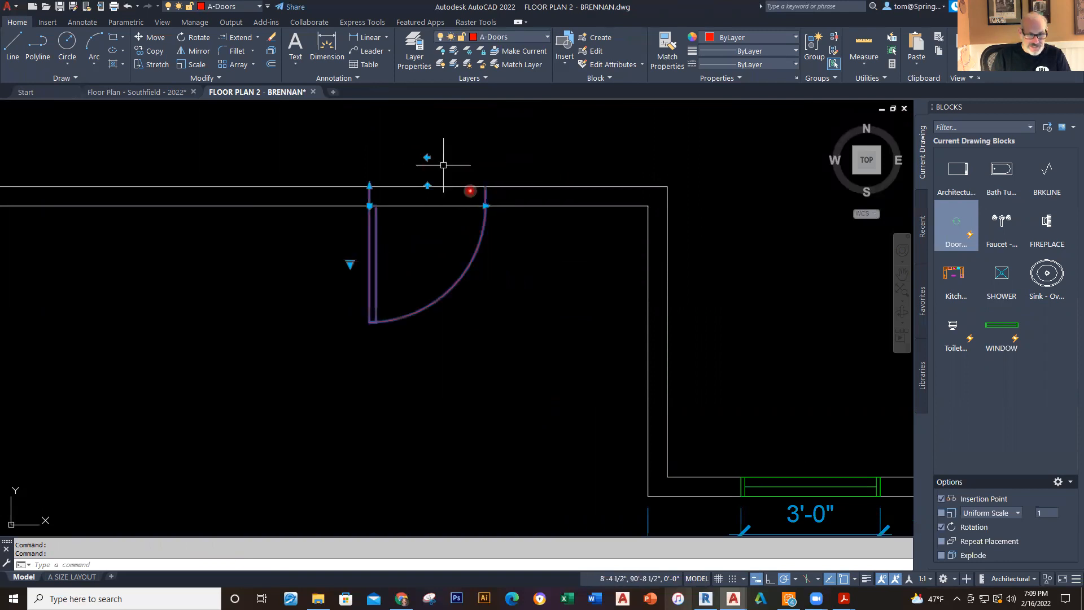
scroll(319, 228, up, 4)
scroll(520, 299, down, 6)
middle_drag(520, 307, 394, 306)
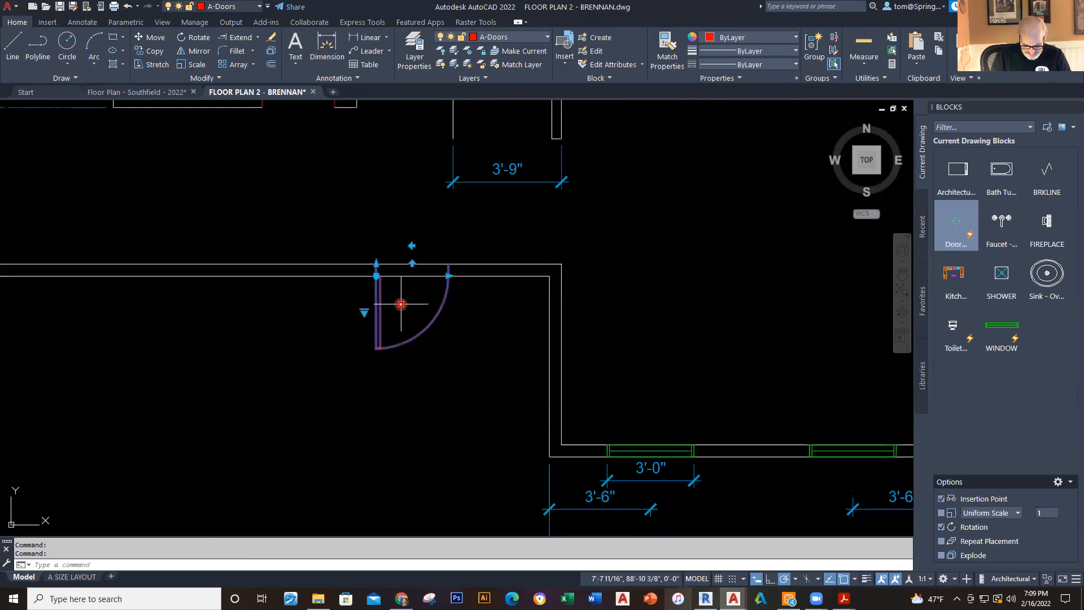
click(412, 263)
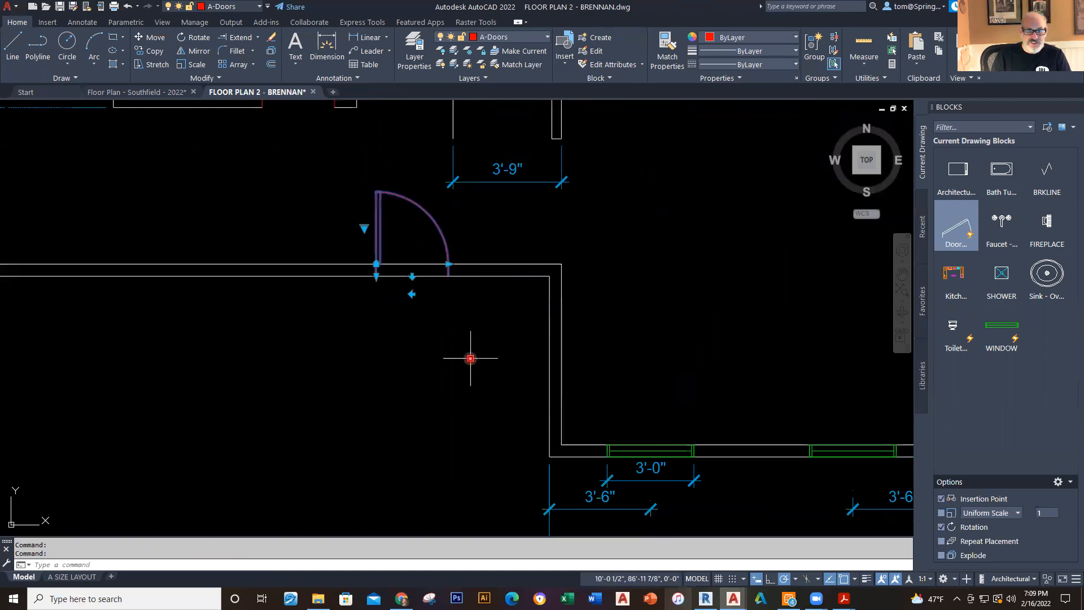
key(Escape)
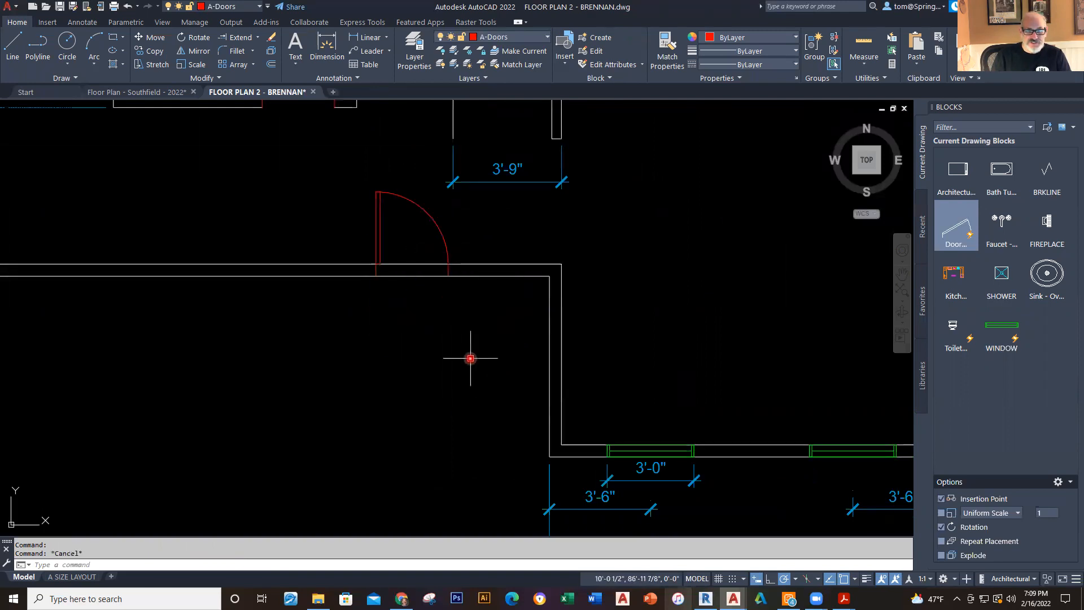
Step: On the Dimensions layer, add a linear dimension from the entry door's right edge to the wall corner, placed below the wall
click(546, 38)
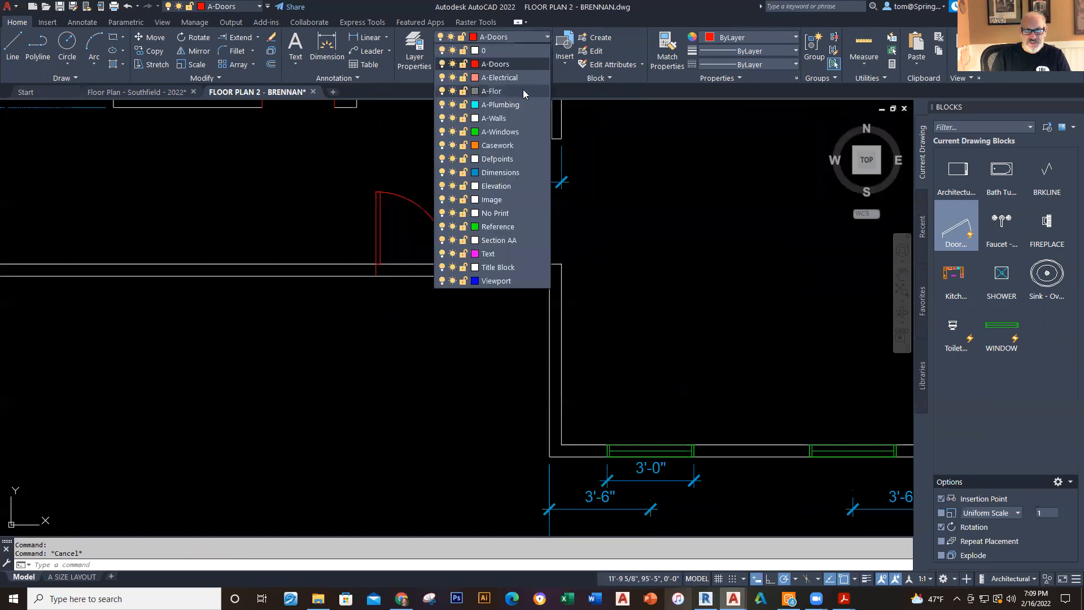
click(500, 172)
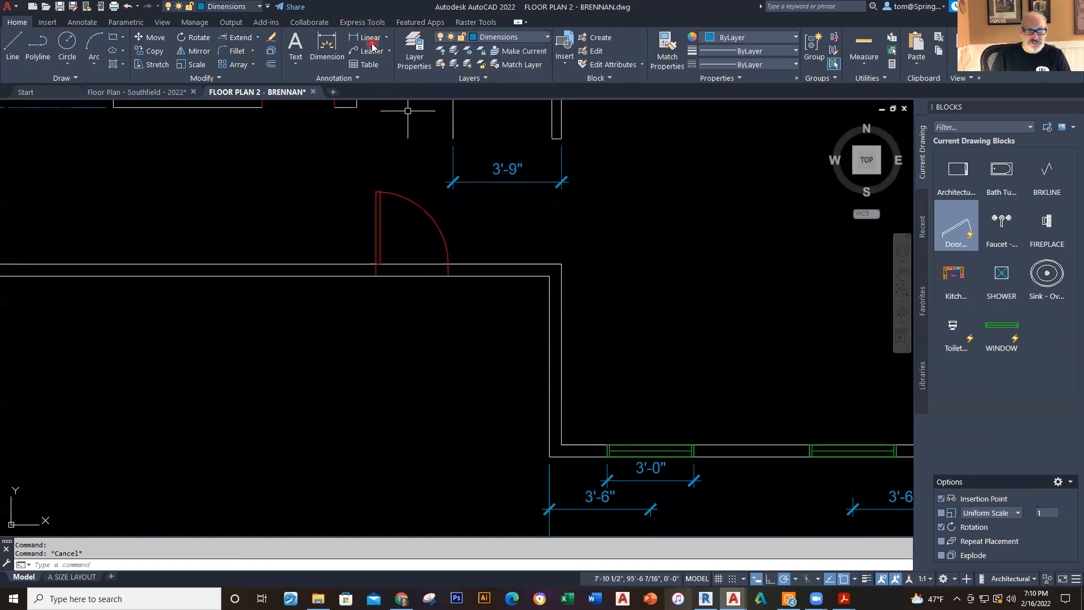
click(369, 39)
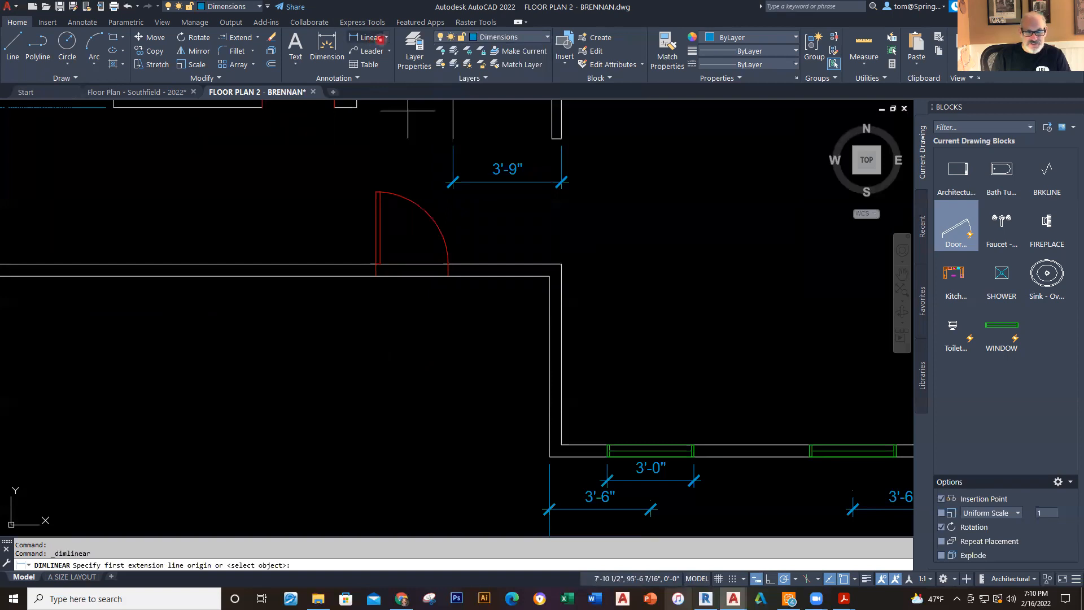
click(448, 276)
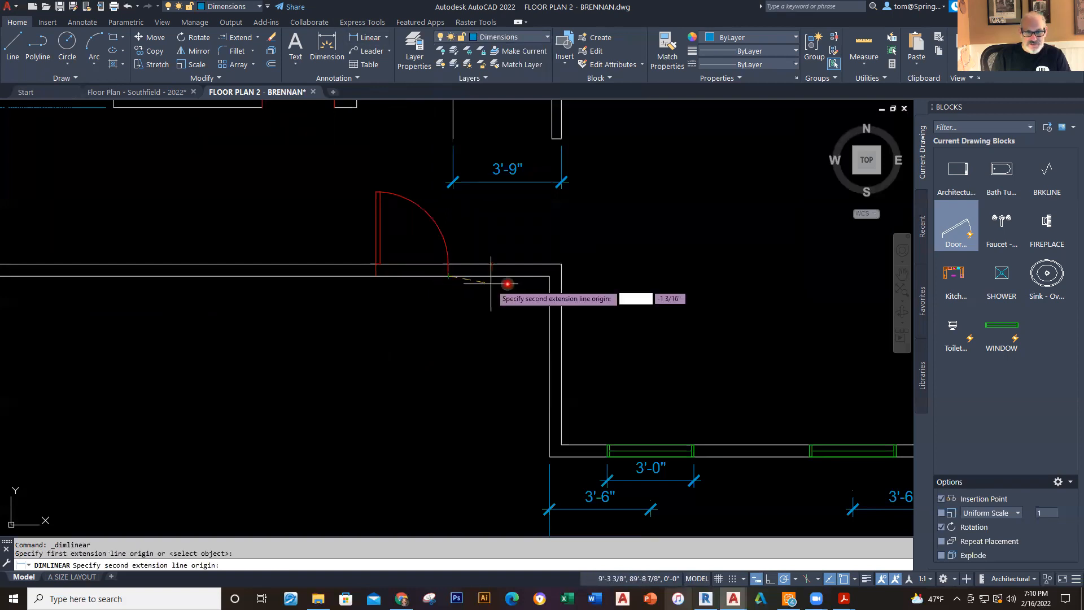
click(552, 277)
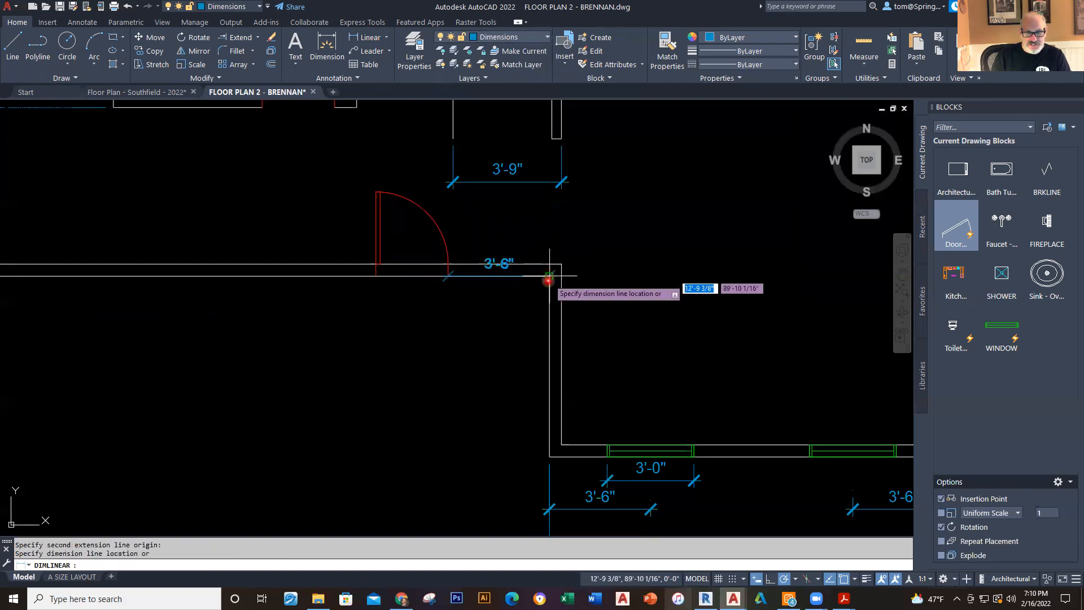
click(527, 345)
right_click(489, 230)
click(511, 235)
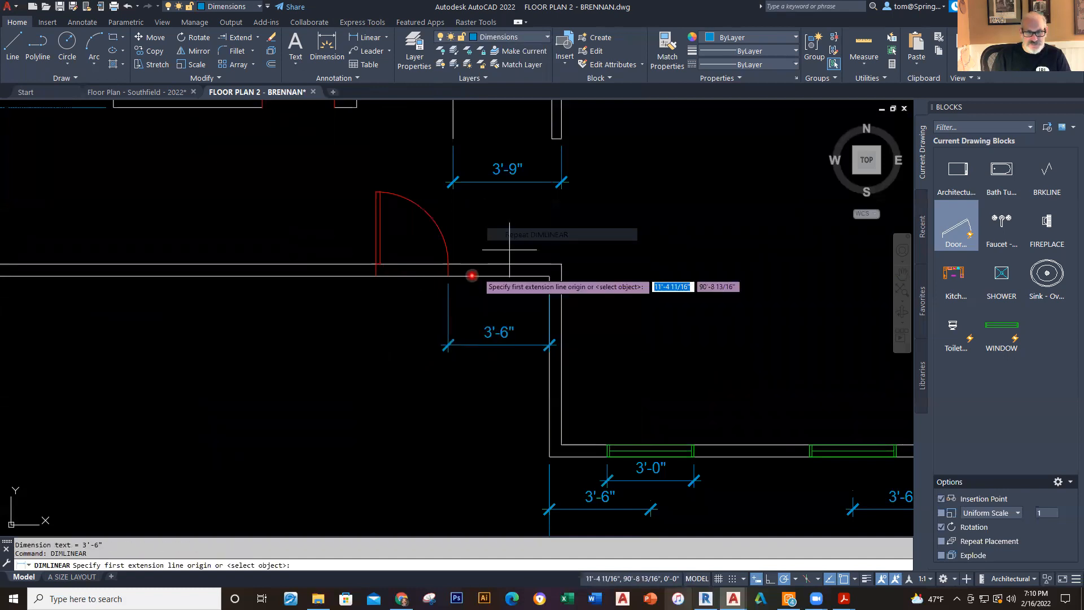
click(444, 276)
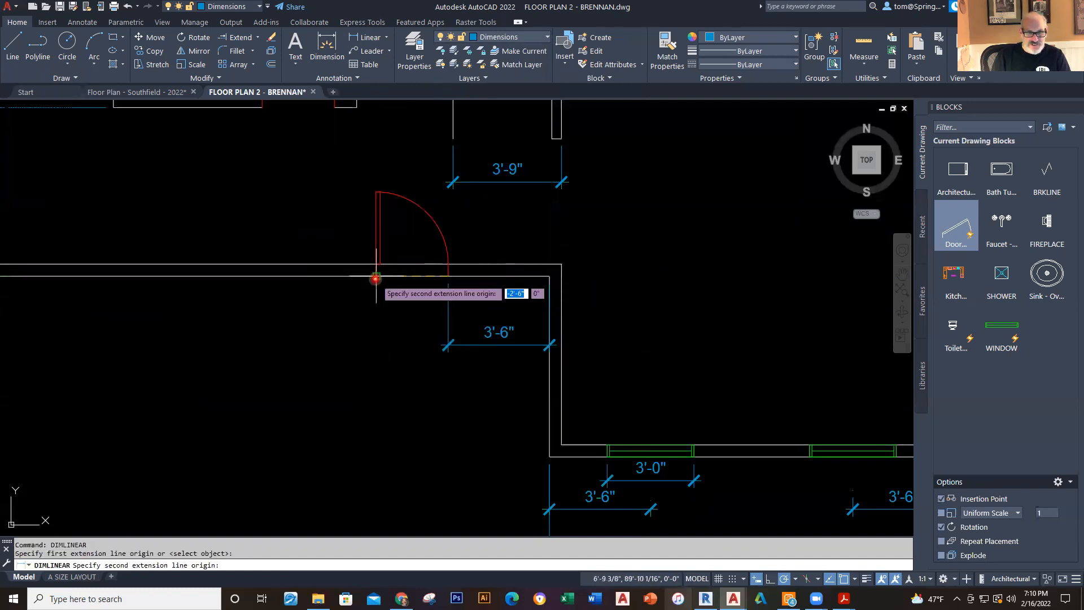
click(377, 276)
key(Escape)
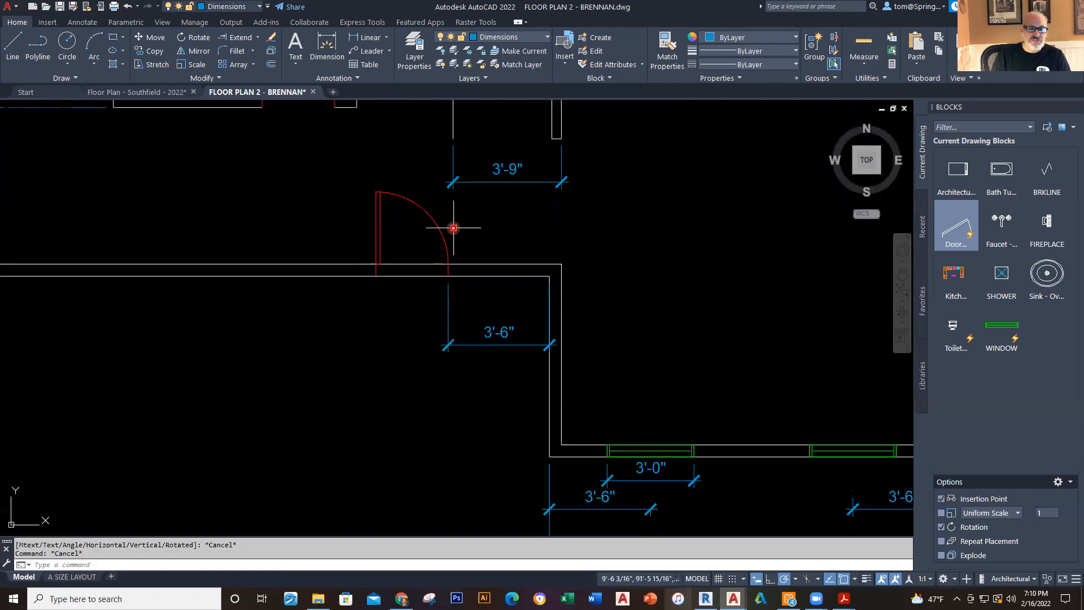
Step: Widen the entry door to 3'-0" by stretching its right edge toward the wall corner
click(443, 241)
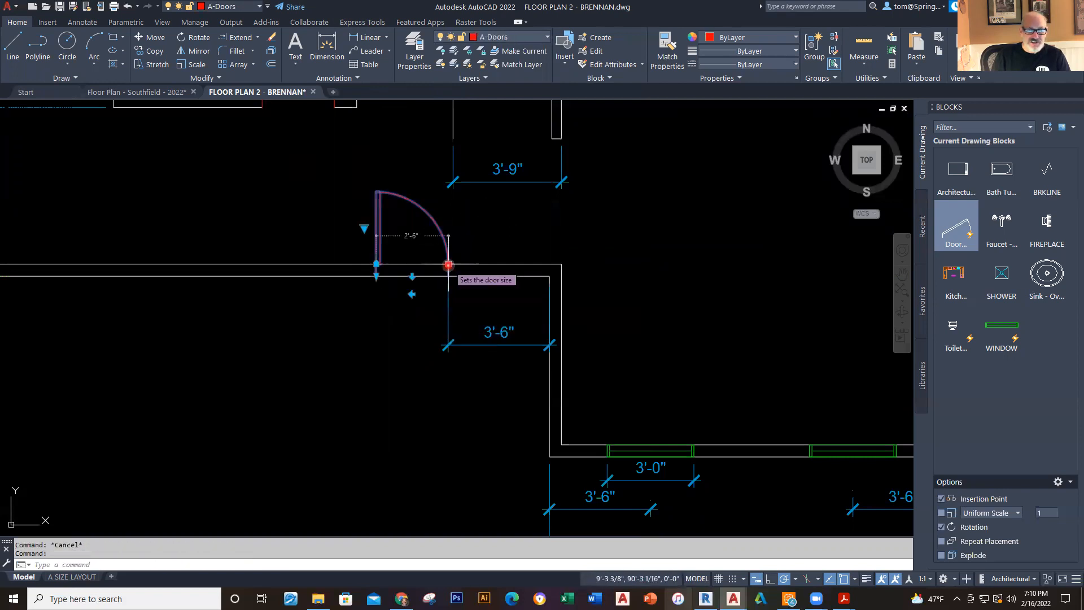
click(448, 264)
click(463, 263)
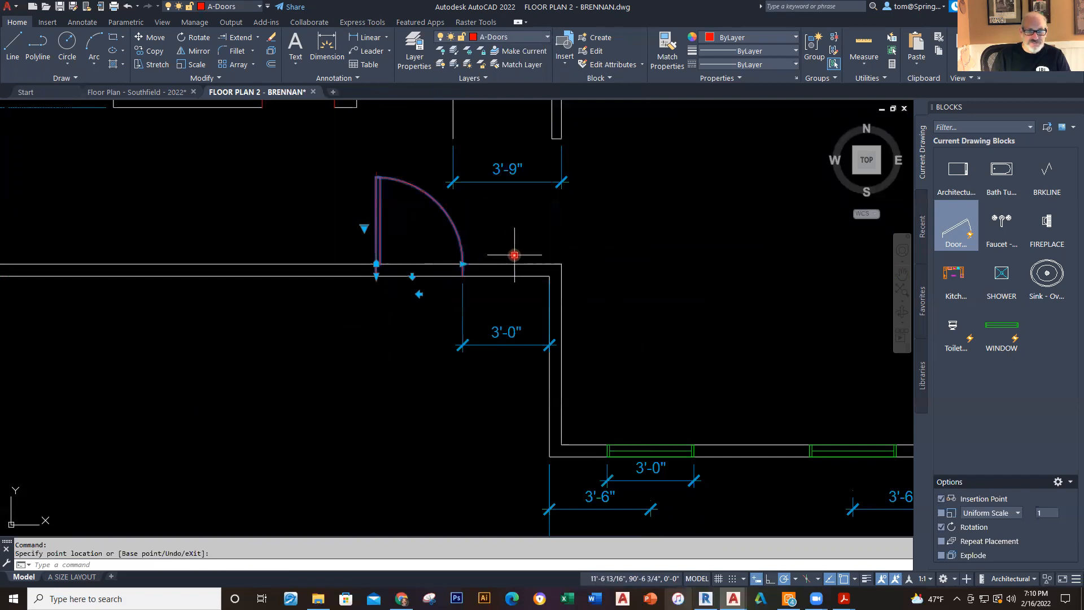
key(Escape)
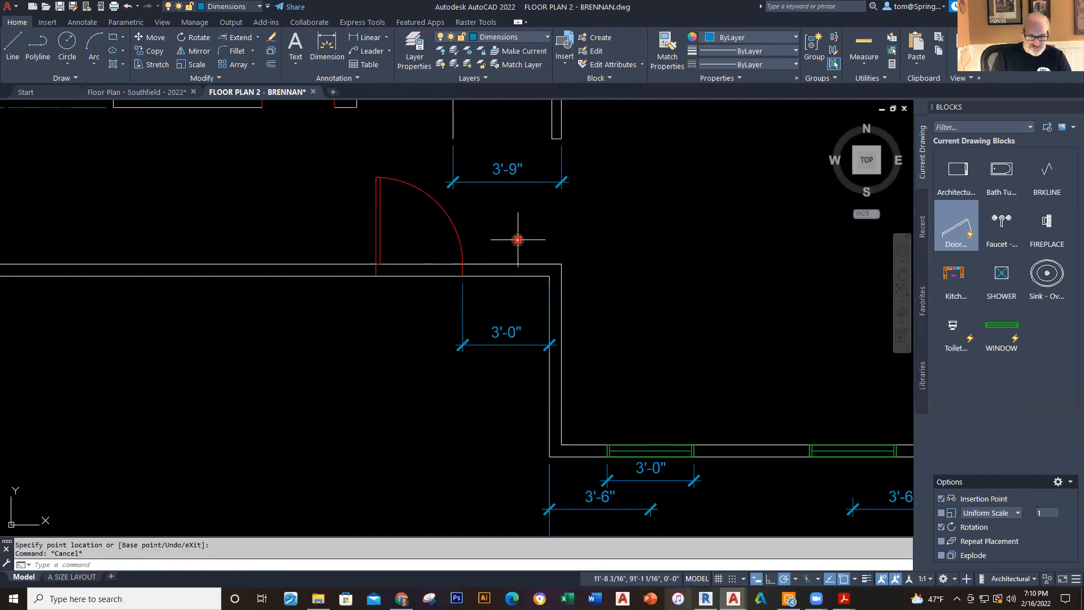
Step: Move the entry door 6" to the left along the wall
text(m)
key(Return)
click(511, 226)
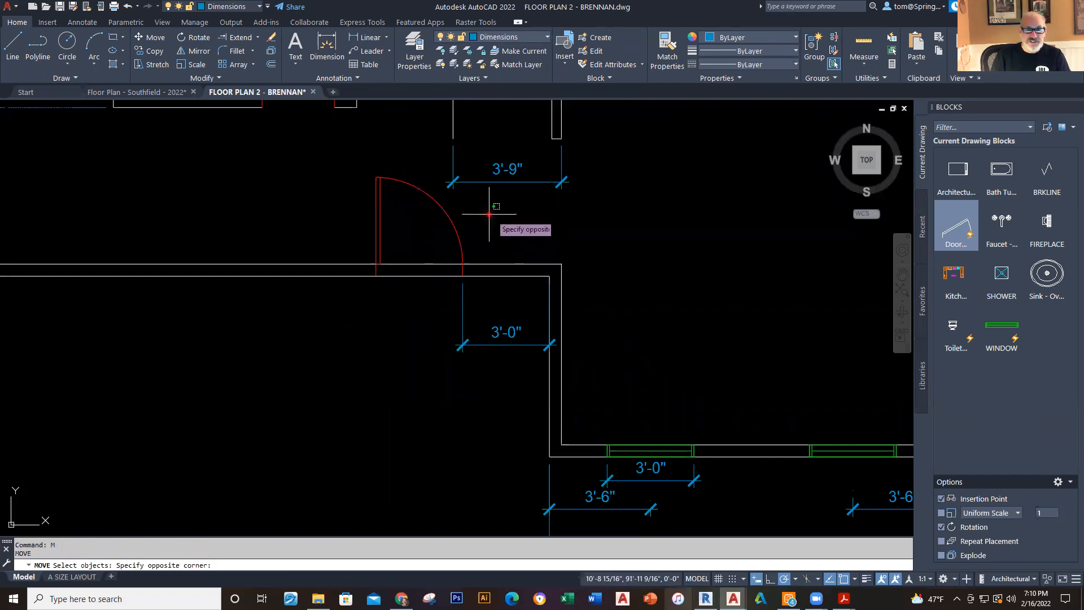
click(458, 220)
key(Return)
click(502, 220)
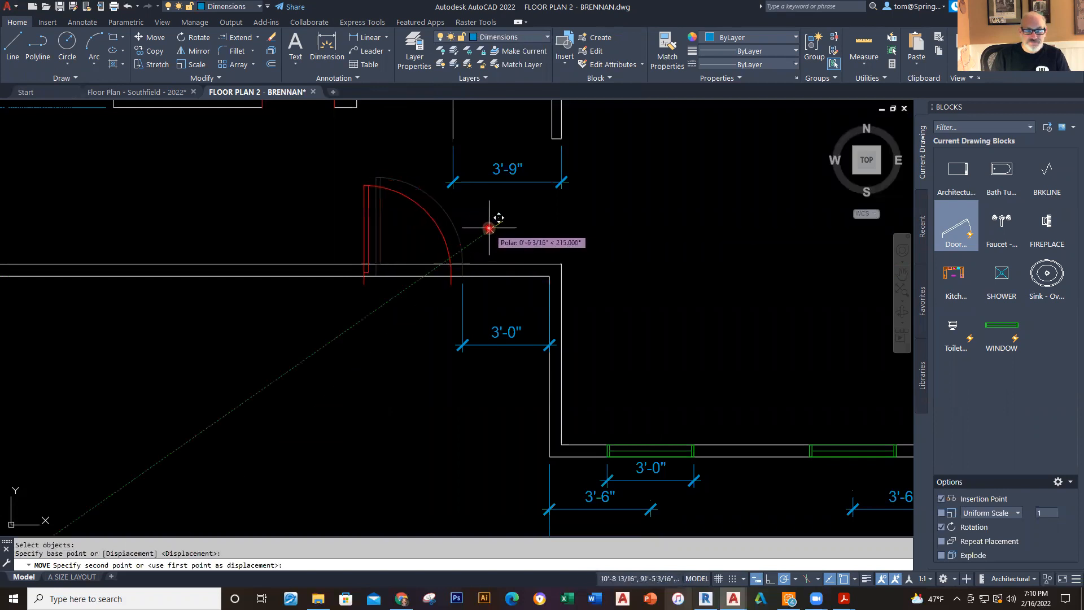
text(6)
key(Return)
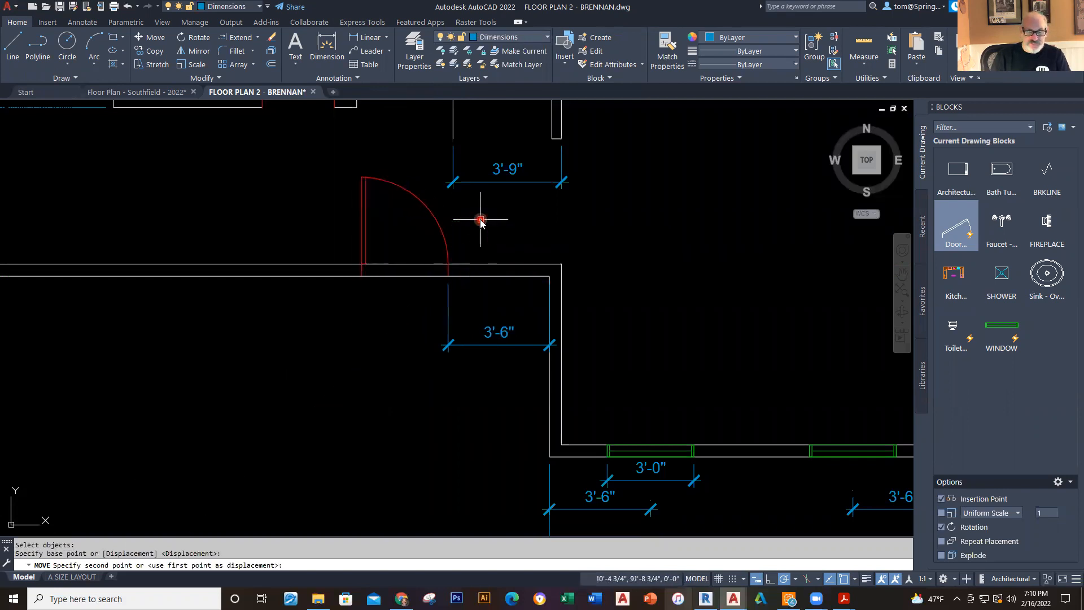
key(Escape)
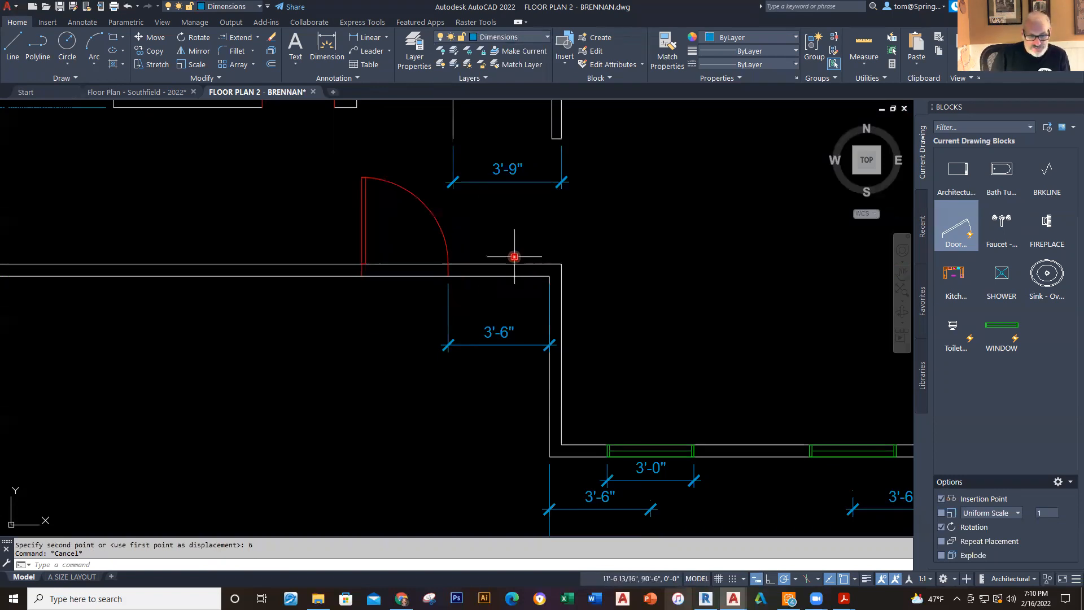
Step: Trim both exterior wall lines out of the entry door opening
text(tr)
key(Return)
drag(399, 252, 389, 324)
key(Escape)
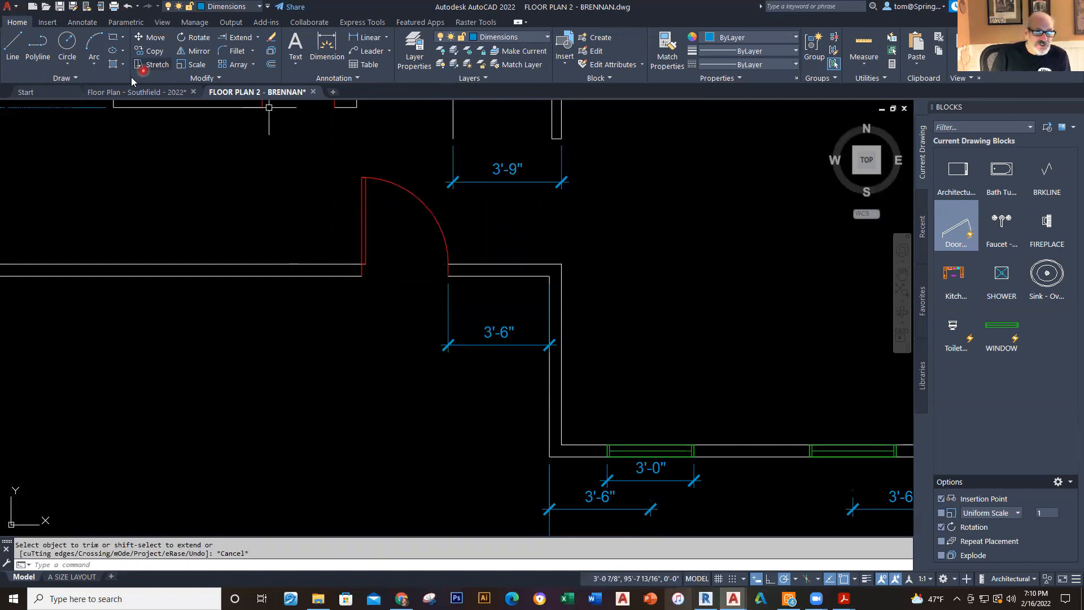
Step: Check the size and position of the window beside the entry door in the Southfield reference plan
click(141, 92)
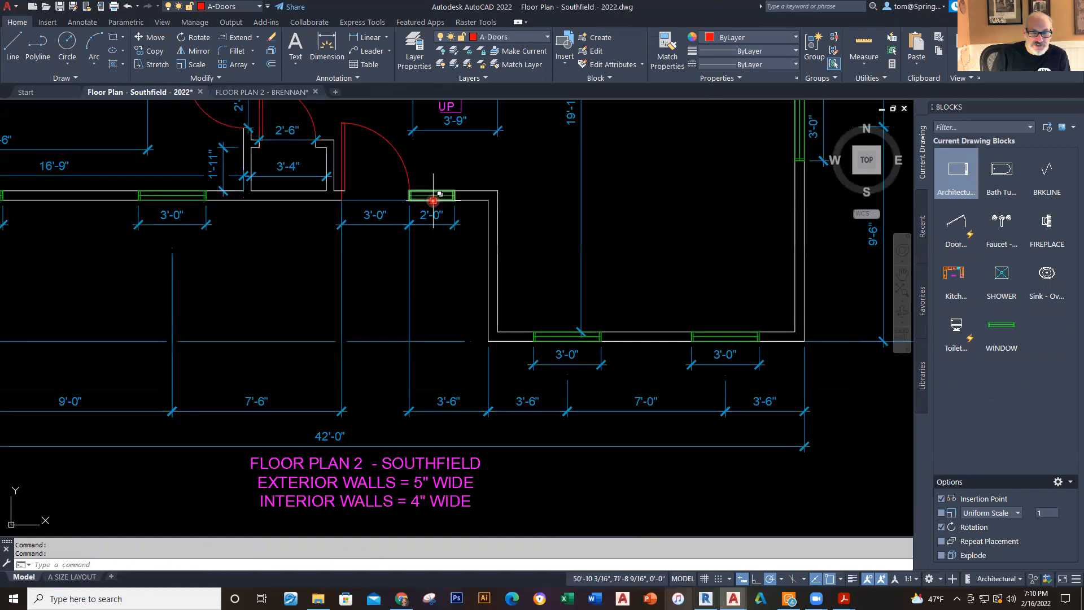
scroll(432, 194, up, 3)
middle_drag(431, 195, 435, 294)
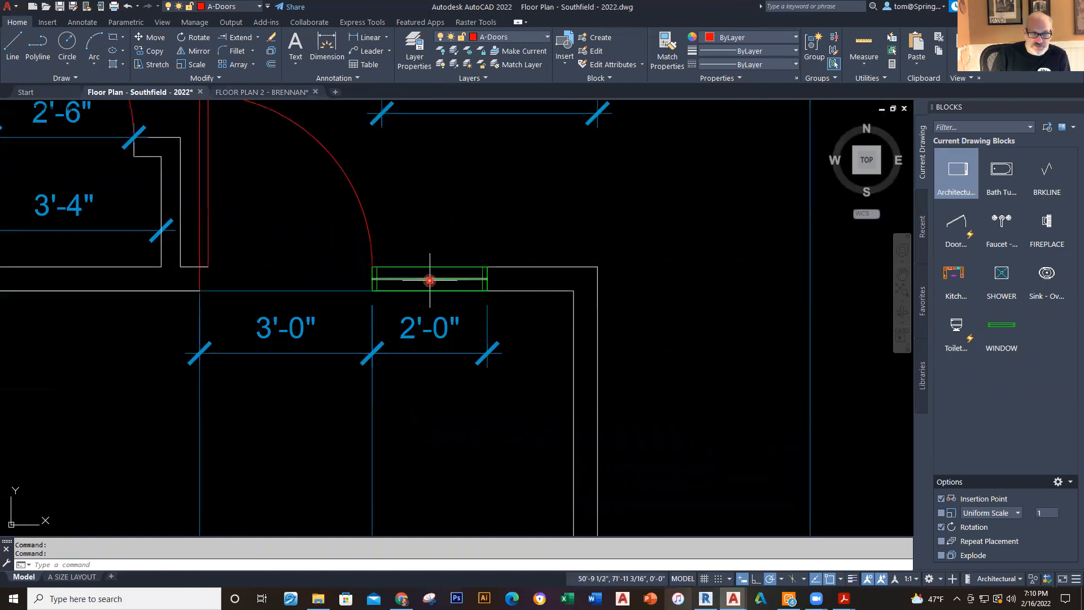
mouse_move(995, 335)
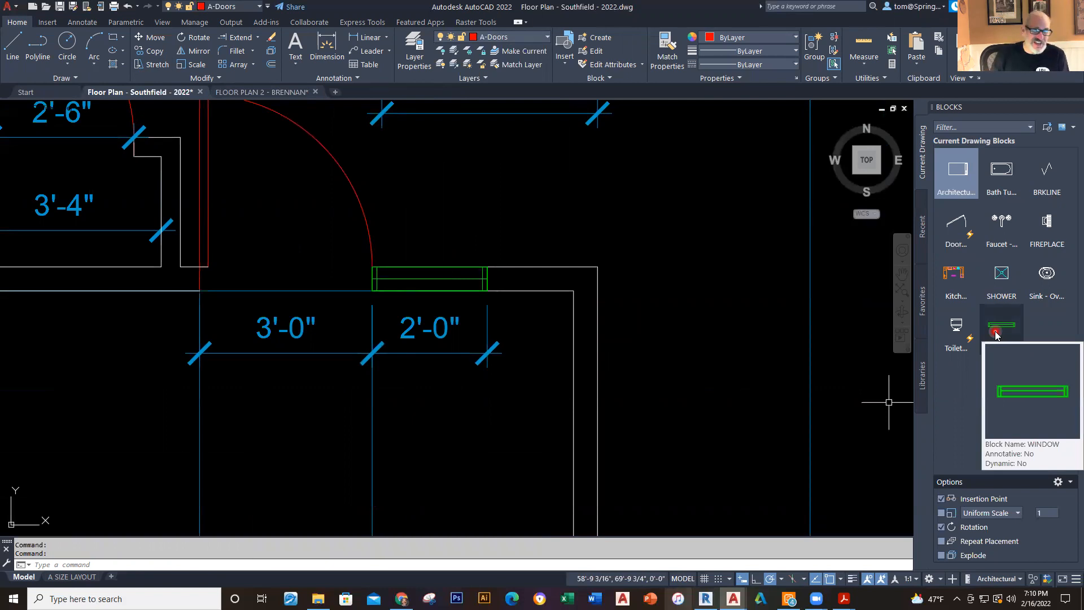
Step: In the Brennan plan, insert the WINDOW block on the A-Windows layer in the exterior wall, 12" from the entry door's right edge
click(273, 93)
middle_drag(494, 225, 455, 252)
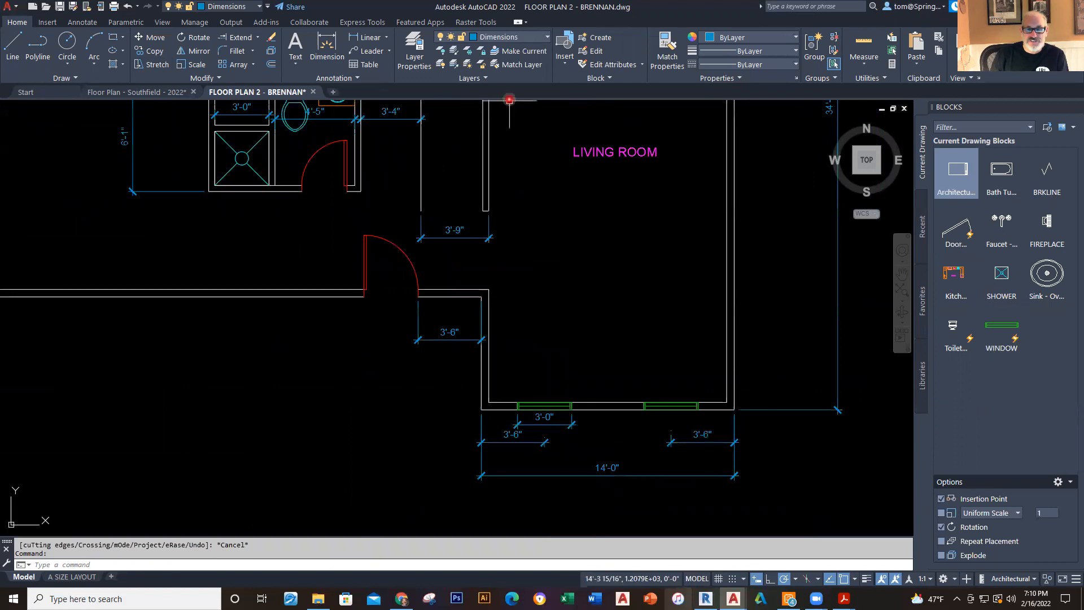
click(546, 38)
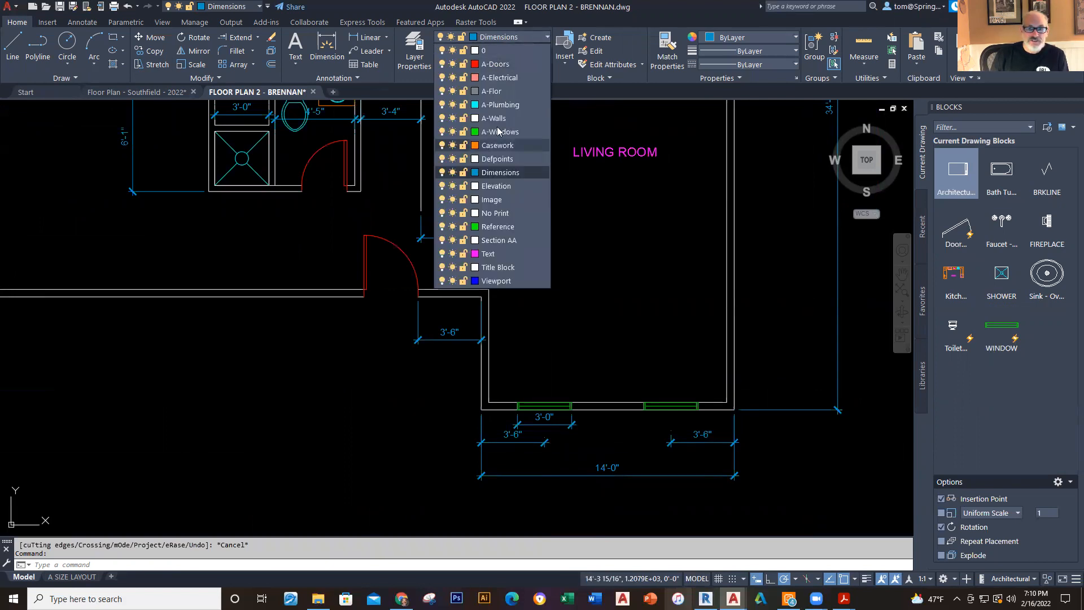
click(500, 132)
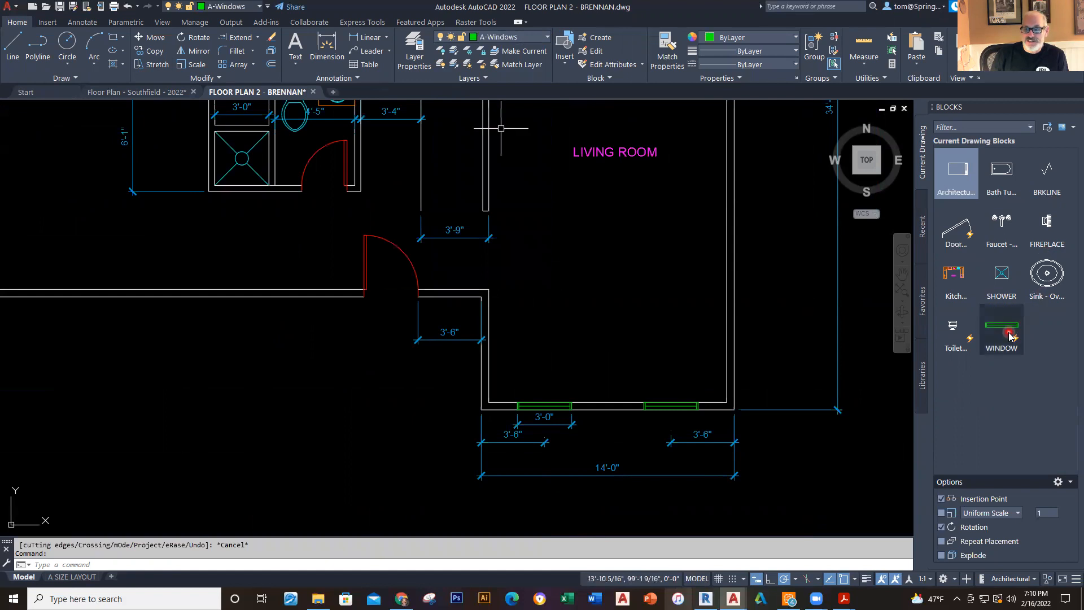
drag(1001, 333, 745, 343)
scroll(401, 310, up, 5)
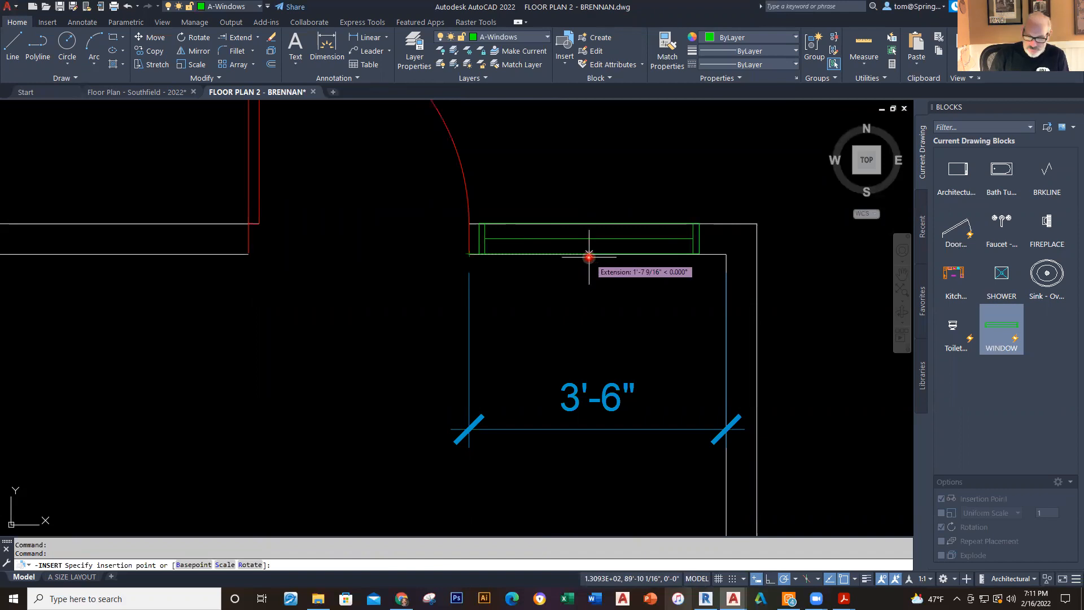
text(12)
key(Return)
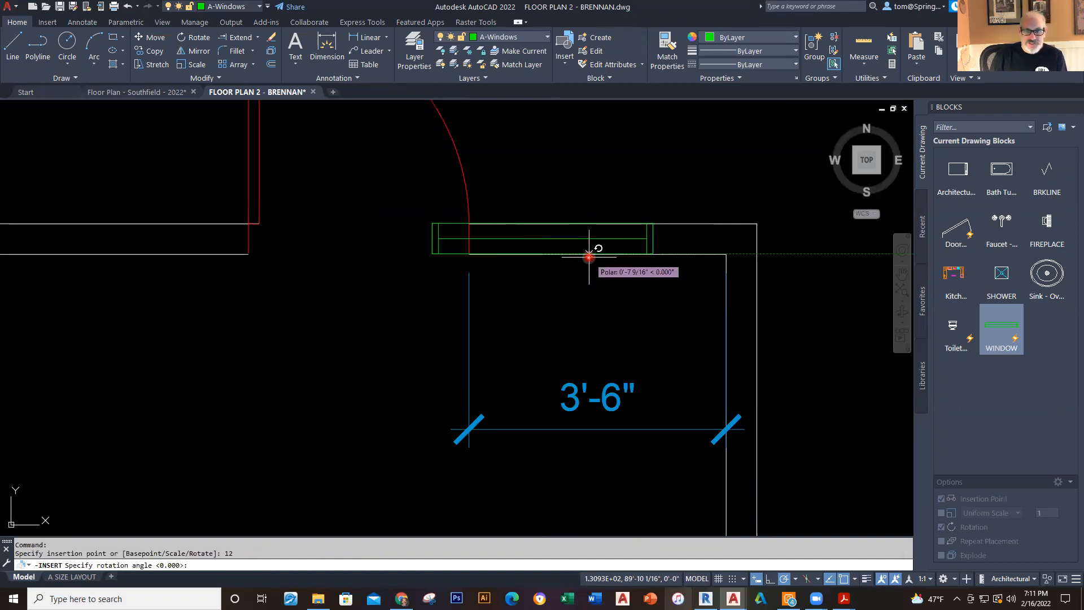
click(695, 254)
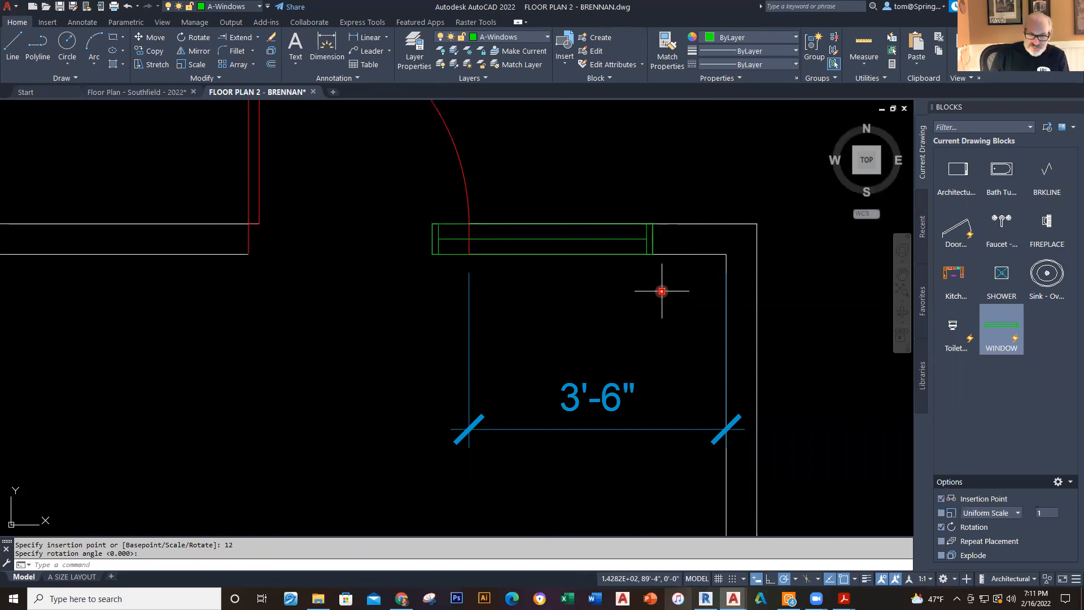
Step: Set the X scale of the window beside the entry door to 0.667
click(527, 237)
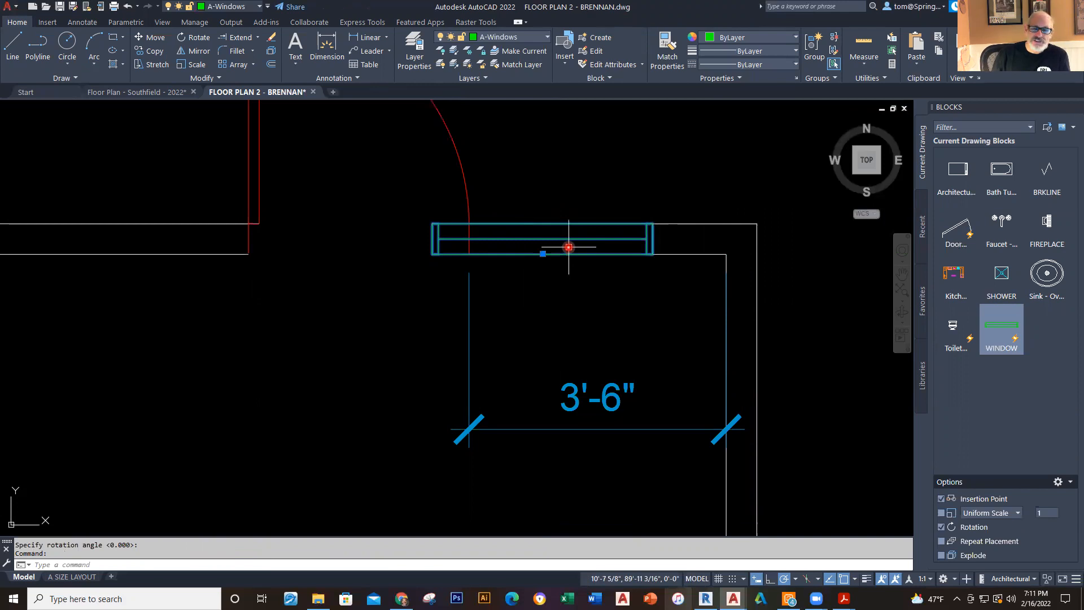
key(Escape)
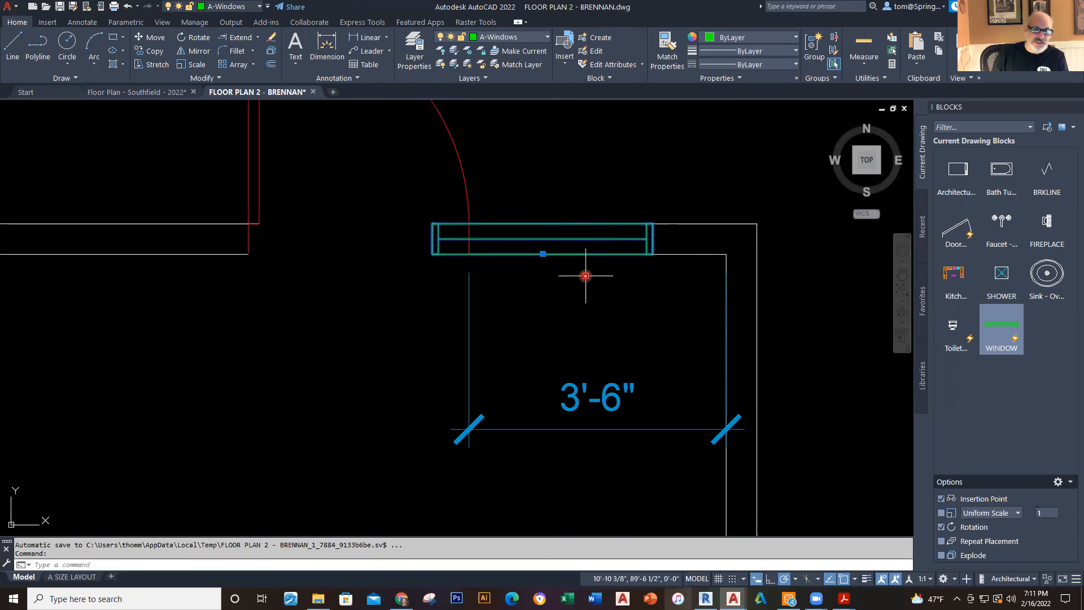
right_click(567, 235)
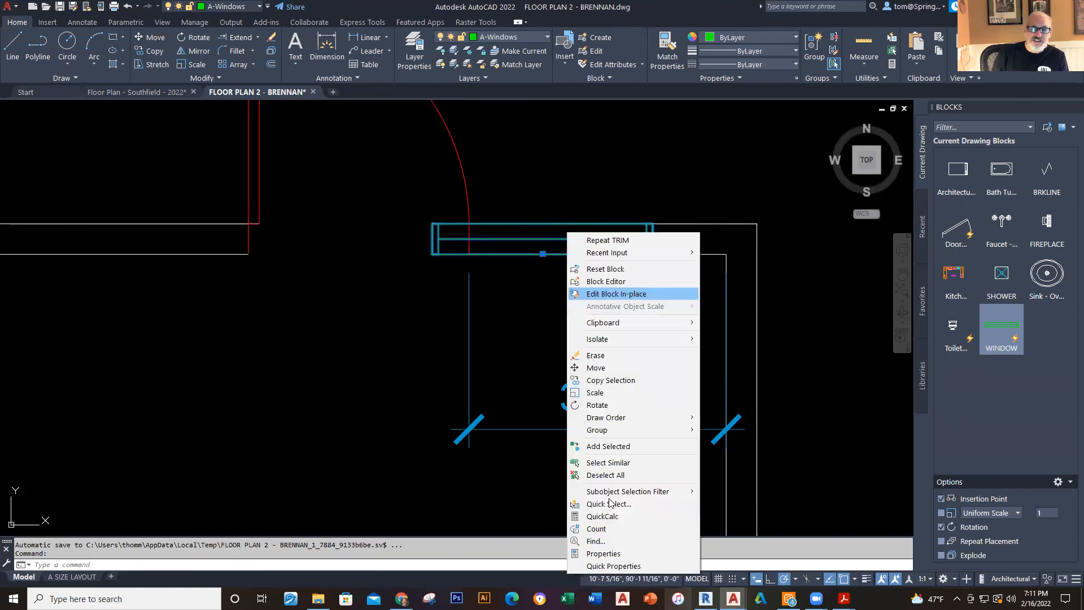
click(620, 553)
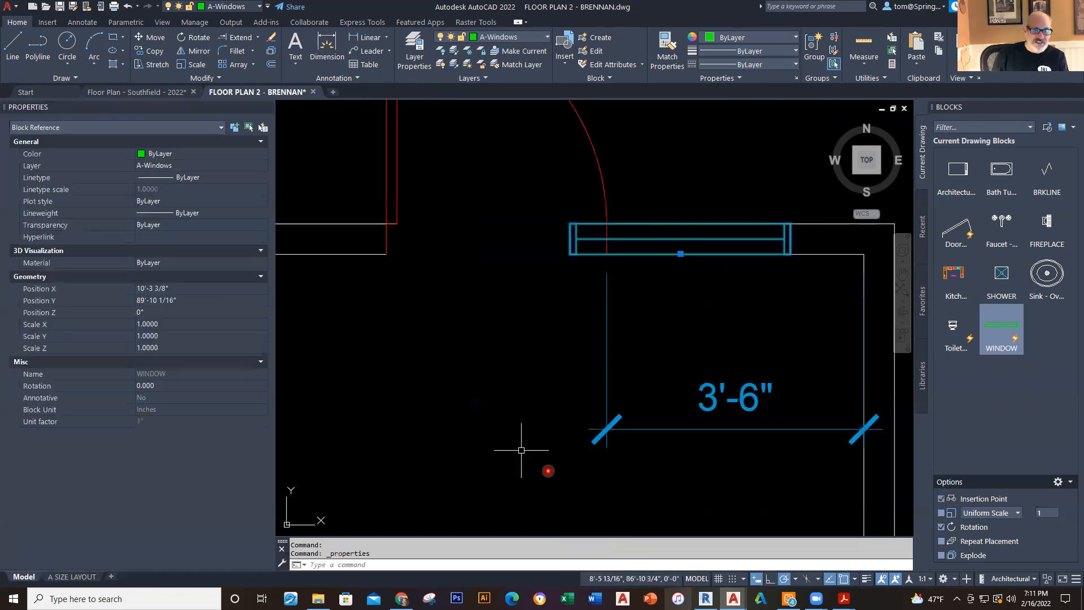
click(173, 323)
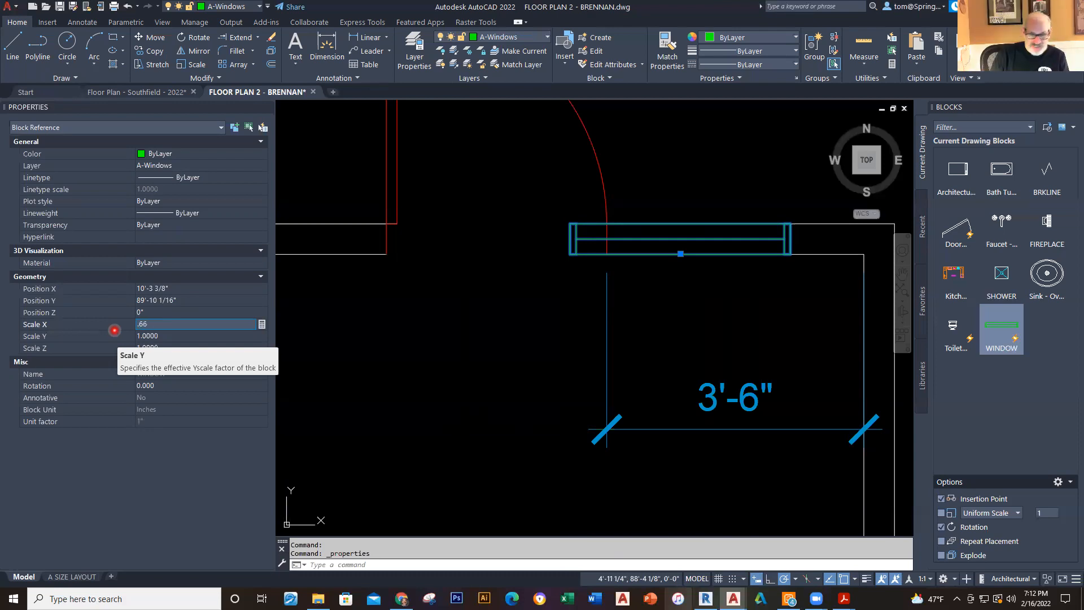
click(115, 334)
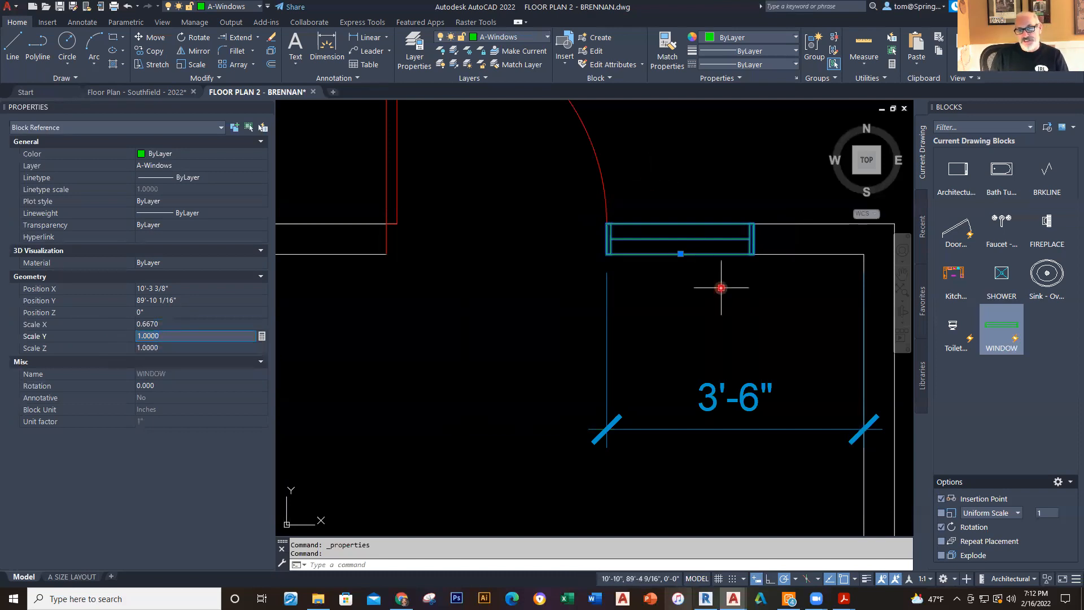
key(Escape)
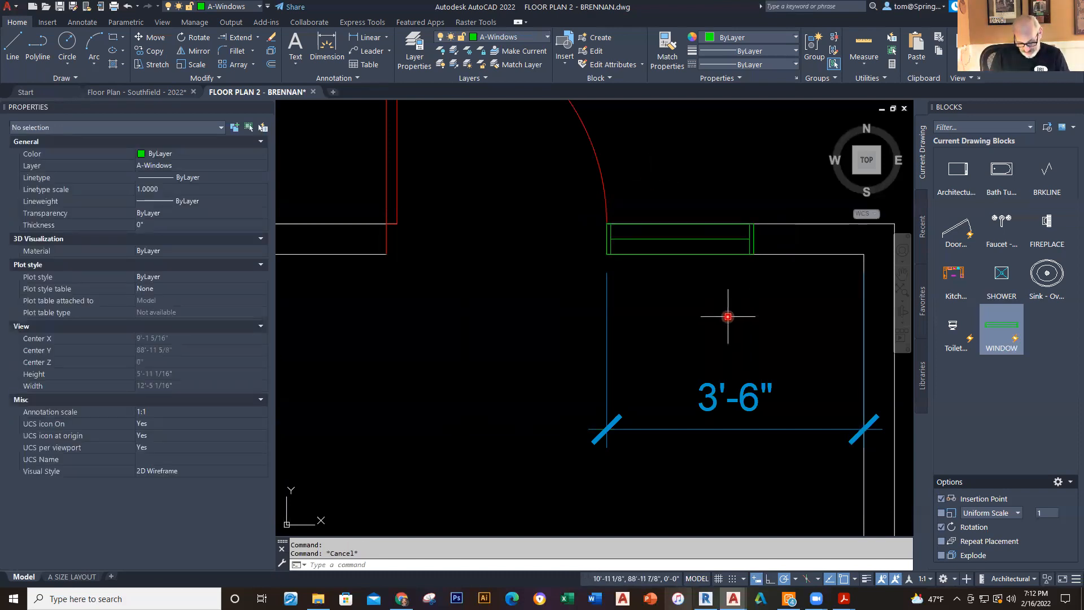
Step: Review the X scale in the properties of the window beside the entry door
scroll(734, 319, down, 3)
middle_drag(706, 338, 544, 350)
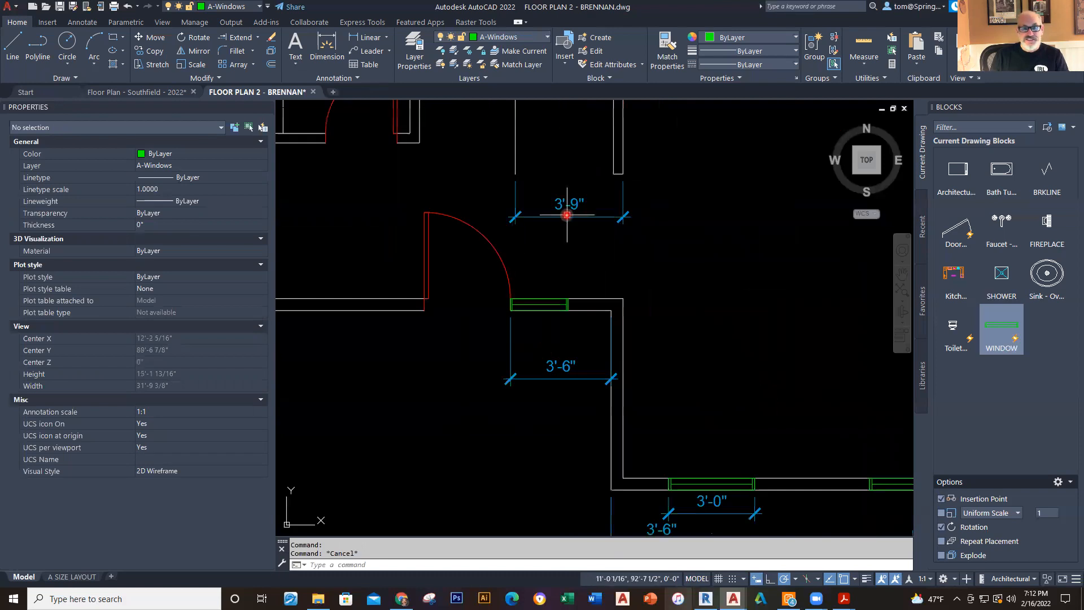
click(549, 38)
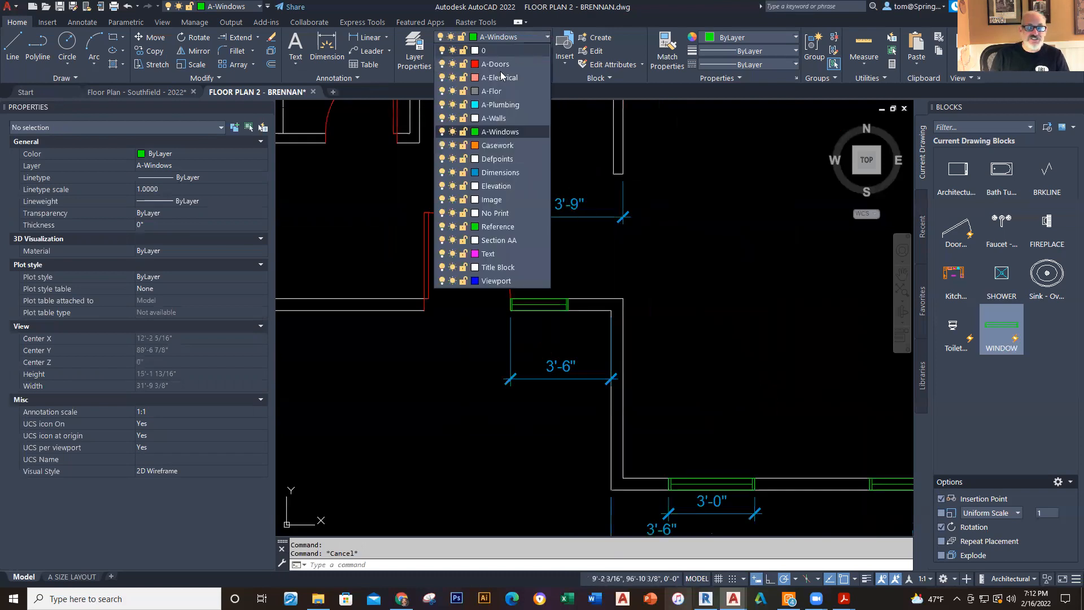
click(561, 320)
click(562, 320)
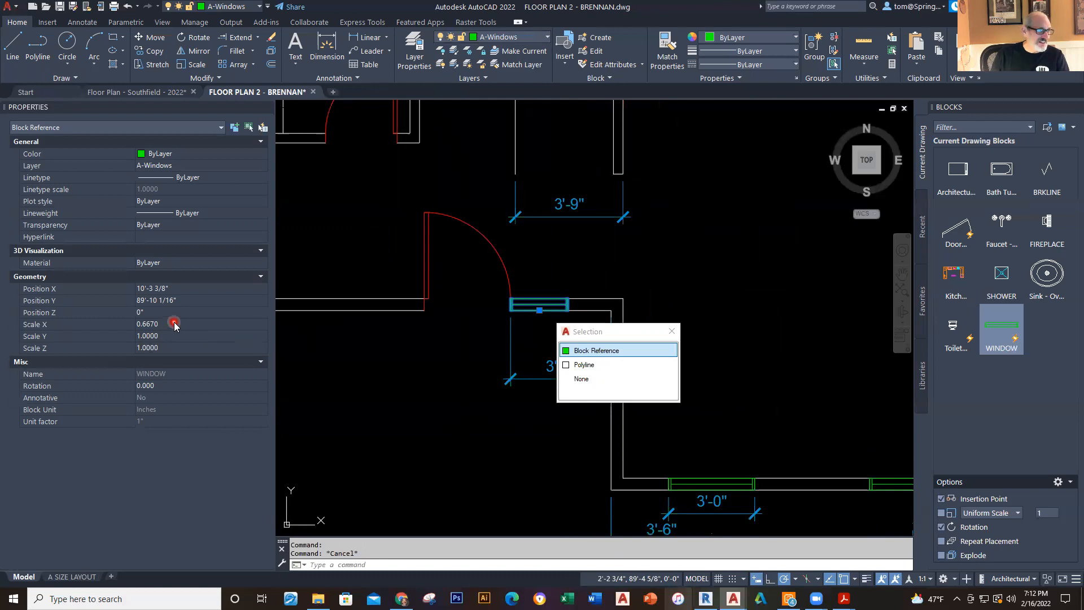
key(Escape)
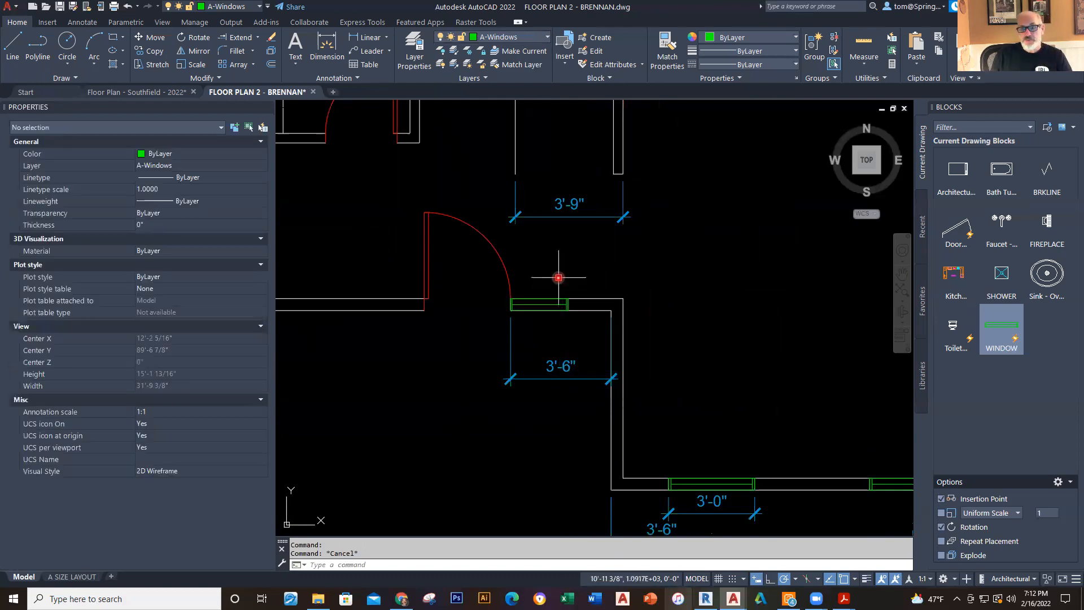
Step: Make Dimensions the current layer
click(547, 38)
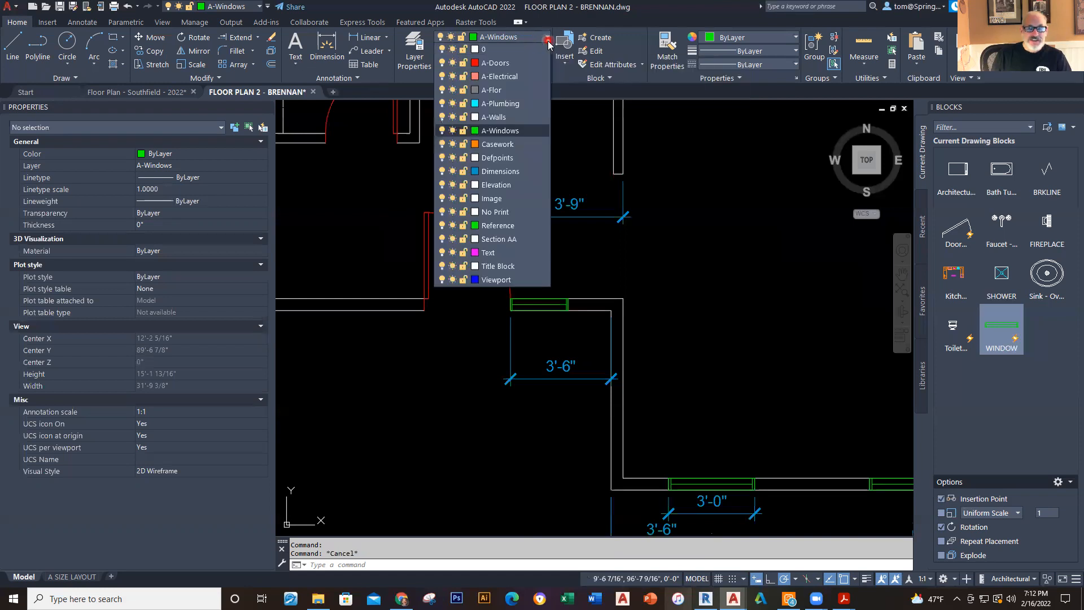
click(503, 171)
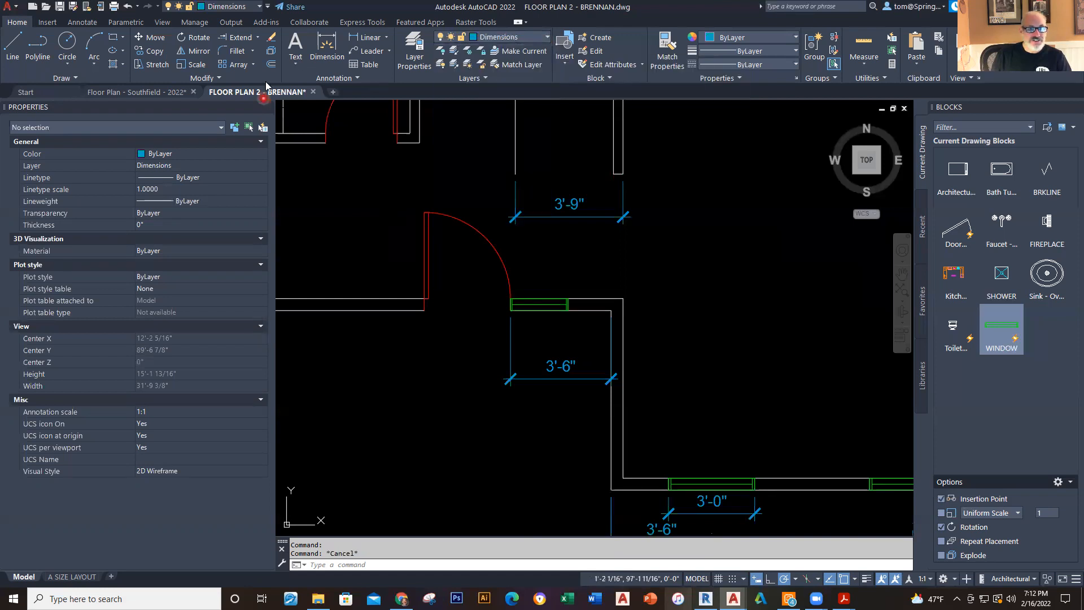
Step: Add a horizontal linear dimension across the width of the small window beside the front door, between the window and the 3'-6" dimension
click(376, 37)
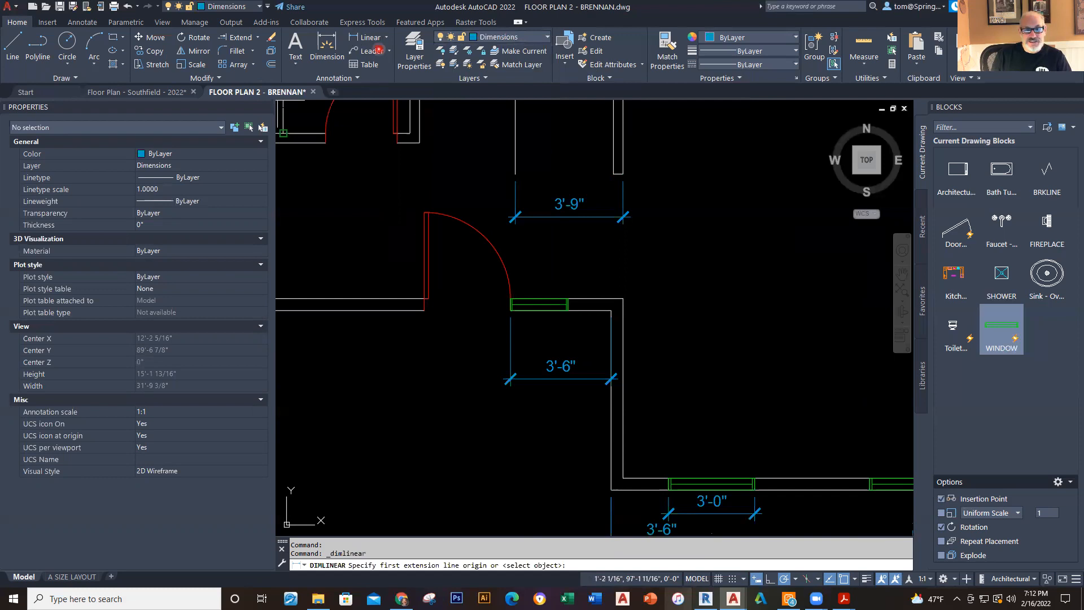
scroll(534, 320, up, 5)
click(439, 260)
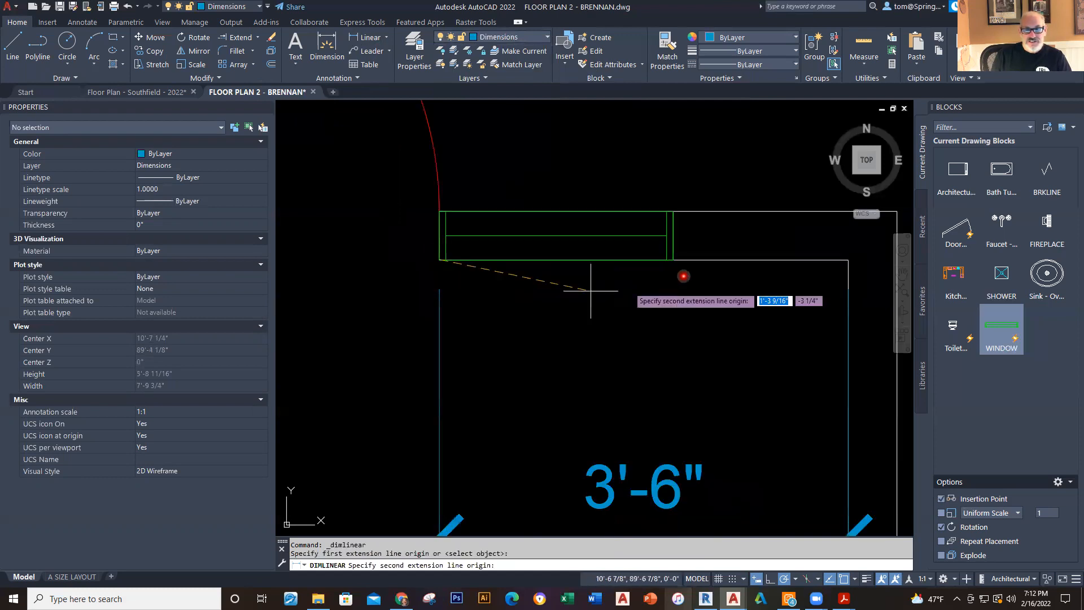
click(672, 260)
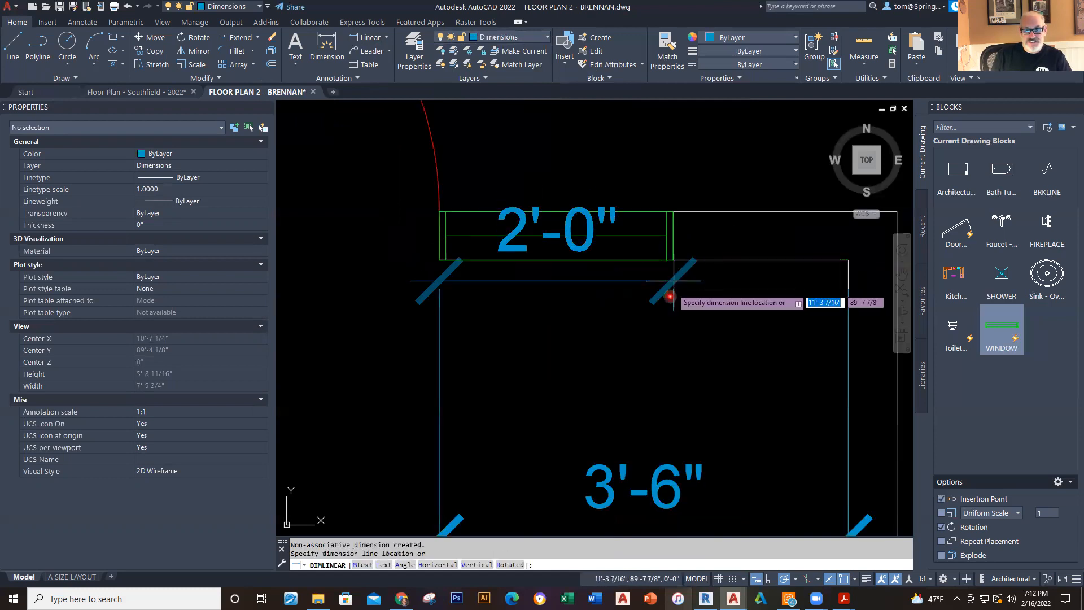
click(669, 392)
scroll(709, 368, down, 5)
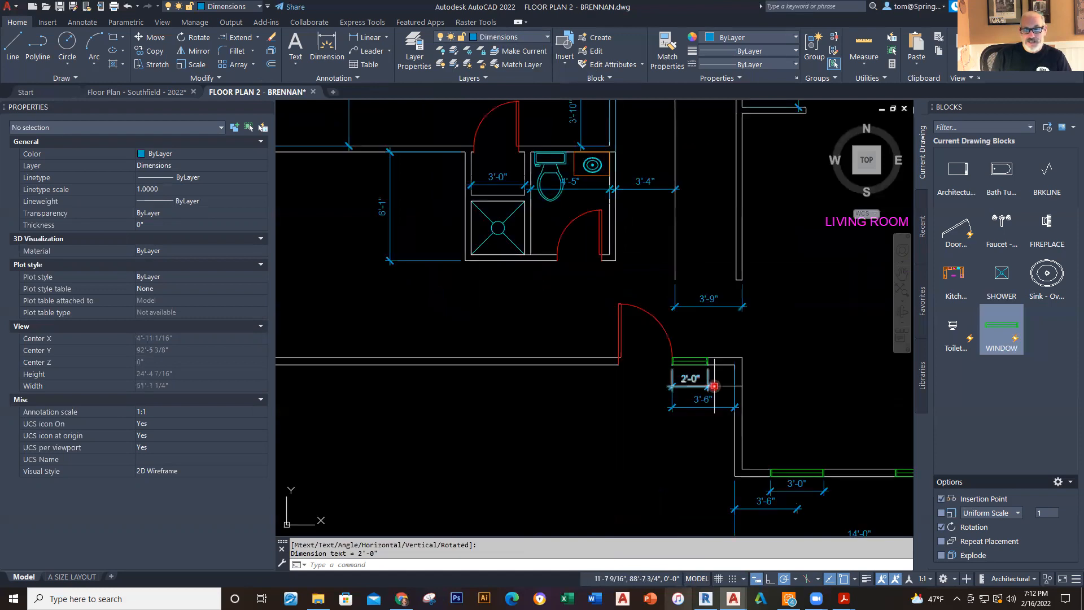
Step: Insert the WINDOW block in the left exterior wall below the fireplace, 72 inches above the outer lower-left corner, rotated 270 degrees
mouse_move(668, 426)
middle_down()
mouse_move(694, 324)
mouse_move(725, 324)
middle_up()
scroll(648, 332, down, 3)
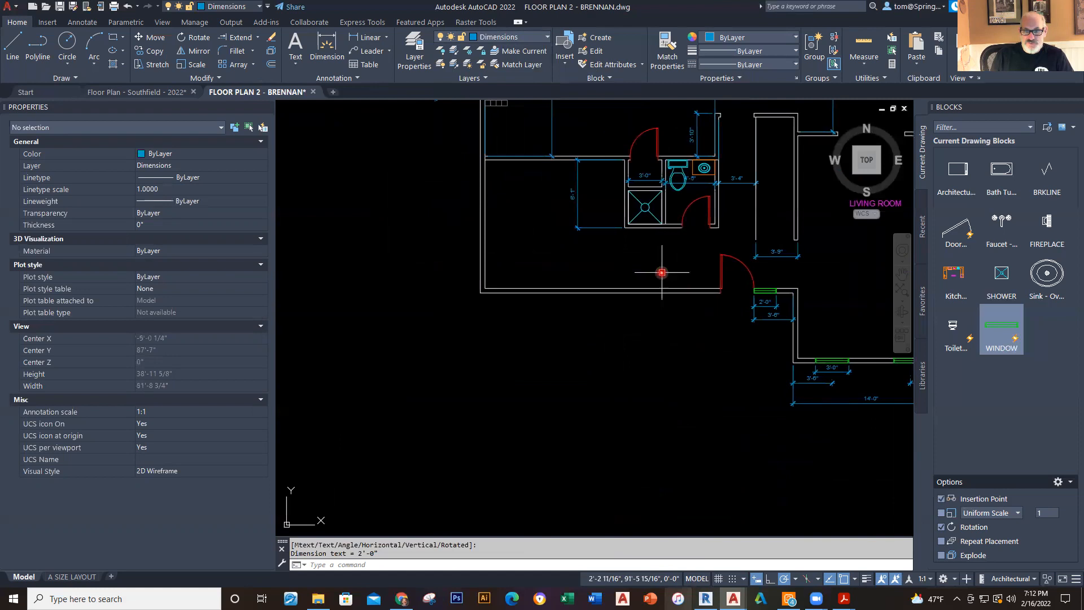
scroll(645, 315, down, 2)
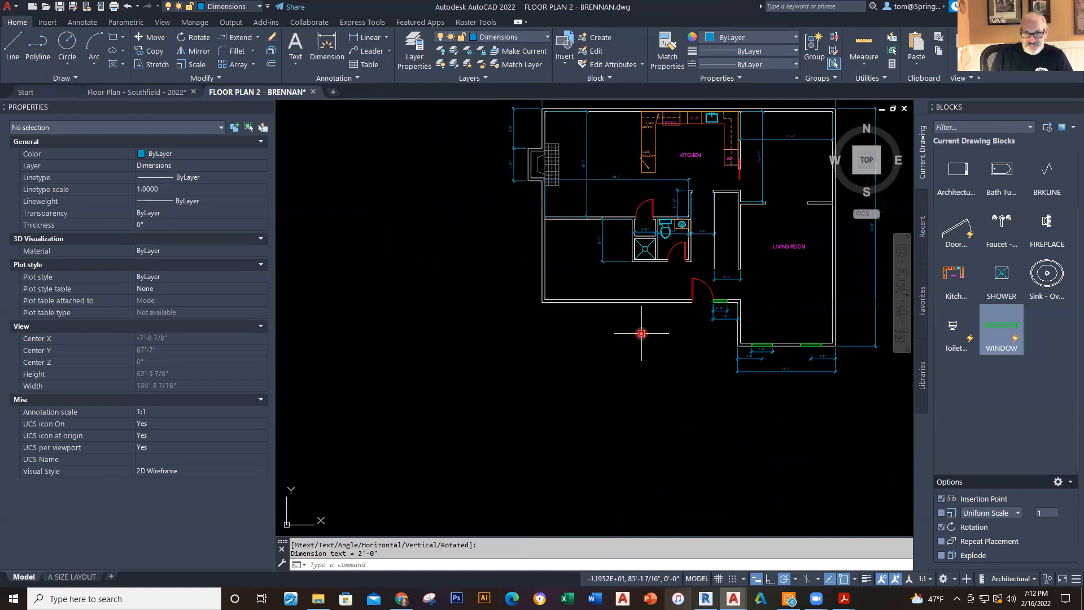
middle_drag(641, 333, 601, 408)
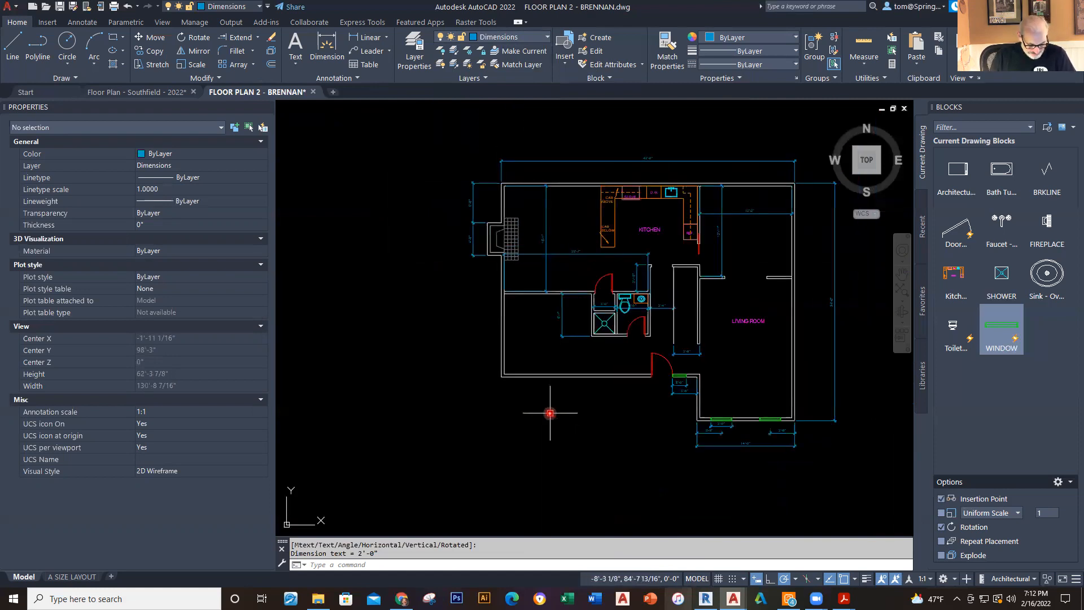
scroll(505, 347, up, 4)
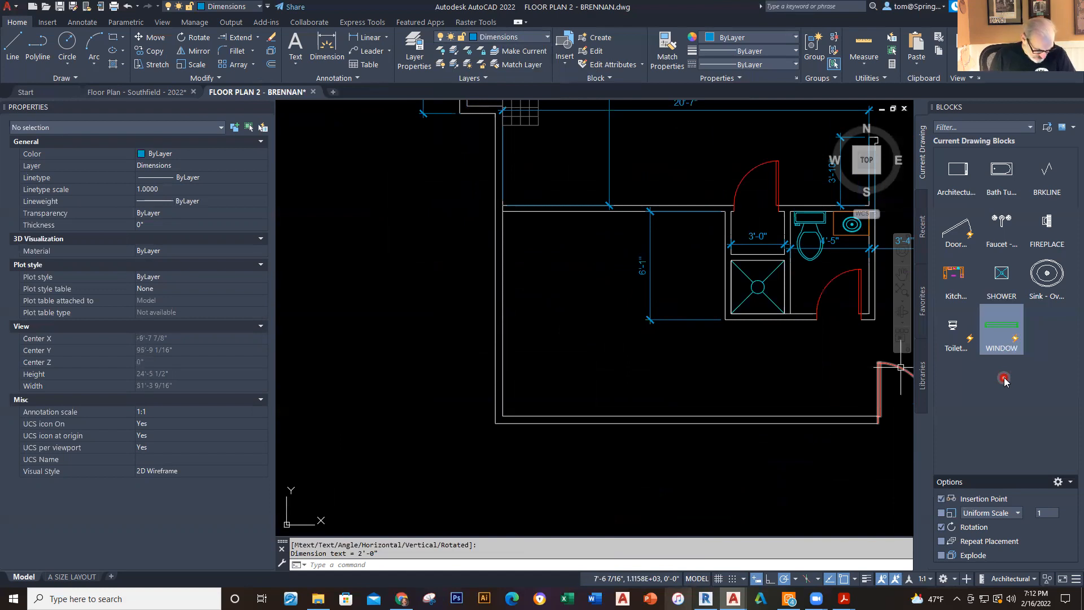
click(989, 323)
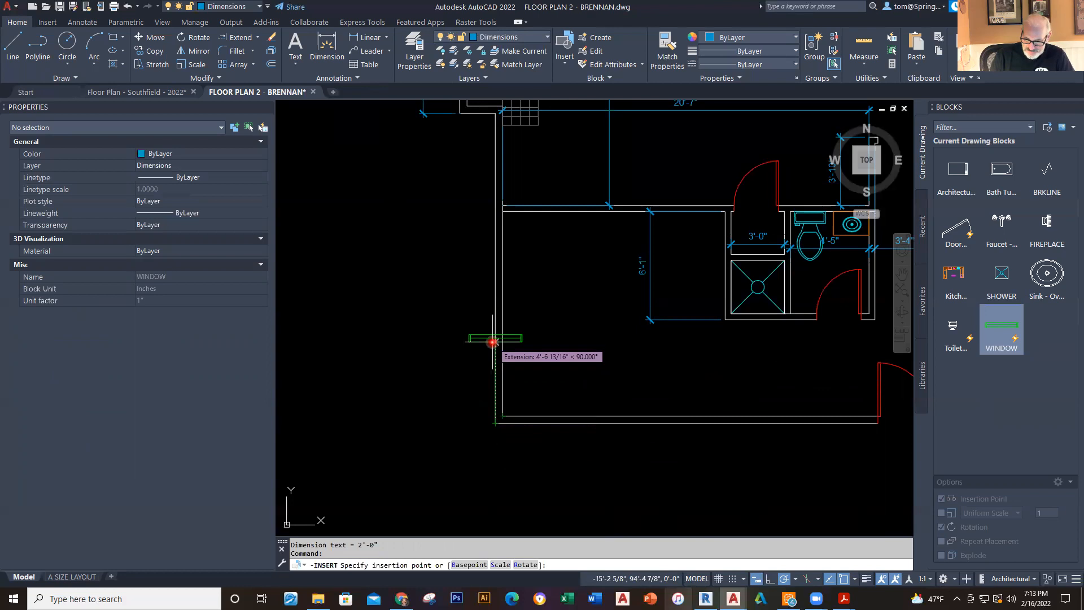
text(72)
key(Return)
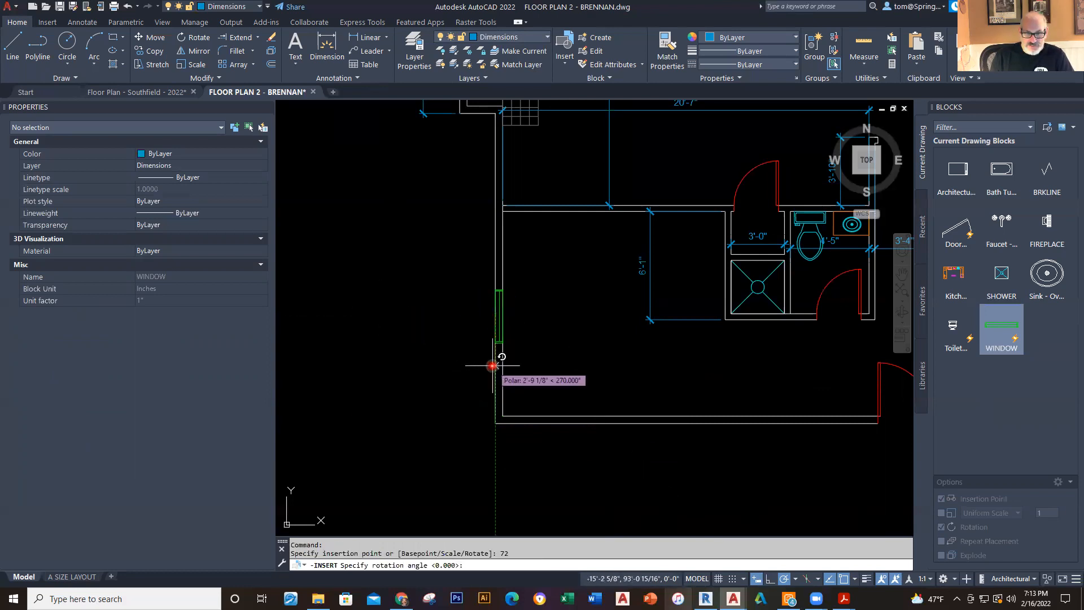
key(Escape)
Step: Set the X scale of the new window in the left exterior wall to 2
scroll(511, 323, up, 2)
scroll(510, 323, up, 2)
click(481, 323)
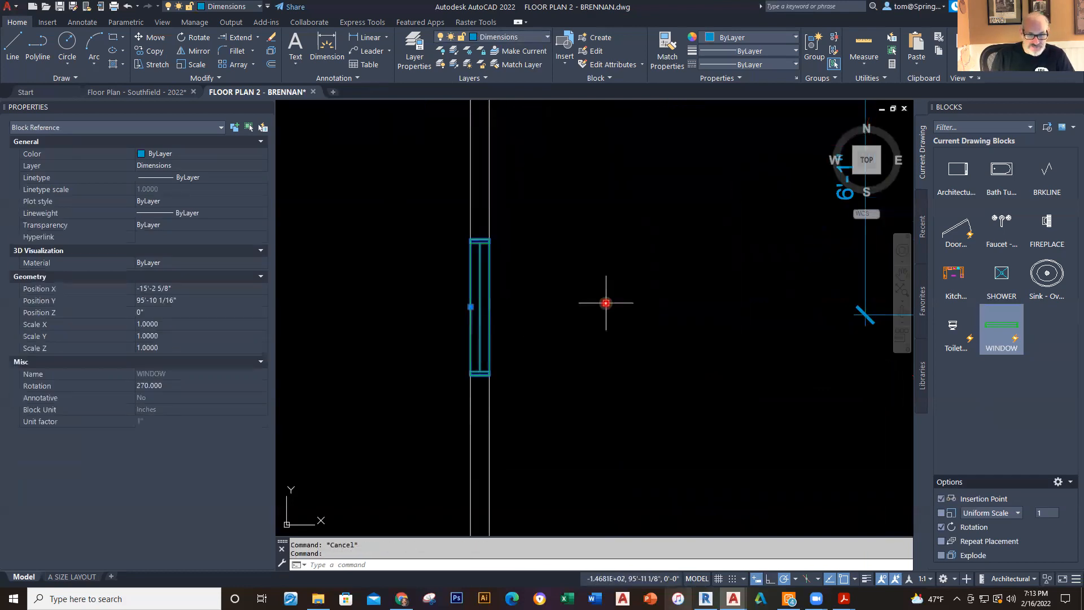
click(200, 325)
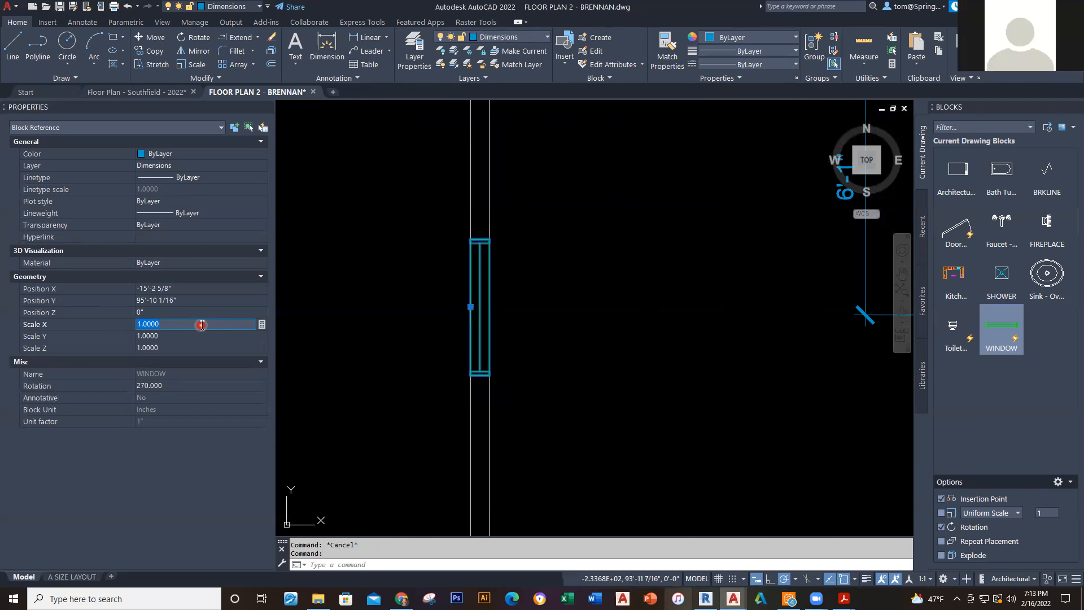
key(Return)
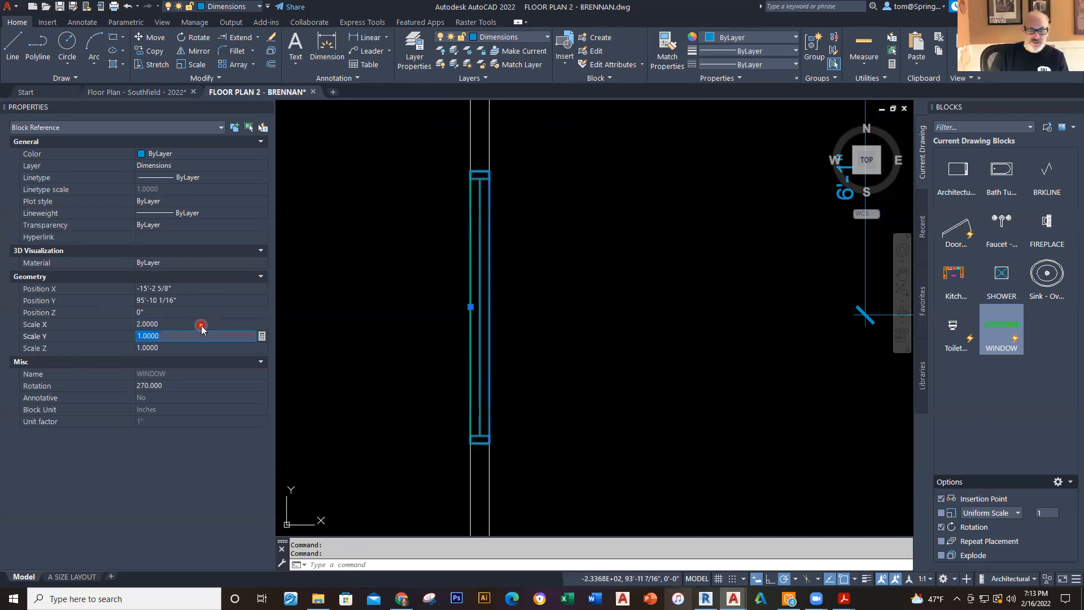
key(Escape)
Step: Add a vertical linear dimension outside the left wall from the outer lower-left corner to the center of the new window
scroll(609, 301, down, 2)
scroll(609, 301, down, 1)
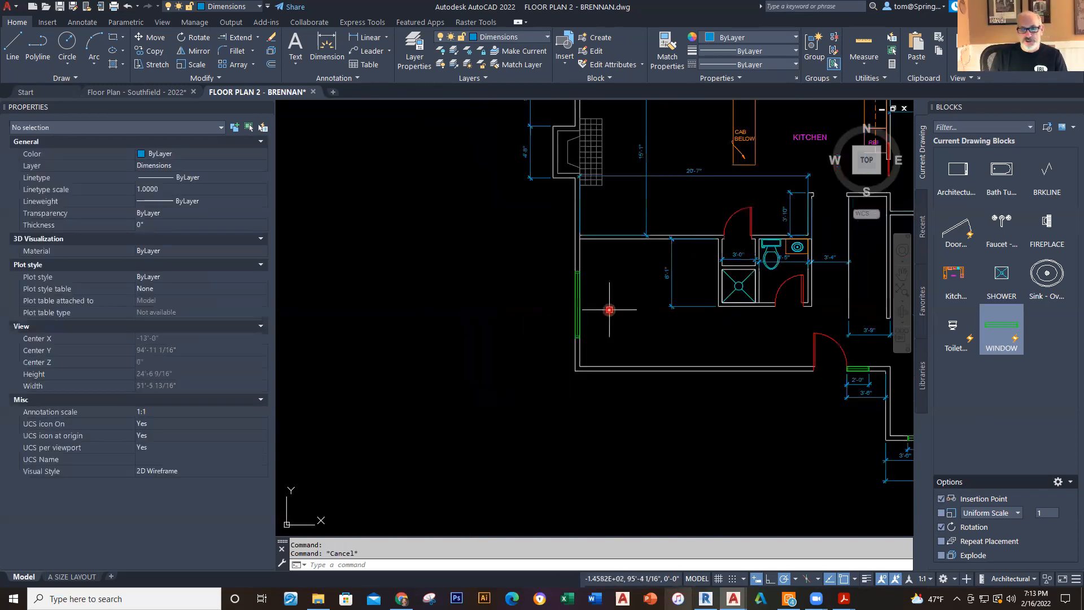
scroll(547, 299, down, 1)
click(364, 39)
scroll(556, 333, up, 4)
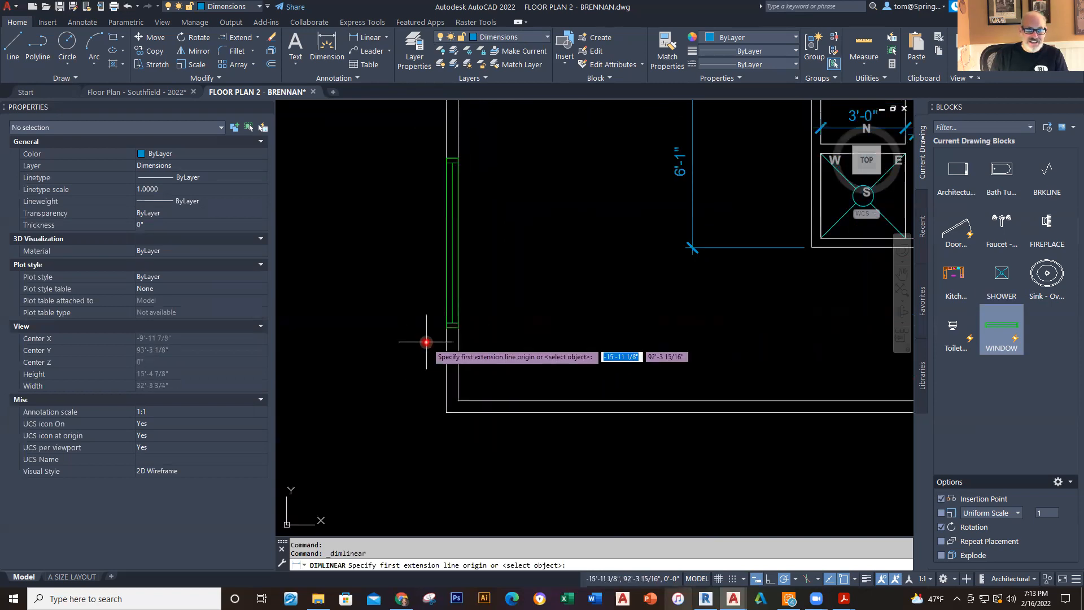
click(445, 412)
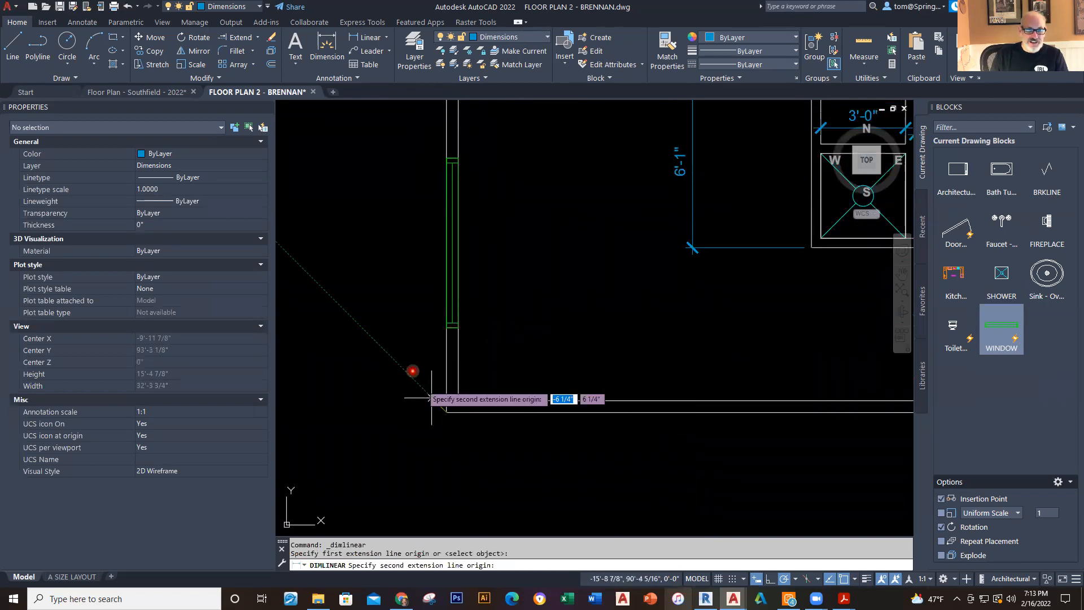
click(445, 240)
scroll(384, 317, down, 3)
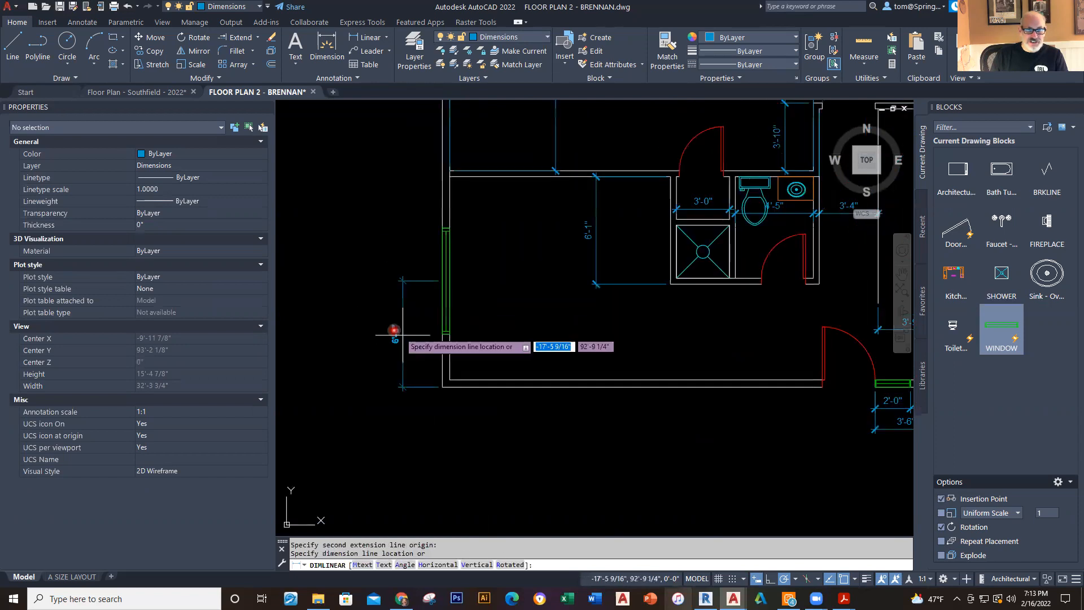
click(364, 334)
key(Escape)
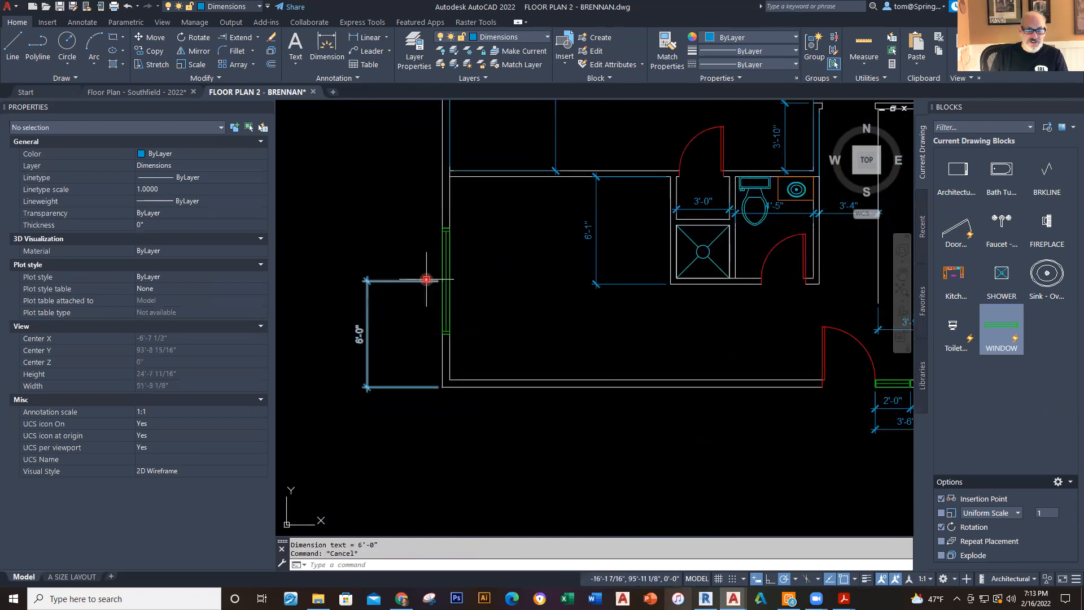
Step: Pull the upper extension line origin of the window's center-location dimension back away from the left wall
click(425, 279)
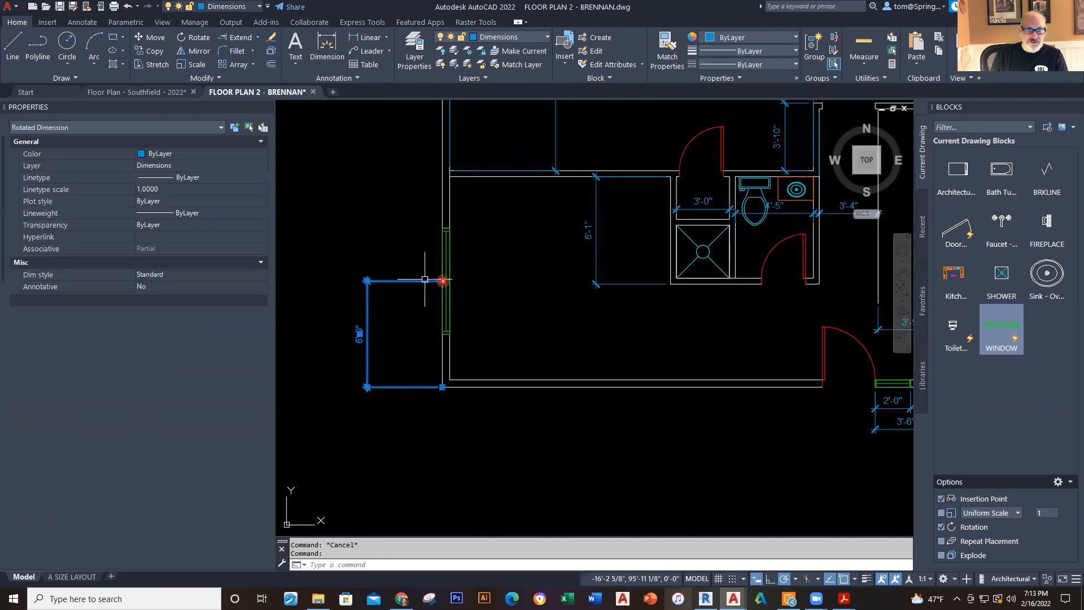
click(443, 280)
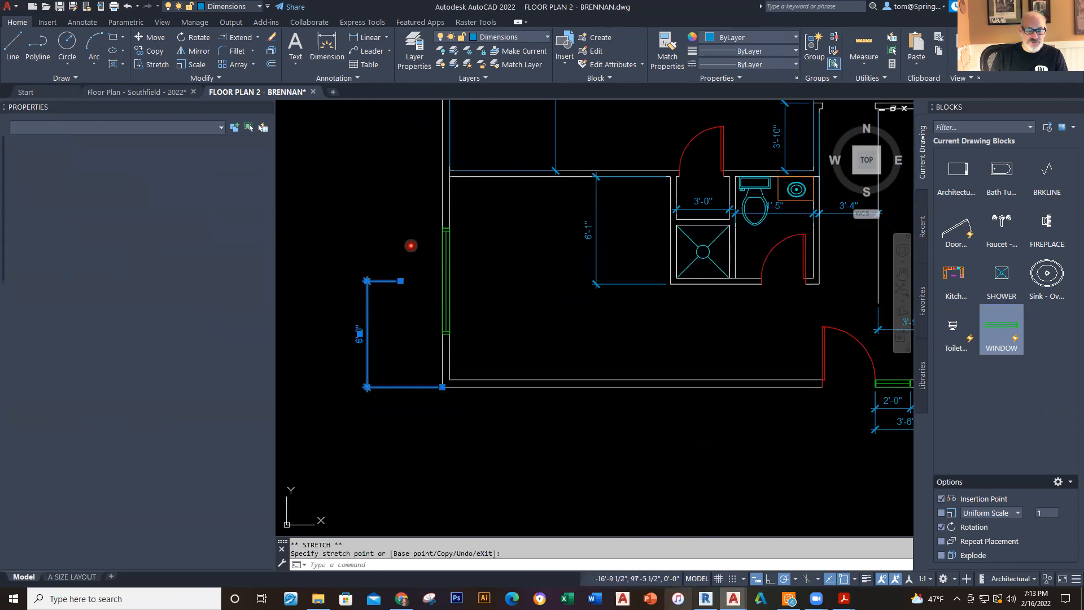
key(Escape)
Step: Add a vertical linear dimension for the full length of the left wall window, placed between the wall and the center-location dimension
click(355, 37)
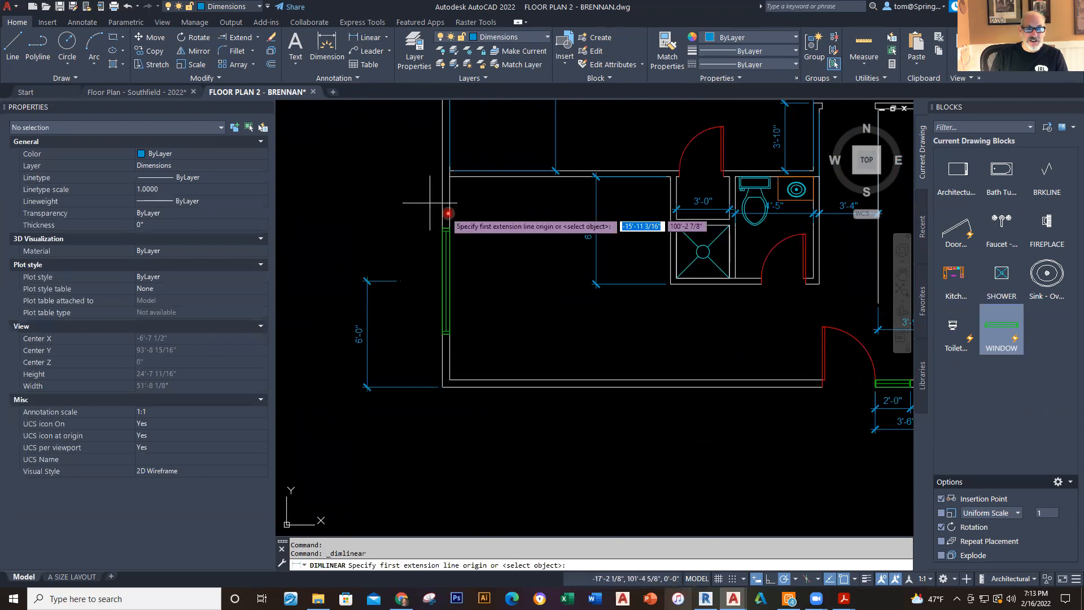
scroll(429, 202, up, 2)
click(430, 233)
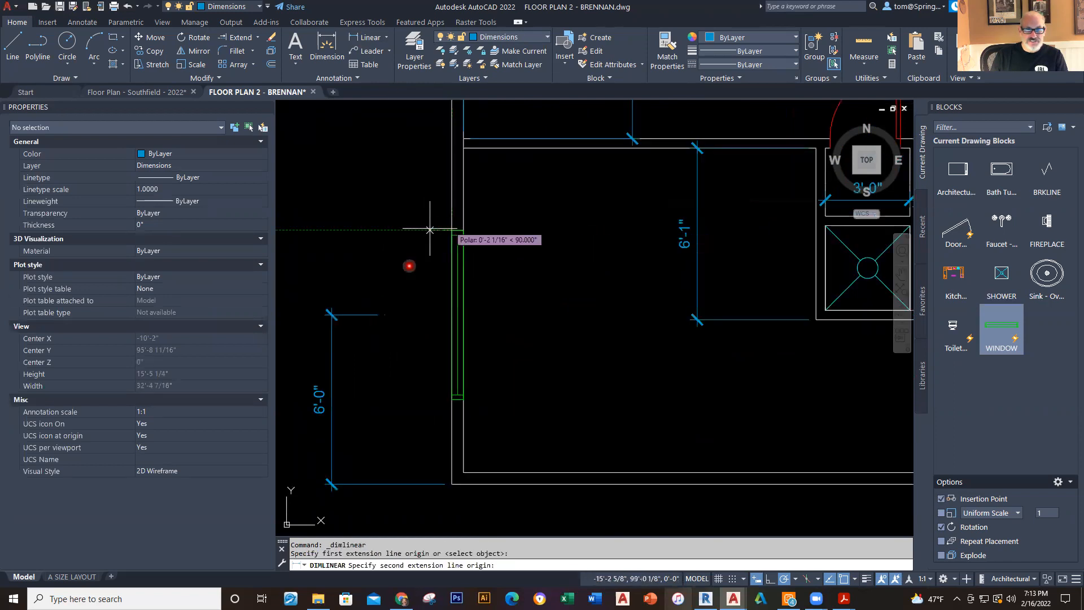
click(450, 401)
click(415, 403)
key(Escape)
scroll(520, 350, down, 5)
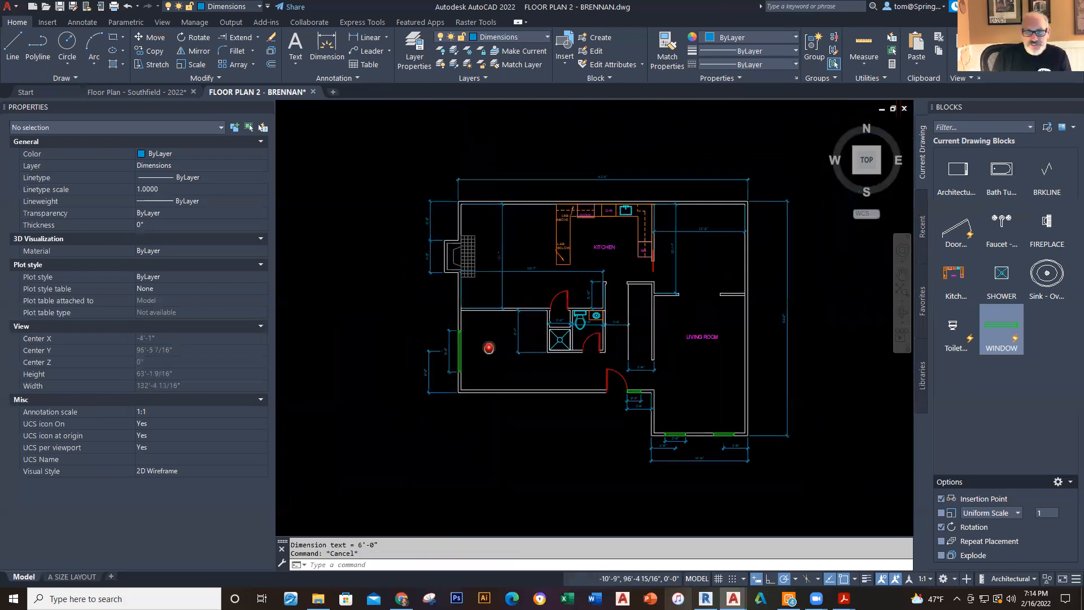
Step: Open the Floor Plan - Southfield - 2022 drawing and examine the double doors and their dimensions in the family room and dining room
scroll(489, 348, up, 5)
scroll(588, 397, down, 2)
middle_drag(553, 374, 472, 313)
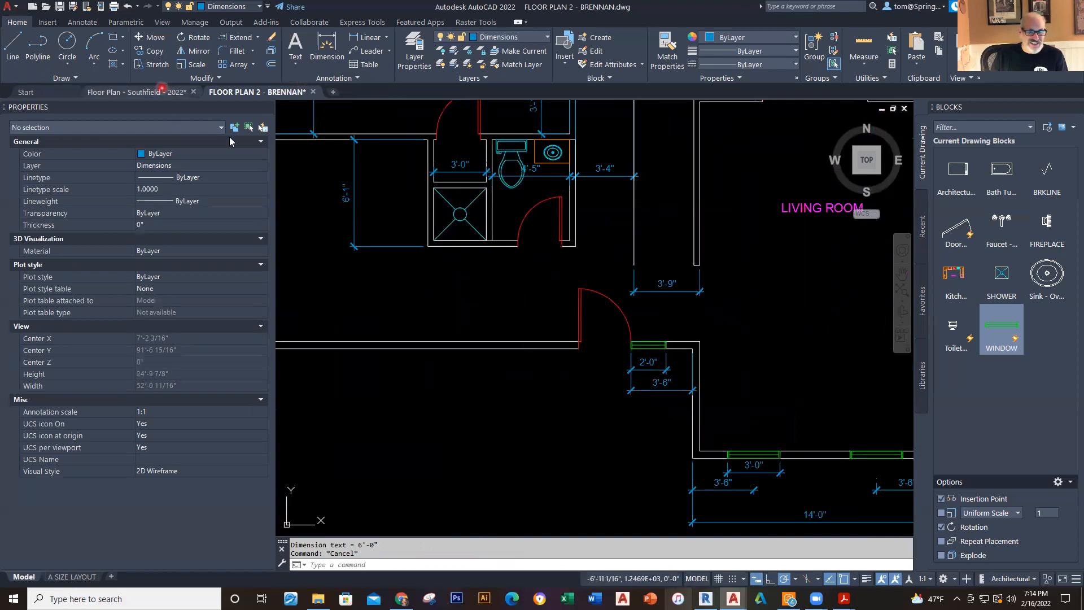
click(138, 92)
scroll(426, 300, down, 8)
middle_drag(428, 297, 605, 468)
scroll(546, 274, up, 2)
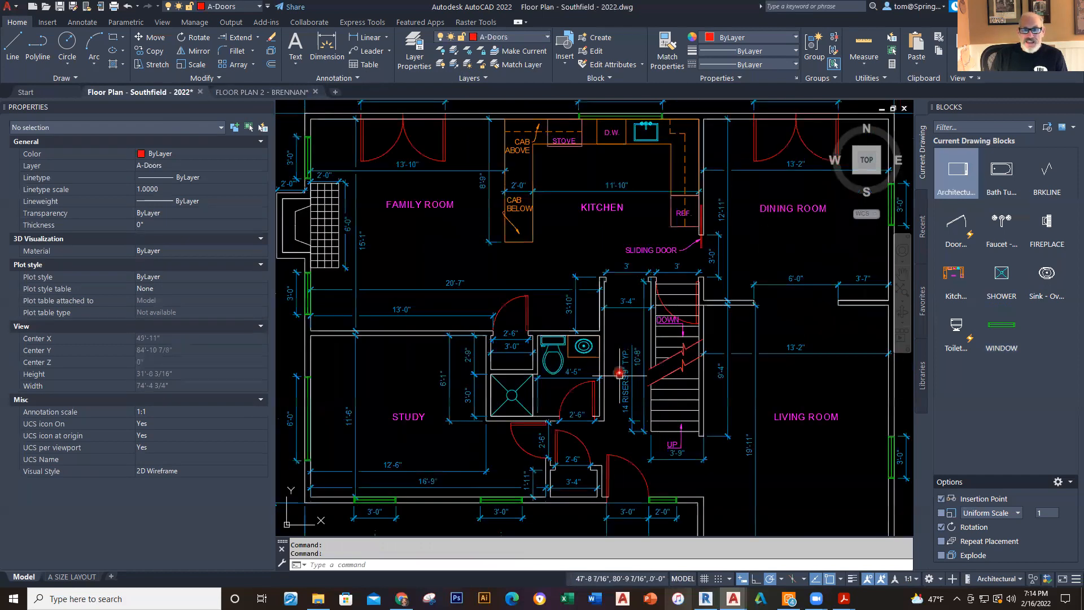
middle_drag(619, 375, 635, 483)
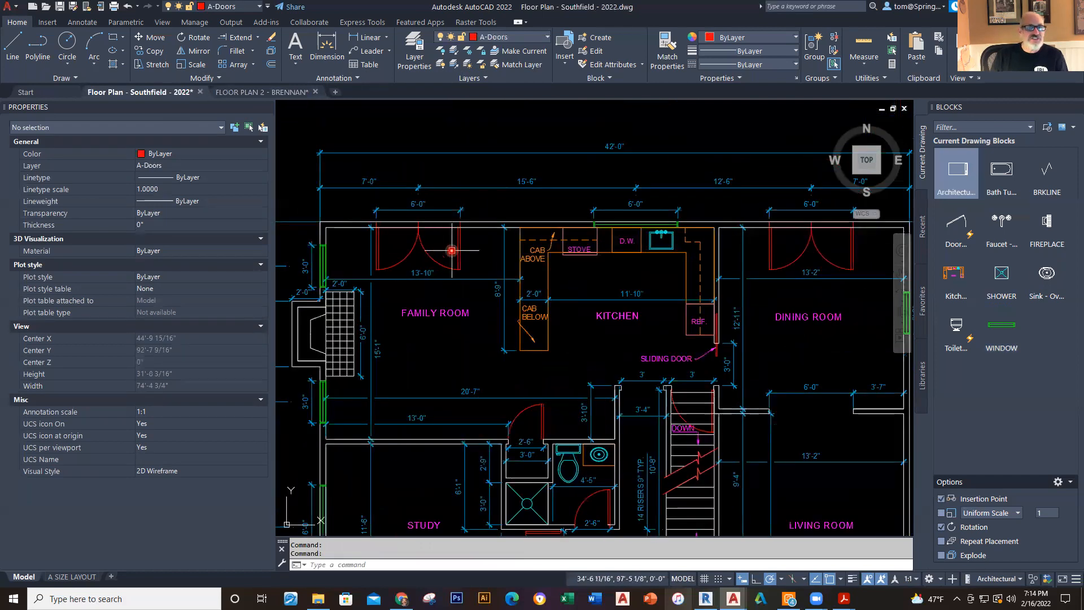
scroll(394, 240, up, 4)
scroll(487, 231, down, 6)
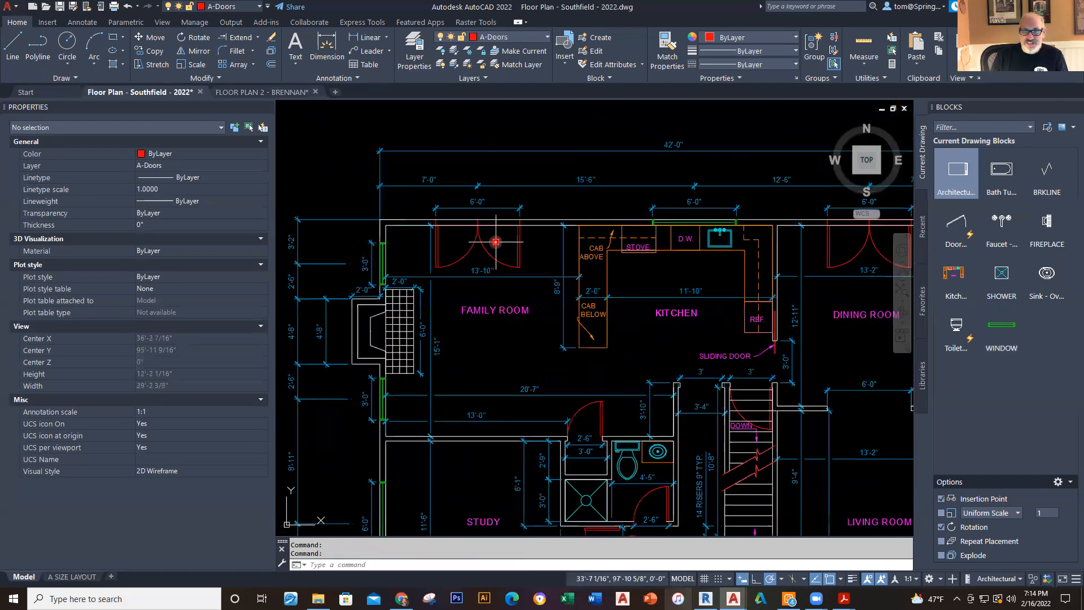
middle_drag(510, 248, 329, 281)
scroll(558, 279, up, 2)
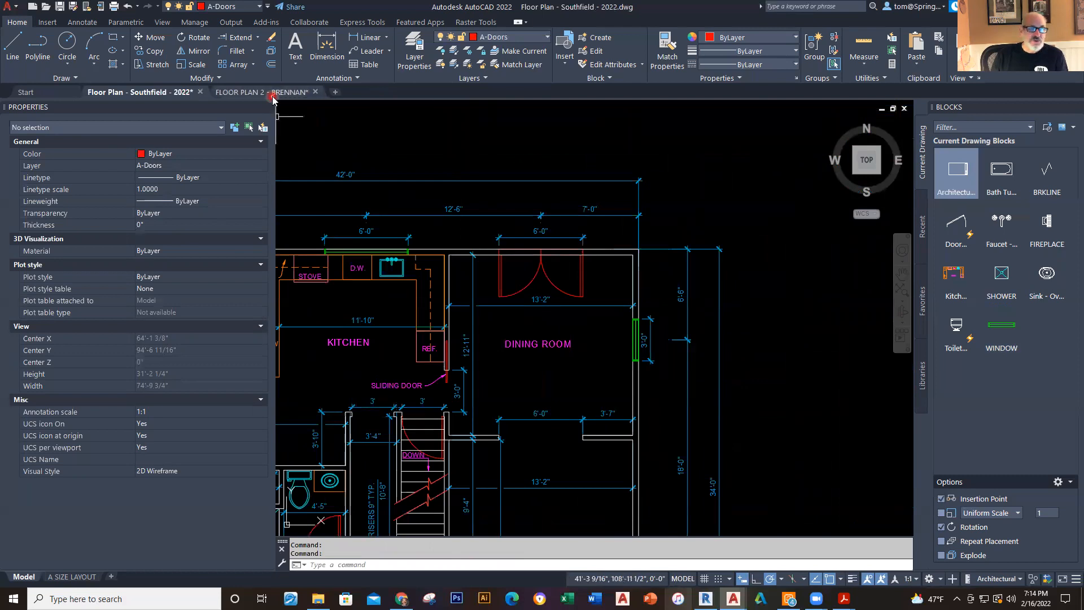
scroll(543, 225, up, 2)
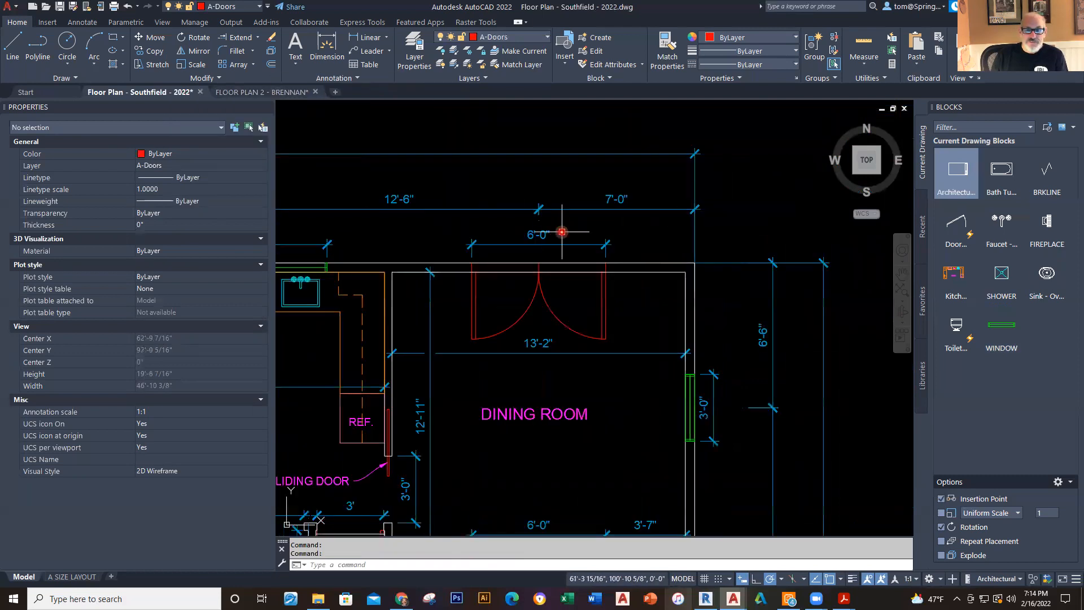
Step: Return to the FLOOR PLAN 2 - BRENNAN drawing and make A-Doors the current layer for work at the upper-right room's top wall
click(299, 92)
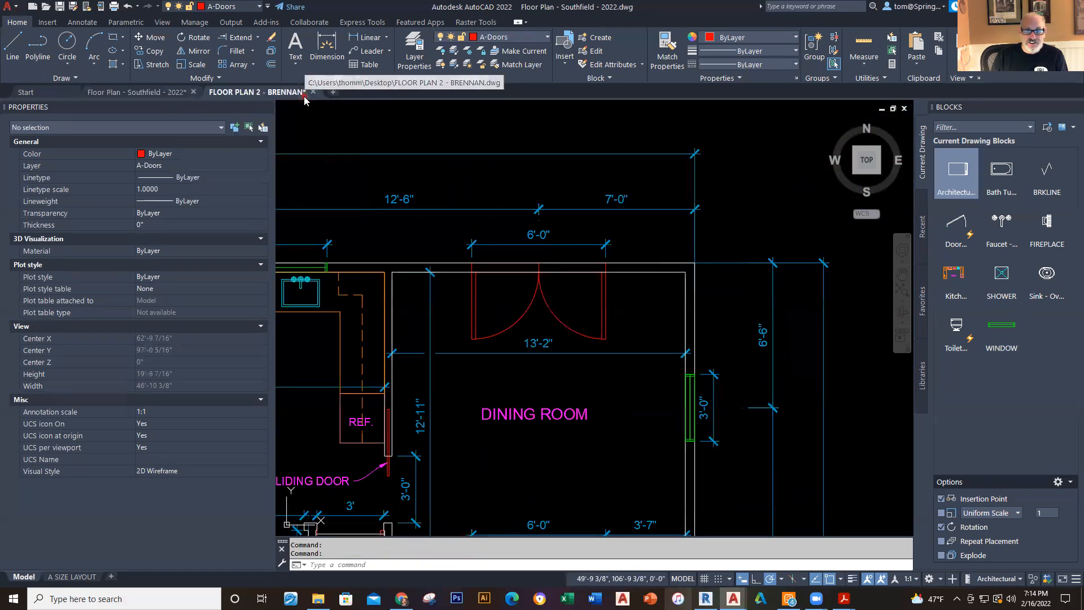
scroll(558, 343, down, 6)
scroll(562, 282, up, 6)
scroll(561, 283, up, 4)
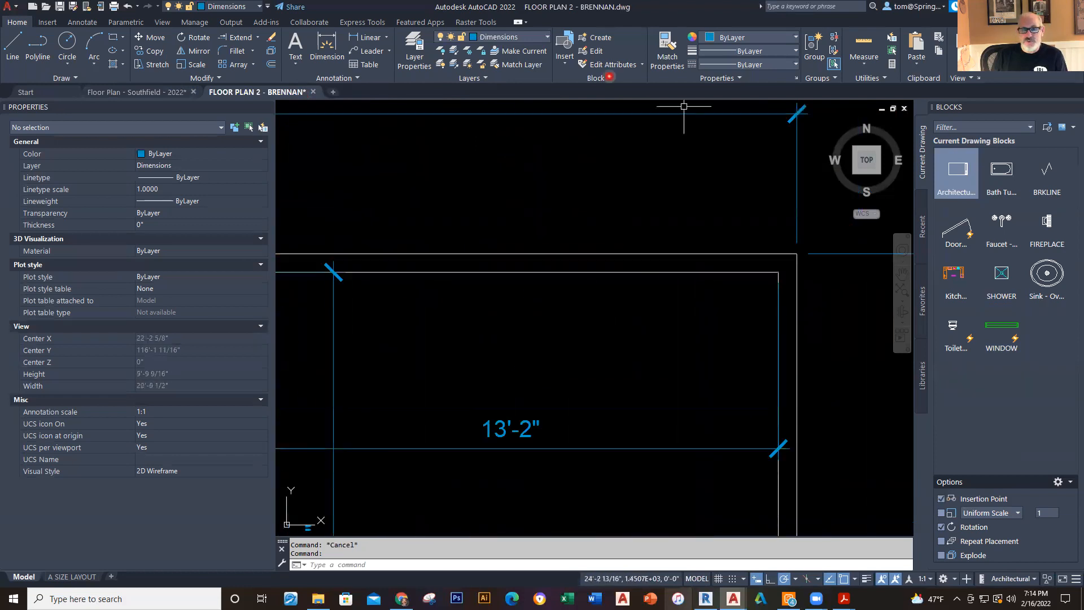
click(548, 38)
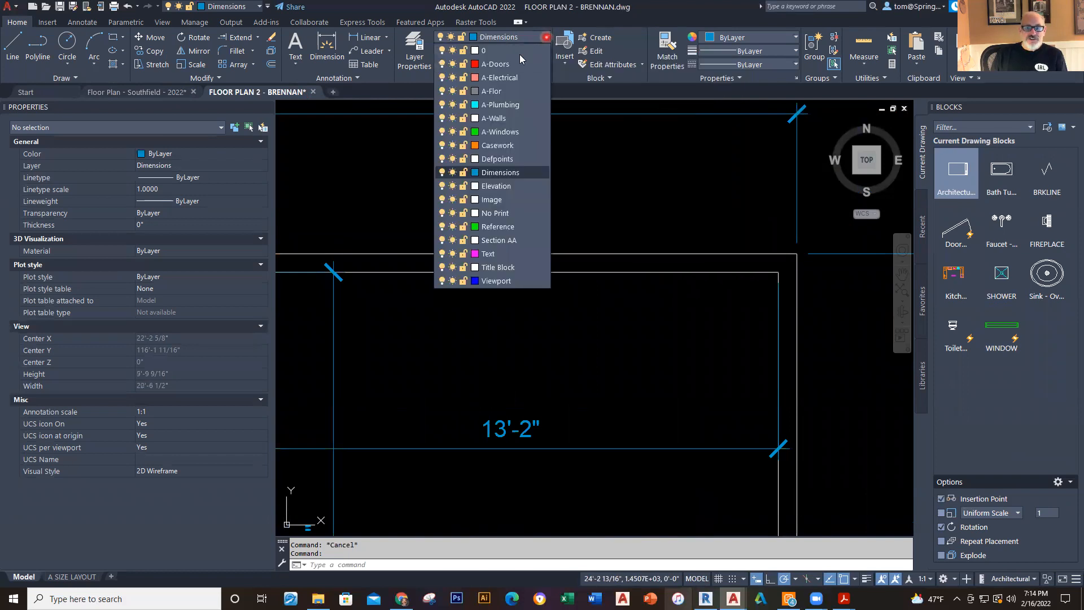
click(495, 64)
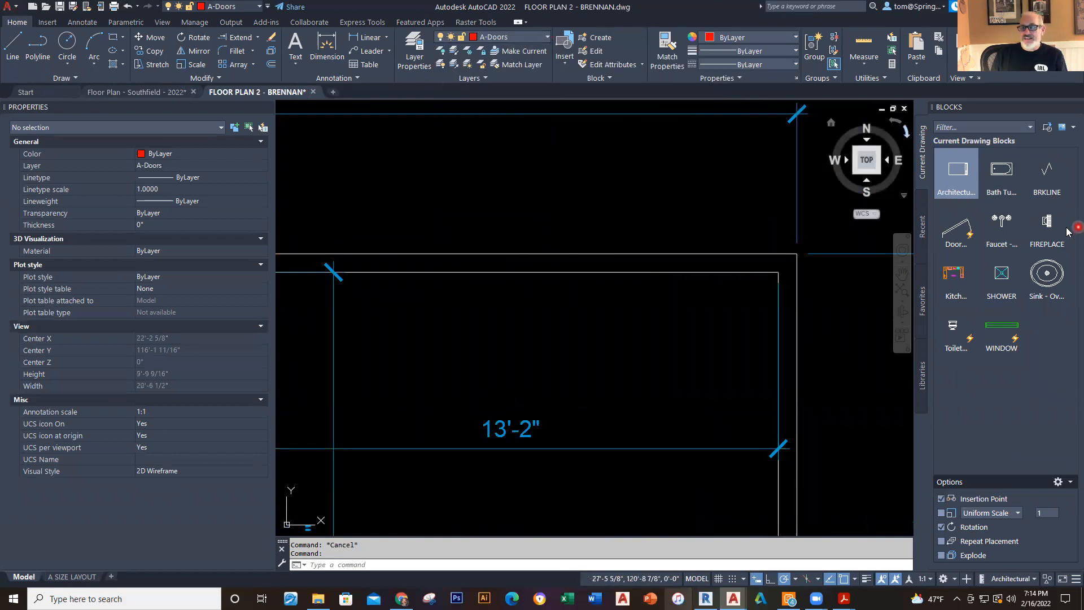
Step: Insert the Door - Imperial block unrotated on the upper-right room's top wall, 7' left of the outer right corner
click(958, 229)
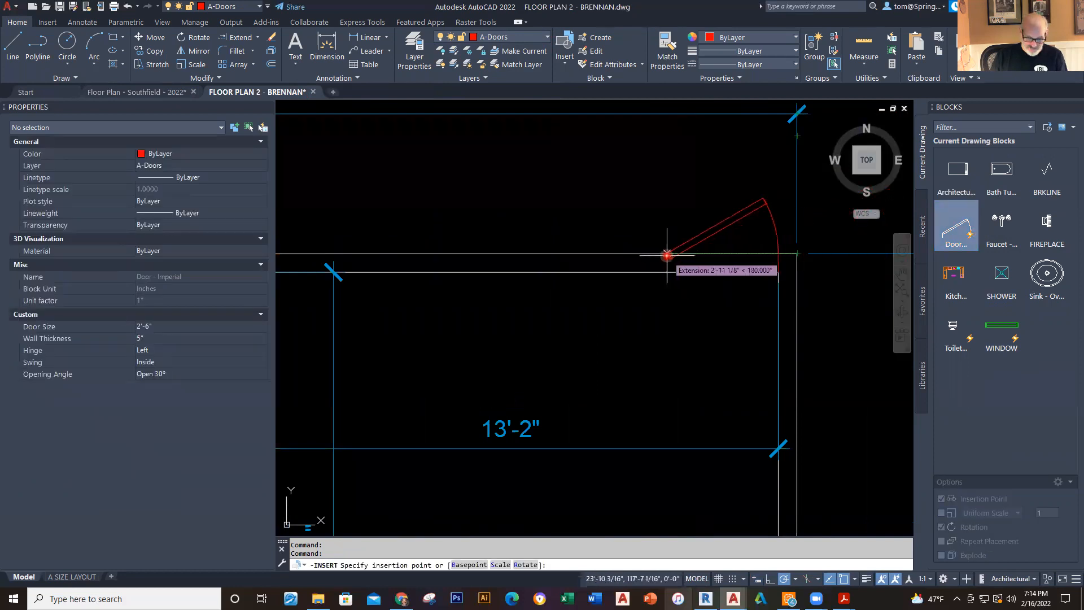
text(7')
key(Return)
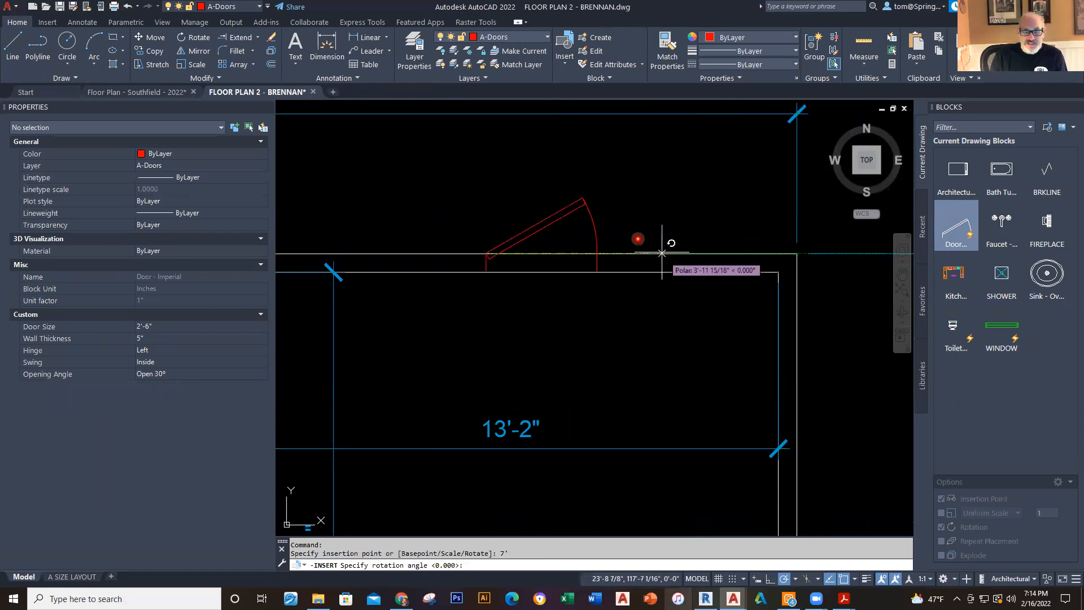
click(567, 257)
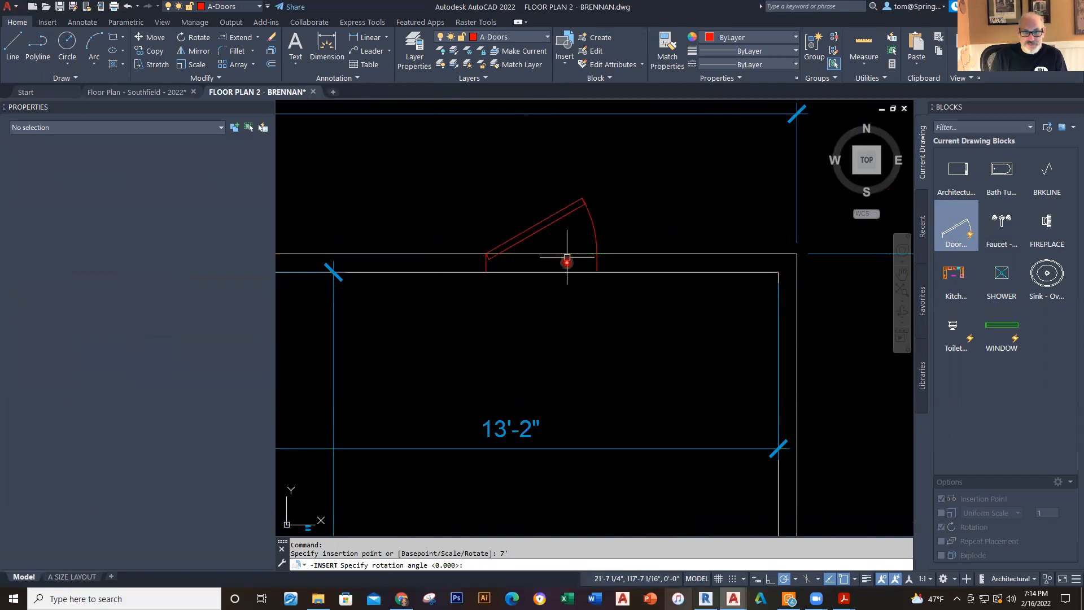
Step: Stretch the new top wall door to a 3'-0" door size and set its opening angle to Open 90º
click(594, 218)
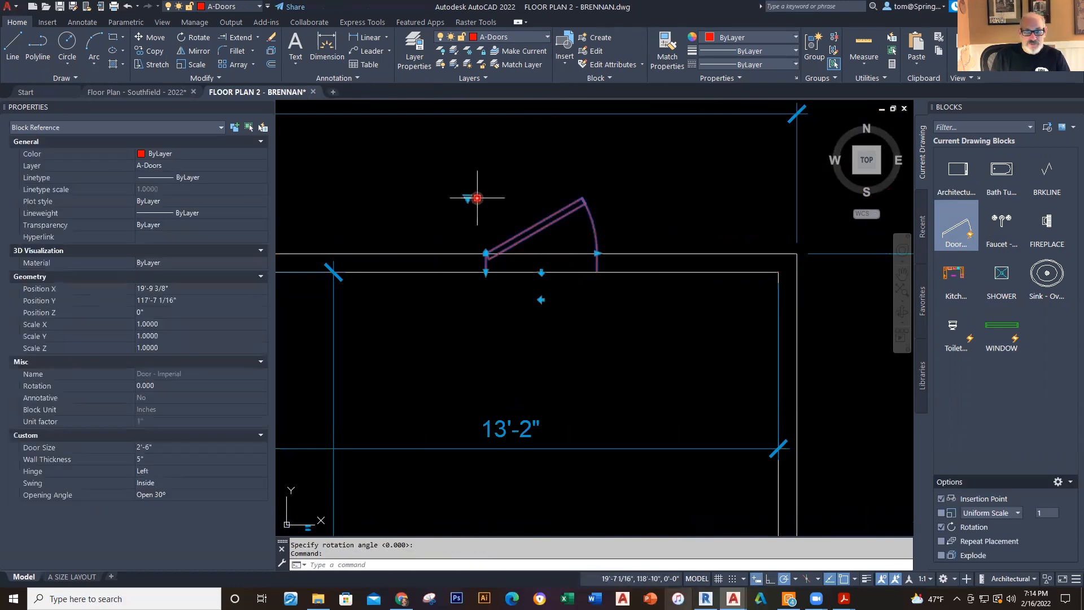
click(598, 253)
click(619, 252)
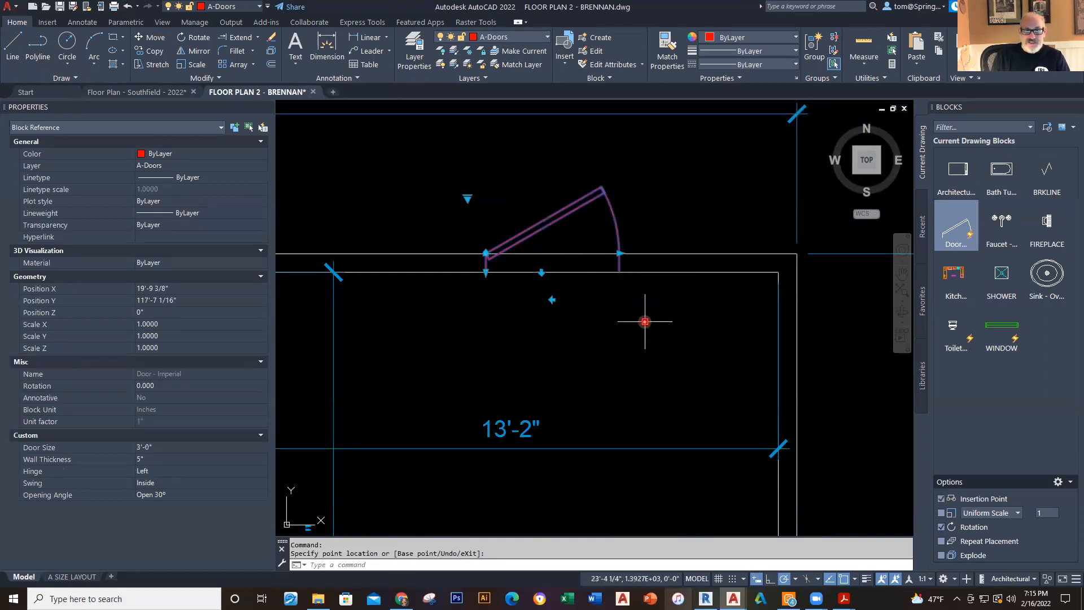
click(553, 299)
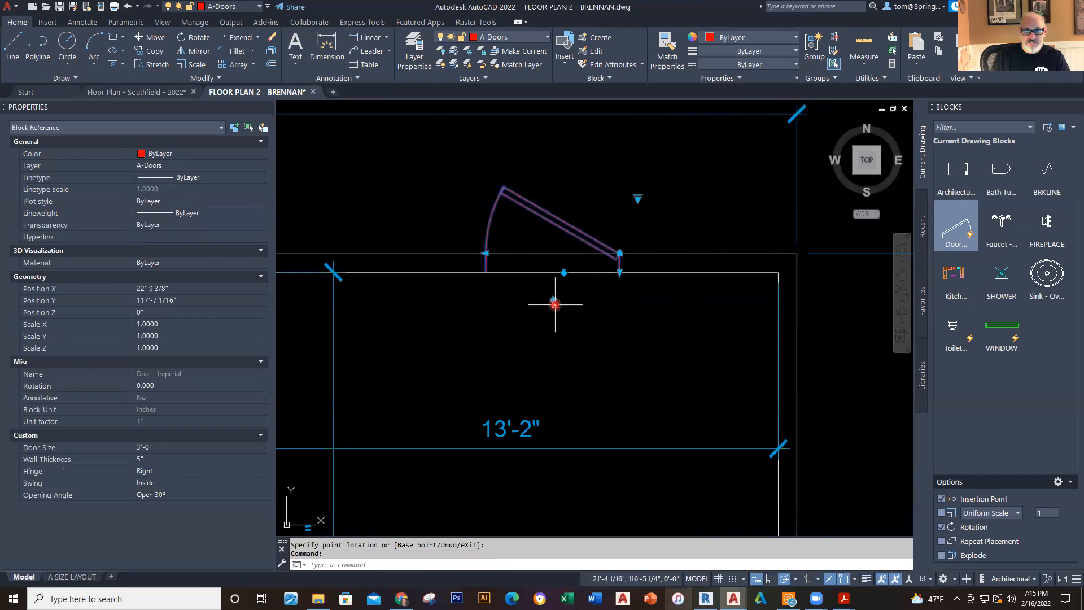
click(553, 300)
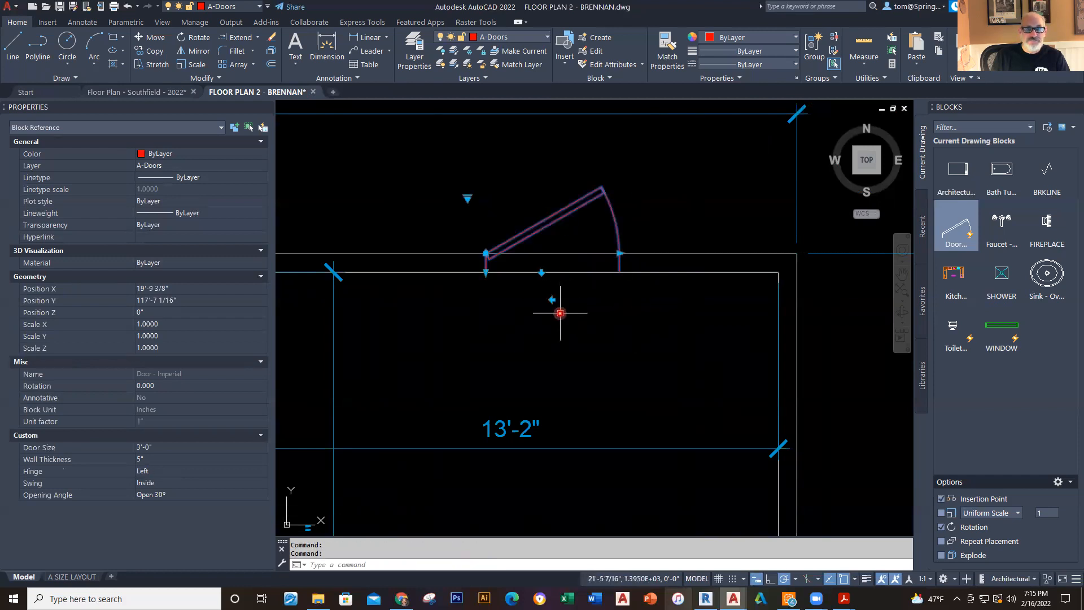
click(467, 199)
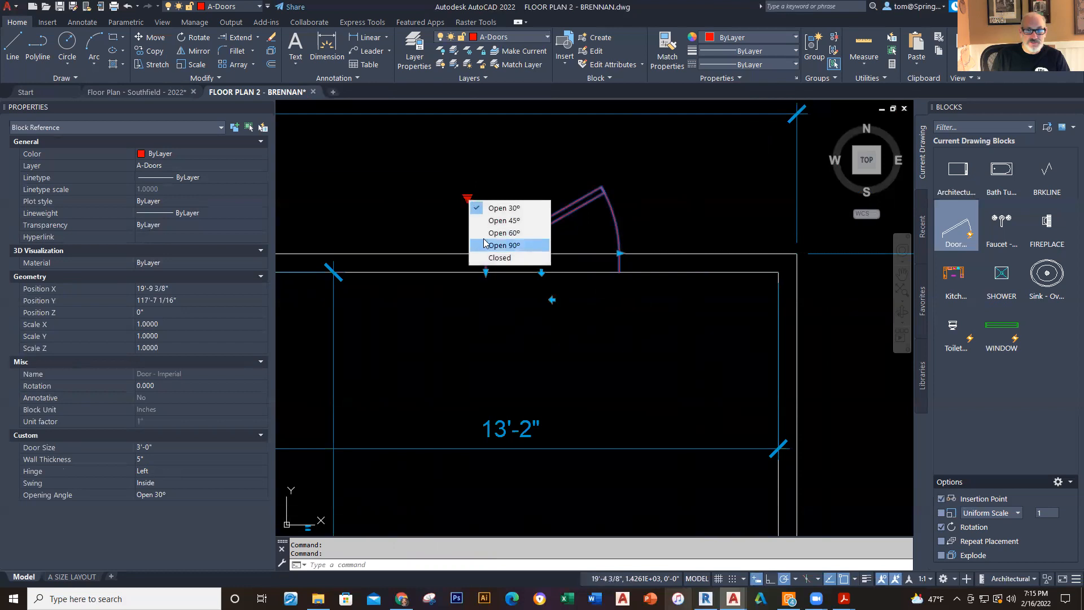
click(485, 245)
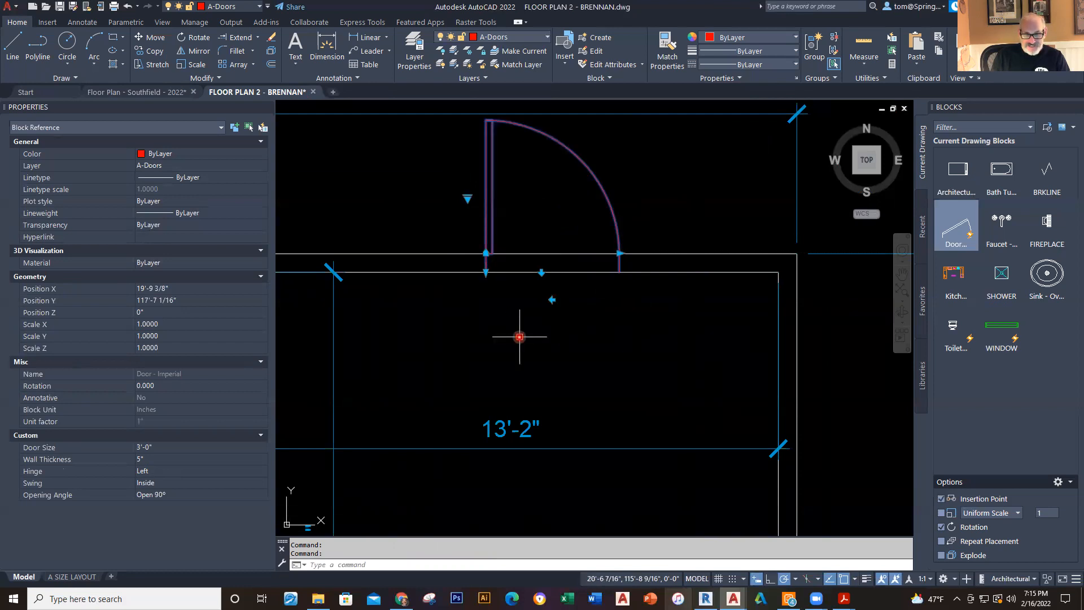
Step: Flip the top wall door so it swings into the room with its hinge on the right jamb
click(552, 299)
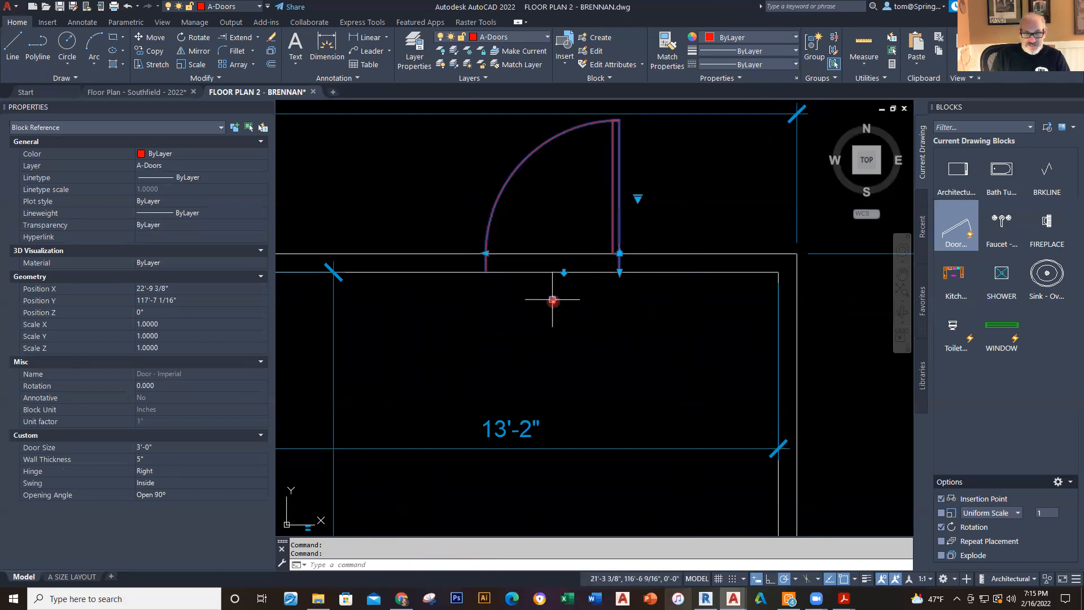
click(553, 299)
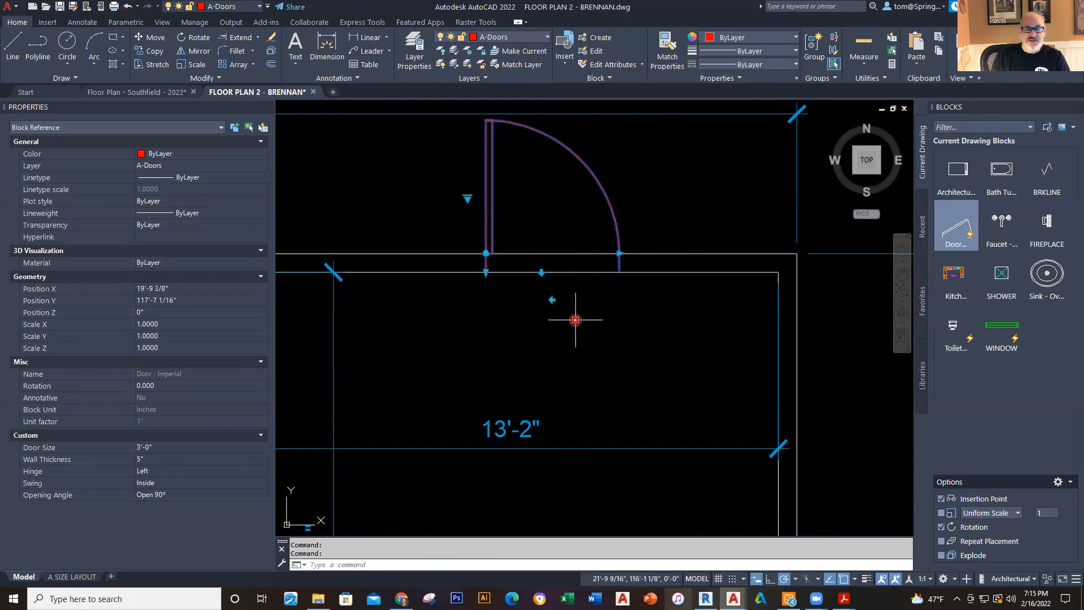
key(Escape)
scroll(614, 325, down, 2)
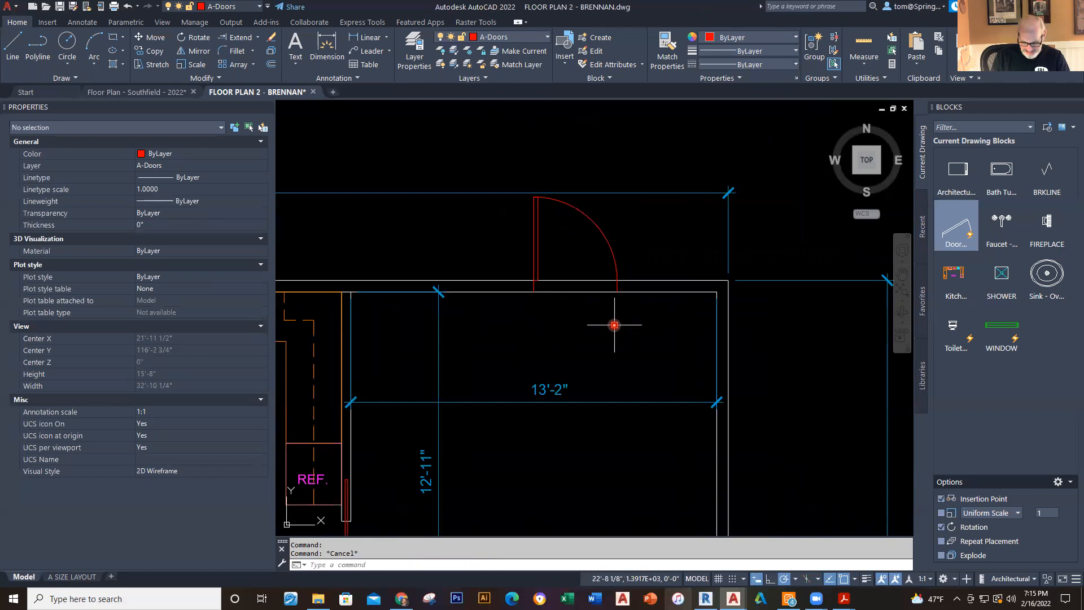
click(605, 245)
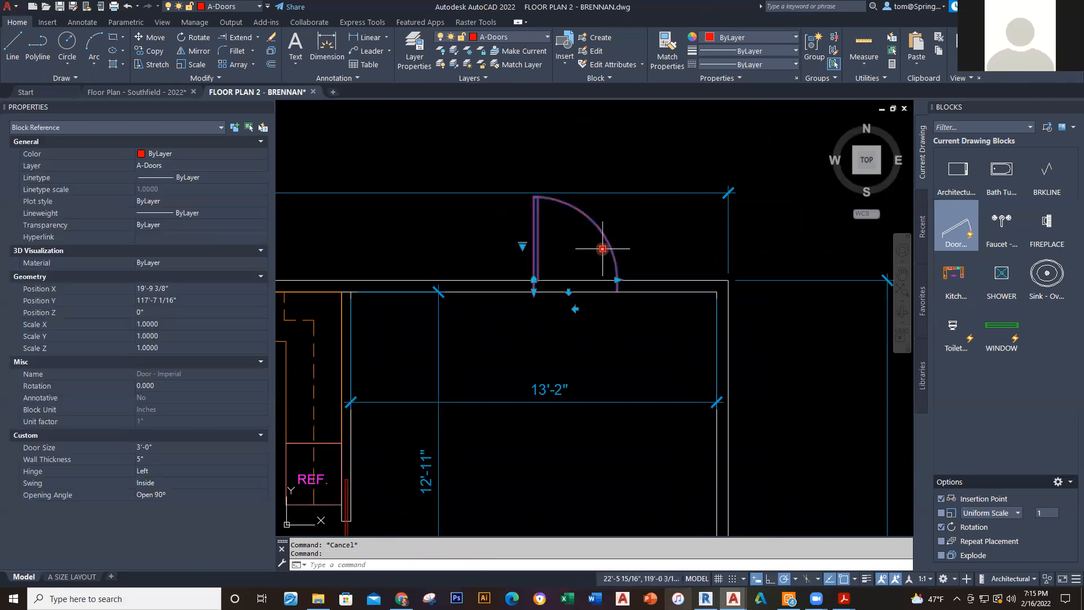
click(574, 307)
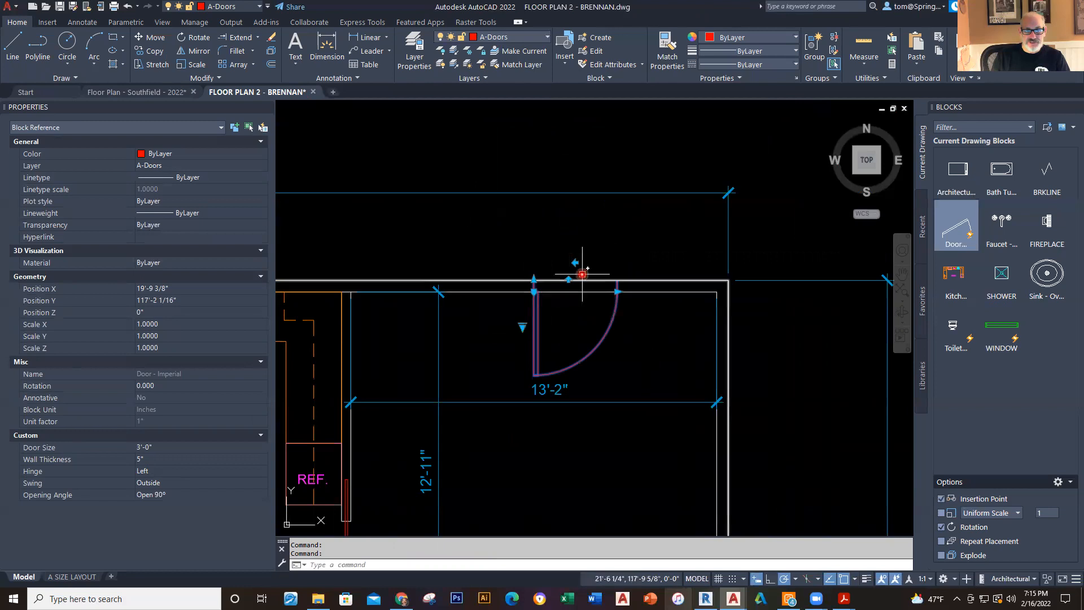
click(575, 263)
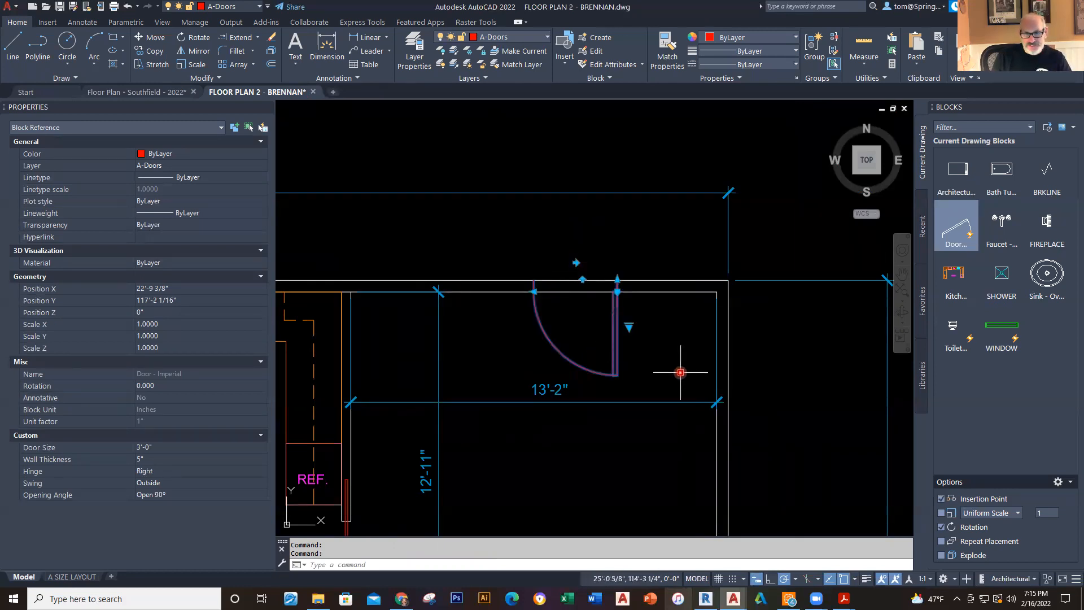
key(Escape)
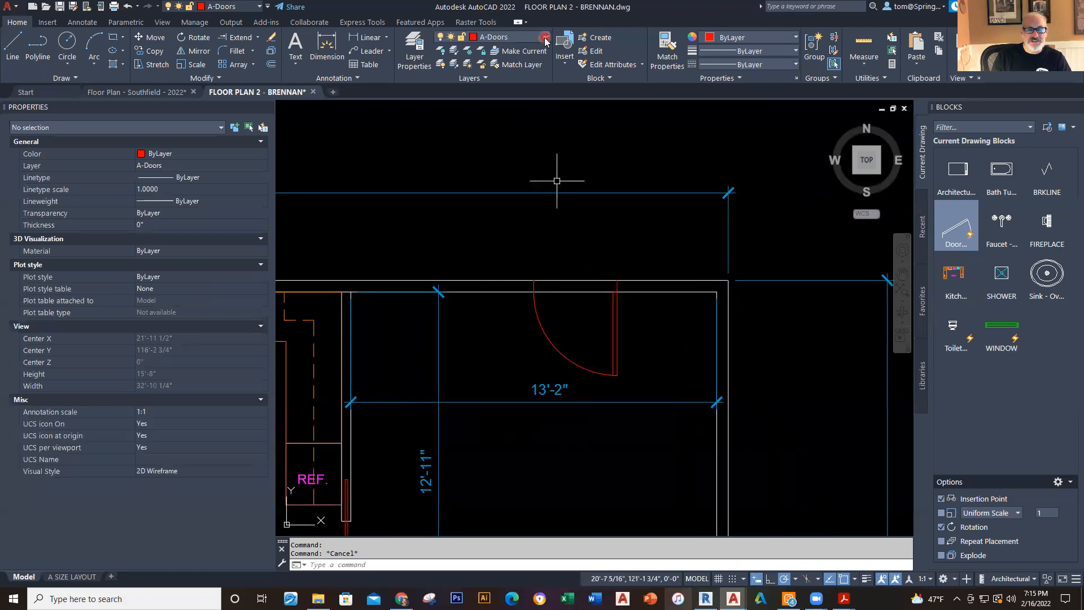
Step: On the Dimensions layer, add a linear dimension from the outer right corner to the door's left jamb, placed below the overall dimension
click(544, 37)
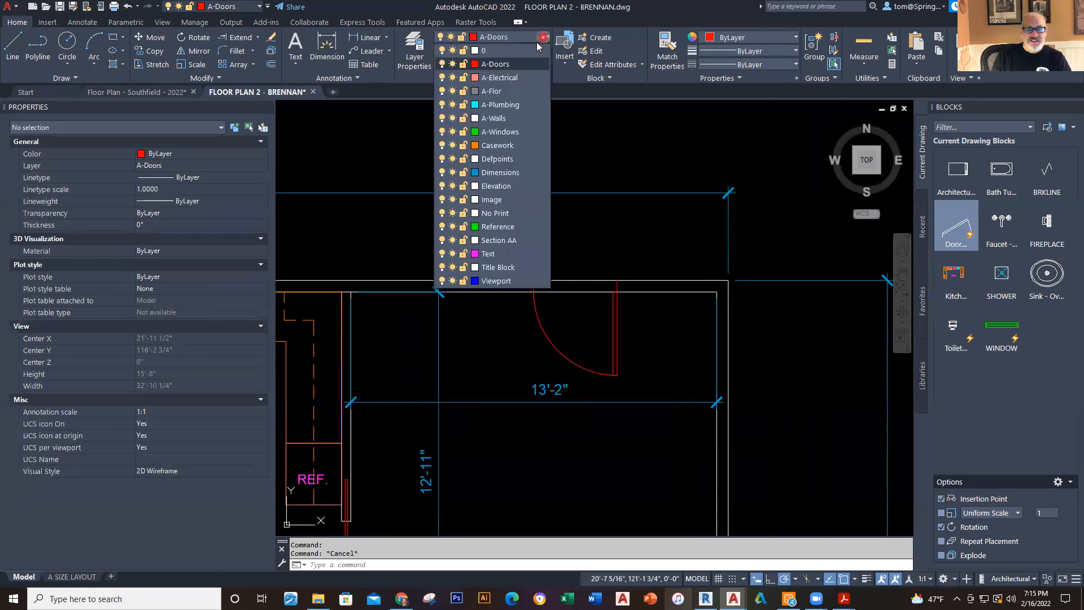
click(520, 171)
click(370, 37)
click(727, 279)
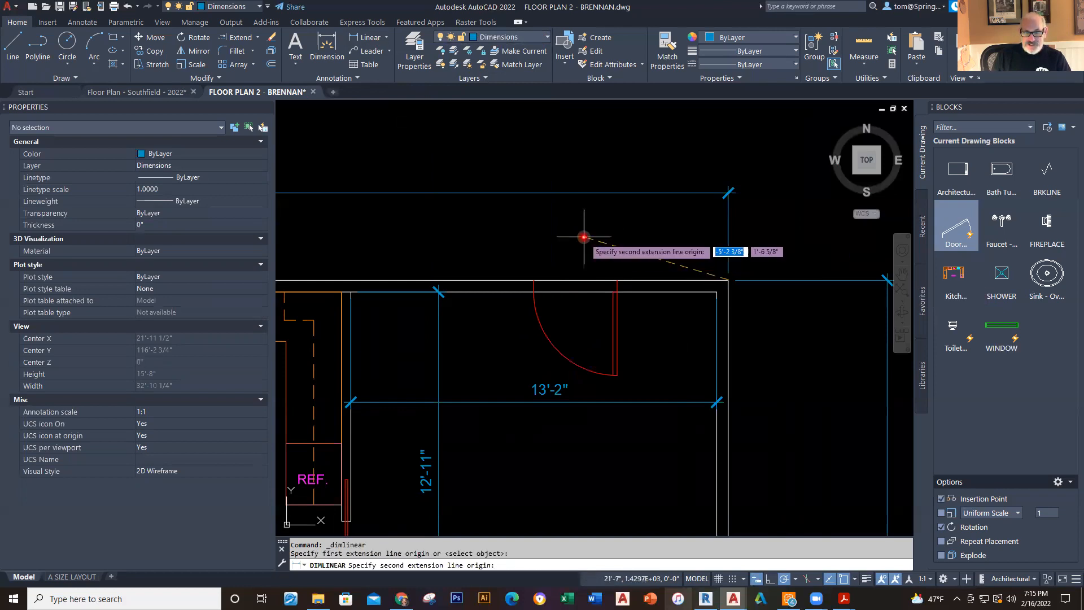
click(535, 279)
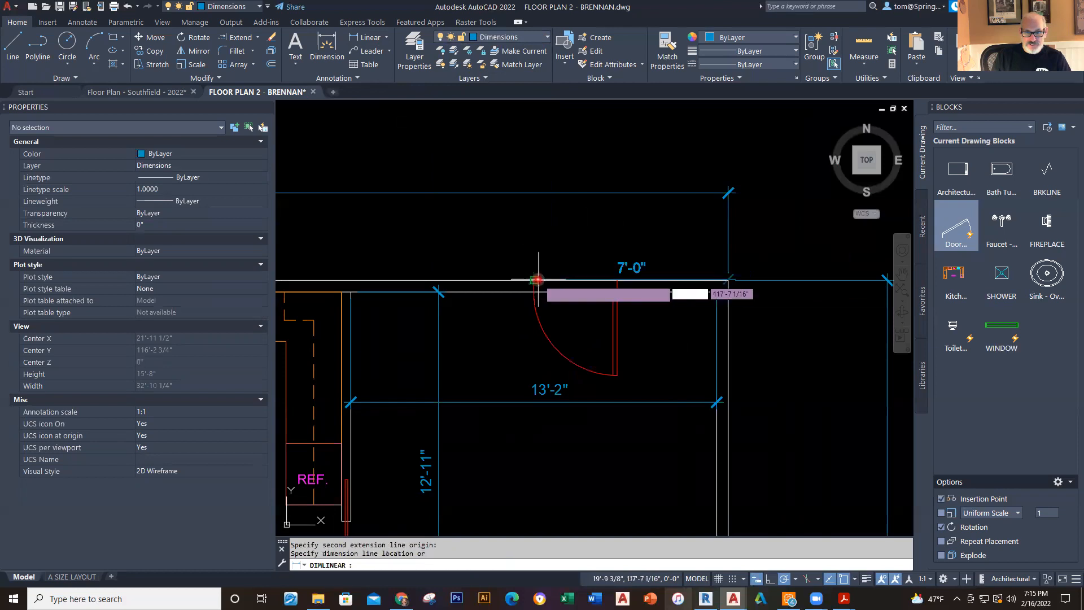
click(546, 230)
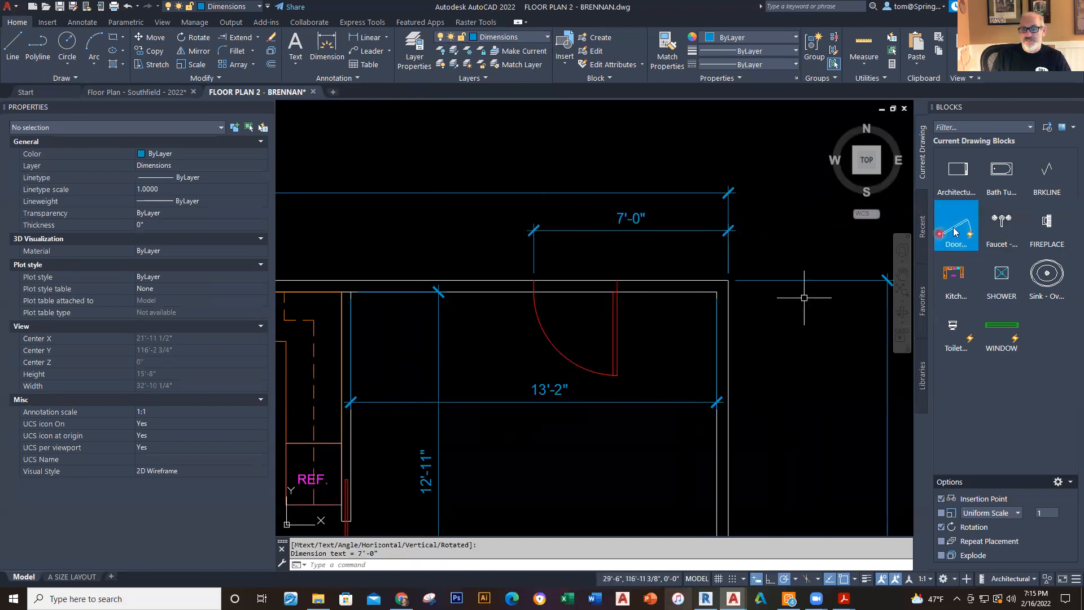
Step: On the A-Doors layer, insert a second Door - Imperial block on the top wall, 36" left of the first door's left jamb
click(544, 39)
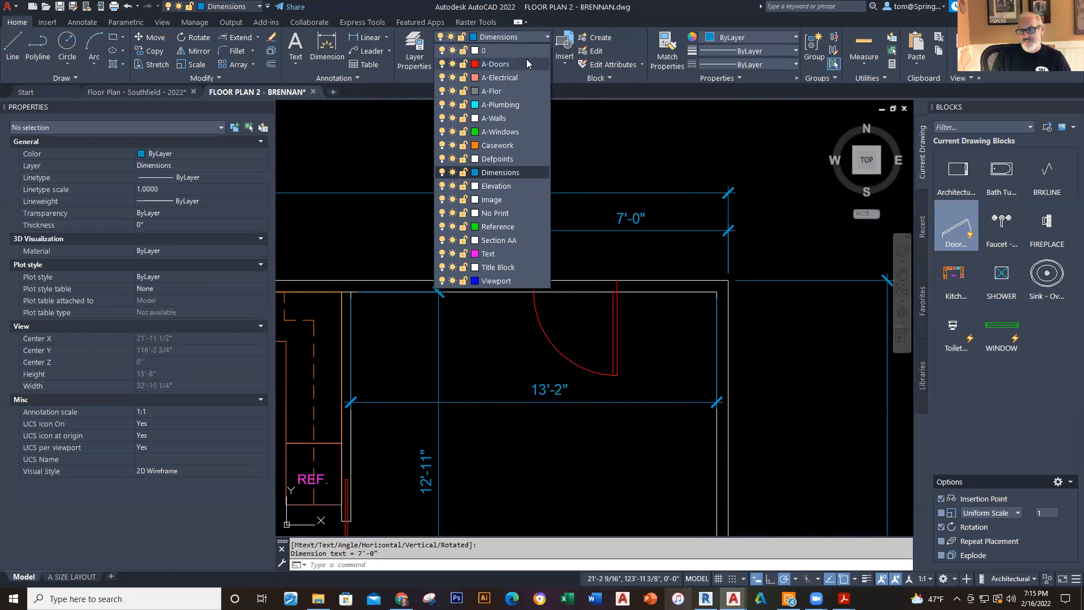
click(526, 63)
click(956, 226)
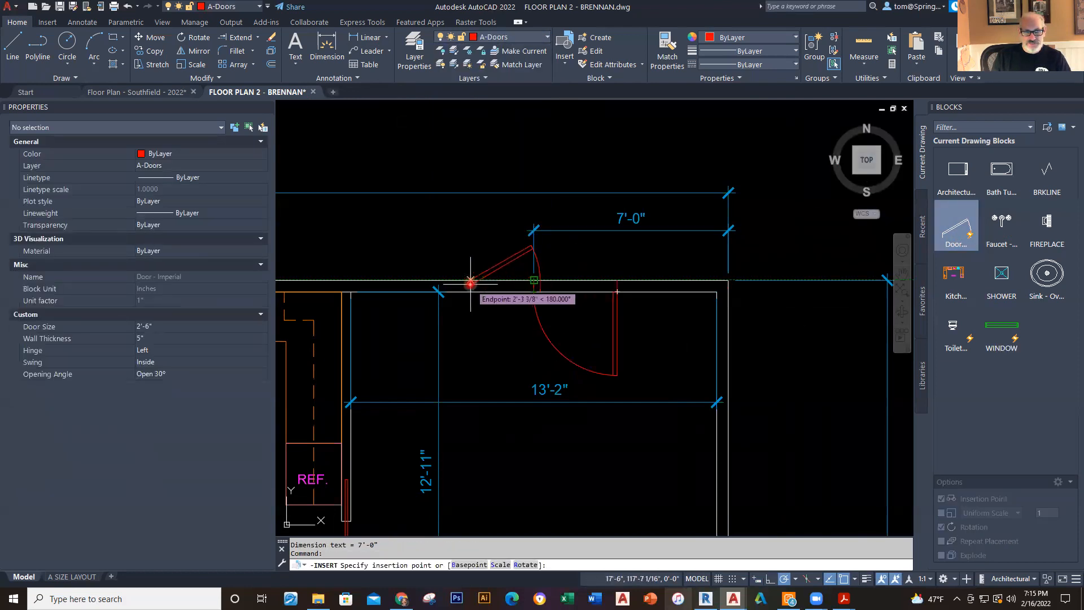
text(36)
key(Return)
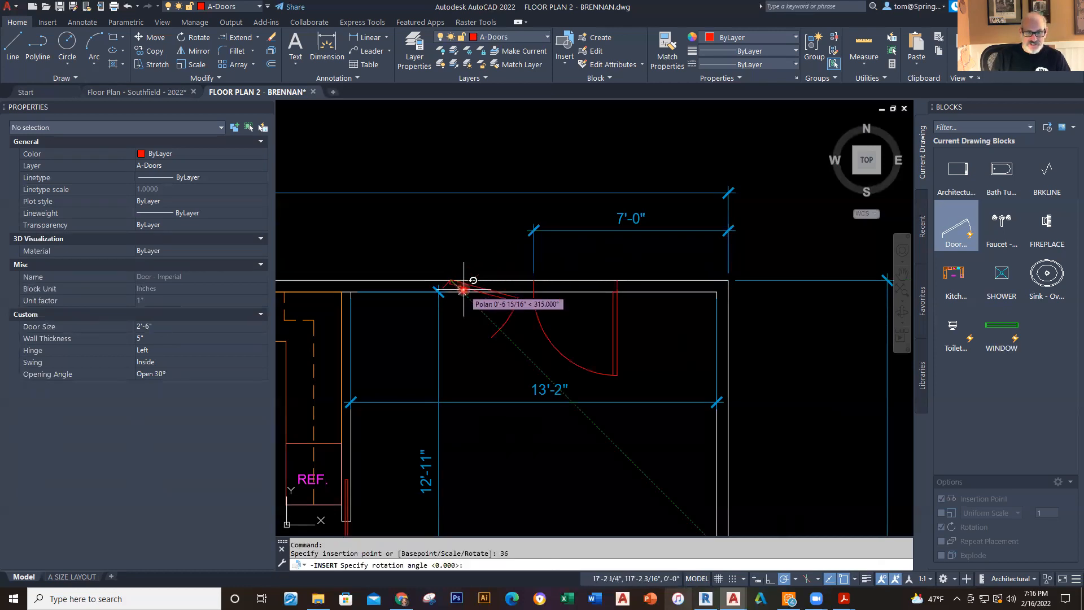
key(Escape)
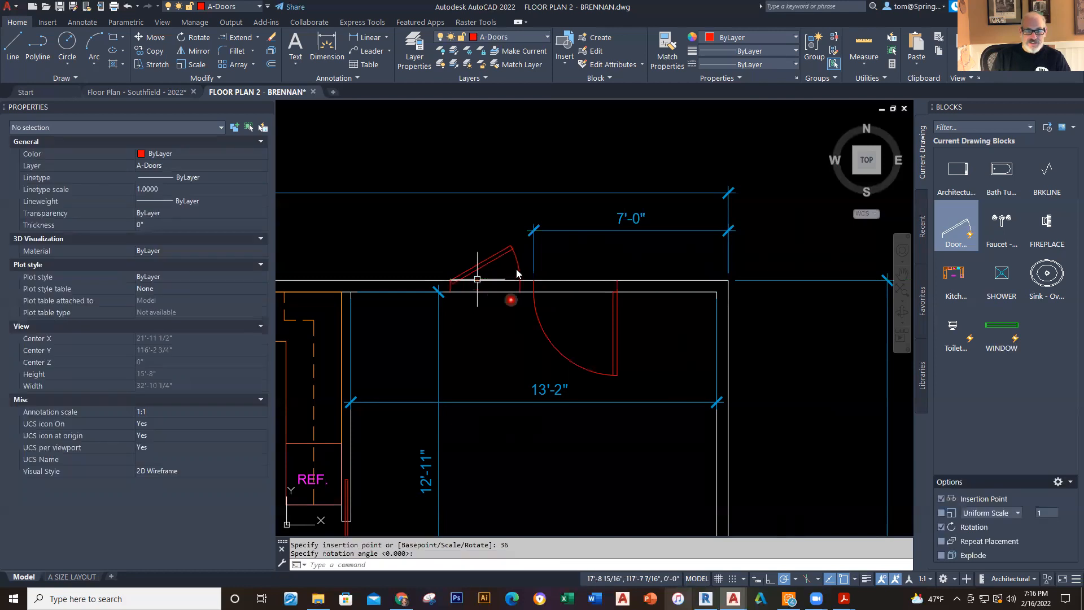
Step: Configure the second door with a 3'-0" size and Open 90º angle, flipped to swing into the room against the first door
click(515, 262)
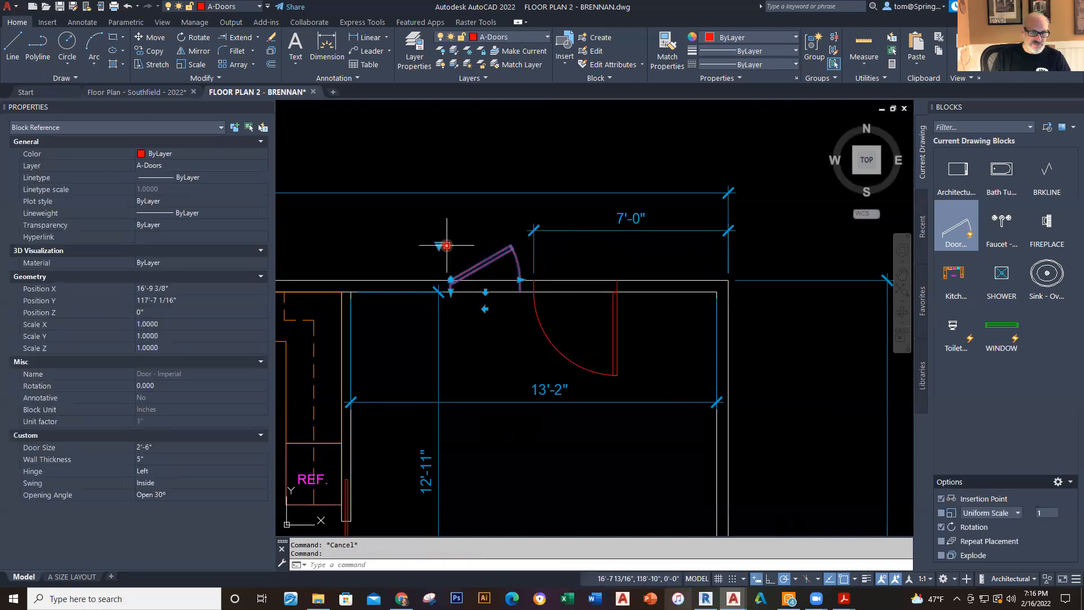
click(520, 278)
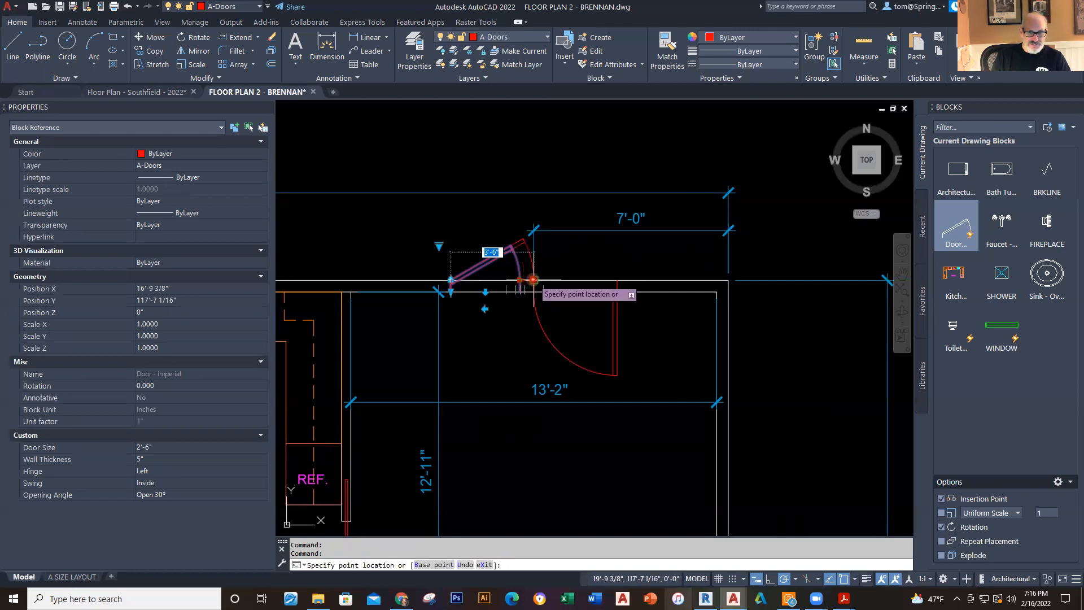
click(438, 246)
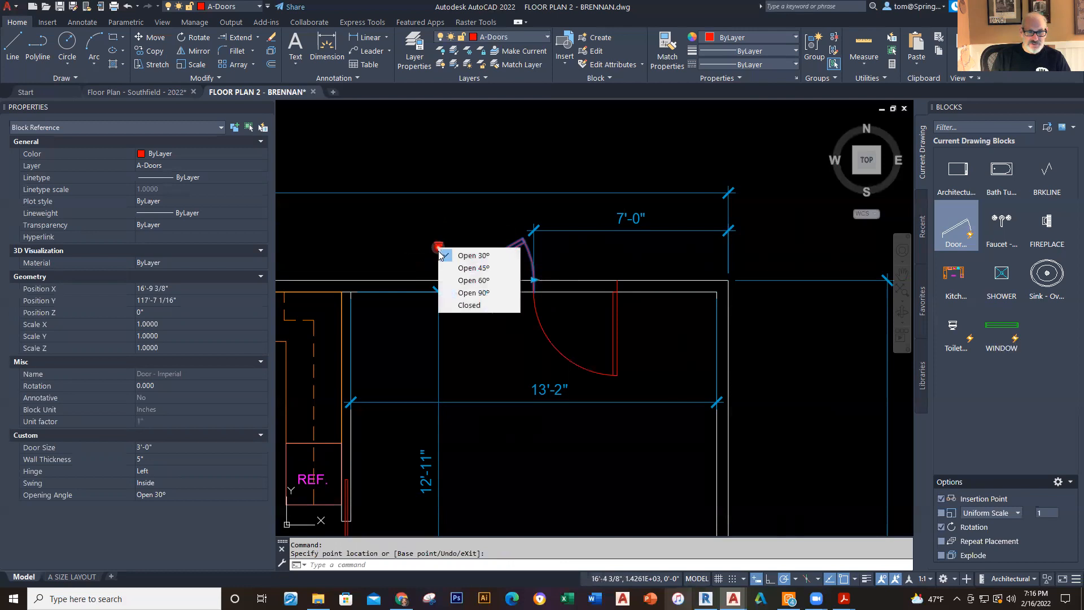
click(453, 294)
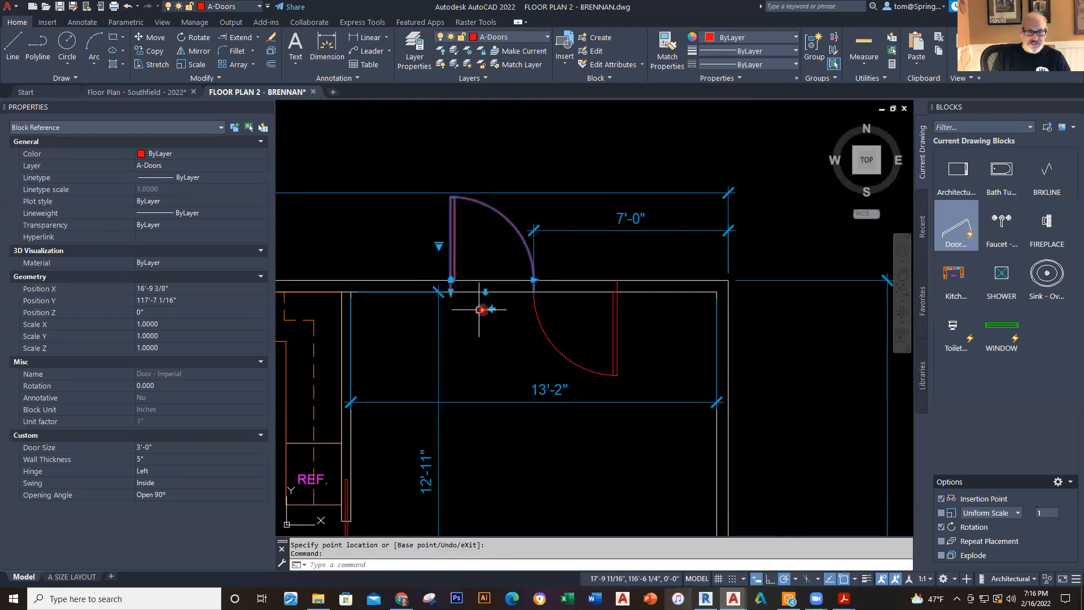
click(501, 344)
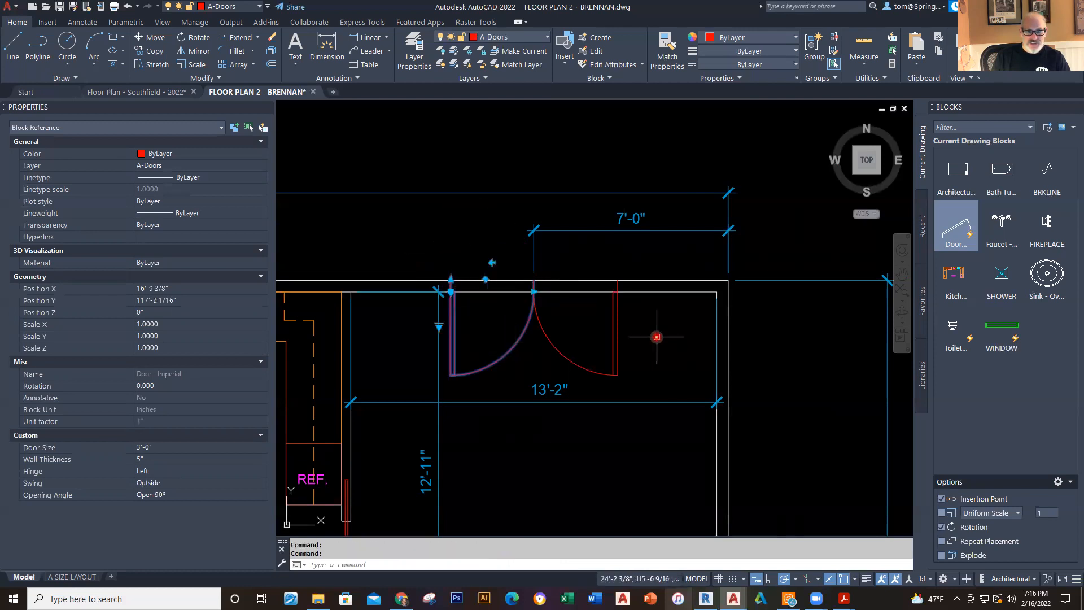
key(Escape)
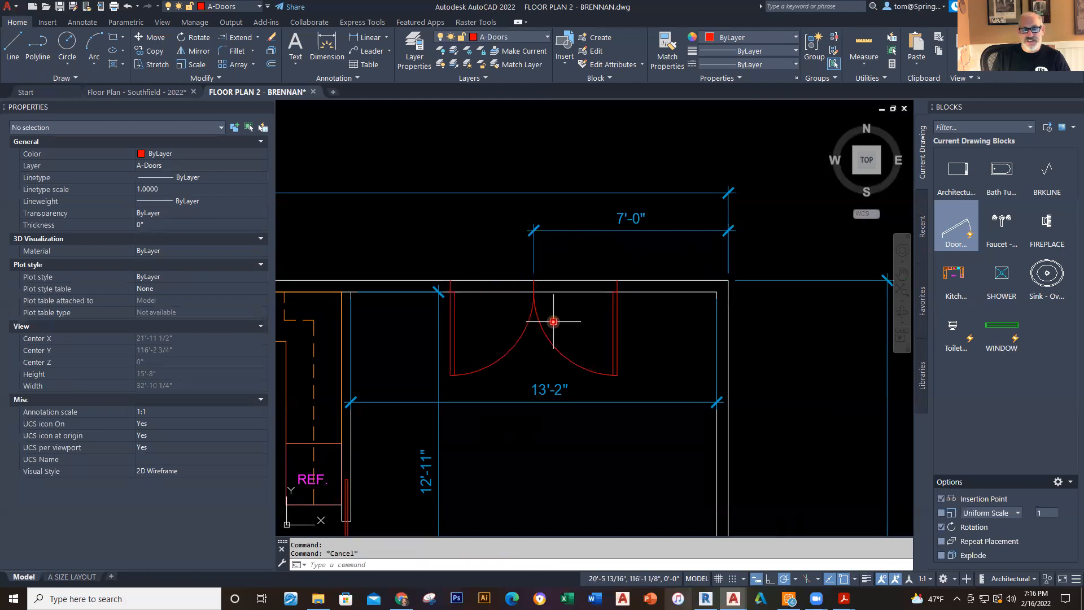
Step: On the Dimensions layer, add a linear dimension across the double doors' full opening, placed between the wall and the door-center location dimension
click(534, 38)
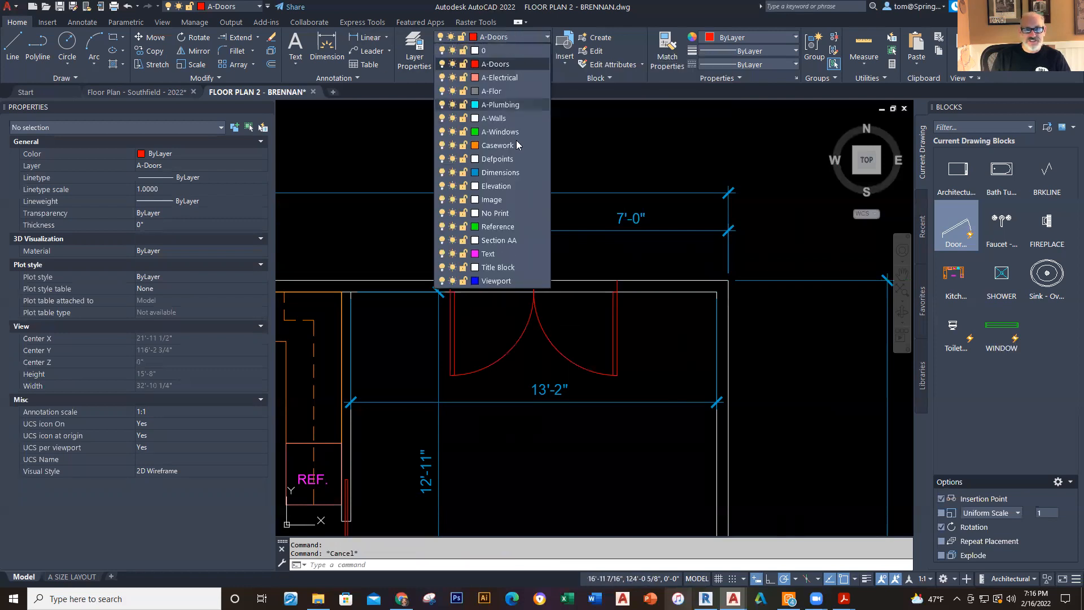
click(511, 172)
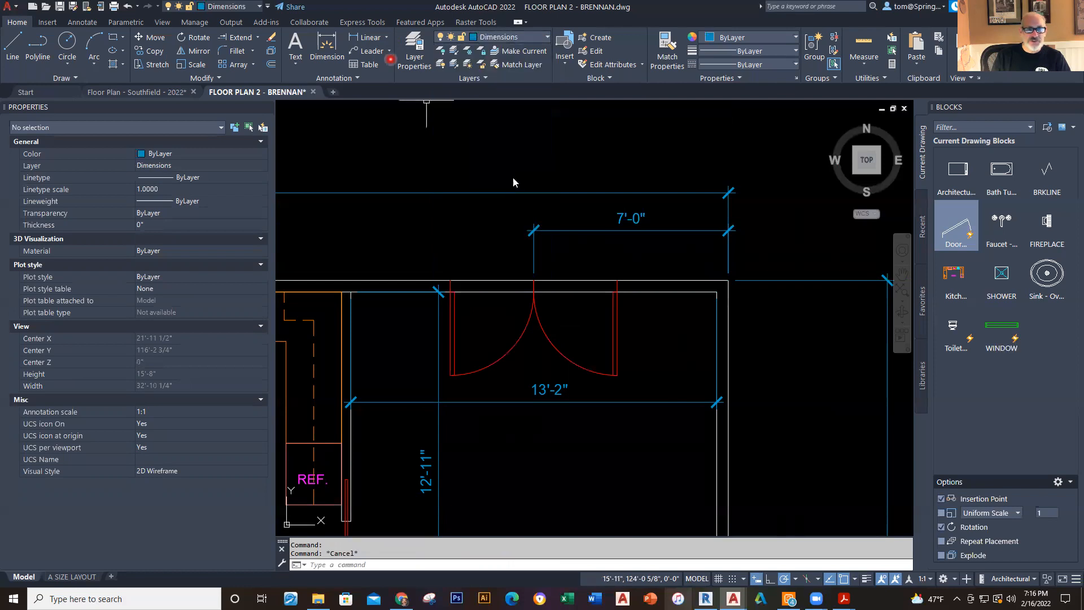
click(370, 37)
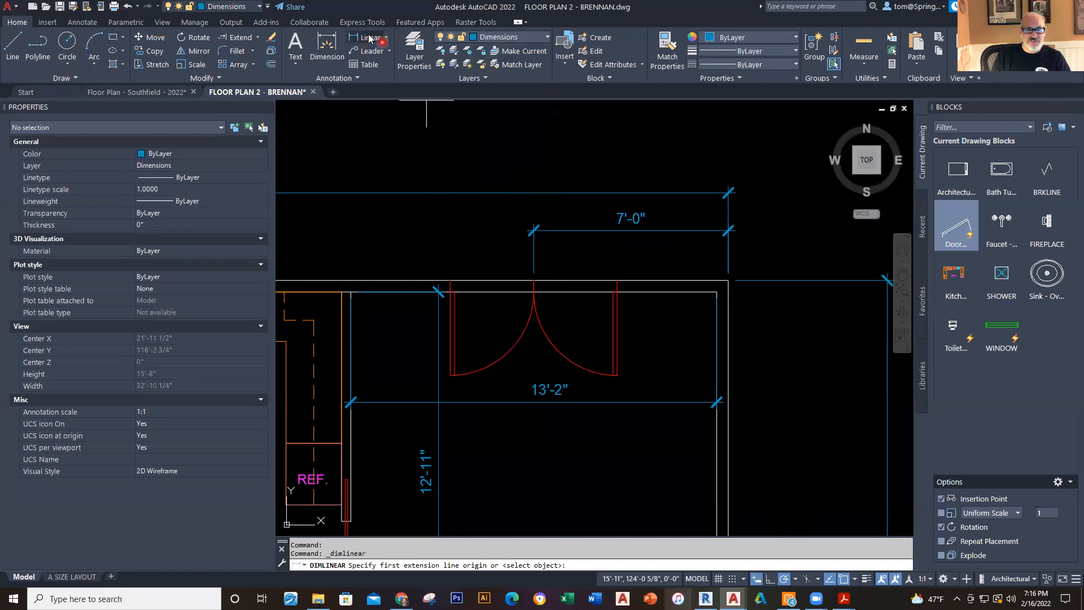
click(451, 278)
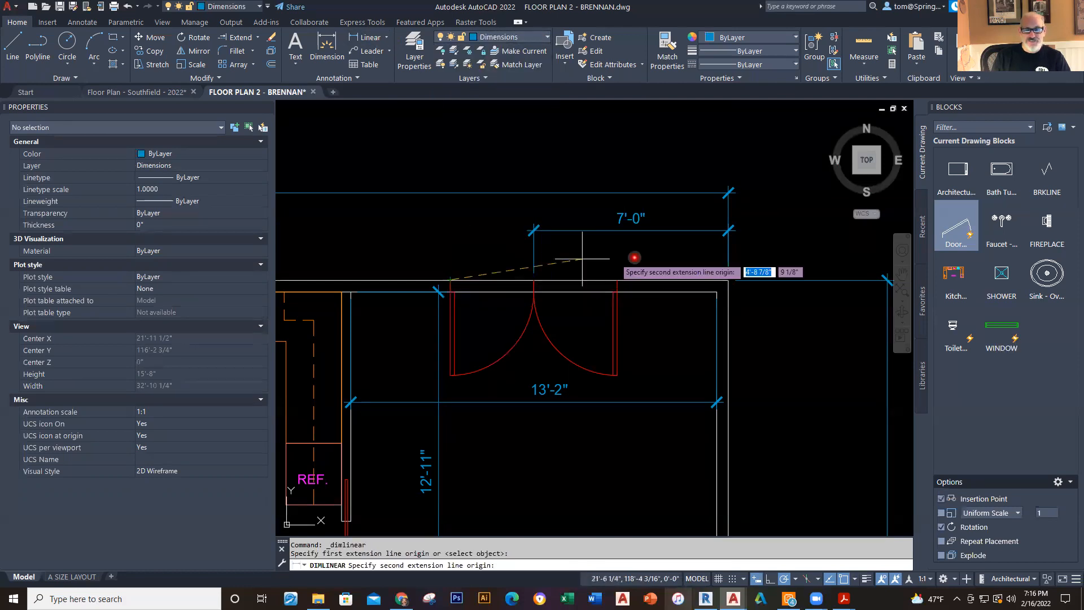
click(617, 280)
click(607, 262)
key(Escape)
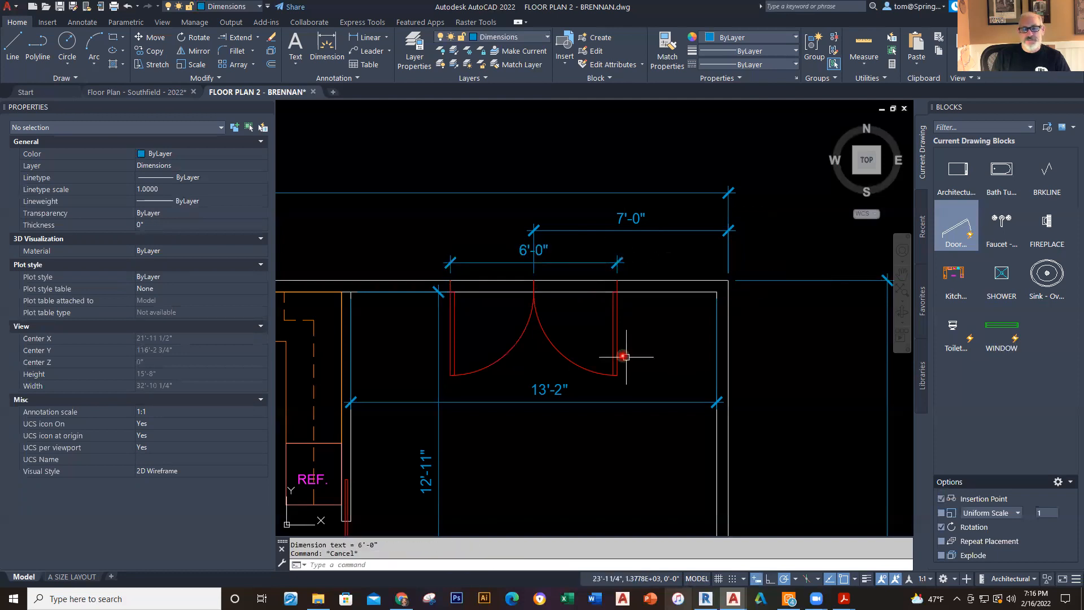
Step: Trim the top wall's inner and outer lines between the jambs of both double-door leaves to clear the opening
text(tr)
key(Return)
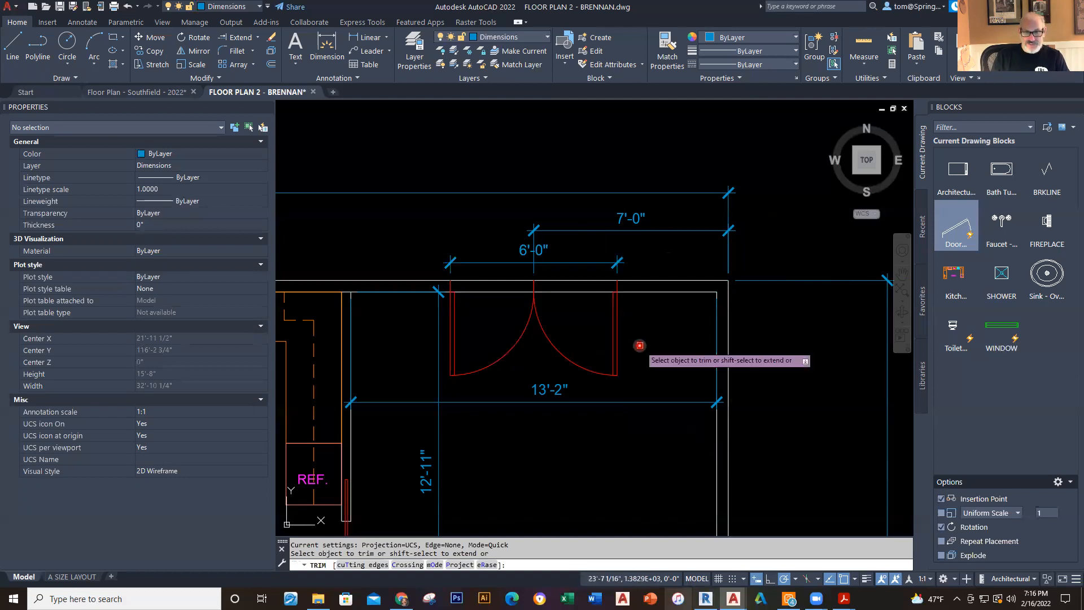
click(582, 275)
click(569, 299)
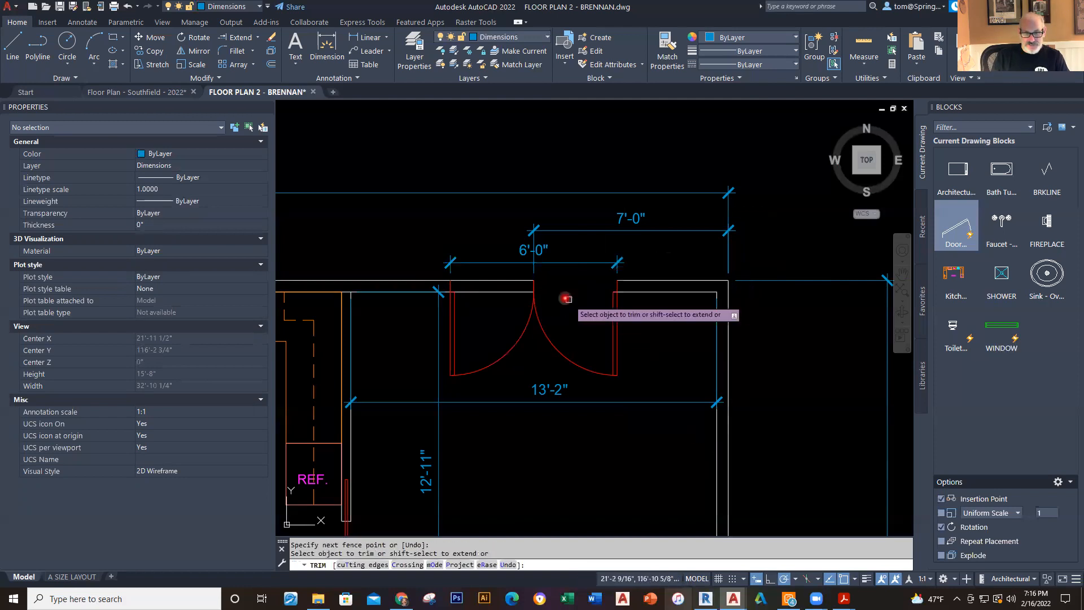
click(501, 272)
click(502, 305)
key(Escape)
scroll(577, 314, down, 2)
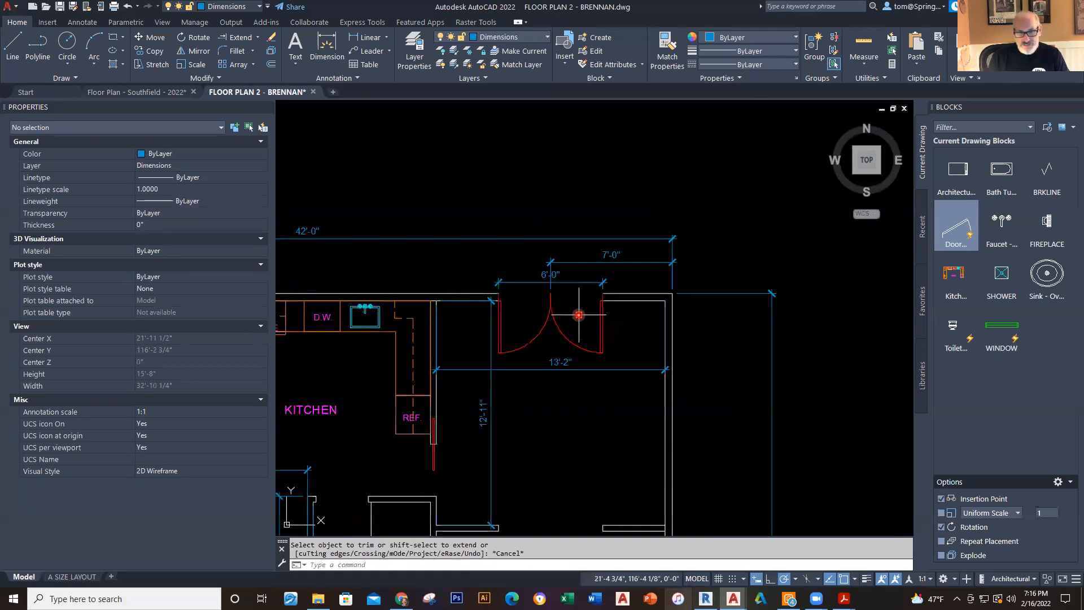
Step: Move the overall 42'-0" dimension line farther above the top wall to make room for the door dimensions
middle_drag(498, 395, 654, 357)
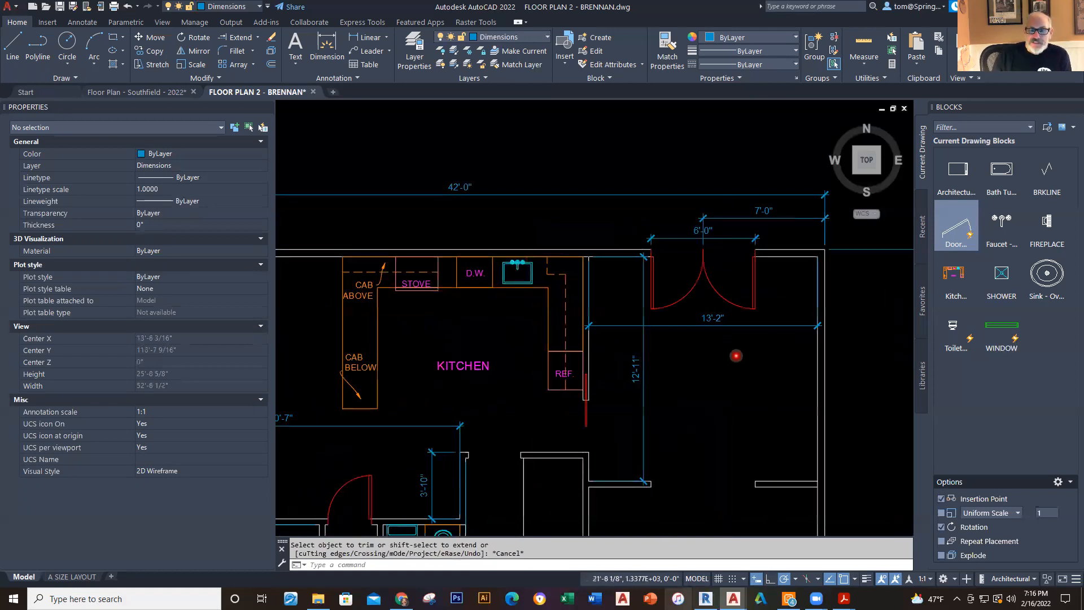
scroll(726, 358, down, 2)
scroll(764, 286, up, 3)
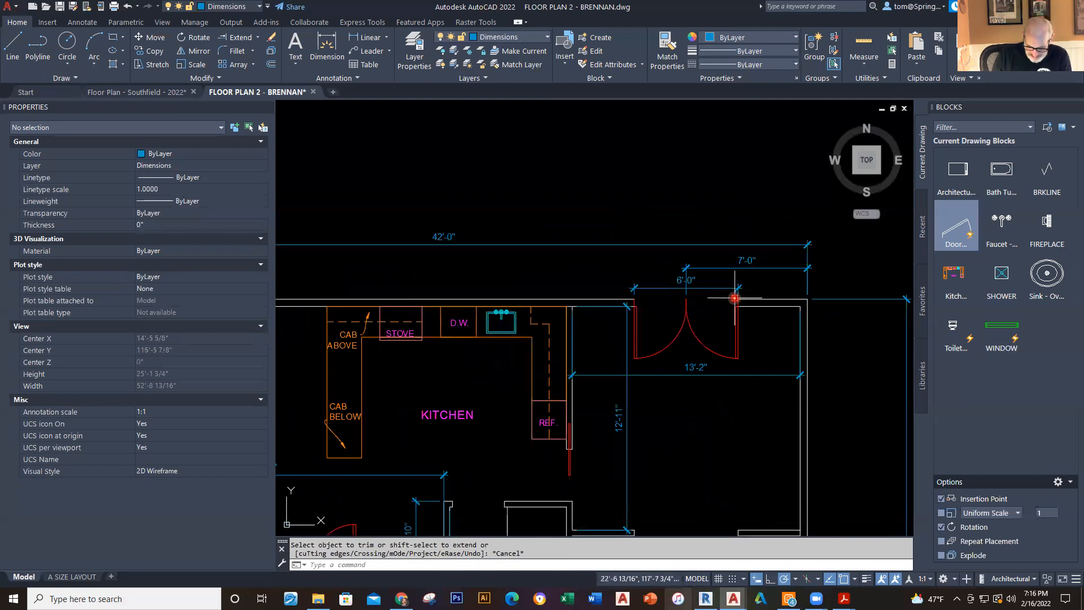
middle_drag(754, 276, 697, 390)
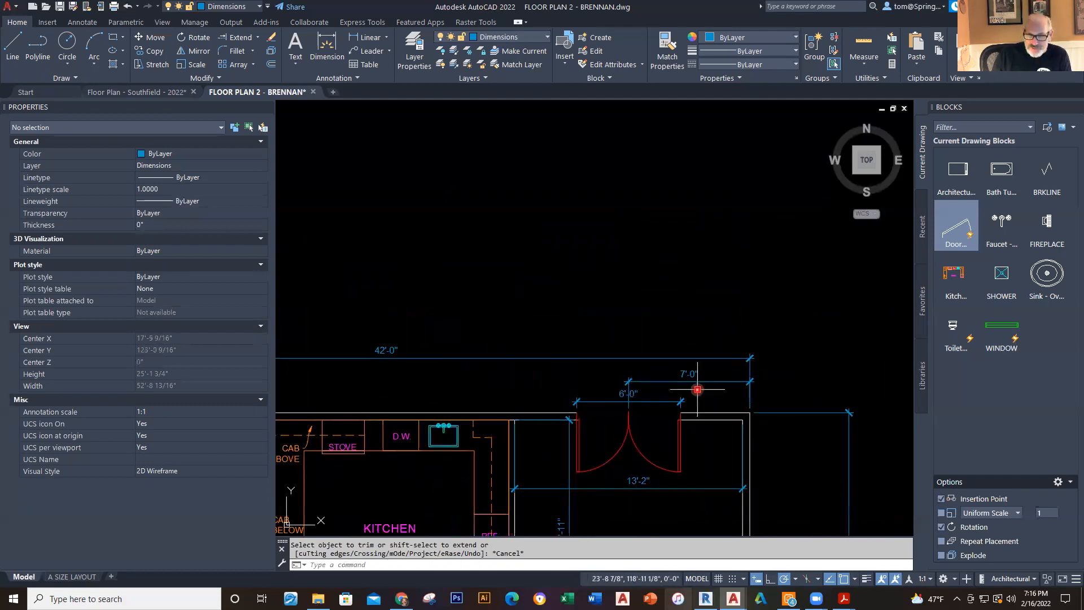
click(442, 357)
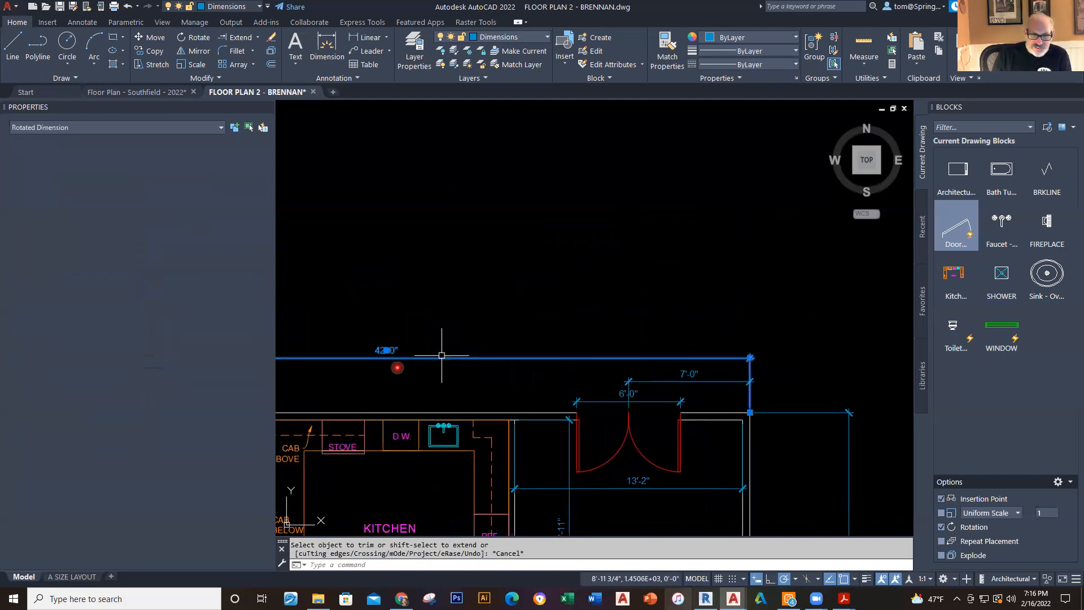
click(387, 350)
click(386, 302)
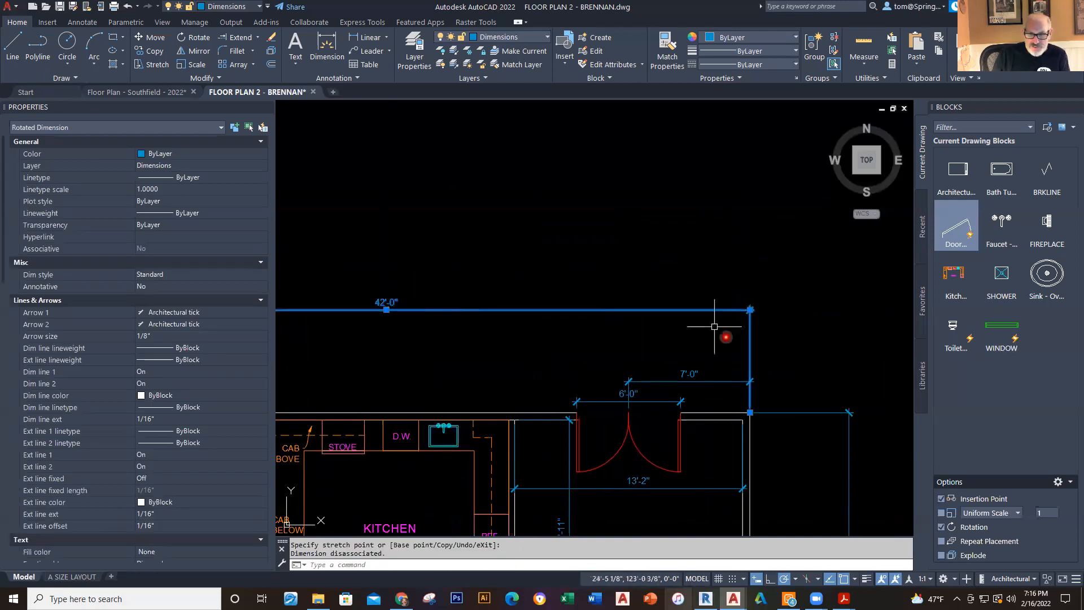
key(Escape)
Step: Raise the 7'-0" door-center dimension line to sit between the overall dimension and the double-door opening dimension
click(712, 383)
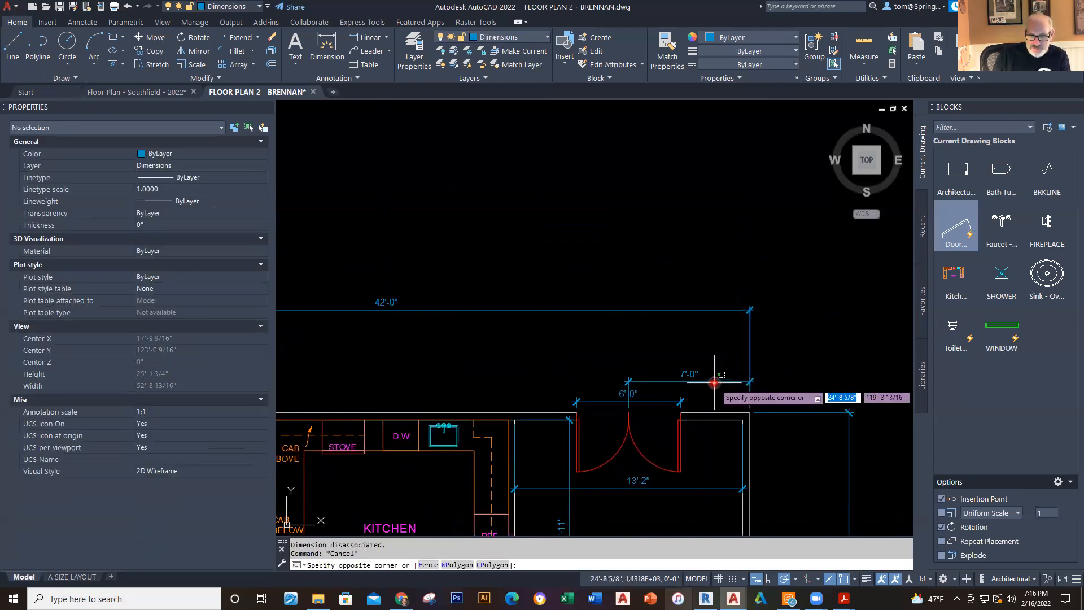
click(712, 383)
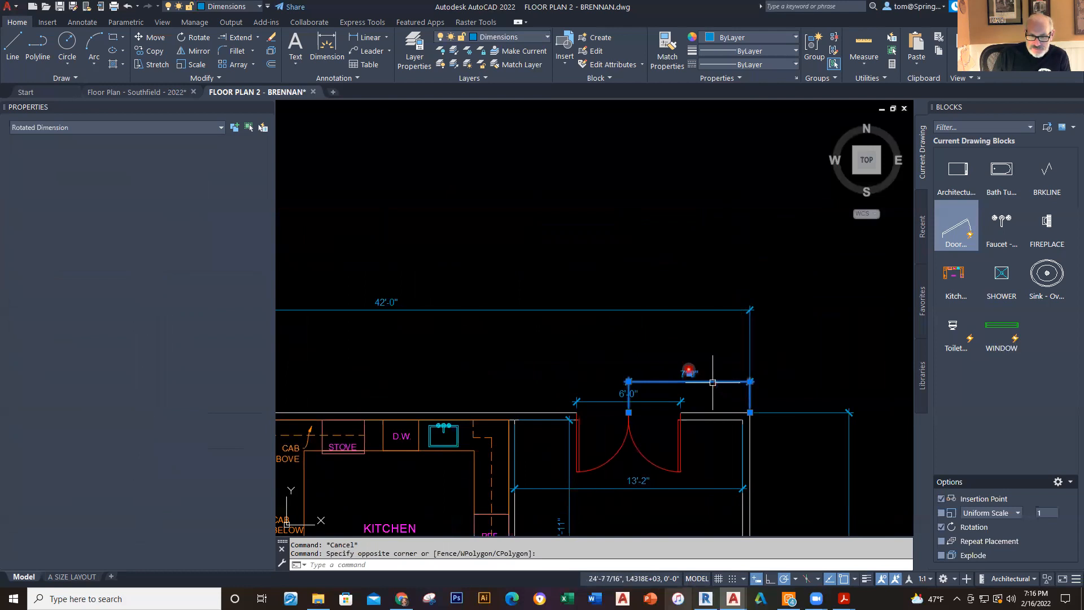
click(689, 382)
click(690, 337)
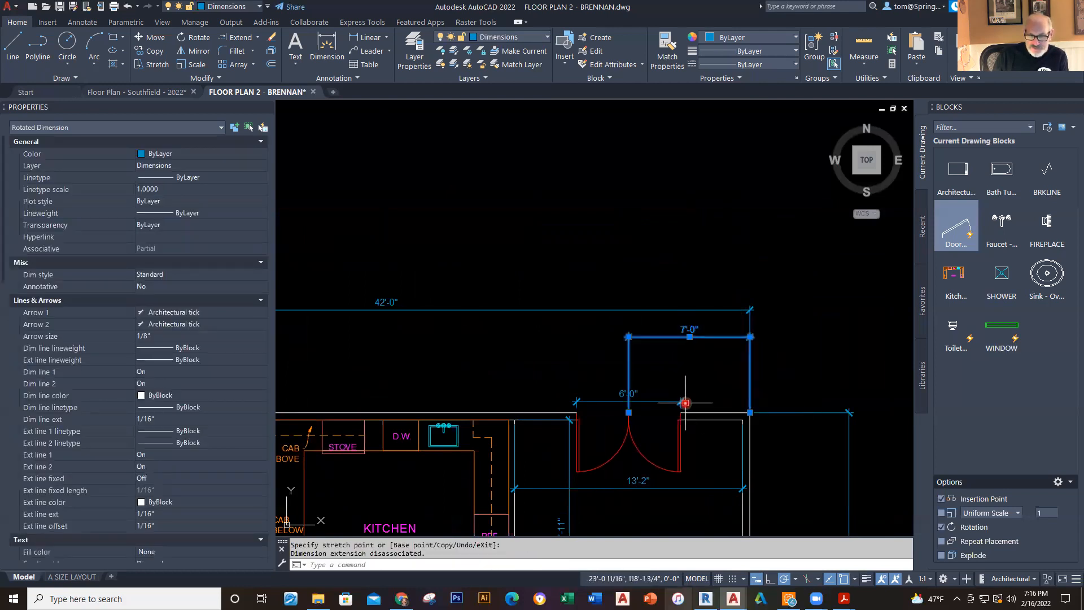
key(Escape)
Step: Shorten the 7'-0" dimension's extension line at the door center so its origin sits above the 6'-0" dimension text
click(626, 371)
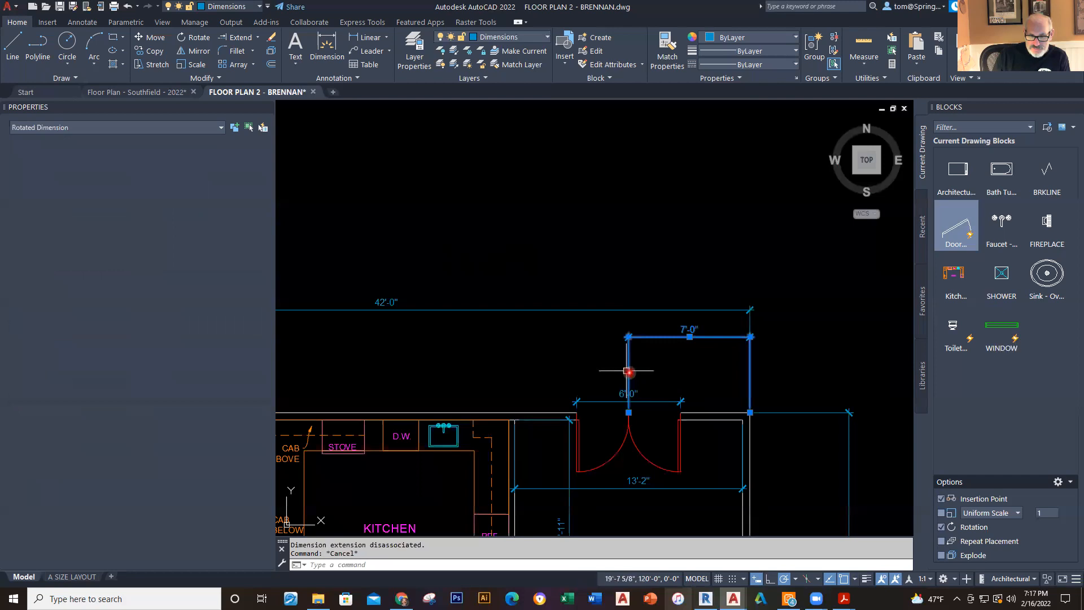
click(628, 412)
click(629, 371)
key(Escape)
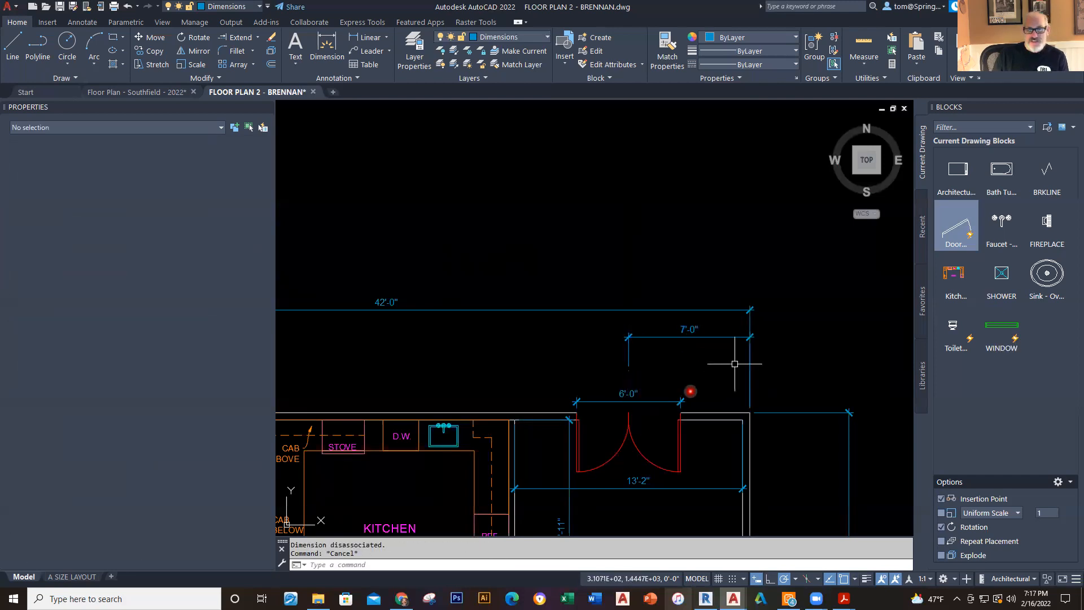
key(Escape)
Step: Compare the empty stairwell with the Southfield plan's staircase, examining its riser note, break lines and dimensions
scroll(816, 350, down, 2)
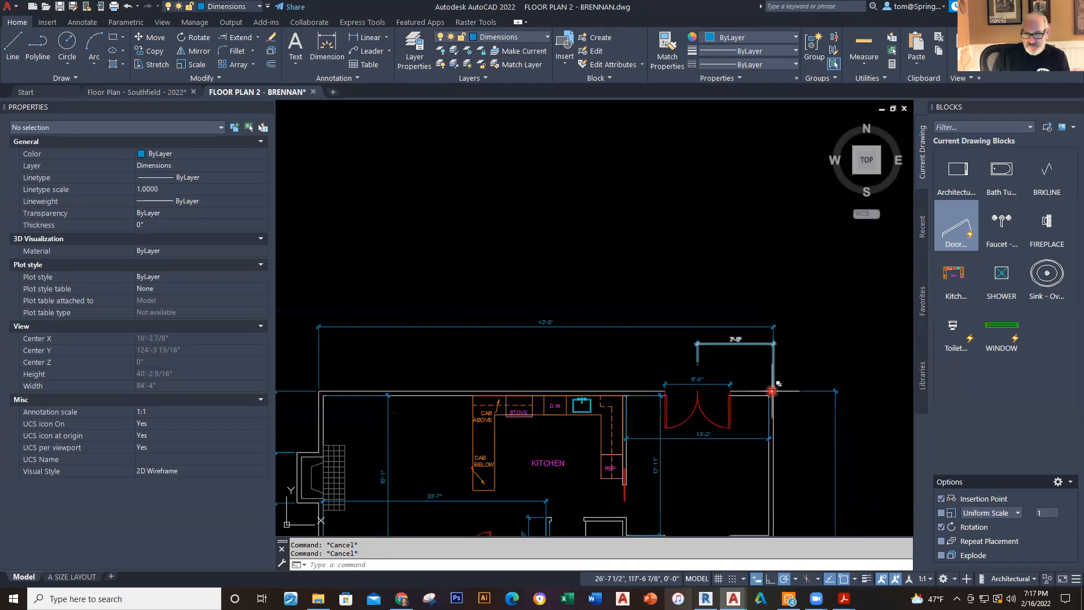
scroll(772, 391, down, 2)
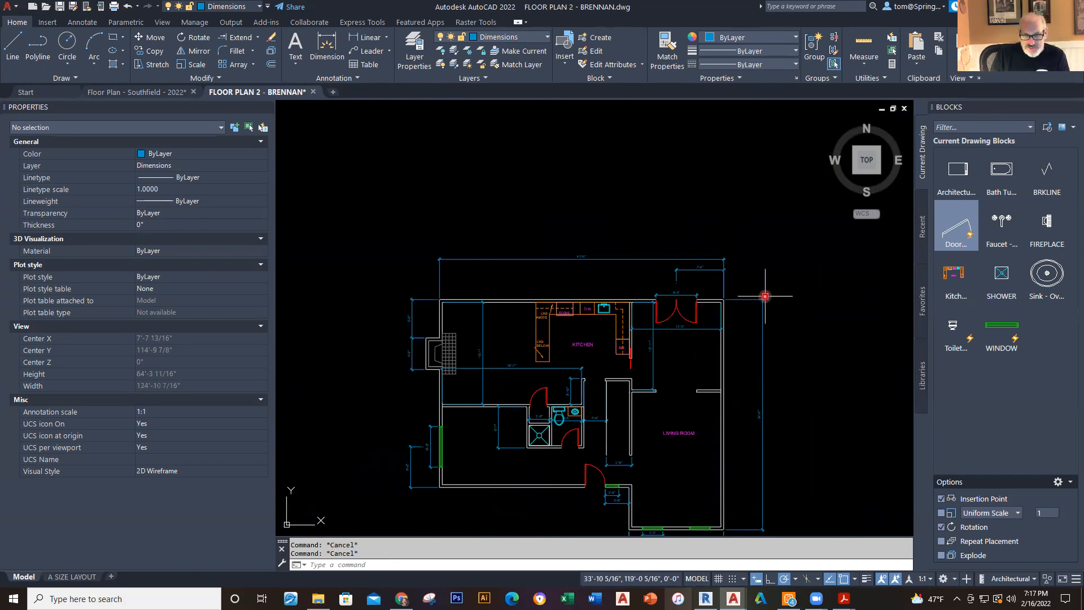
scroll(592, 380, up, 3)
scroll(663, 427, up, 3)
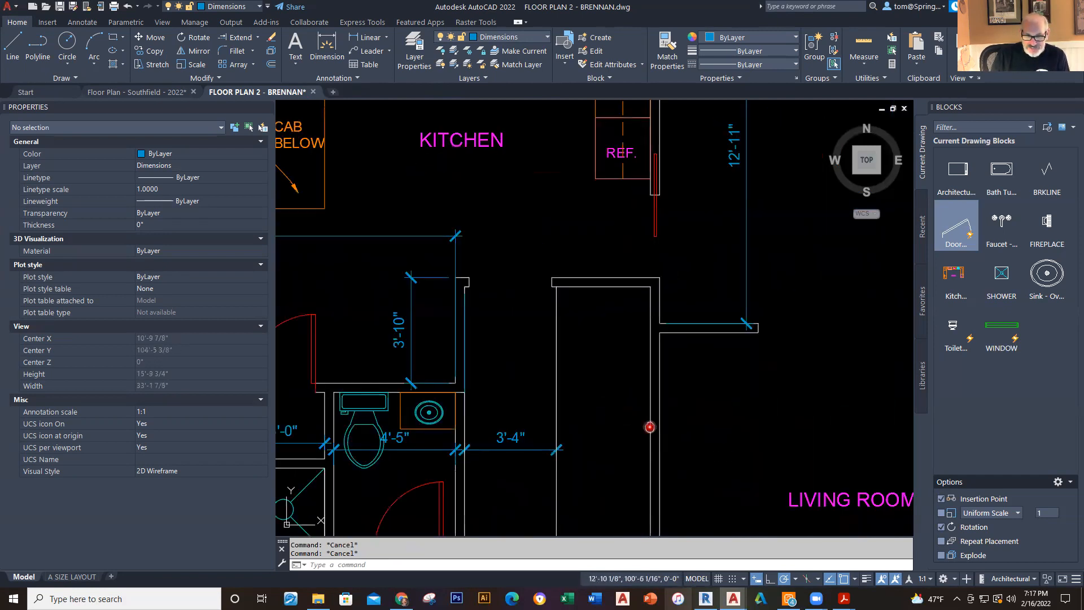
middle_drag(650, 427, 600, 254)
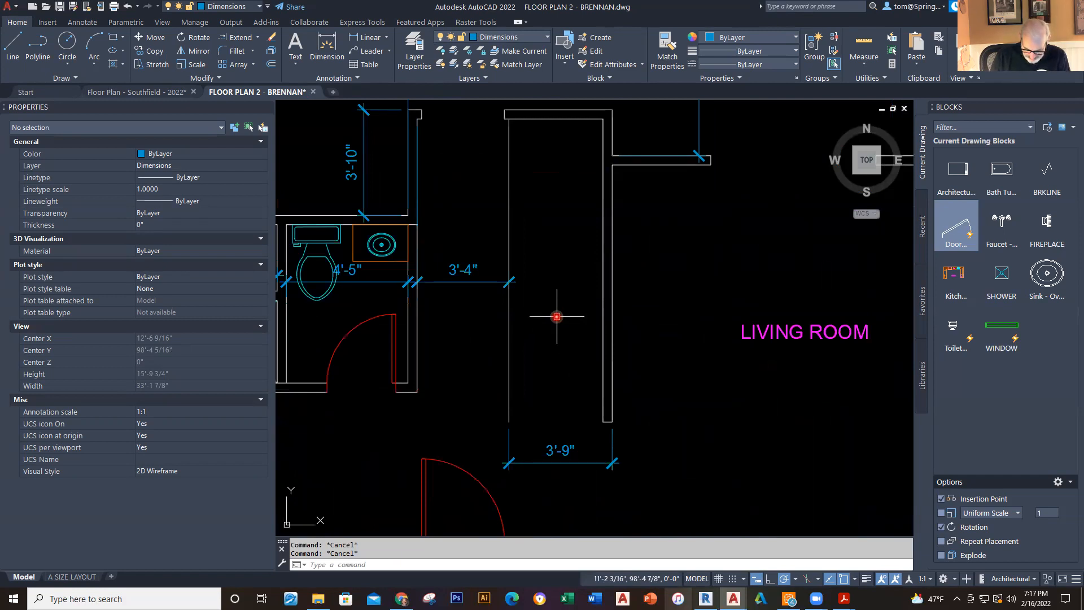
click(145, 96)
middle_drag(530, 453, 594, 226)
scroll(481, 443, up, 2)
scroll(504, 460, down, 2)
scroll(370, 278, down, 1)
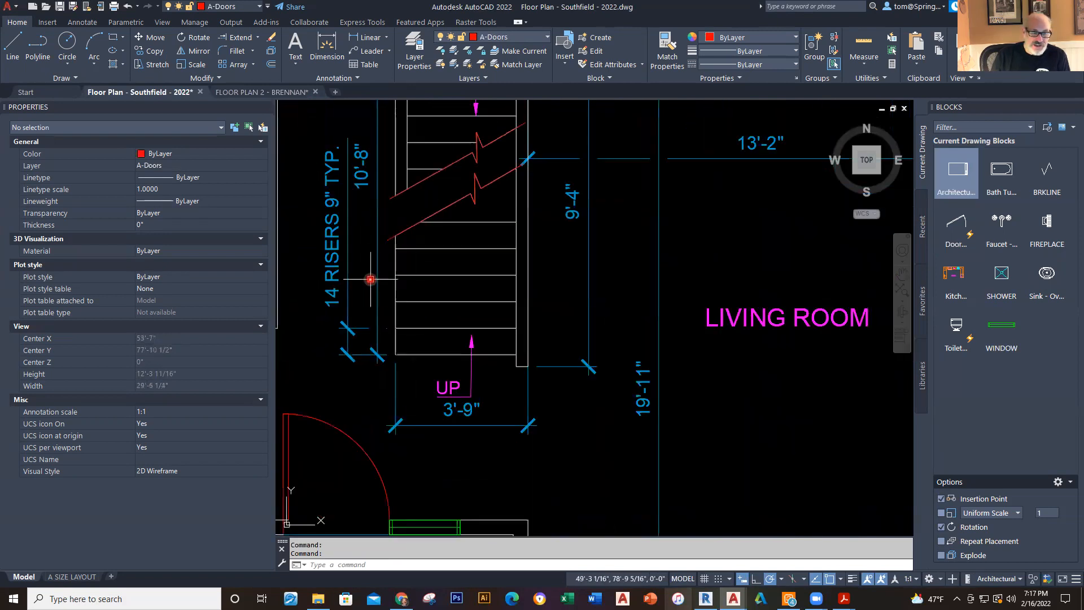
middle_drag(370, 279, 392, 334)
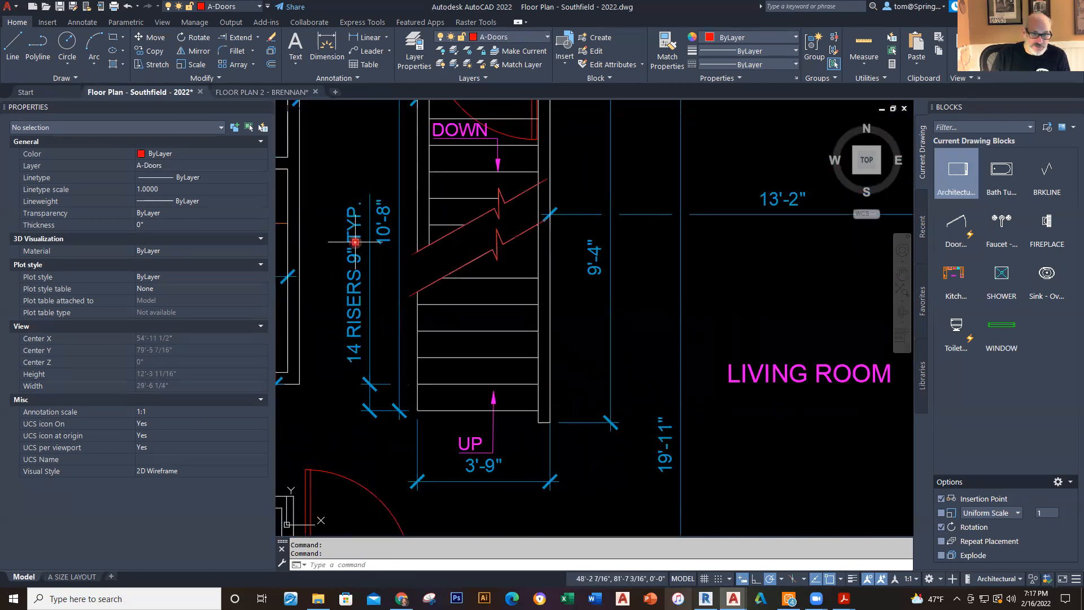
scroll(433, 387, down, 2)
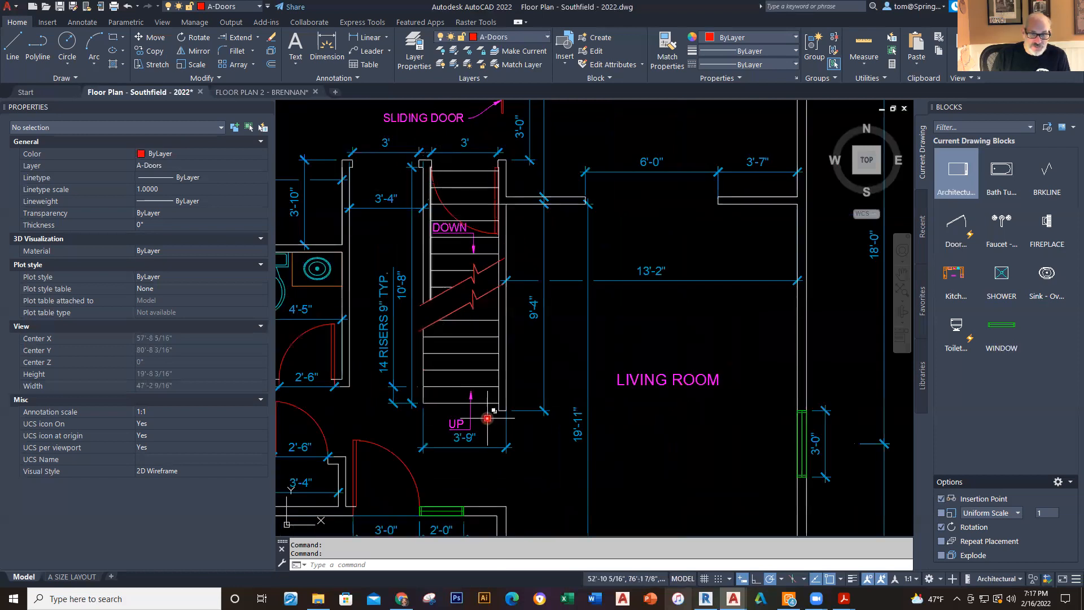
scroll(498, 435, up, 2)
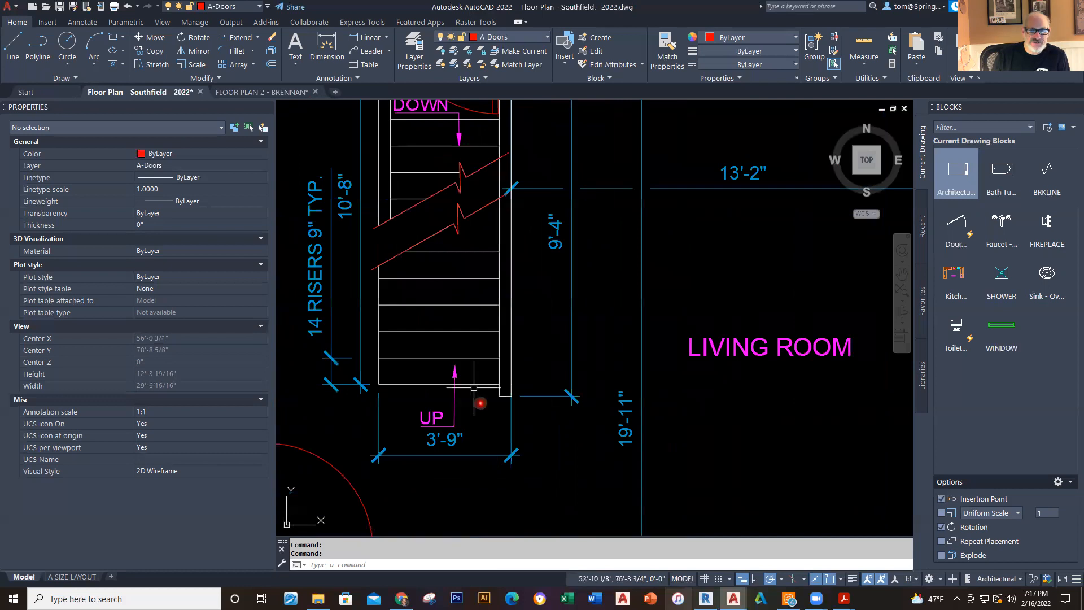
Step: Measure the offset from the stair wall's lower end to the first riser with a temporary linear dimension, without placing it
click(351, 38)
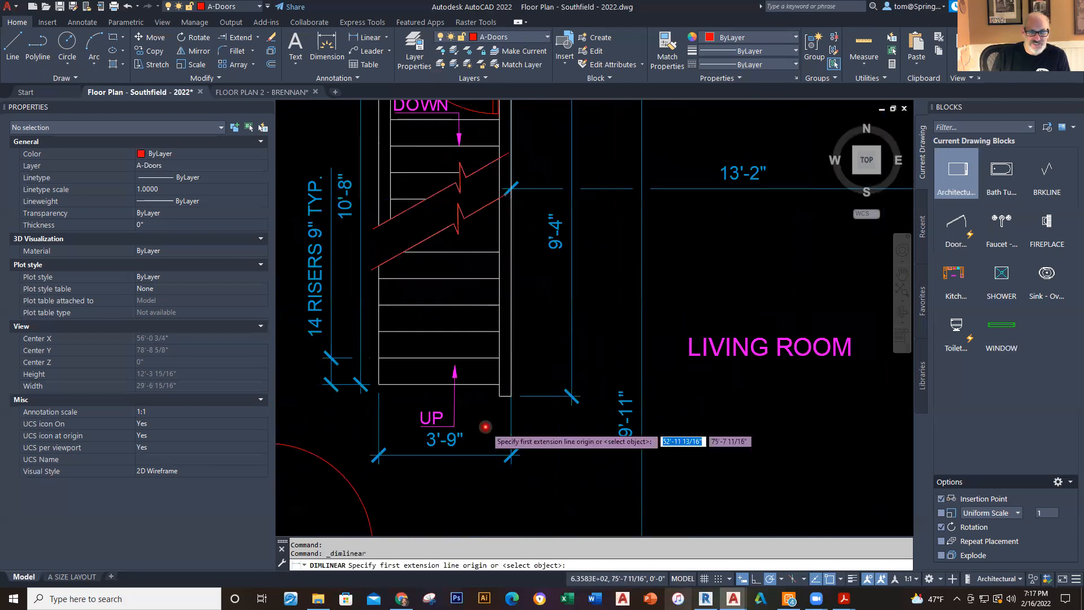
scroll(489, 429, up, 4)
click(514, 343)
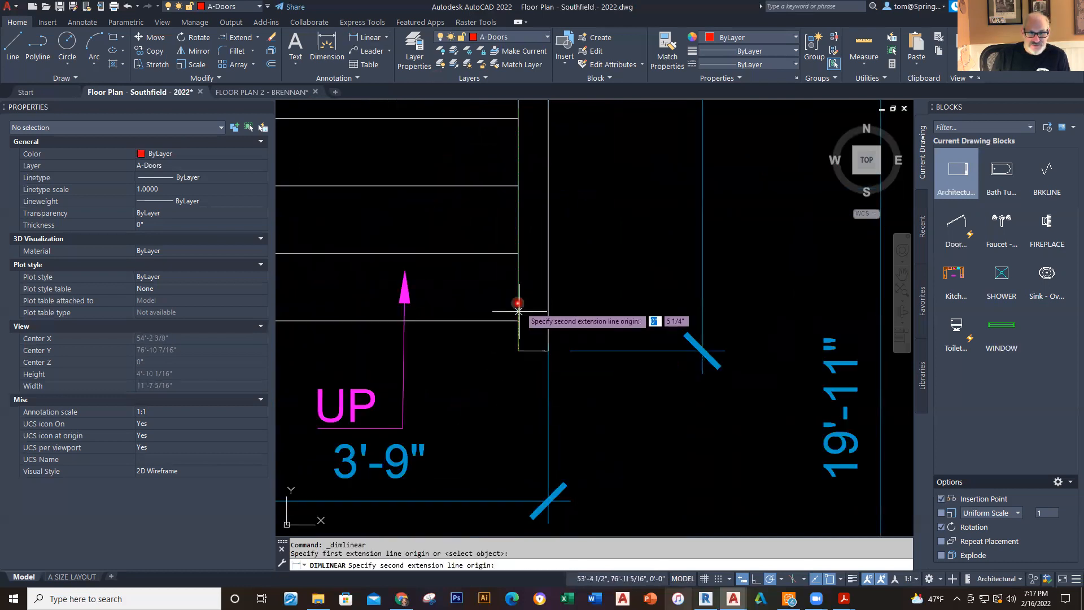
click(518, 317)
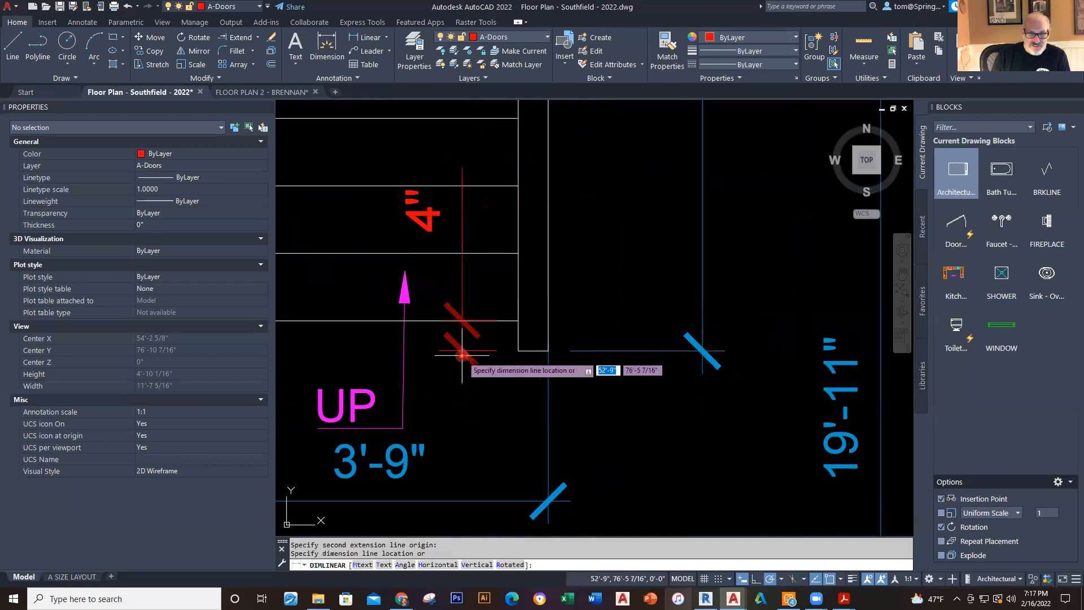
key(Escape)
scroll(467, 363, down, 3)
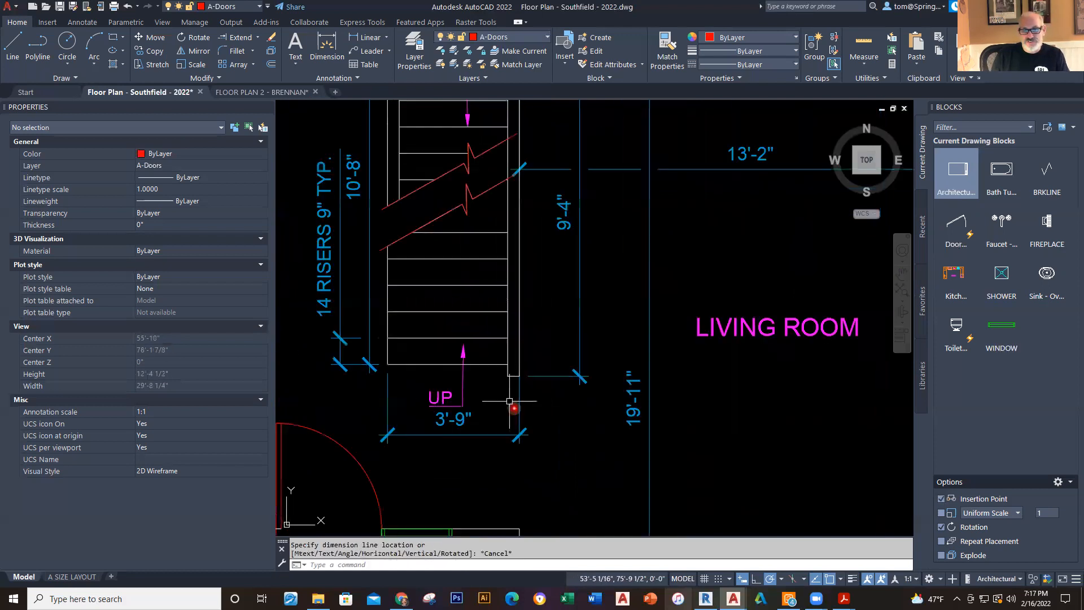
scroll(446, 373, down, 1)
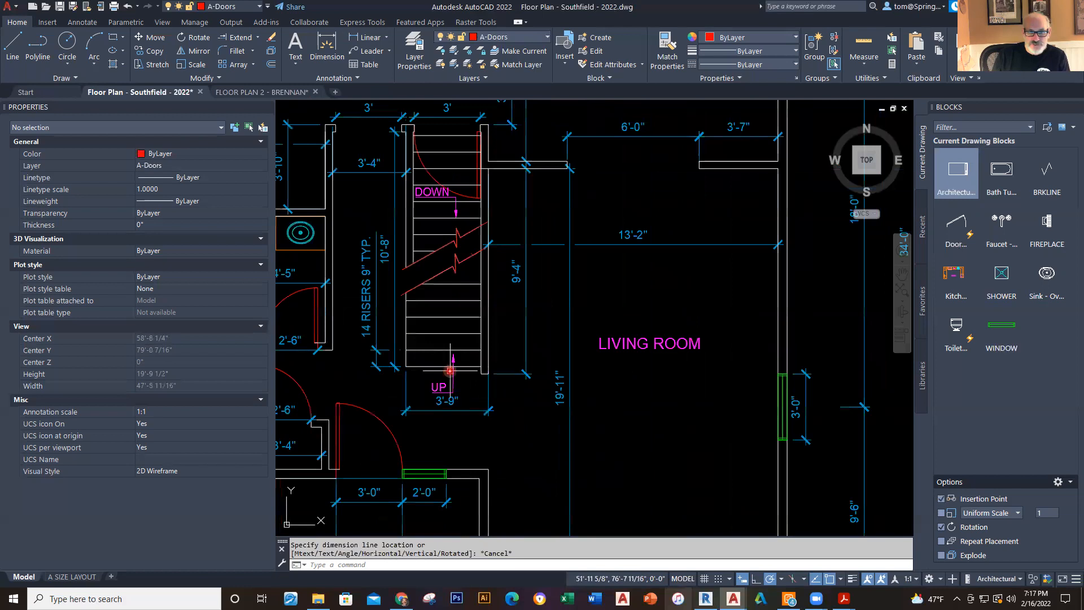
scroll(482, 350, down, 1)
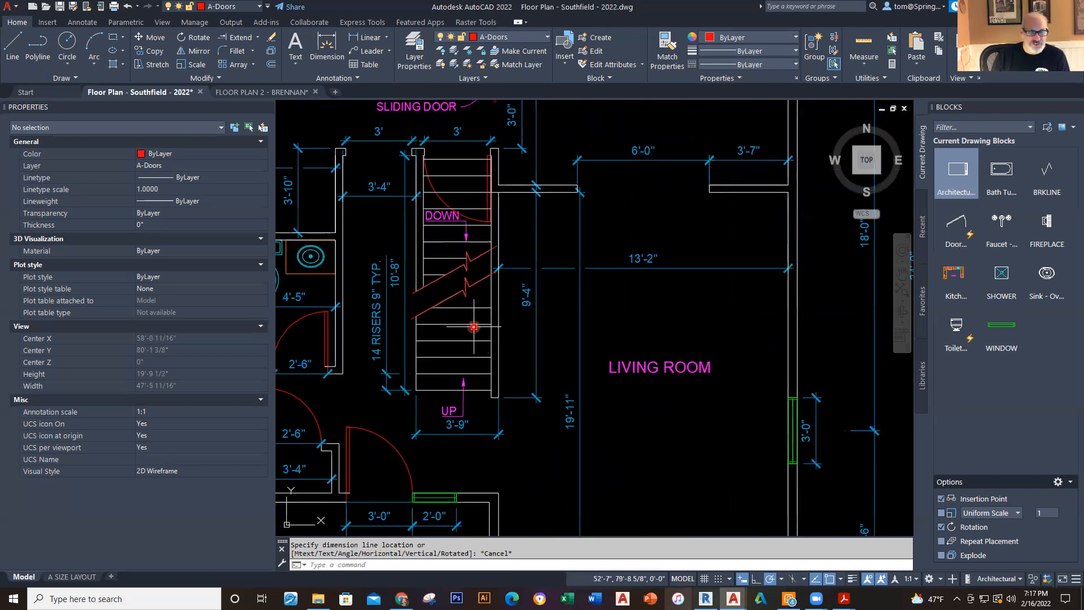
Step: In the Brennan plan, draw the first riser line on the A-Walls layer across the stairwell, 4" above the wall's lower end
click(230, 92)
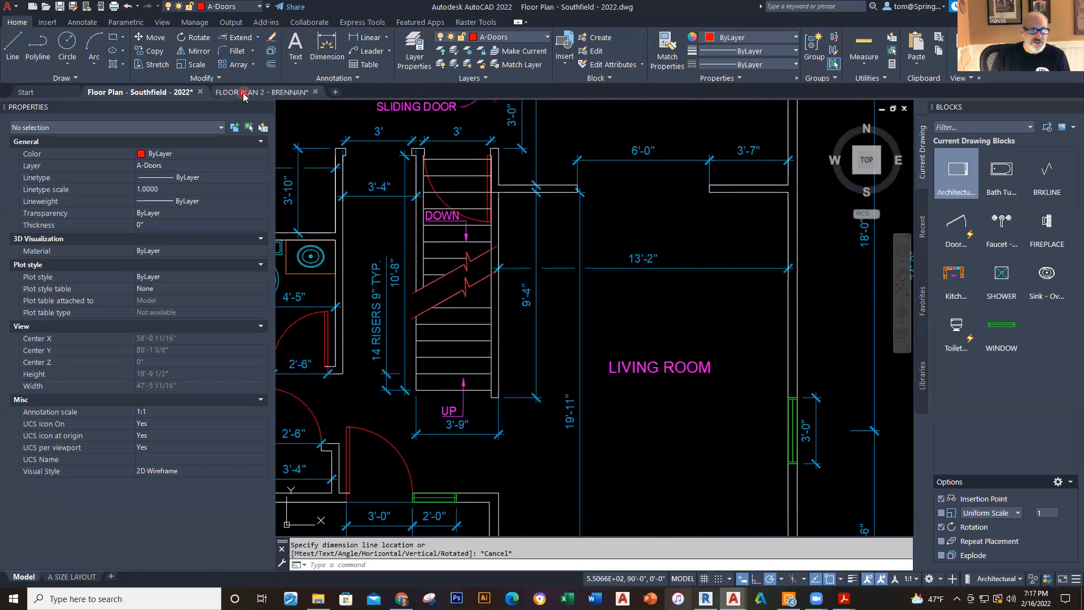
click(544, 38)
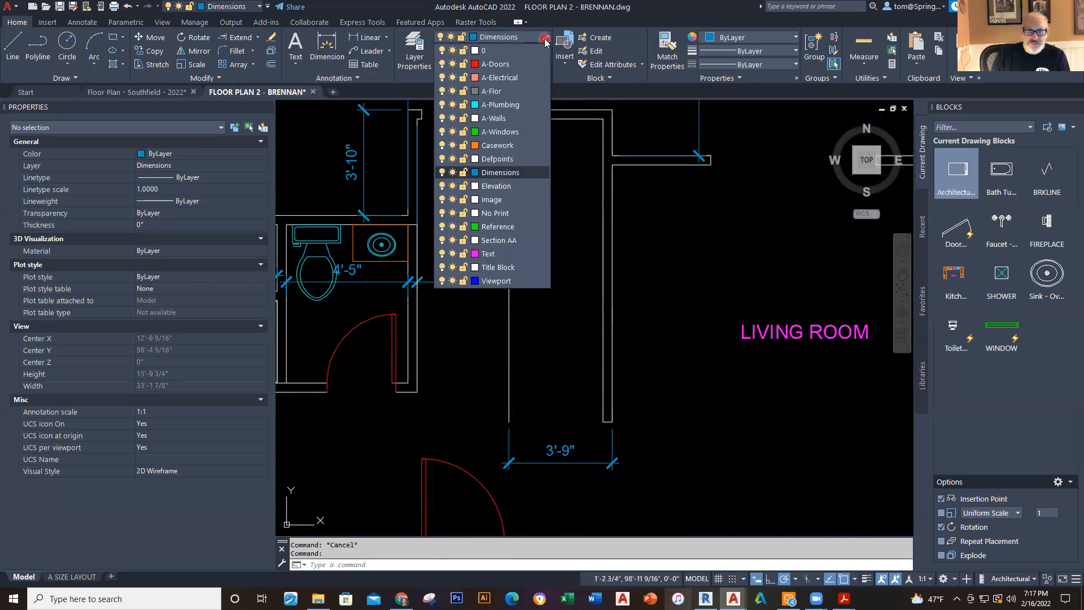
click(502, 117)
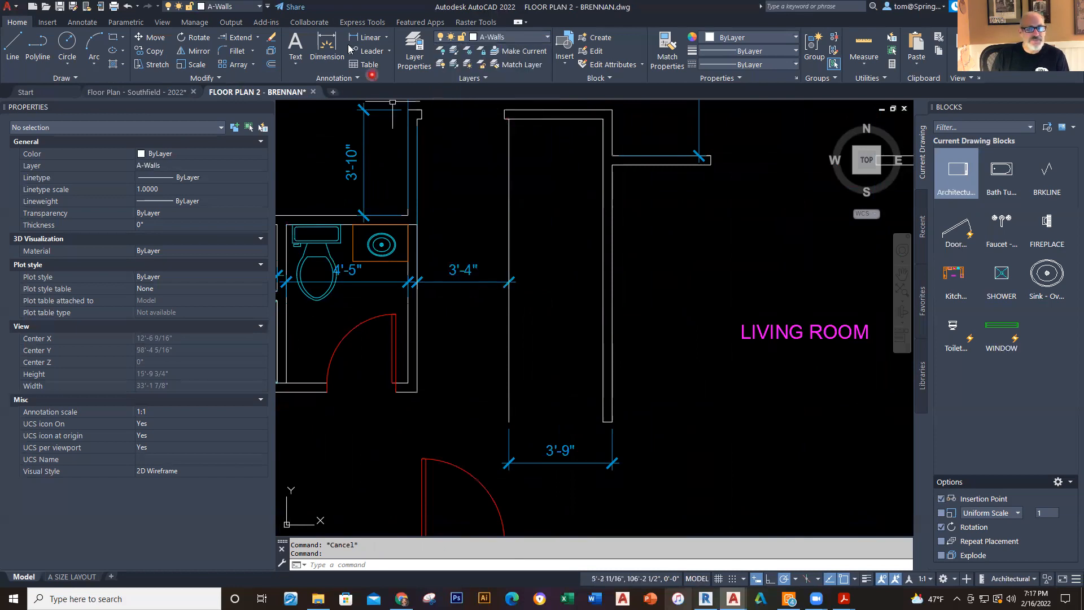
click(6, 49)
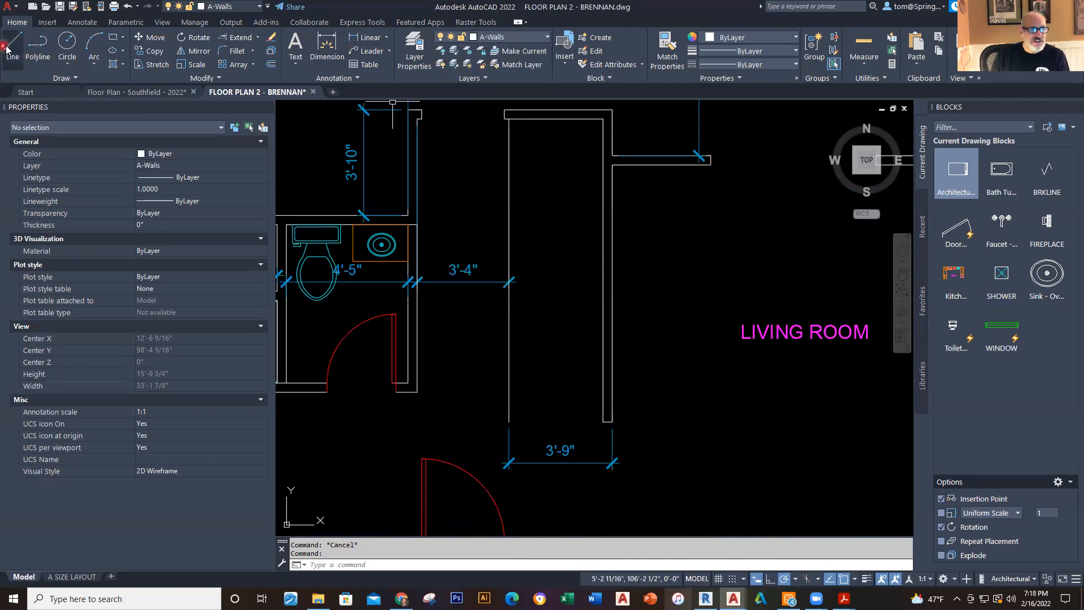
click(6, 48)
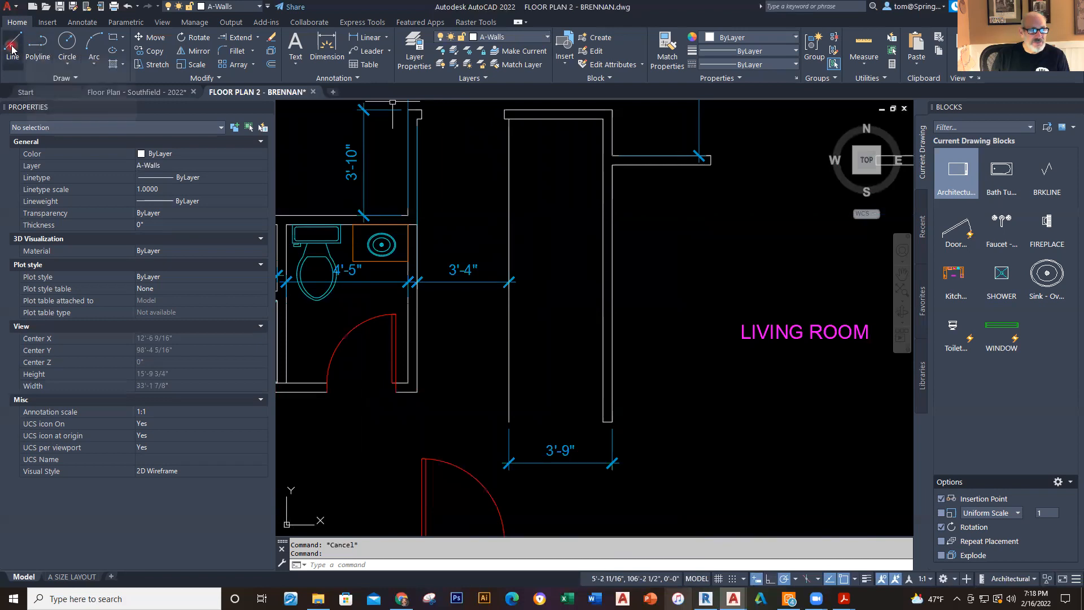
scroll(609, 442, up, 4)
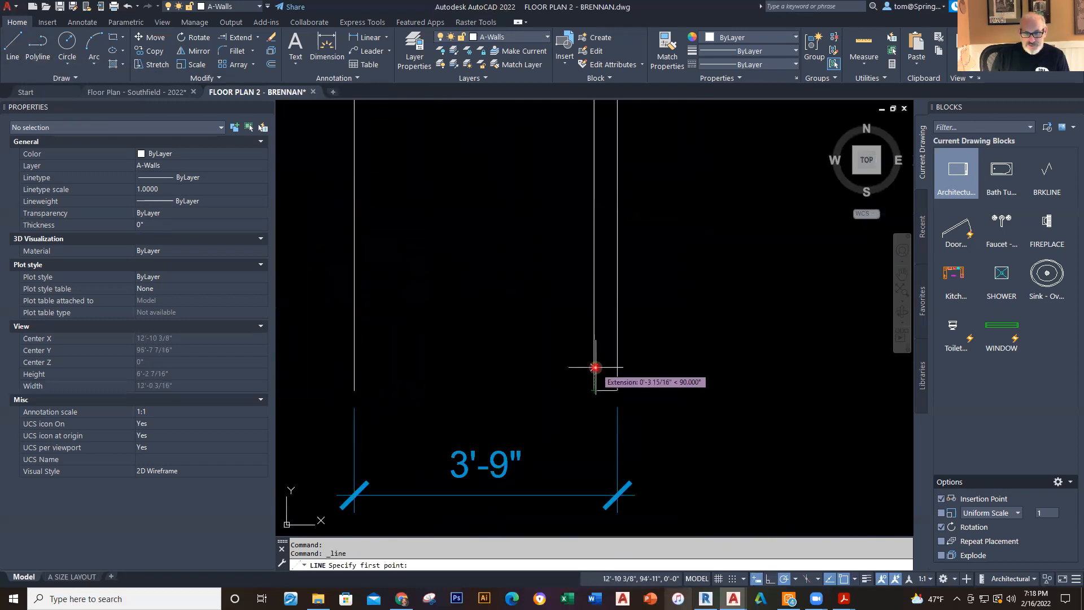
text(4)
key(Return)
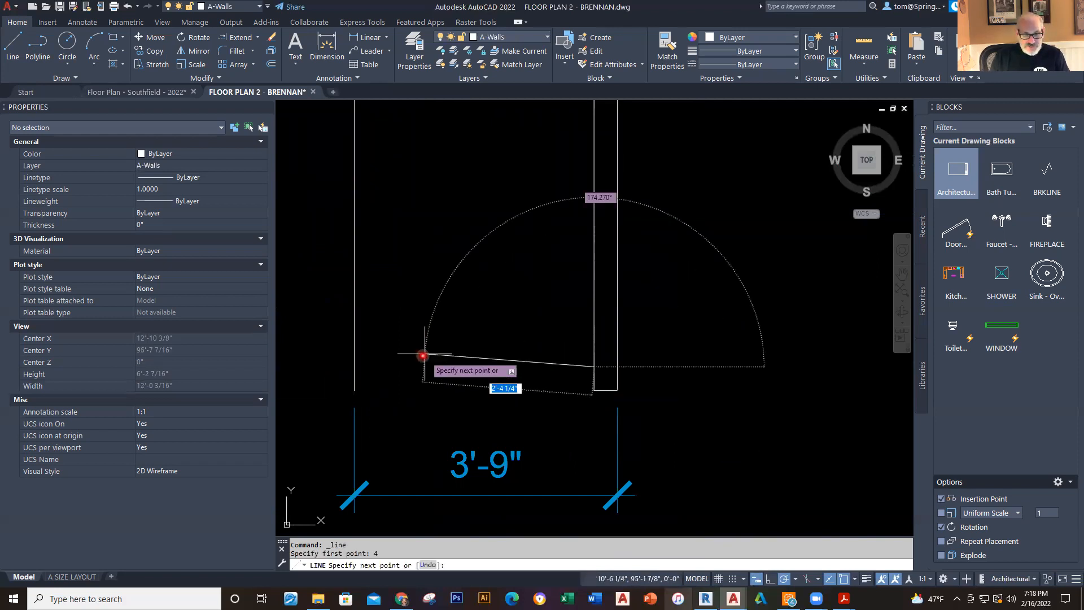
click(354, 367)
key(Escape)
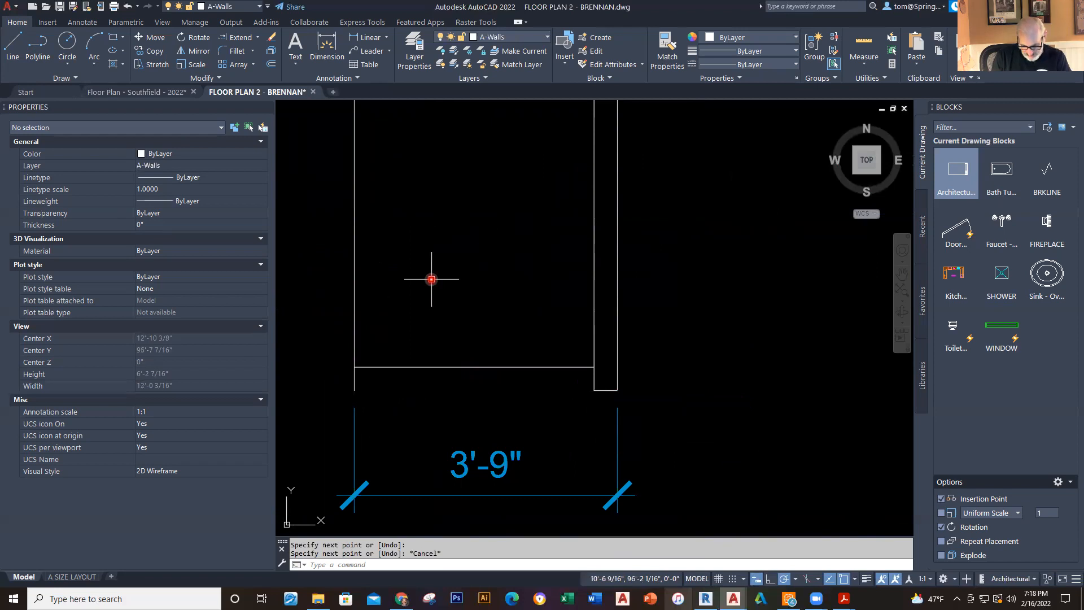
Step: Offset the first riser line upward repeatedly at 9" spacing, filling the stairwell with riser lines up to its upper wall
text(o)
key(Return)
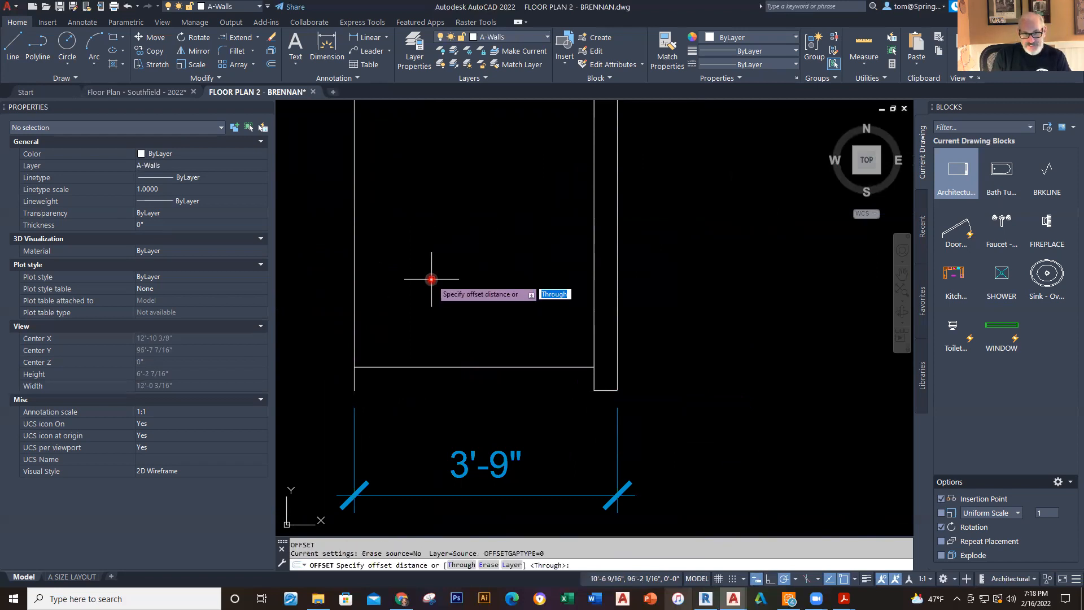
text(9)
key(Return)
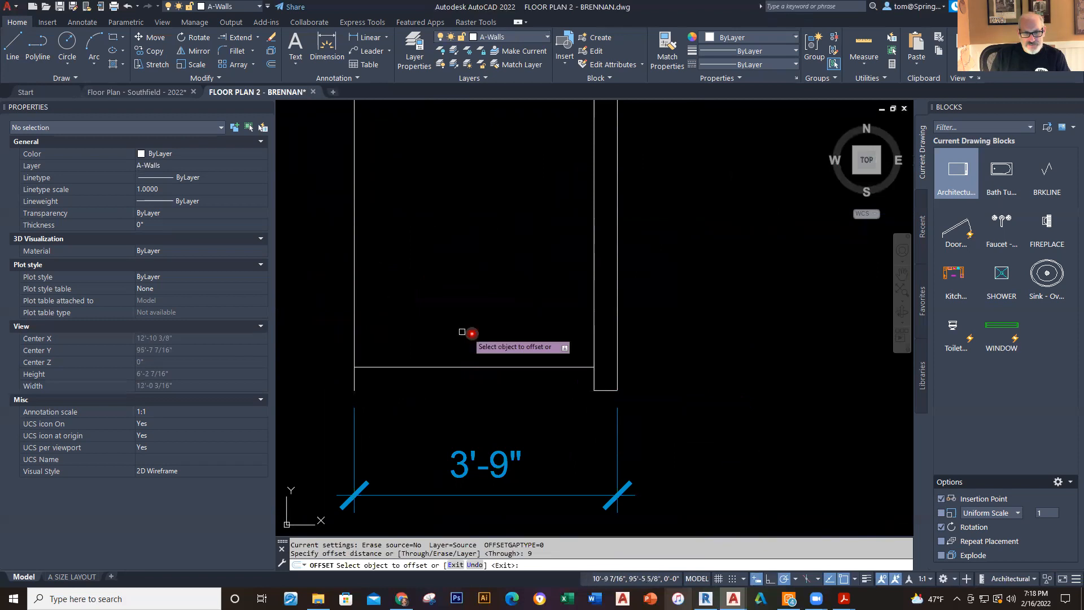
click(491, 369)
click(490, 307)
click(502, 313)
click(492, 234)
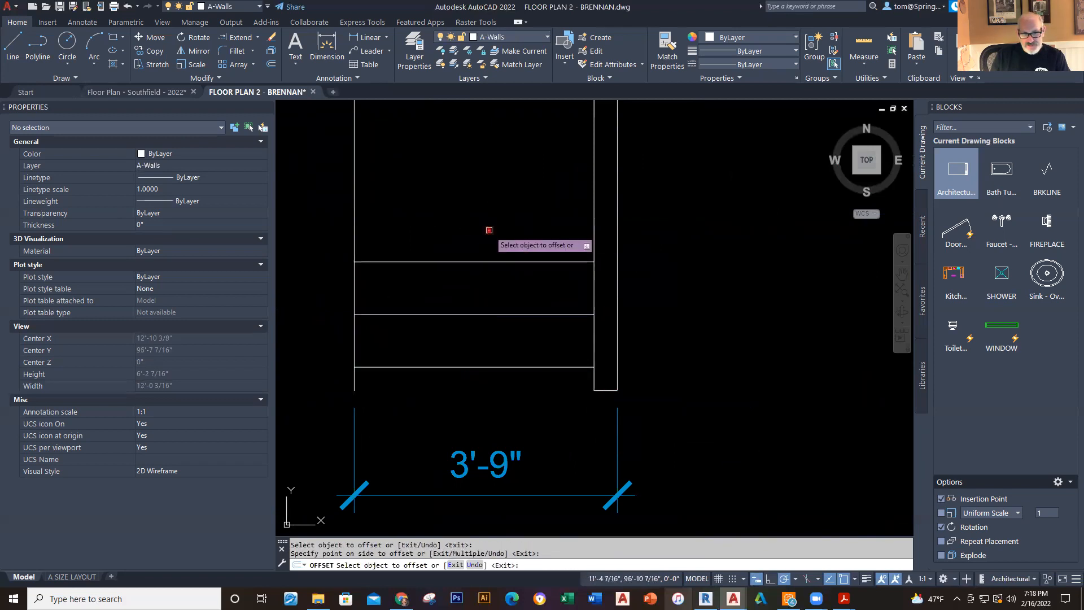
click(501, 262)
click(491, 180)
click(493, 208)
click(489, 153)
scroll(496, 224, down, 2)
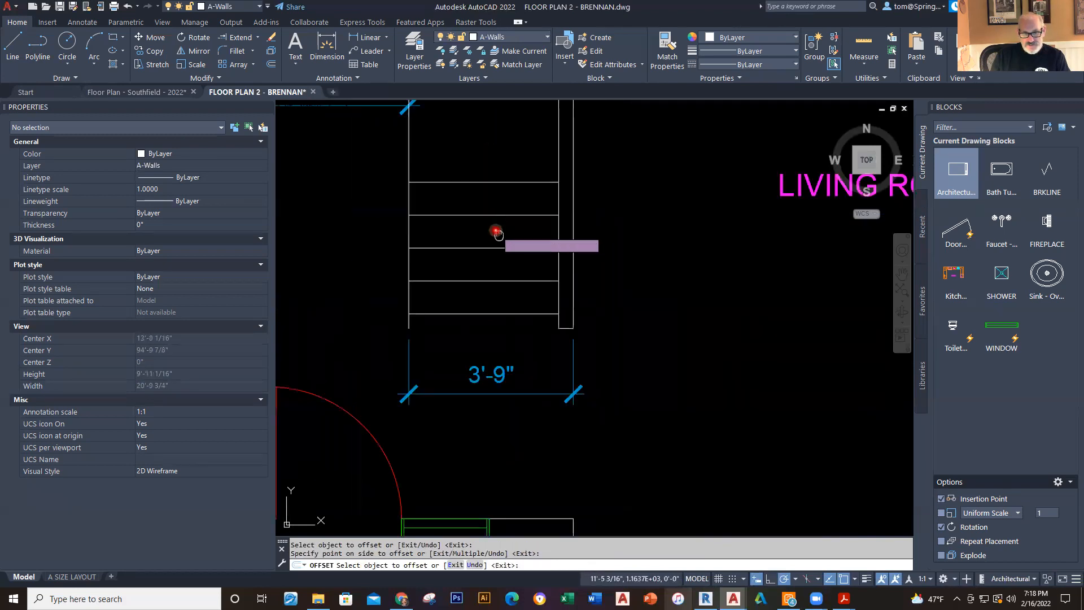
middle_drag(497, 232, 545, 375)
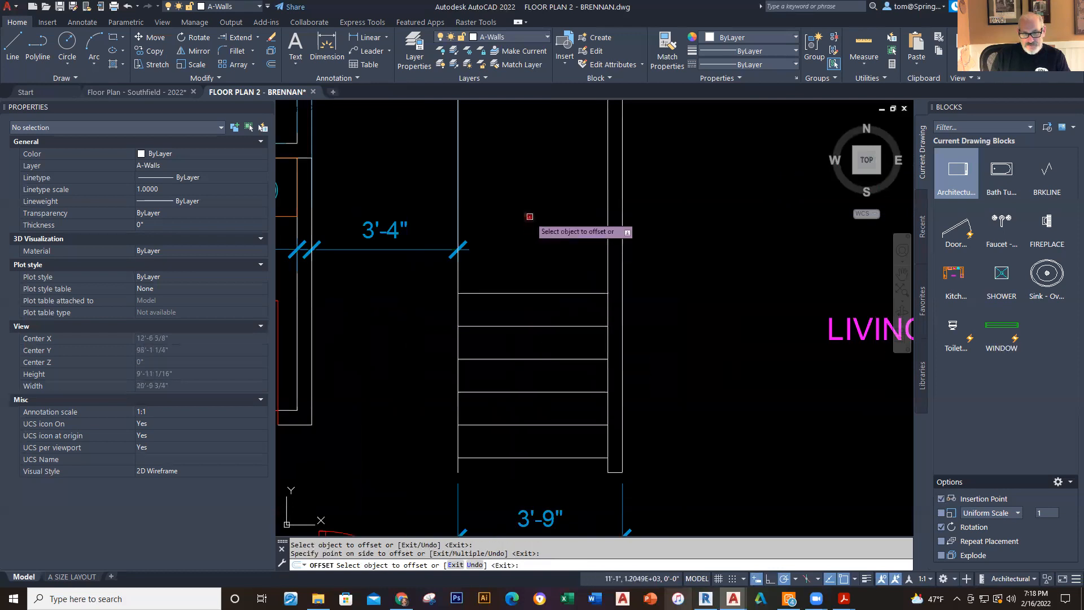
click(537, 294)
click(539, 217)
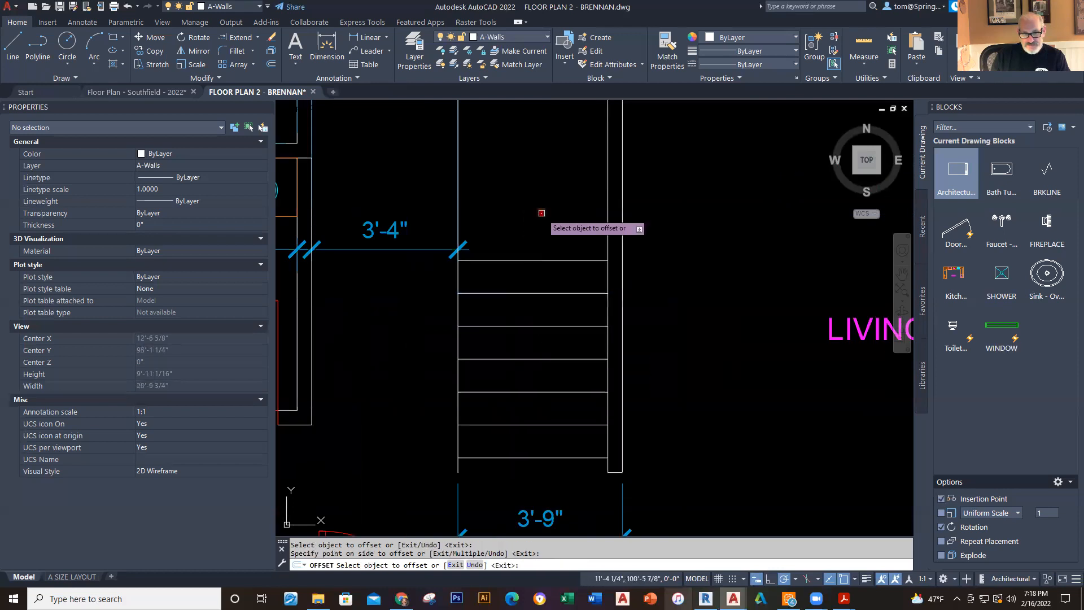
click(537, 261)
click(544, 204)
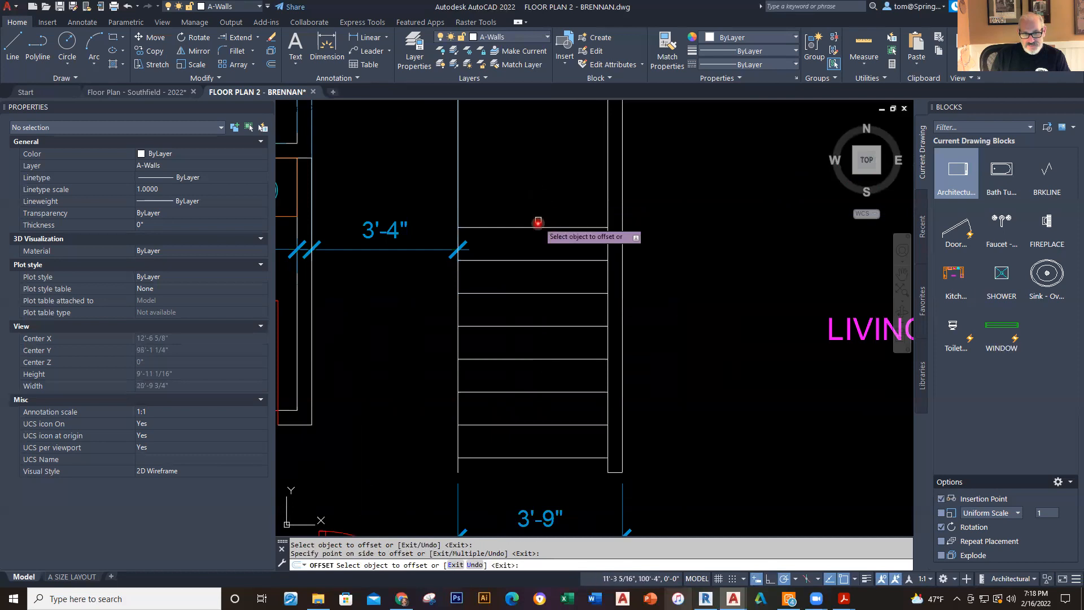
click(537, 228)
click(536, 190)
scroll(536, 187, down, 2)
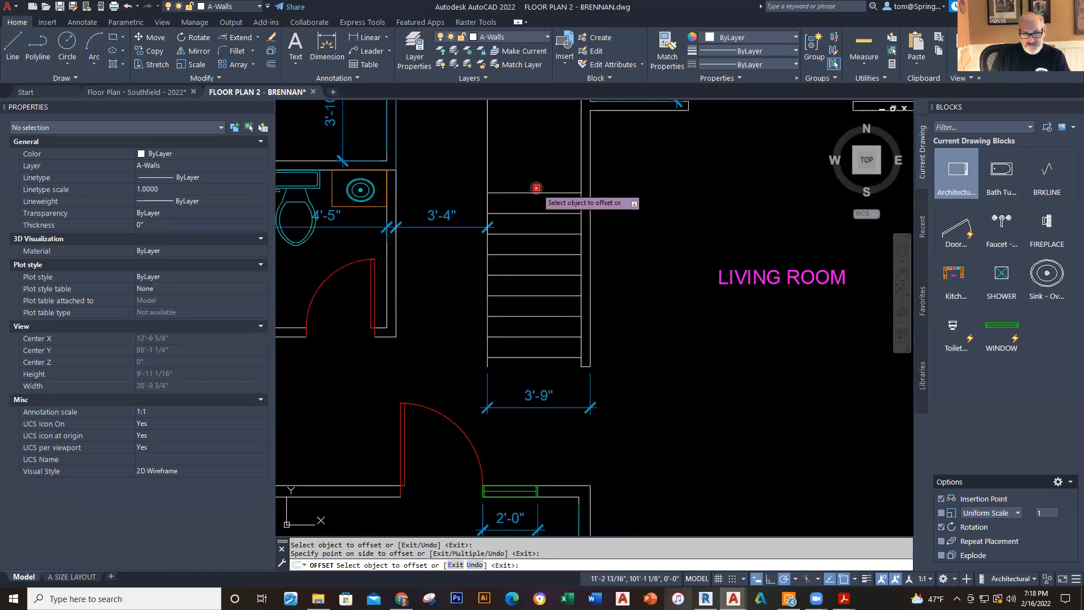
middle_drag(536, 188, 538, 284)
click(537, 286)
click(522, 213)
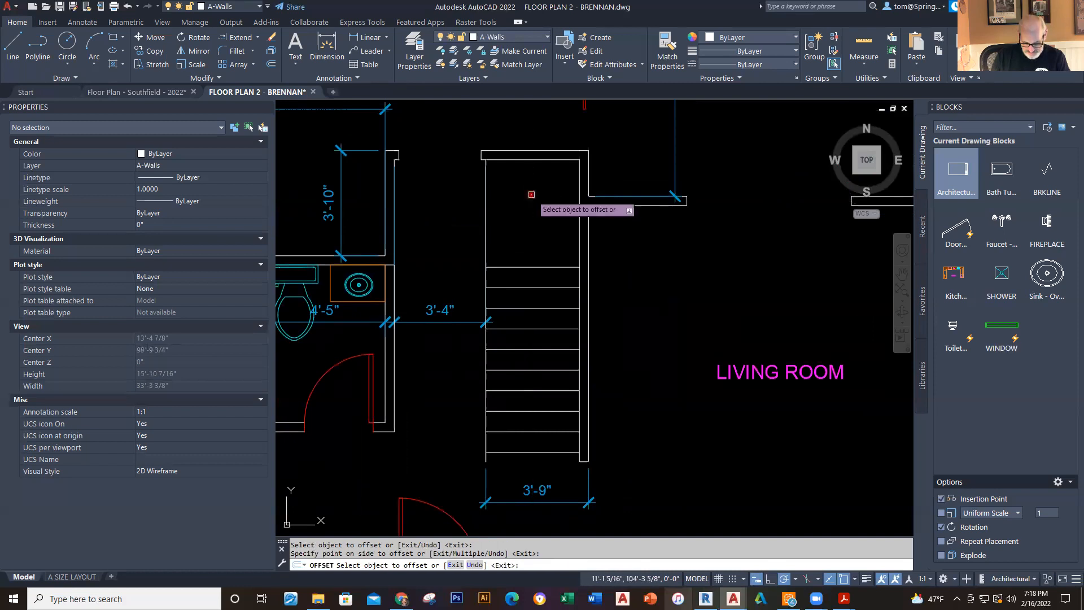
click(537, 266)
click(523, 185)
click(540, 245)
click(531, 234)
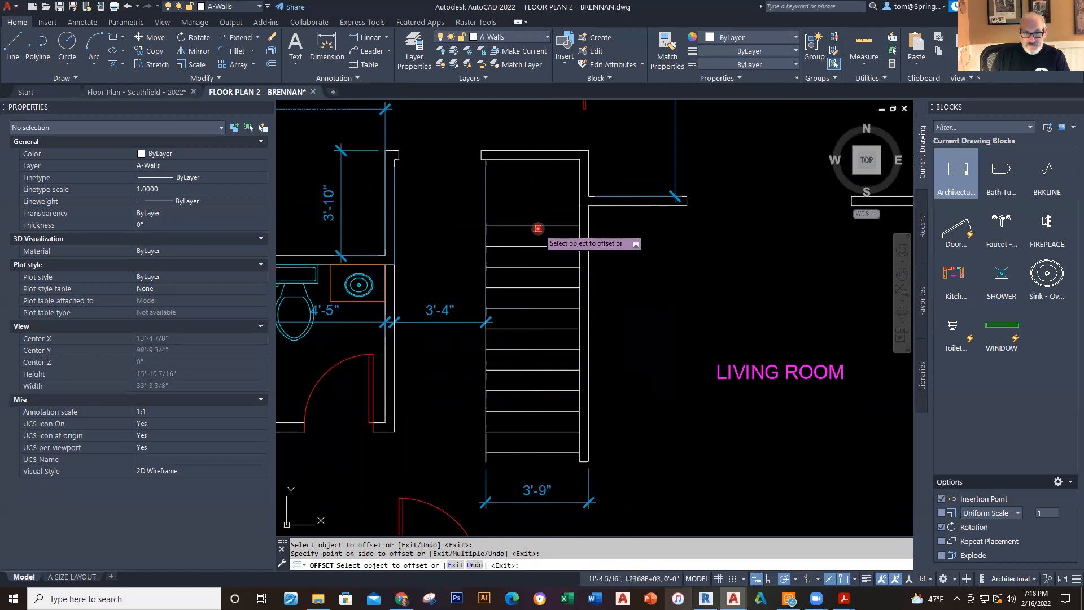
click(538, 228)
click(542, 186)
click(545, 205)
click(545, 190)
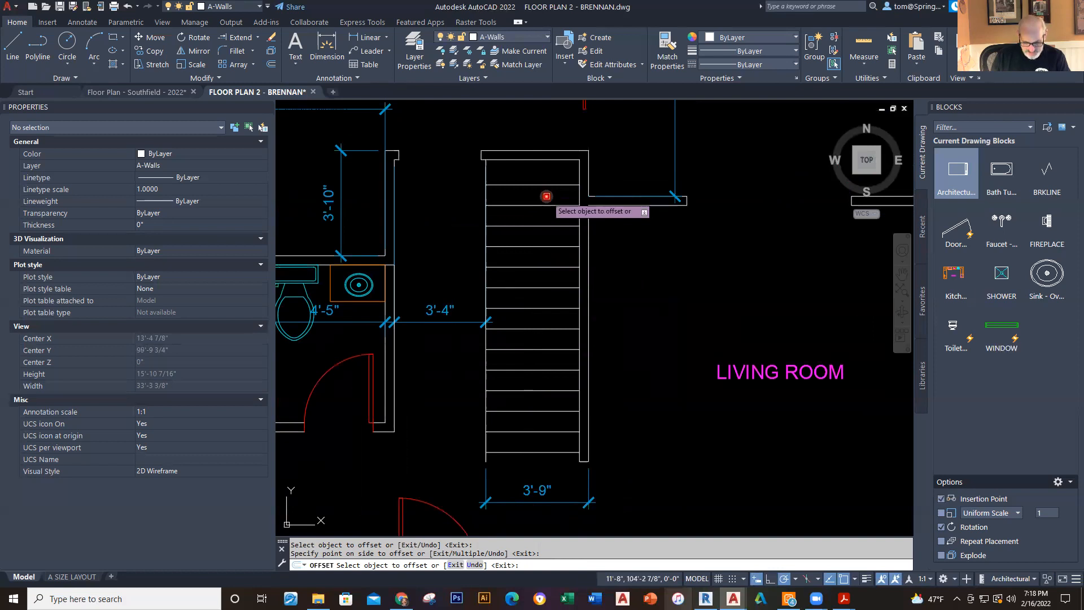
click(550, 184)
click(551, 170)
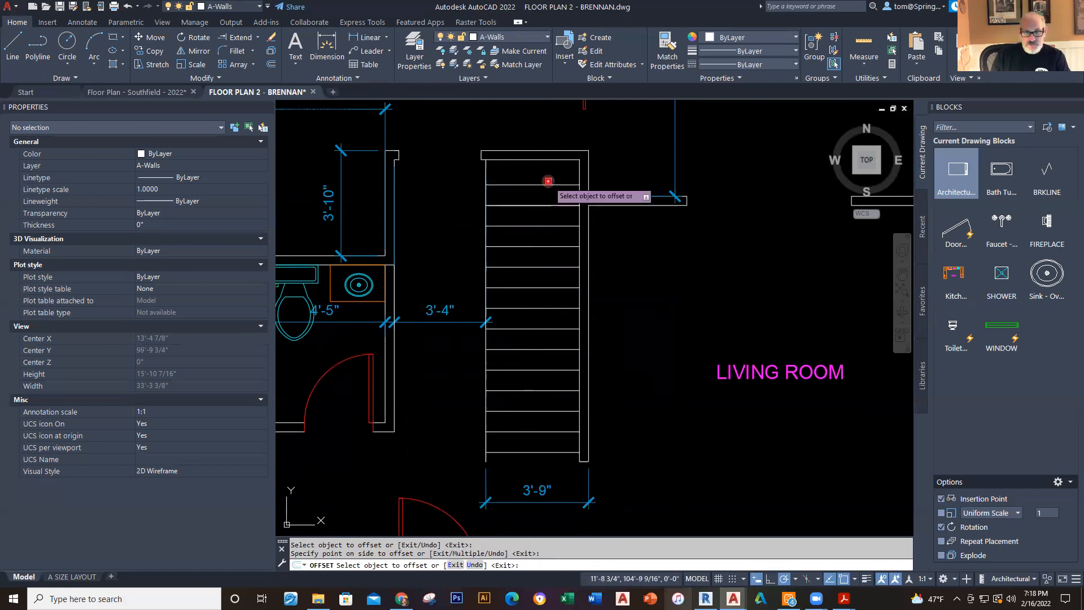
click(556, 184)
click(556, 169)
click(552, 184)
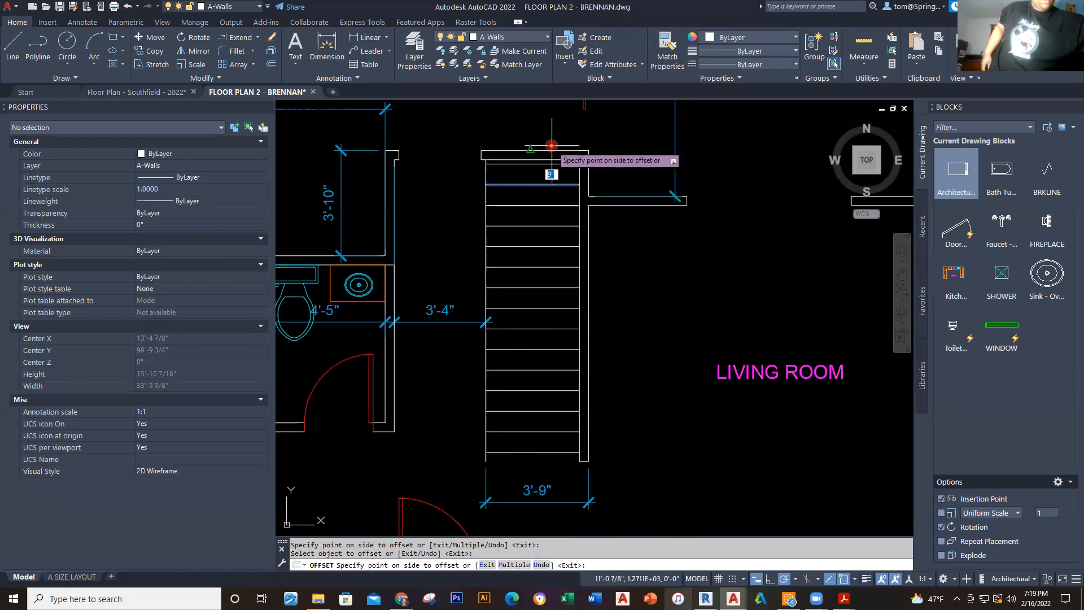
click(543, 127)
key(Escape)
key(Escape)
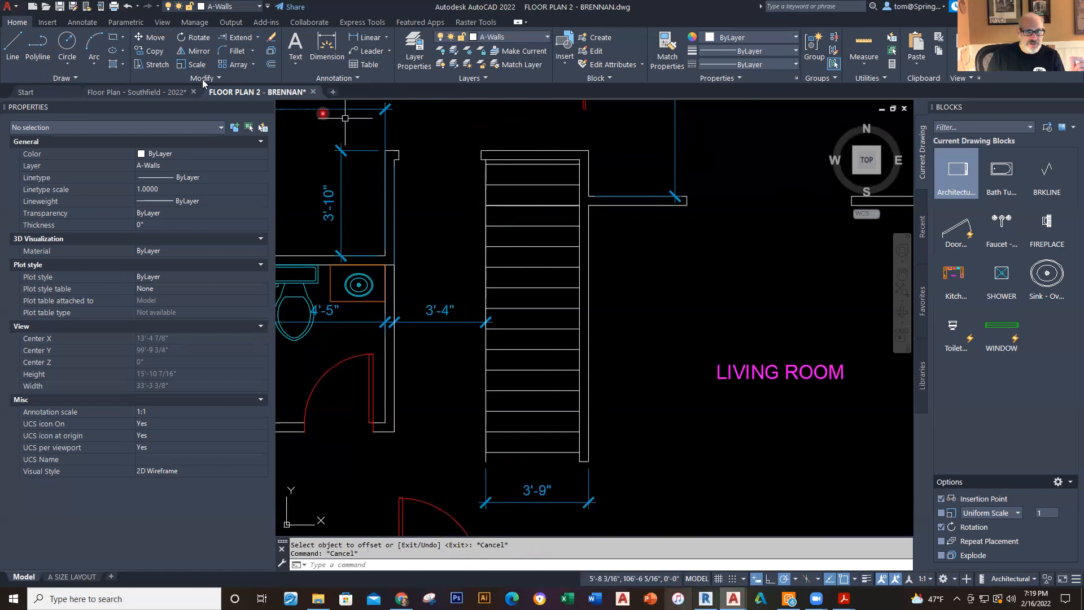
Step: Draw a vertical line about 4'-8" long down the stairs from the upper wall, starting 4" inside the left stair edge
click(10, 45)
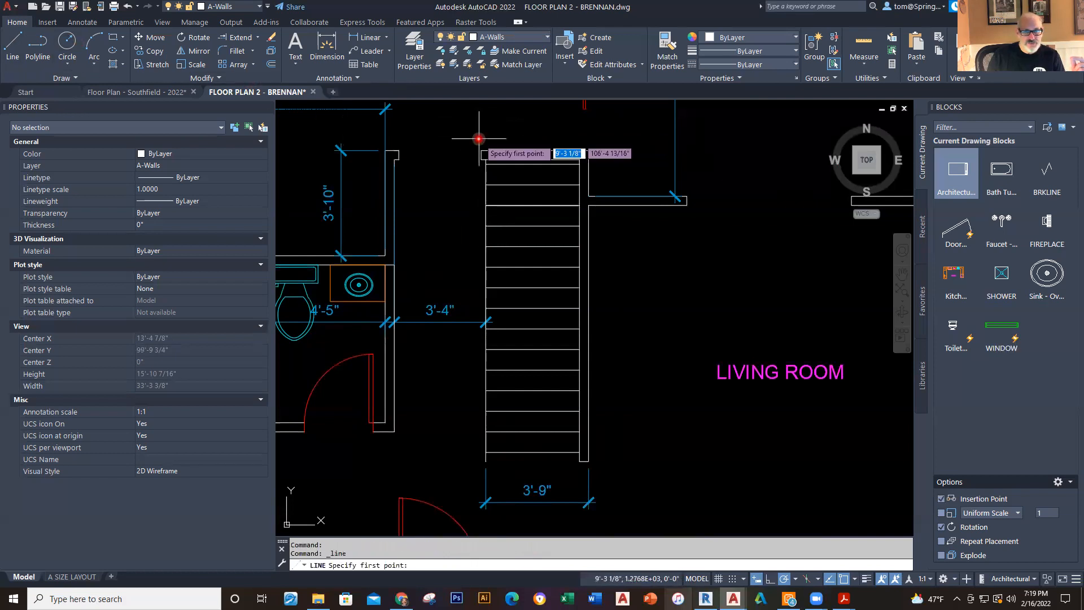
scroll(491, 150, up, 5)
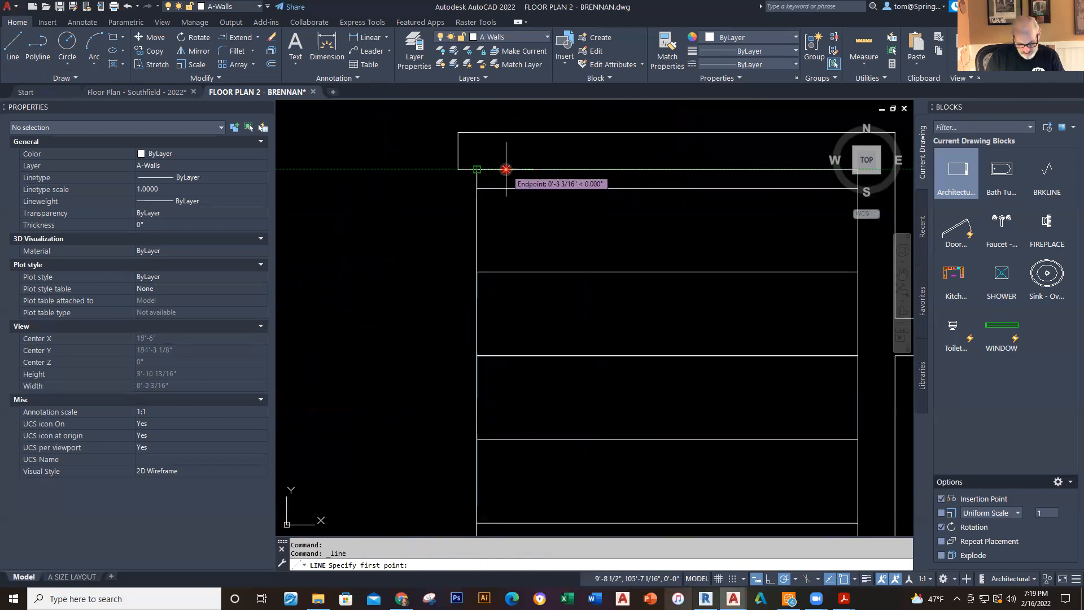
text(4)
key(Return)
scroll(525, 429, down, 5)
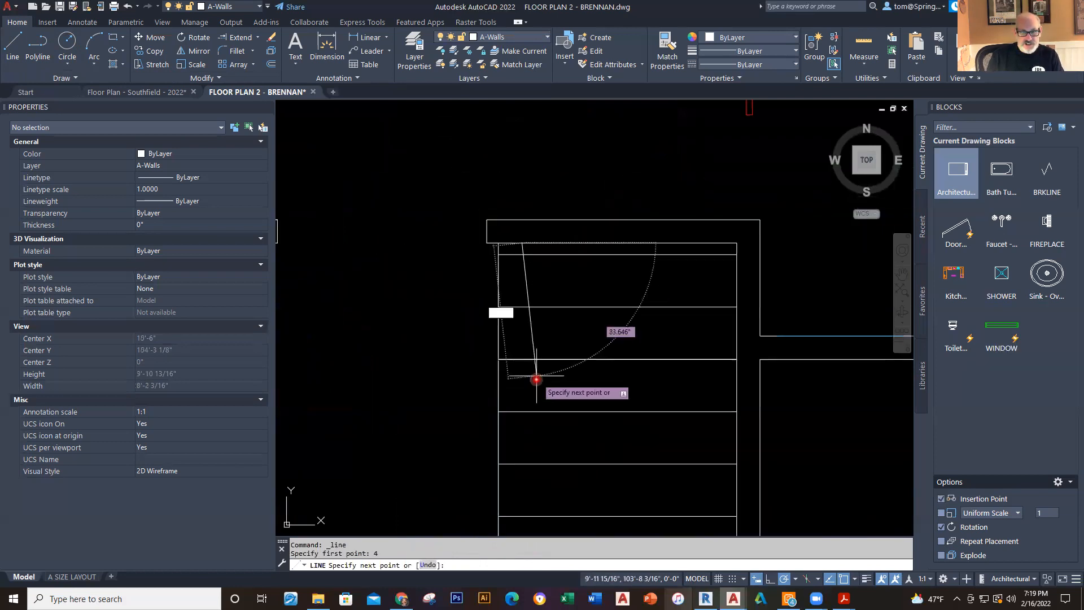
middle_drag(486, 363, 448, 96)
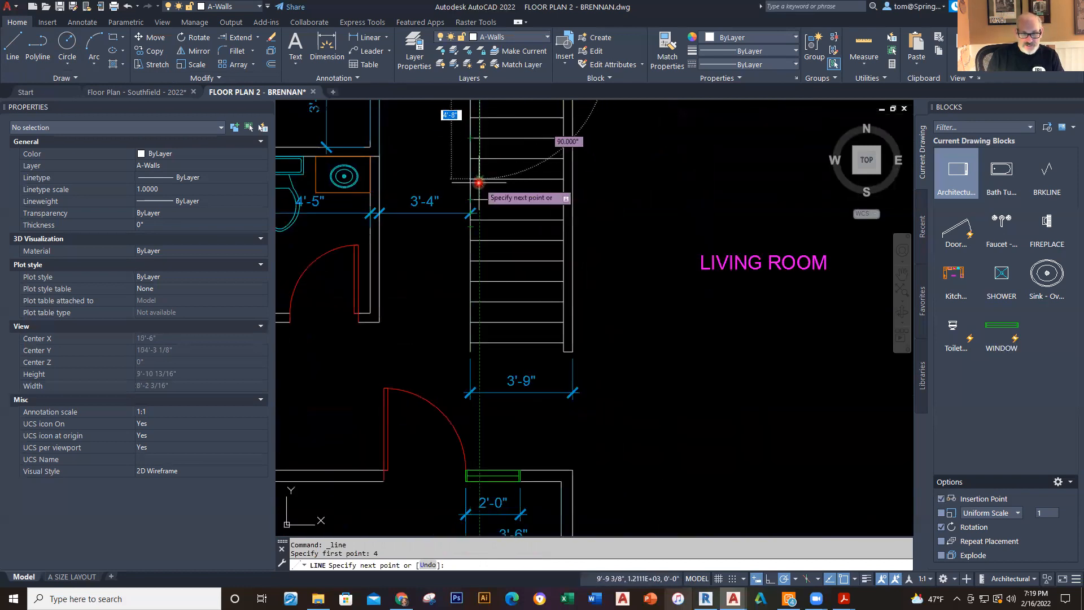
key(Escape)
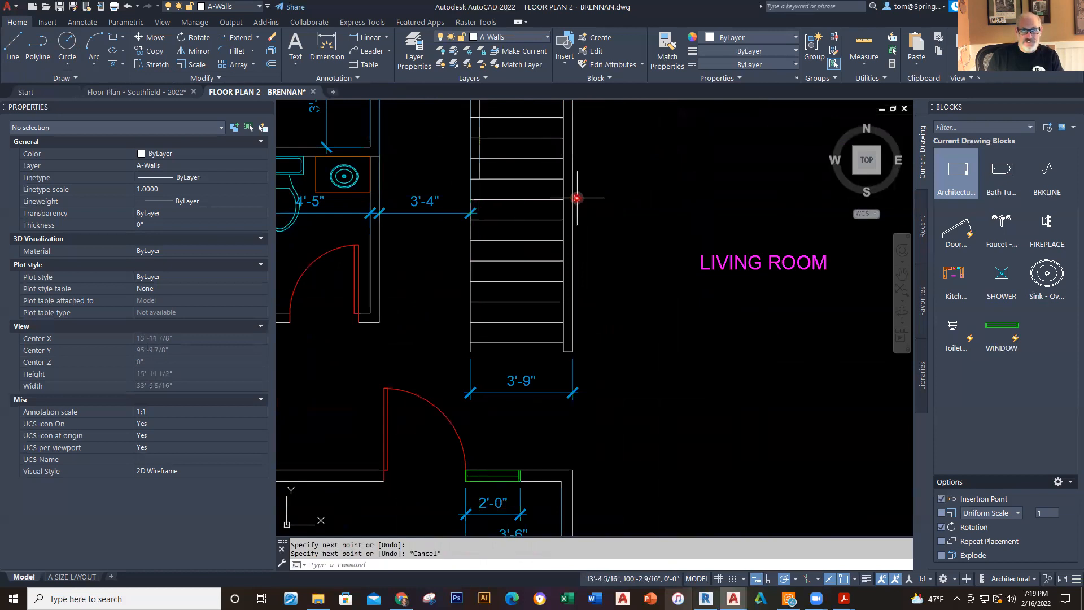
Step: Examine the break lines across the Southfield plan's staircase and the matching BRKLINE block, and return to the Brennan plan
scroll(575, 200, down, 4)
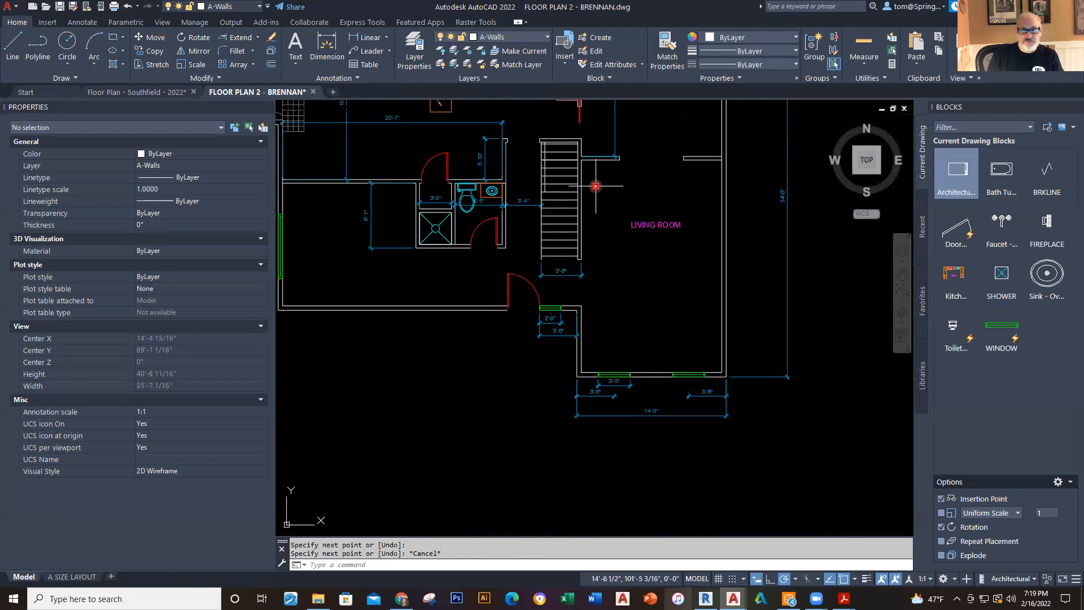
click(130, 95)
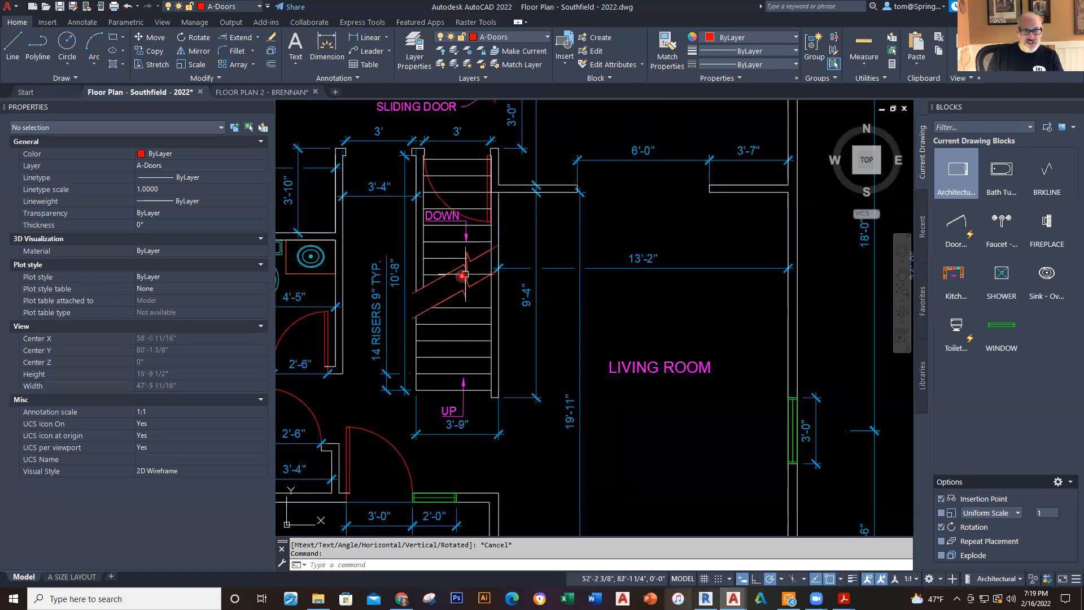
click(476, 260)
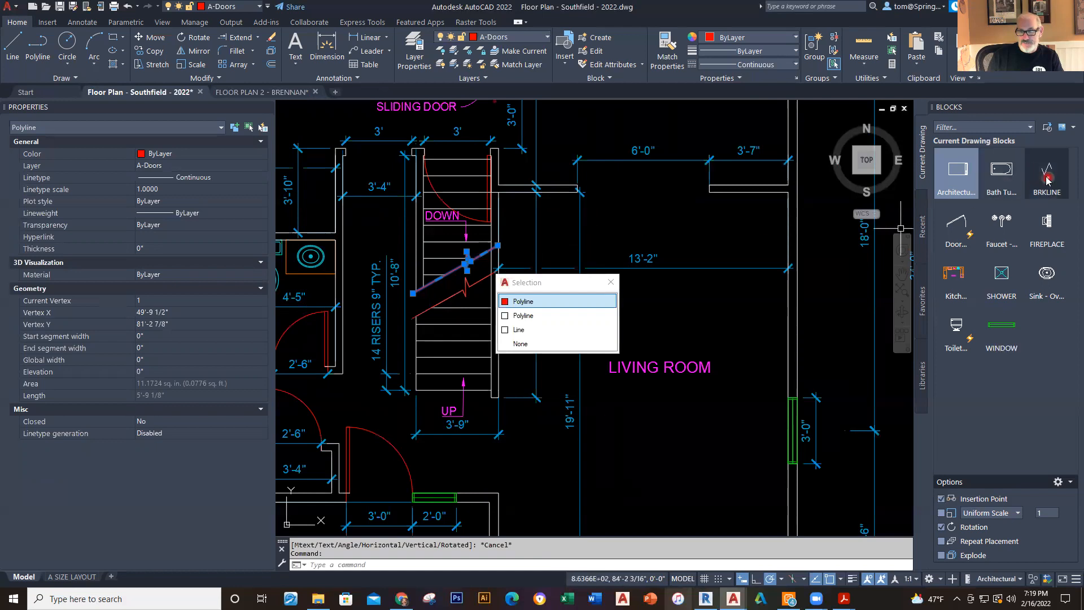
key(Escape)
mouse_move(1049, 169)
drag(1046, 166, 477, 272)
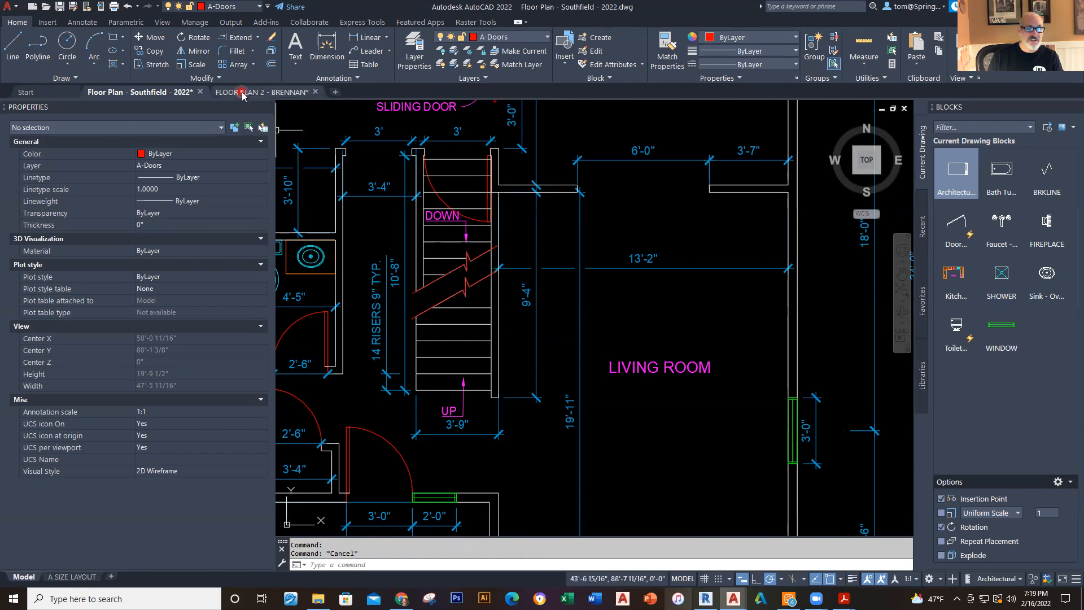
click(260, 92)
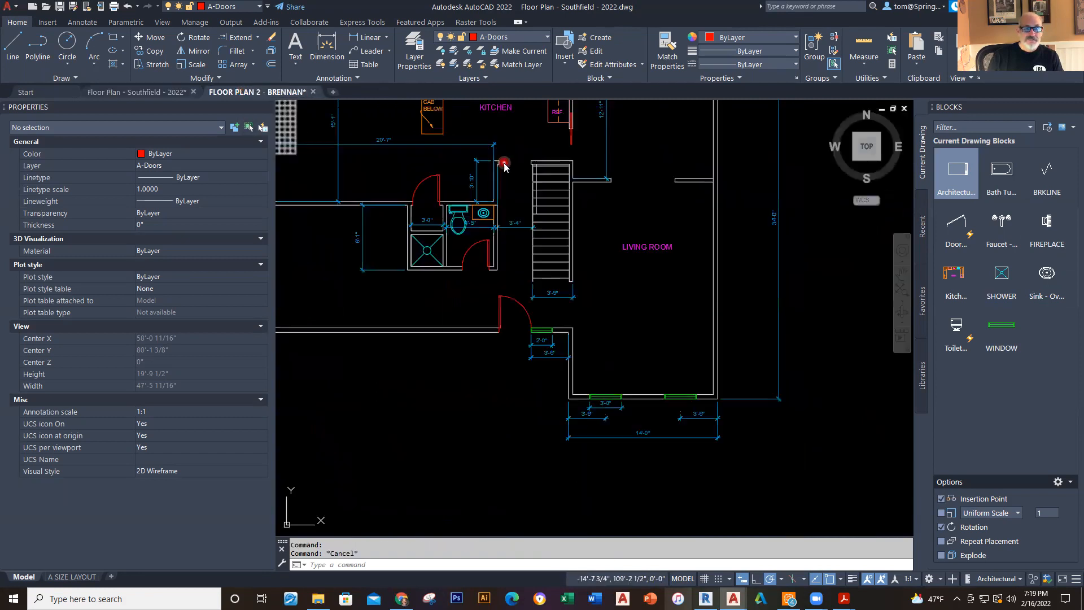
click(540, 39)
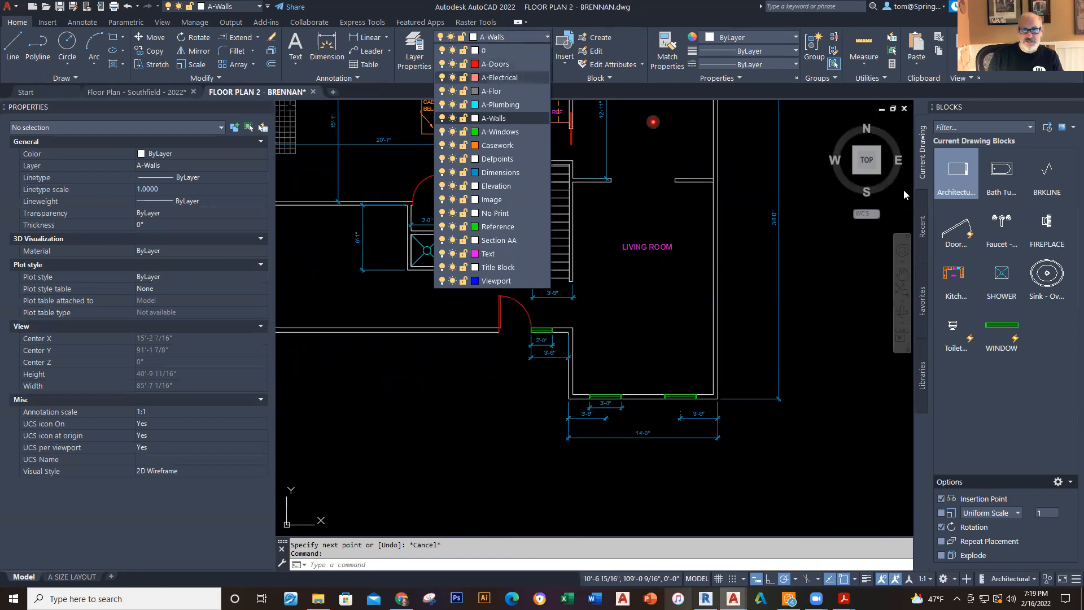
click(1046, 178)
click(1046, 178)
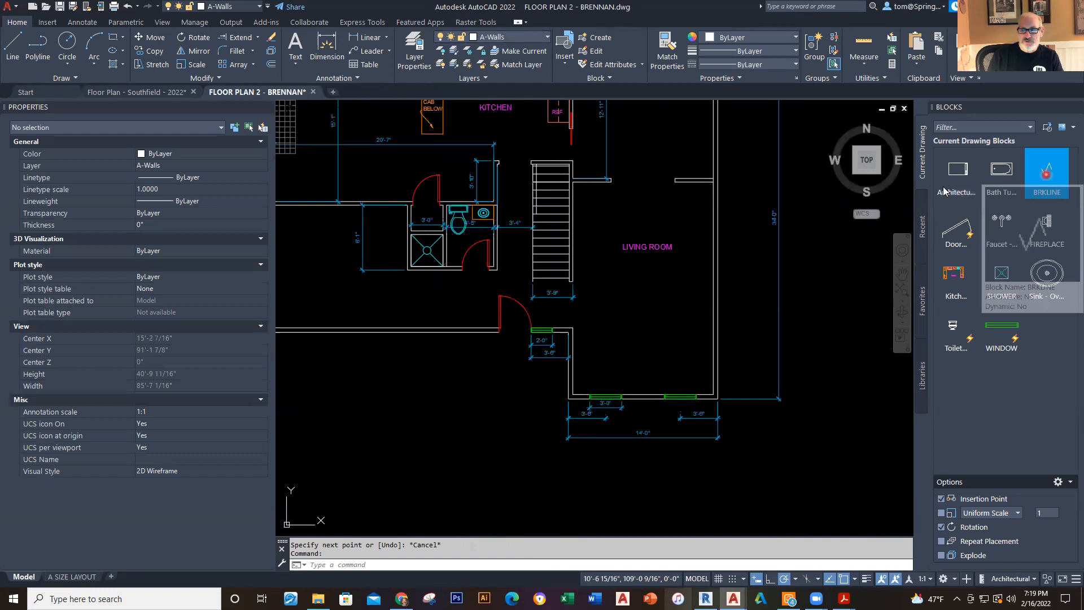
scroll(569, 242, up, 4)
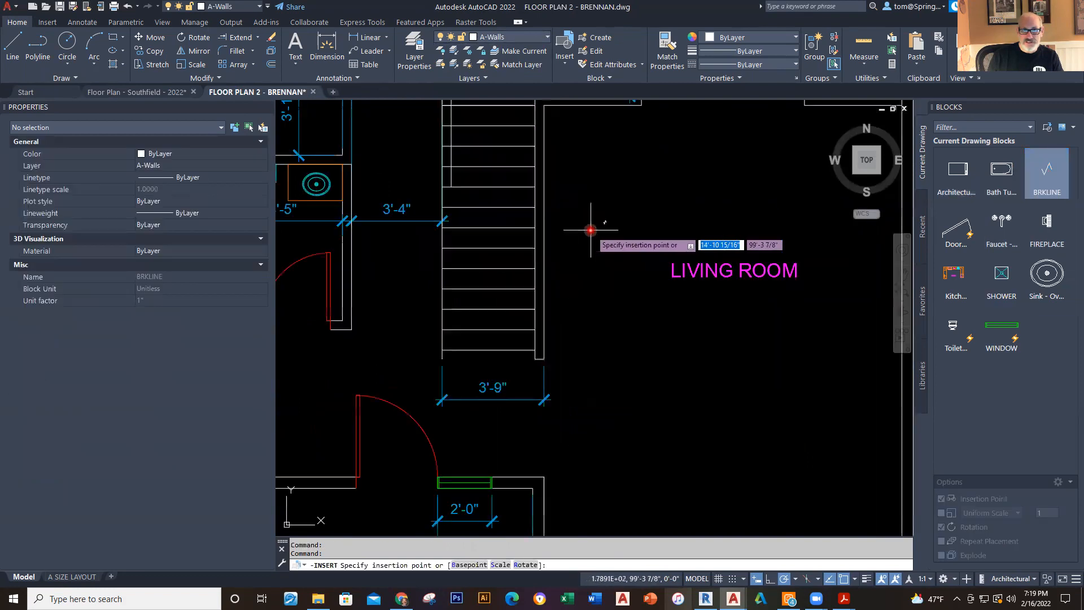
scroll(472, 221, up, 5)
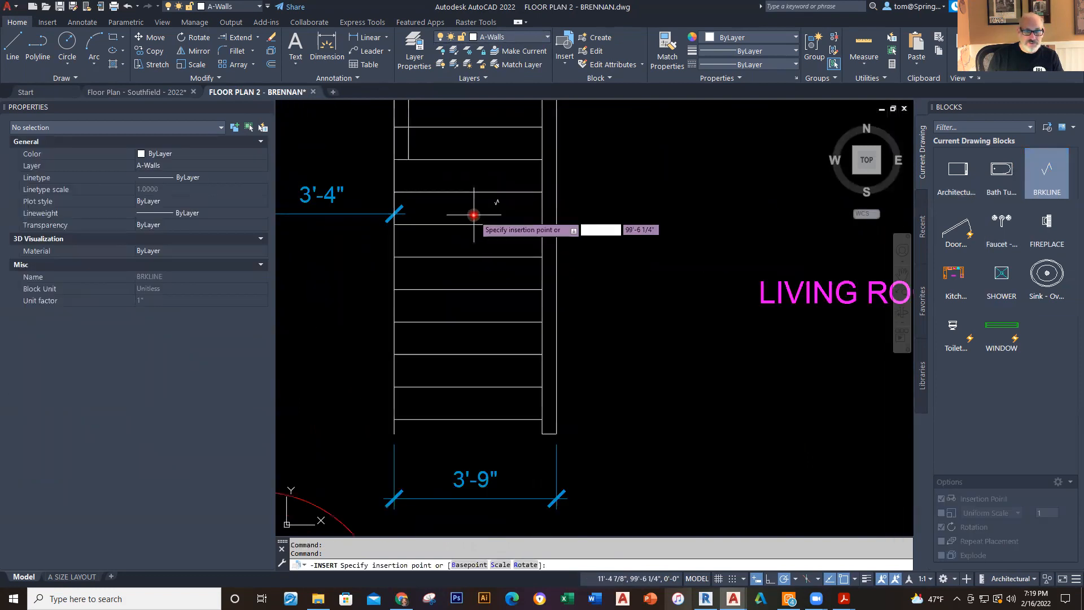
click(397, 239)
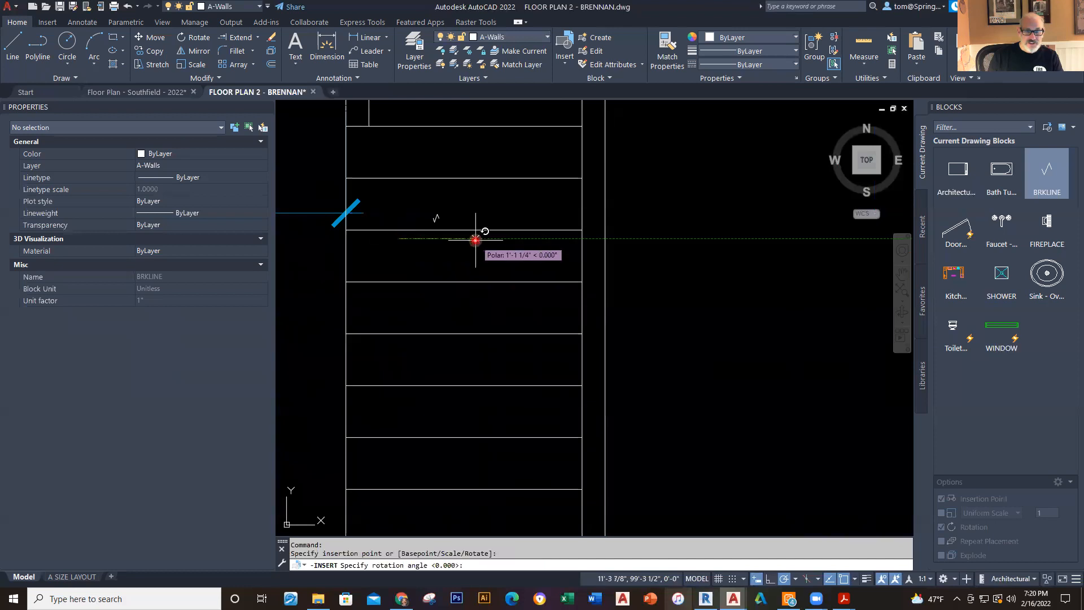
key(Escape)
Step: Insert the BRKLINE block at 0 rotation in the open living room area beside the stair wall, and select it
click(1050, 173)
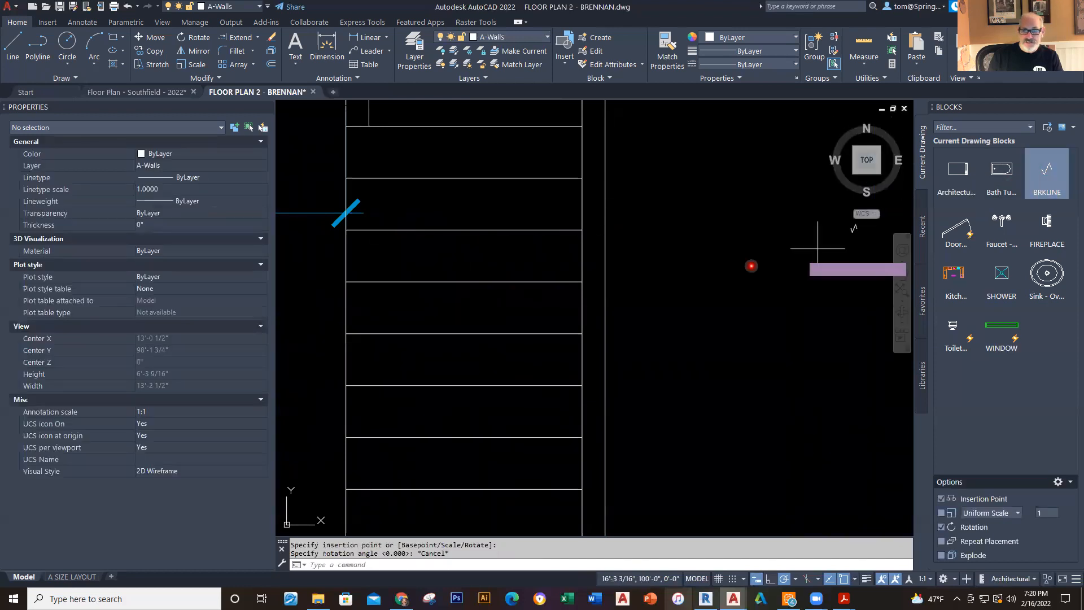
click(662, 244)
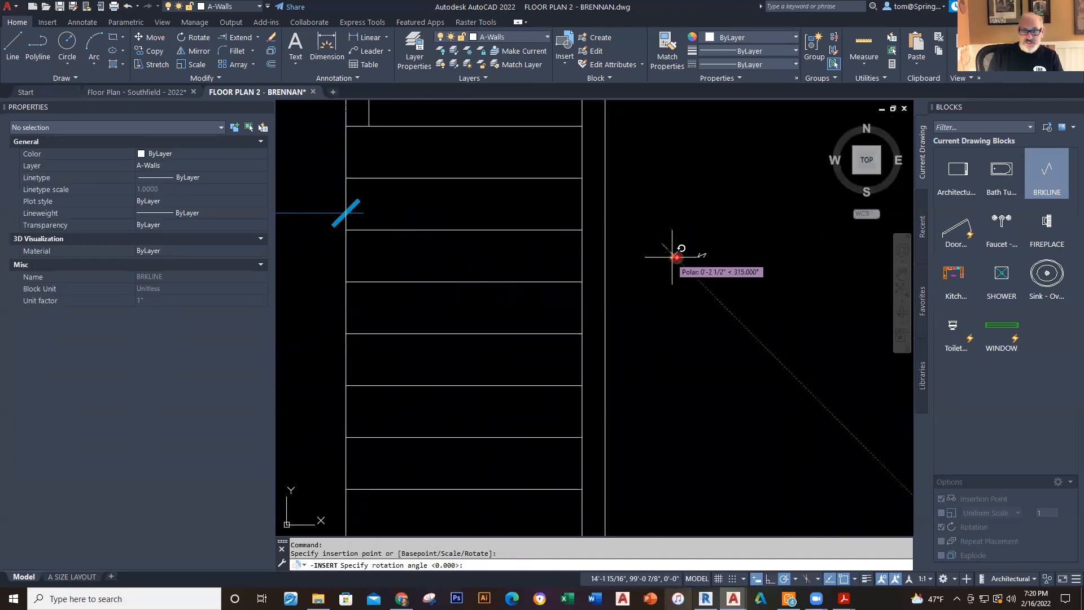
click(710, 243)
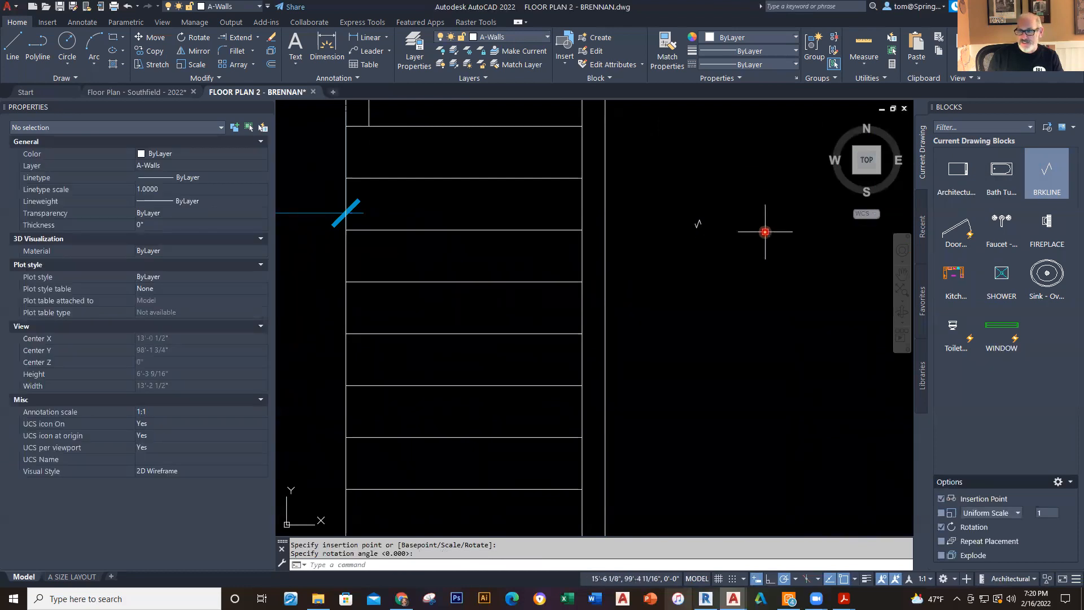
scroll(746, 226, down, 2)
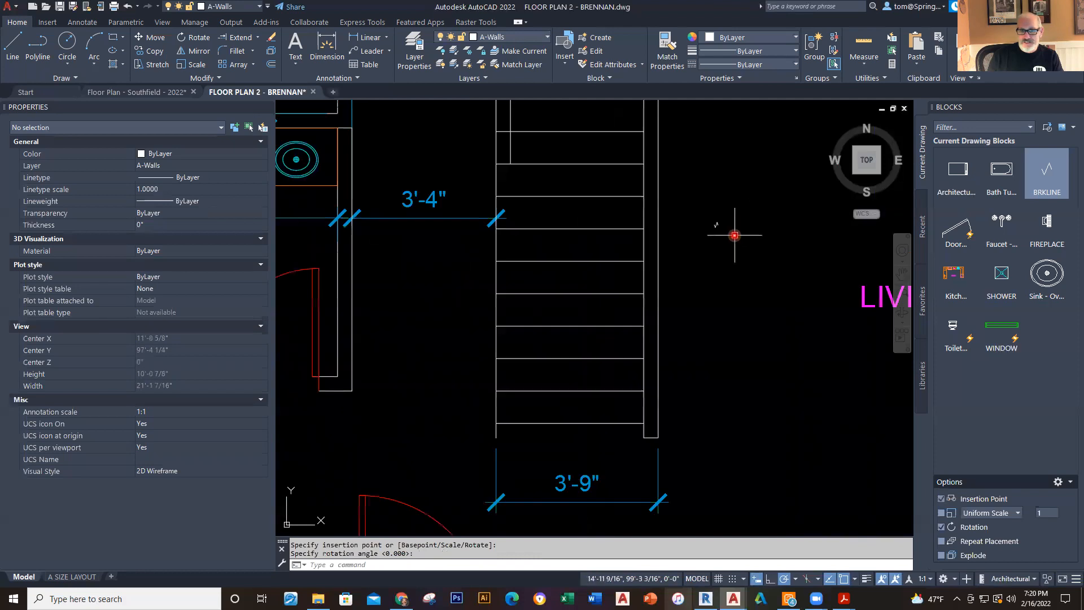
scroll(729, 271, up, 5)
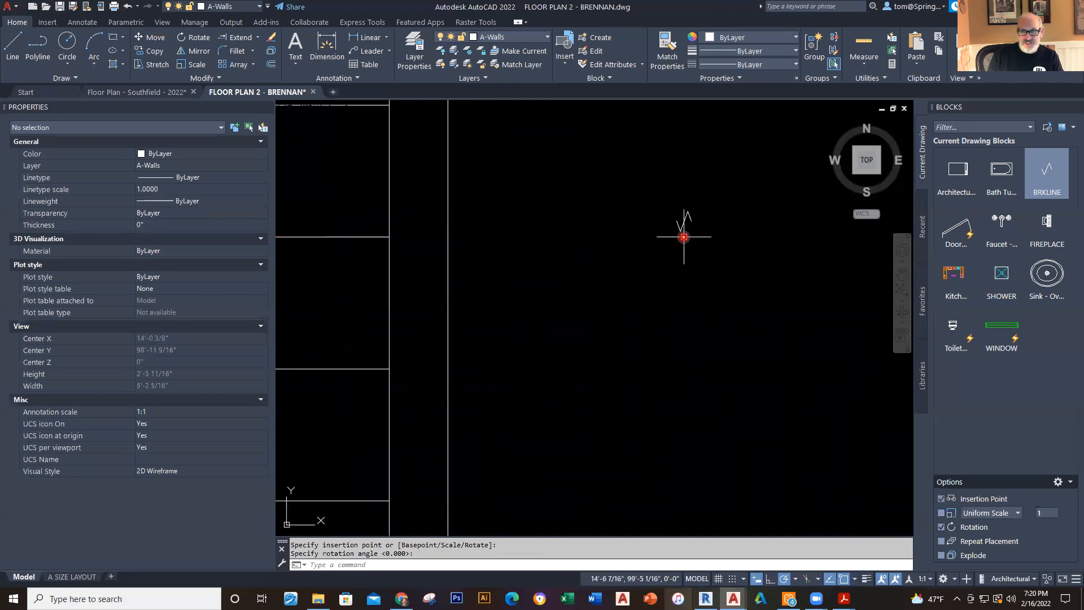
key(Return)
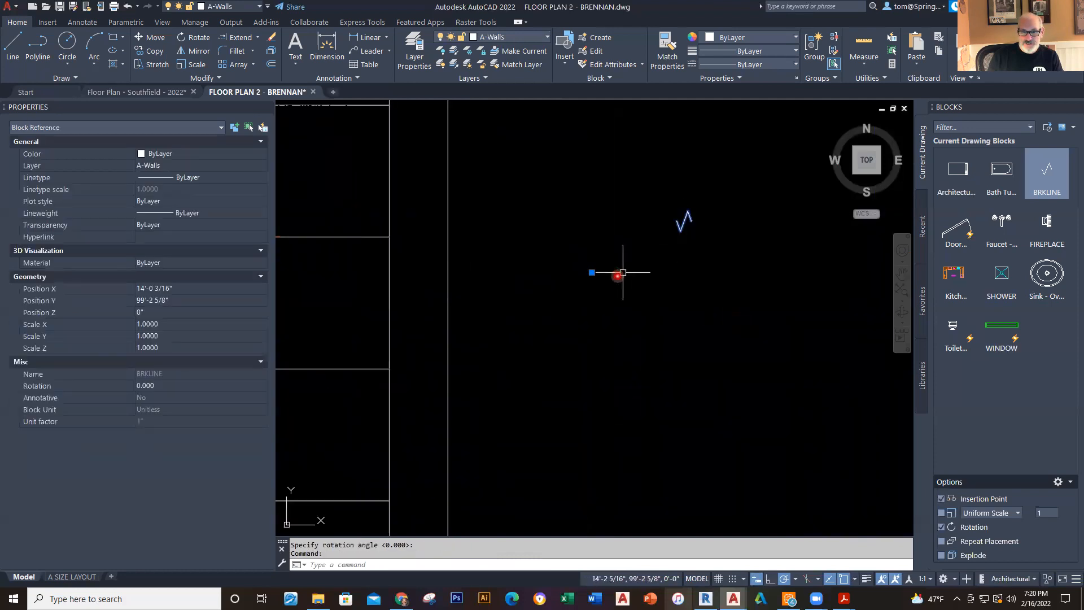
Step: Erase the BRKLINE block inserted in the living room area beside the stair wall
click(591, 272)
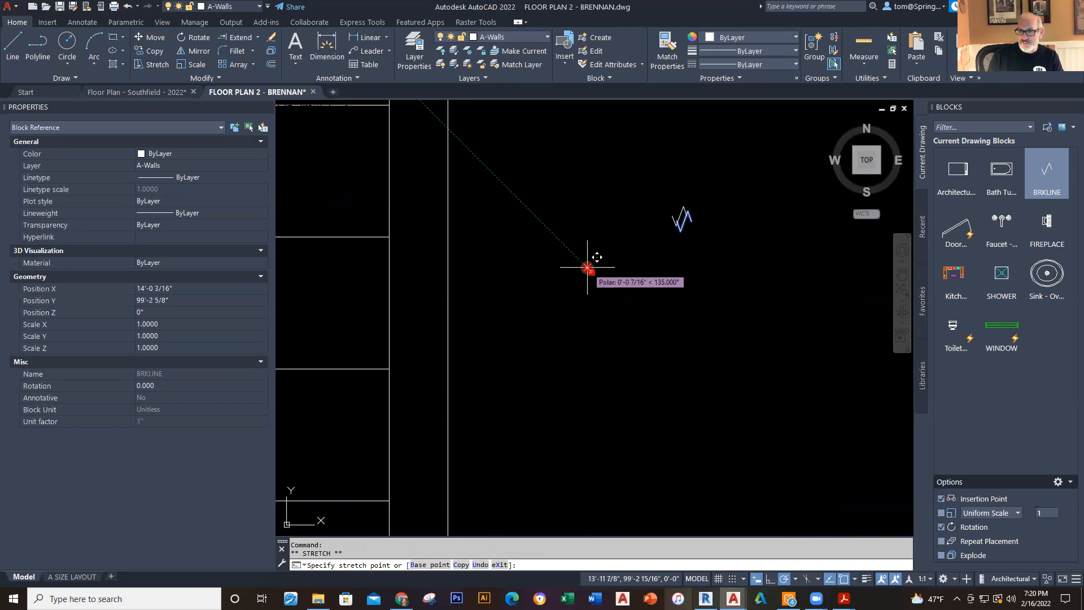
key(Escape)
scroll(598, 267, down, 2)
click(678, 224)
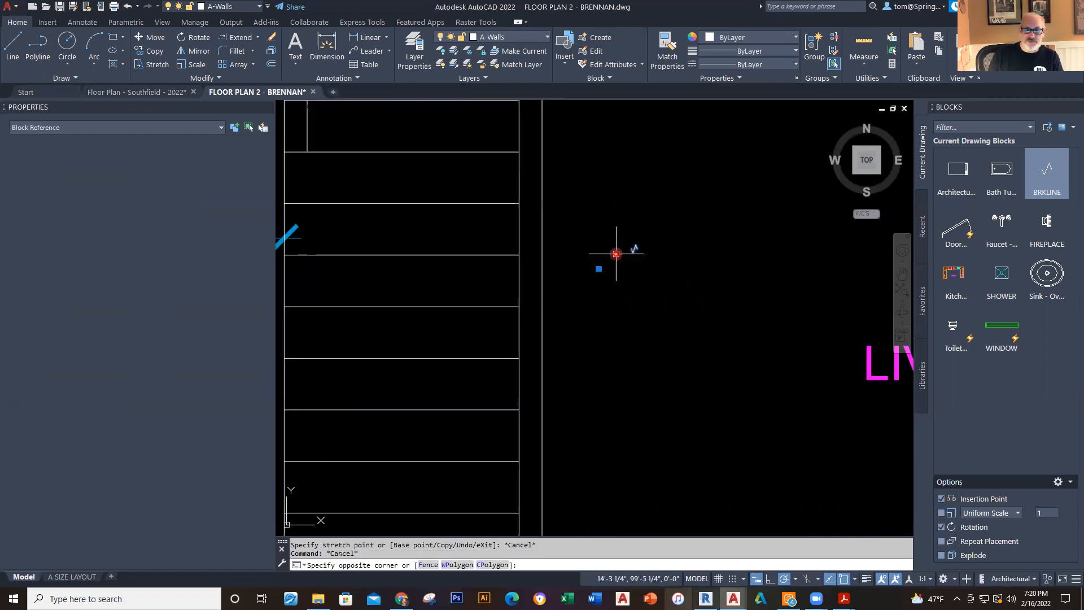
click(617, 254)
key(Delete)
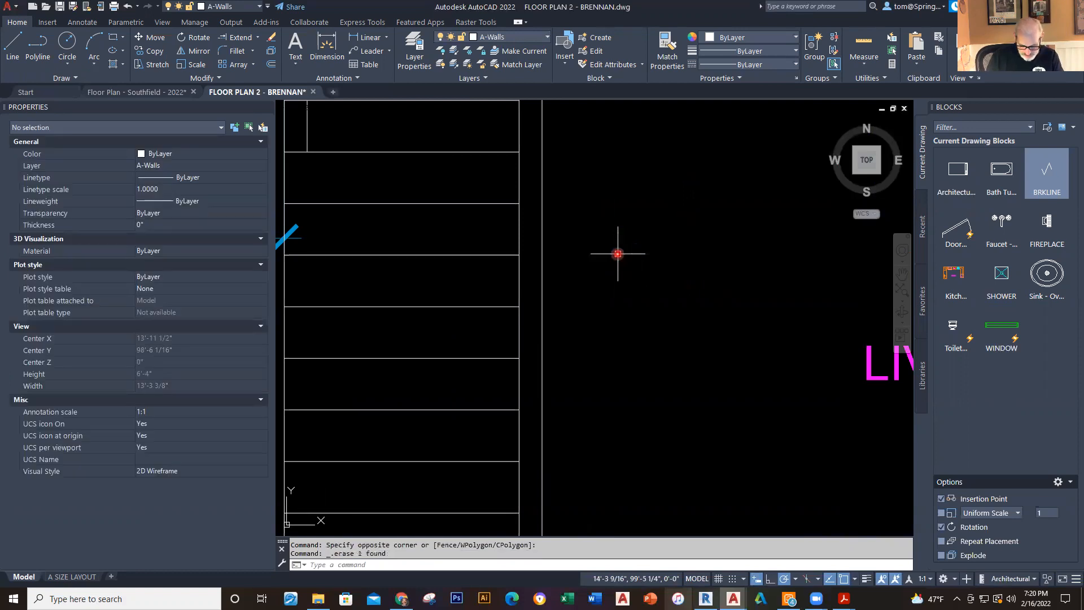
scroll(615, 231, down, 5)
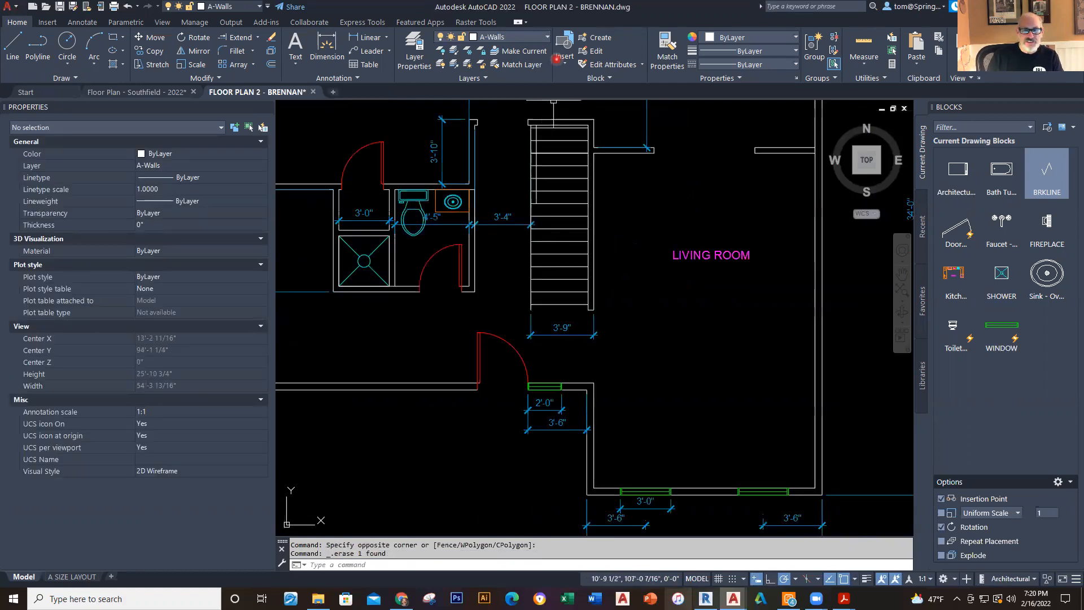
Step: Check what kind of object forms the Southfield staircase's break lines, and return to the Brennan plan
click(547, 37)
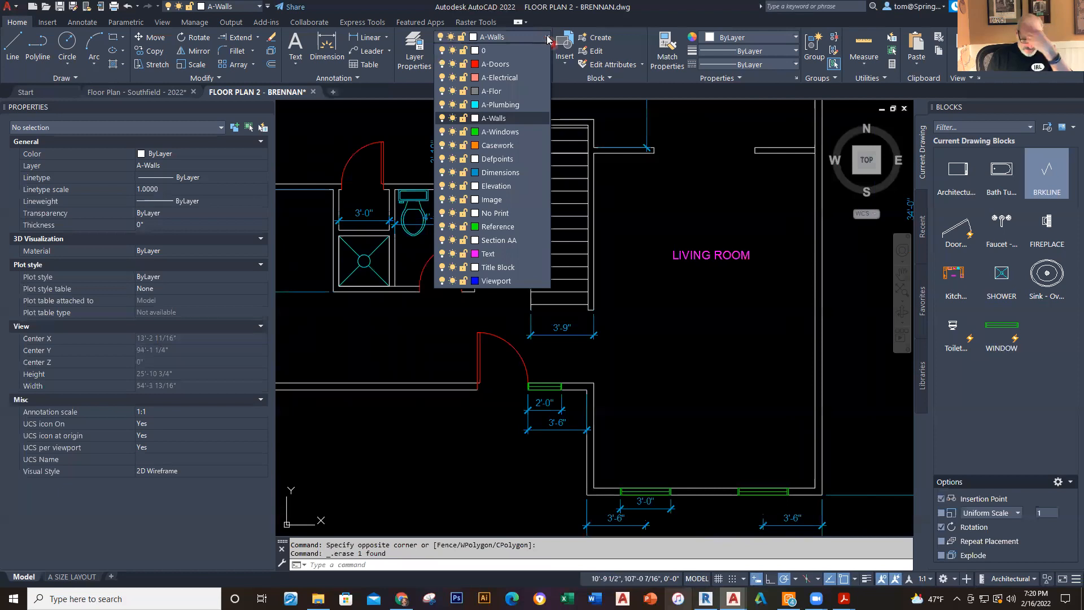
click(600, 238)
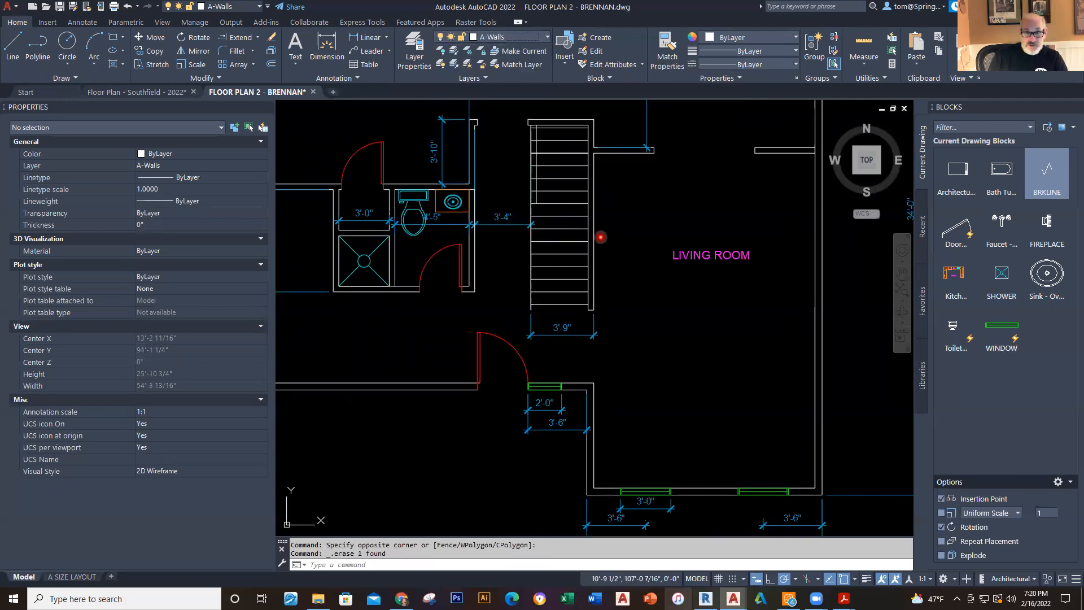
click(153, 94)
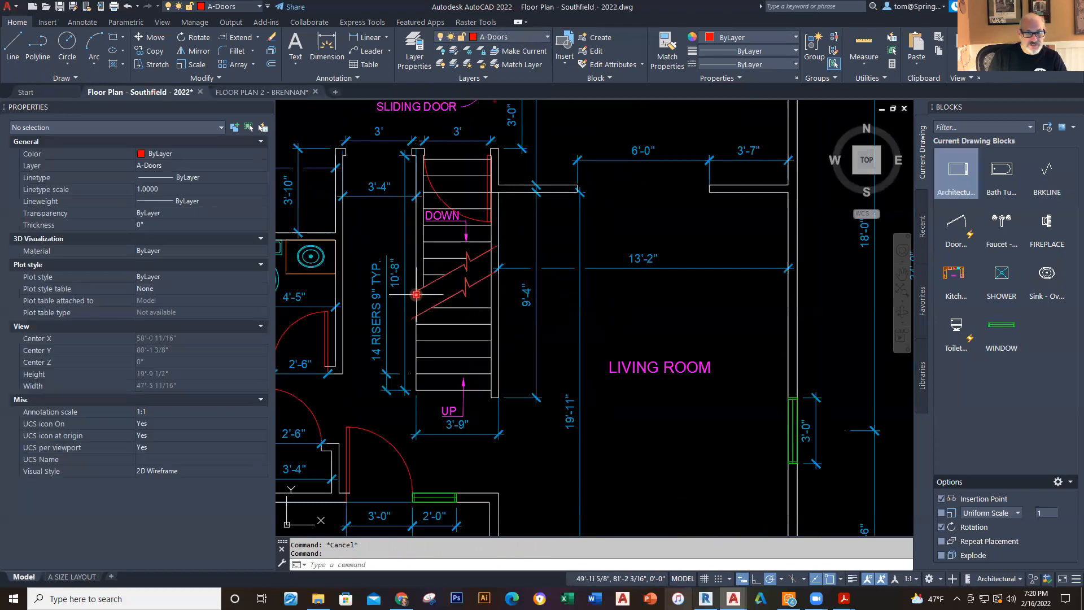
click(433, 281)
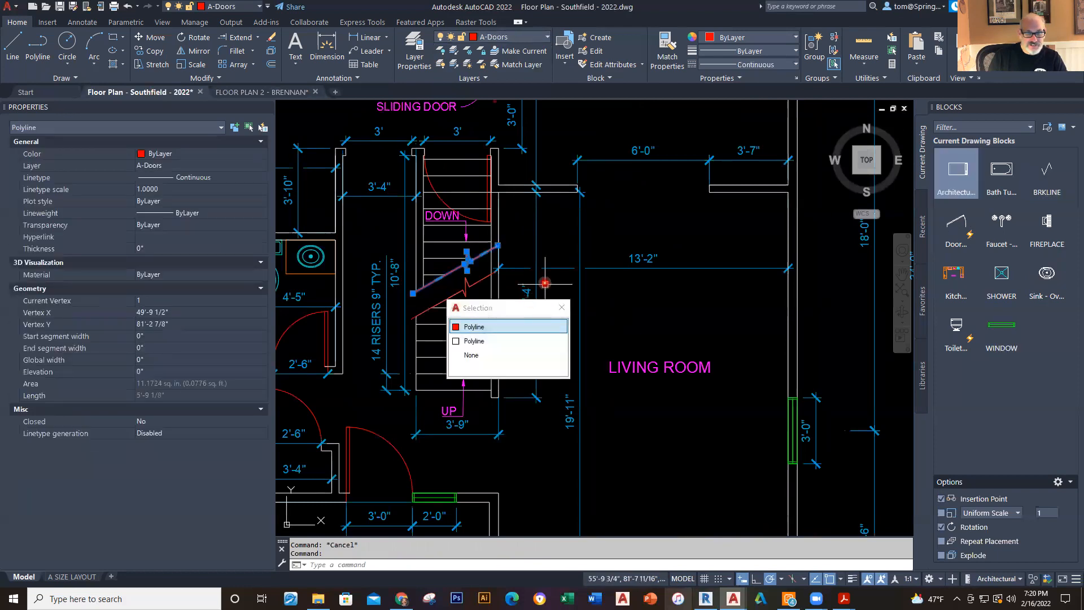
key(Escape)
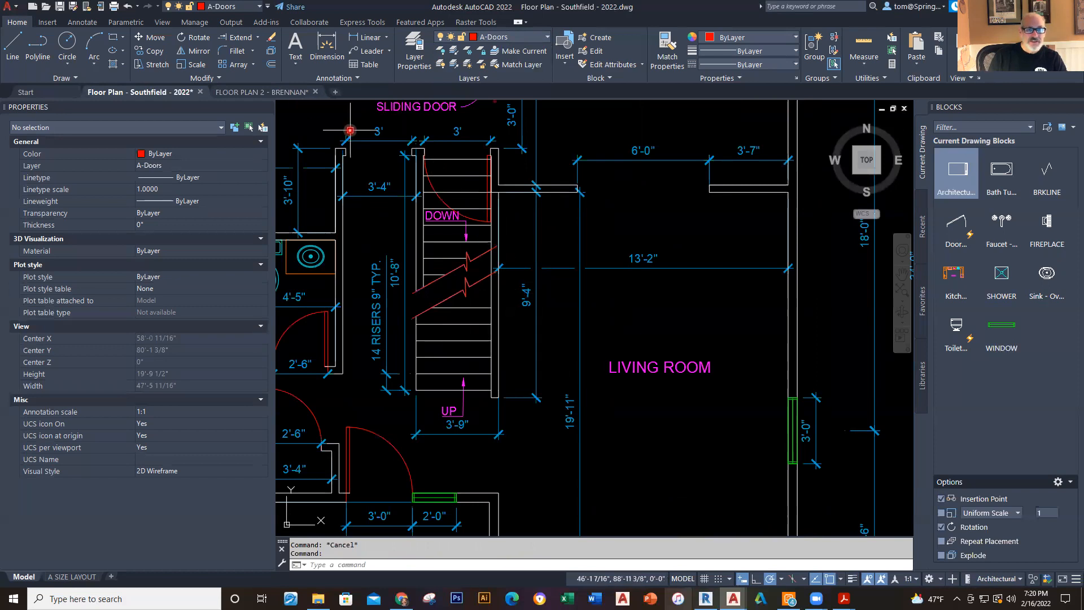
click(479, 253)
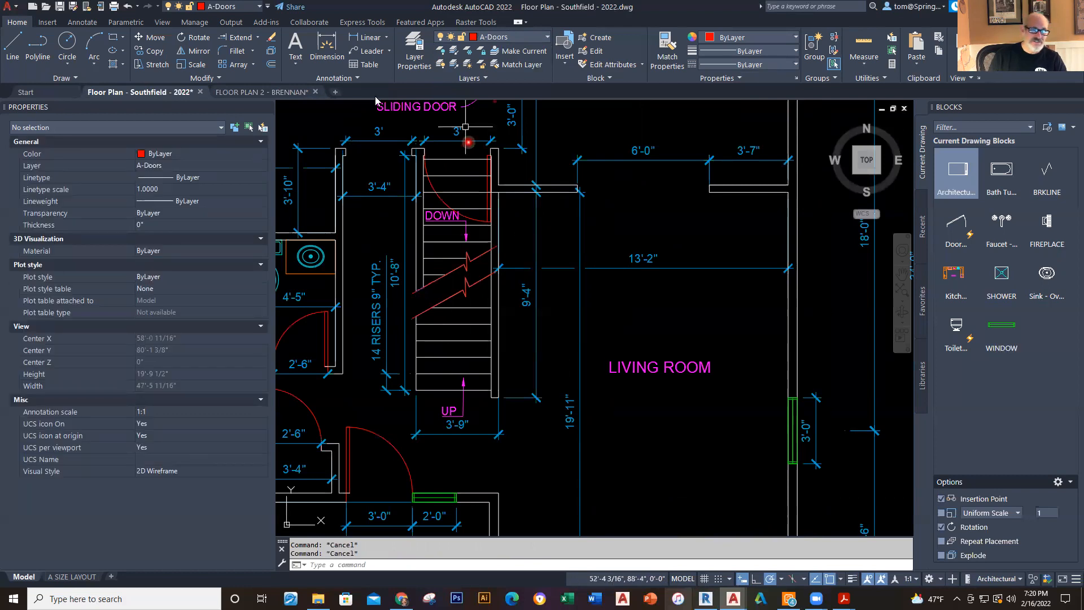
click(270, 96)
Step: Draw a zigzag break-line polyline rising across the stairs, from outside the left stair edge to a riser's endpoint at the right wall
scroll(533, 286, up, 3)
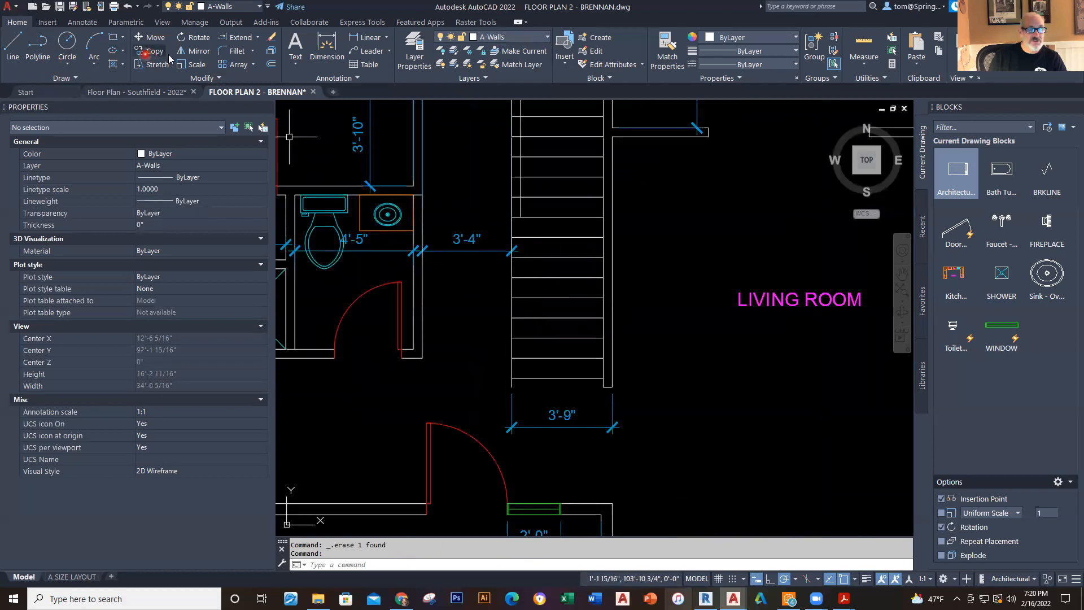
click(32, 52)
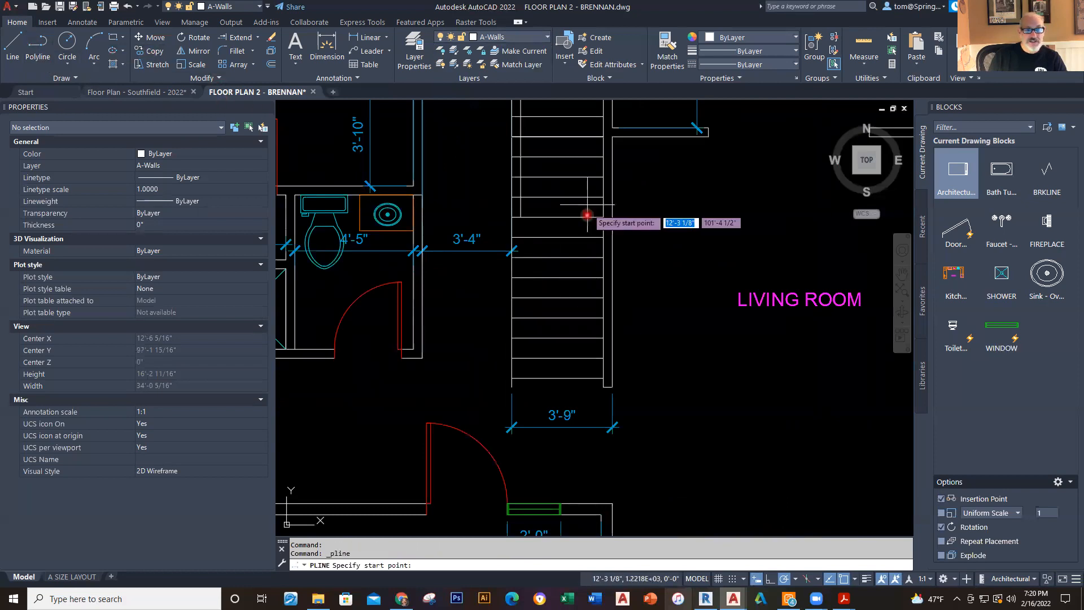
scroll(588, 231, up, 3)
click(397, 229)
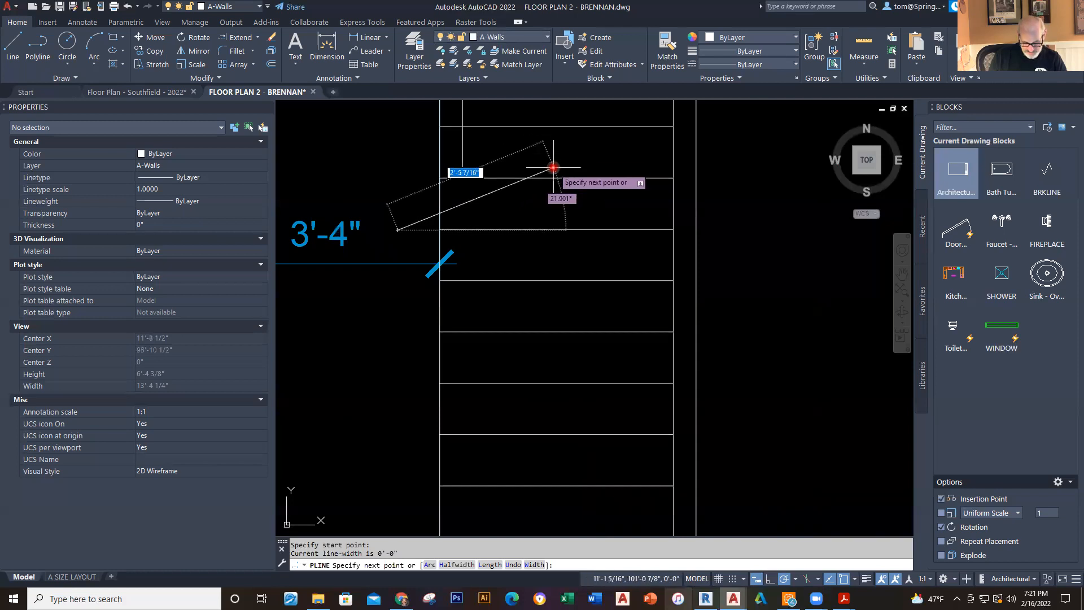
click(553, 168)
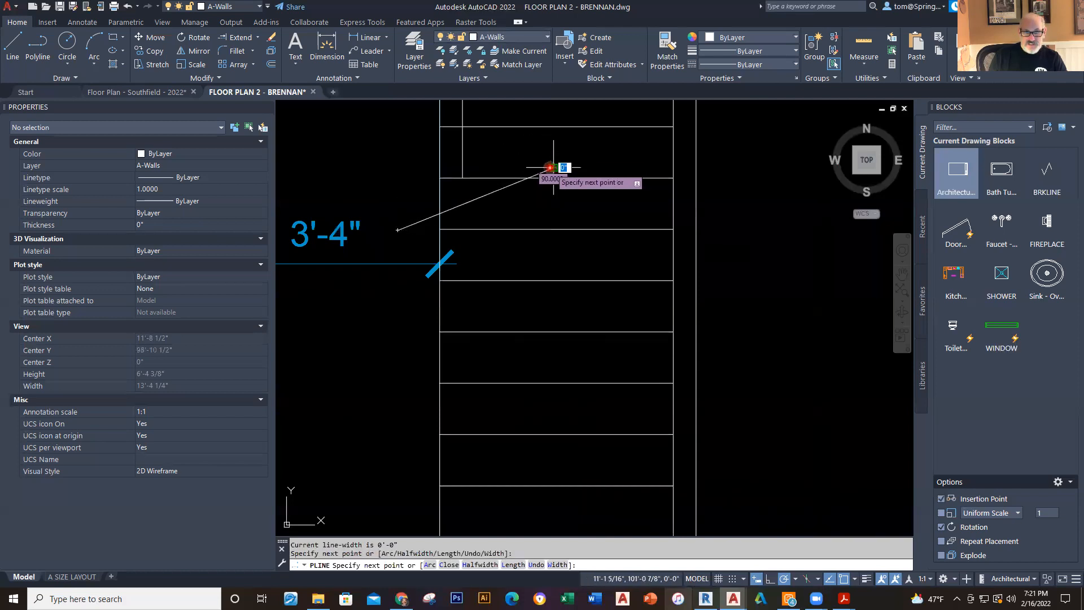
click(575, 210)
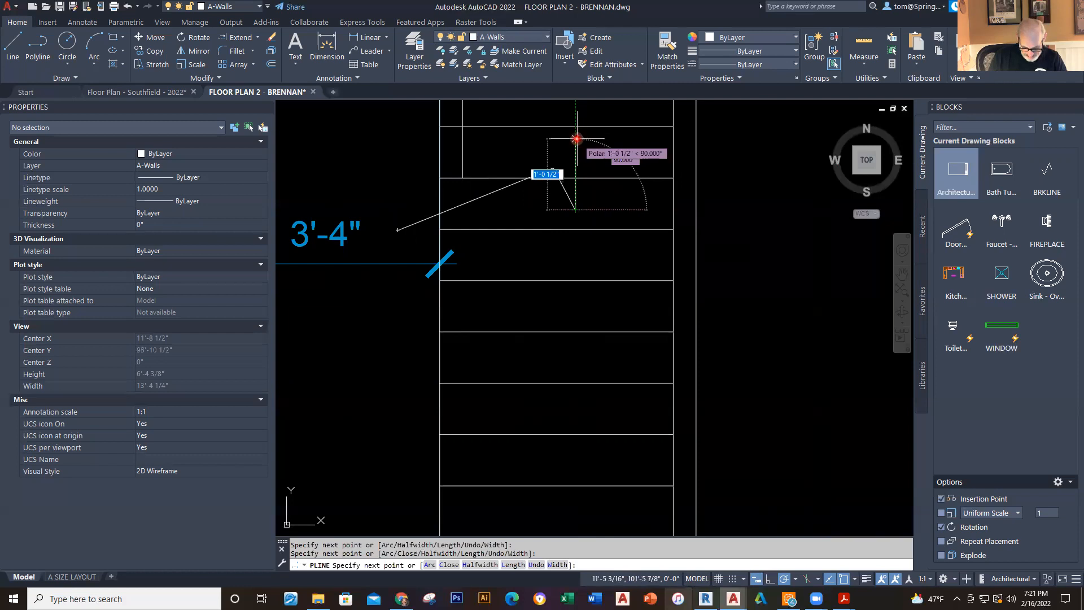
click(575, 138)
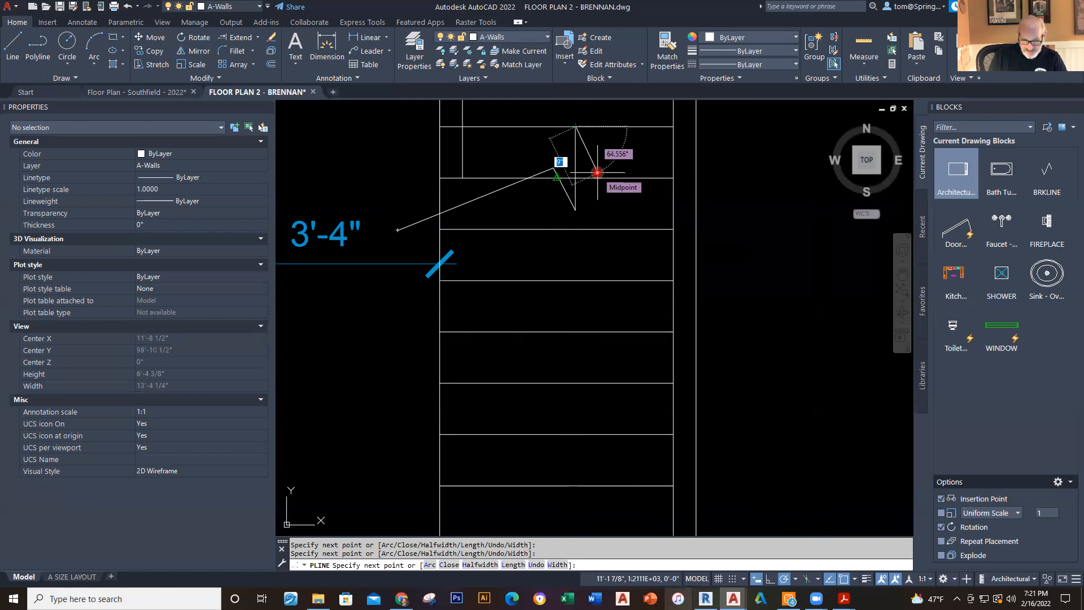
click(597, 172)
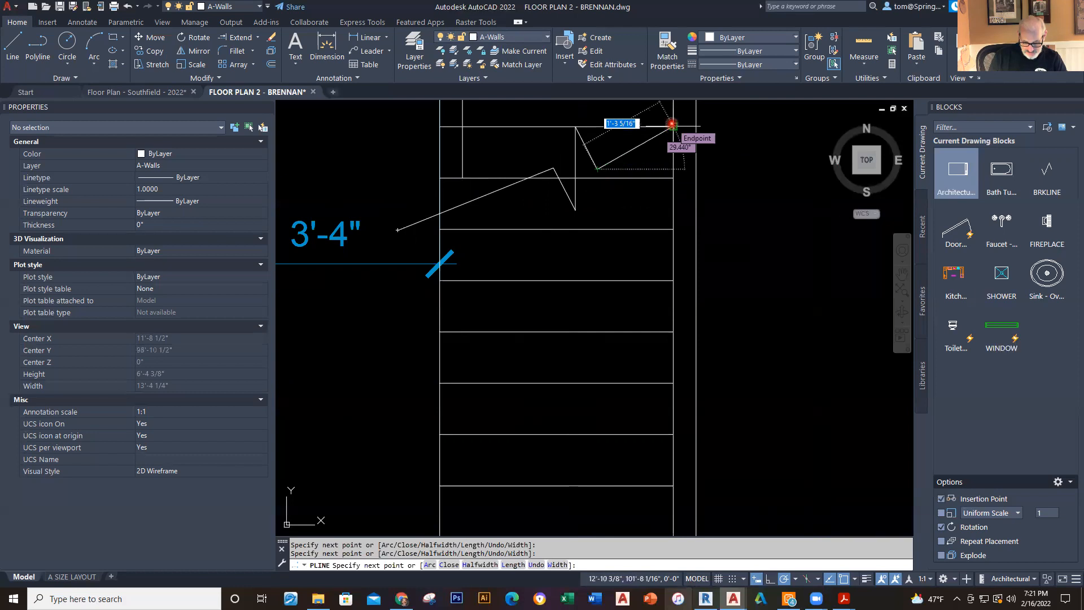
click(671, 123)
key(Escape)
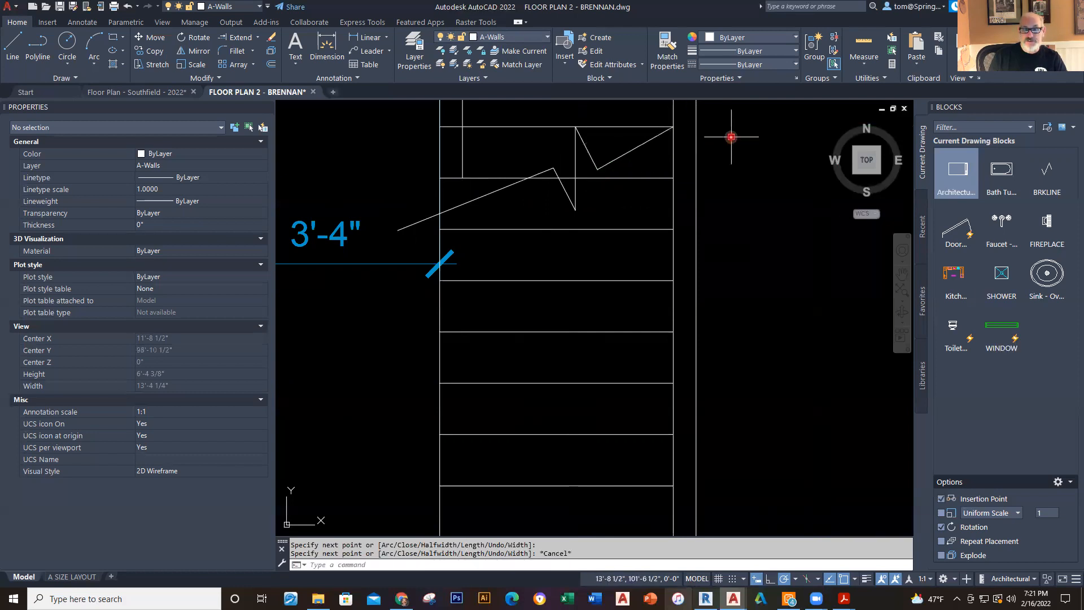
Step: Copy the zigzag break line from its right endpoint to a position slightly more than two risers lower on the staircase
scroll(722, 200, down, 3)
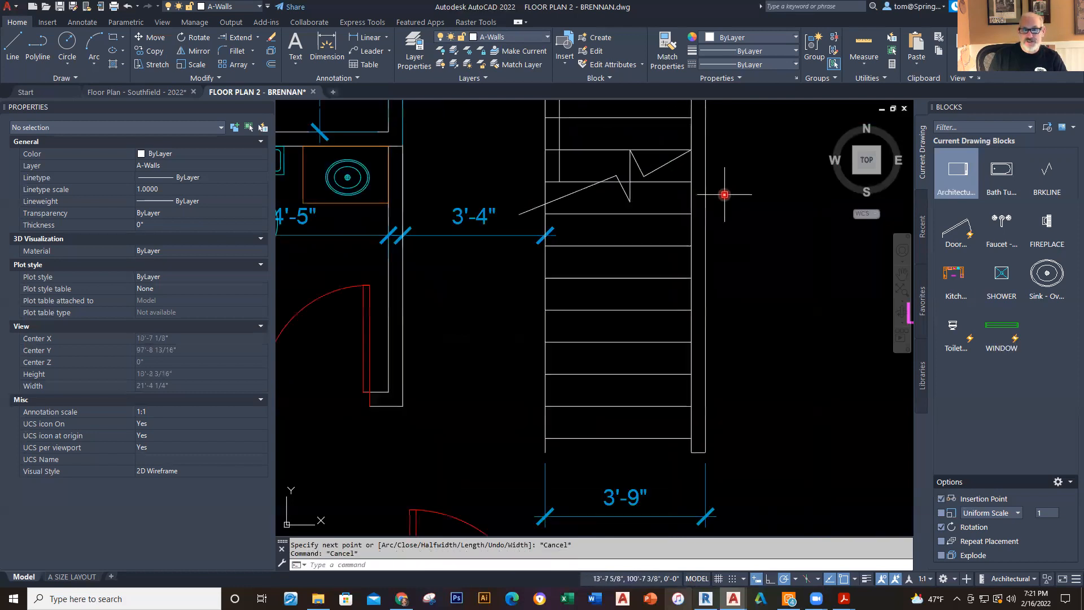
click(660, 170)
key(Escape)
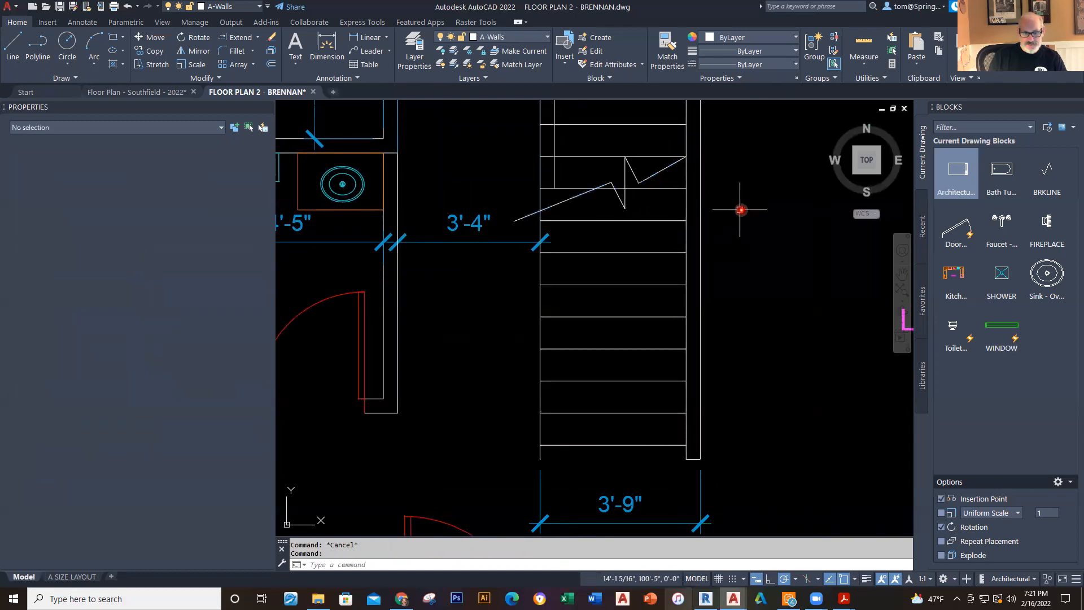
text(ct o)
key(Return)
click(672, 167)
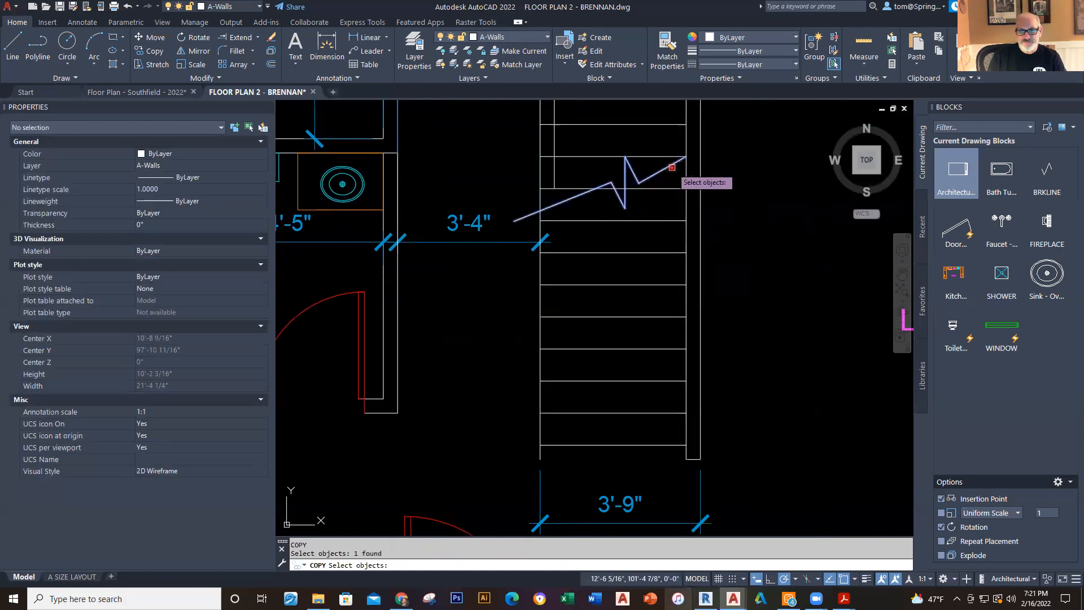
key(Return)
click(685, 157)
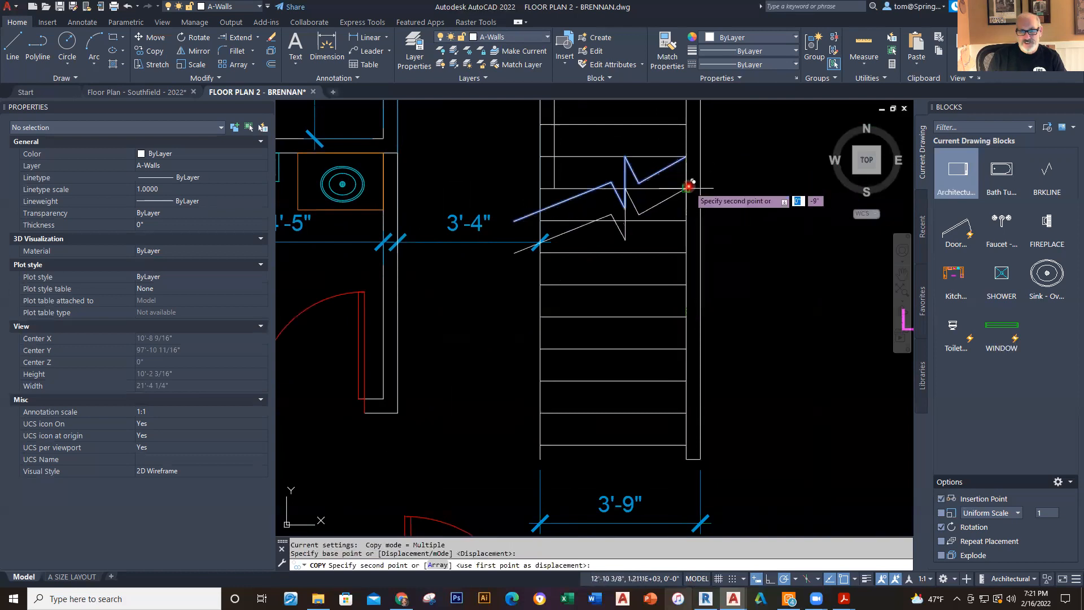
click(692, 229)
key(Escape)
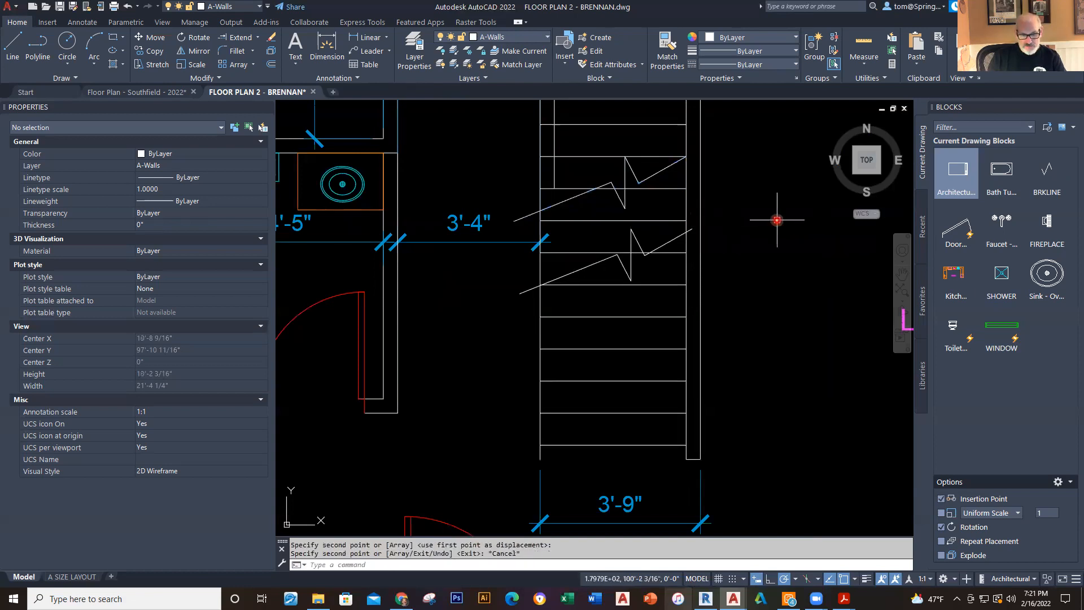
Step: Trim away the riser lines lying between the two break lines with a diagonal fence
text(tr)
key(Return)
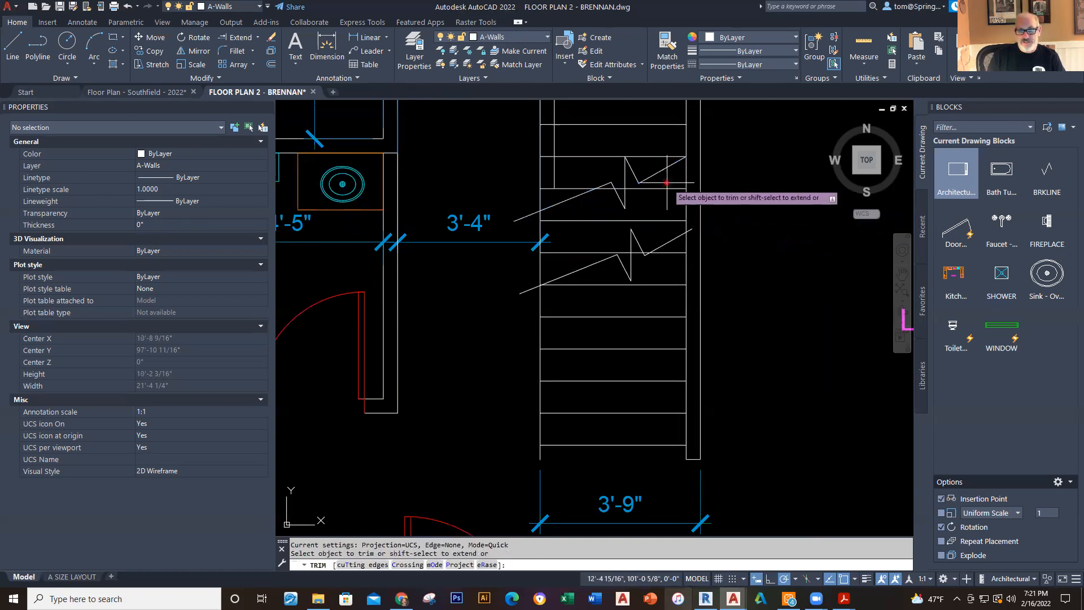
click(667, 183)
key(Return)
click(581, 232)
key(Return)
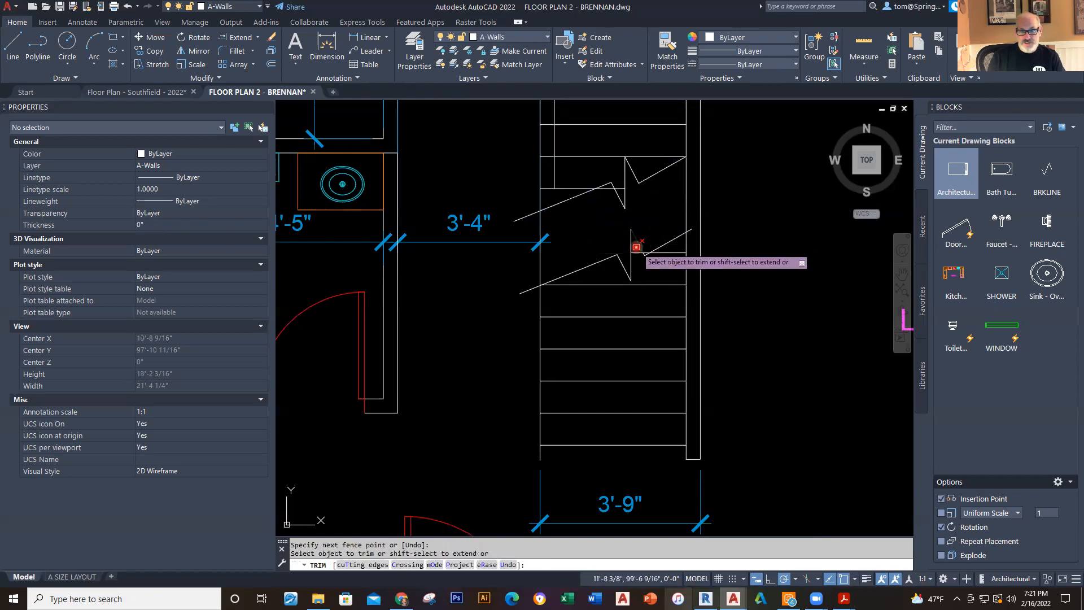
Step: Trim the leftover riser pieces inside the lower break line's zigzag
scroll(631, 264, up, 8)
click(638, 271)
click(672, 260)
click(672, 271)
key(Return)
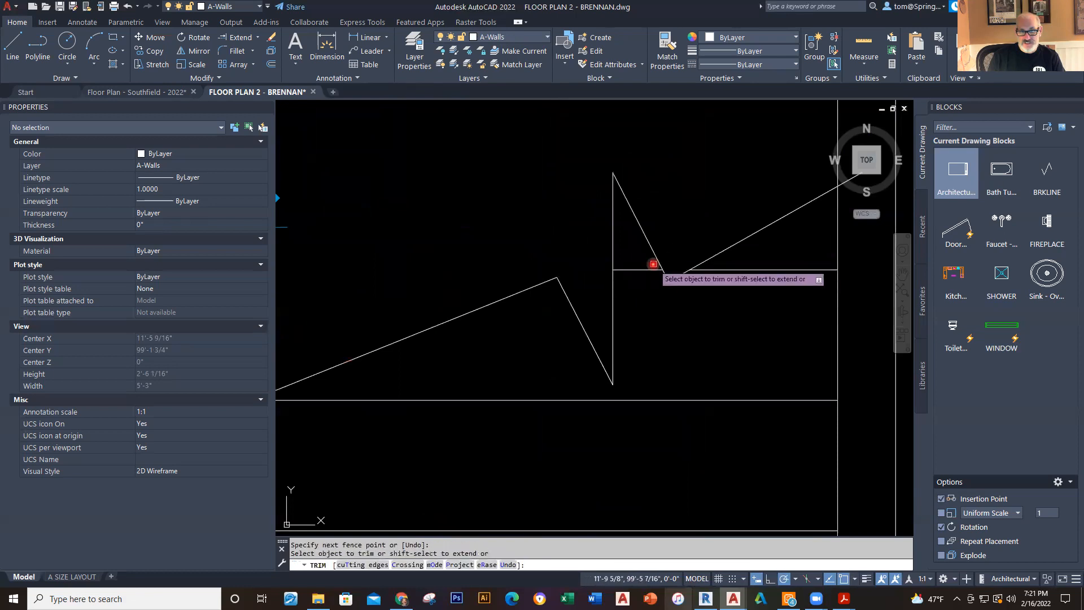
click(642, 266)
click(641, 276)
key(Escape)
scroll(720, 340, down, 6)
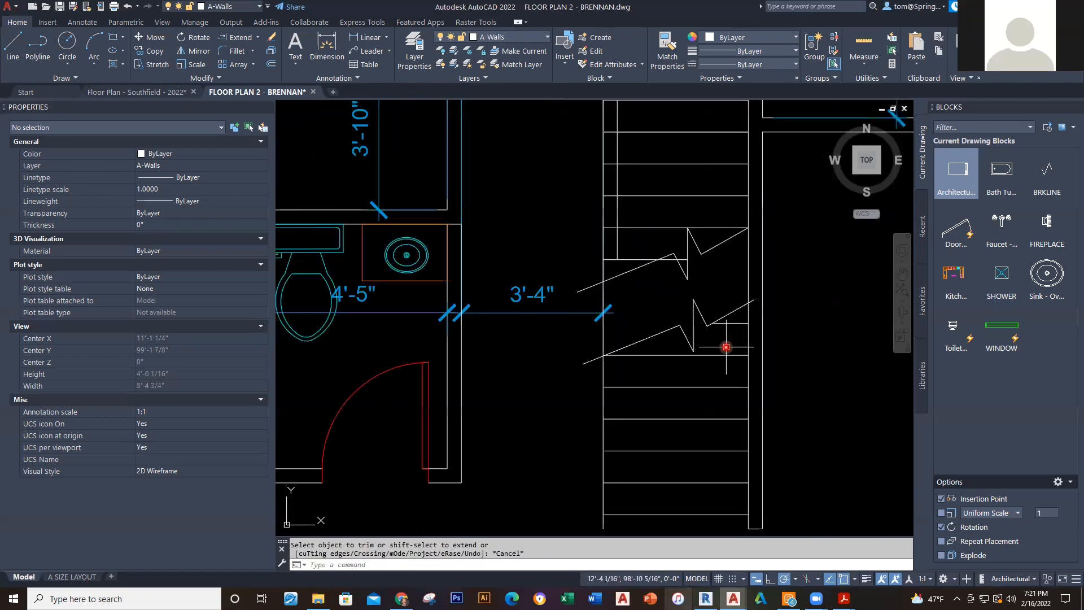
Step: Trim the leftover riser pieces crossing the upper break line's zigzag
right_click(721, 236)
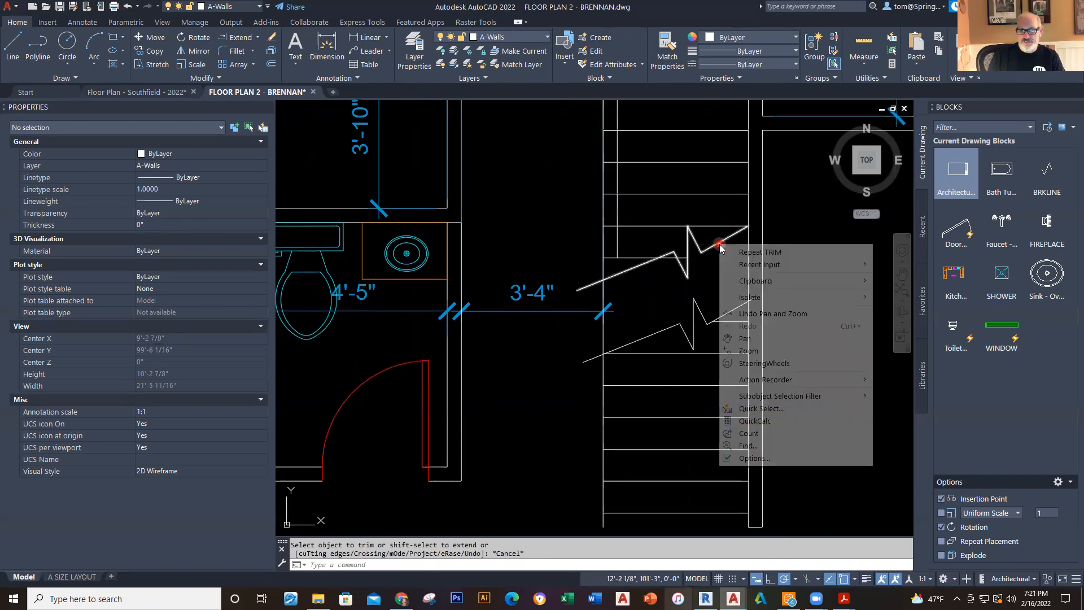
click(734, 252)
scroll(722, 255, up, 5)
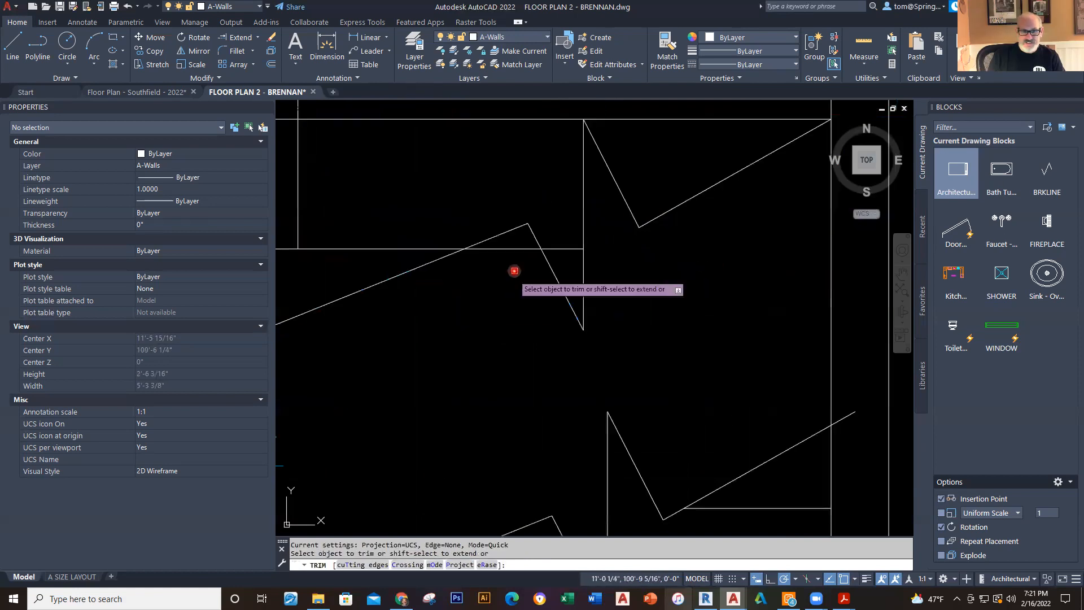
click(509, 249)
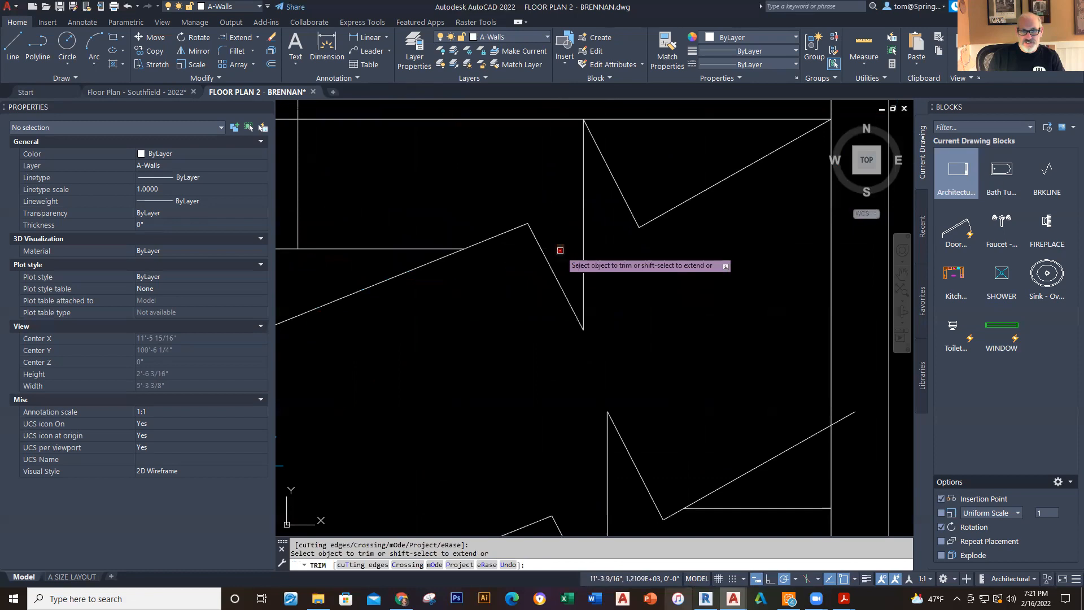
scroll(661, 307, down, 4)
key(Escape)
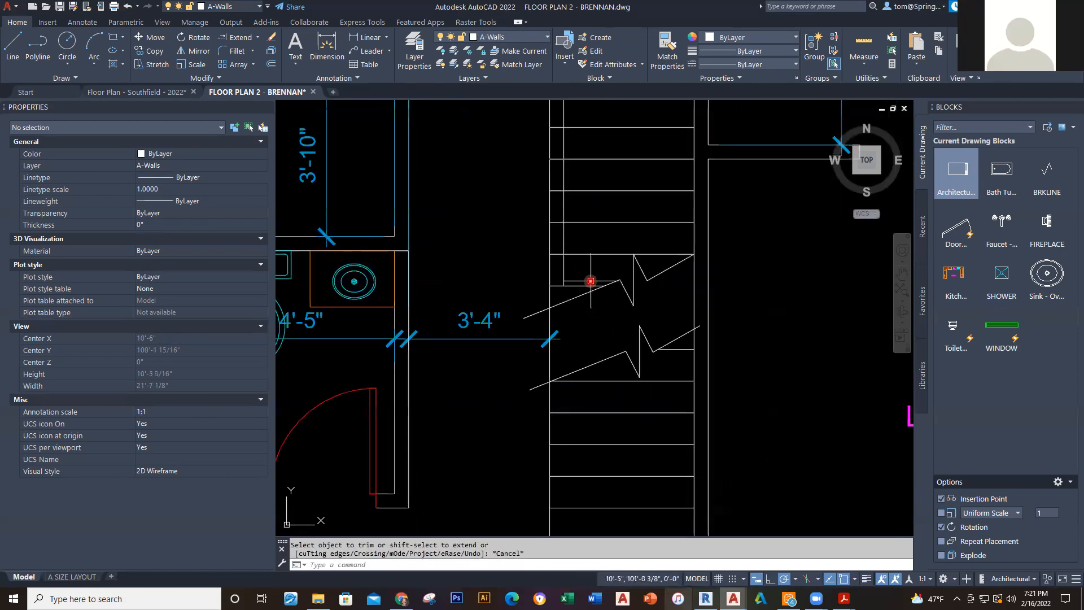
Step: Try to trim the upper flight's riser ends between the stair's outer edge and the parallel inner line, and undo the attempts
scroll(671, 347, down, 2)
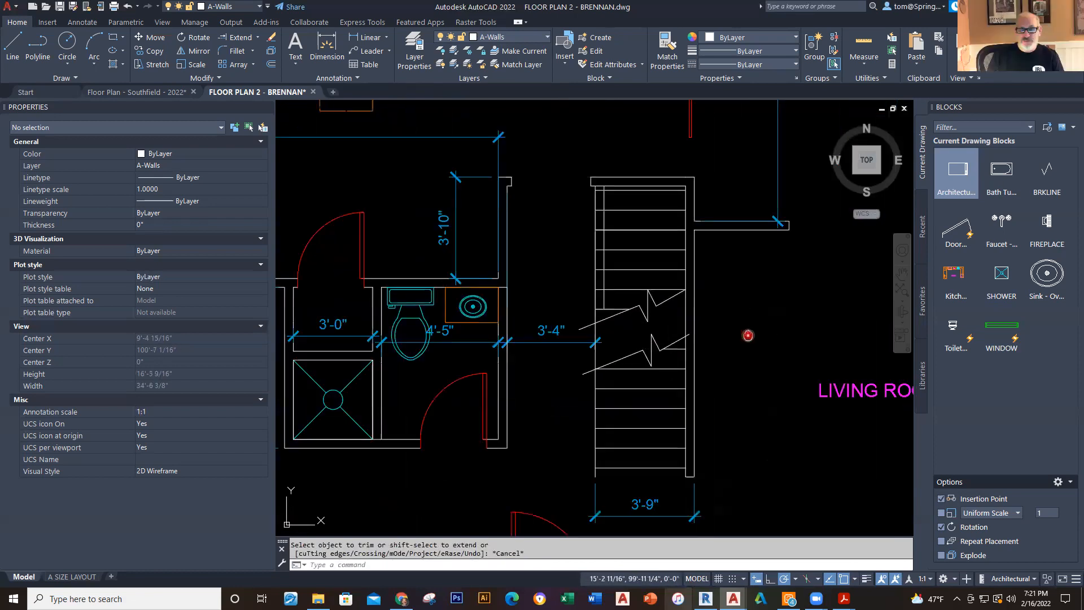
middle_drag(748, 335, 721, 301)
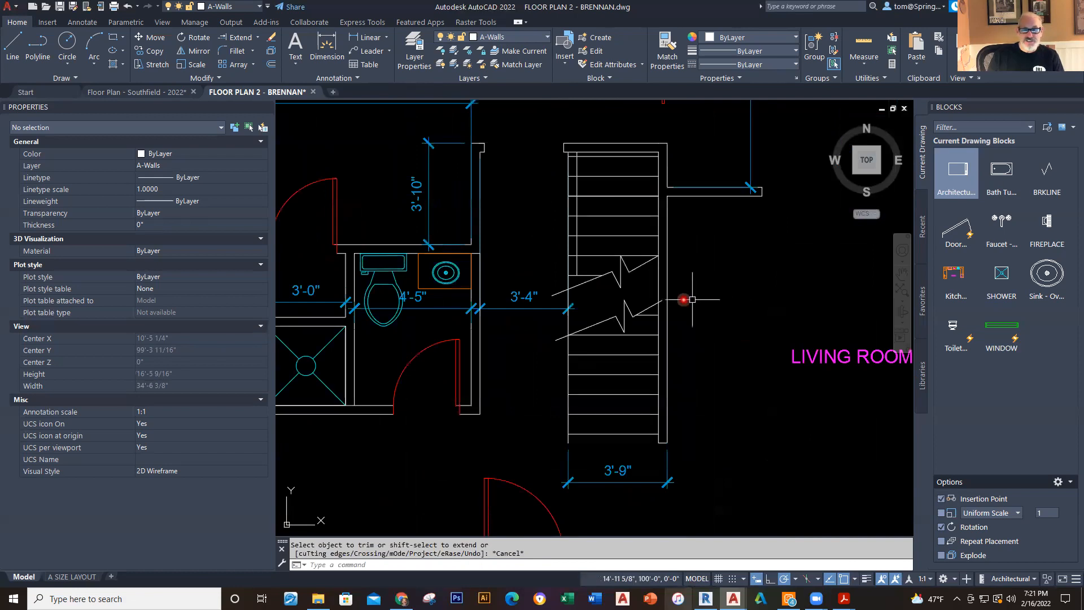
scroll(610, 270, up, 2)
middle_drag(605, 246, 580, 356)
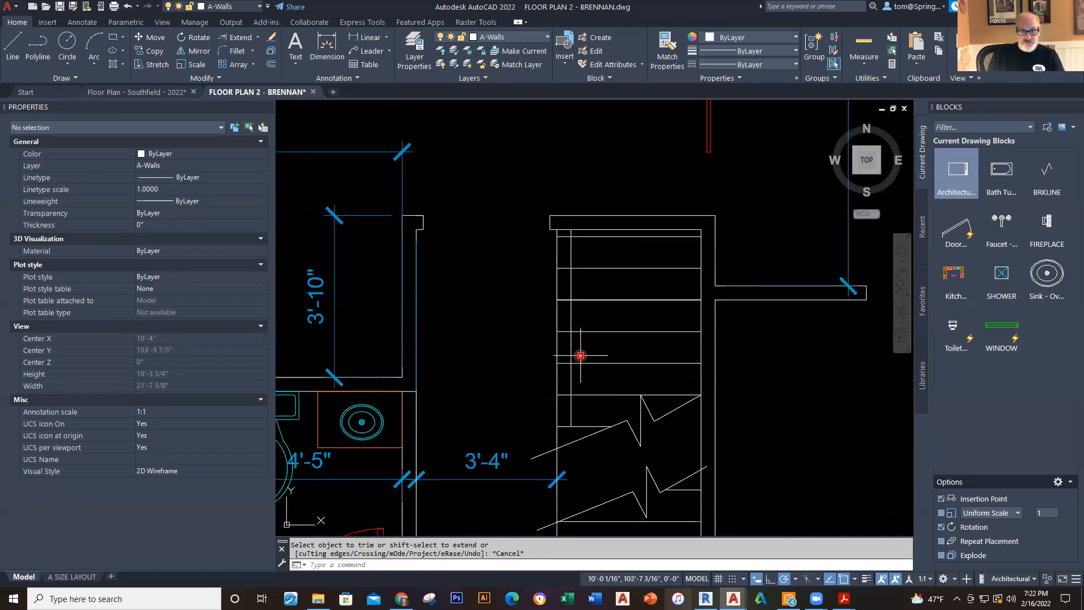
key(Return)
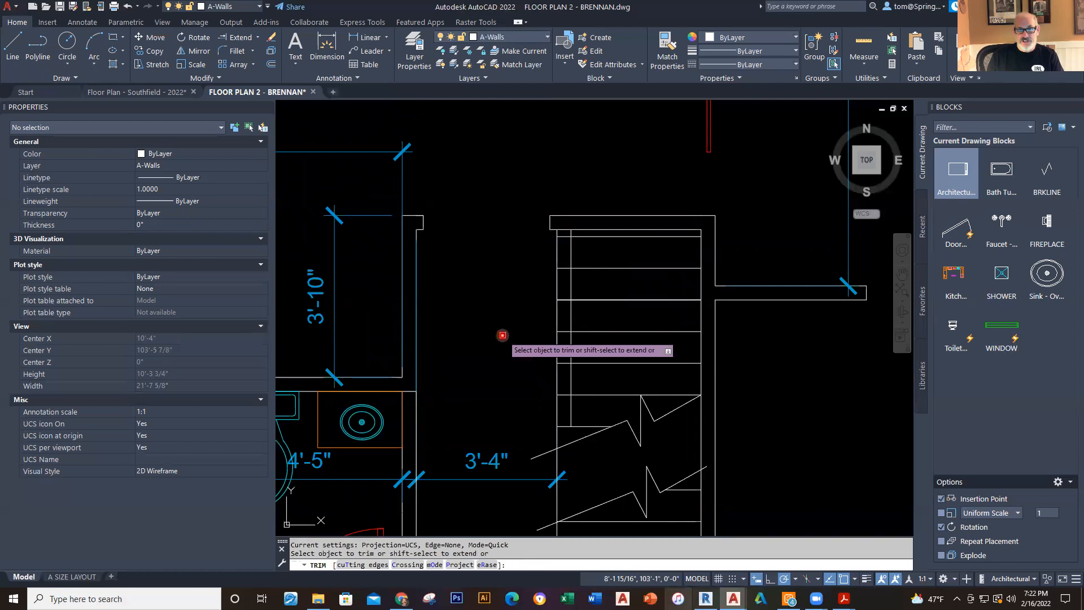
scroll(598, 260, up, 2)
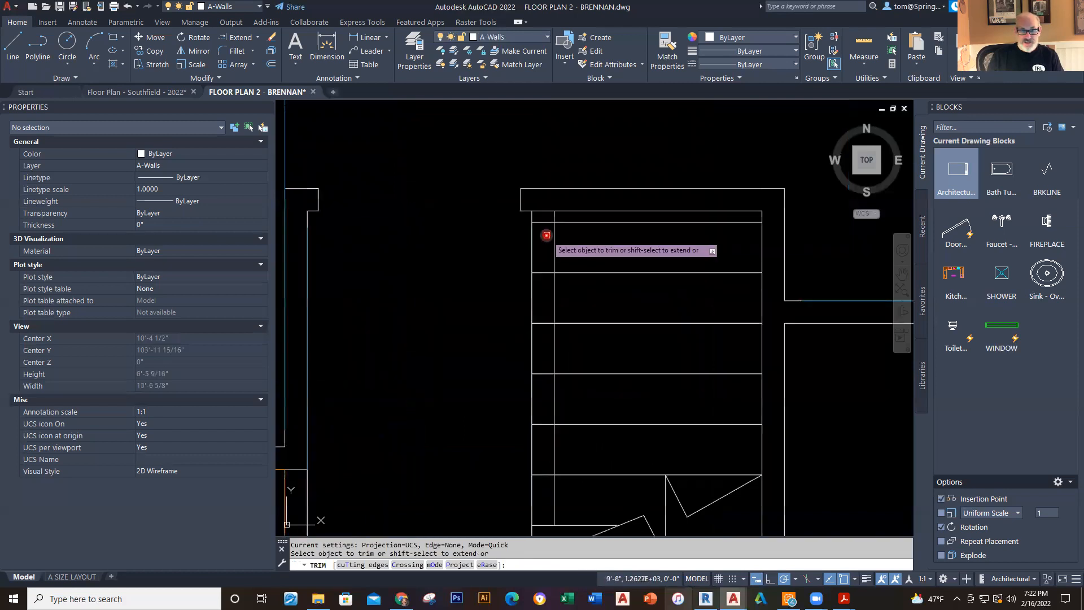
scroll(545, 232, up, 4)
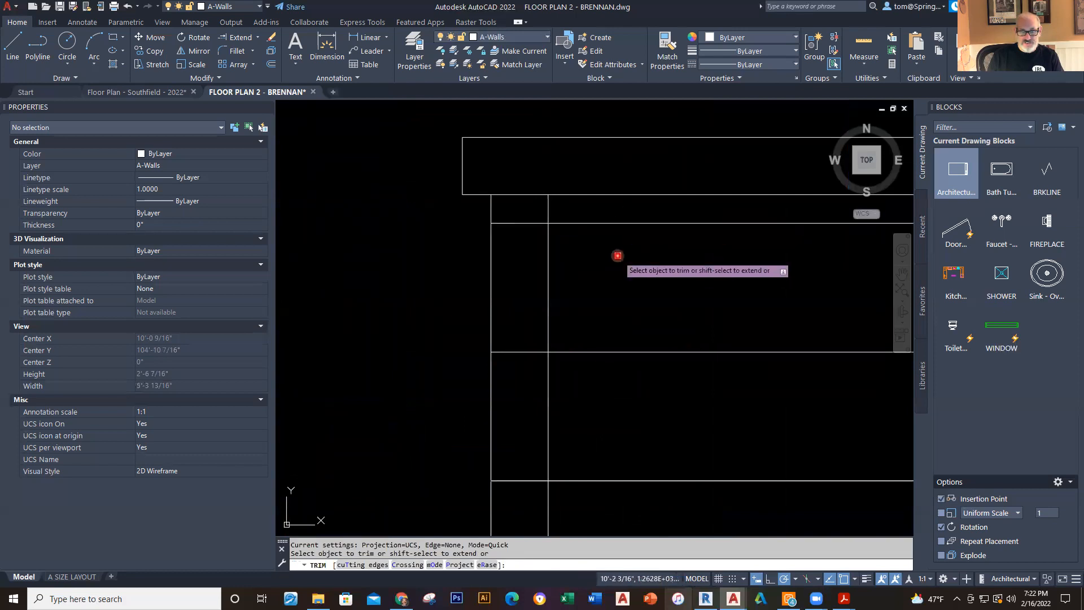
scroll(616, 272, down, 3)
middle_drag(615, 272, 618, 181)
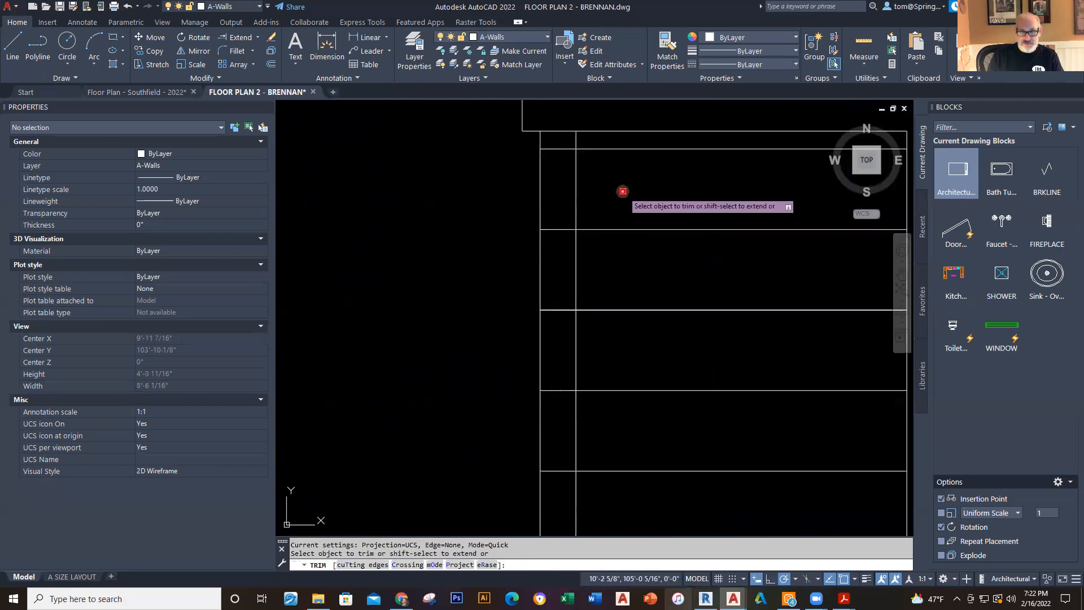
mouse_move(566, 143)
mouse_down()
mouse_move(580, 272)
mouse_move(570, 210)
mouse_move(552, 213)
mouse_up()
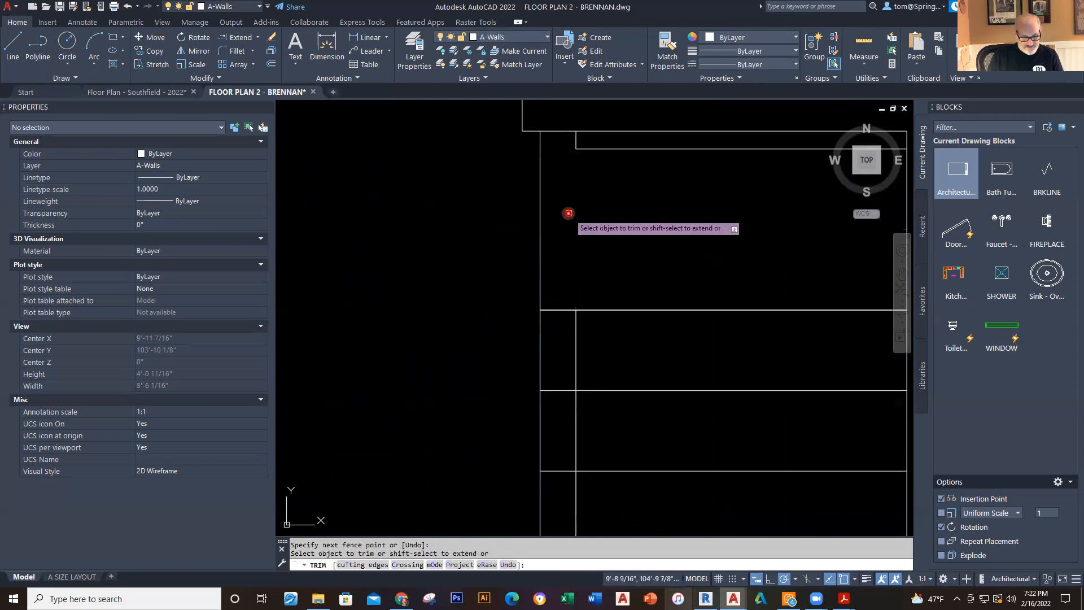
key(ctrl+z)
scroll(552, 213, down, 5)
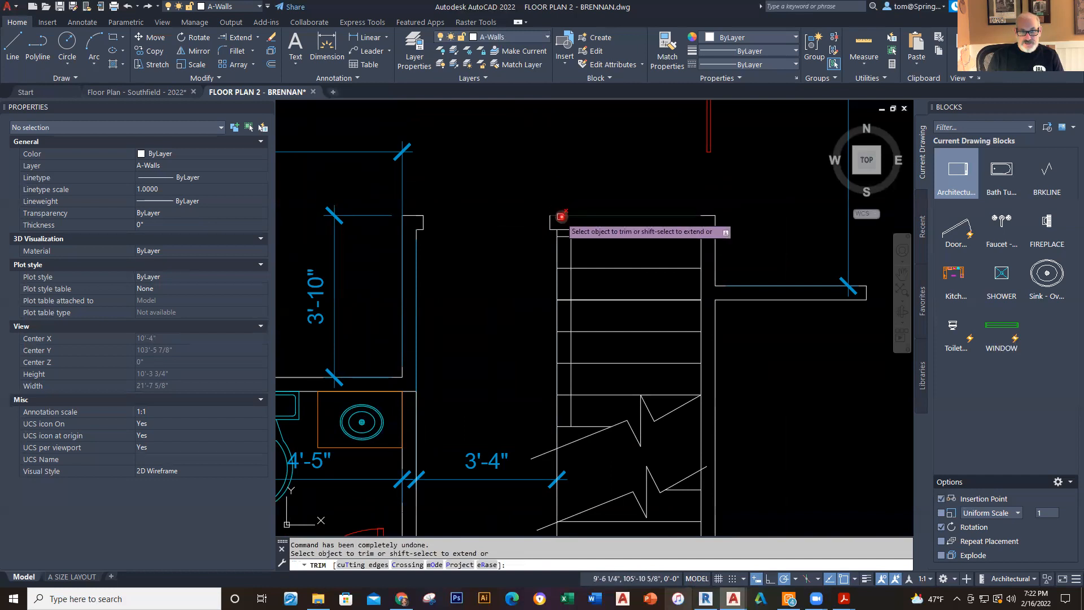
click(562, 398)
drag(558, 360, 558, 358)
key(ctrl+z)
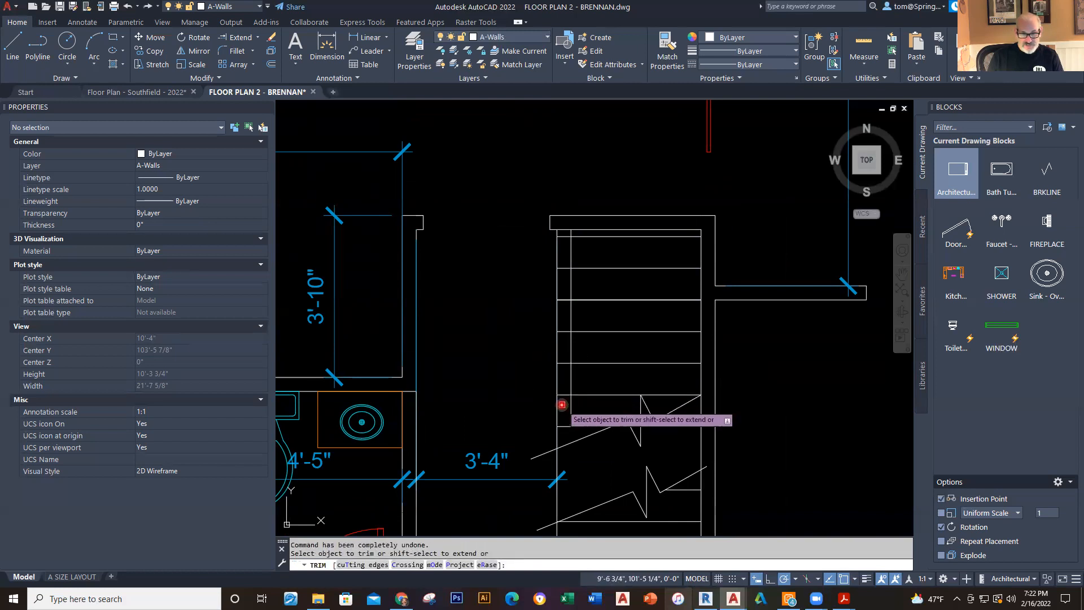
Step: Trim the upper flight's riser ends between the stair's outer edge and the parallel inner line using fences
scroll(567, 406, up, 2)
drag(556, 397, 559, 218)
drag(564, 165, 564, 131)
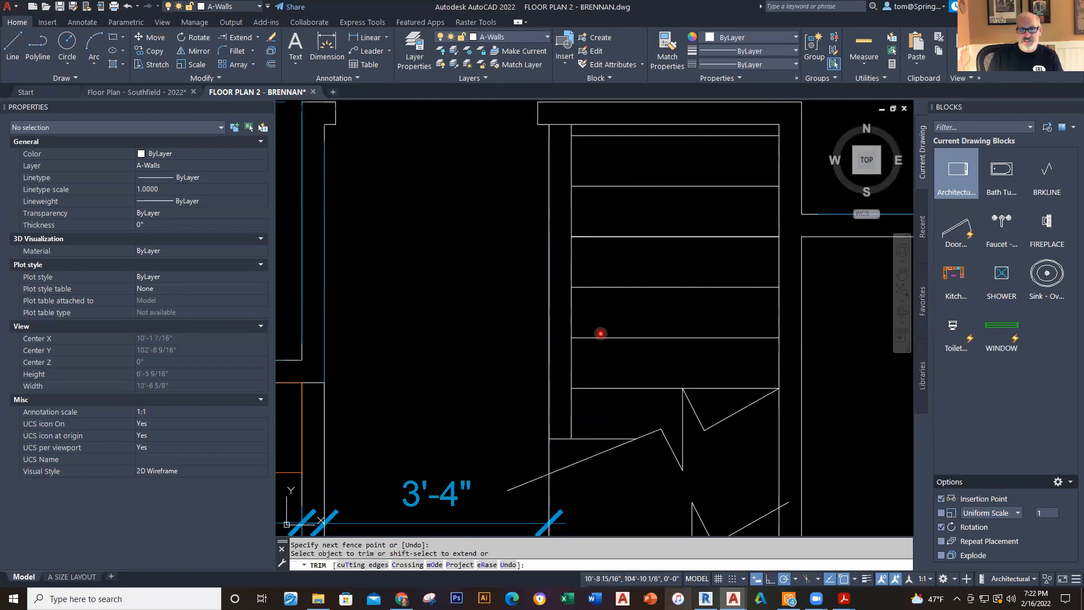
key(Escape)
Step: Stretch the lower end of the upper flight's inner vertical line down to the upper break line
scroll(600, 333, down, 4)
scroll(604, 379, up, 6)
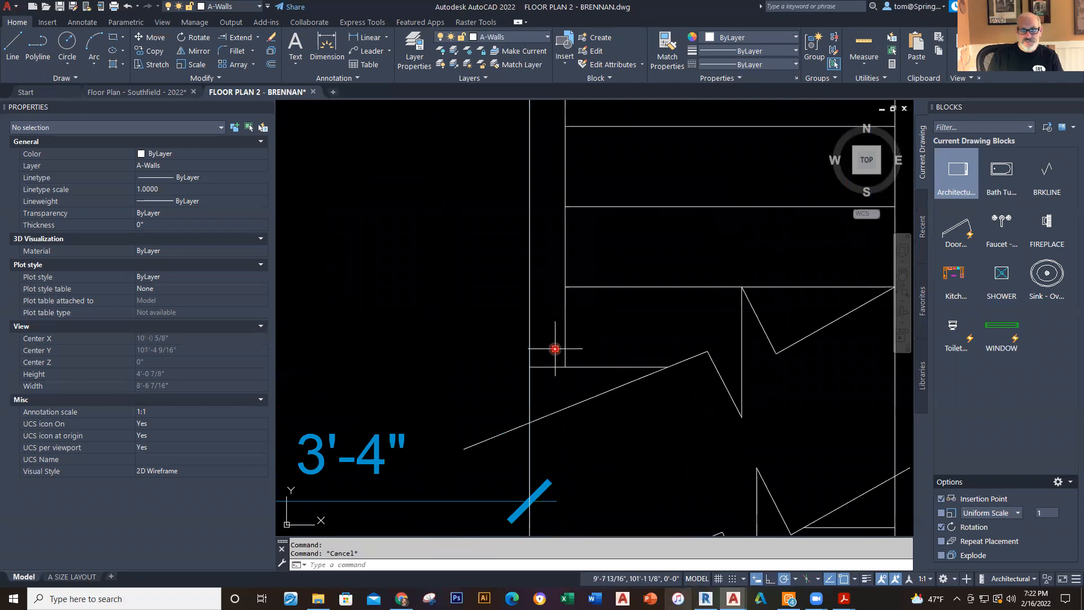
click(565, 343)
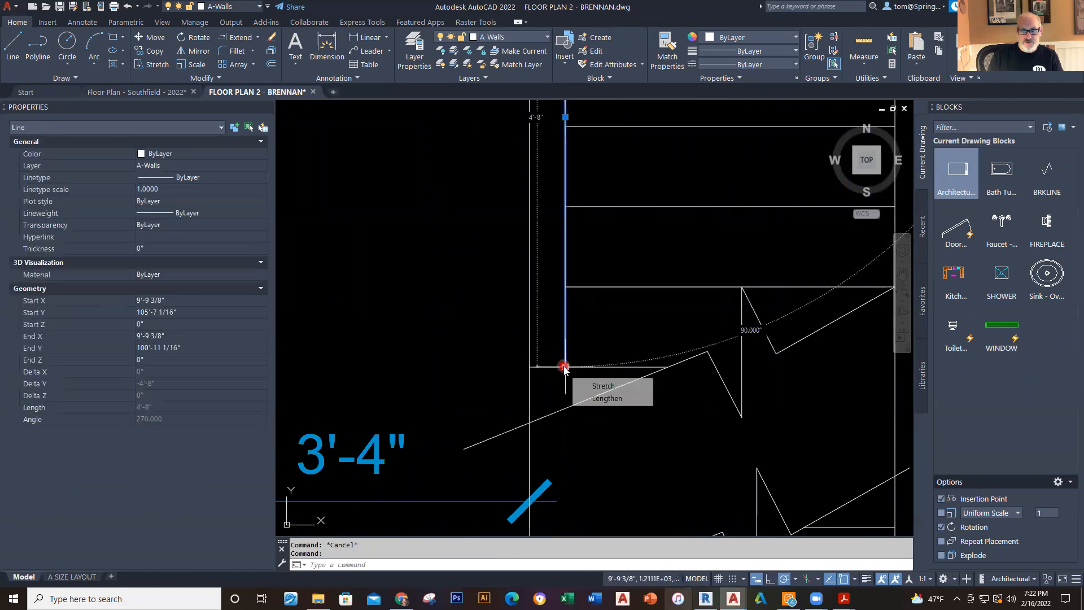
click(564, 367)
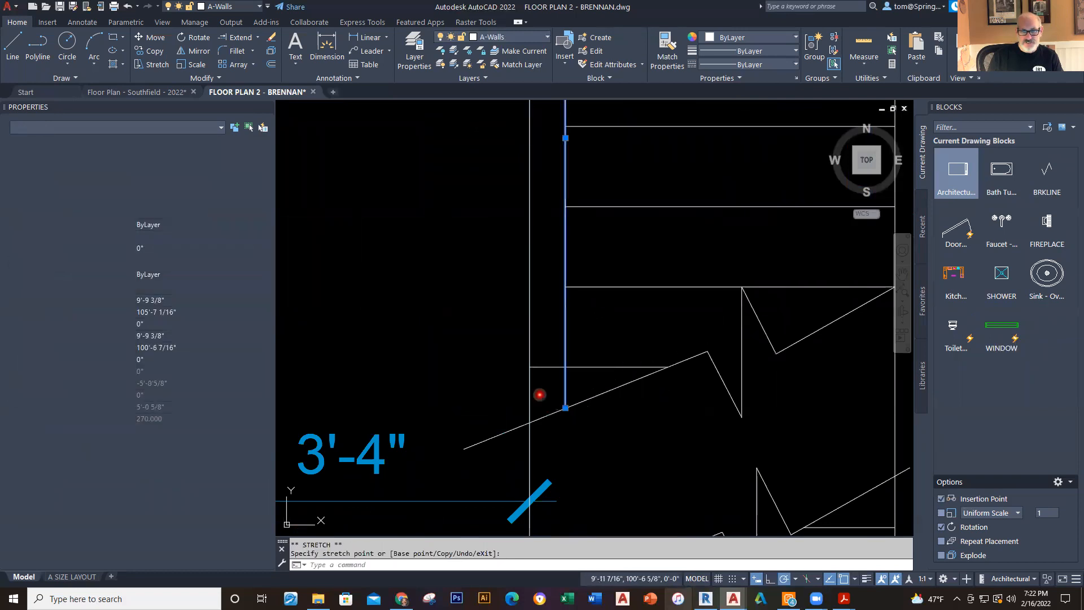
click(539, 394)
key(Escape)
Step: Shorten the short riser just above the upper break line so it starts at the inner vertical line
click(540, 367)
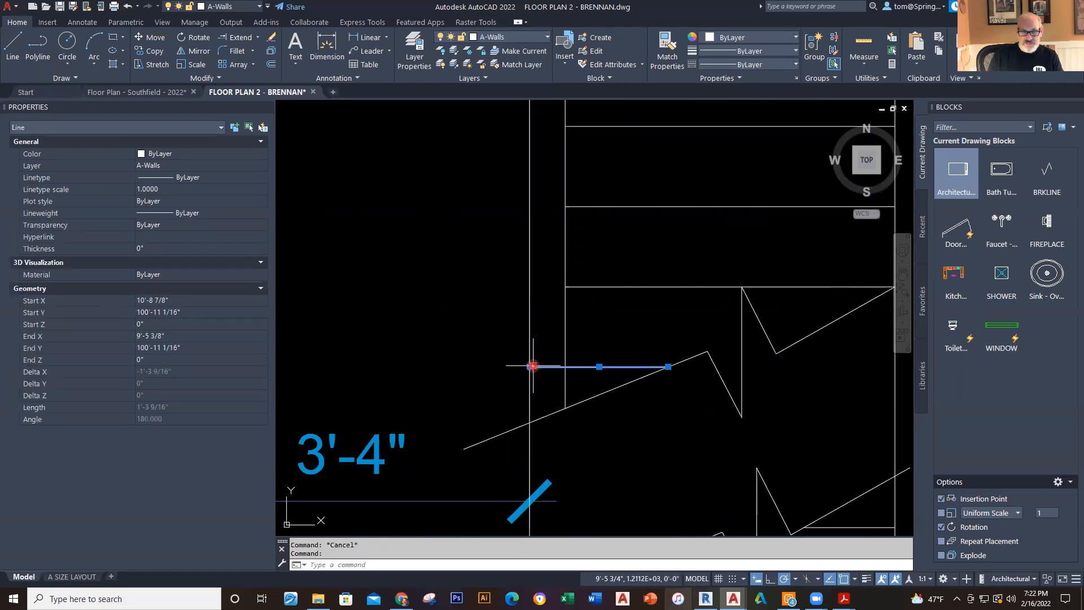
click(531, 366)
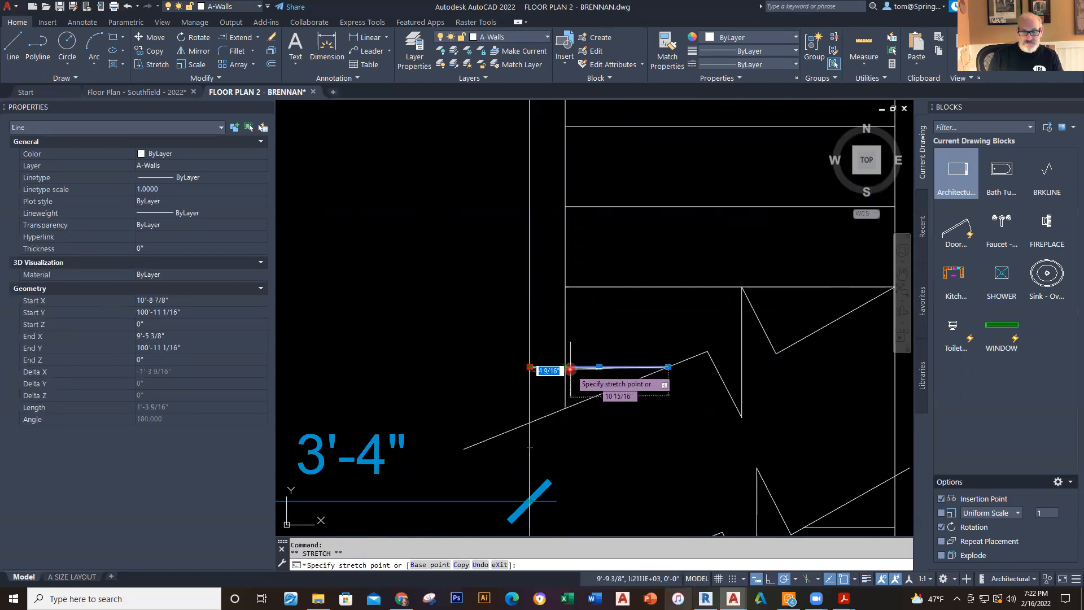
key(Escape)
scroll(646, 405, down, 5)
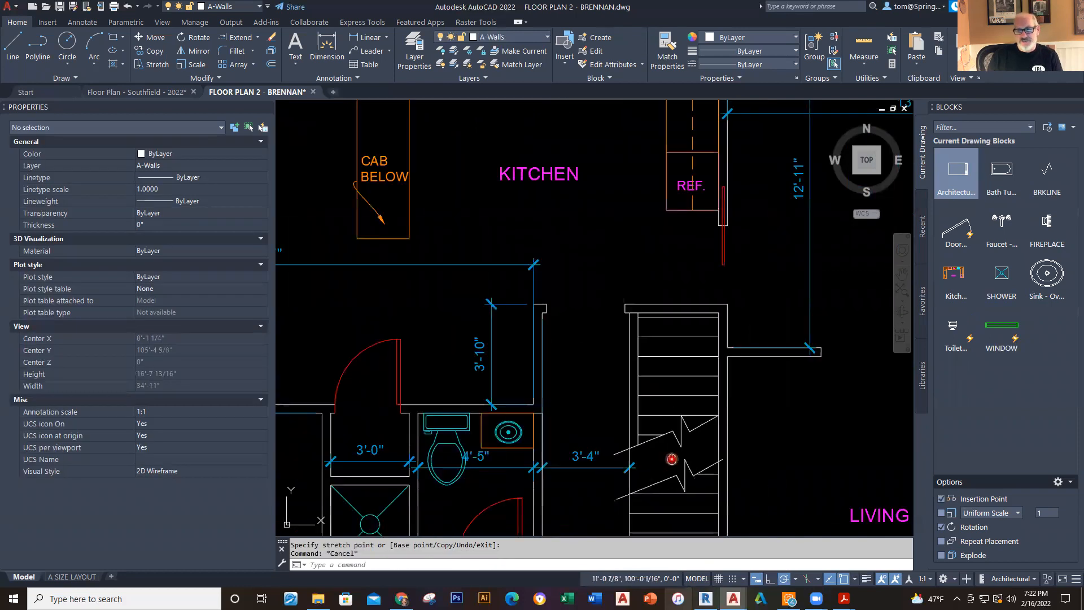
middle_drag(672, 459, 604, 316)
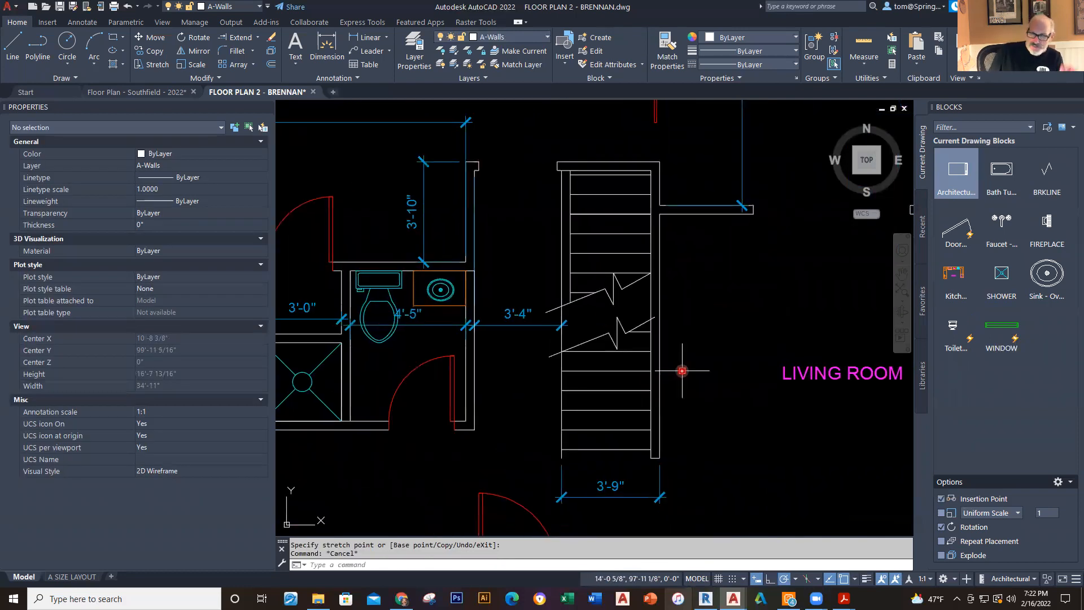
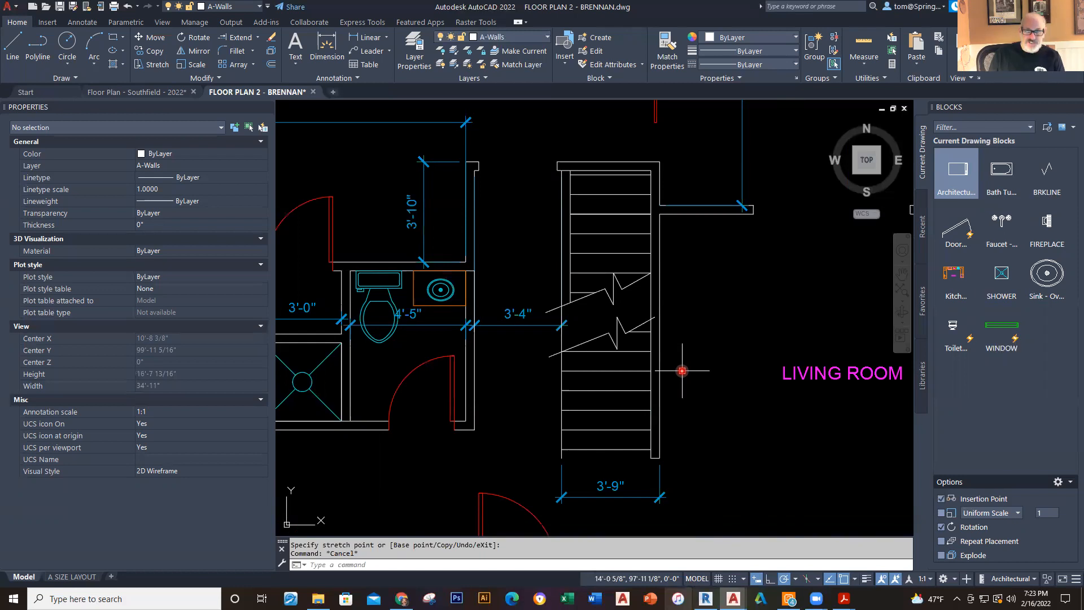
Step: Make the Dimensions layer current and add a vertical linear dimension between the two lowest risers, beside the staircase
click(546, 39)
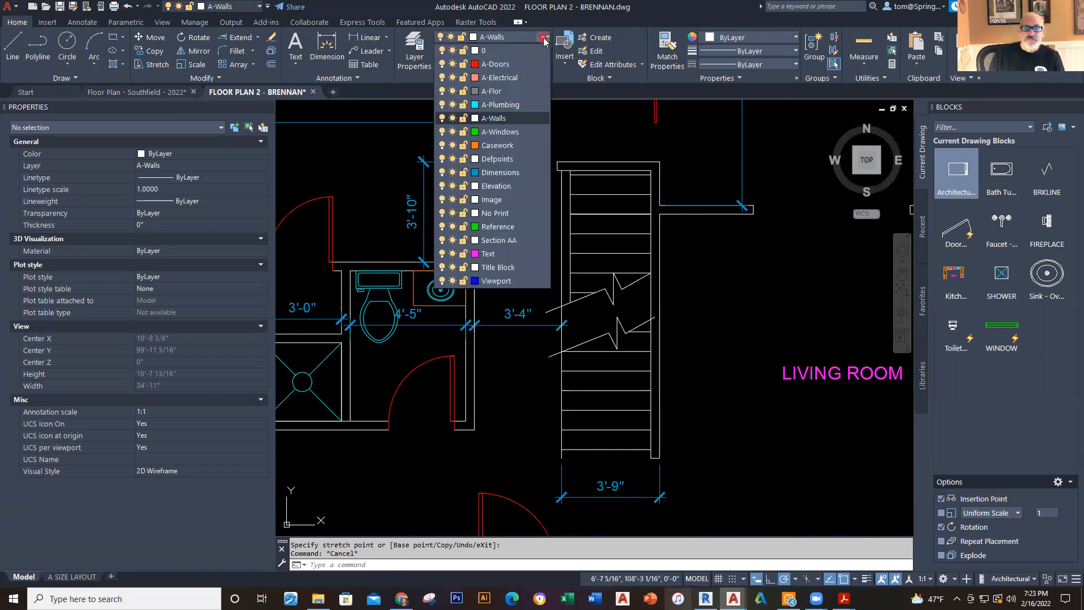
click(510, 177)
click(366, 38)
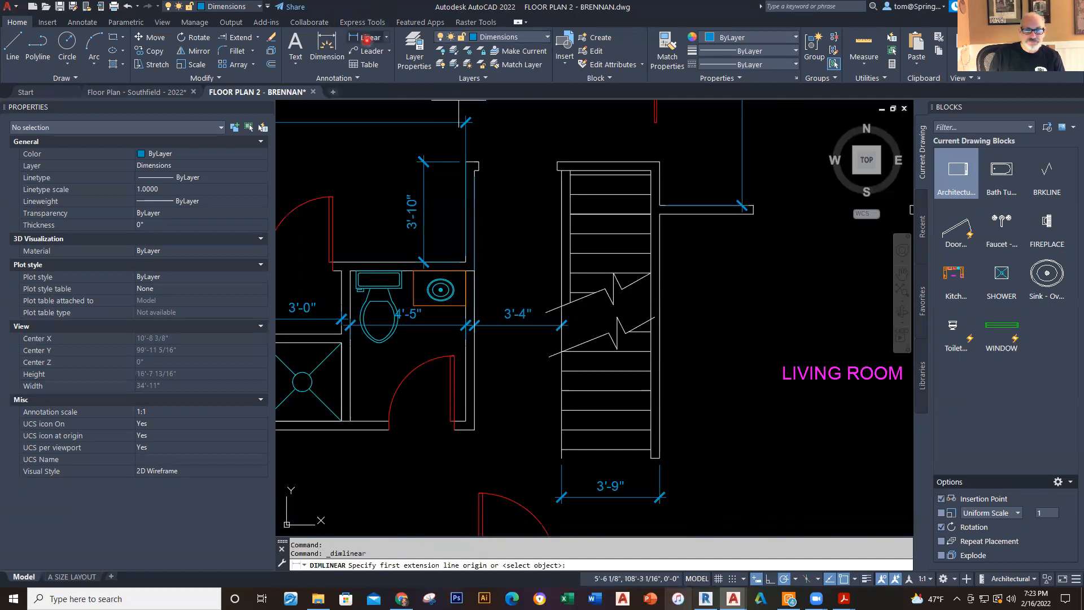
scroll(559, 469, up, 2)
click(568, 419)
click(568, 389)
click(507, 396)
key(Escape)
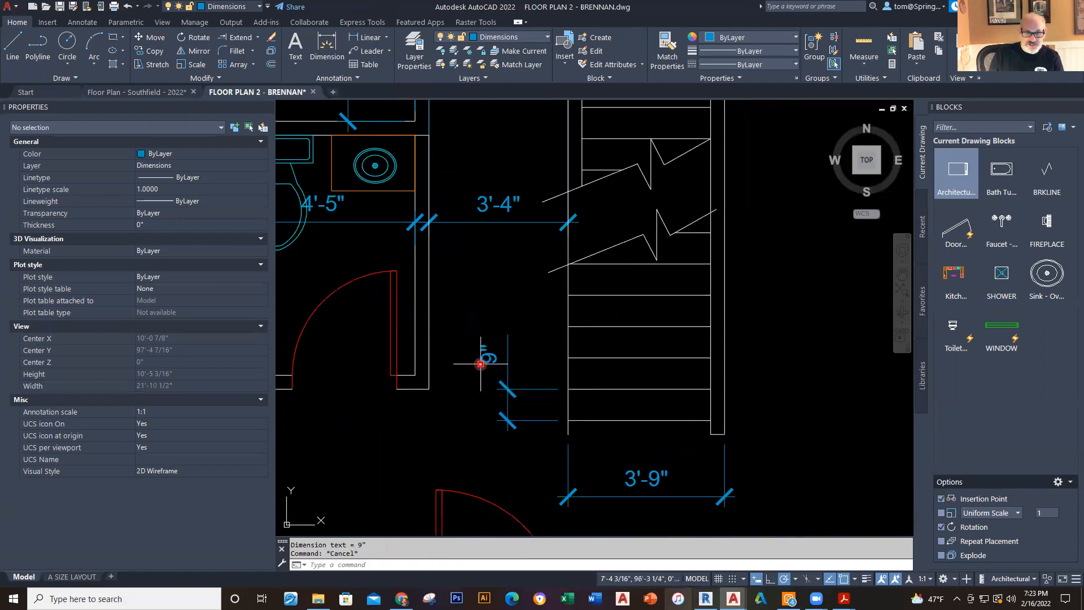
Step: Edit the riser dimension's text to read 14 RISERS 9" TYP., keeping the measured value
click(485, 362)
key(Escape)
double_click(485, 359)
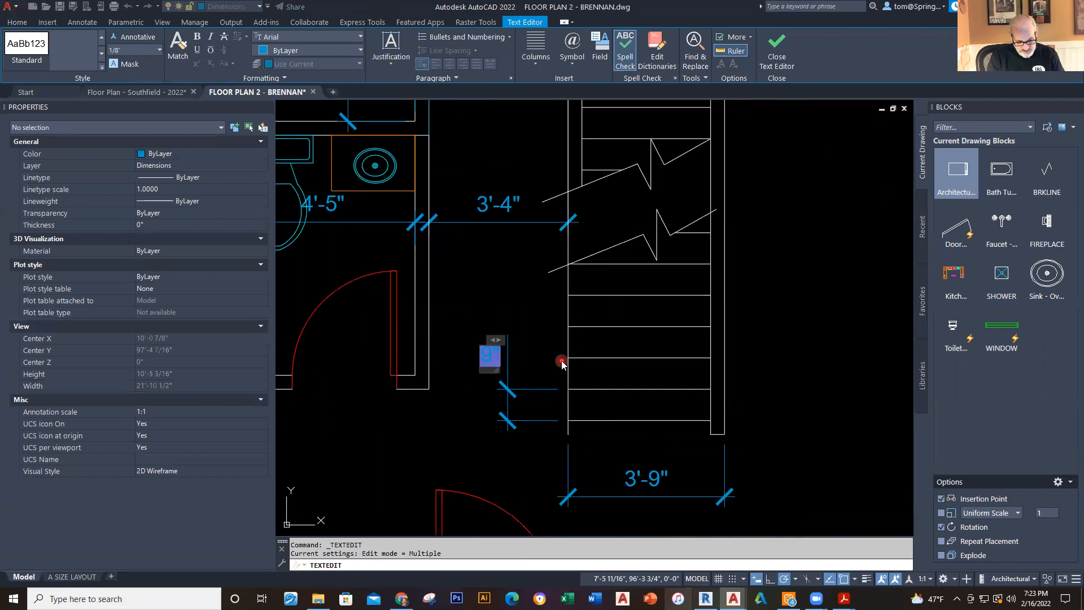
text(14 )
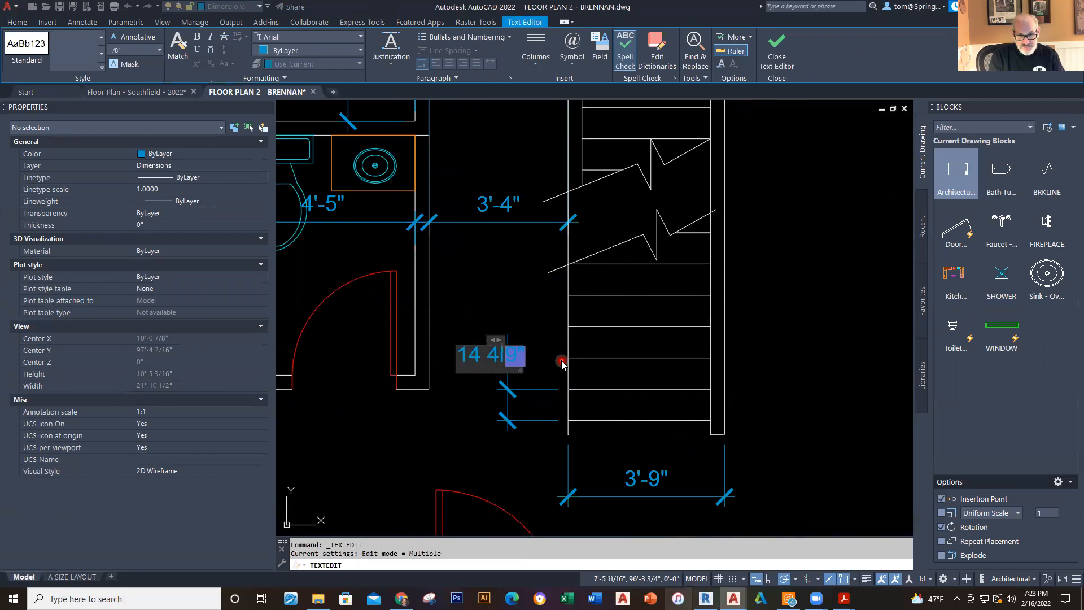
text(RISERS)
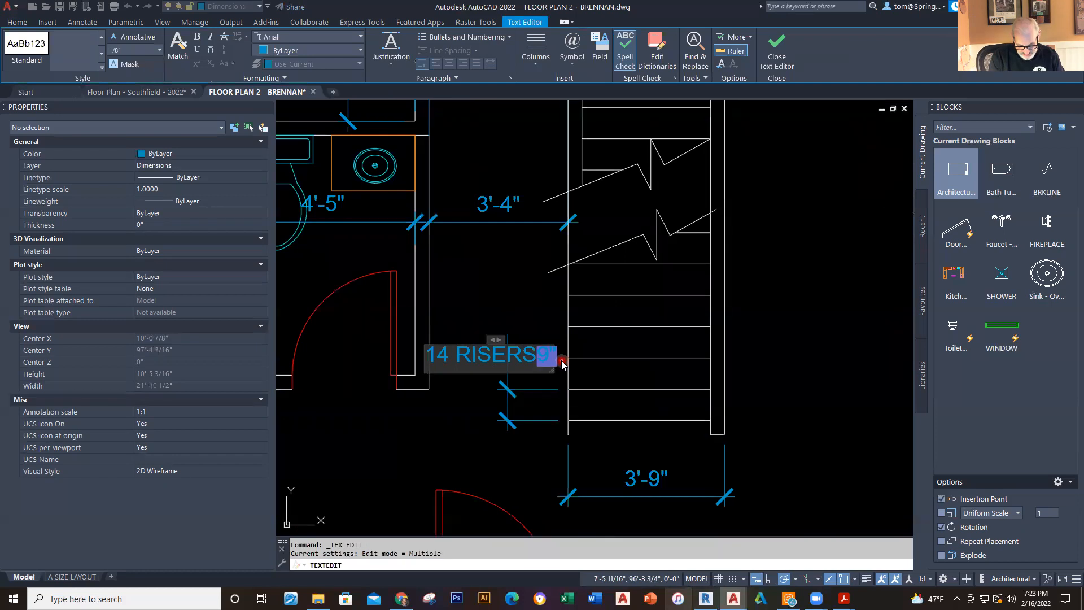
text( 9)
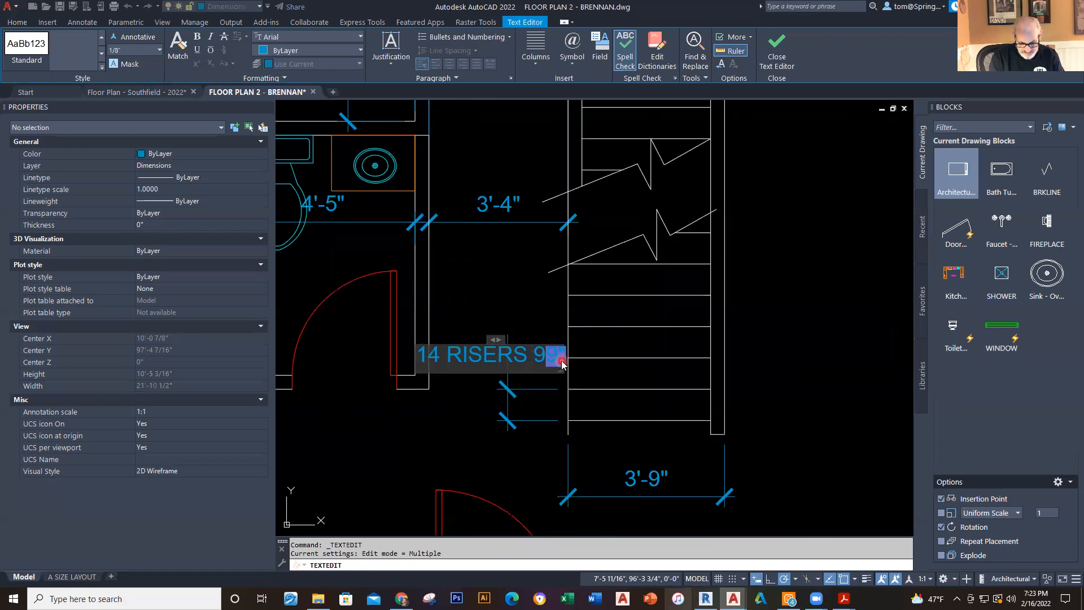
key(BackSpace)
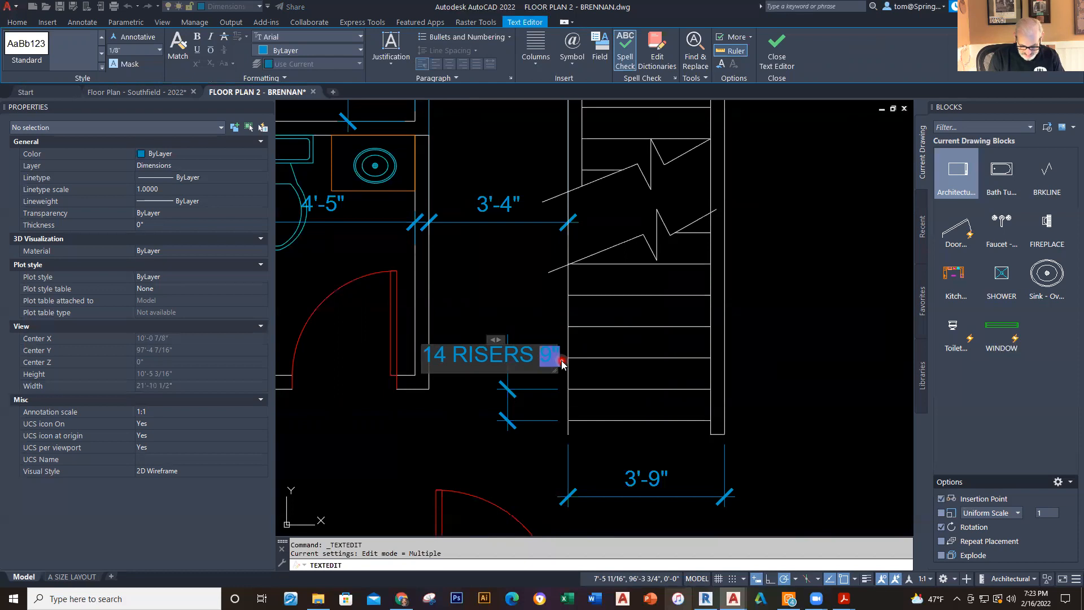
text(TY)
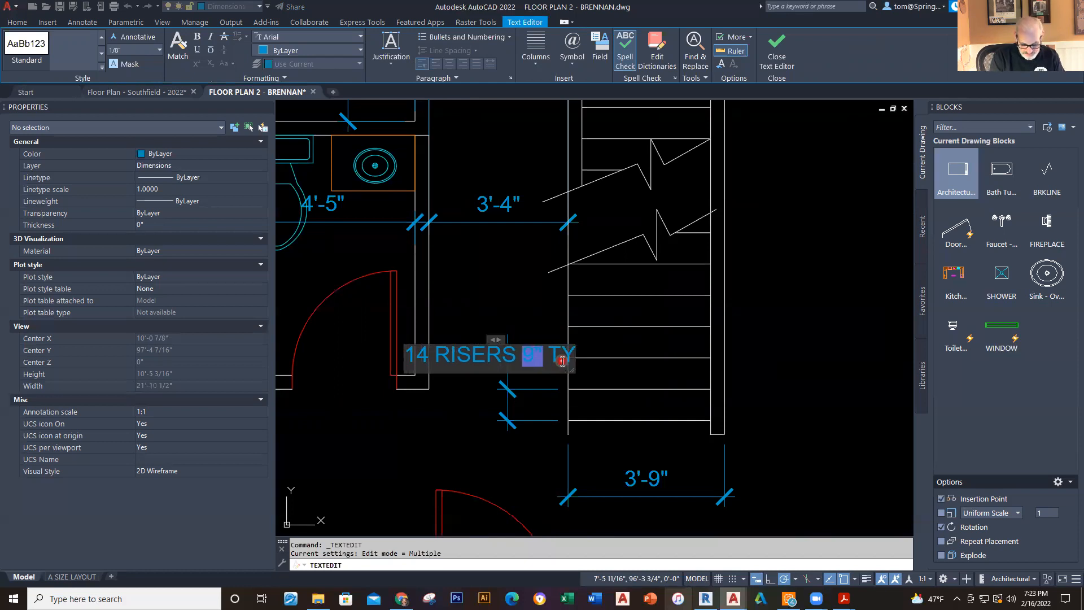
text(P.)
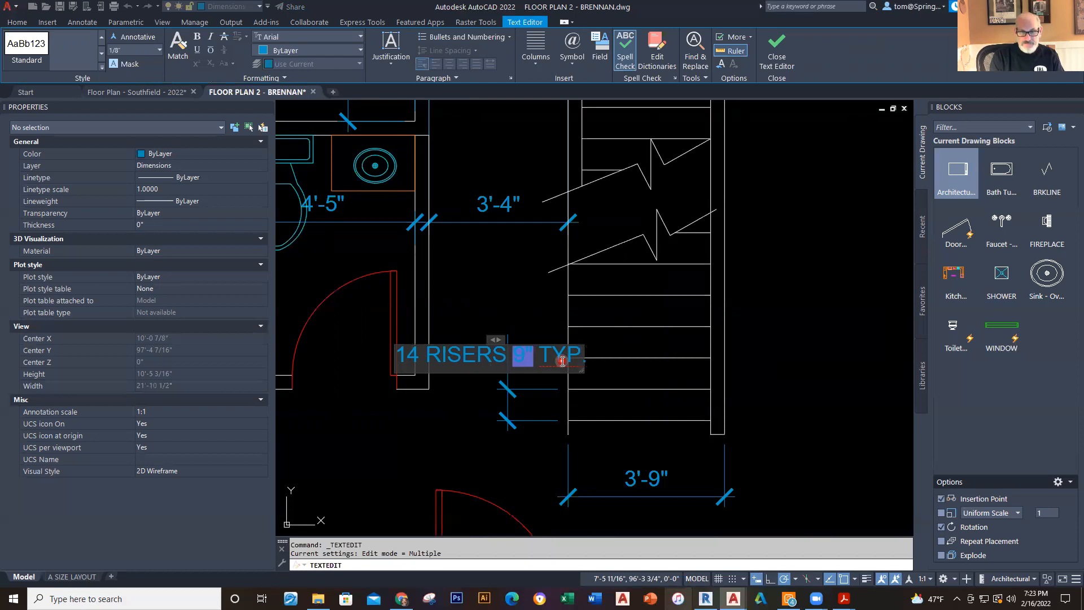
key(Return)
key(BackSpace)
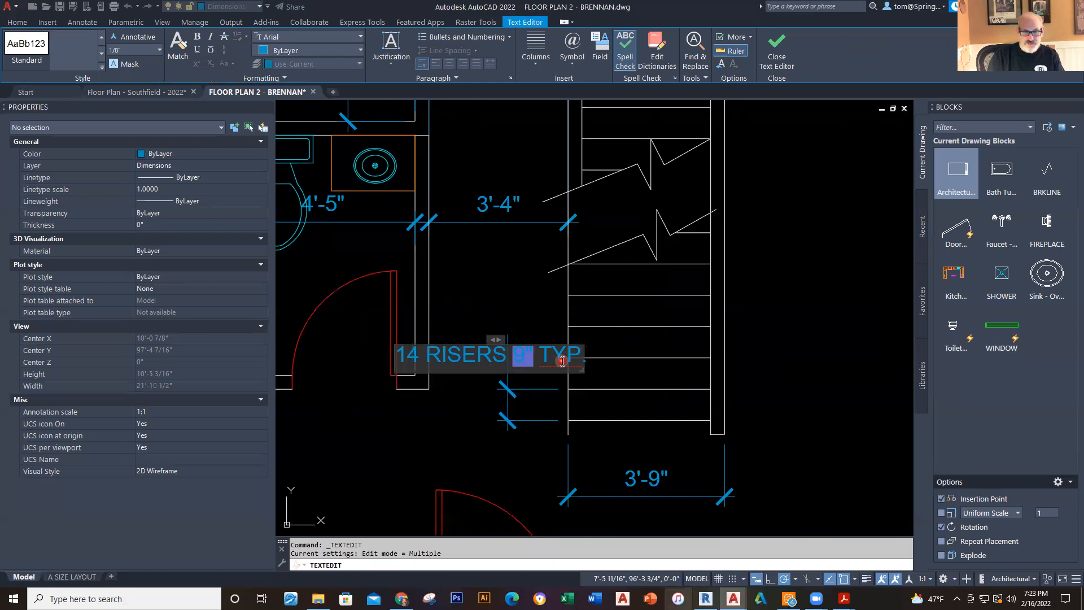
click(537, 310)
scroll(536, 310, down, 2)
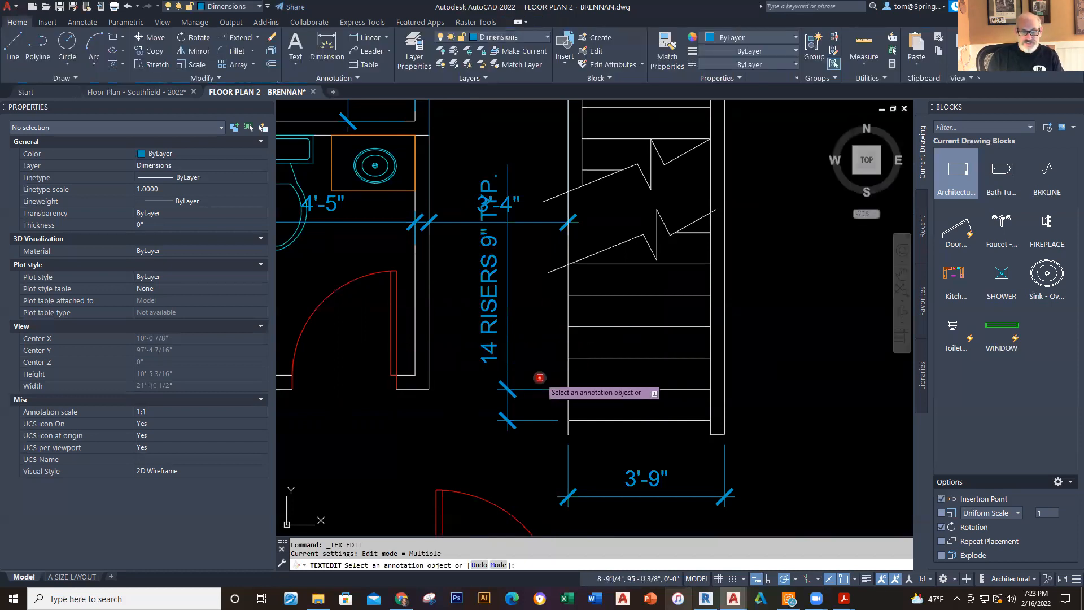
key(Escape)
Step: Move the 3'-4" hallway dimension up so it clears the riser note
middle_drag(536, 341, 543, 360)
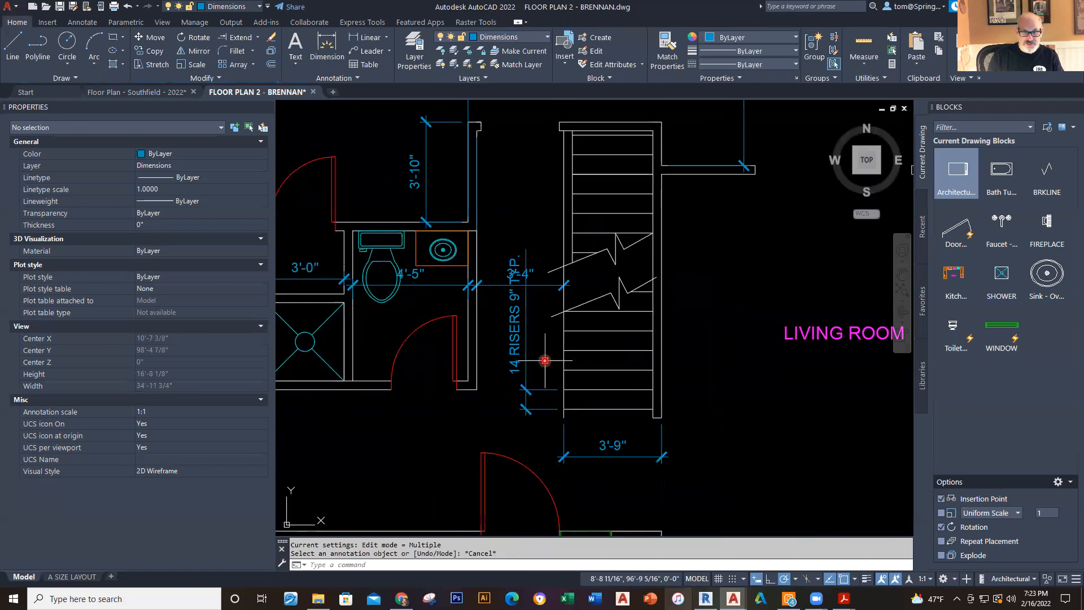
click(541, 276)
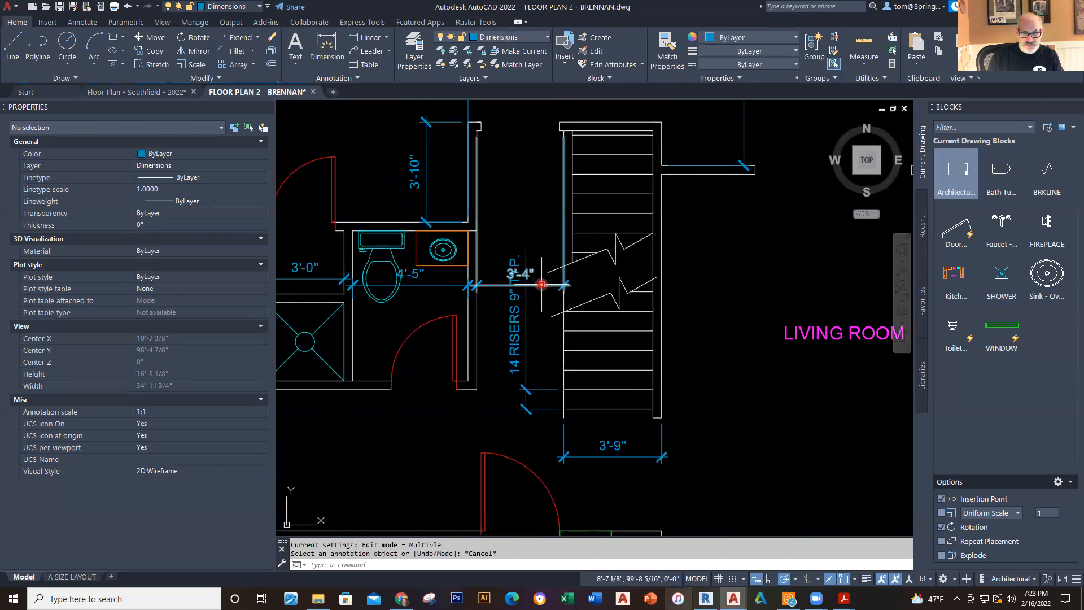
click(520, 274)
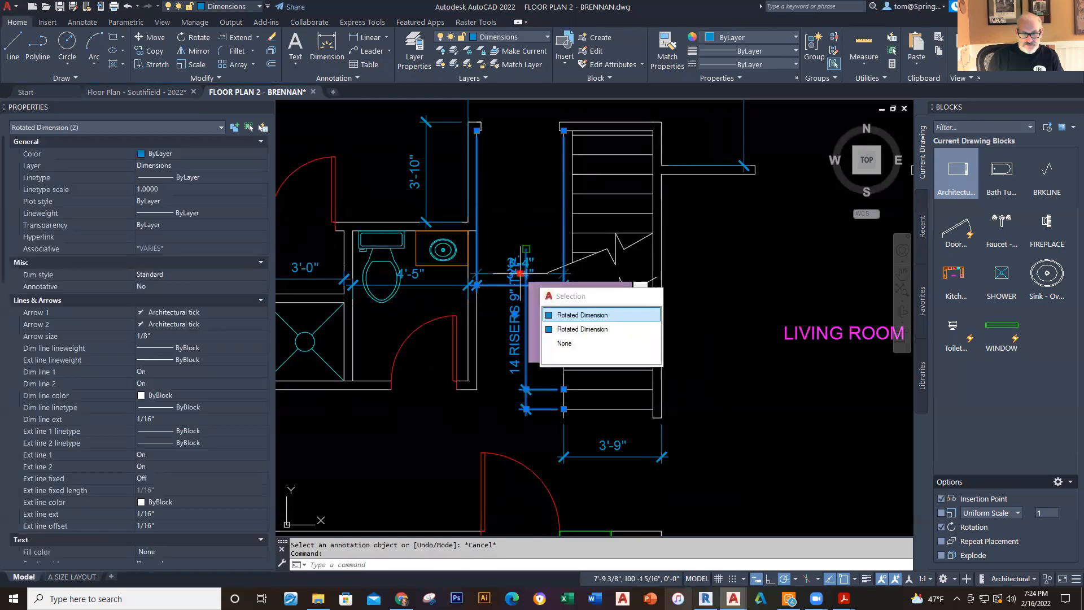
click(520, 274)
right_click(520, 210)
key(Escape)
key(Escape)
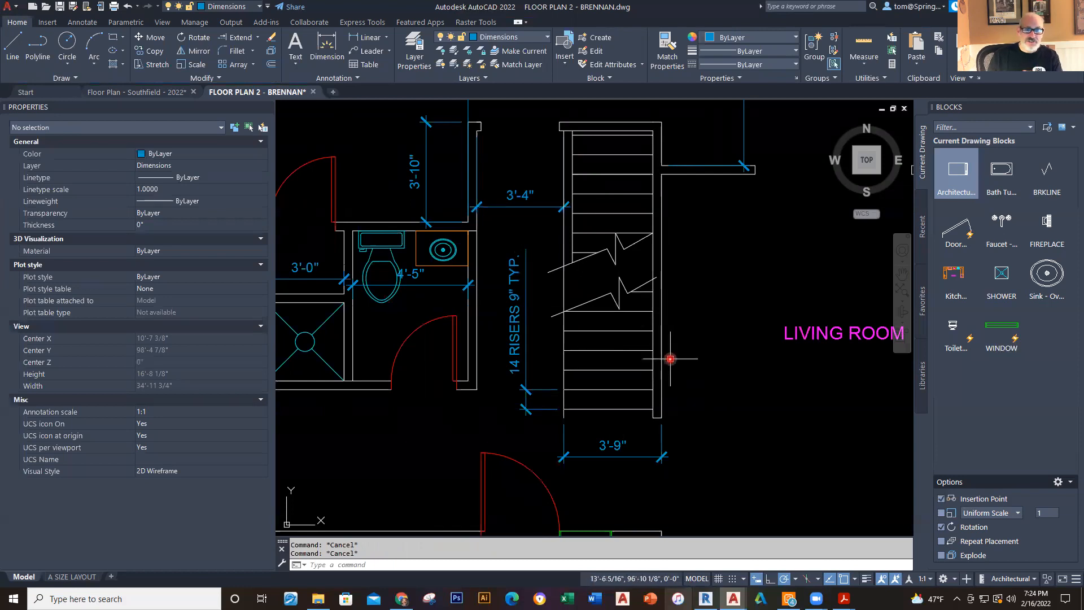
scroll(553, 299, up, 4)
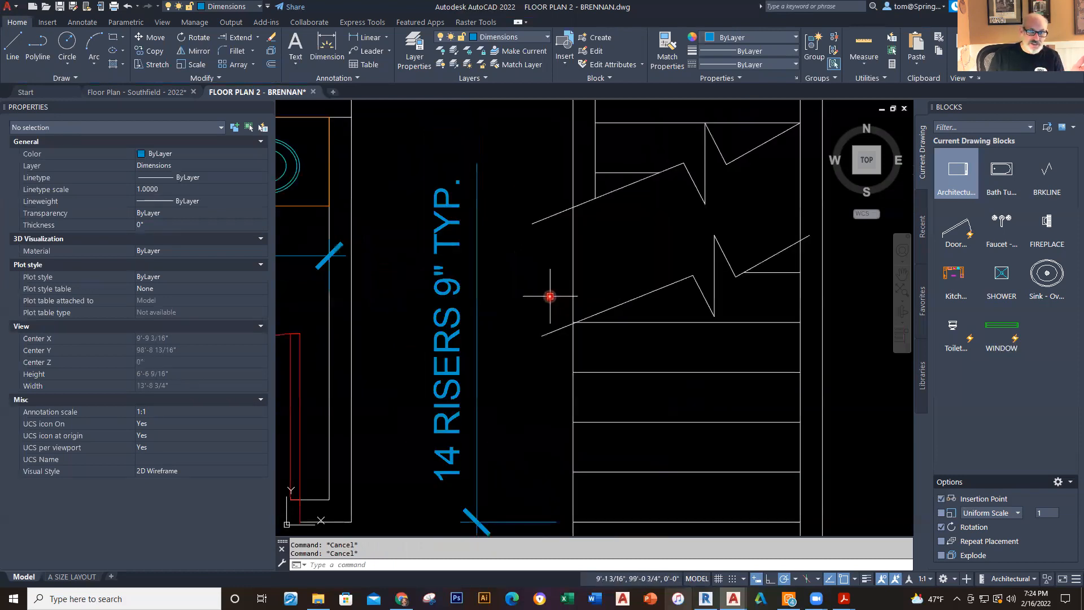
scroll(508, 291, down, 4)
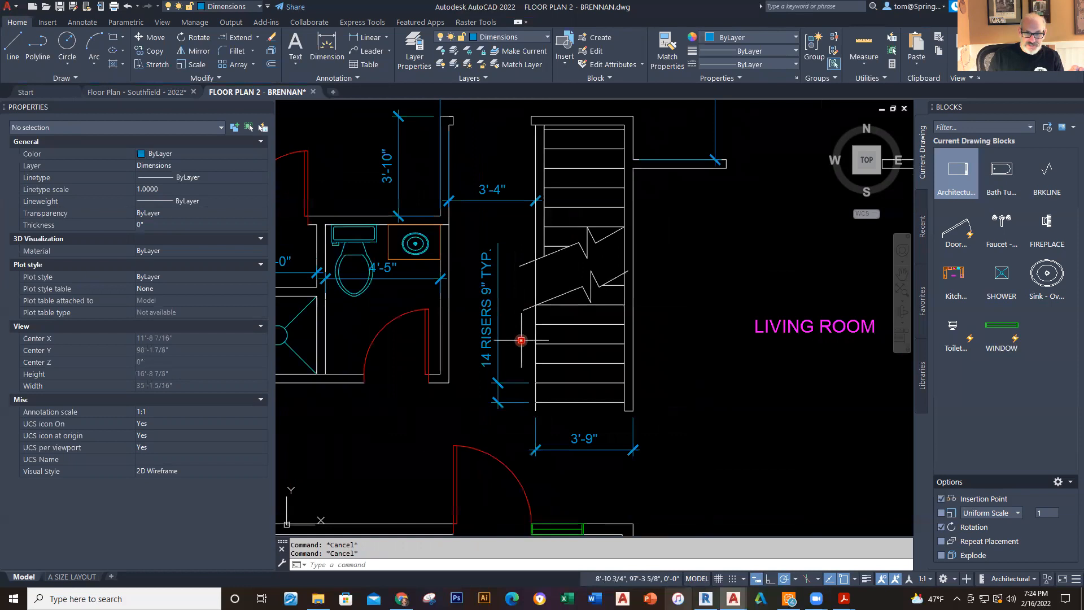
scroll(644, 283, down, 2)
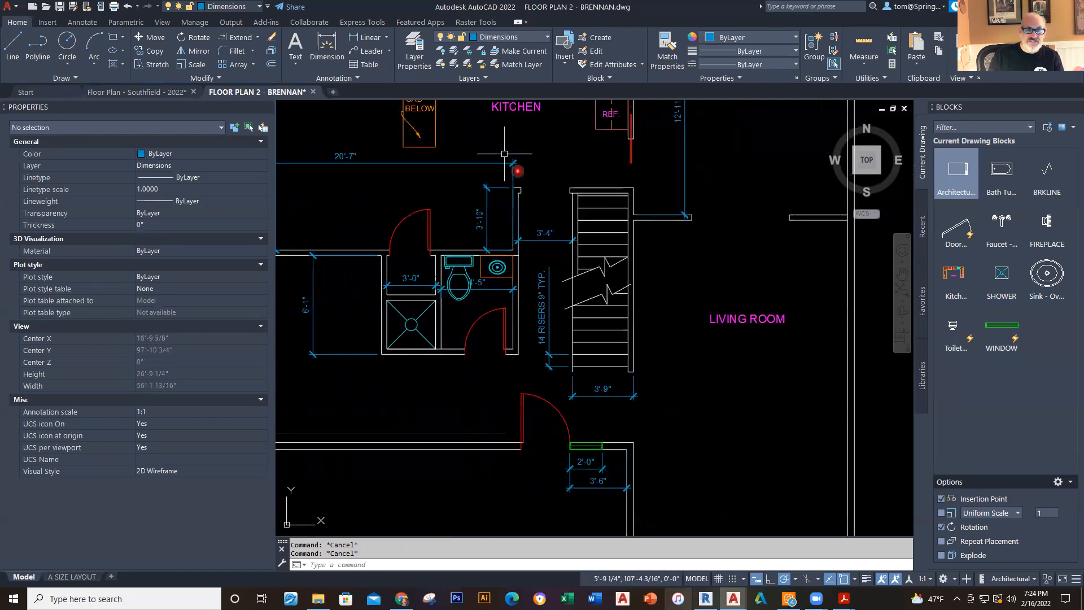
click(375, 42)
scroll(550, 317, up, 2)
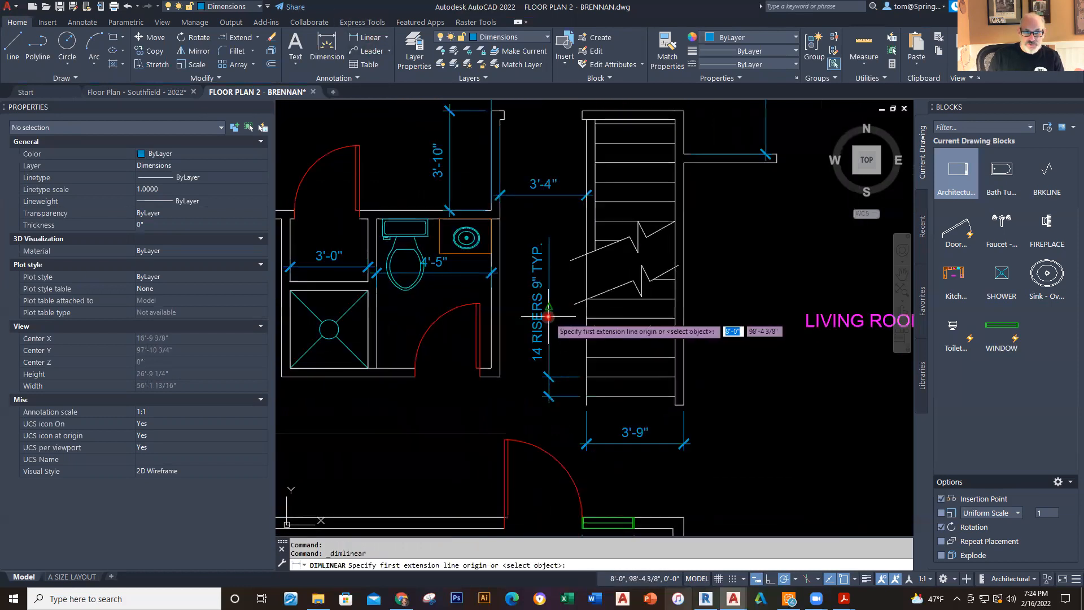
click(587, 395)
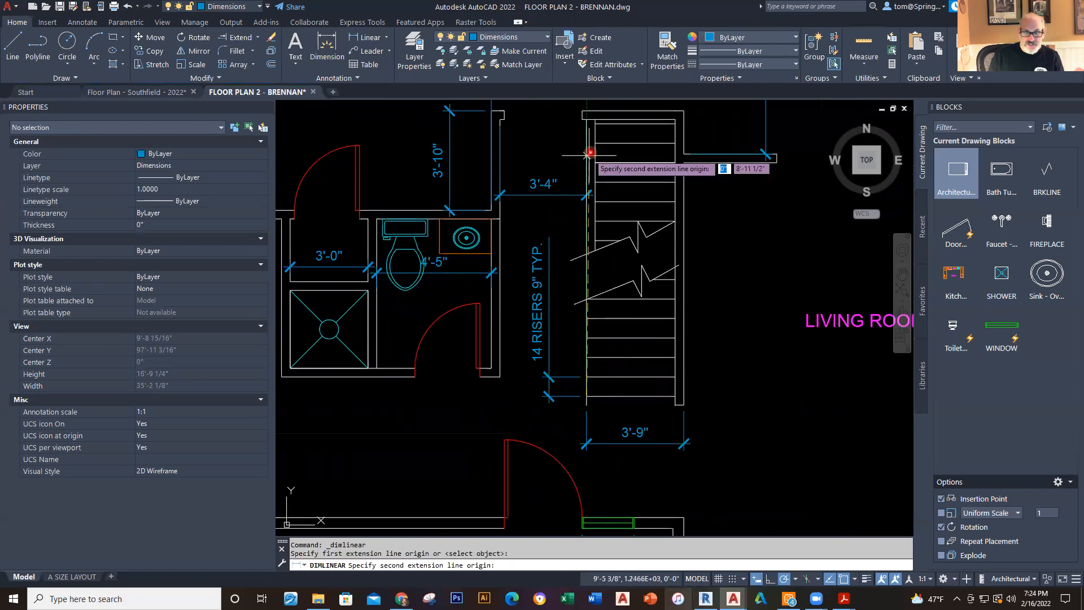
click(594, 127)
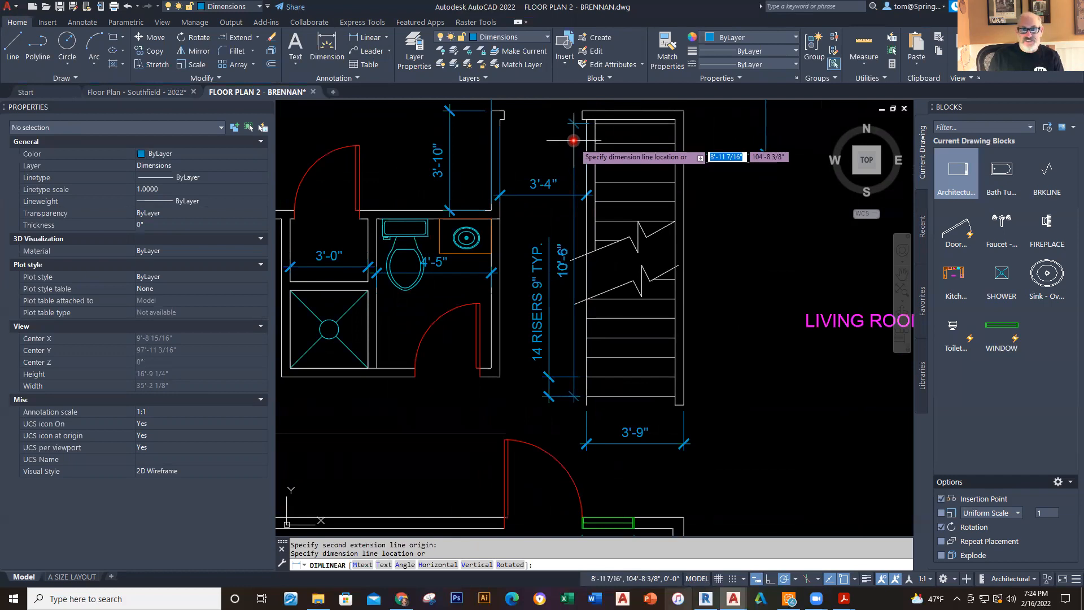
key(Escape)
Step: Add a vertical linear dimension along the staircase from its lowest riser to the underside of the wall above the top riser
right_click(576, 124)
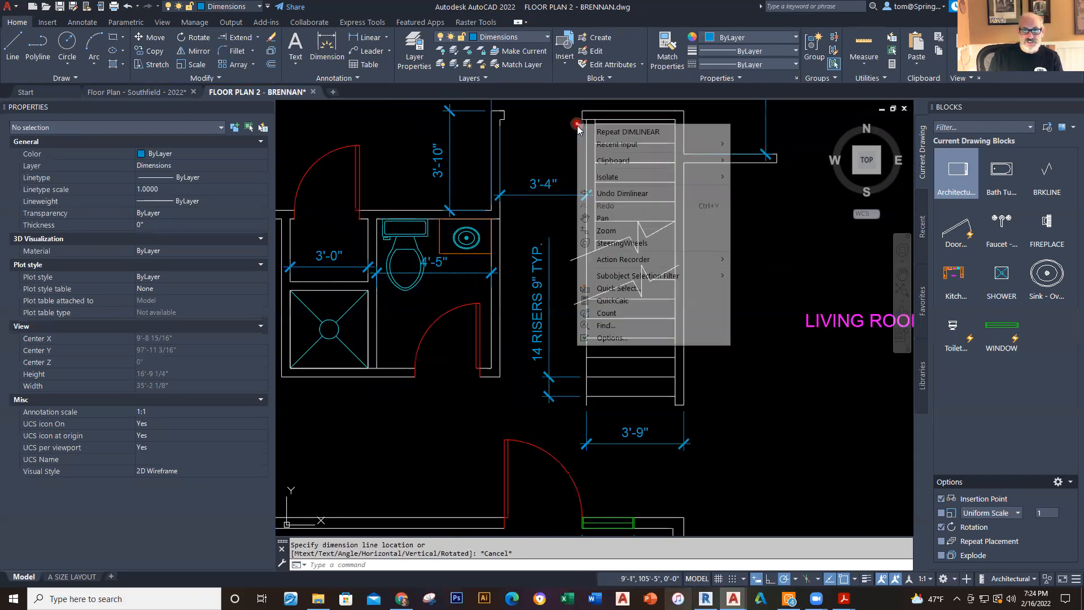
click(598, 132)
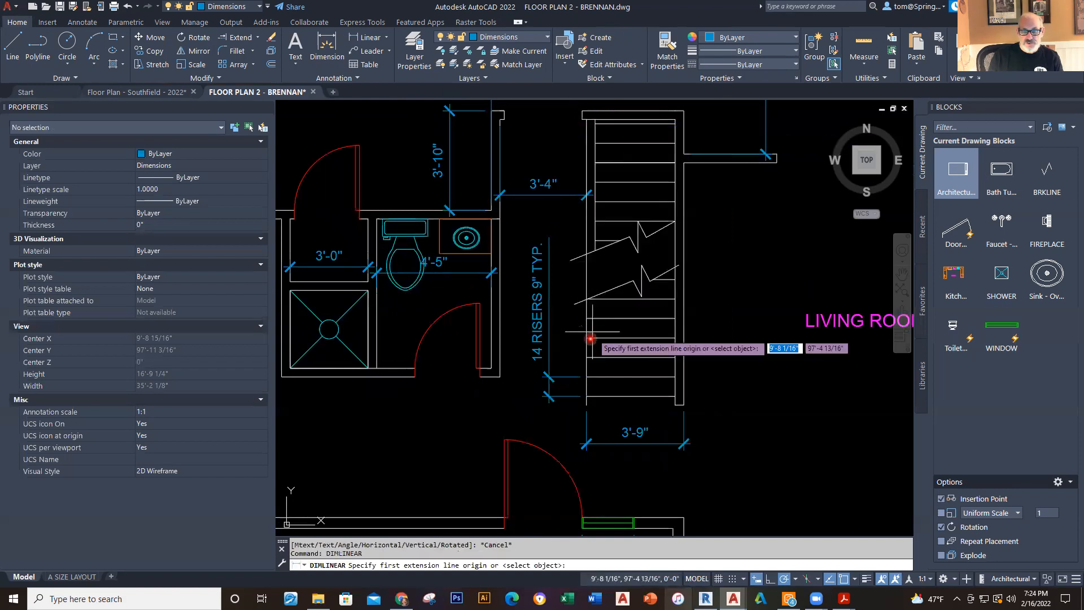
click(586, 384)
scroll(593, 148, up, 4)
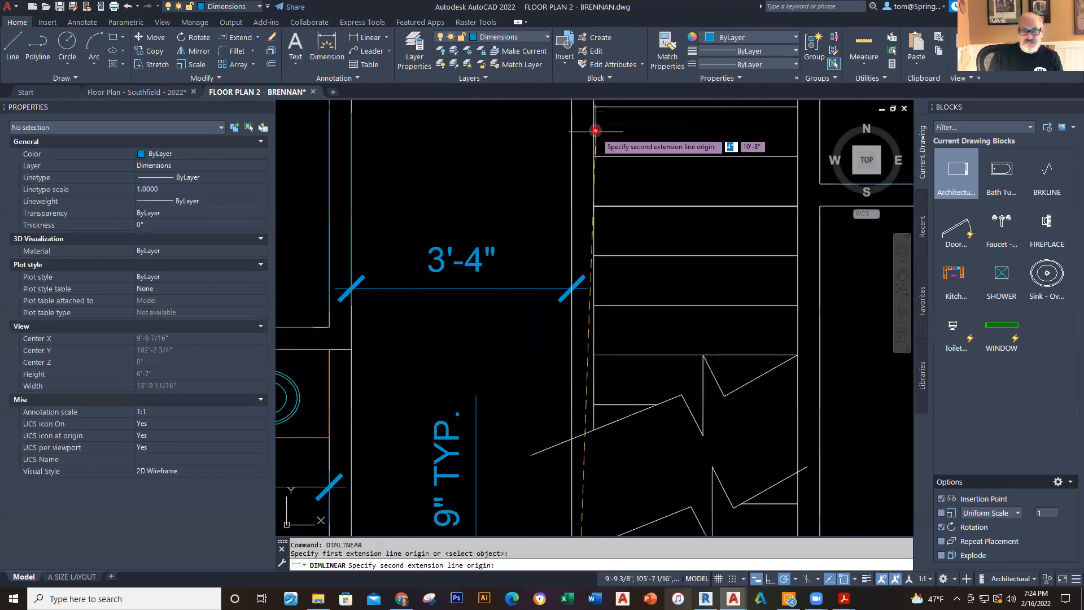
scroll(597, 140, down, 2)
middle_drag(597, 140, 592, 192)
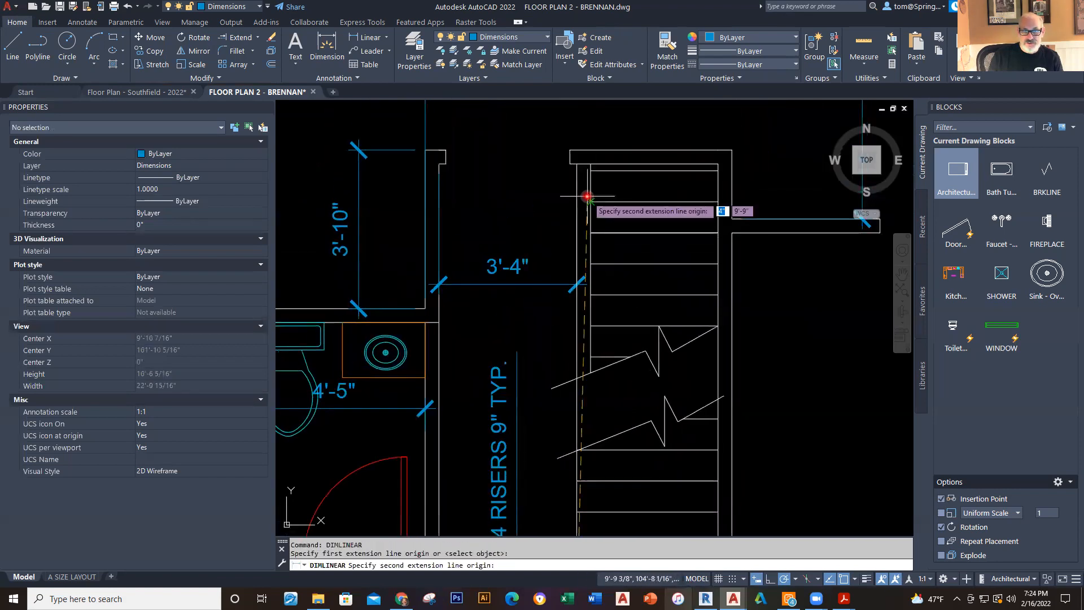
click(579, 165)
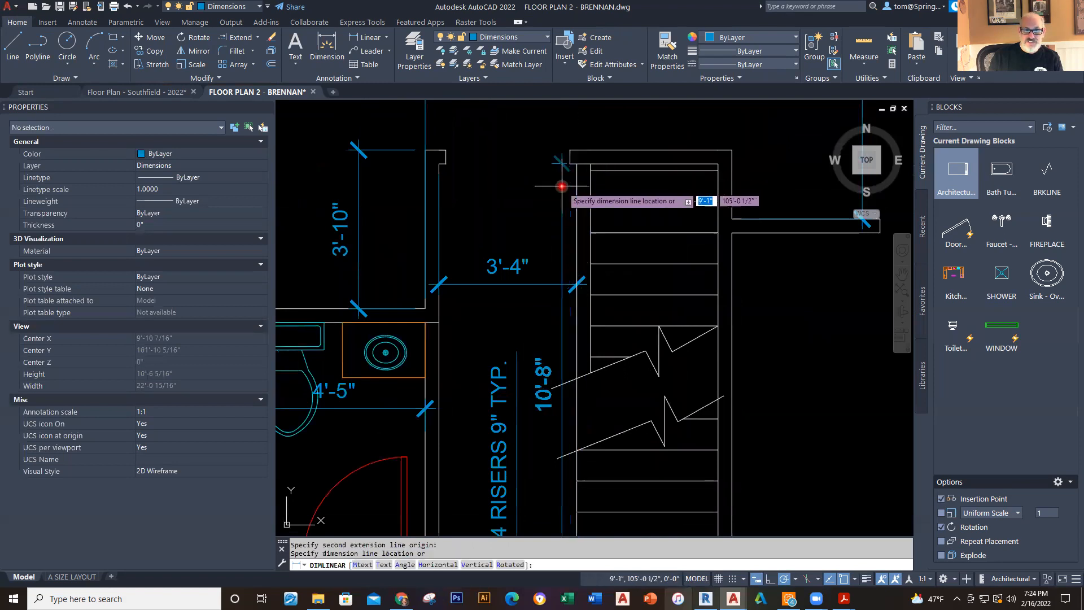
click(560, 178)
key(Escape)
scroll(613, 229, down, 3)
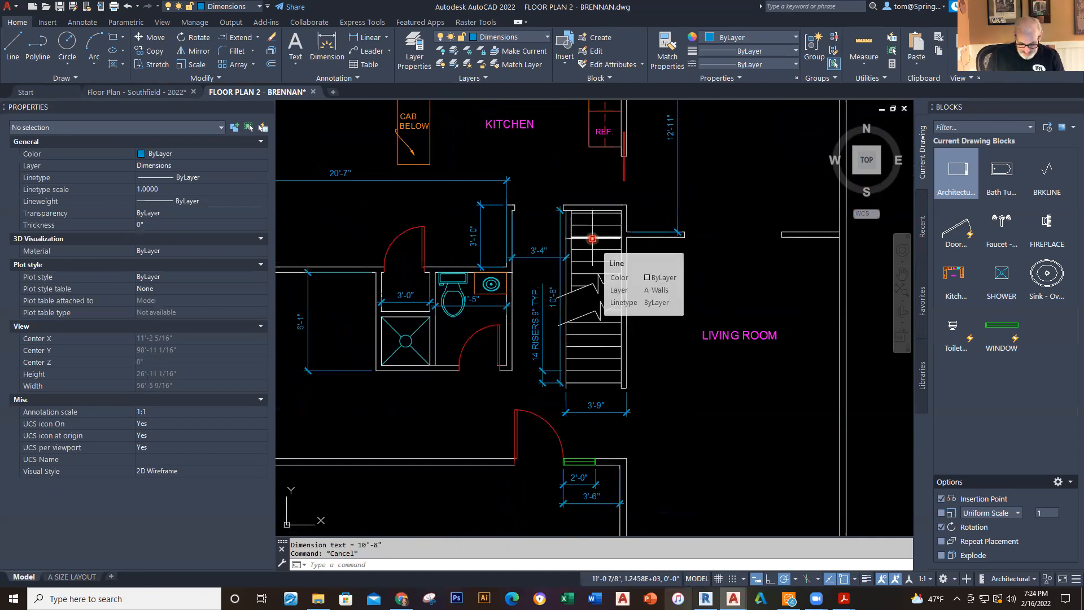
Step: Make A-Walls the current layer for editing the wall at the head of the staircase
scroll(610, 203, up, 3)
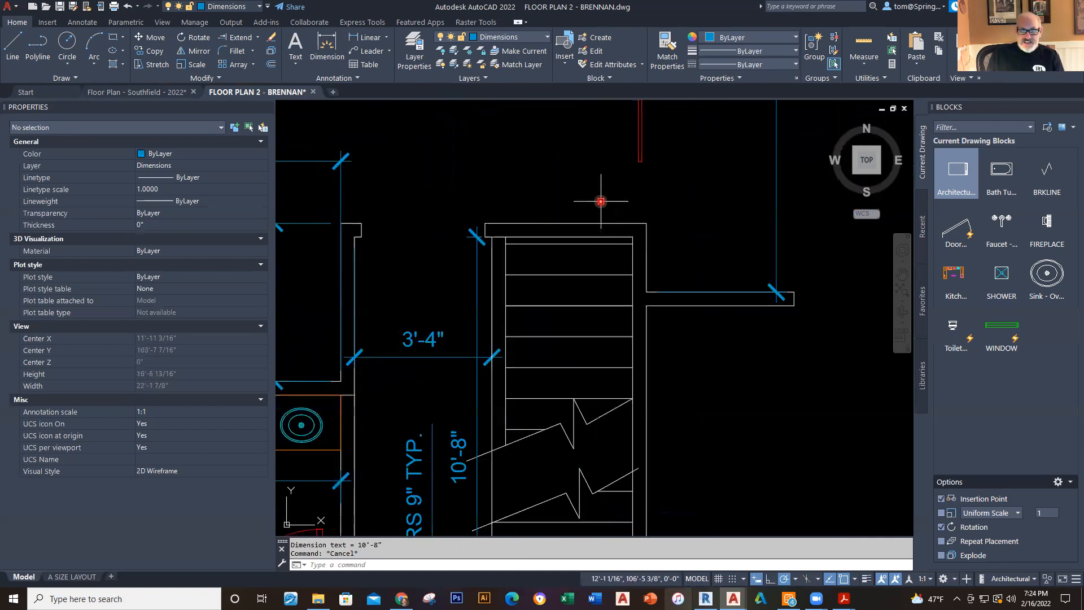
scroll(600, 193, up, 3)
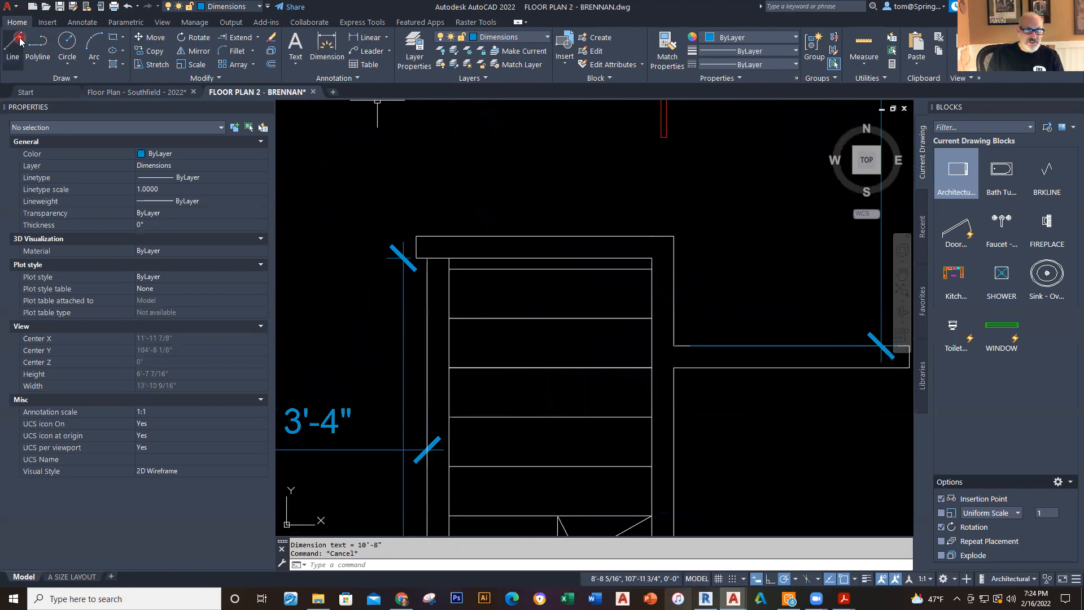
click(546, 38)
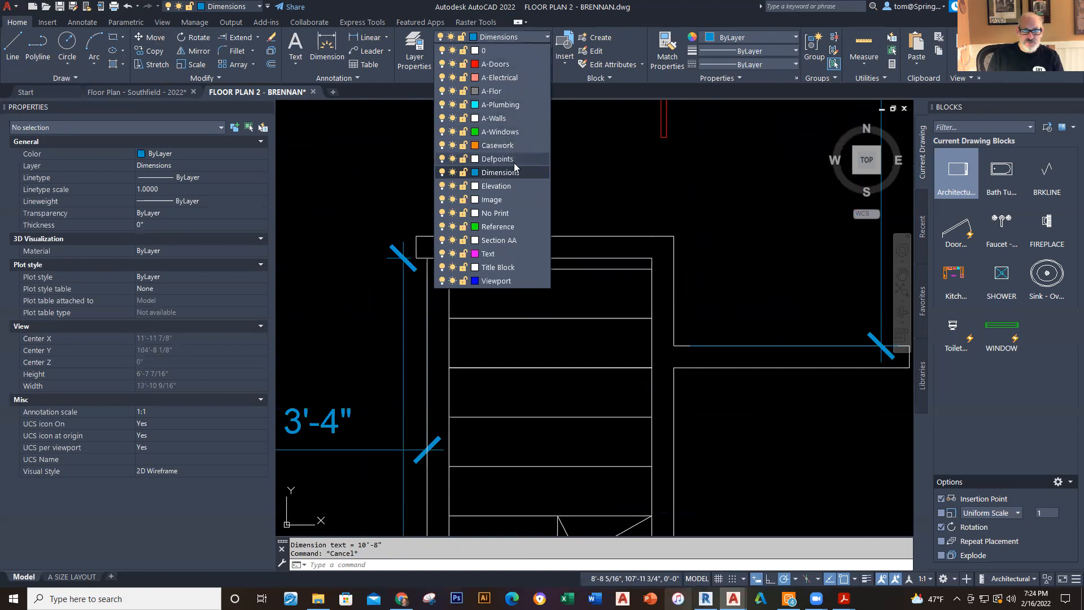
click(496, 118)
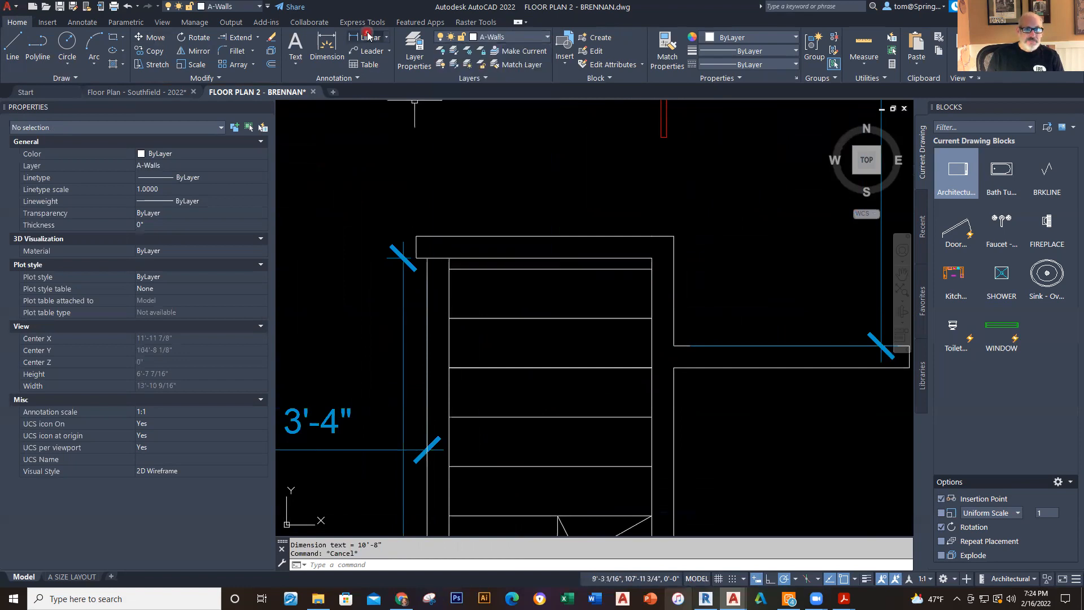
Step: Try to draw a line along and across the wall above the staircase near its outer corner, entering tracked distances of 2
click(368, 38)
click(16, 48)
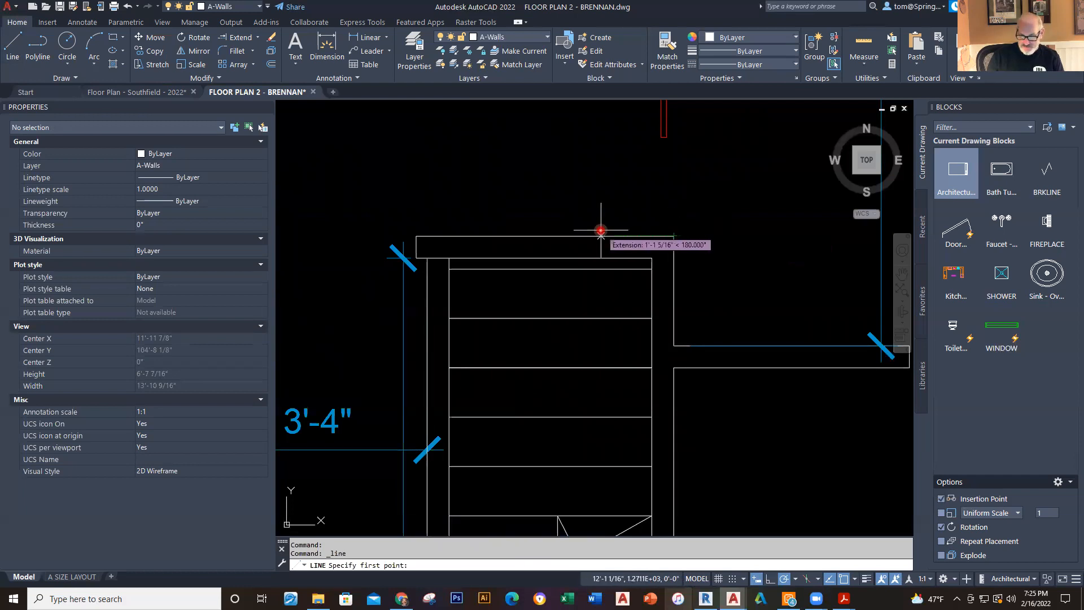
text(2)
key(Return)
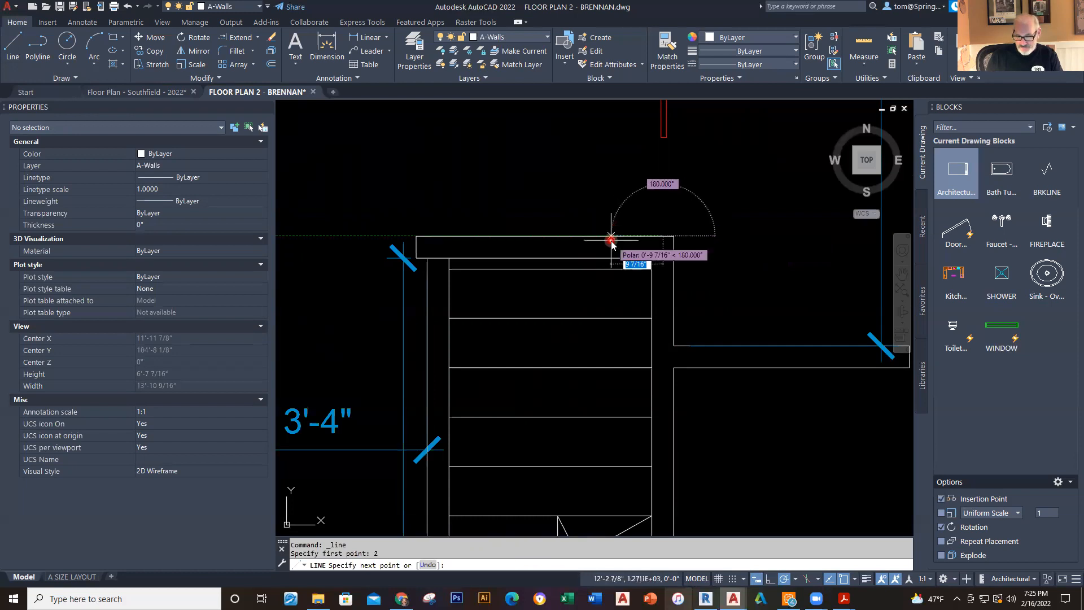
text(2)
key(Return)
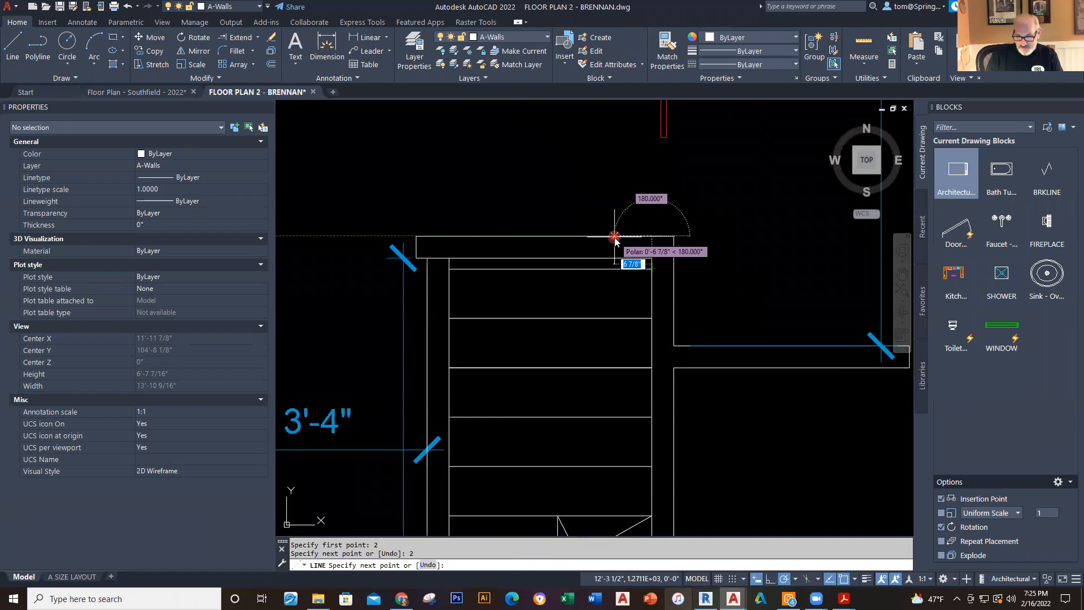
text(2)
key(Return)
key(Escape)
Step: Try starting another line along the wall at a tracked distance of 36, and erase the short line drawn across the wall
right_click(636, 185)
click(675, 194)
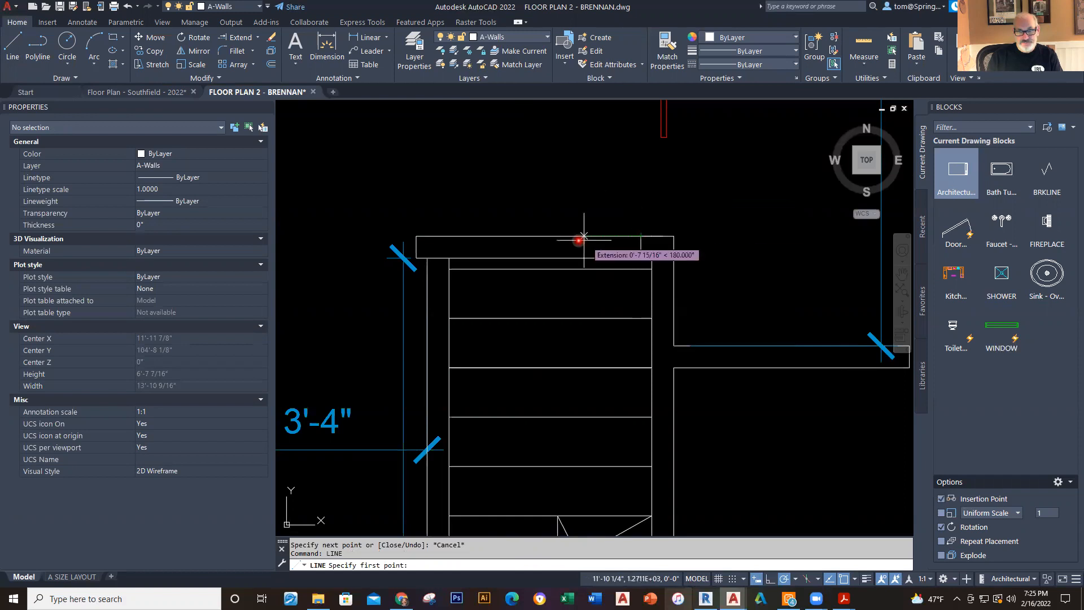
text(36)
key(Return)
key(Escape)
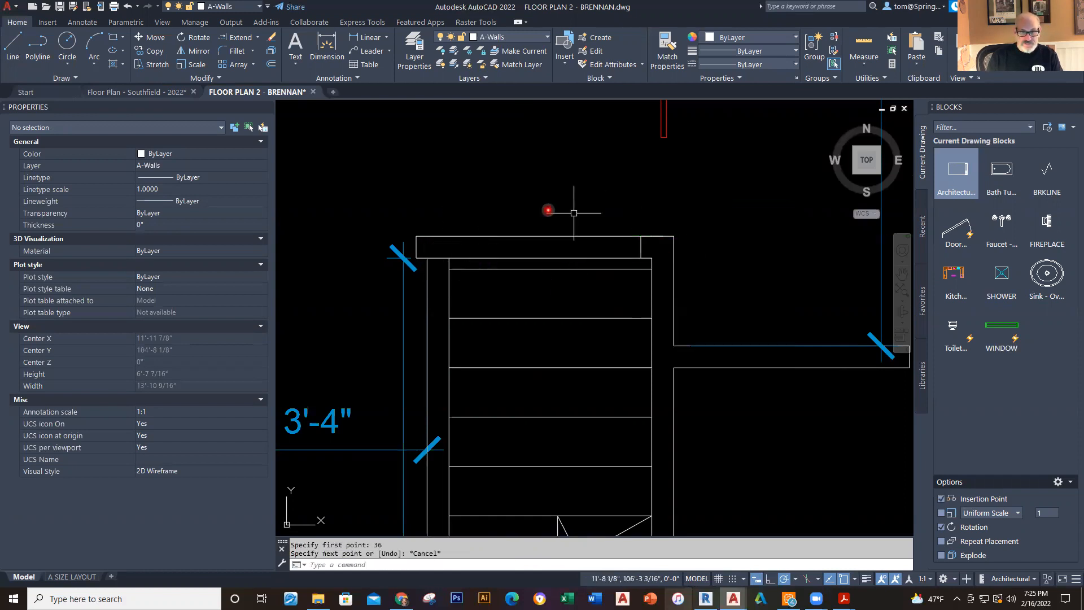
click(641, 246)
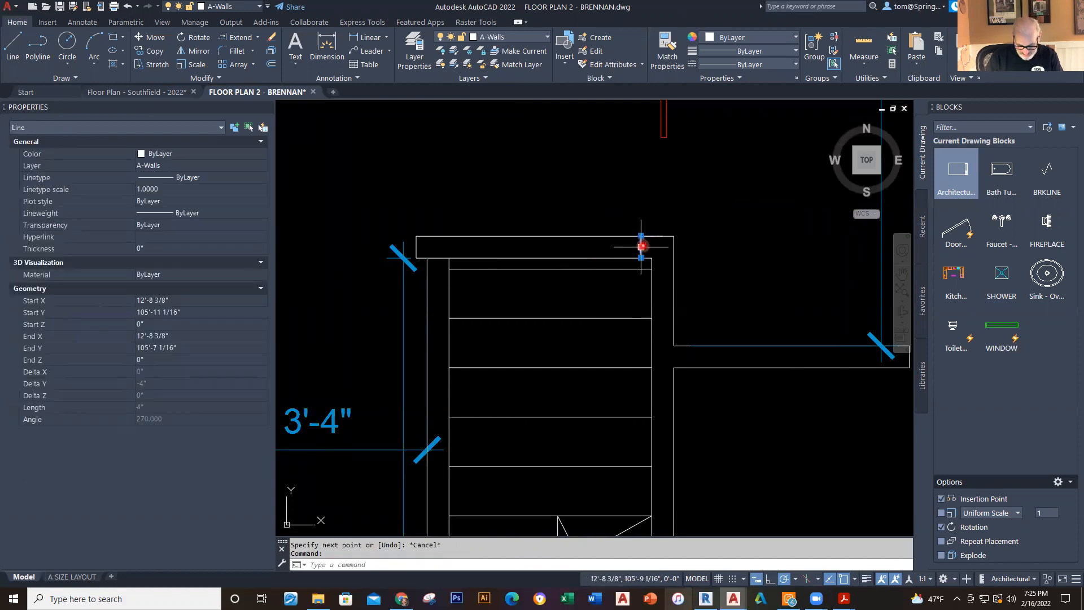
key(Delete)
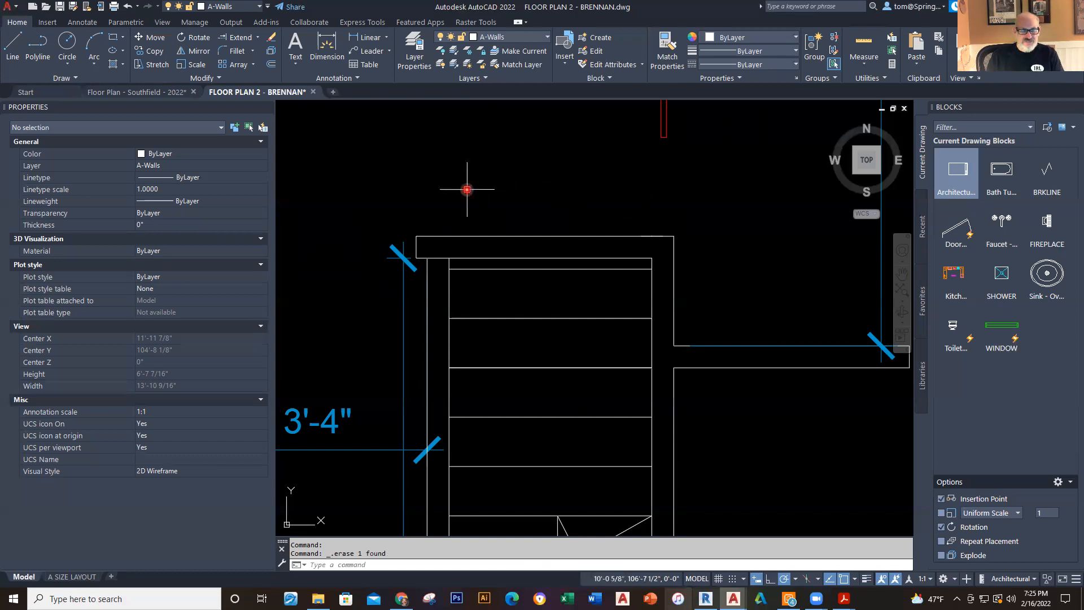
Step: Draw two short lines across the wall above the staircase, continuing the inner faces of both stair side walls
click(12, 46)
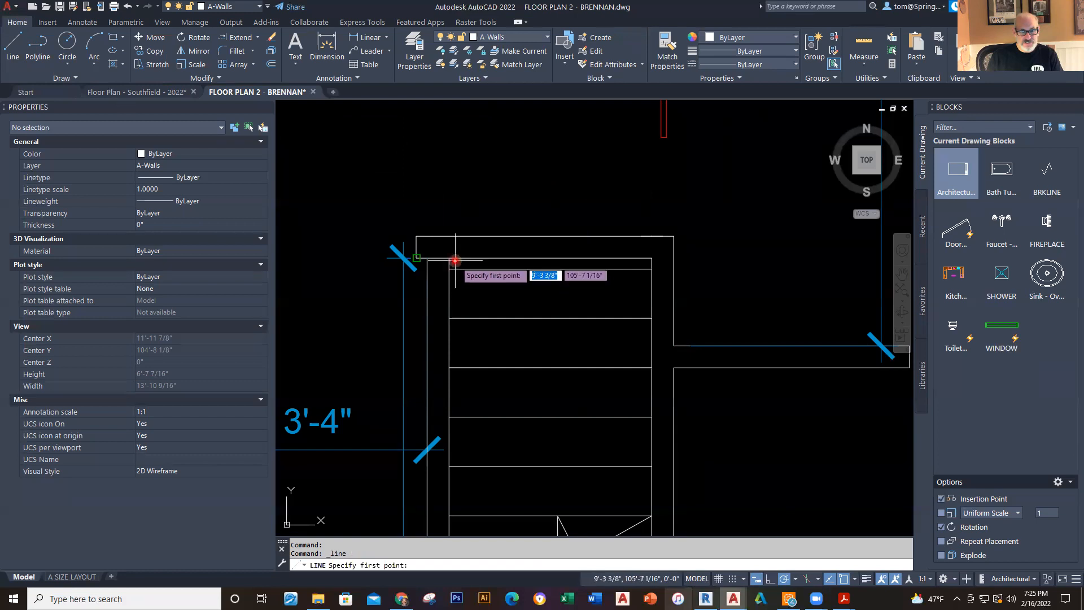
click(449, 259)
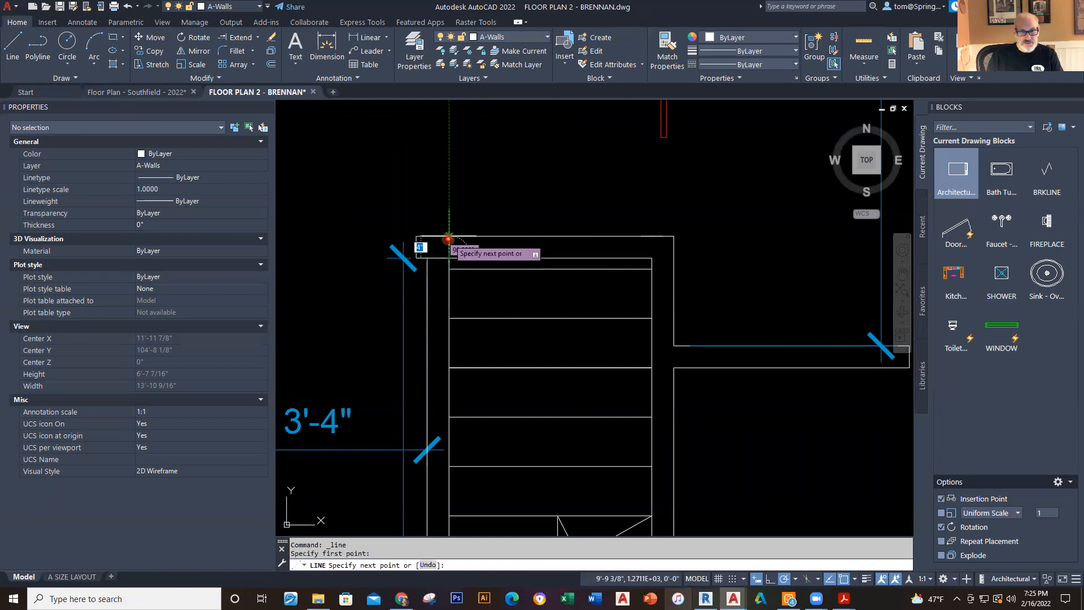
key(Escape)
right_click(542, 179)
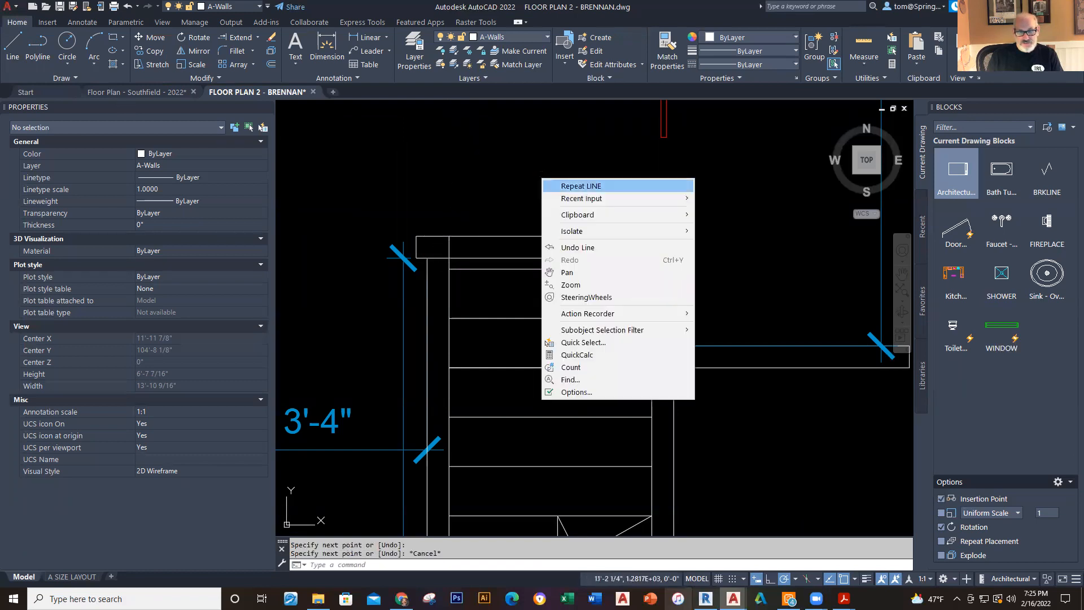
click(581, 185)
click(651, 258)
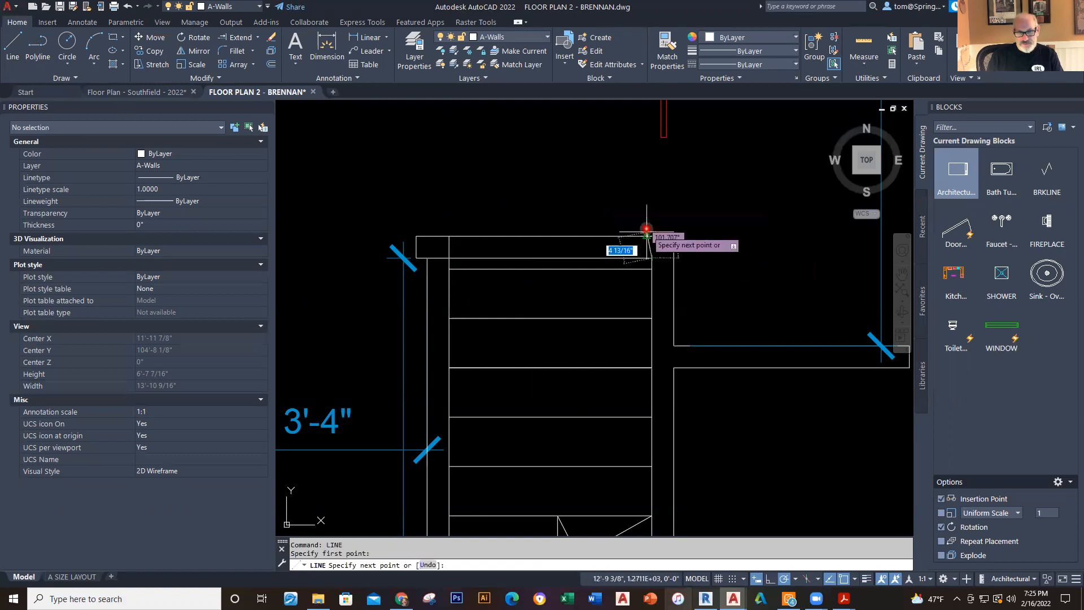
click(651, 236)
key(Escape)
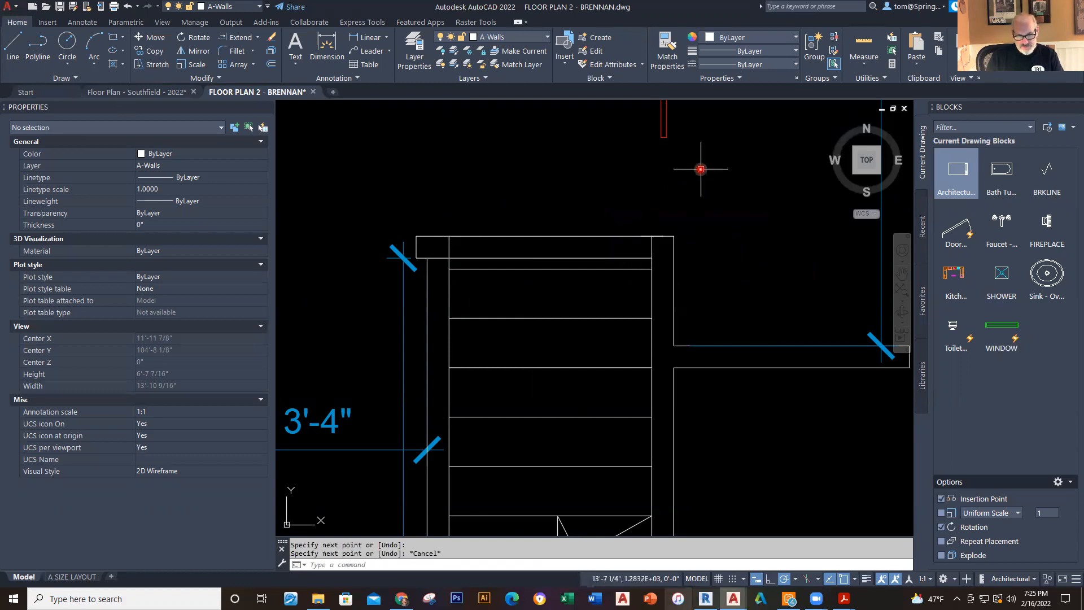
Step: Trim away the wall lines between the two short cross lines to open the head of the staircase
text(tr)
key(Return)
drag(572, 210, 559, 265)
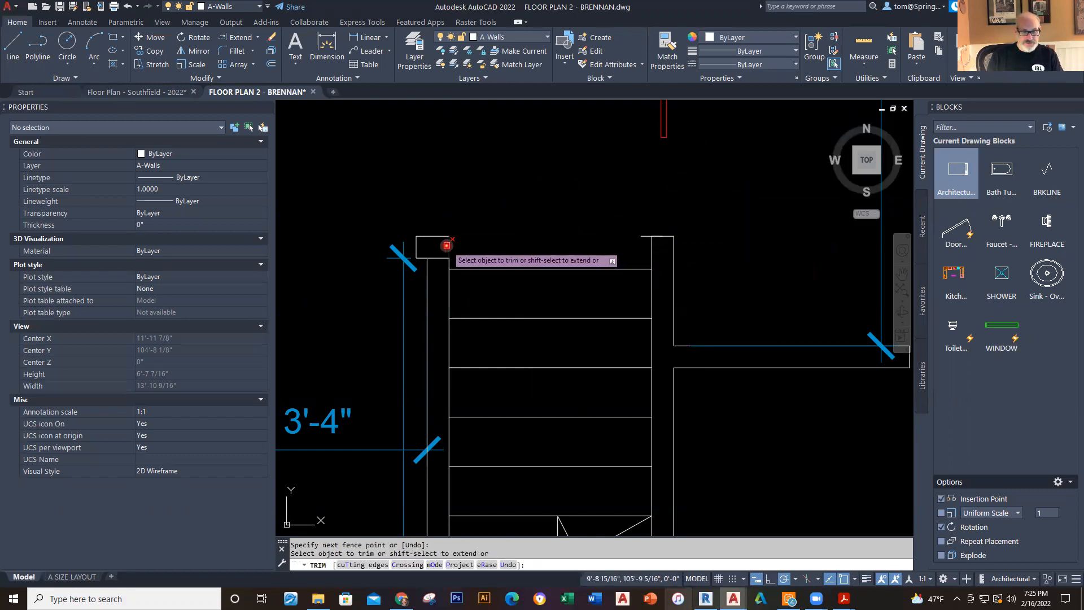
key(Escape)
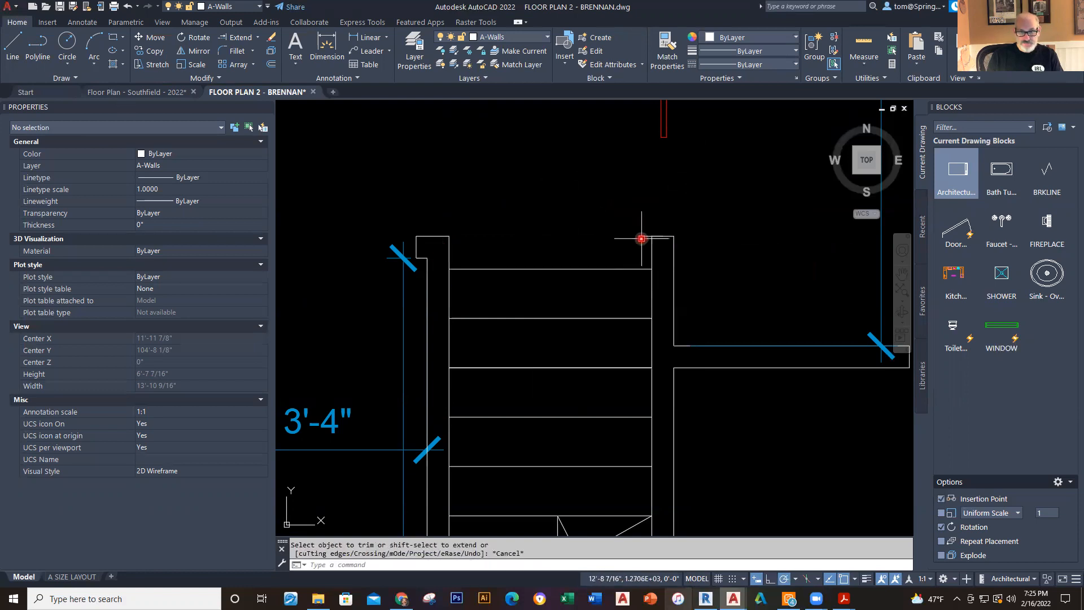
key(Escape)
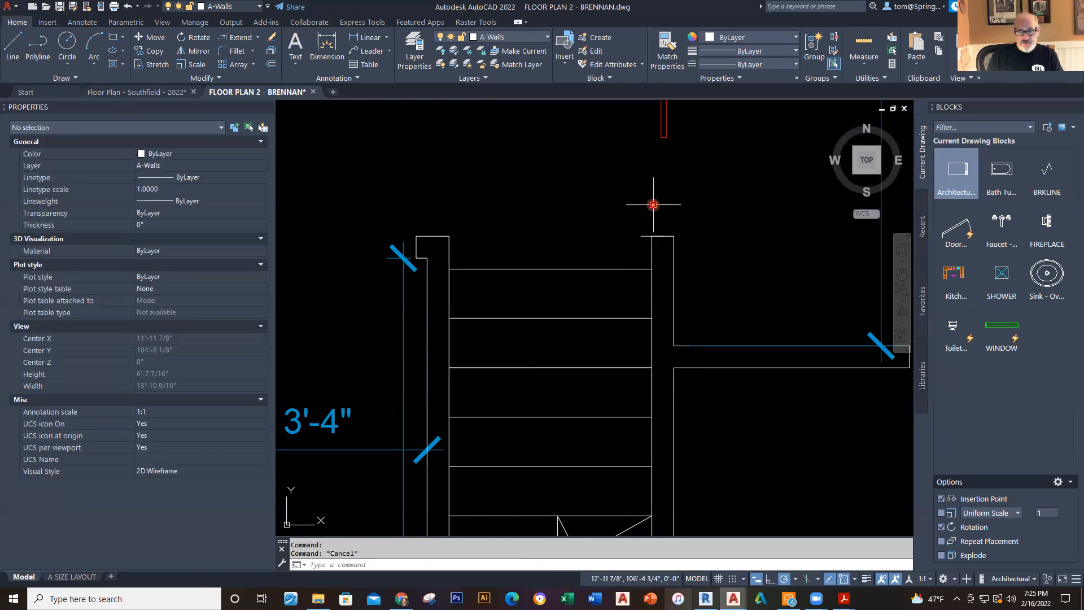
Step: Erase the leftover line segment overhanging the inner edge of the stair's right wall end
scroll(650, 226, up, 2)
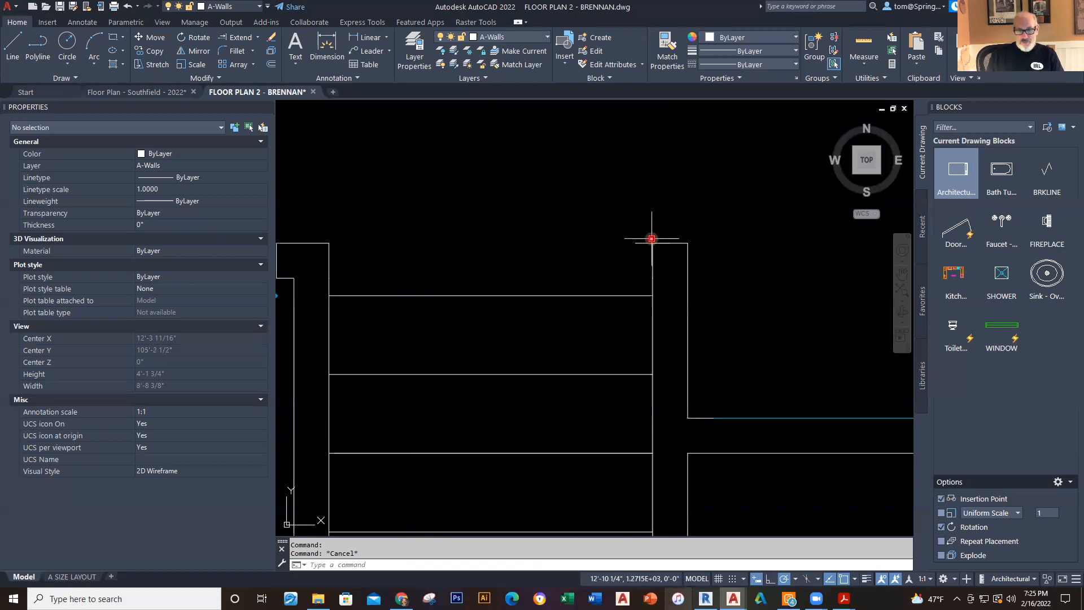
click(639, 239)
key(Delete)
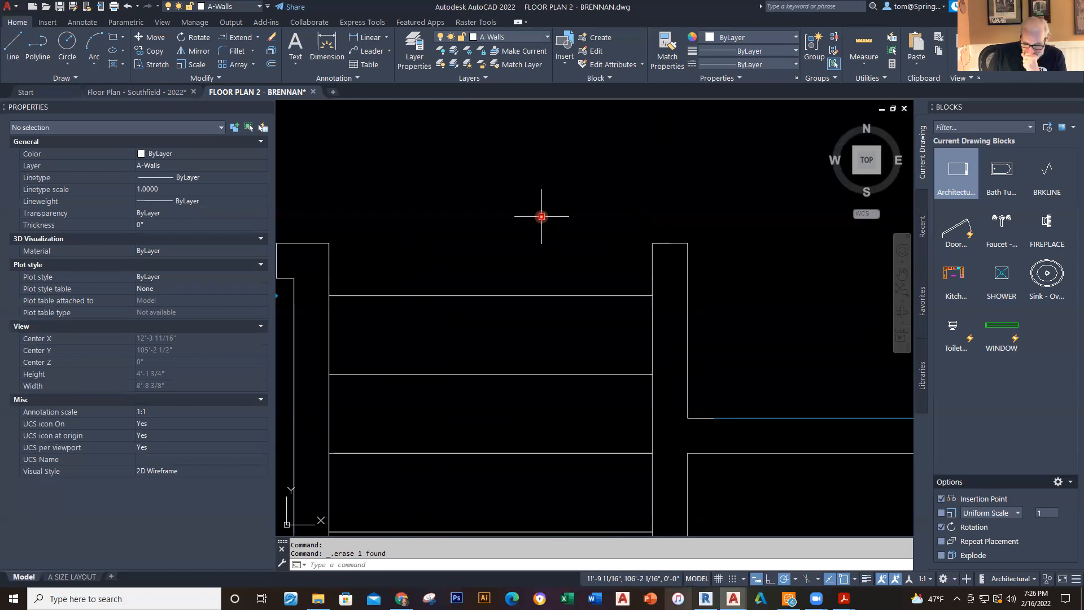
Step: Make Dimensions the current layer and check the opening width at the head of the staircase with a linear dimension
scroll(503, 208, down, 4)
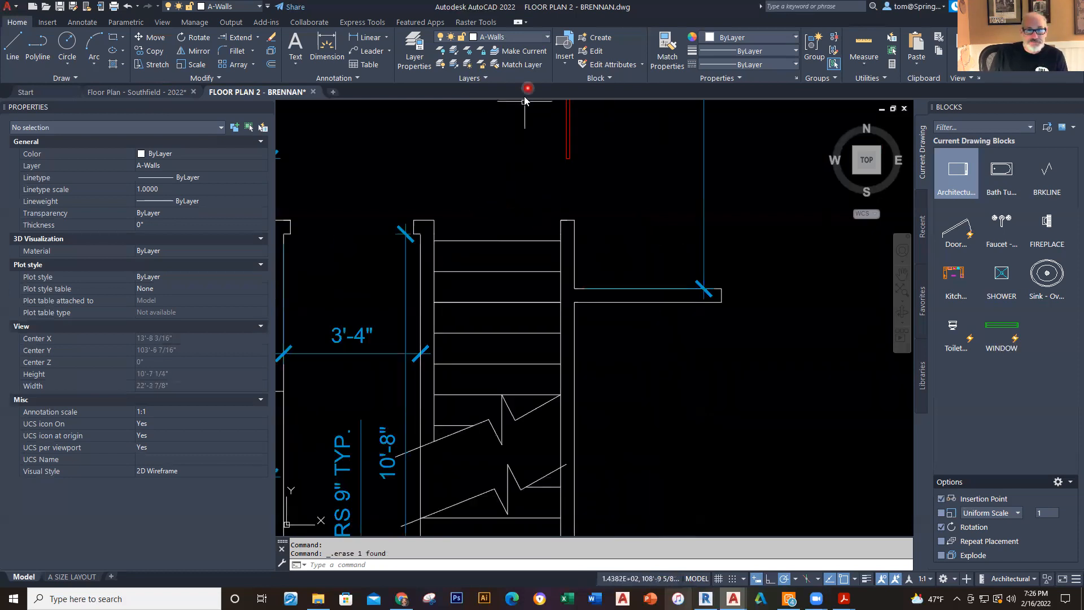
click(544, 40)
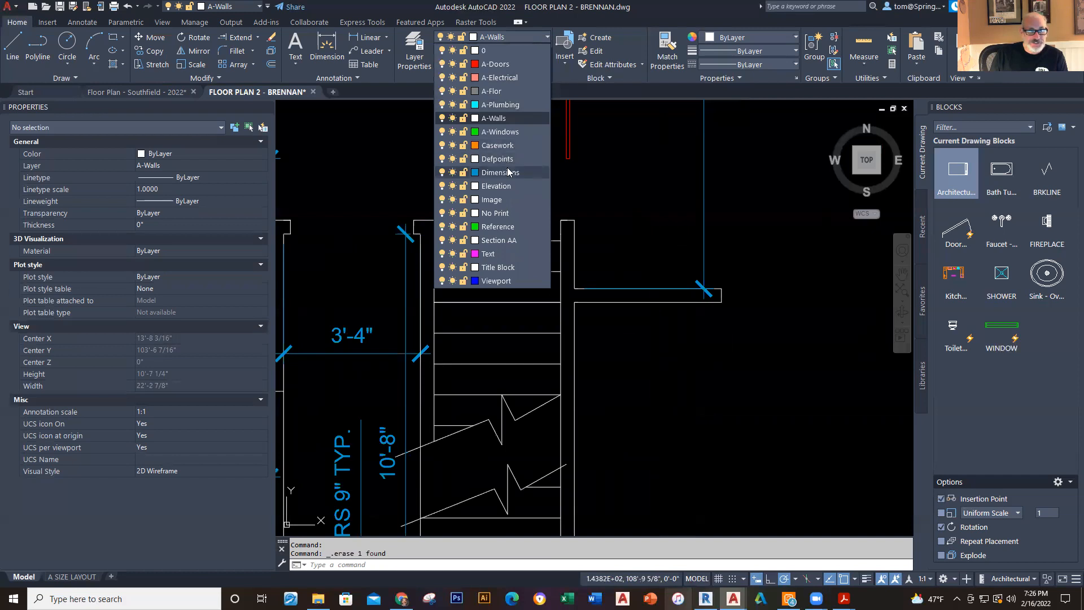
click(500, 173)
click(367, 40)
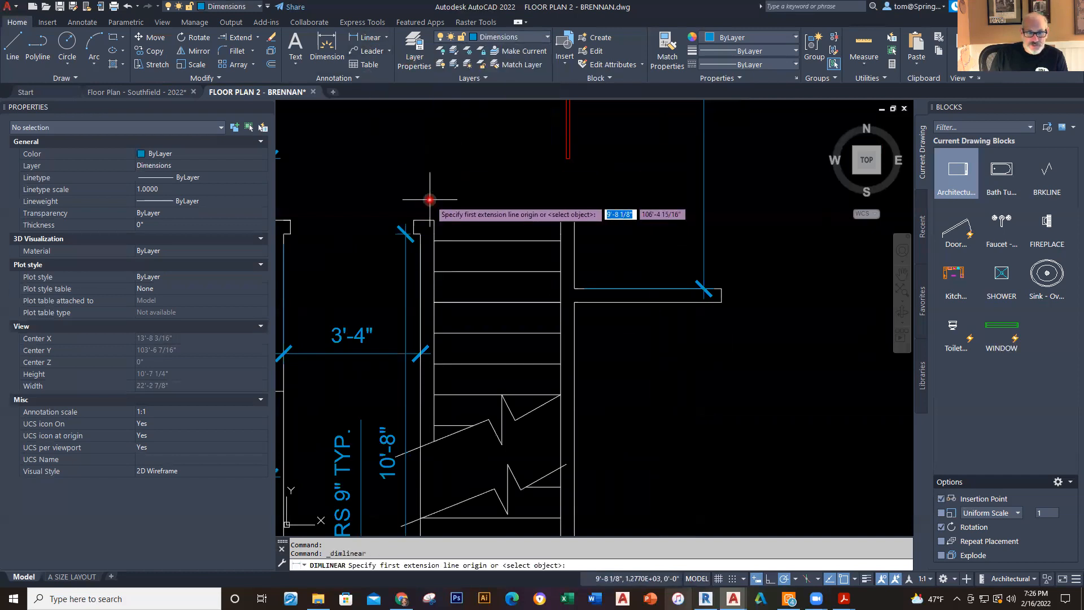
click(433, 219)
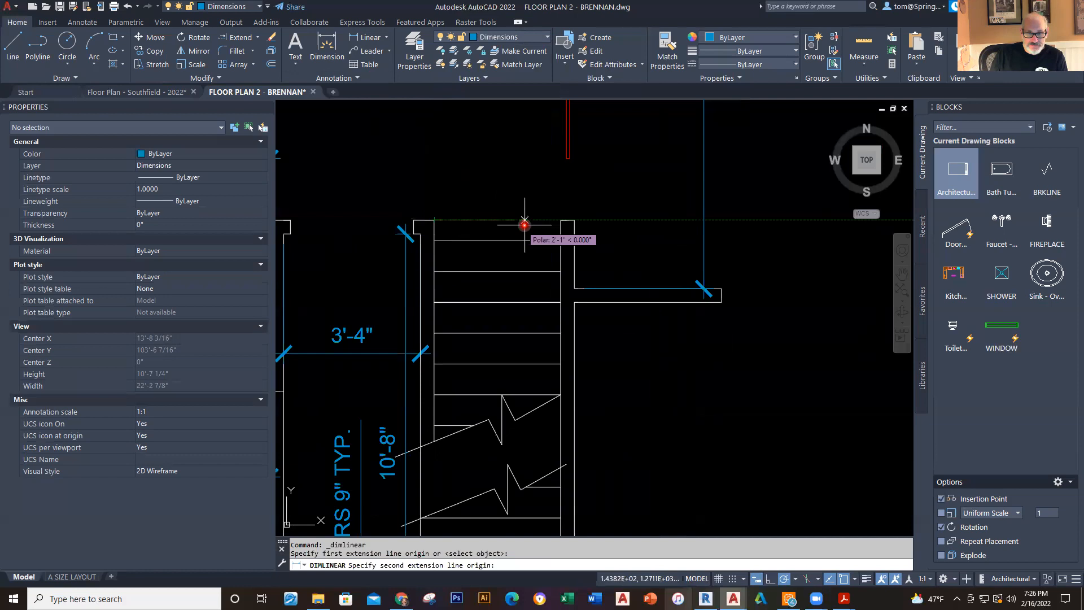
click(559, 220)
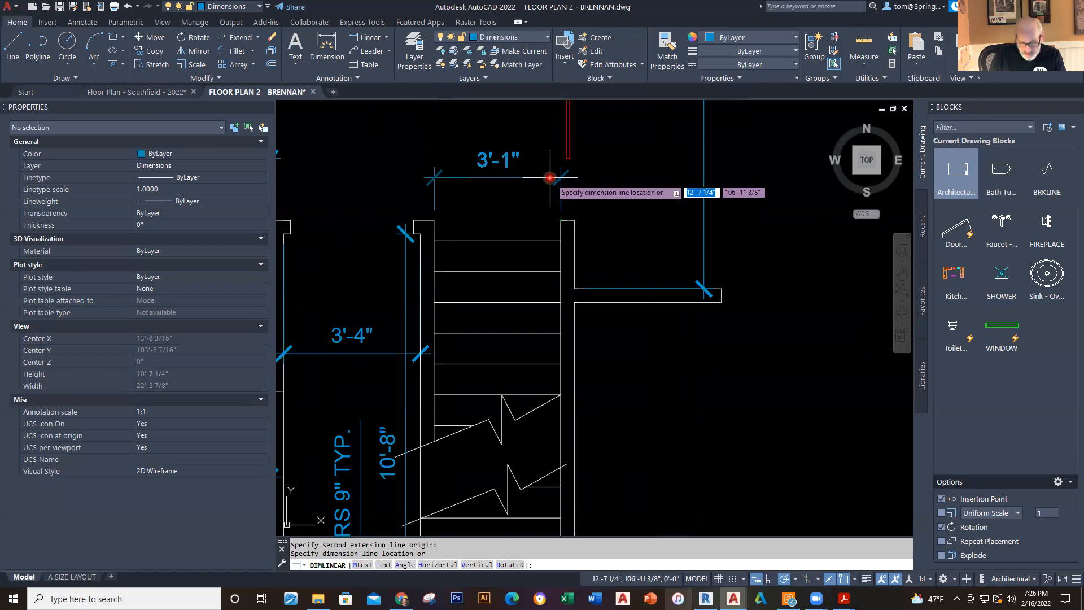
key(Escape)
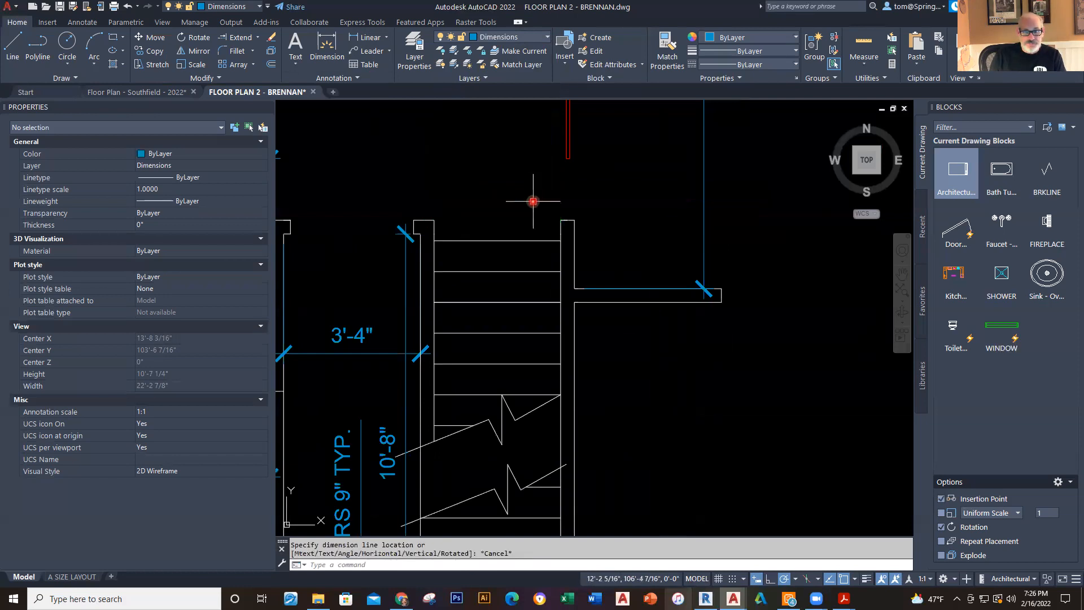
Step: Draw a 1" by 4" jamb return from the stair's left wall end corner into the opening, closing back on the wall face
scroll(528, 224, up, 5)
scroll(591, 213, down, 2)
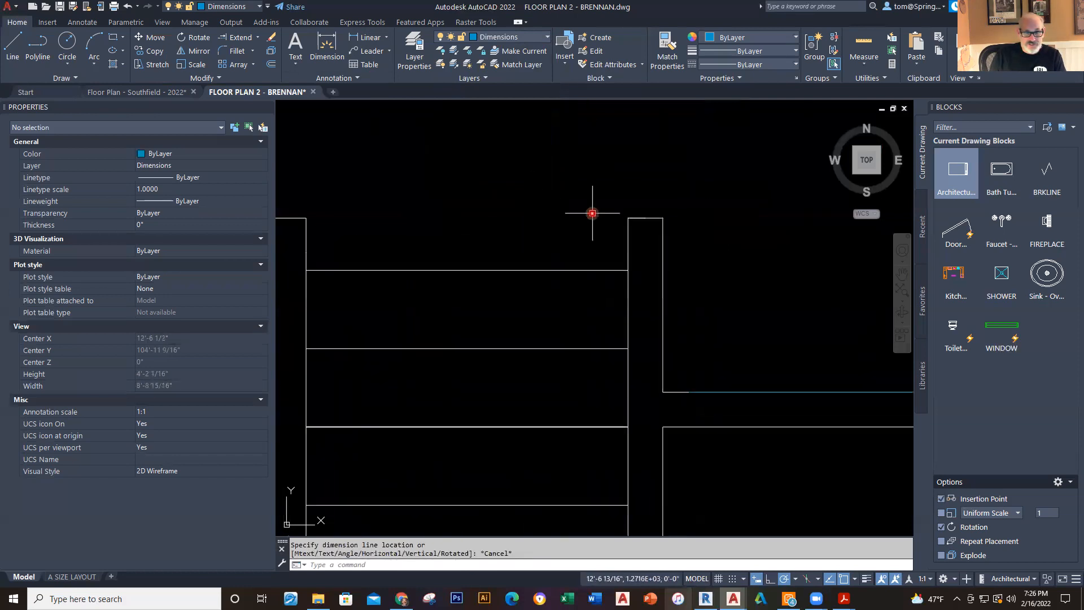
click(16, 41)
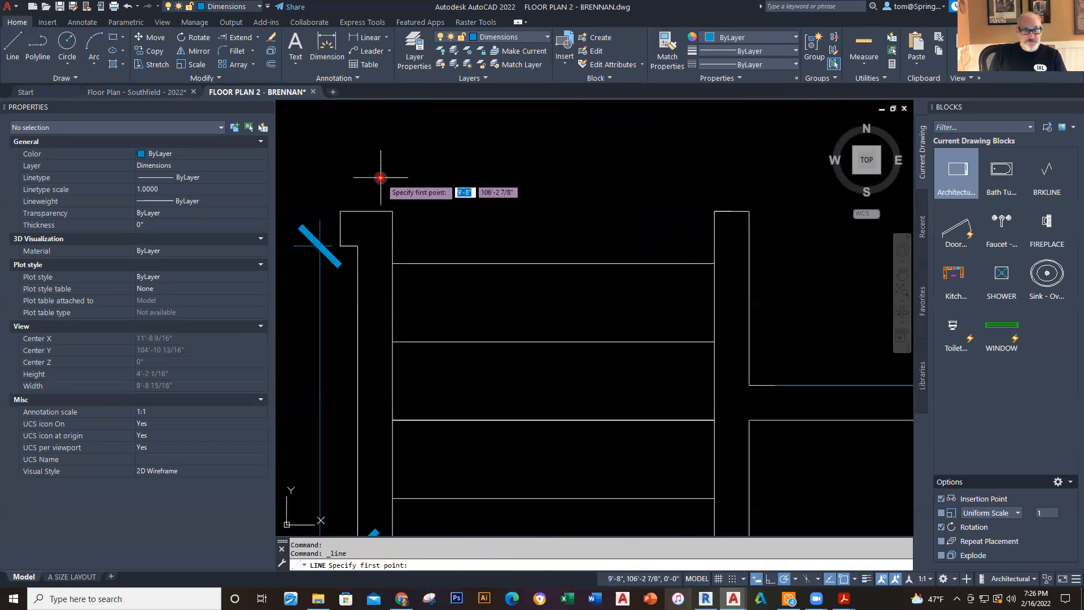
click(393, 211)
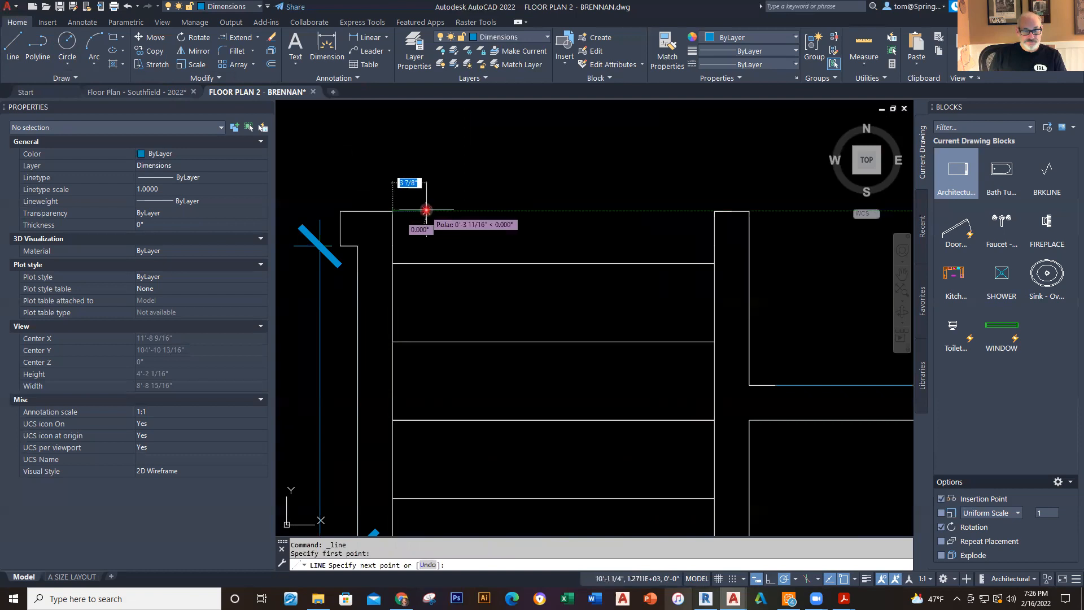
text(1)
key(Return)
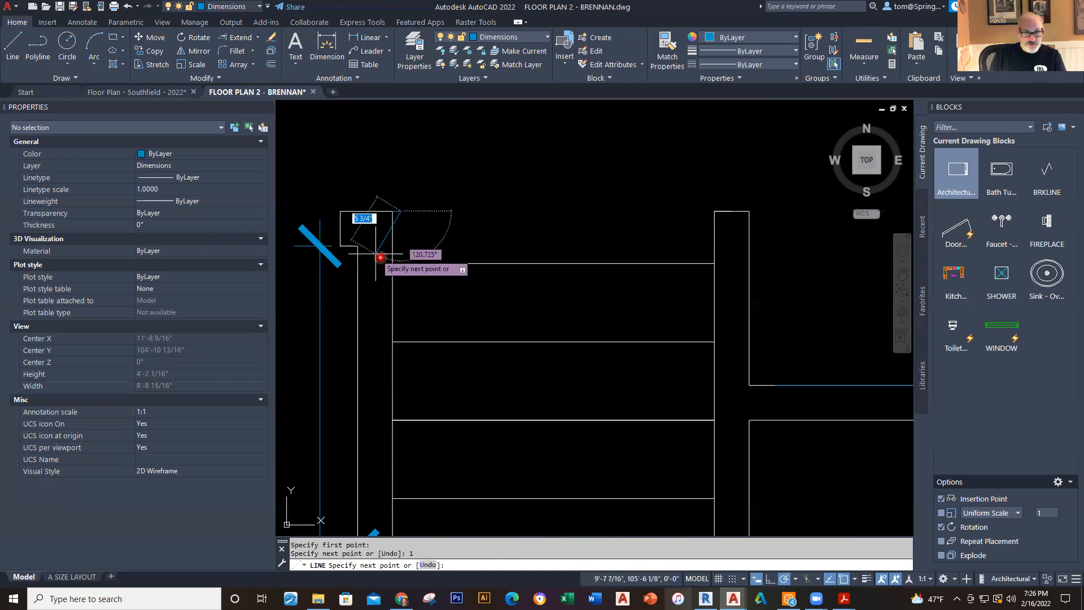
text(4)
key(Return)
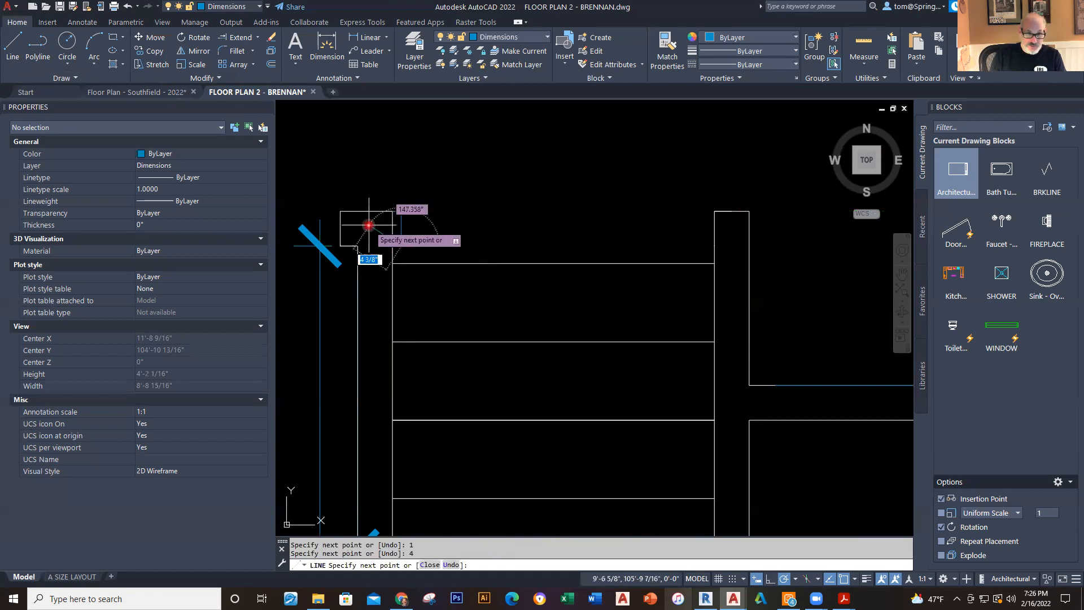
click(389, 242)
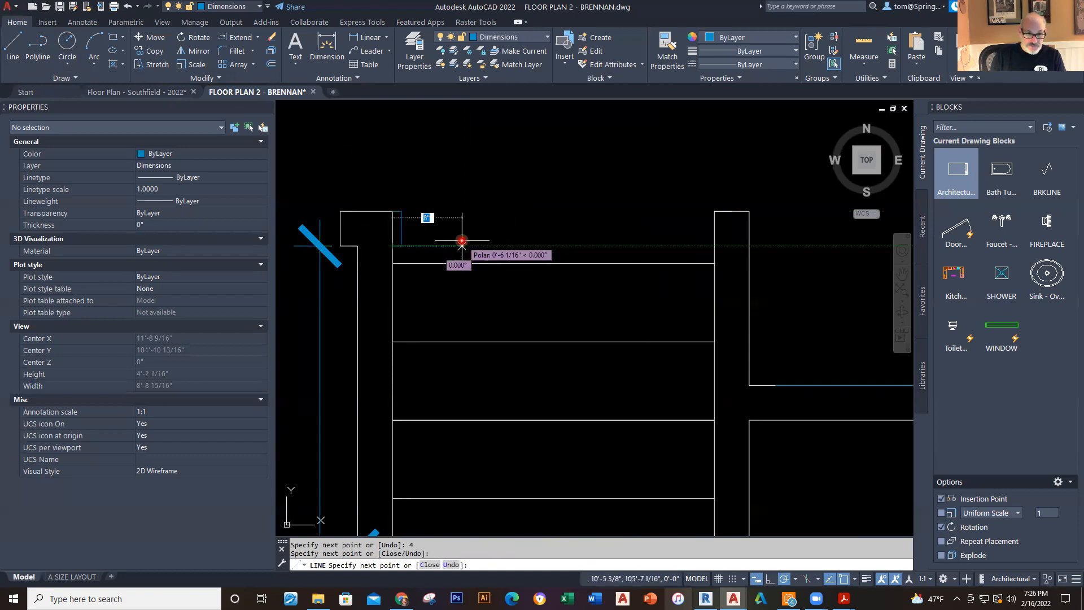
key(Escape)
Step: Put the new jamb return lines, including the short closing line, on the A-Walls layer
click(431, 199)
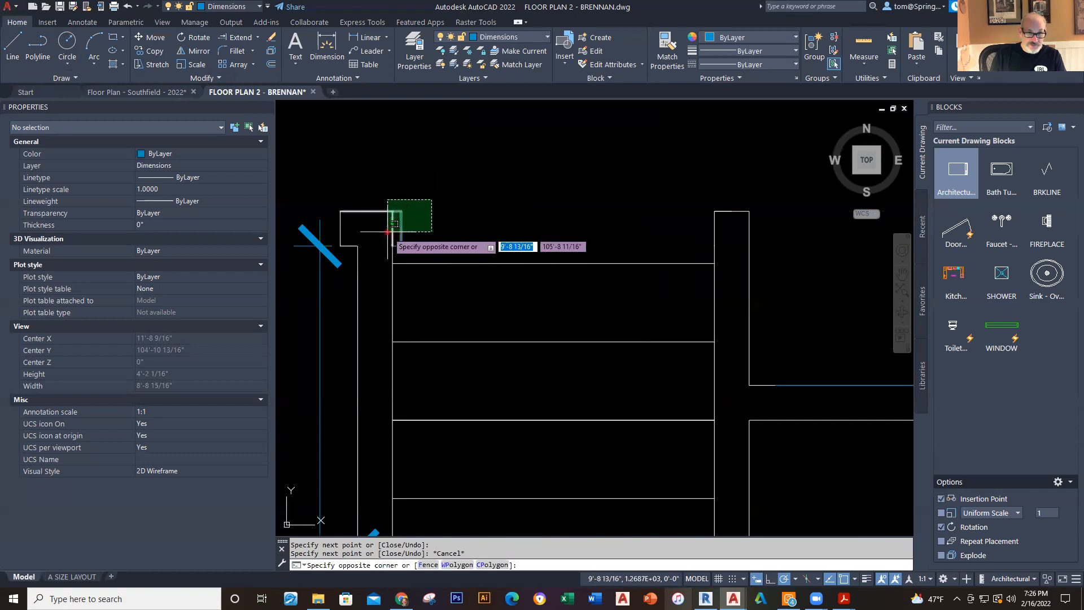
click(387, 231)
click(508, 36)
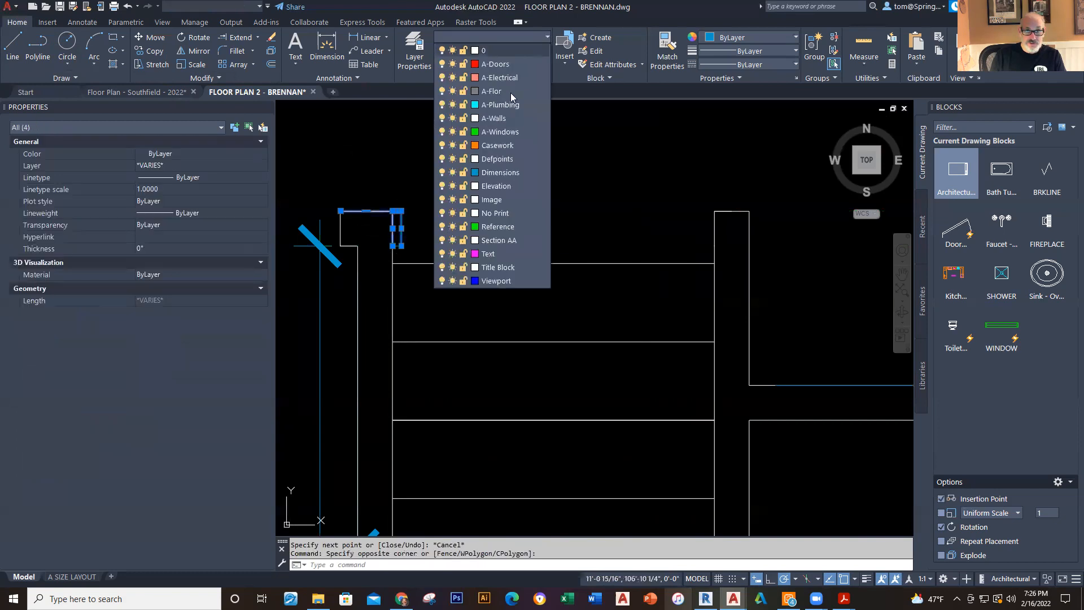
click(485, 172)
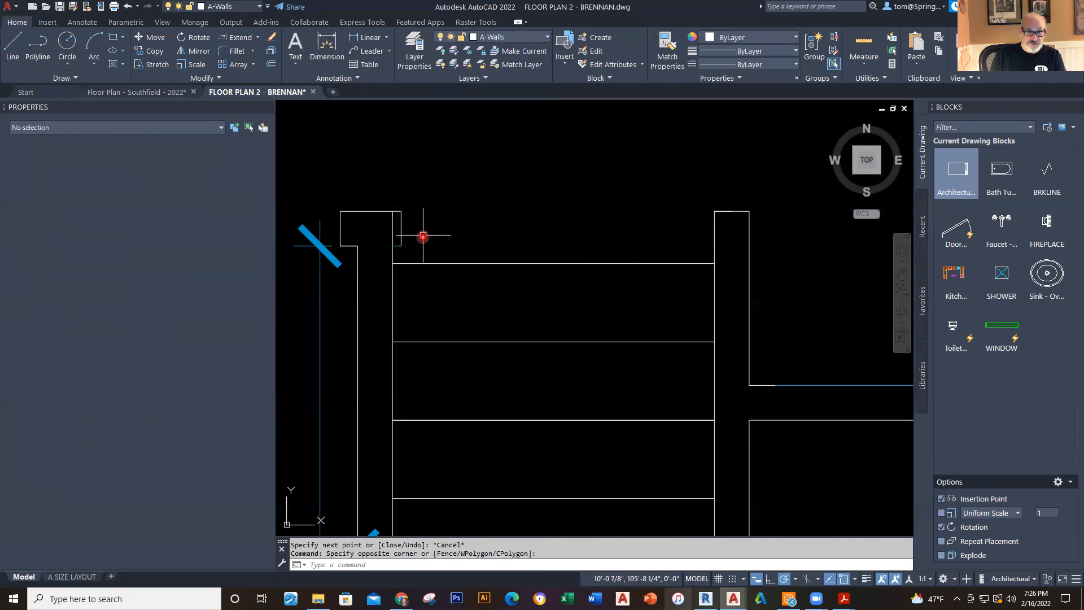
key(Escape)
scroll(417, 240, up, 3)
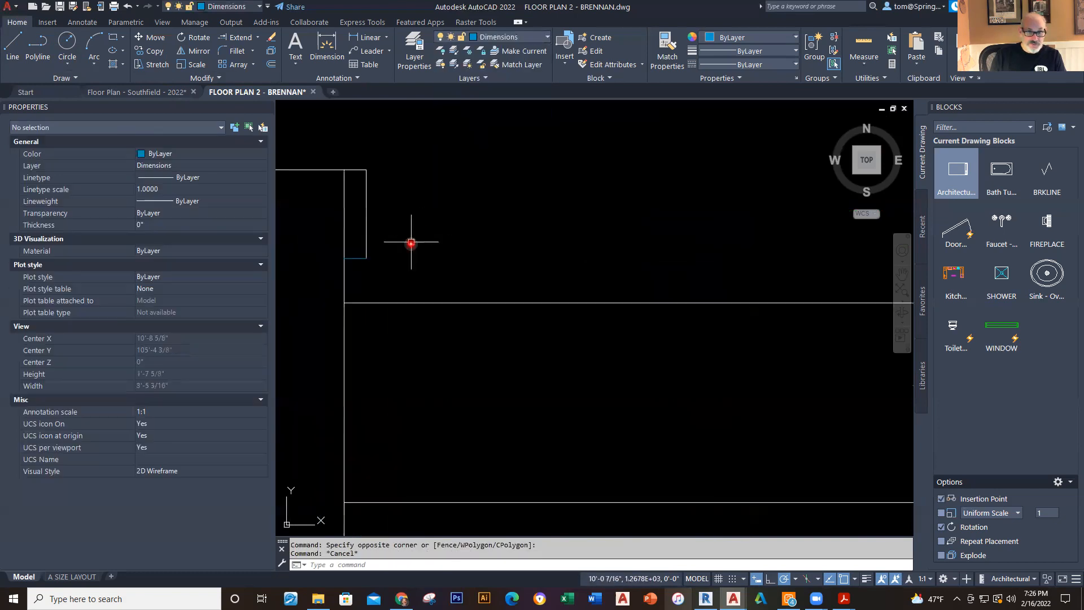
click(356, 258)
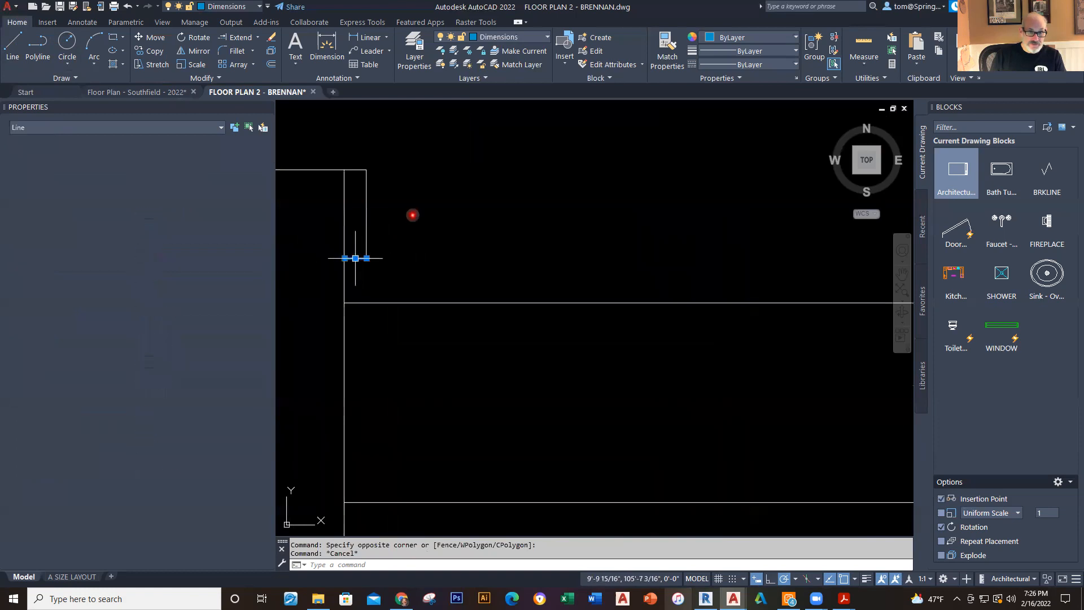
click(545, 39)
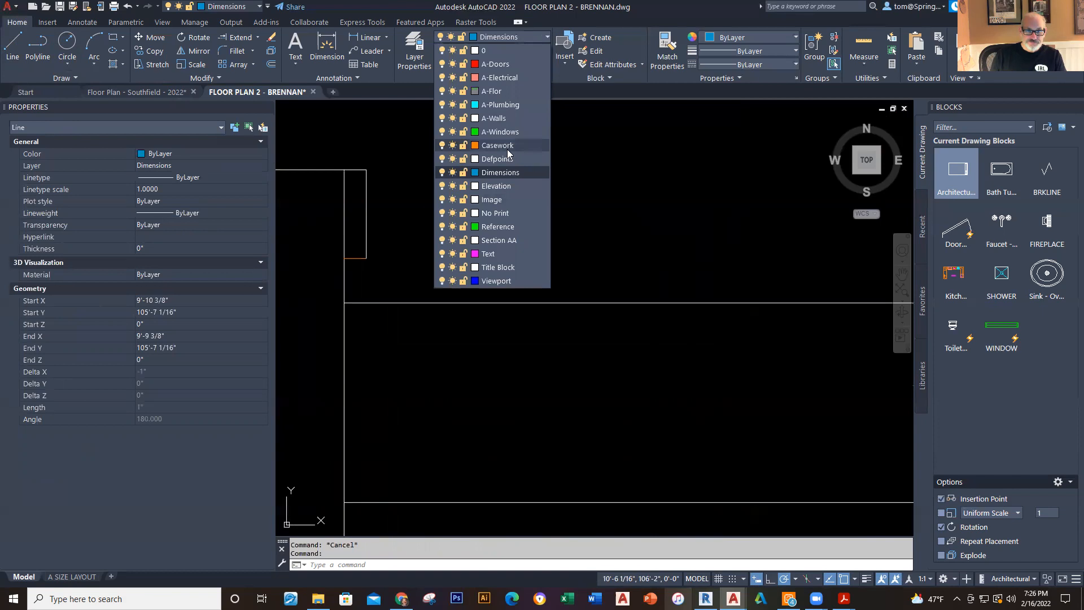
click(507, 120)
key(Escape)
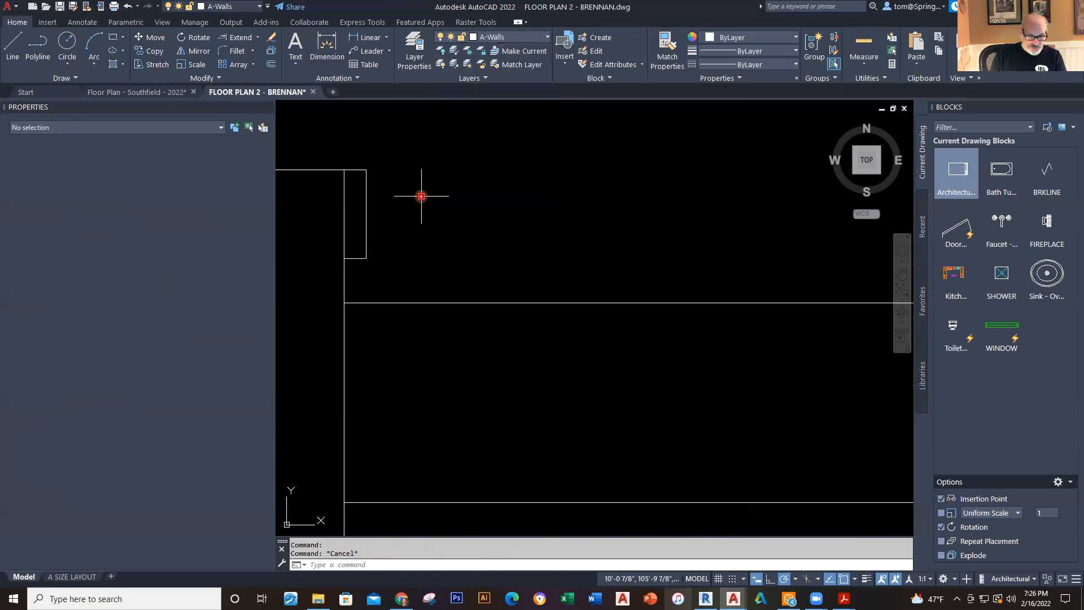
Step: Trim away the wall face line enclosed by the new jamb return
text(tr)
key(Return)
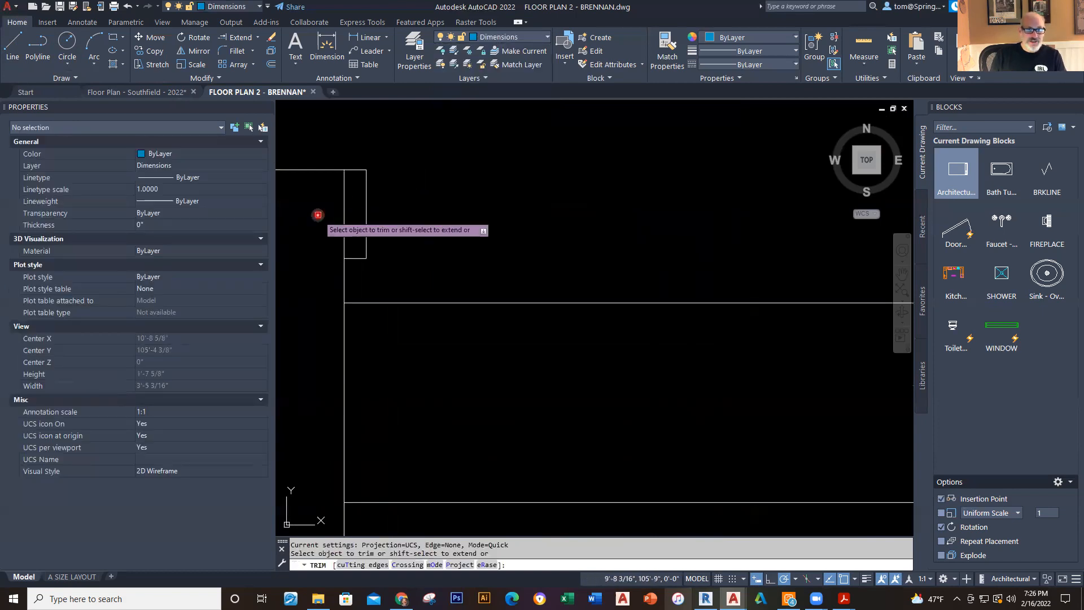
key(Escape)
Step: Make A-Doors the current layer and insert the Door block at the outer corner of the new jamb
scroll(458, 203, down, 5)
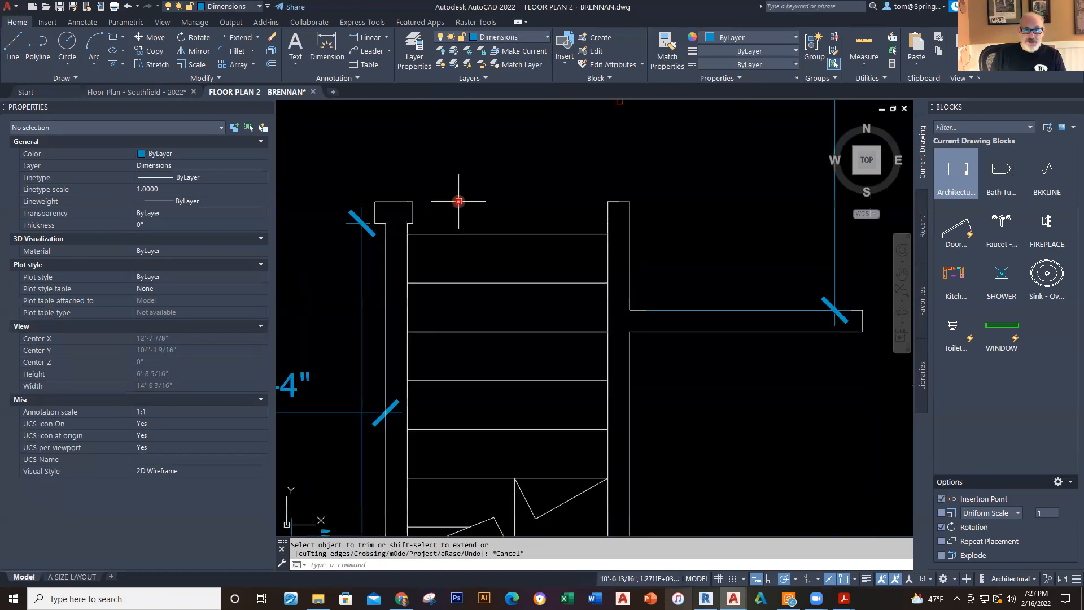
click(547, 38)
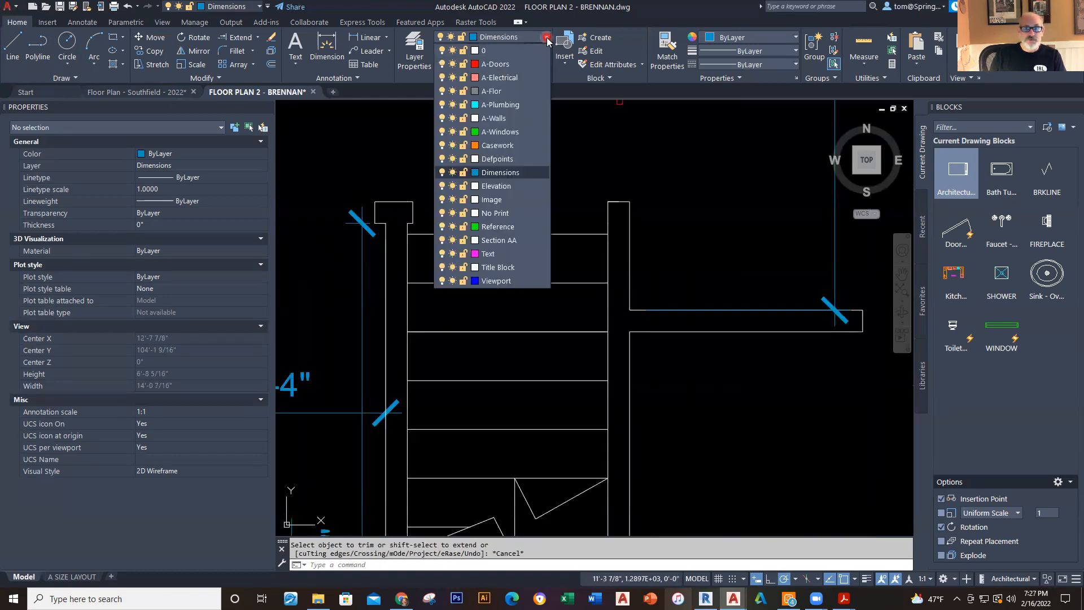
click(504, 64)
click(956, 226)
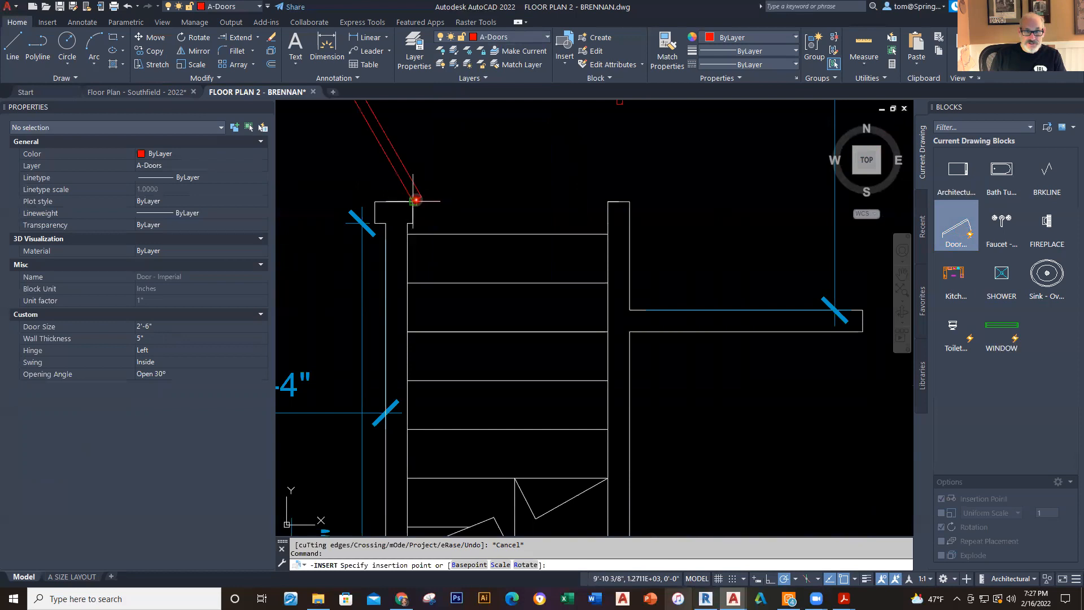
click(415, 199)
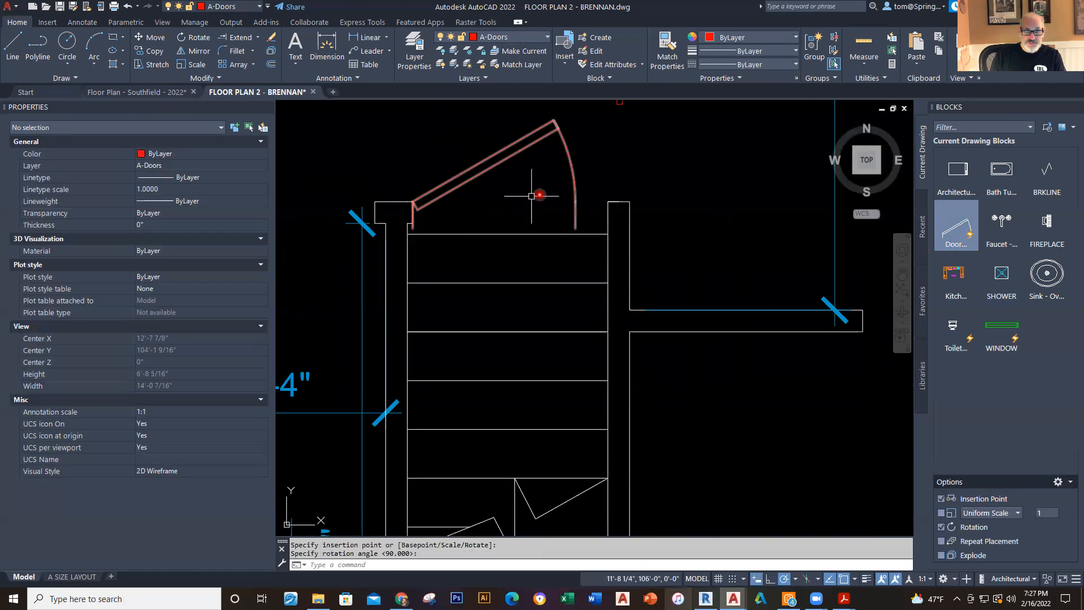
click(572, 192)
click(573, 194)
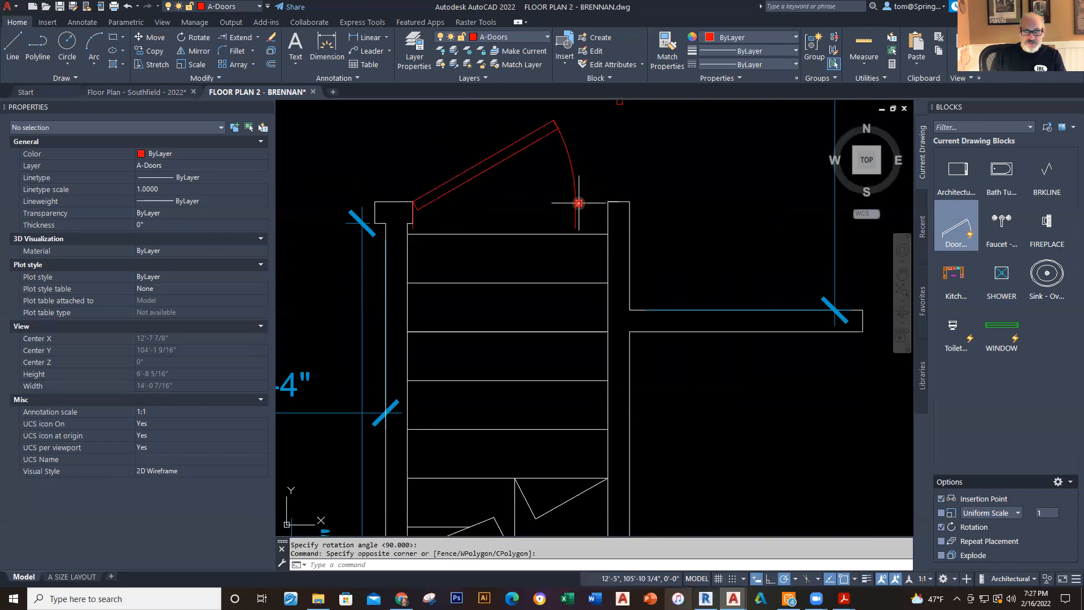
Step: Stretch the door to the opposite stair wall for a 3'-0" door size and set its opening angle to Open 90º
click(573, 201)
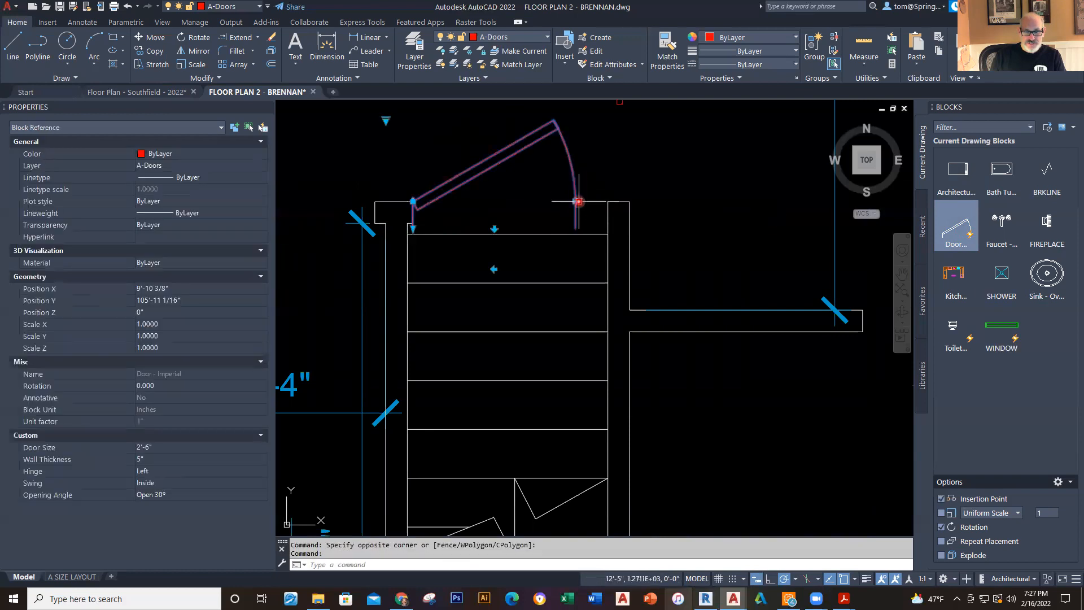
click(576, 202)
click(608, 201)
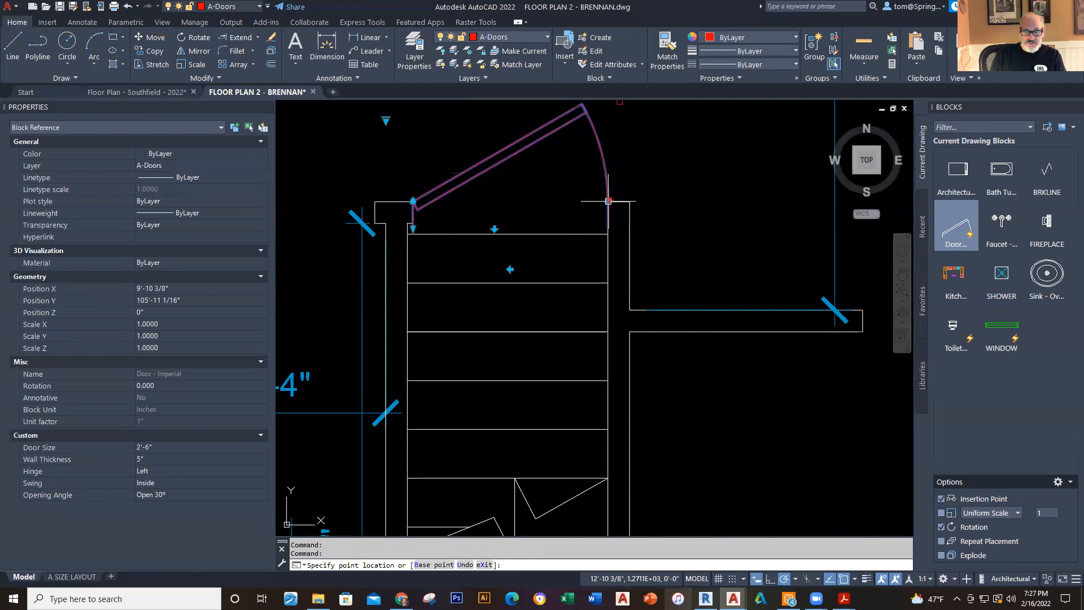
click(386, 123)
click(399, 167)
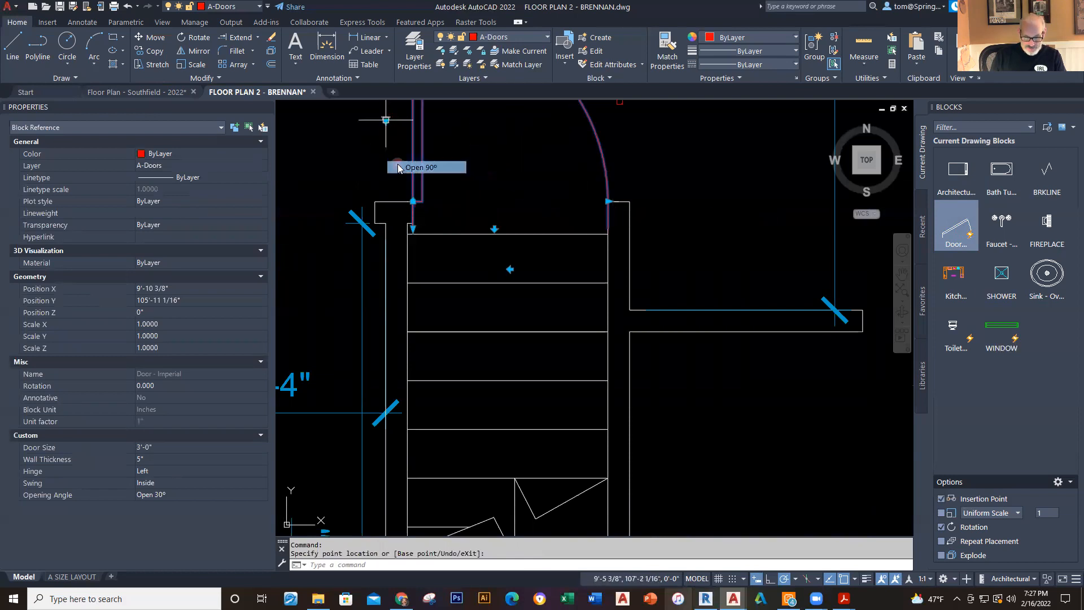
click(398, 167)
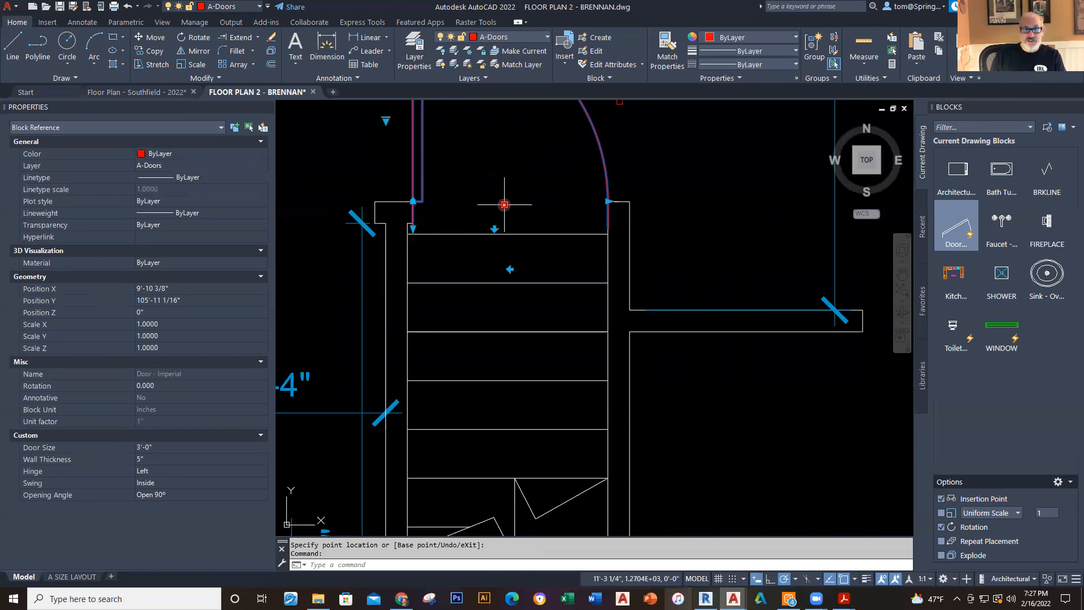
Step: Flip the stair door to a right hinge and an outside swing over the stairs
click(517, 265)
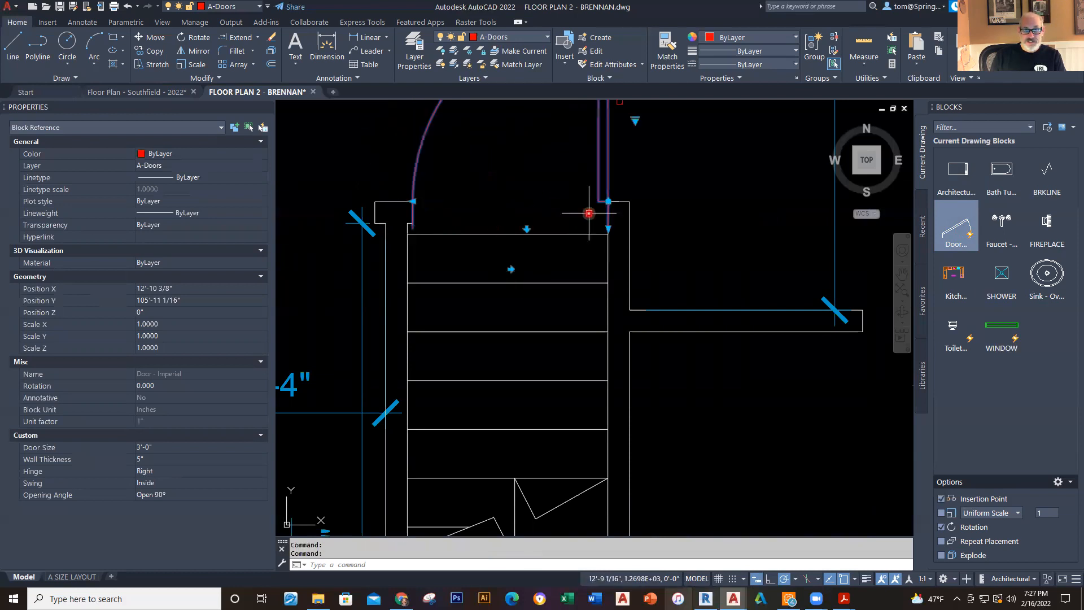
click(531, 228)
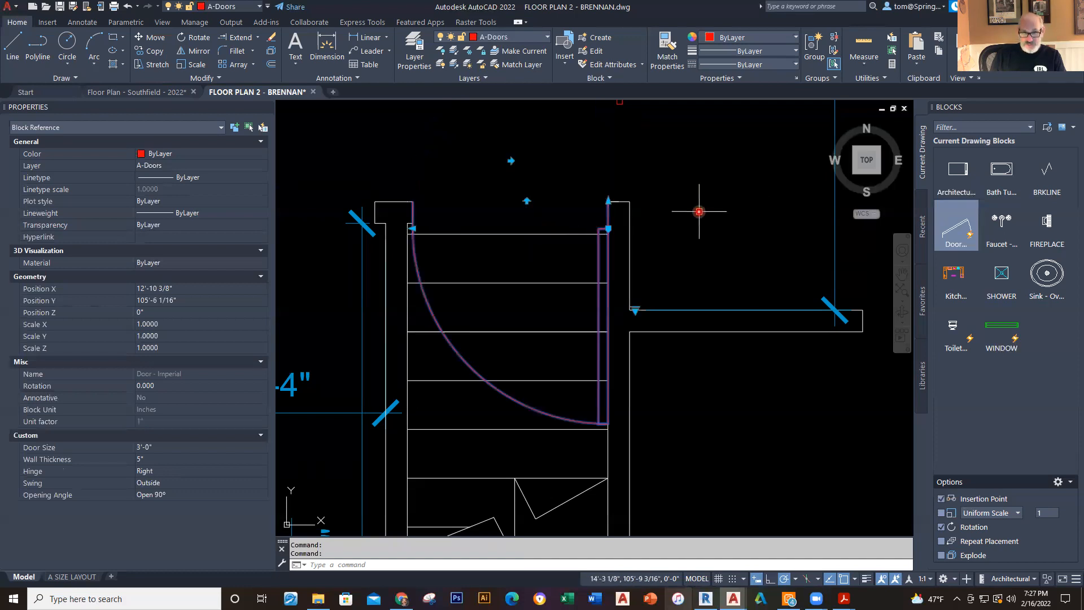
key(Escape)
scroll(698, 218, down, 2)
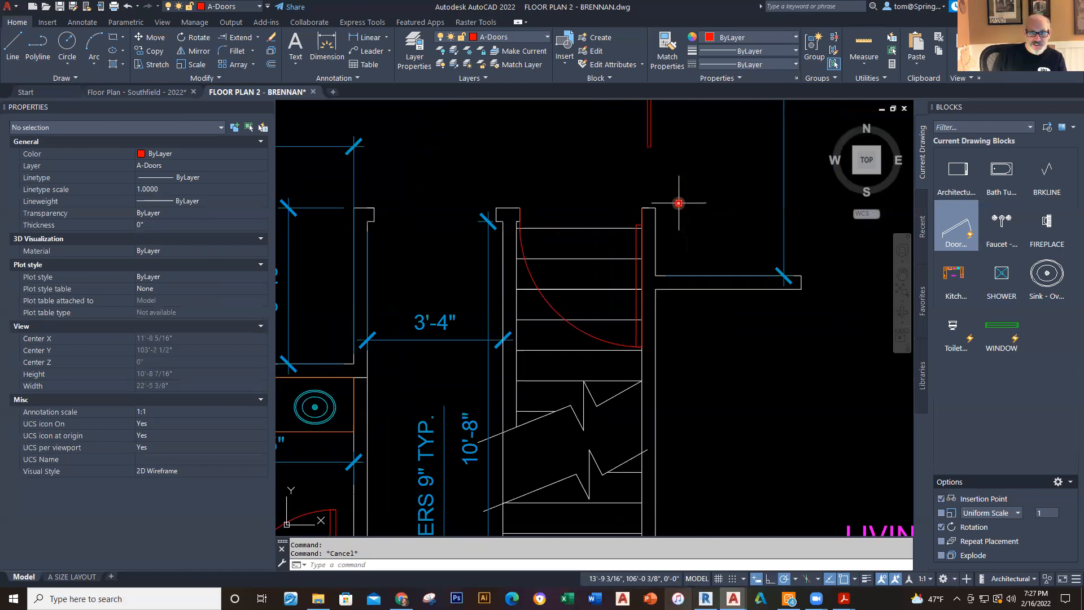
scroll(679, 202, down, 2)
scroll(678, 203, down, 2)
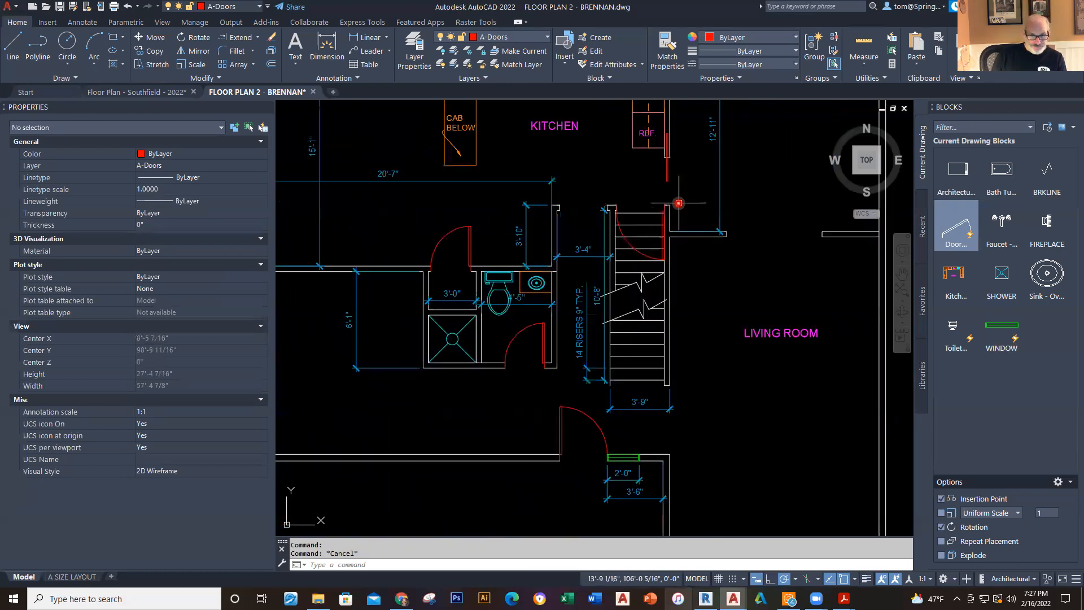
scroll(675, 199, down, 2)
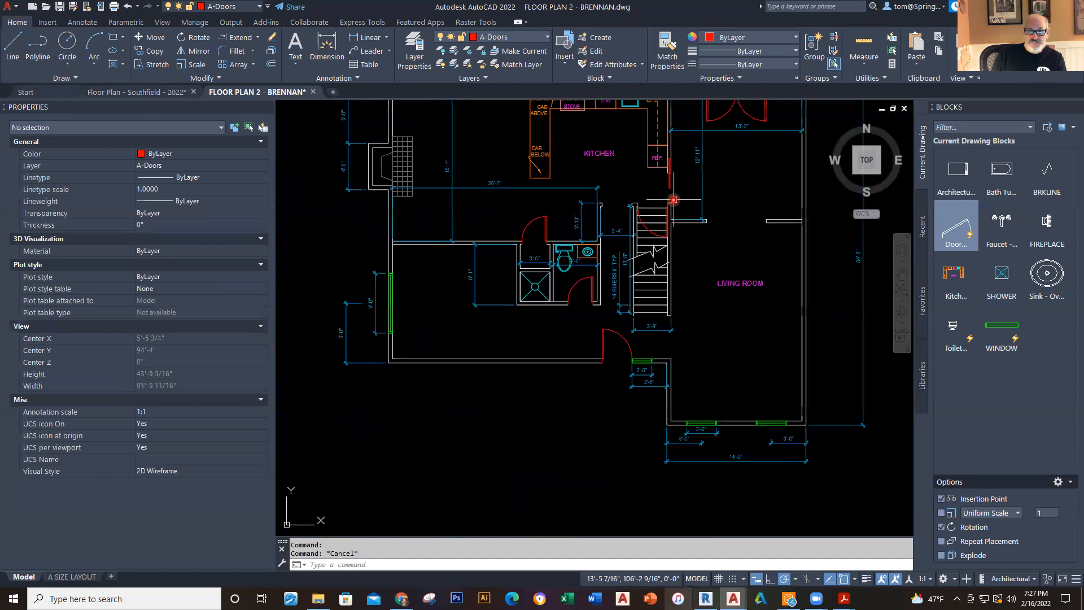
scroll(699, 256, down, 2)
scroll(649, 277, down, 1)
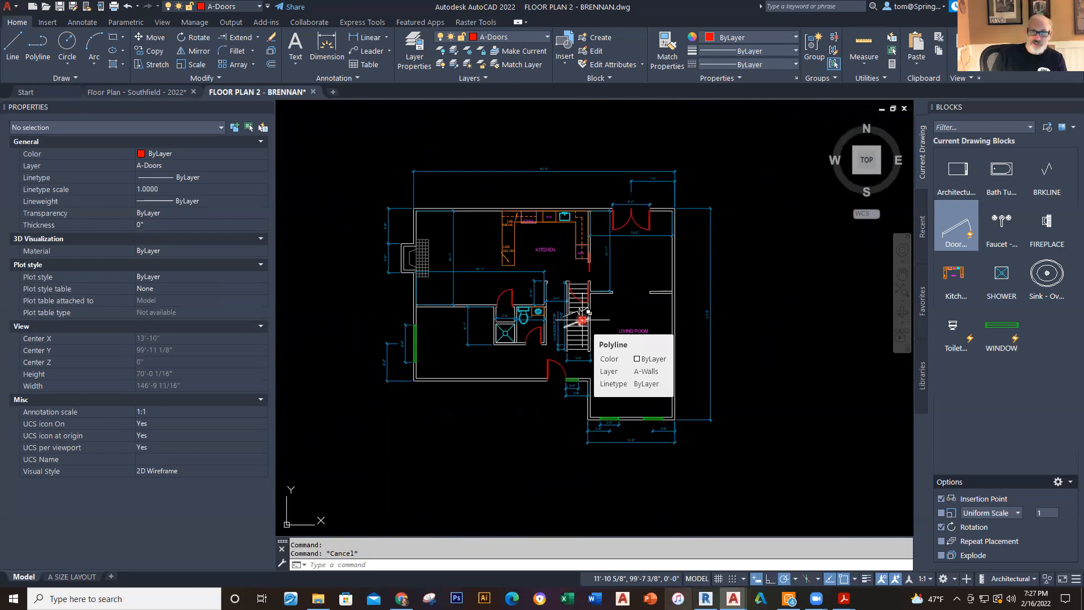
Step: Add a multileader note reading SLIDING DOOR in the kitchen, with its arrow pointing at the sliding door below the refrigerator
scroll(589, 259, up, 7)
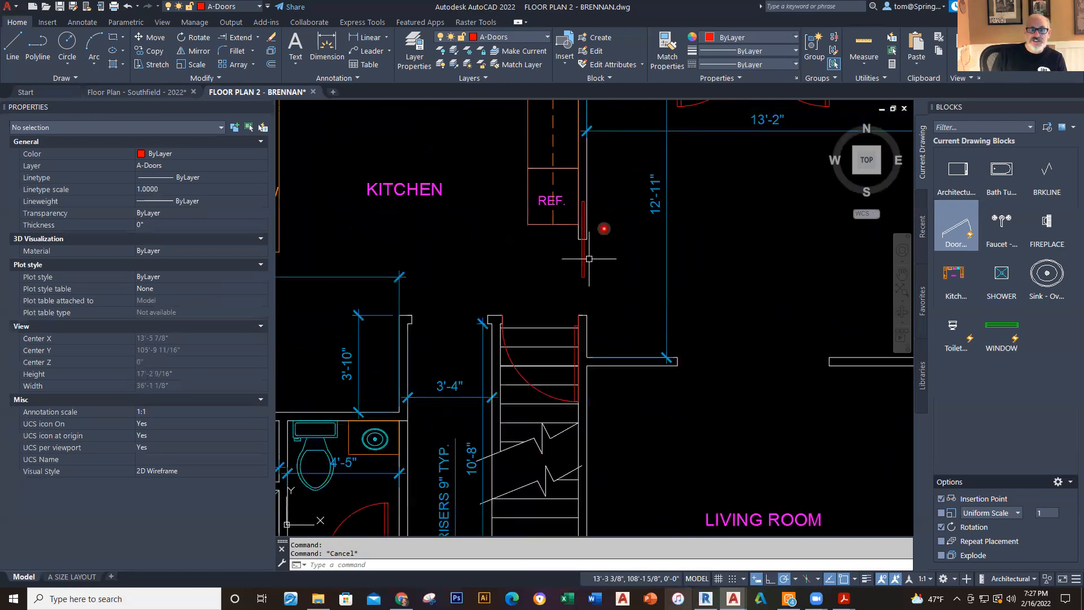
click(354, 52)
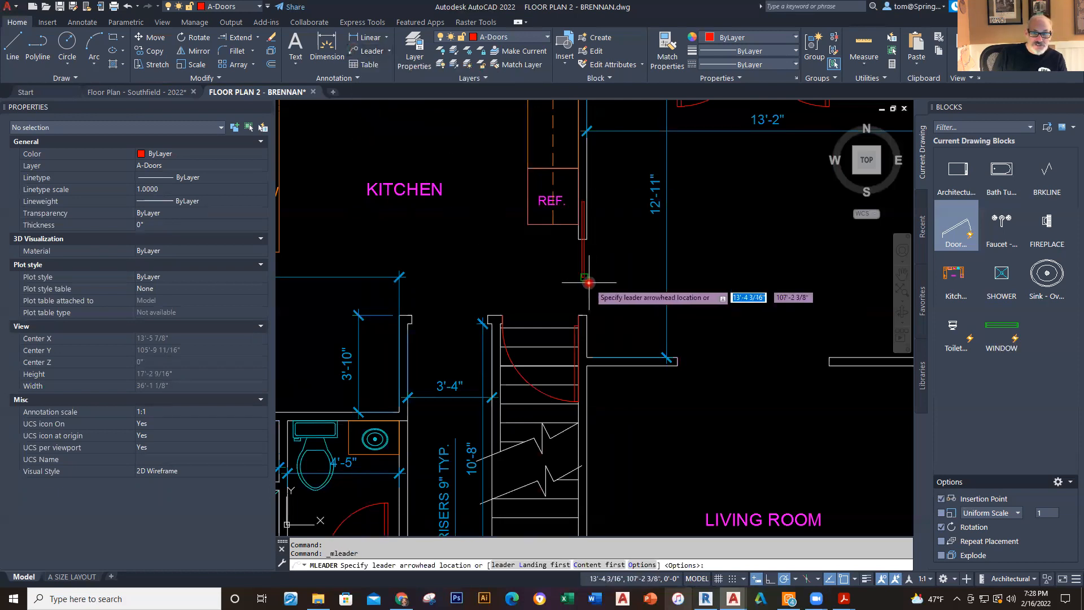
click(582, 257)
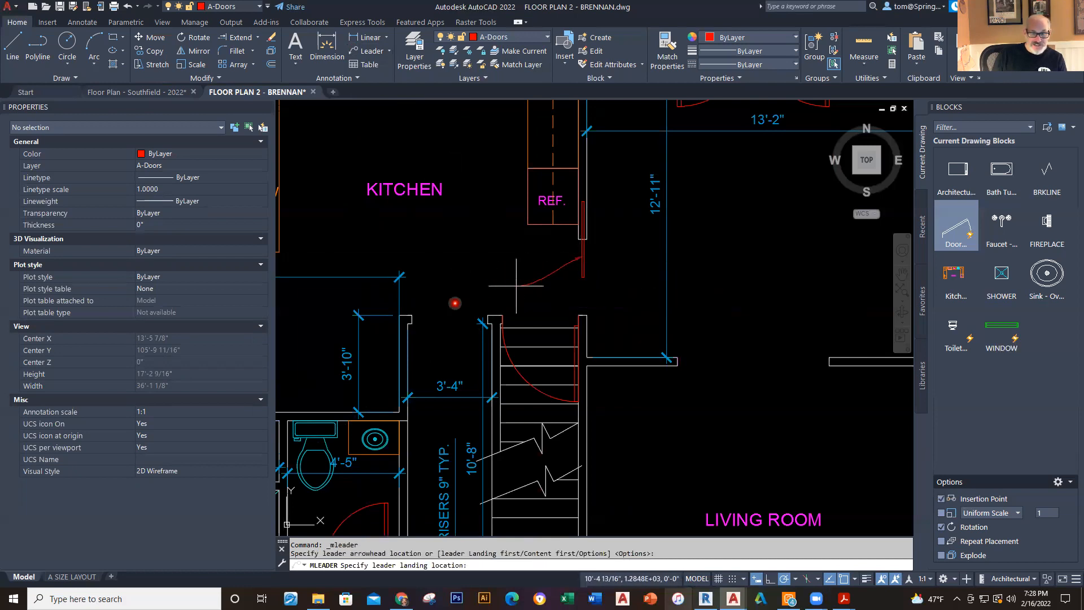
click(516, 285)
text(SLIDING DOOR)
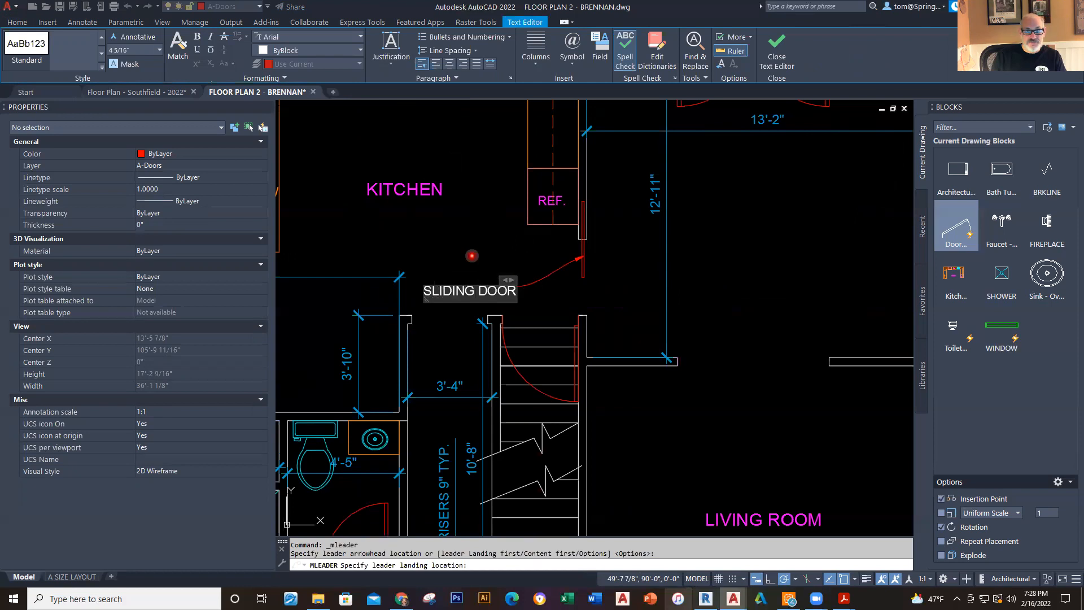
click(471, 256)
key(Escape)
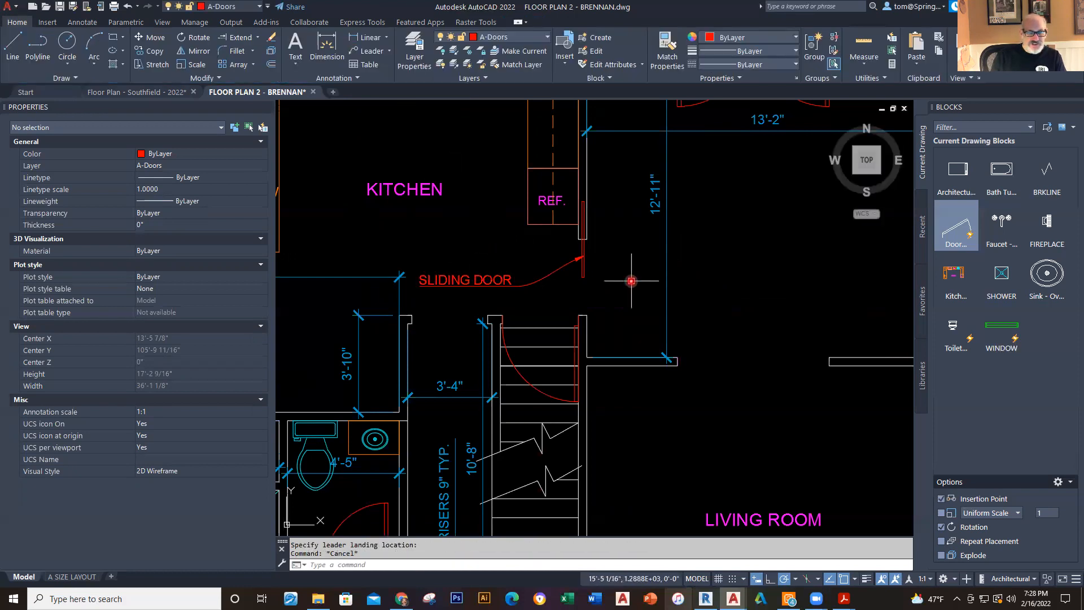
Step: Set the SLIDING DOOR leader's right attachment to Top of top line
click(544, 274)
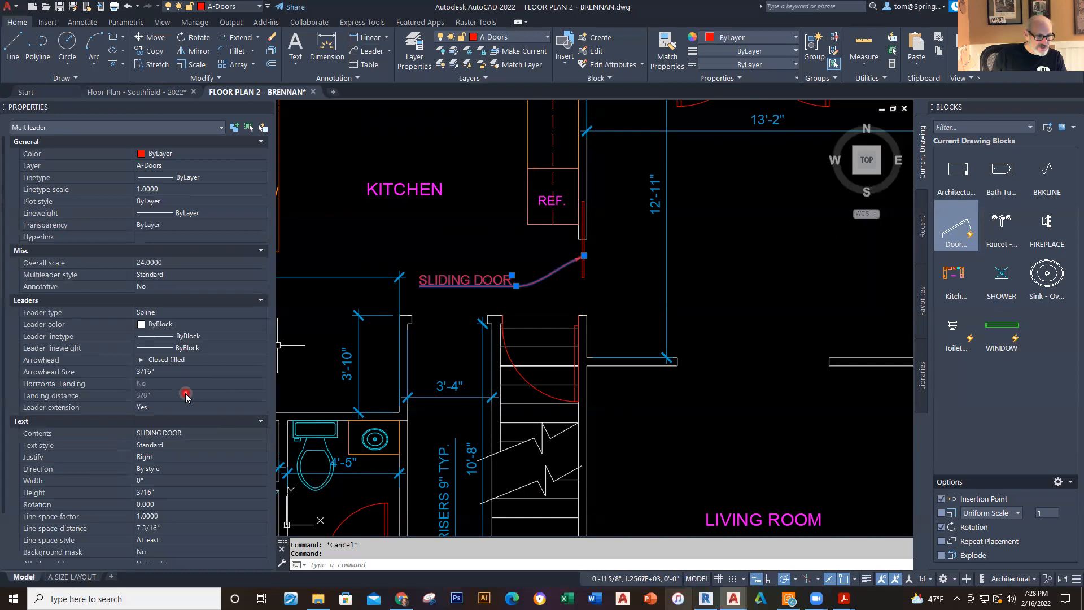
scroll(186, 396, down, 2)
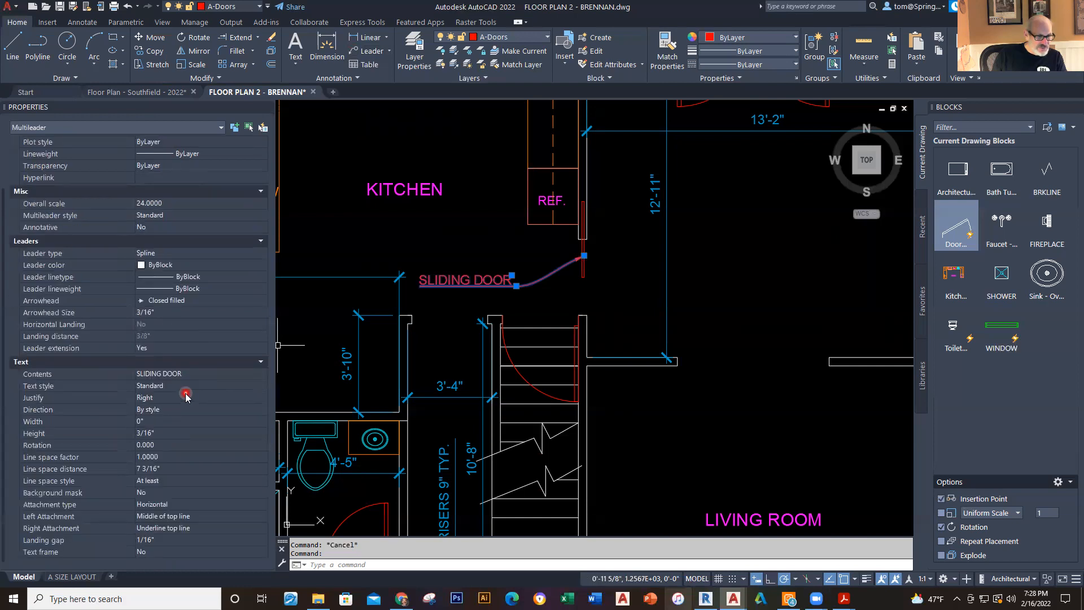
click(216, 504)
click(262, 504)
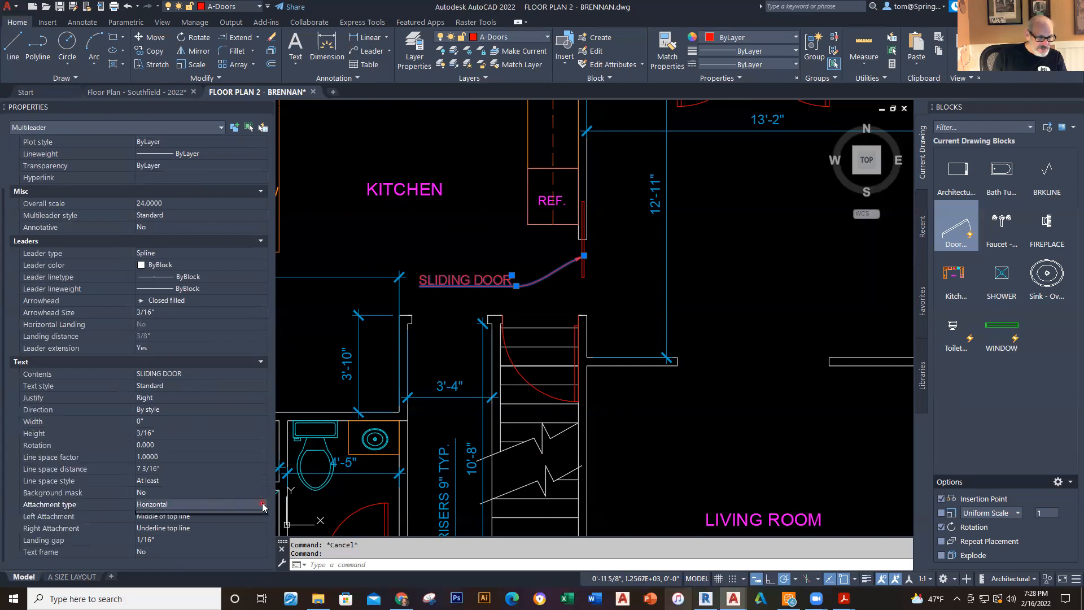
click(262, 505)
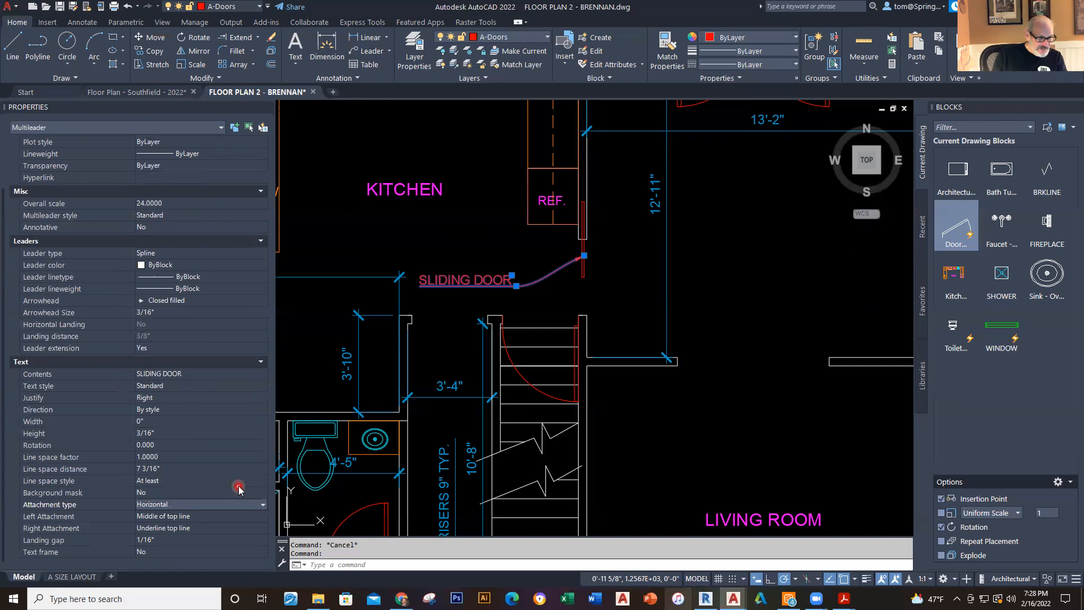
click(245, 531)
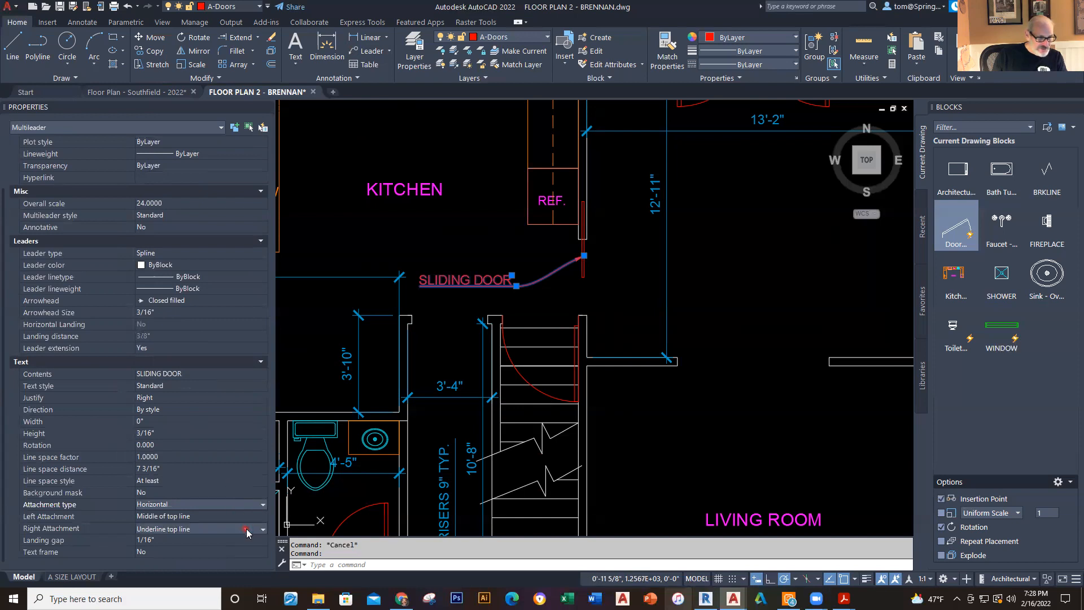
click(263, 529)
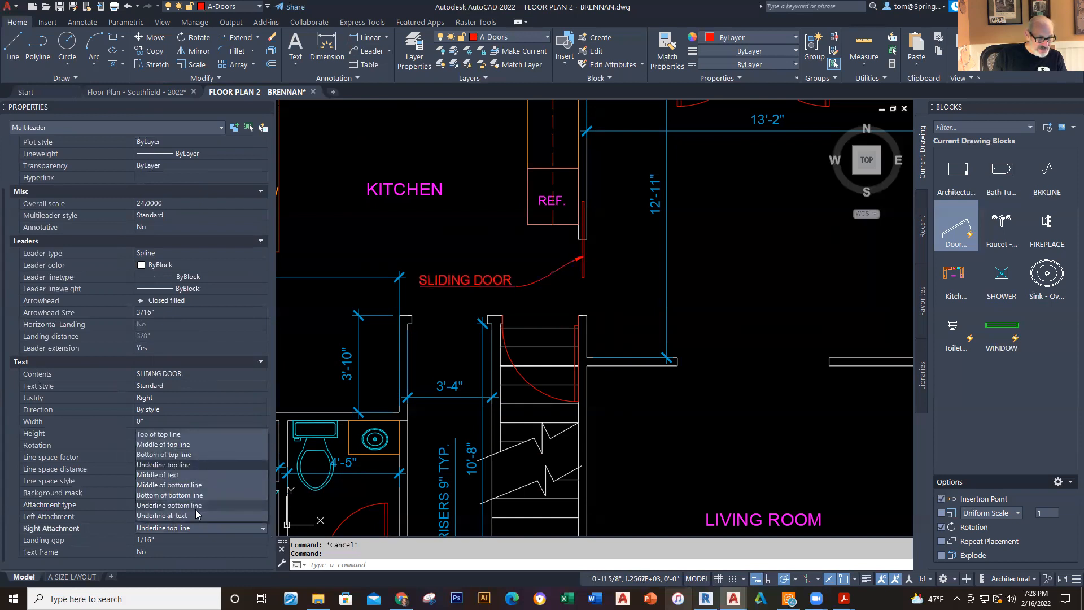
click(188, 433)
key(Escape)
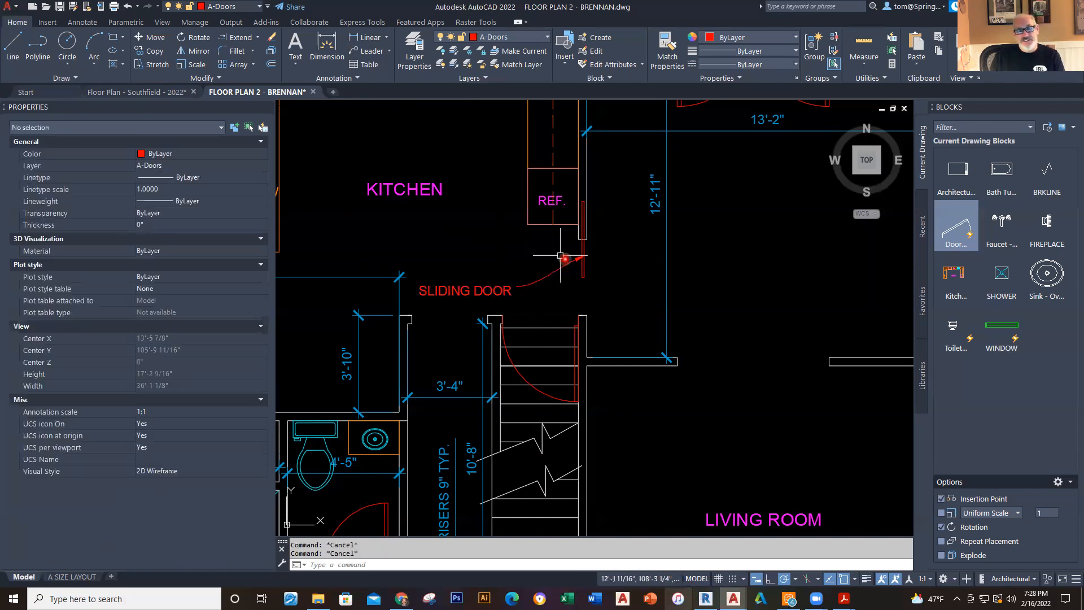
Step: Add a multileader labelled UP at the foot of the stairs, with its arrow pointing up into the bottom tread
scroll(623, 313, down, 2)
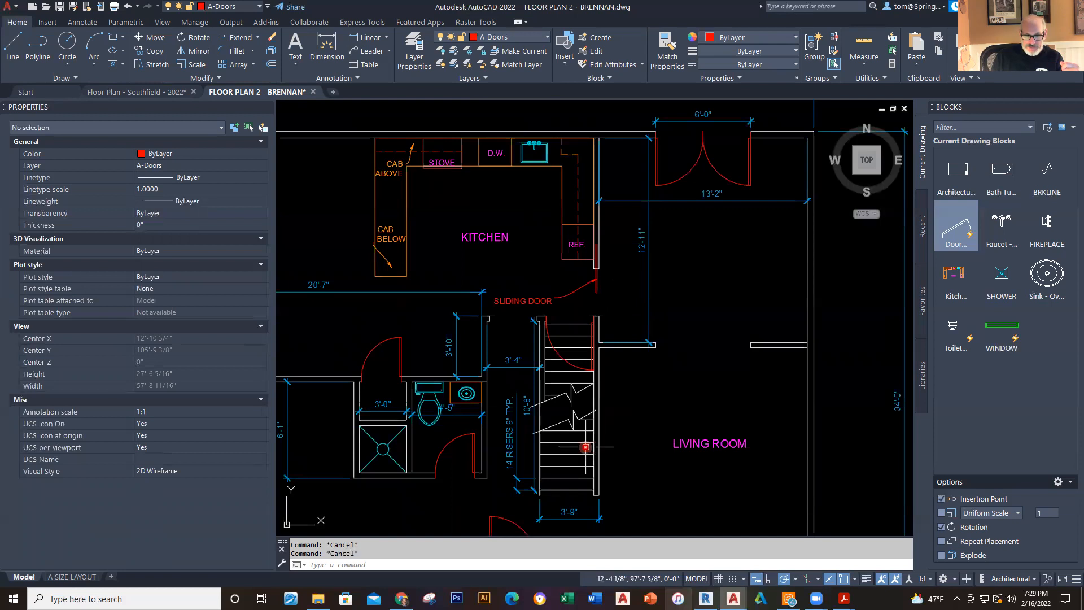
scroll(599, 451, up, 6)
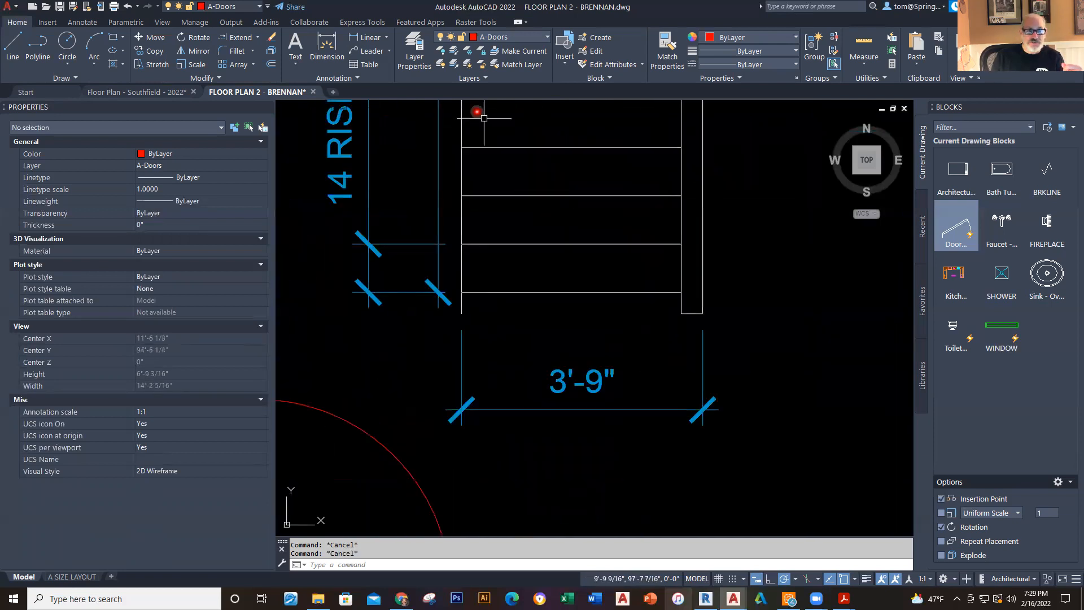
click(379, 51)
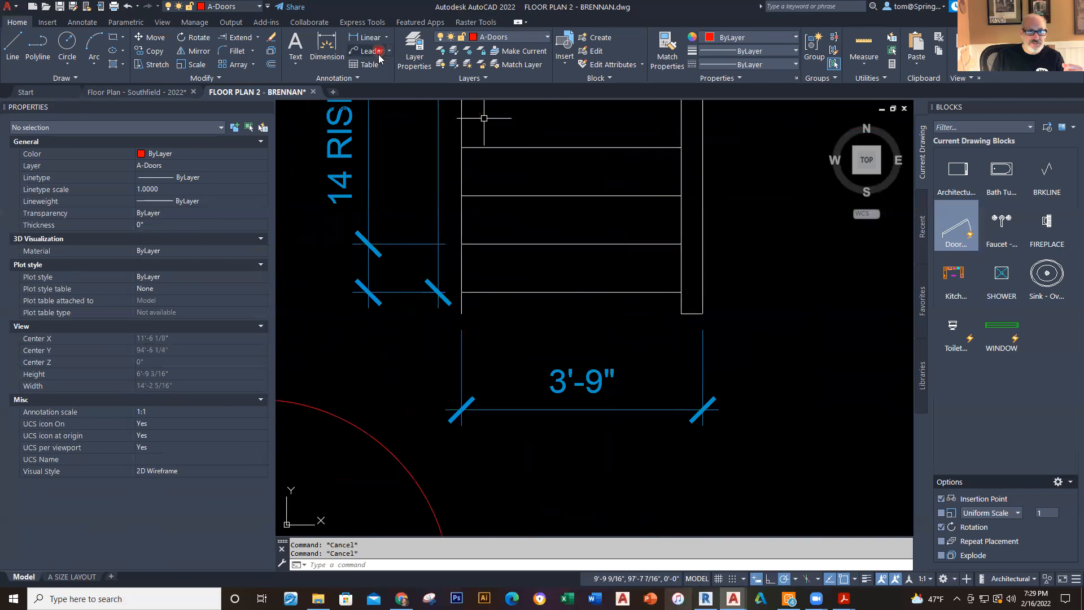
click(621, 294)
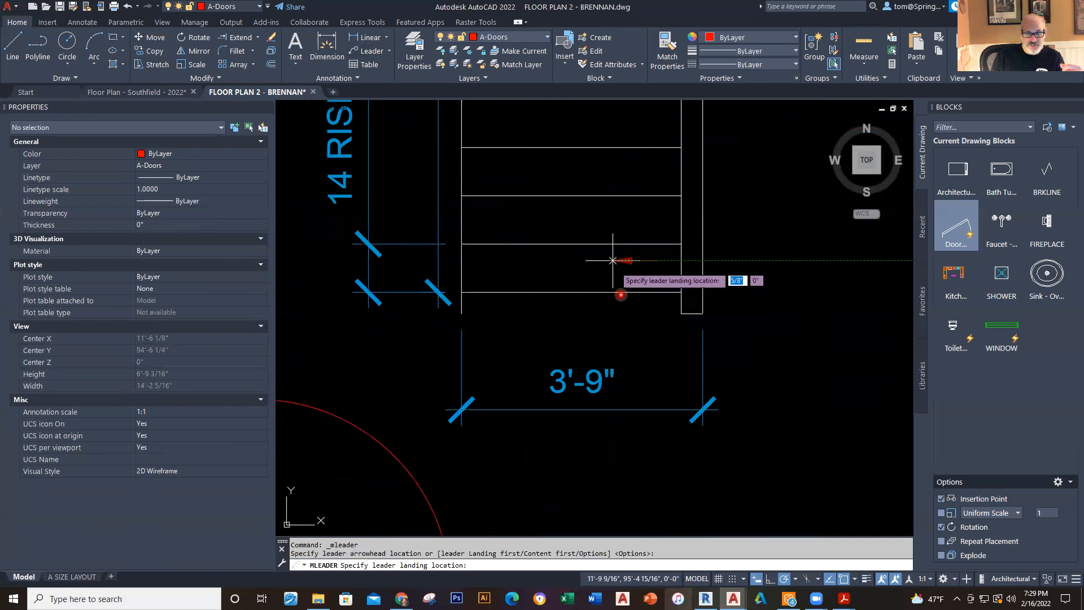
click(581, 328)
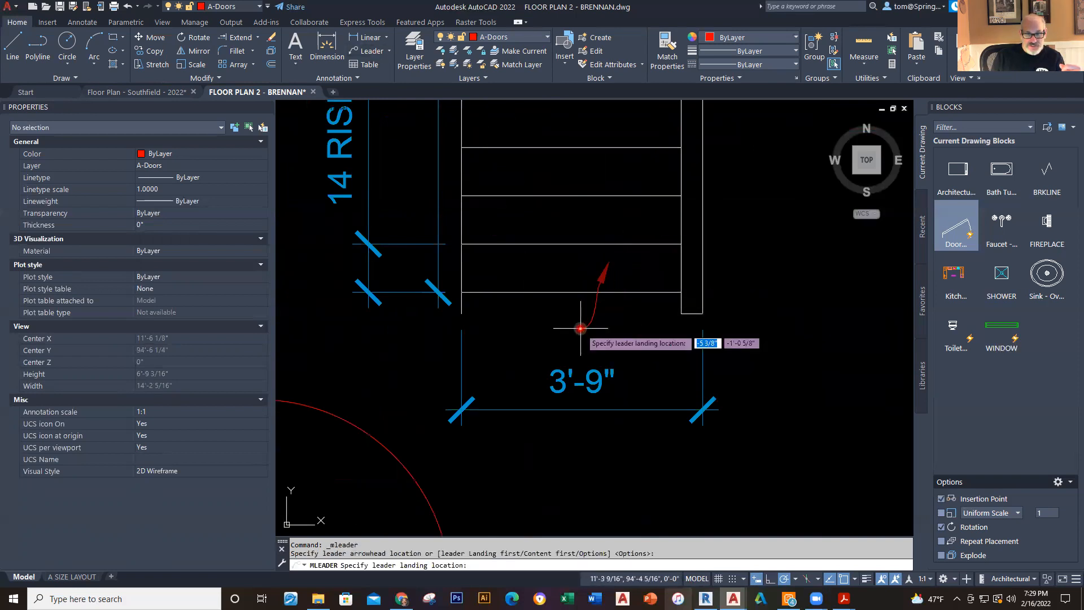
click(598, 331)
text(U)
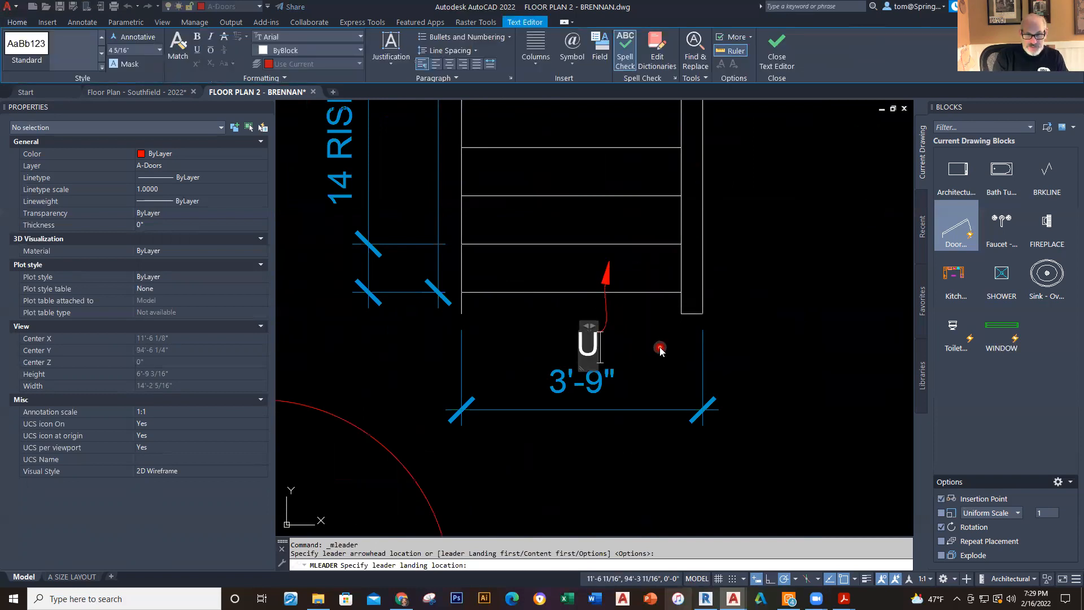
text(P)
click(789, 296)
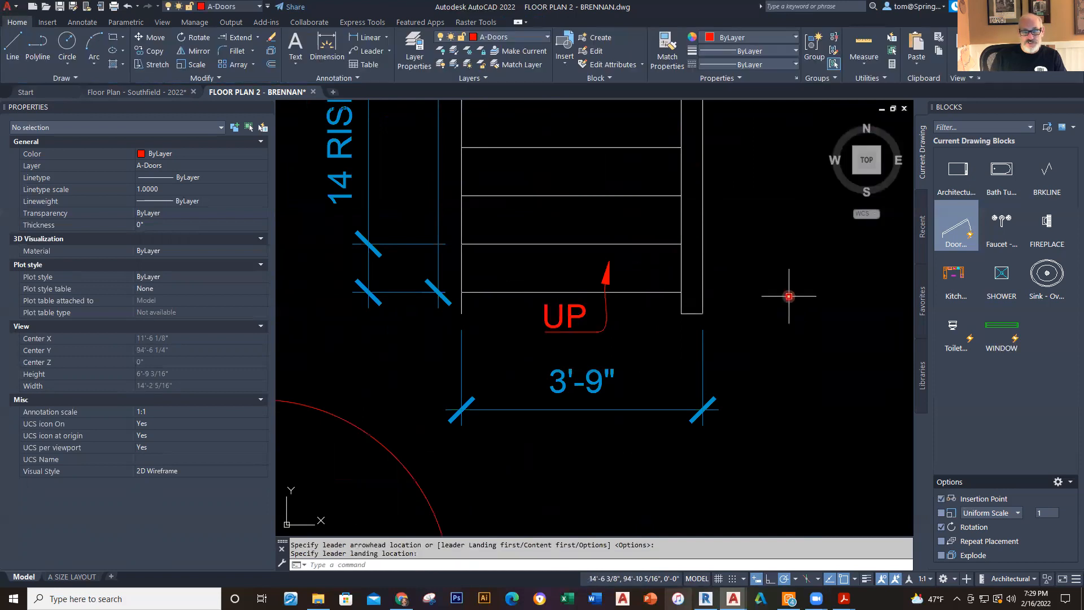
Step: Add a multileader labelled DOWN on the upper stair flight, with its arrow pointing down toward the upper break line
scroll(789, 296, down, 5)
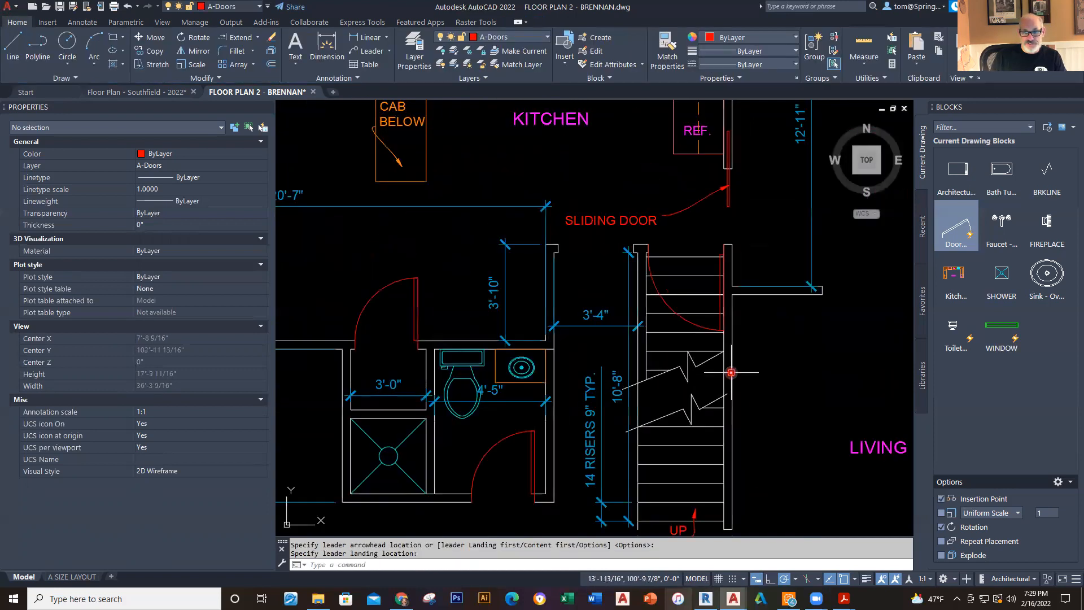
click(373, 51)
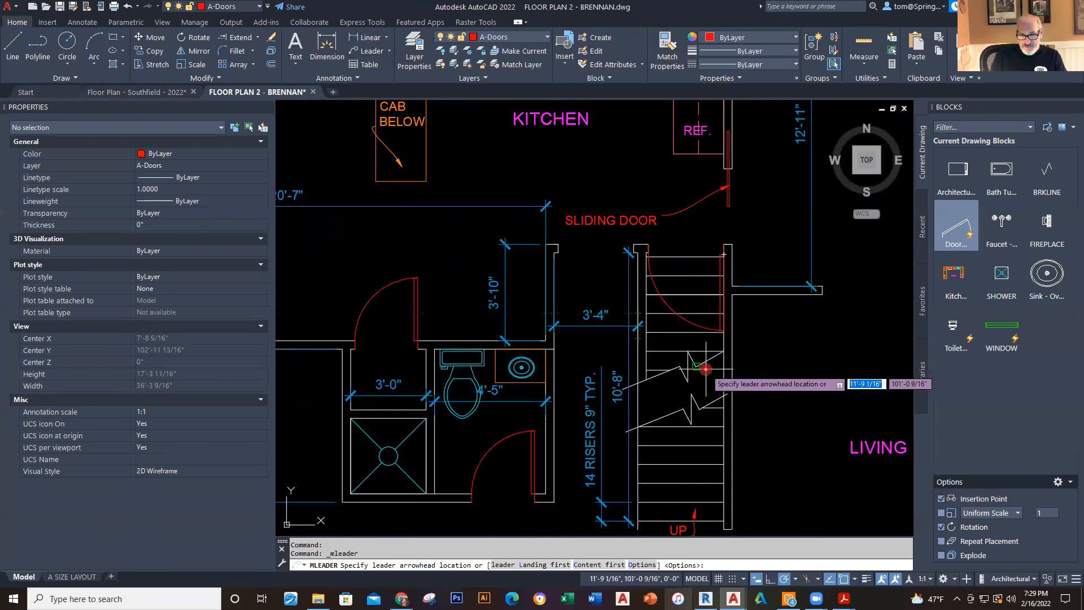
click(705, 347)
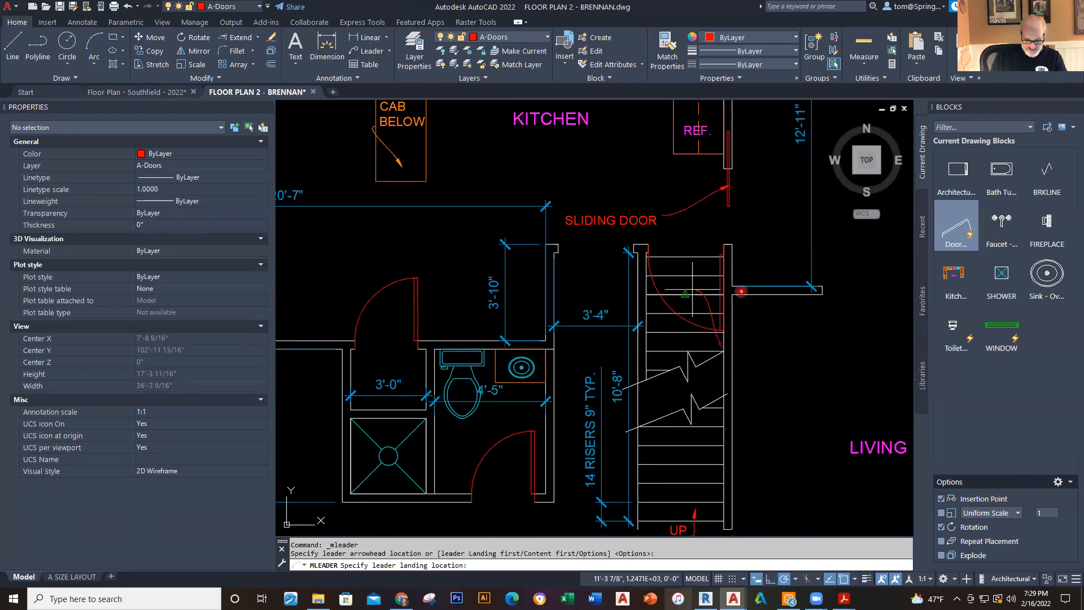
click(693, 290)
text(DOWN)
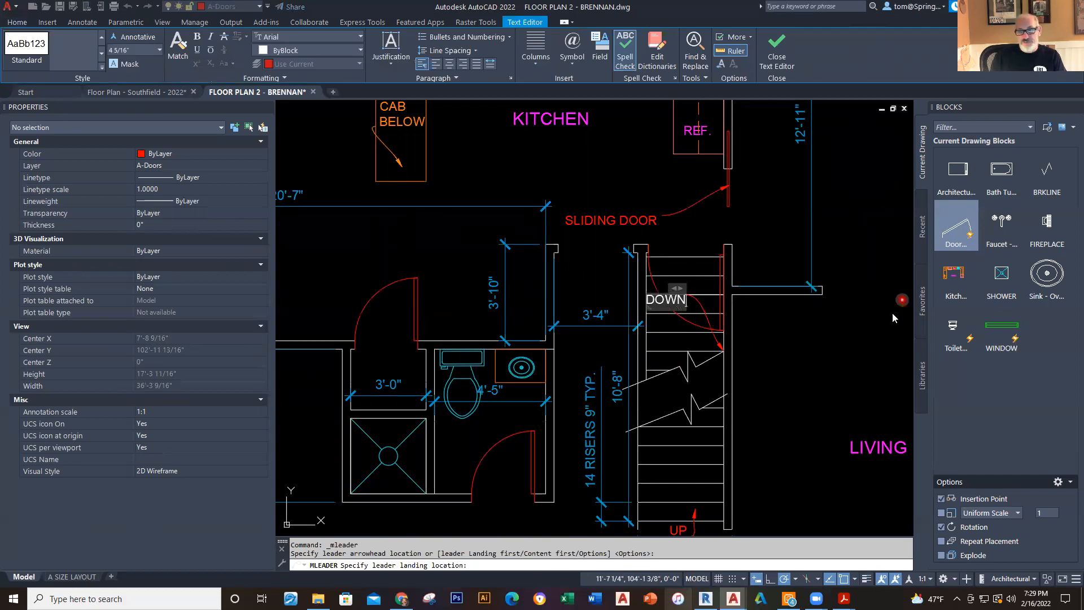
key(Escape)
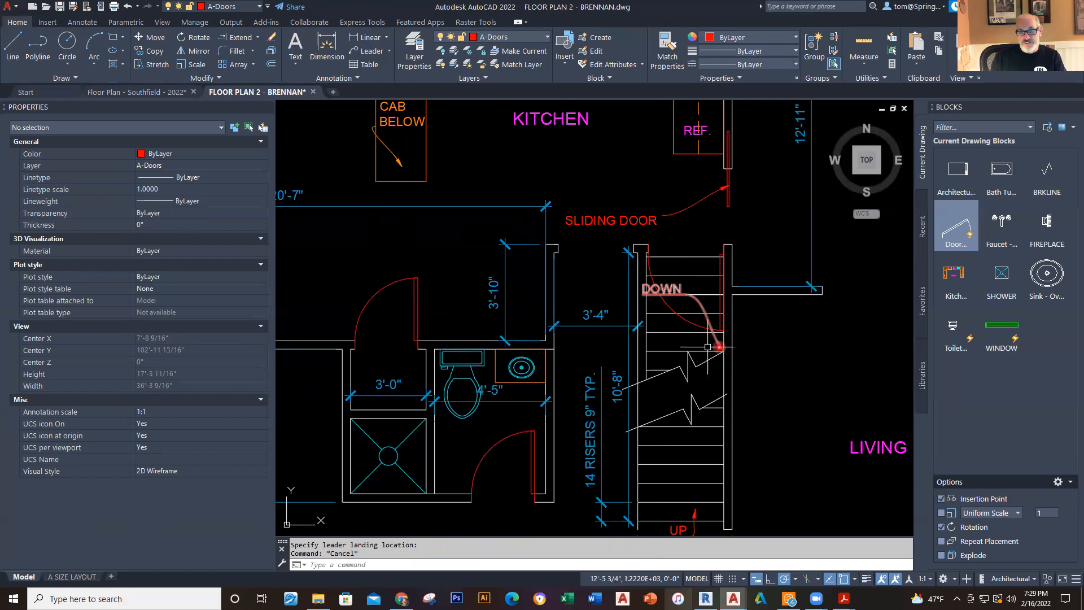
Step: Move the DOWN leader's arrowhead away from the stair wall, inward along the tread line above the break line
click(709, 346)
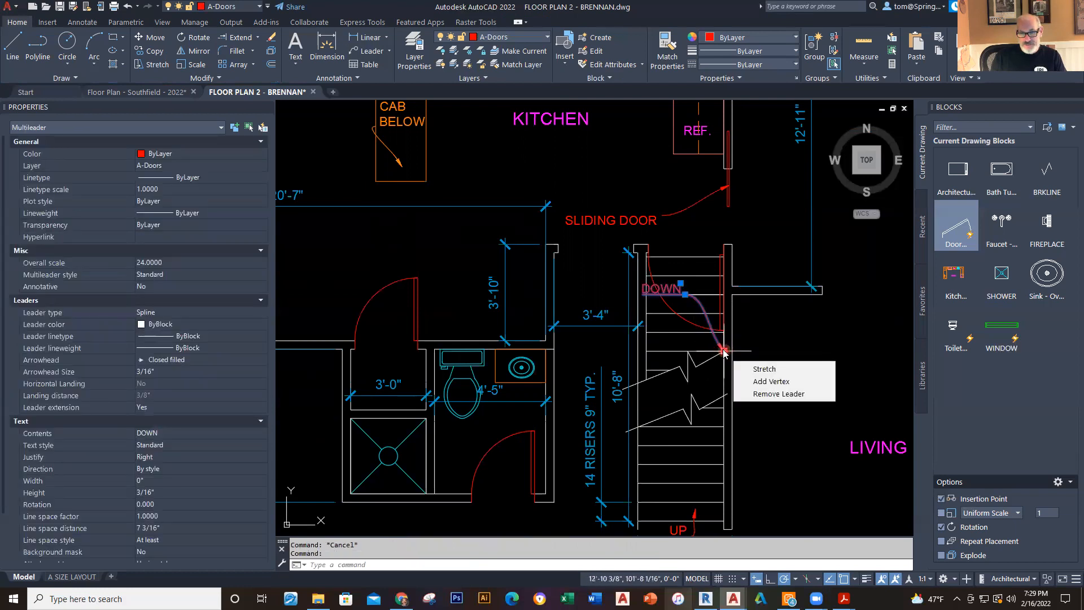
click(723, 351)
click(701, 351)
key(Escape)
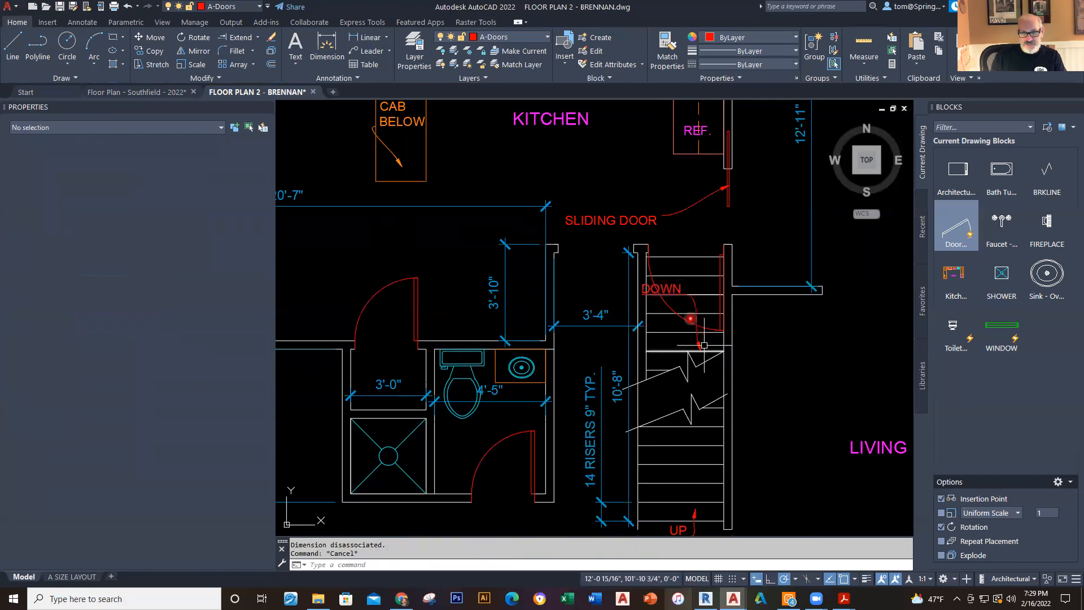
Step: Change the DOWN leader's type to Straight
click(696, 306)
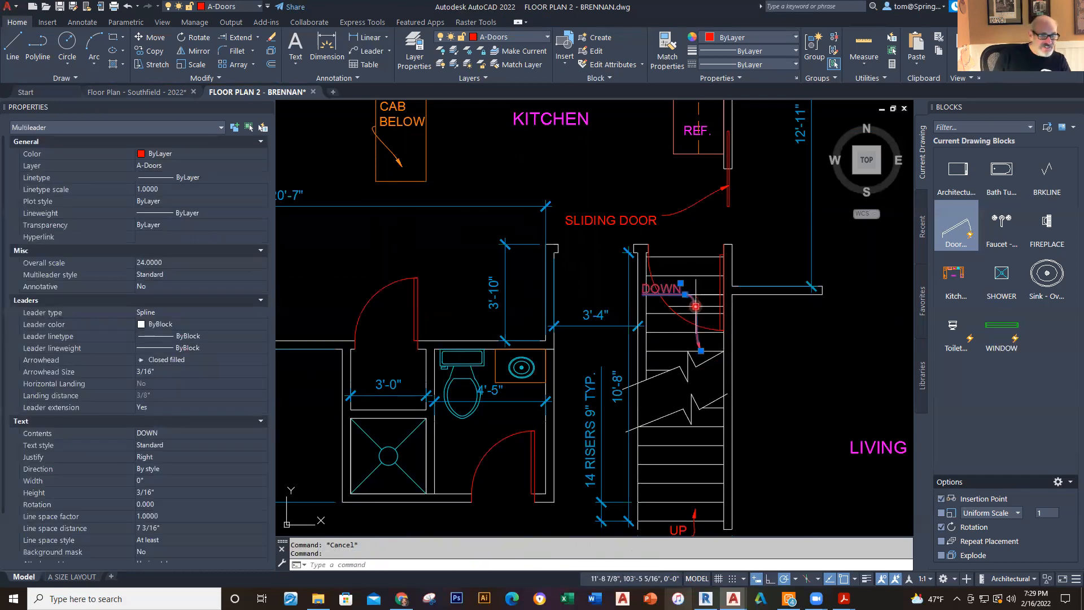
click(264, 276)
click(264, 276)
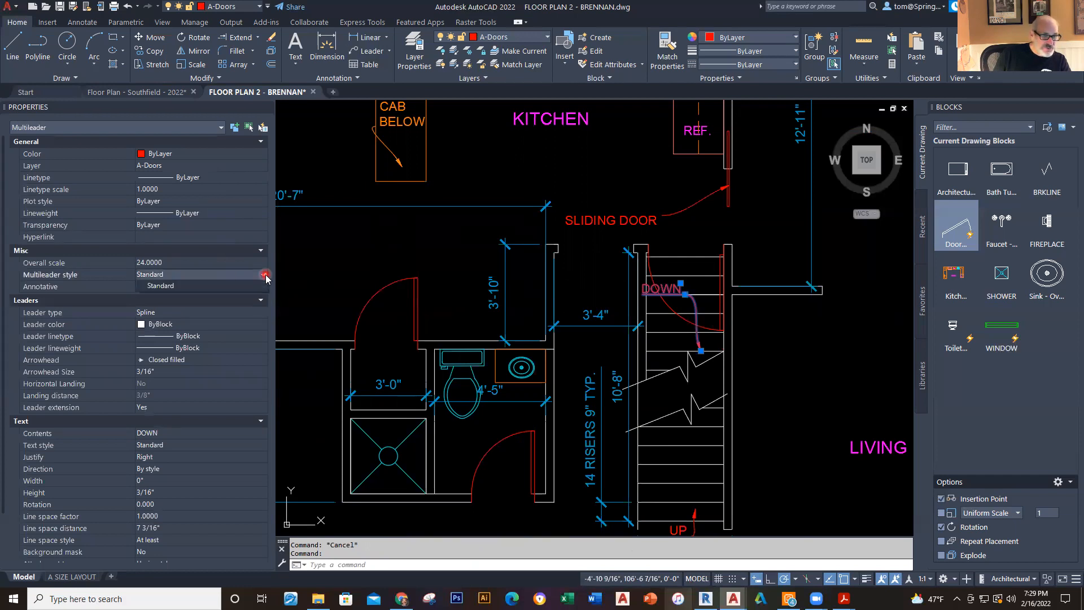
click(260, 311)
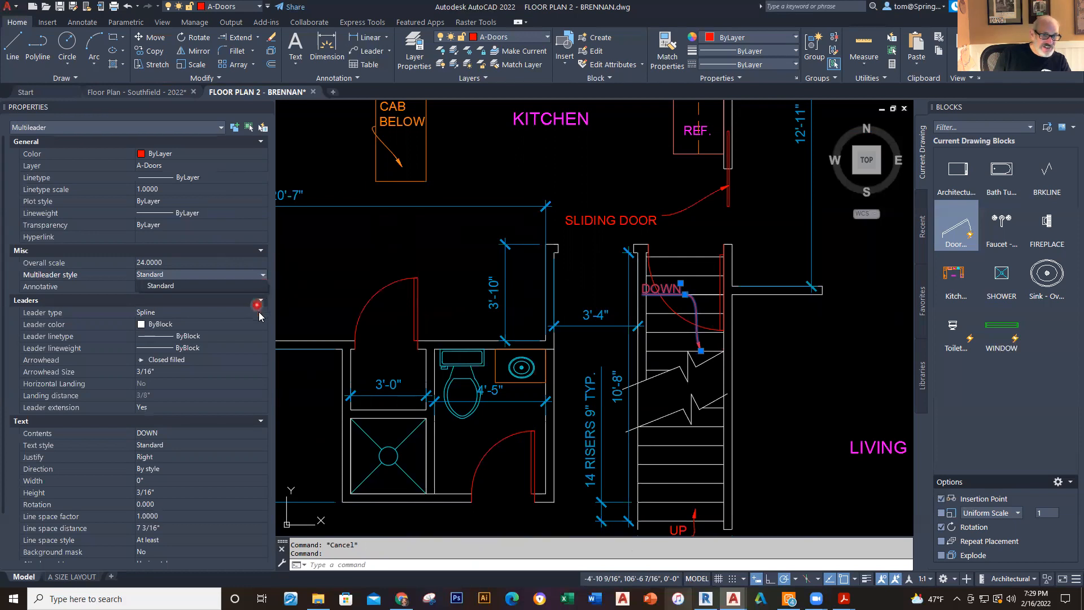
click(264, 314)
click(263, 312)
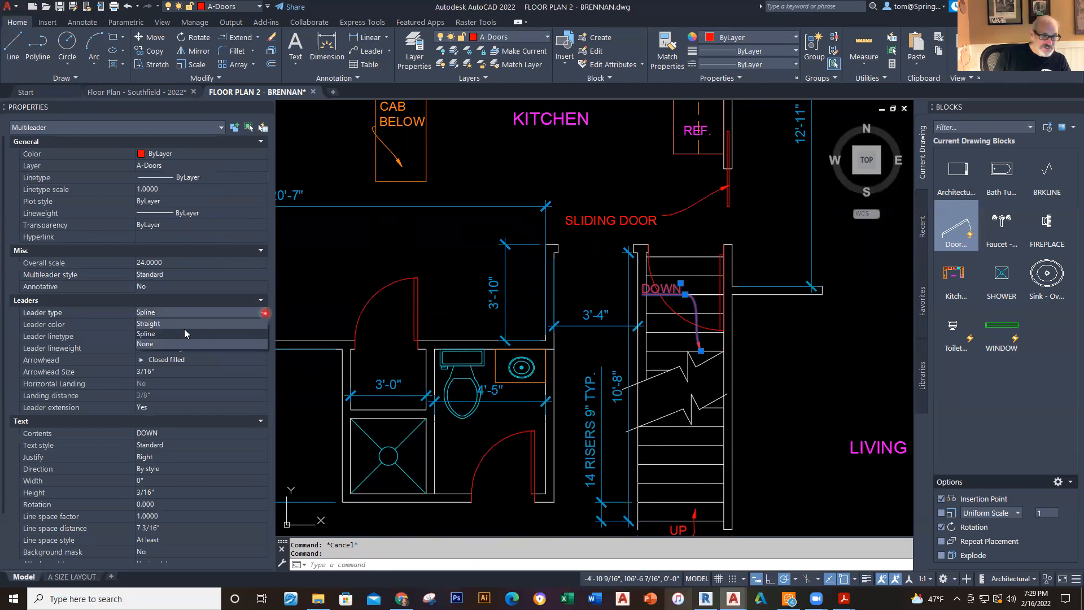
click(170, 325)
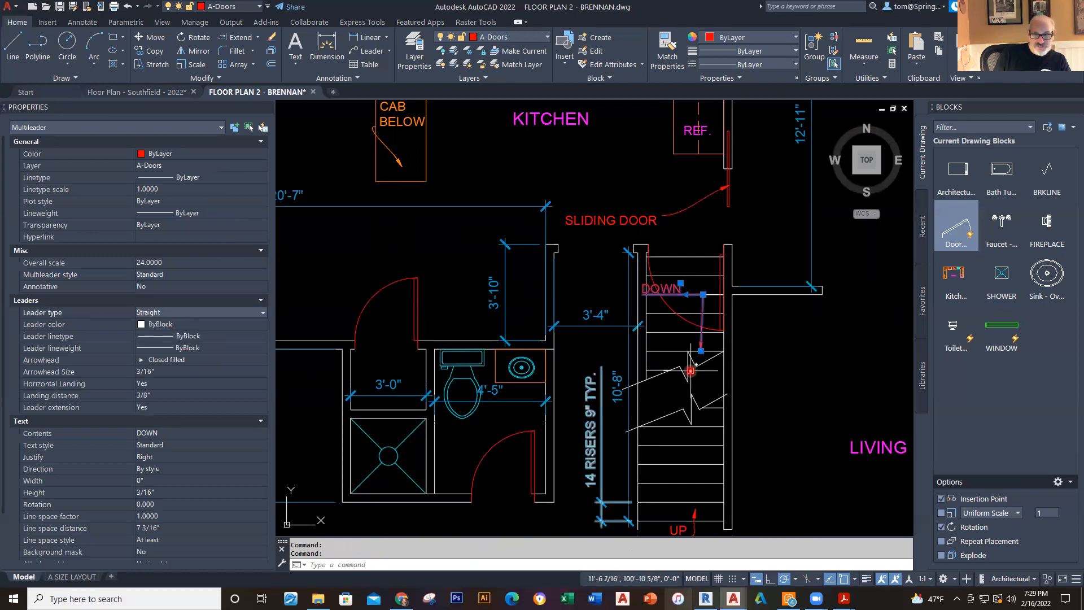
key(Escape)
Step: Change the leader type of the UP label at the stair foot to Straight
scroll(819, 442, down, 4)
scroll(794, 387, up, 7)
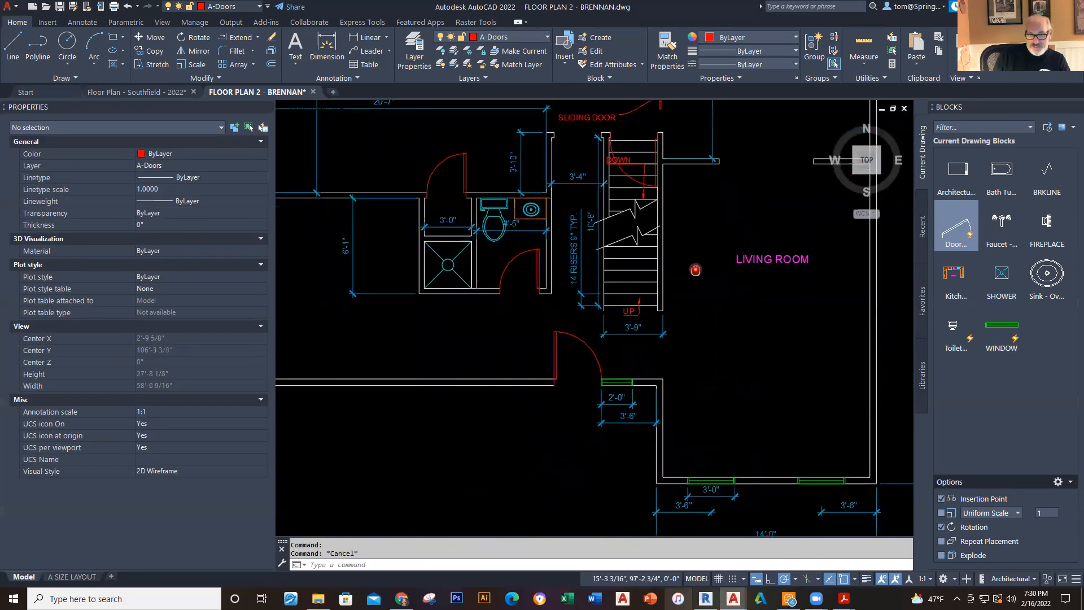
click(648, 240)
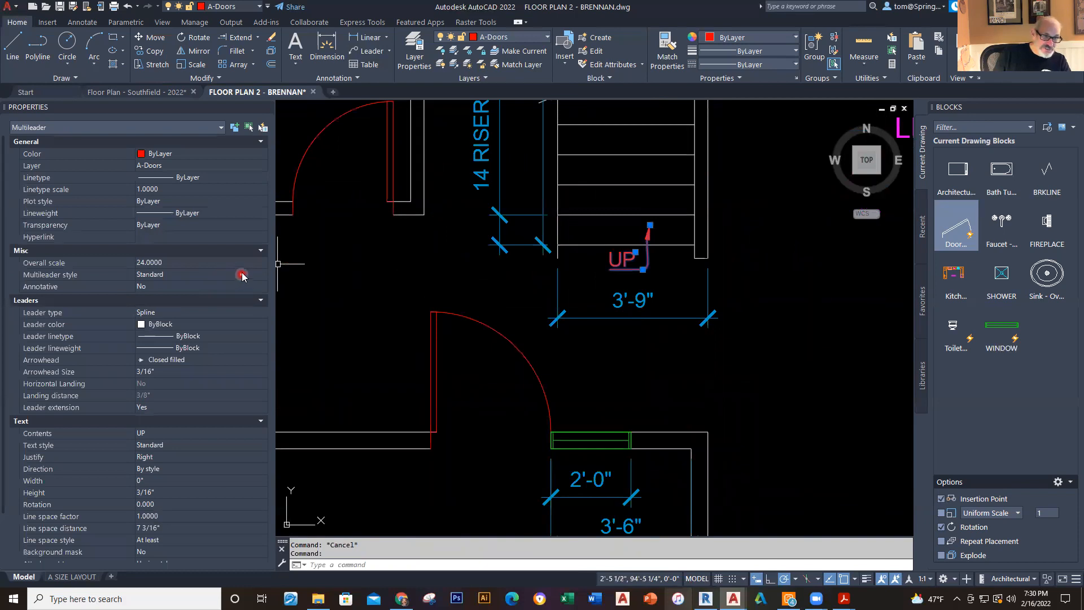
click(251, 274)
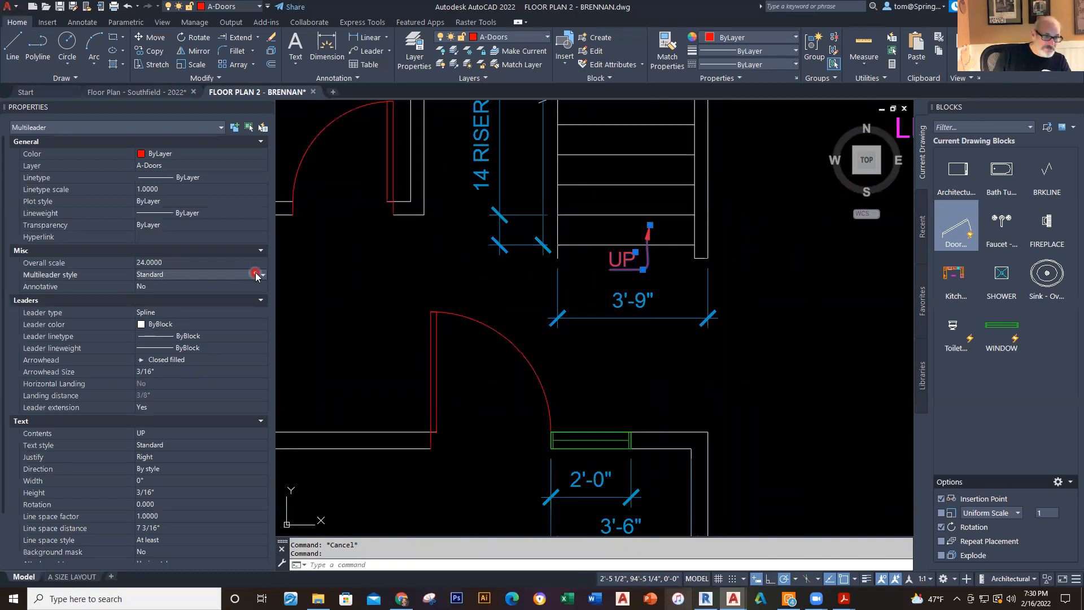
click(257, 312)
click(264, 312)
click(179, 323)
key(Escape)
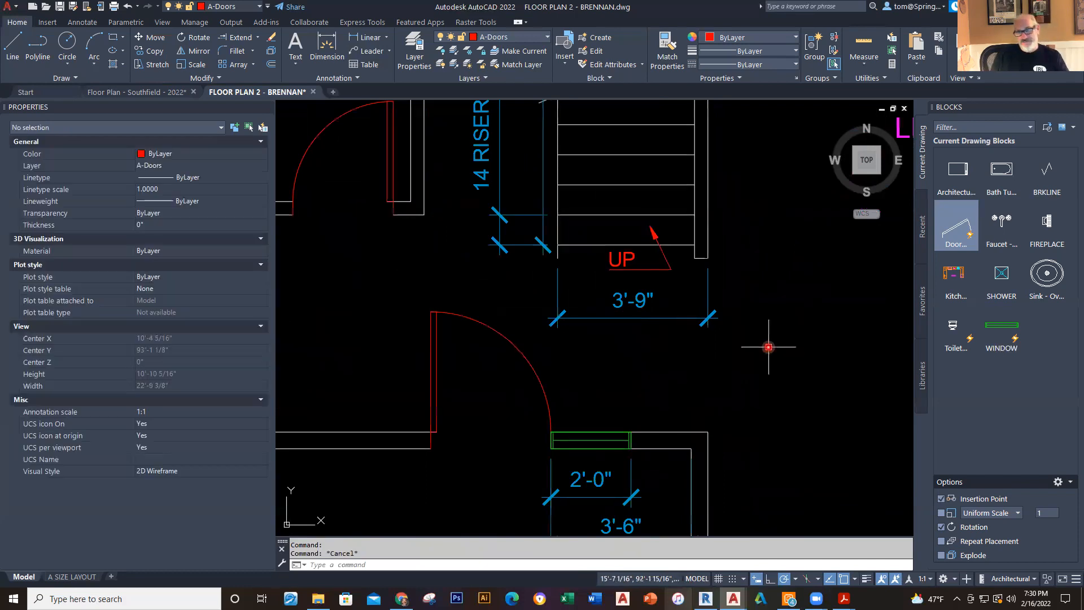
Step: Add an automatic dimension break to the 20'-7" horizontal dimension where other objects cross it, including the 15'-1" dimension
scroll(768, 346, down, 6)
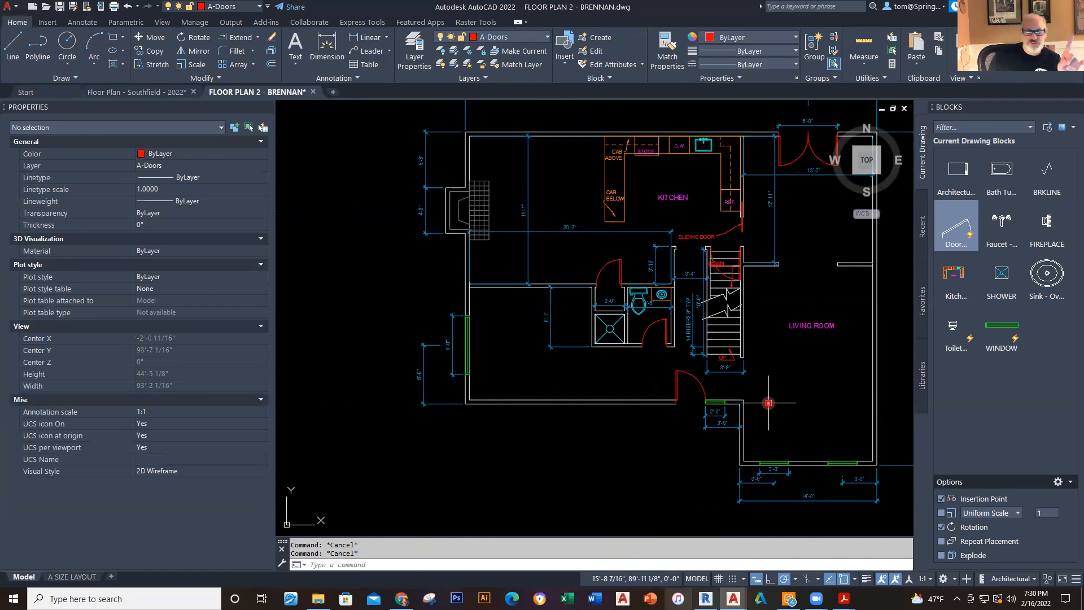
middle_drag(592, 236, 571, 331)
scroll(552, 319, up, 4)
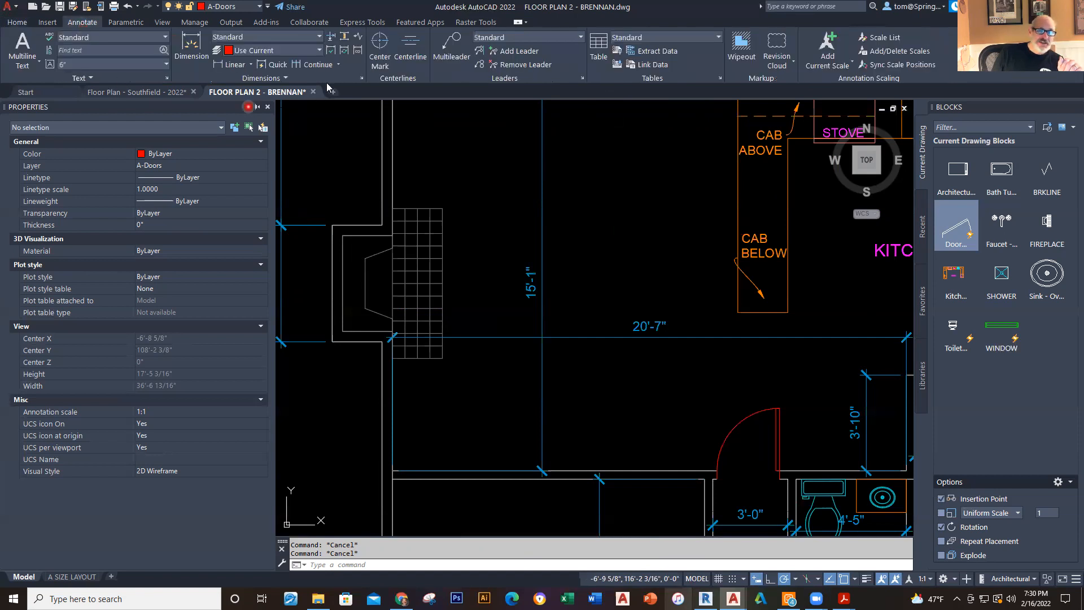
click(331, 39)
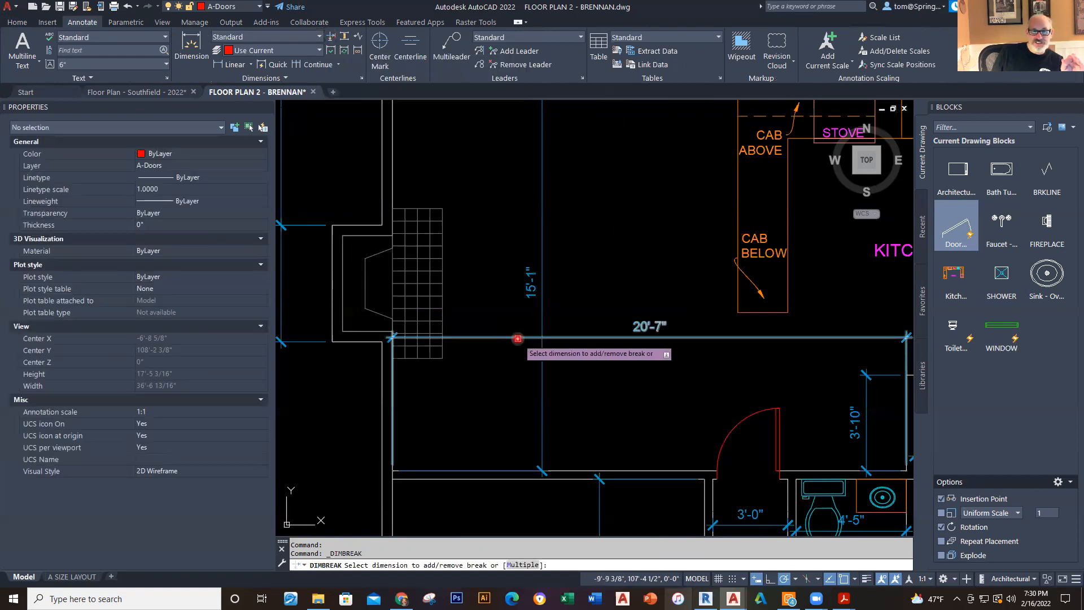
click(518, 338)
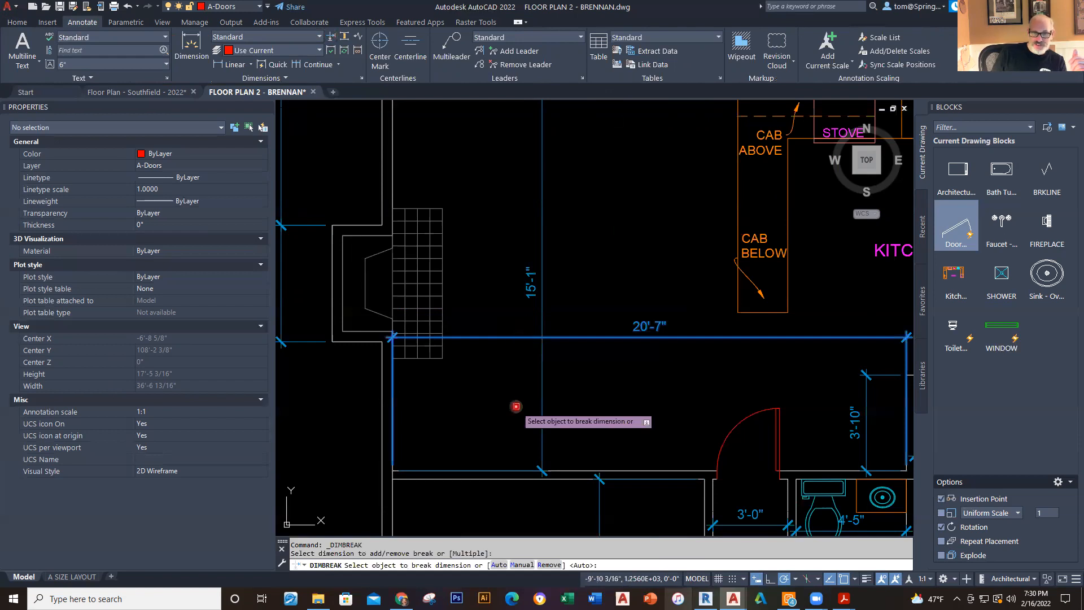
key(Return)
Step: Add an automatic dimension break to the 12'-11" vertical dimension beside the kitchen wall where it crosses the 13'-2" dimension
scroll(669, 345, down, 5)
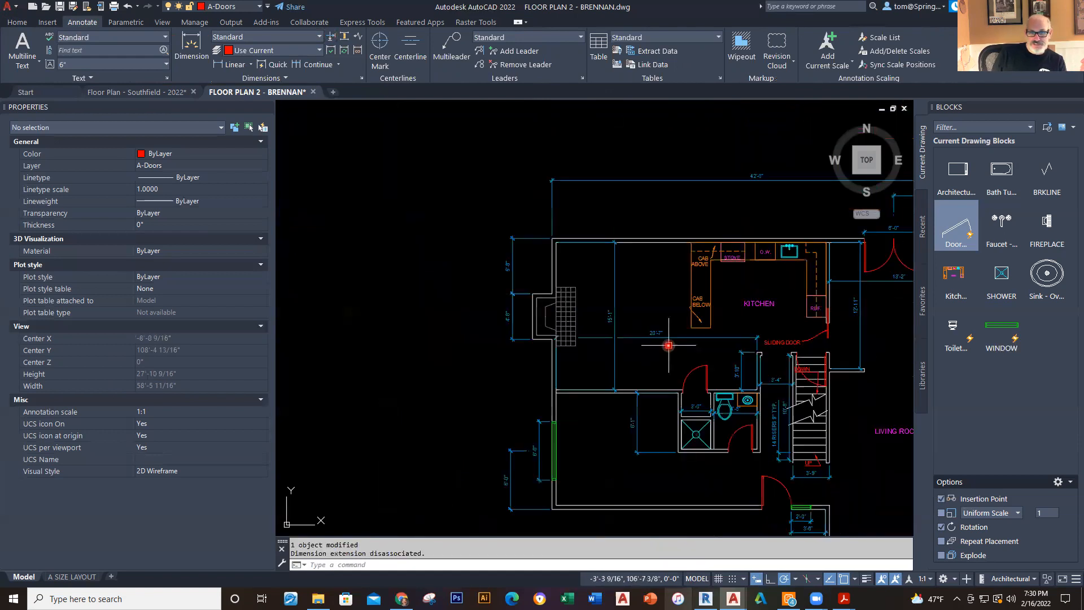
middle_drag(667, 346, 511, 316)
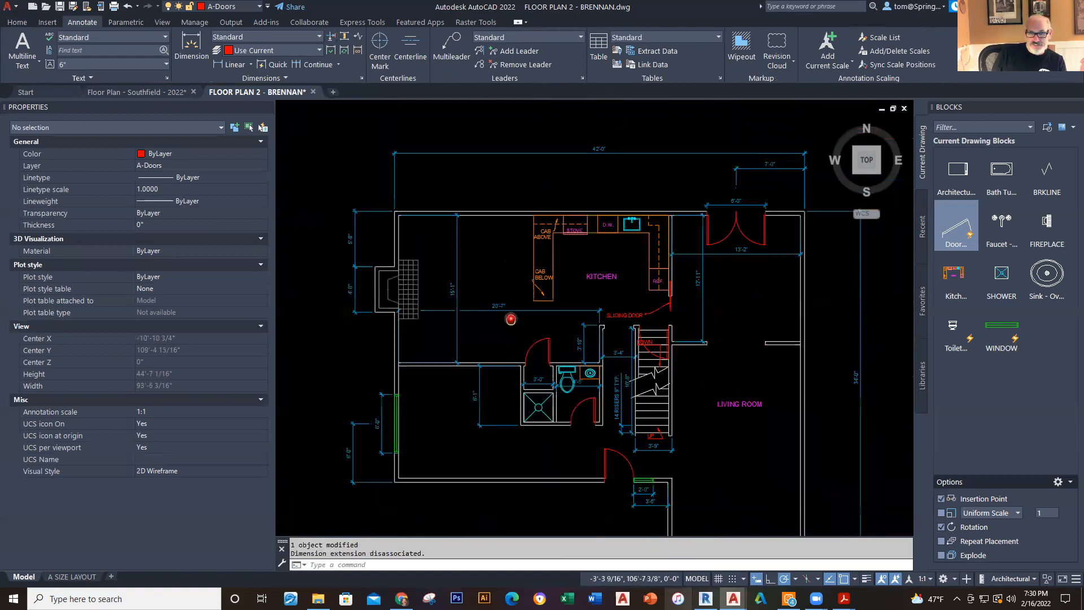
scroll(746, 269, up, 4)
right_click(745, 274)
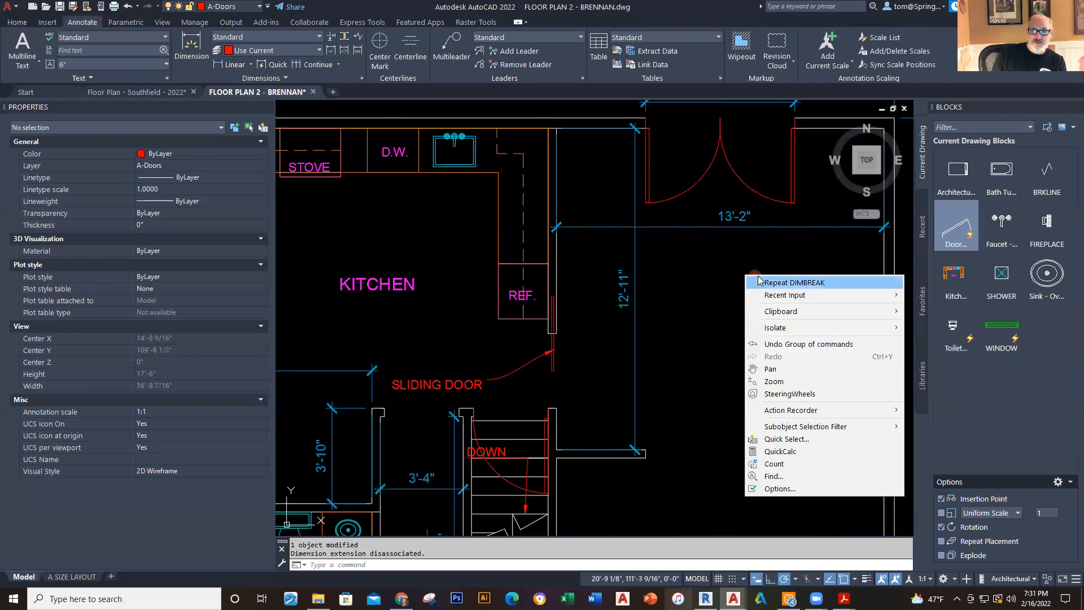
click(766, 282)
right_click(766, 280)
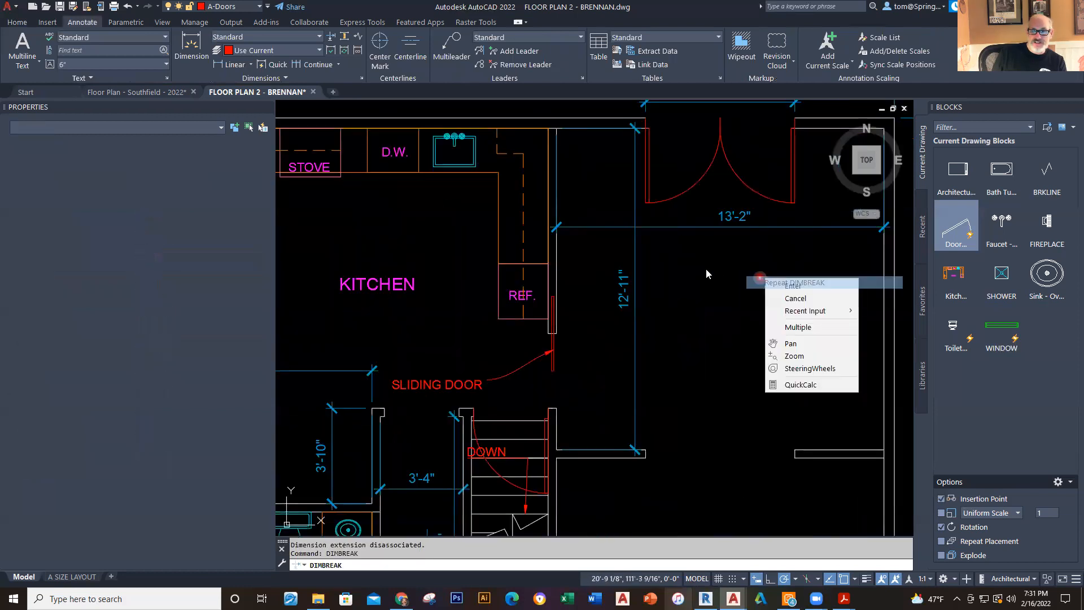
click(633, 241)
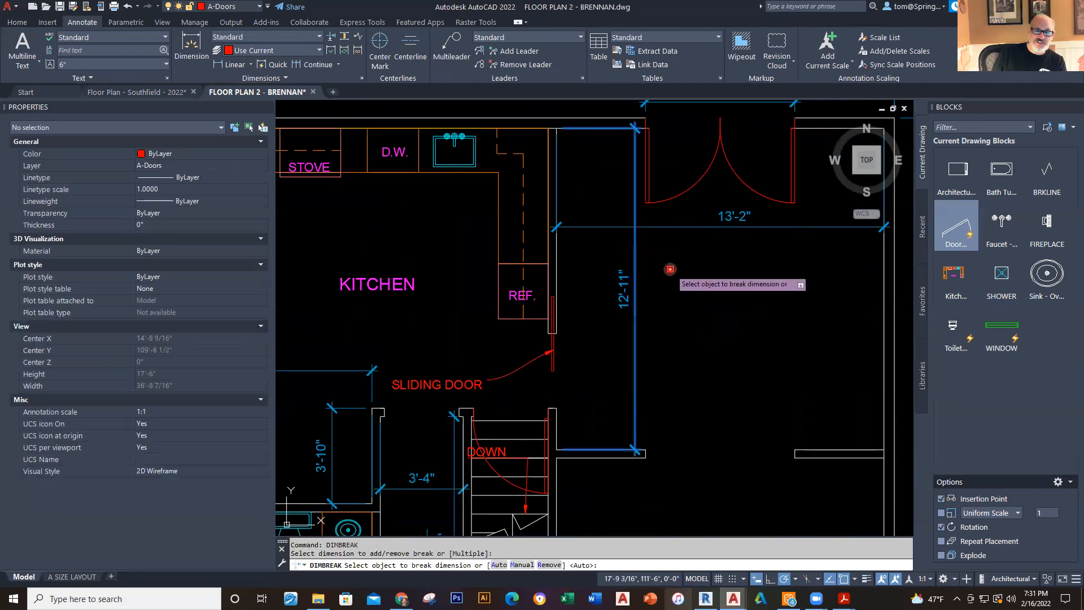
key(Return)
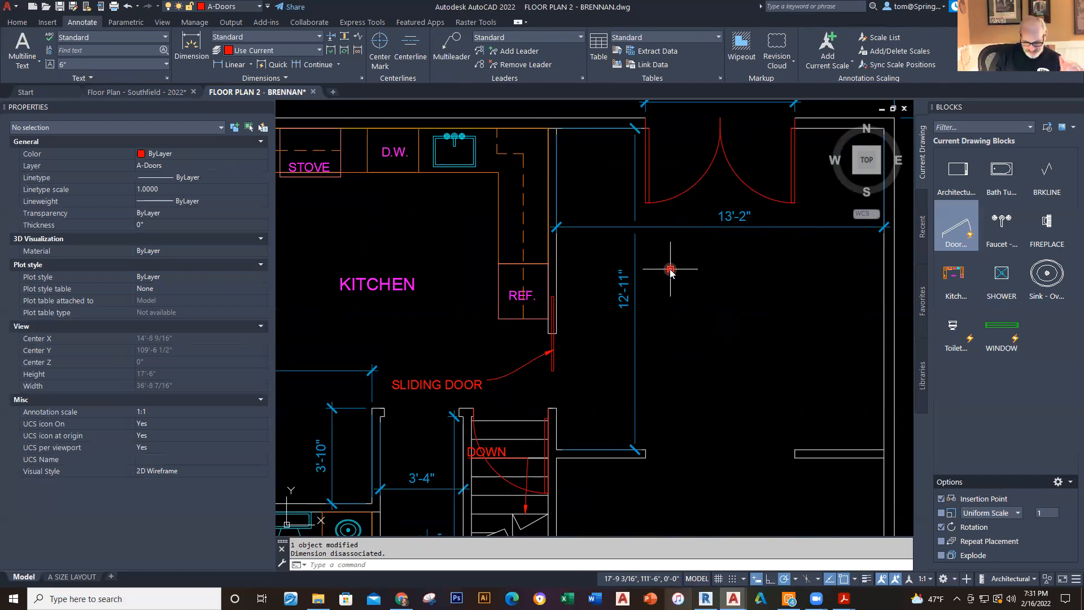
scroll(670, 270, down, 4)
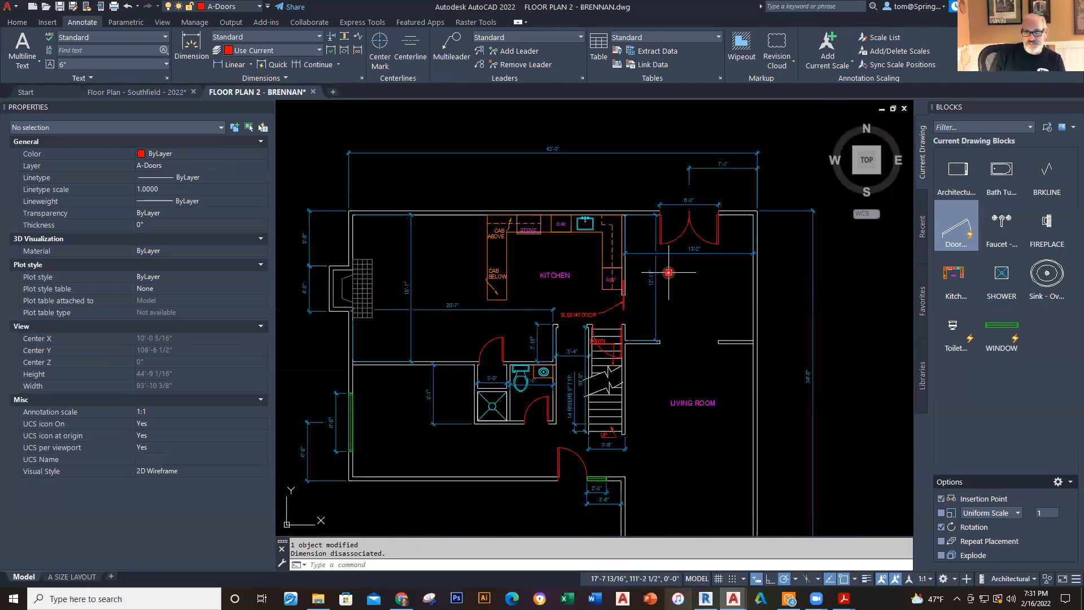
middle_drag(667, 273, 681, 257)
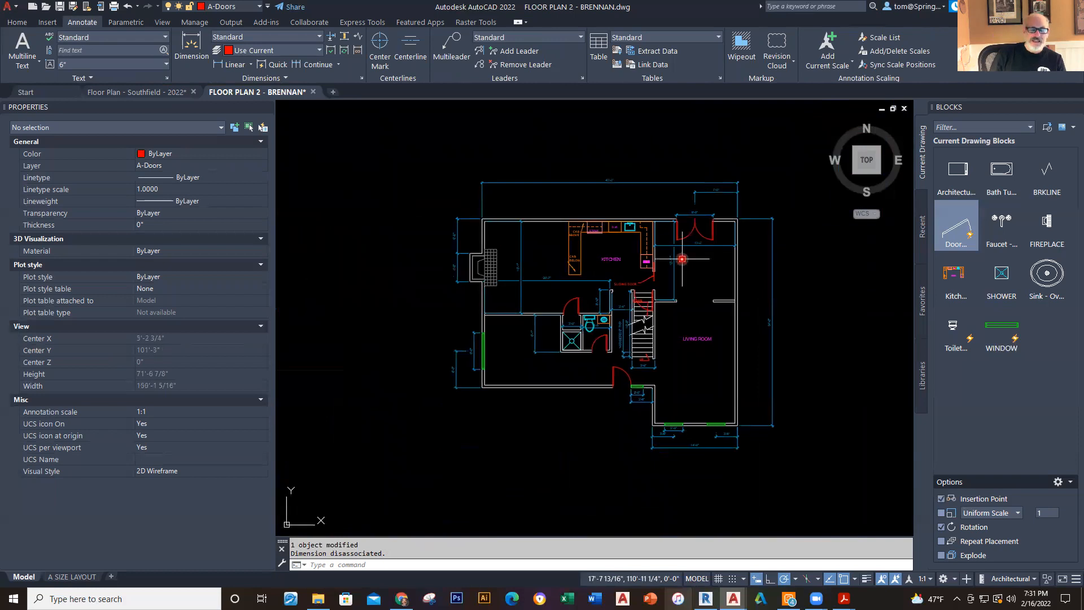